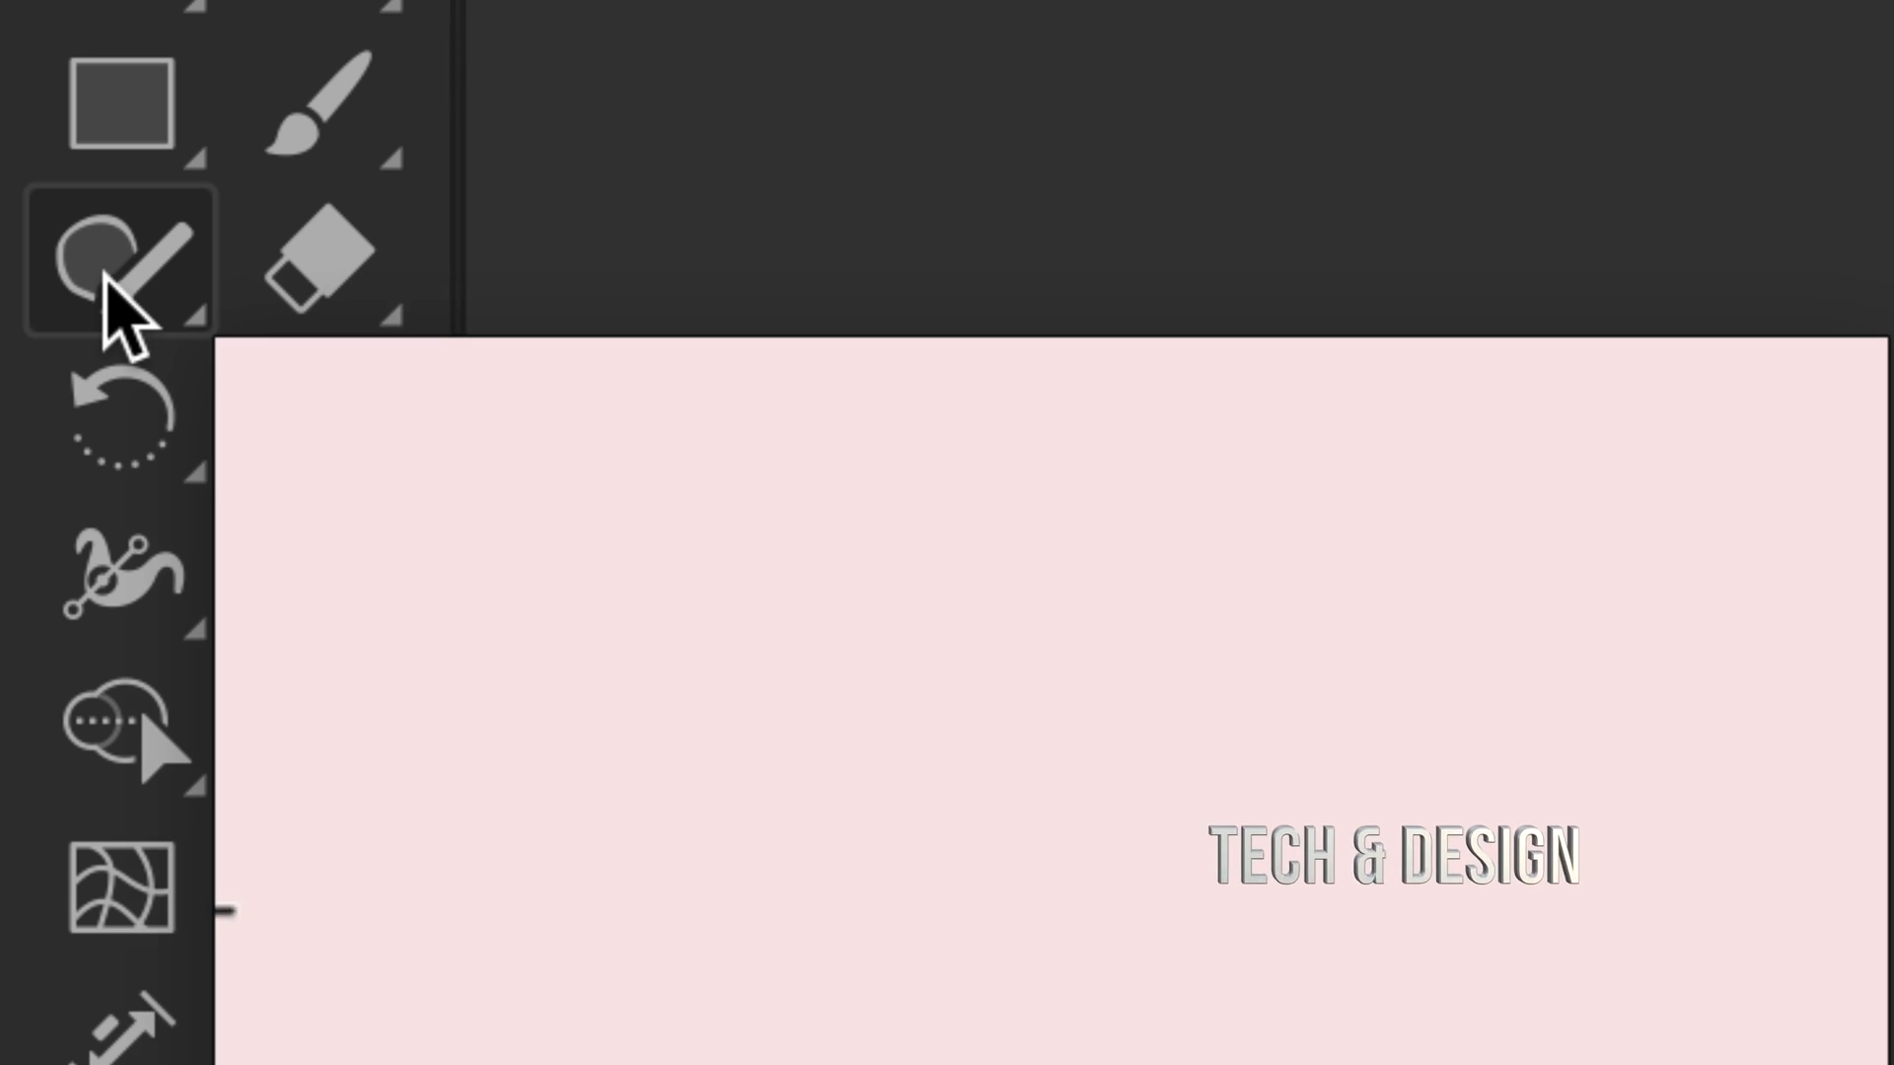
# Sketch a large rectangle, with a triangle and a circle below it, on the blank artboard using the Shaper tool.
pyautogui.click(106, 279)
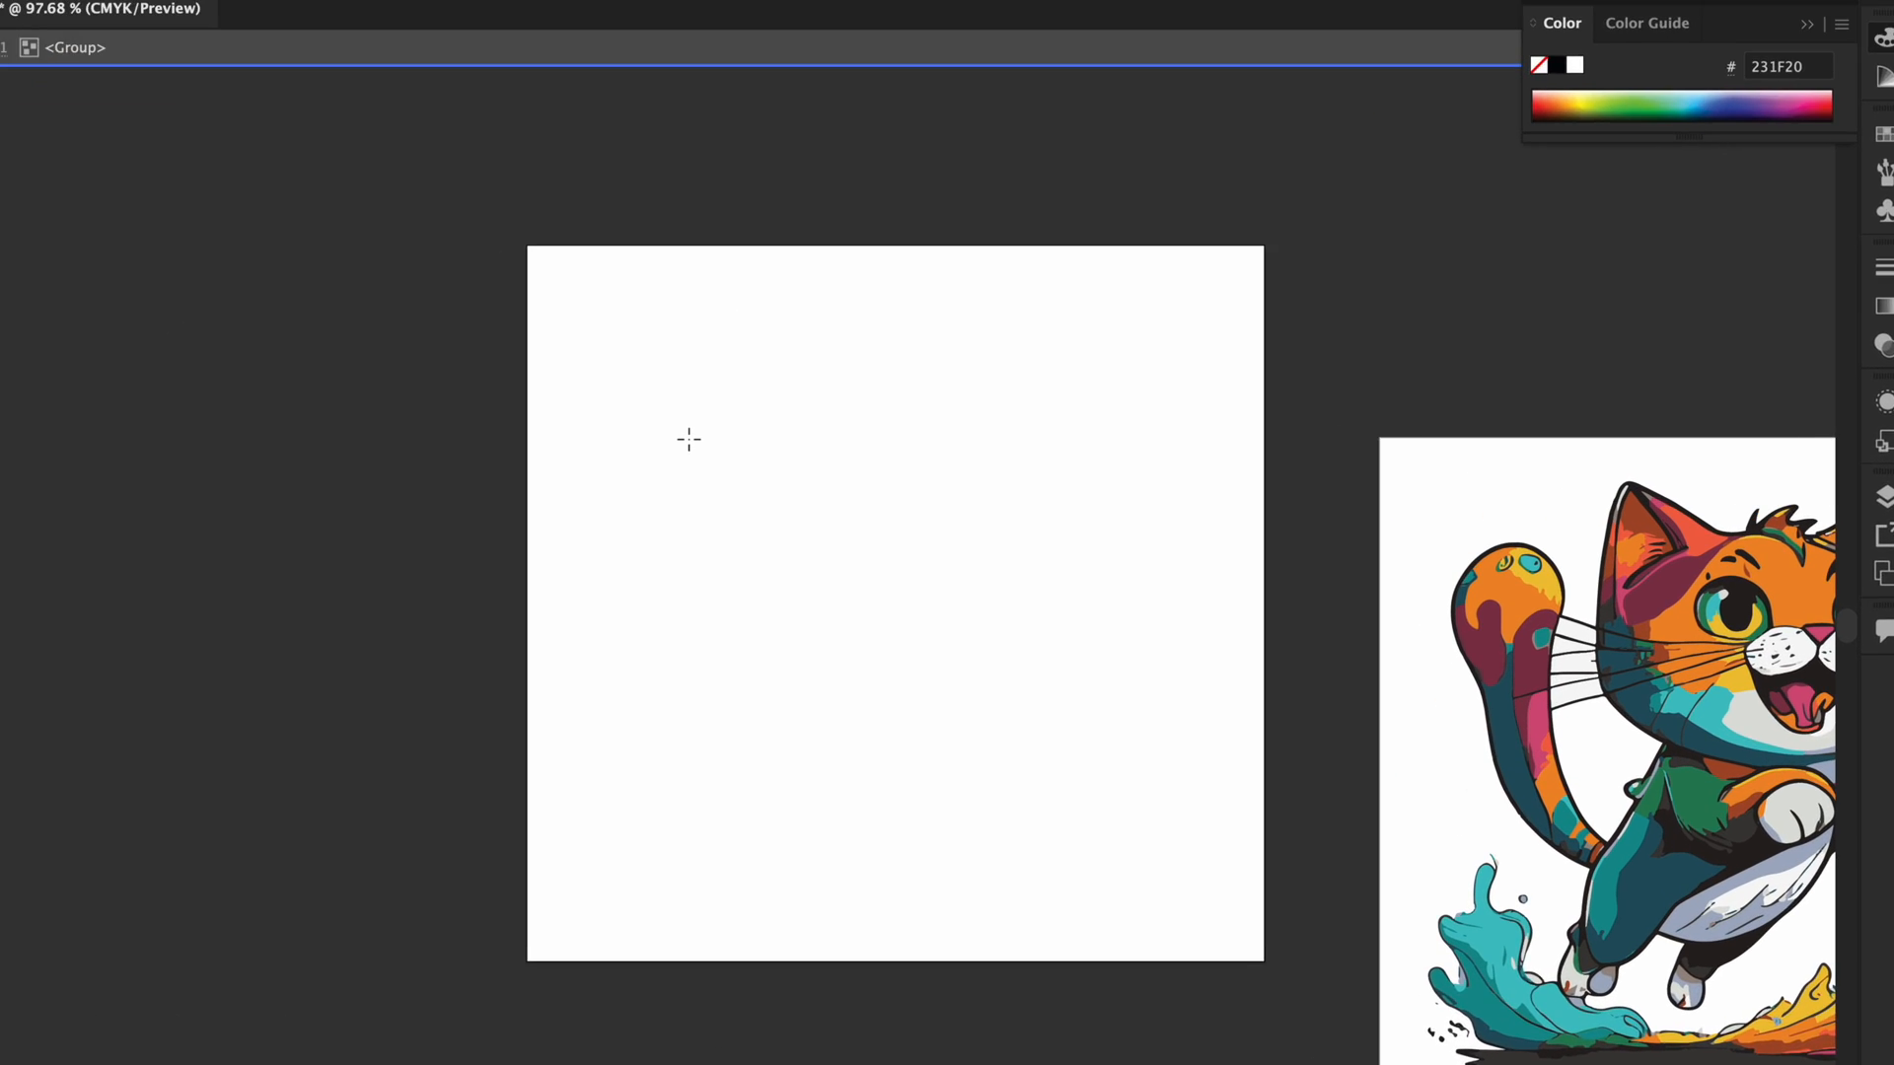
pyautogui.moveTo(685, 412)
pyautogui.mouseDown()
pyautogui.moveTo(682, 703)
pyautogui.moveTo(1253, 686)
pyautogui.moveTo(1221, 284)
pyautogui.moveTo(706, 241)
pyautogui.mouseUp()
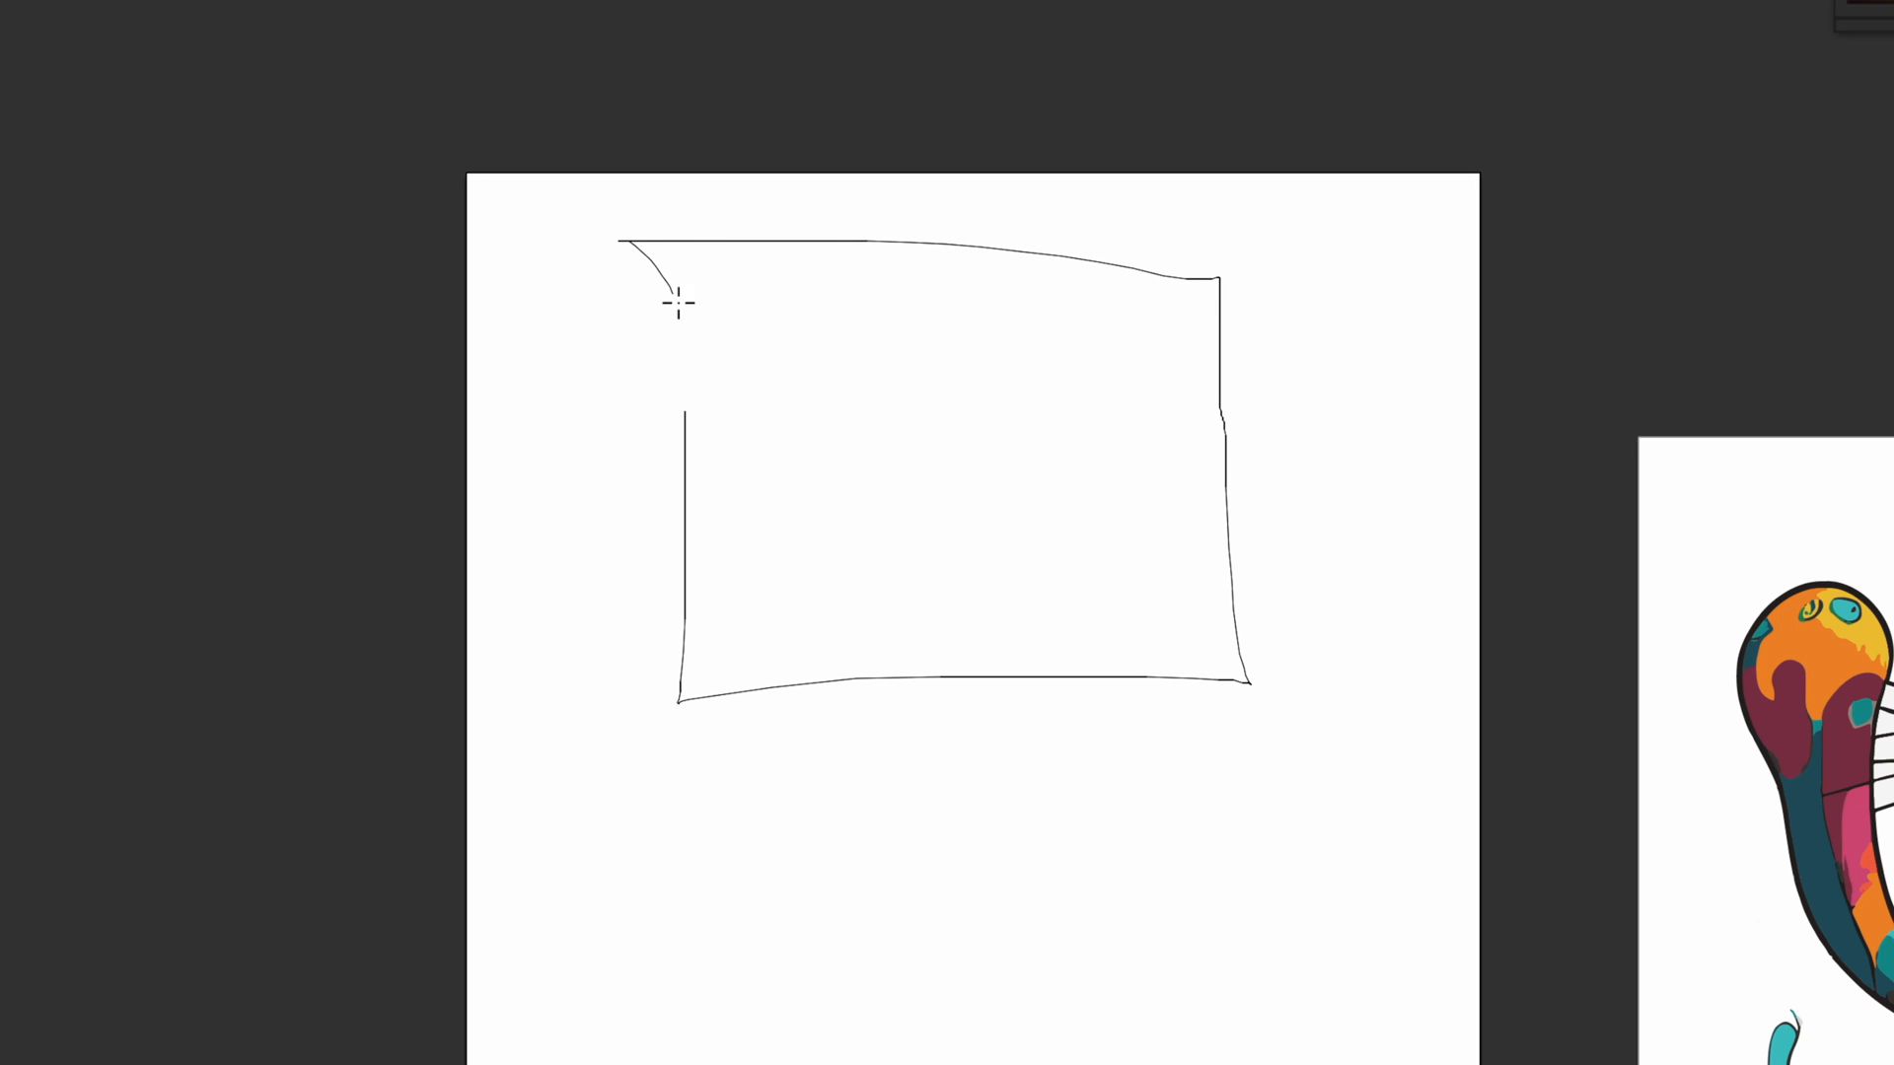
pyautogui.moveTo(679, 304); pyautogui.dragTo(680, 452)
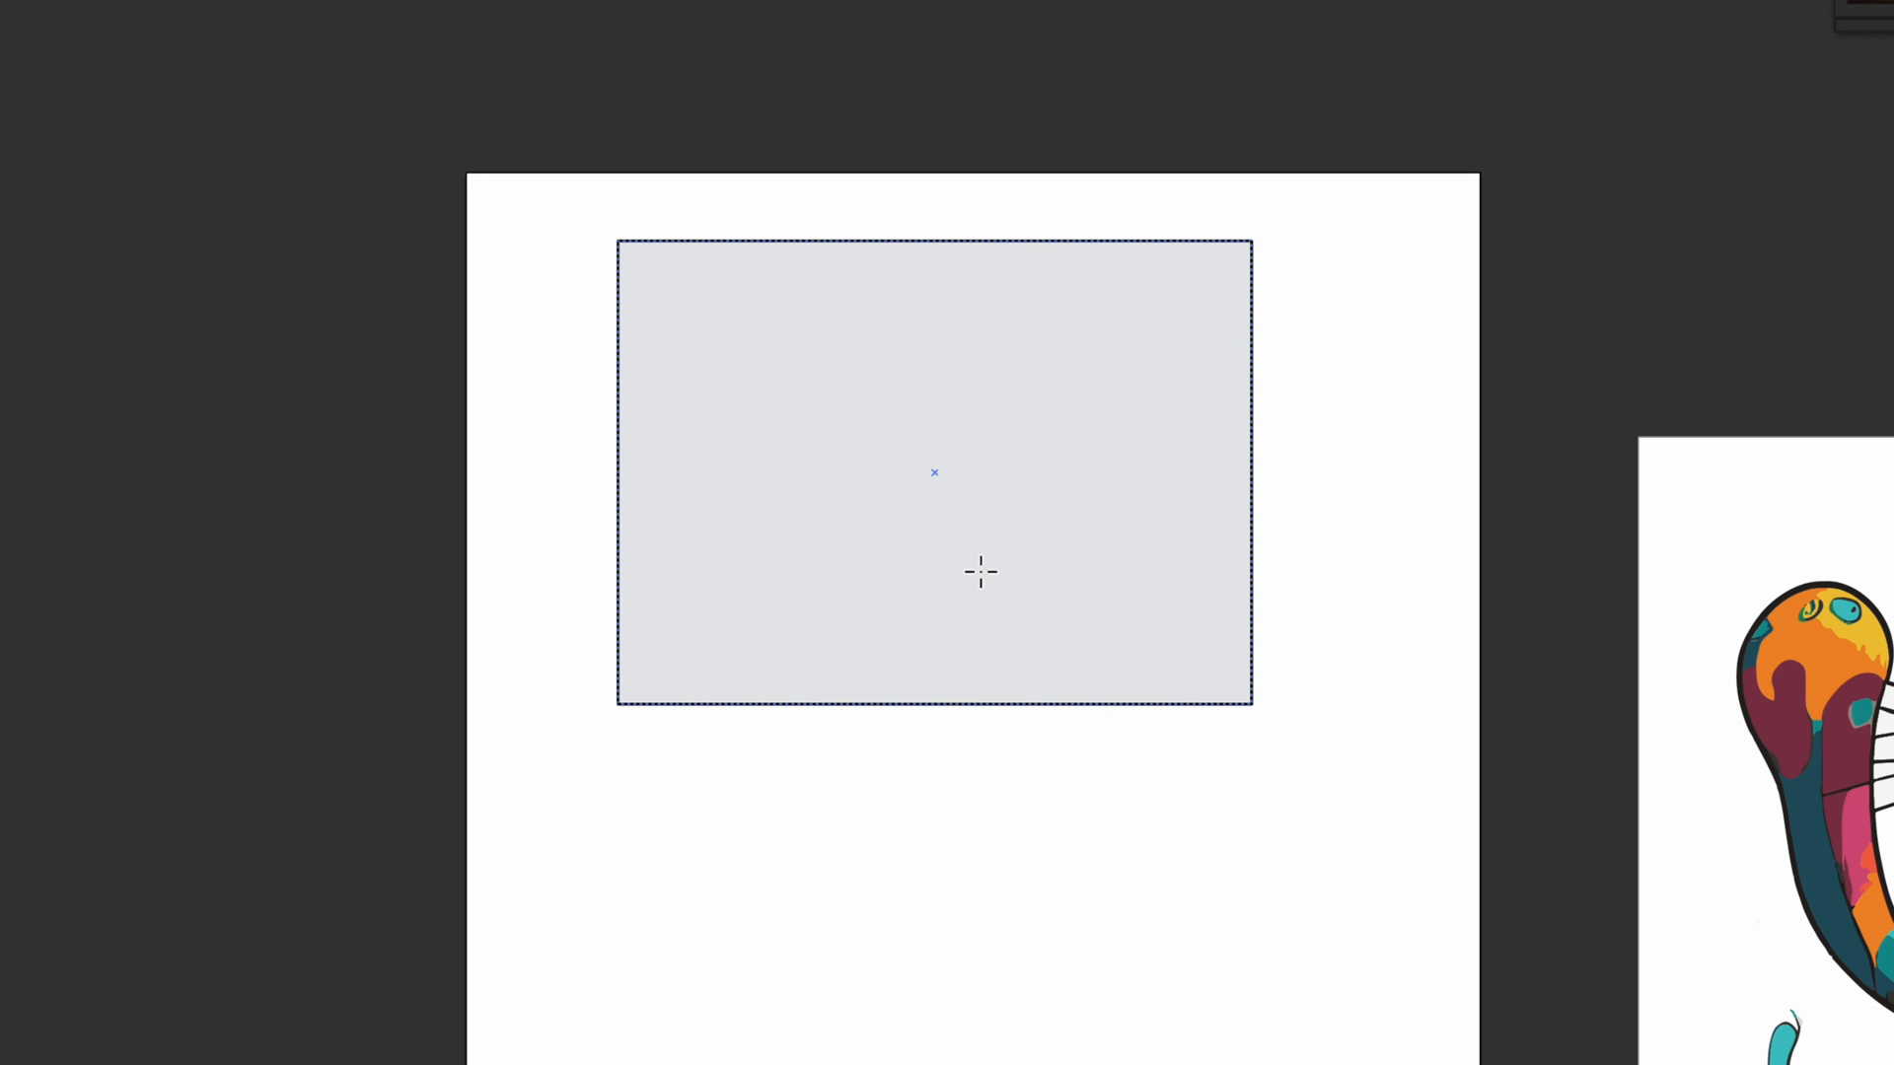
pyautogui.scroll(-3, 981, 571)
pyautogui.moveTo(833, 573)
pyautogui.mouseDown()
pyautogui.moveTo(727, 767)
pyautogui.moveTo(915, 799)
pyautogui.moveTo(836, 572)
pyautogui.mouseUp()
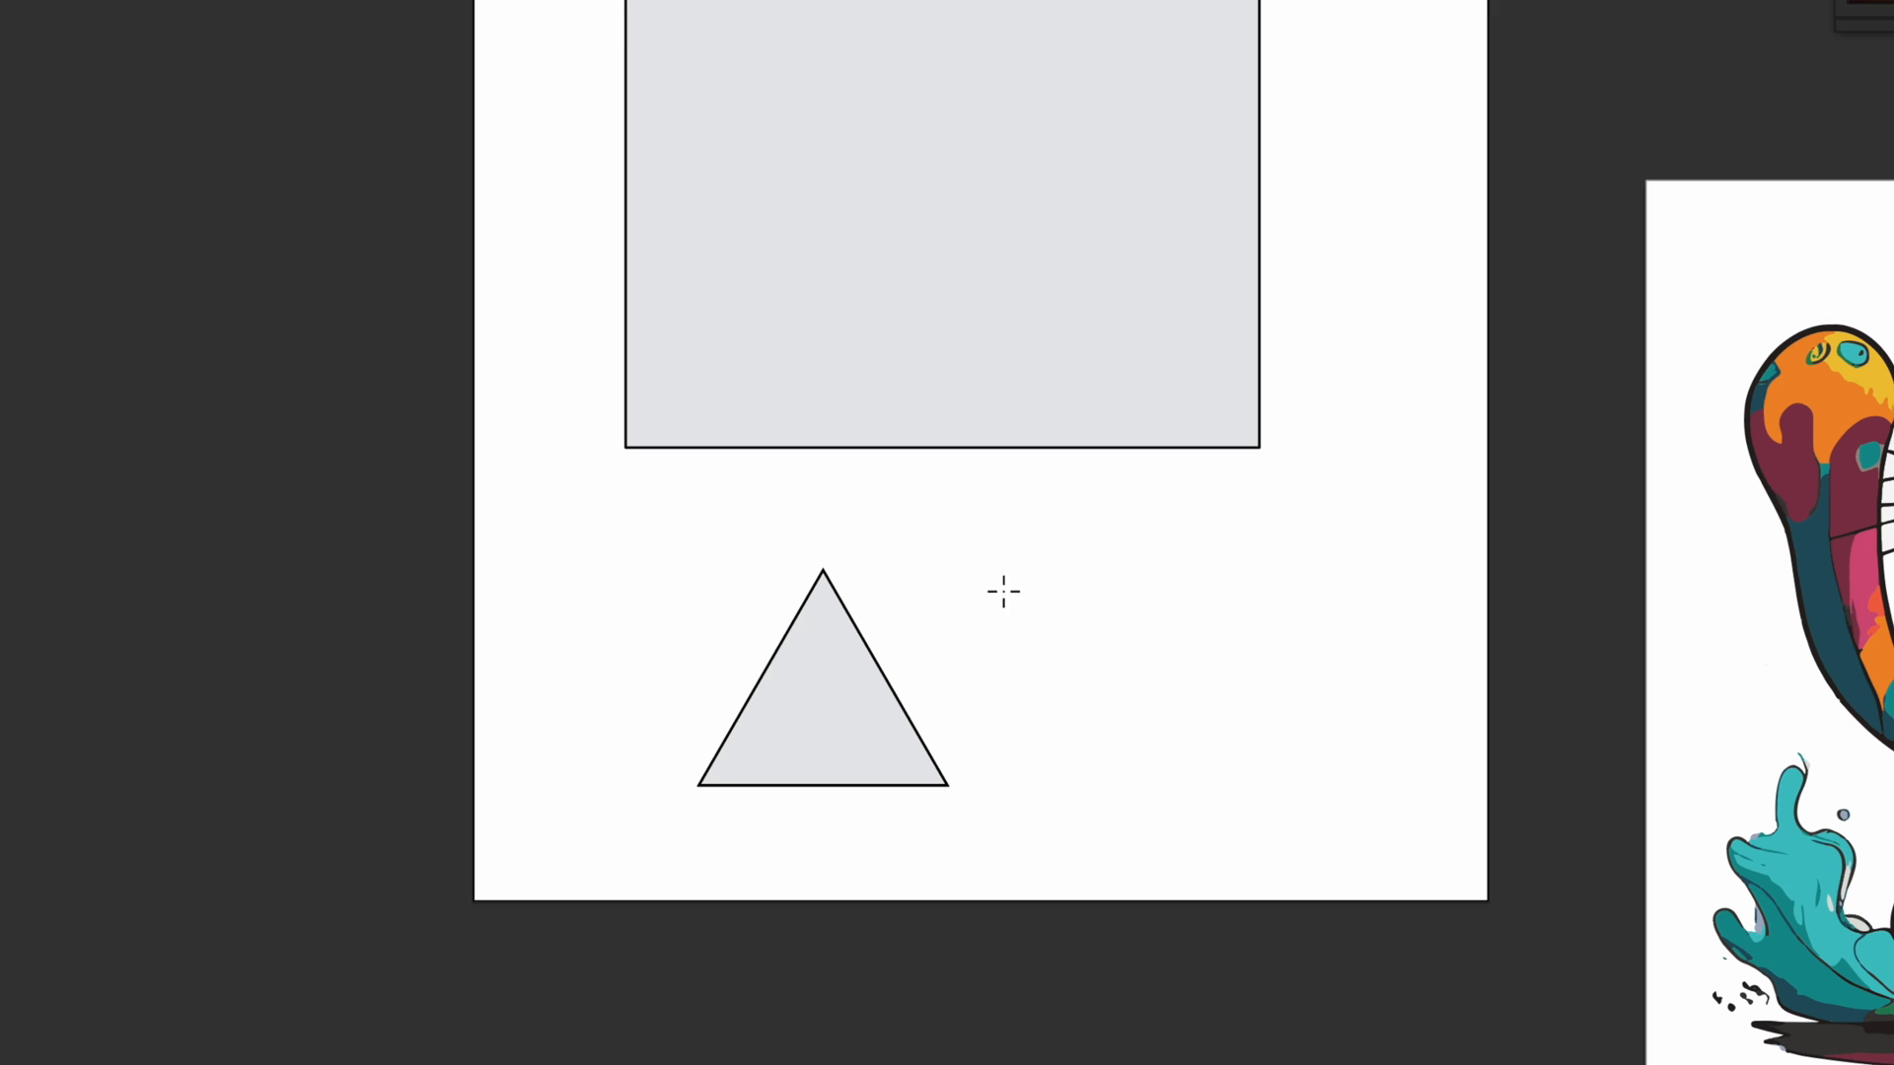
pyautogui.moveTo(1108, 570)
pyautogui.mouseDown()
pyautogui.moveTo(1175, 731)
pyautogui.moveTo(1239, 549)
pyautogui.moveTo(1099, 554)
pyautogui.mouseUp()
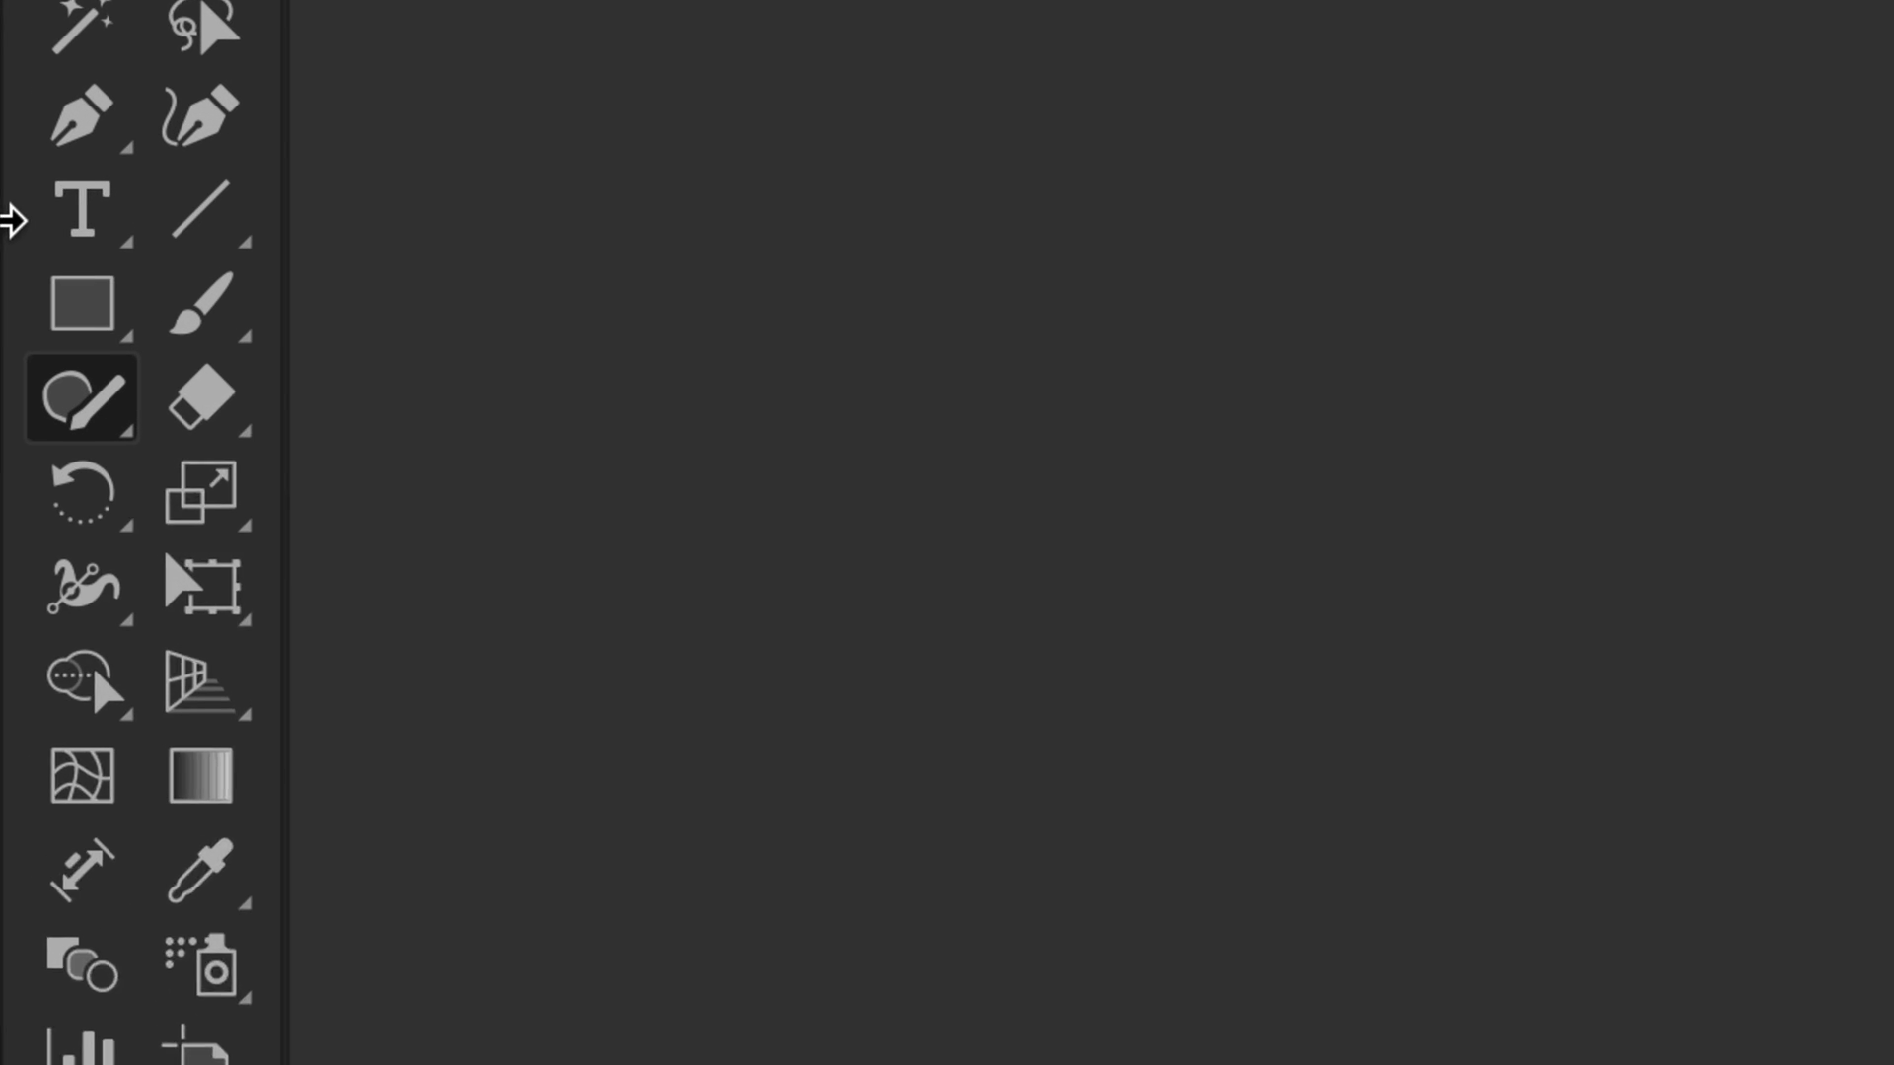
# Draw a square about 0.03 m wide overlapping the triangle's left side with the Rectangle tool.
pyautogui.click(25, 248)
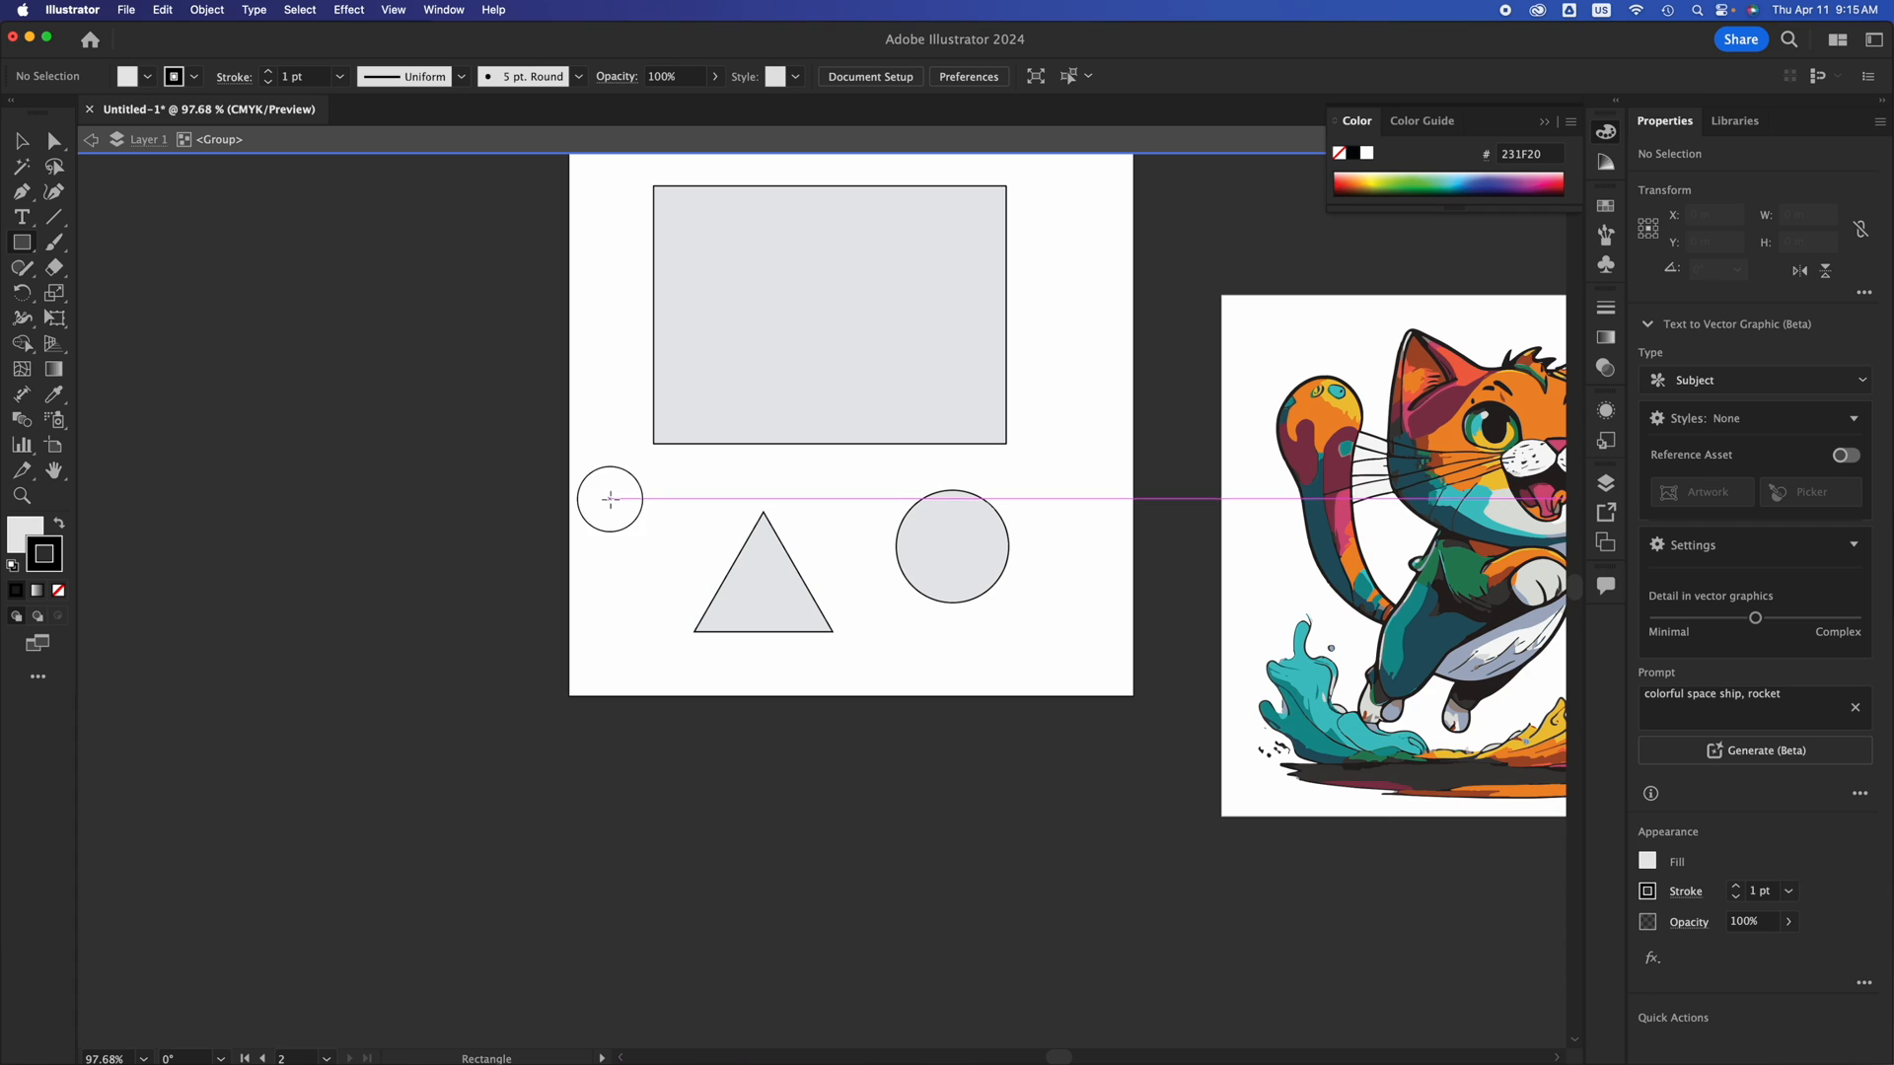
pyautogui.moveTo(611, 499); pyautogui.dragTo(716, 604)
pyautogui.click(21, 145)
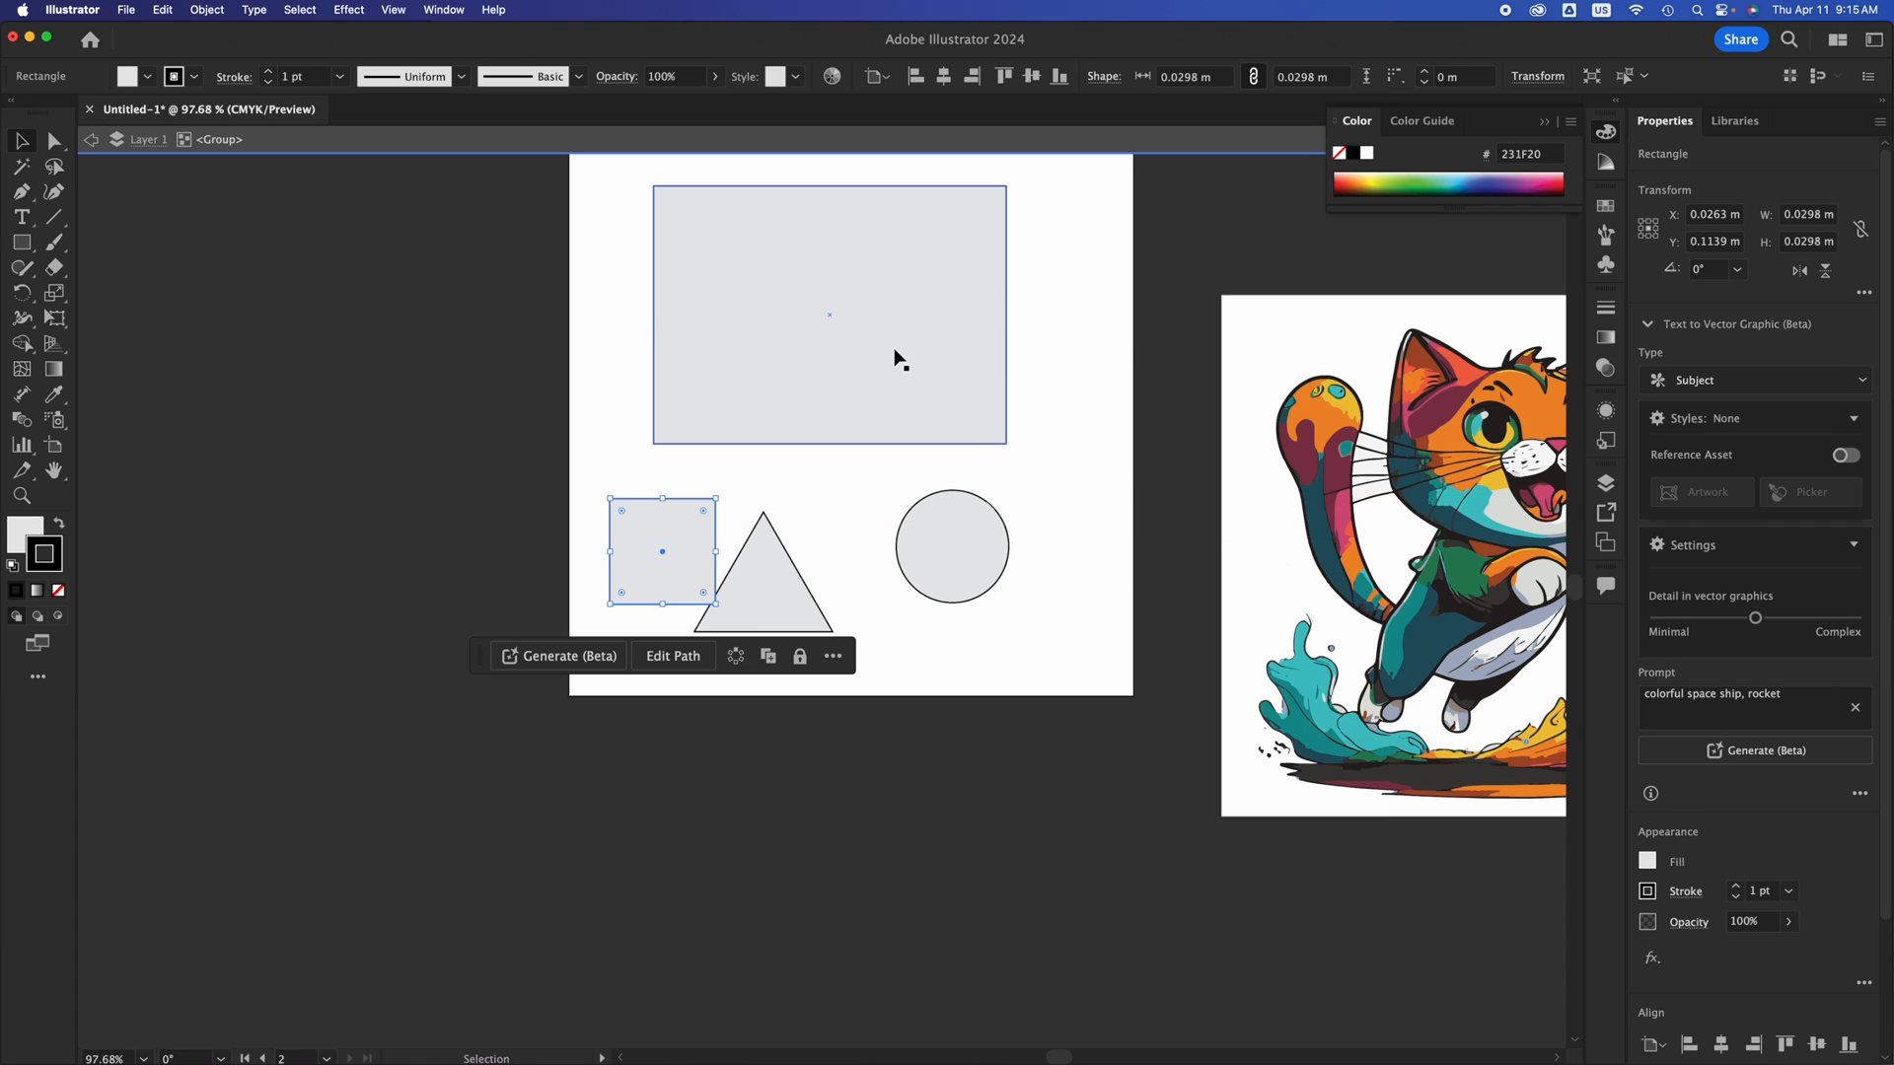
# Delete the large rectangle, the square, the triangle and the circle from the artboard.
pyautogui.click(894, 357)
pyautogui.press('Delete')
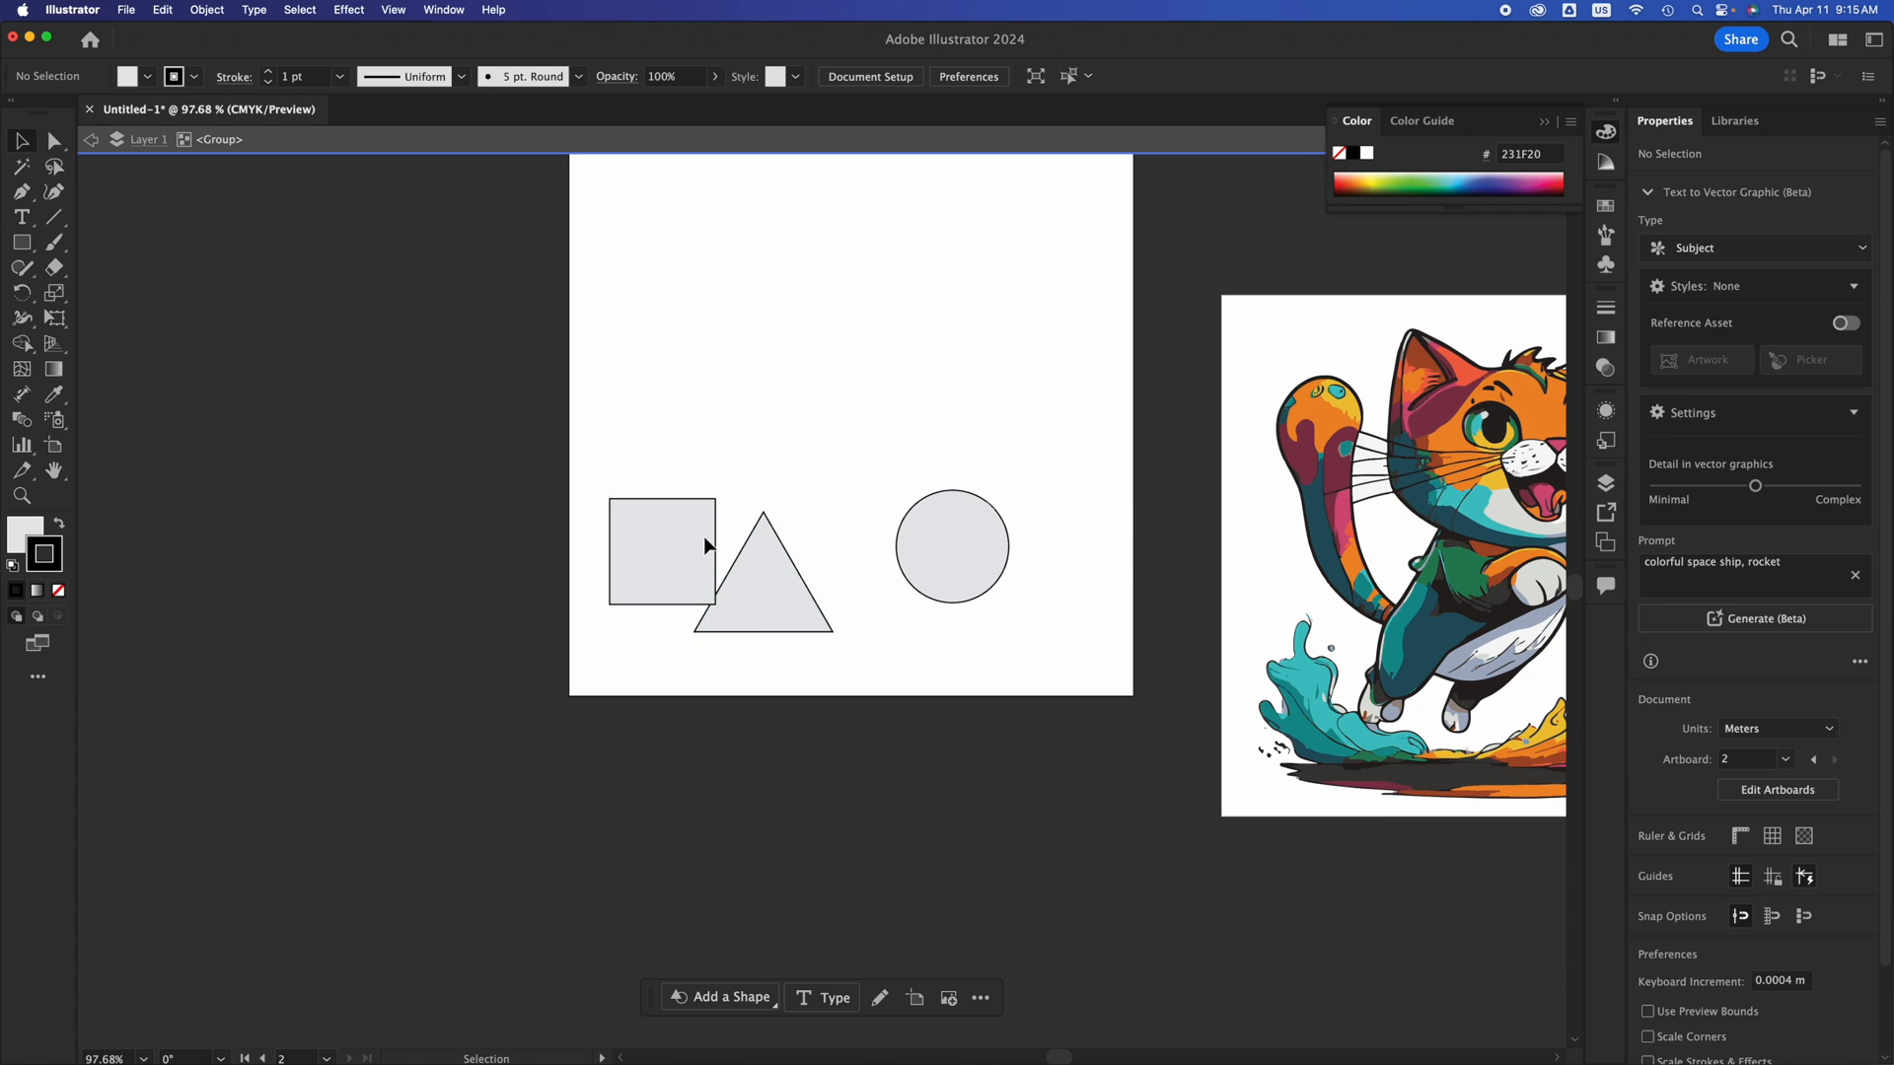
pyautogui.click(707, 541)
pyautogui.press('Delete')
pyautogui.click(767, 577)
pyautogui.press('Delete')
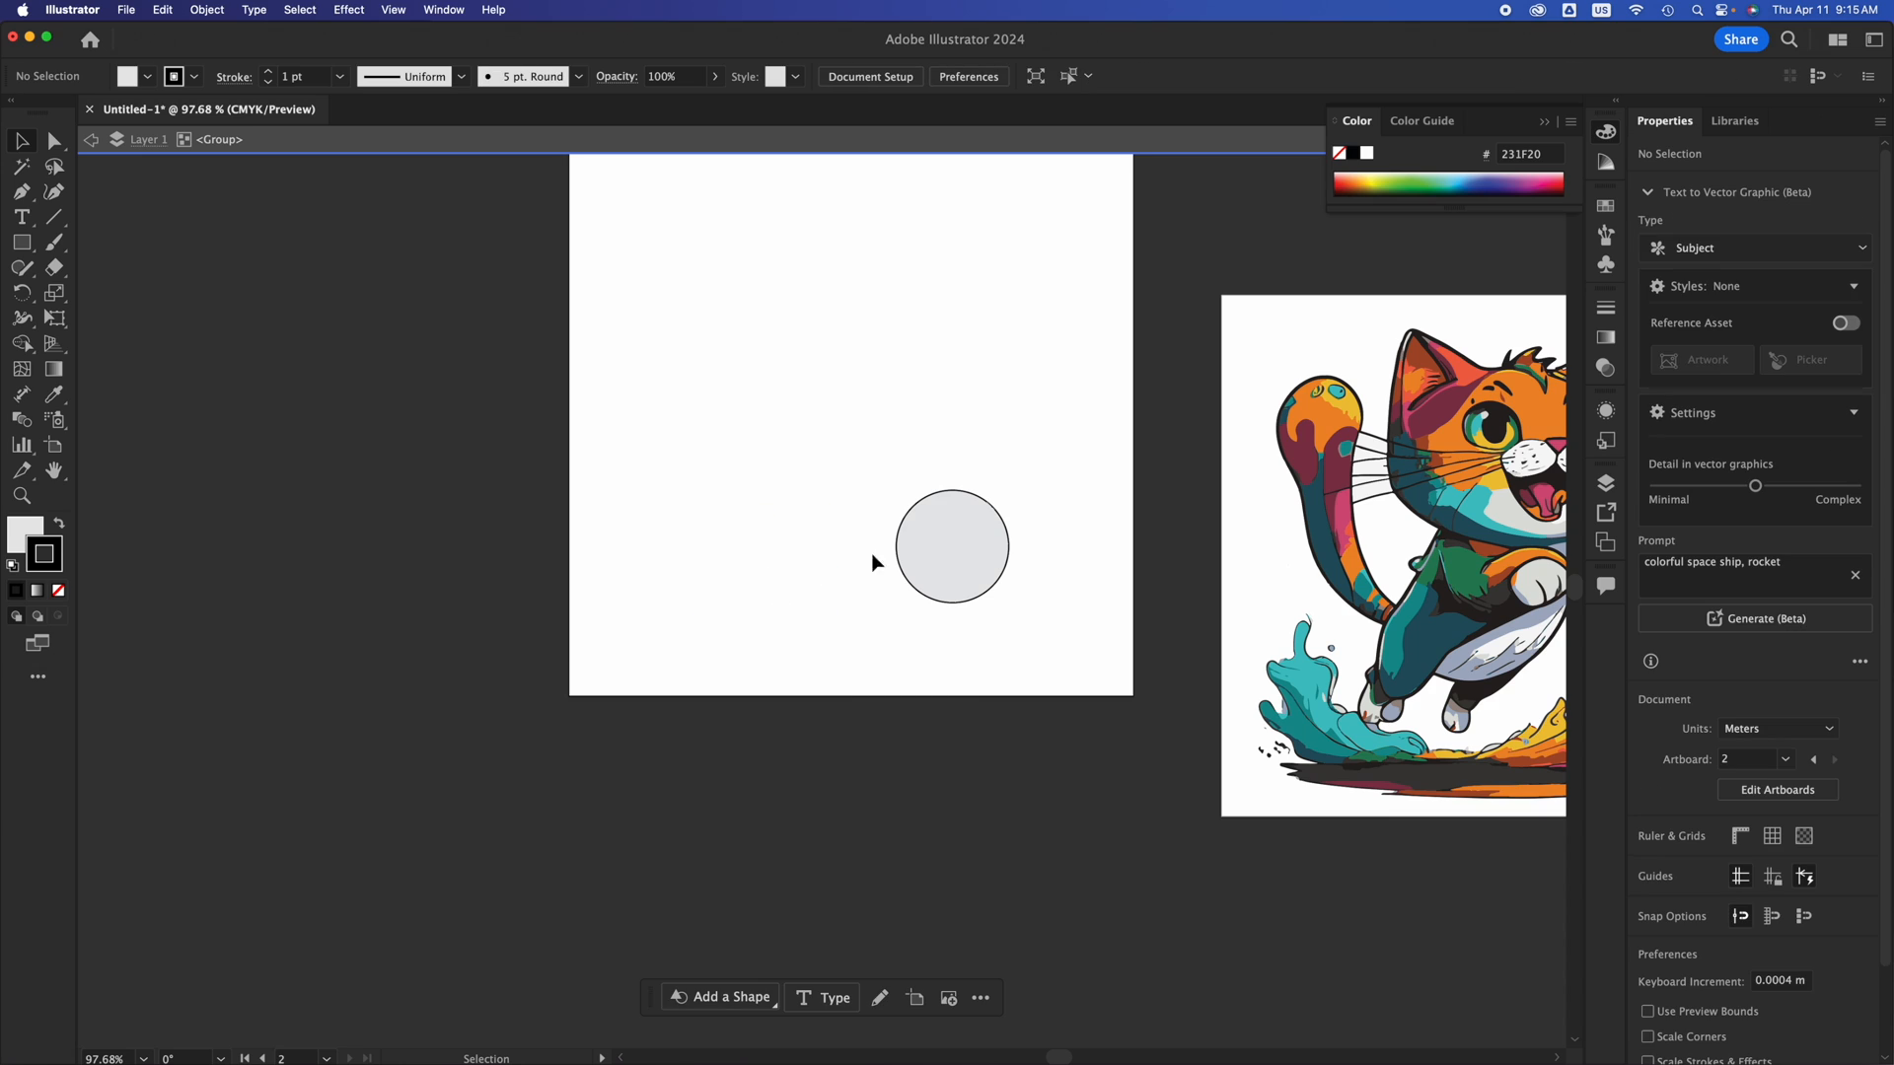
pyautogui.click(925, 567)
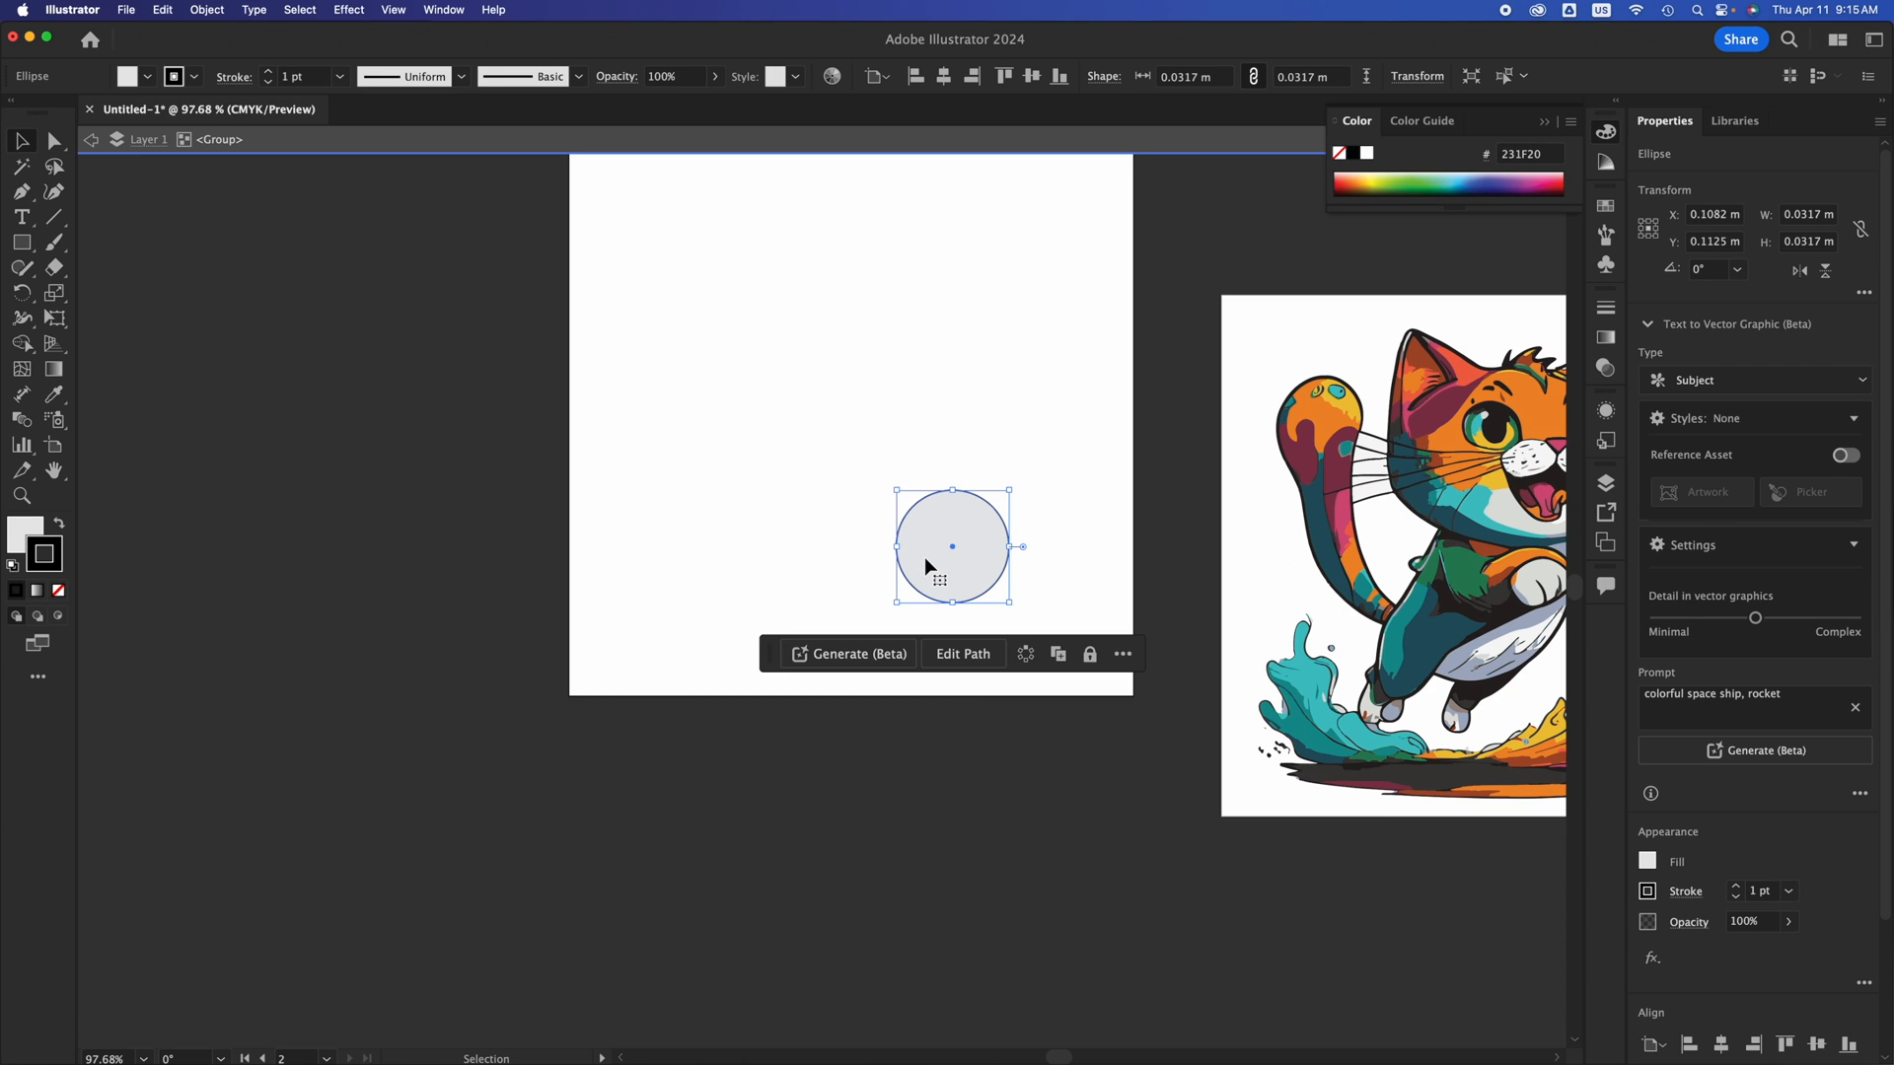
pyautogui.press('Delete')
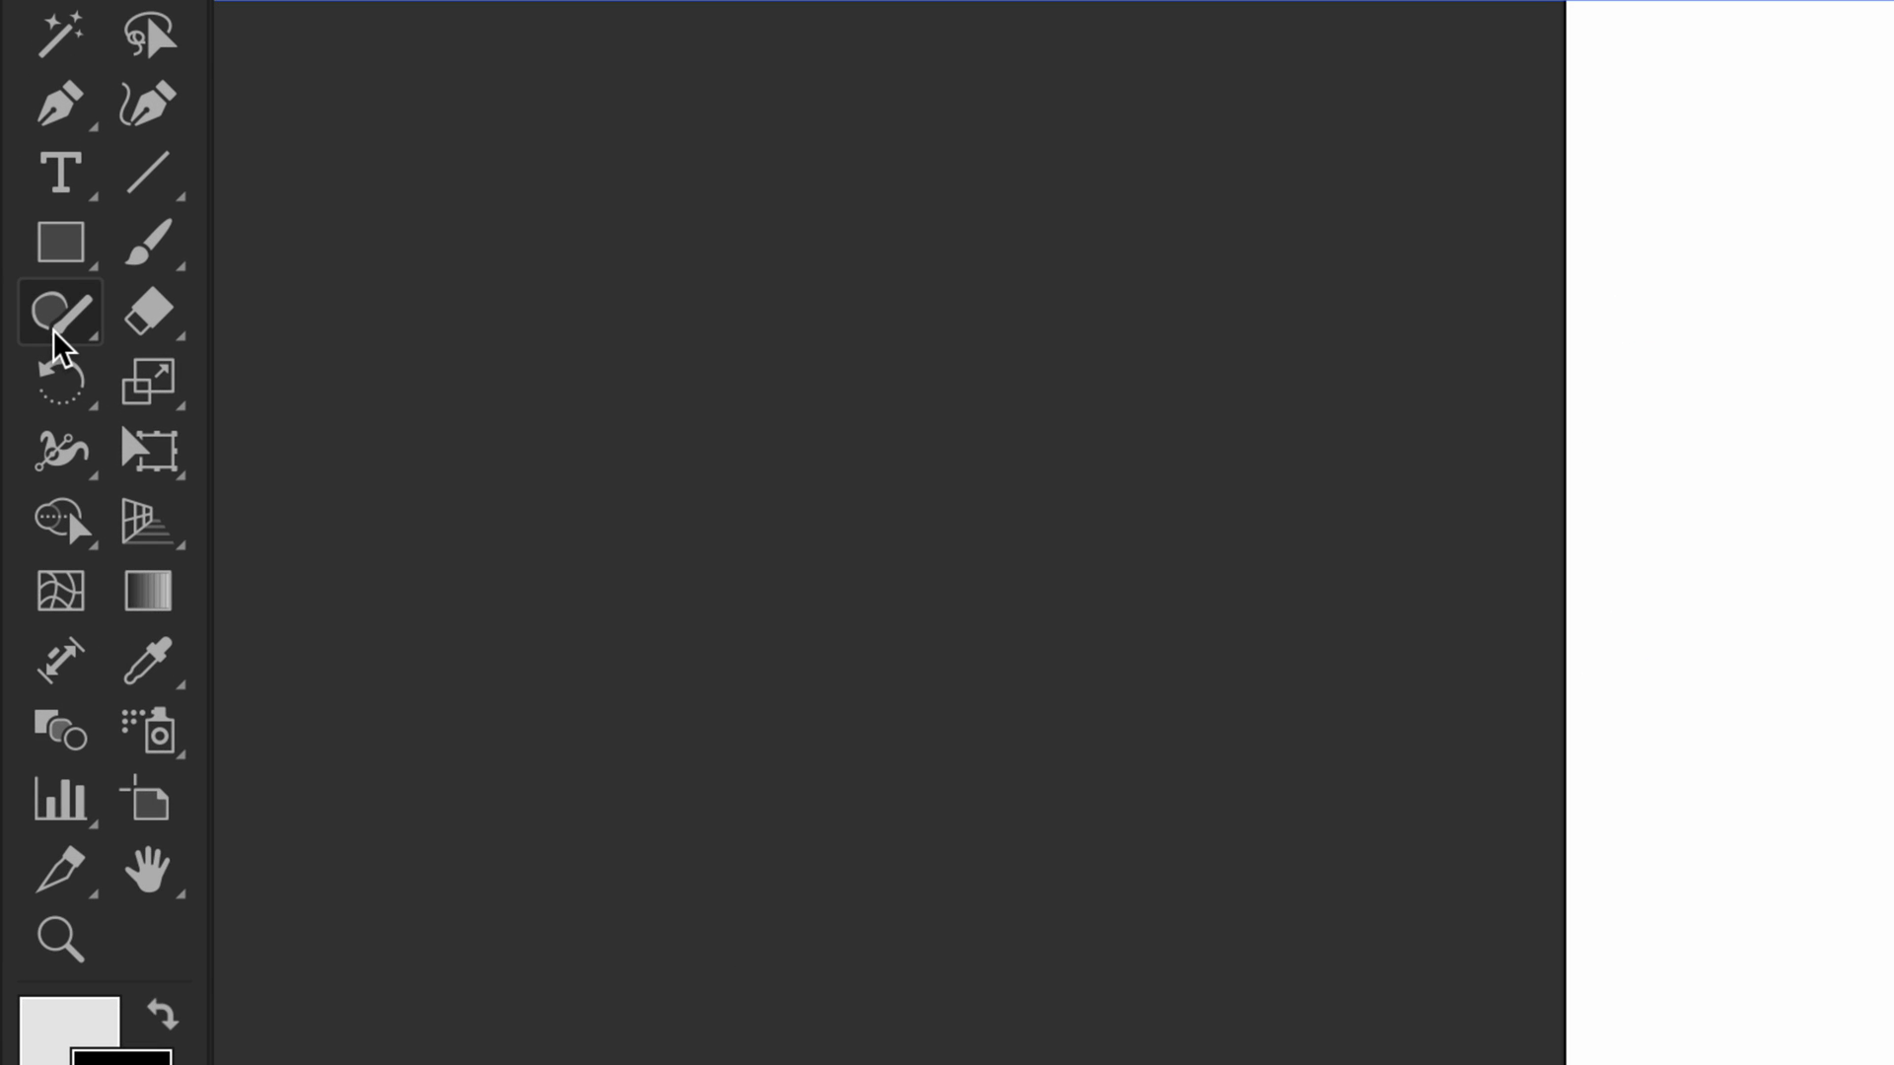
pyautogui.click(55, 334)
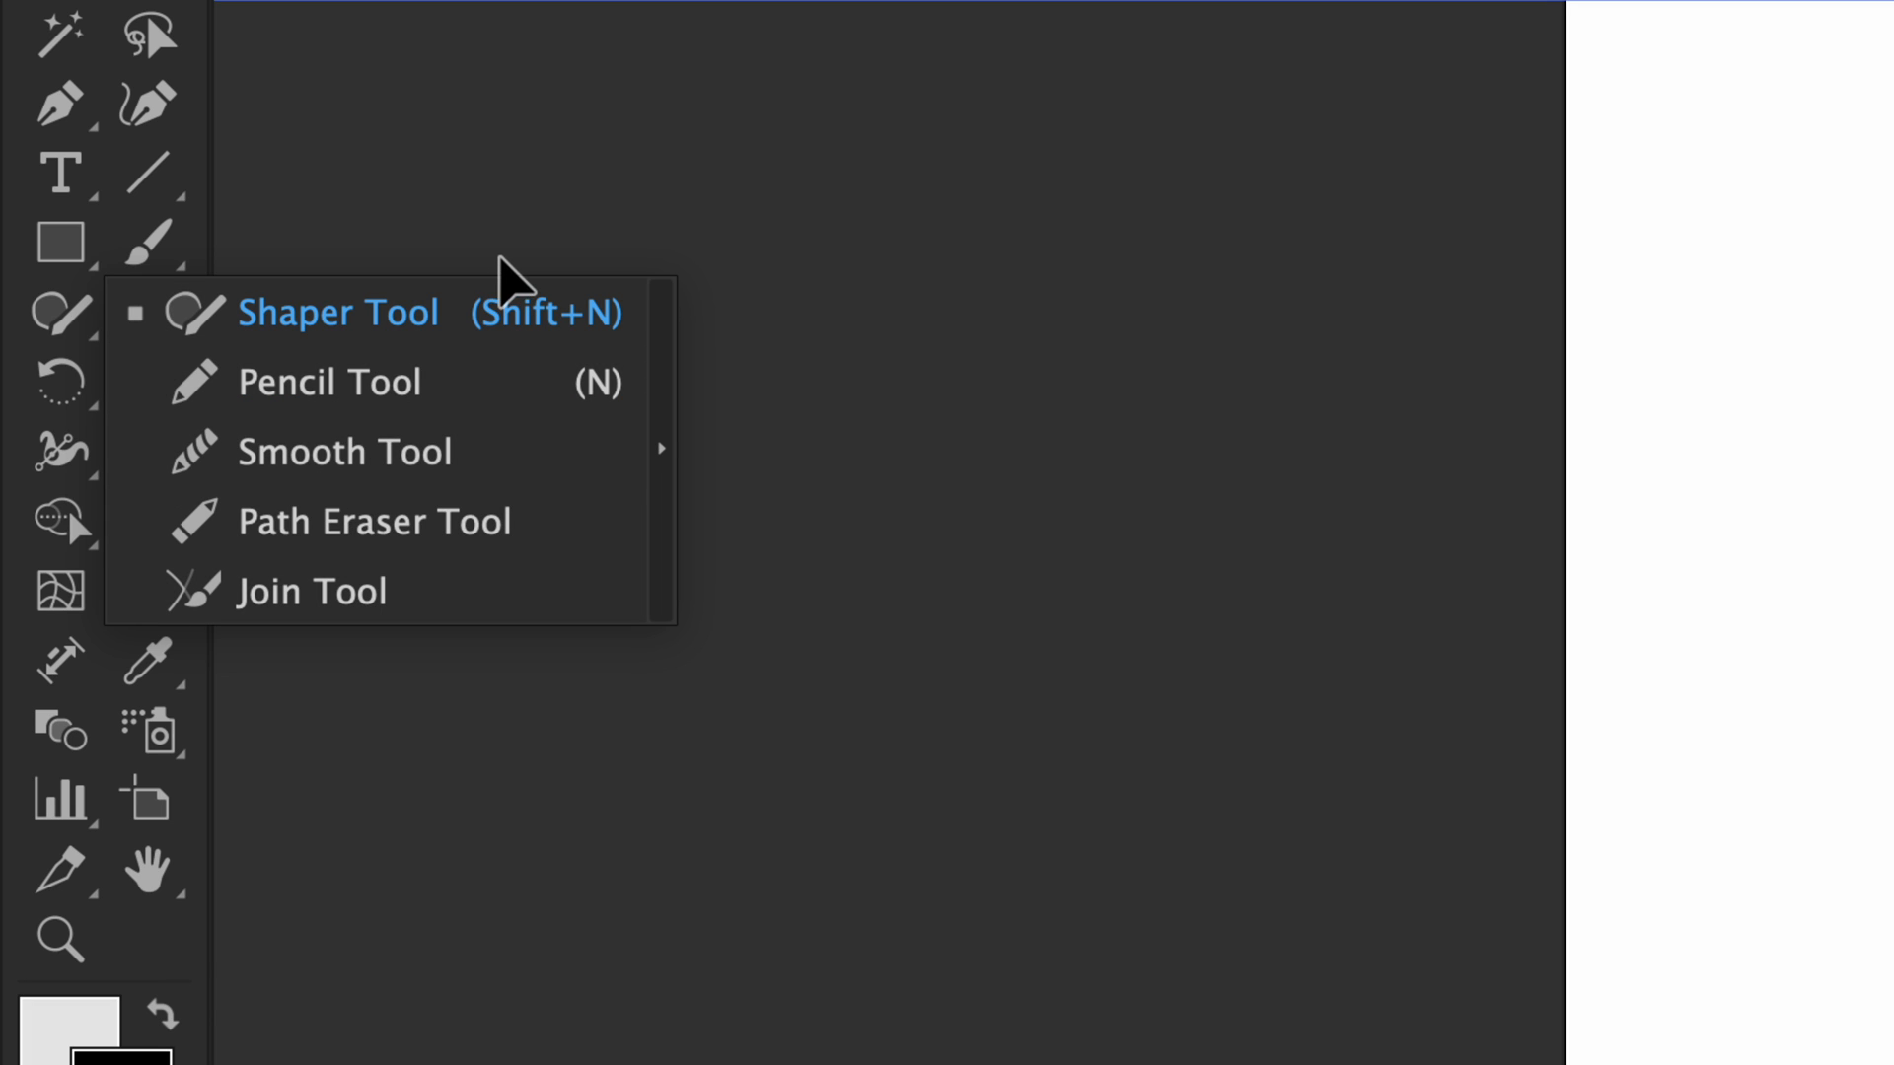
pyautogui.click(625, 164)
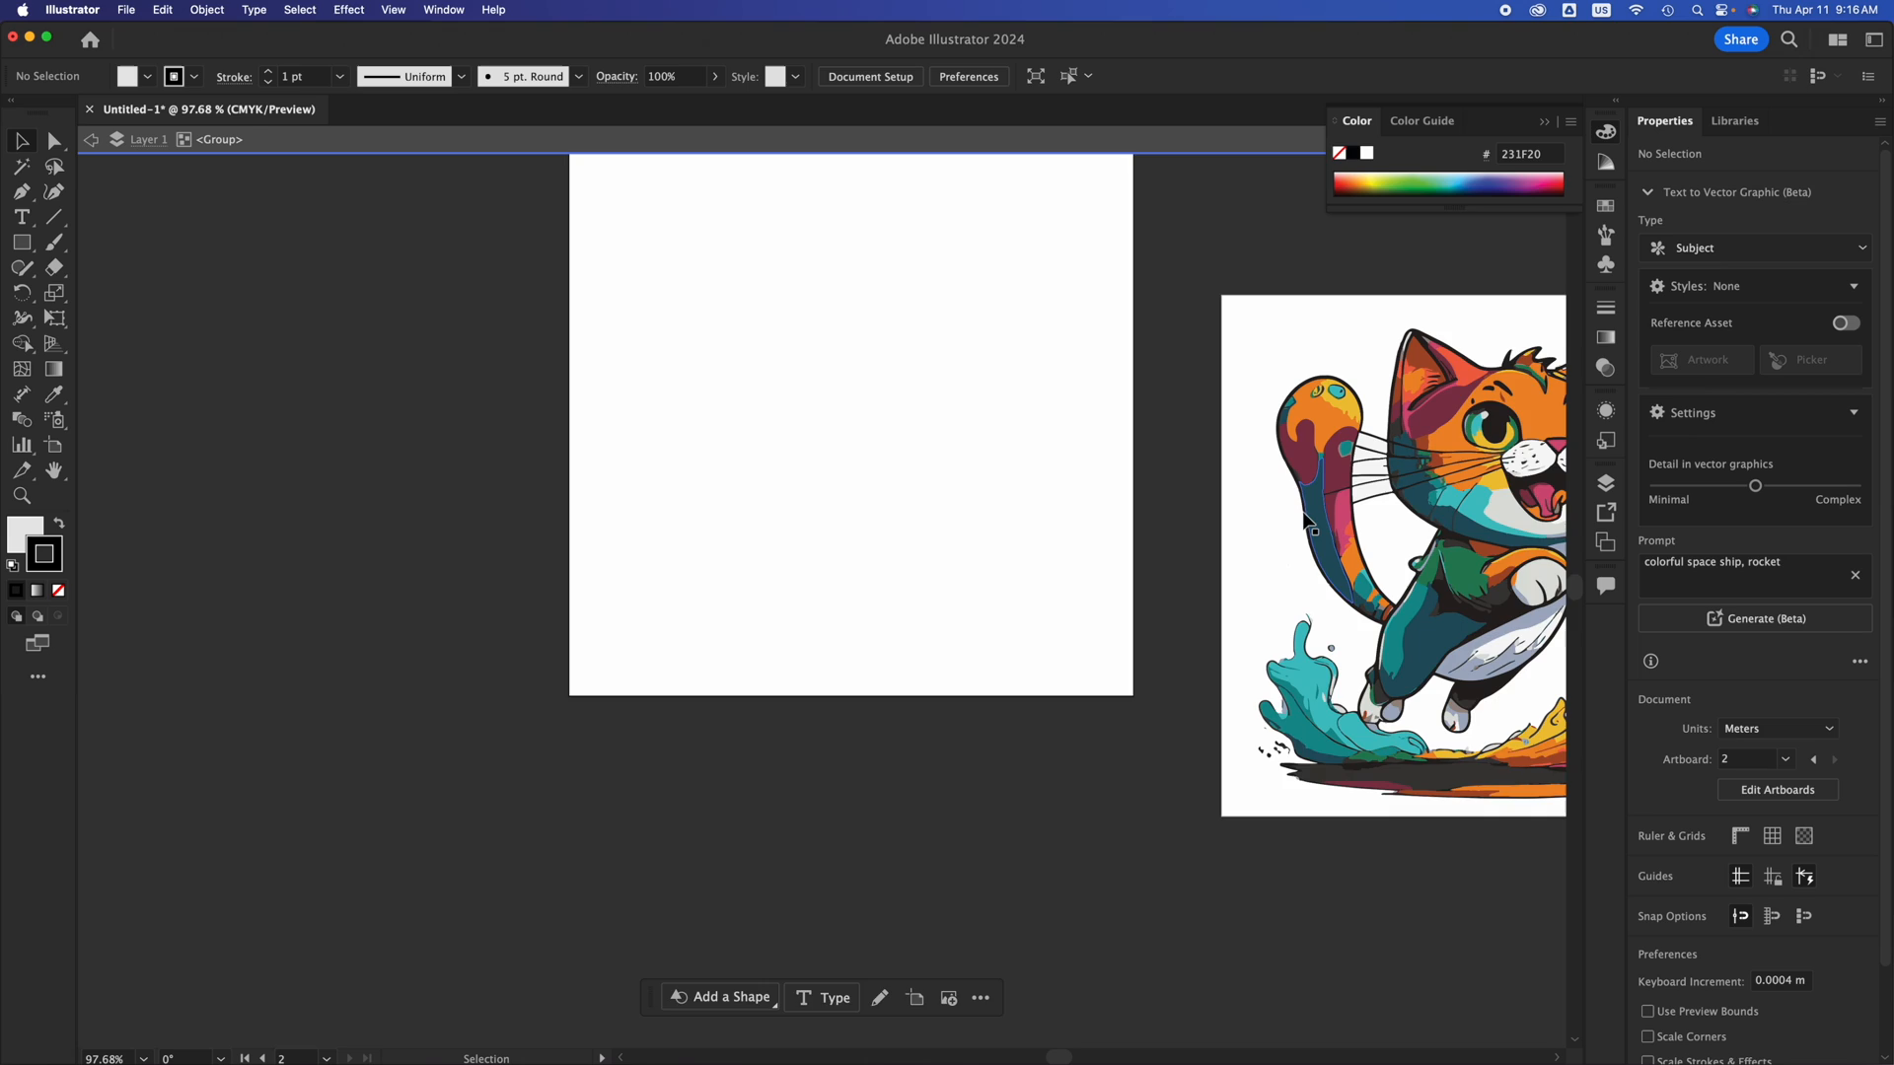
# Sketch a square and a circle about 0.06 m across with the Shaper tool, and move the circle up beside the square.
pyautogui.hscroll(5, 1304, 521)
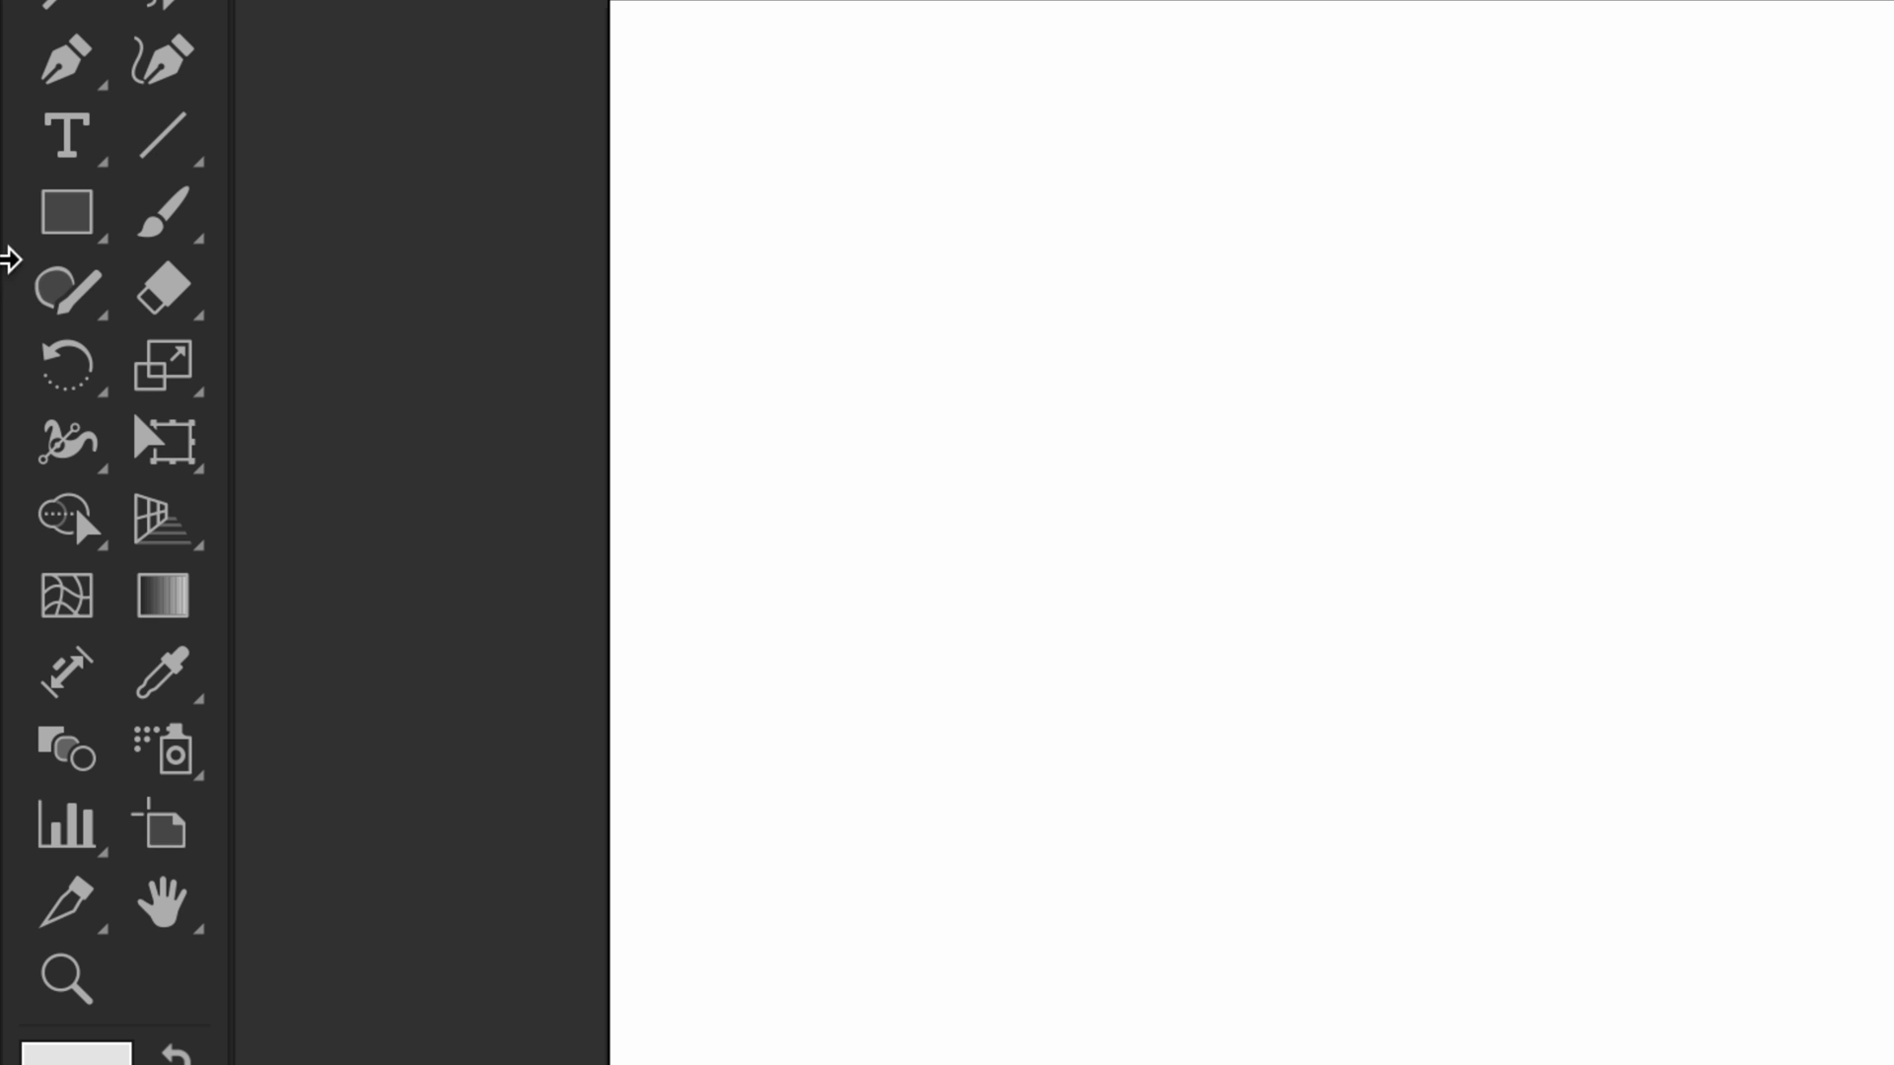
pyautogui.click(53, 288)
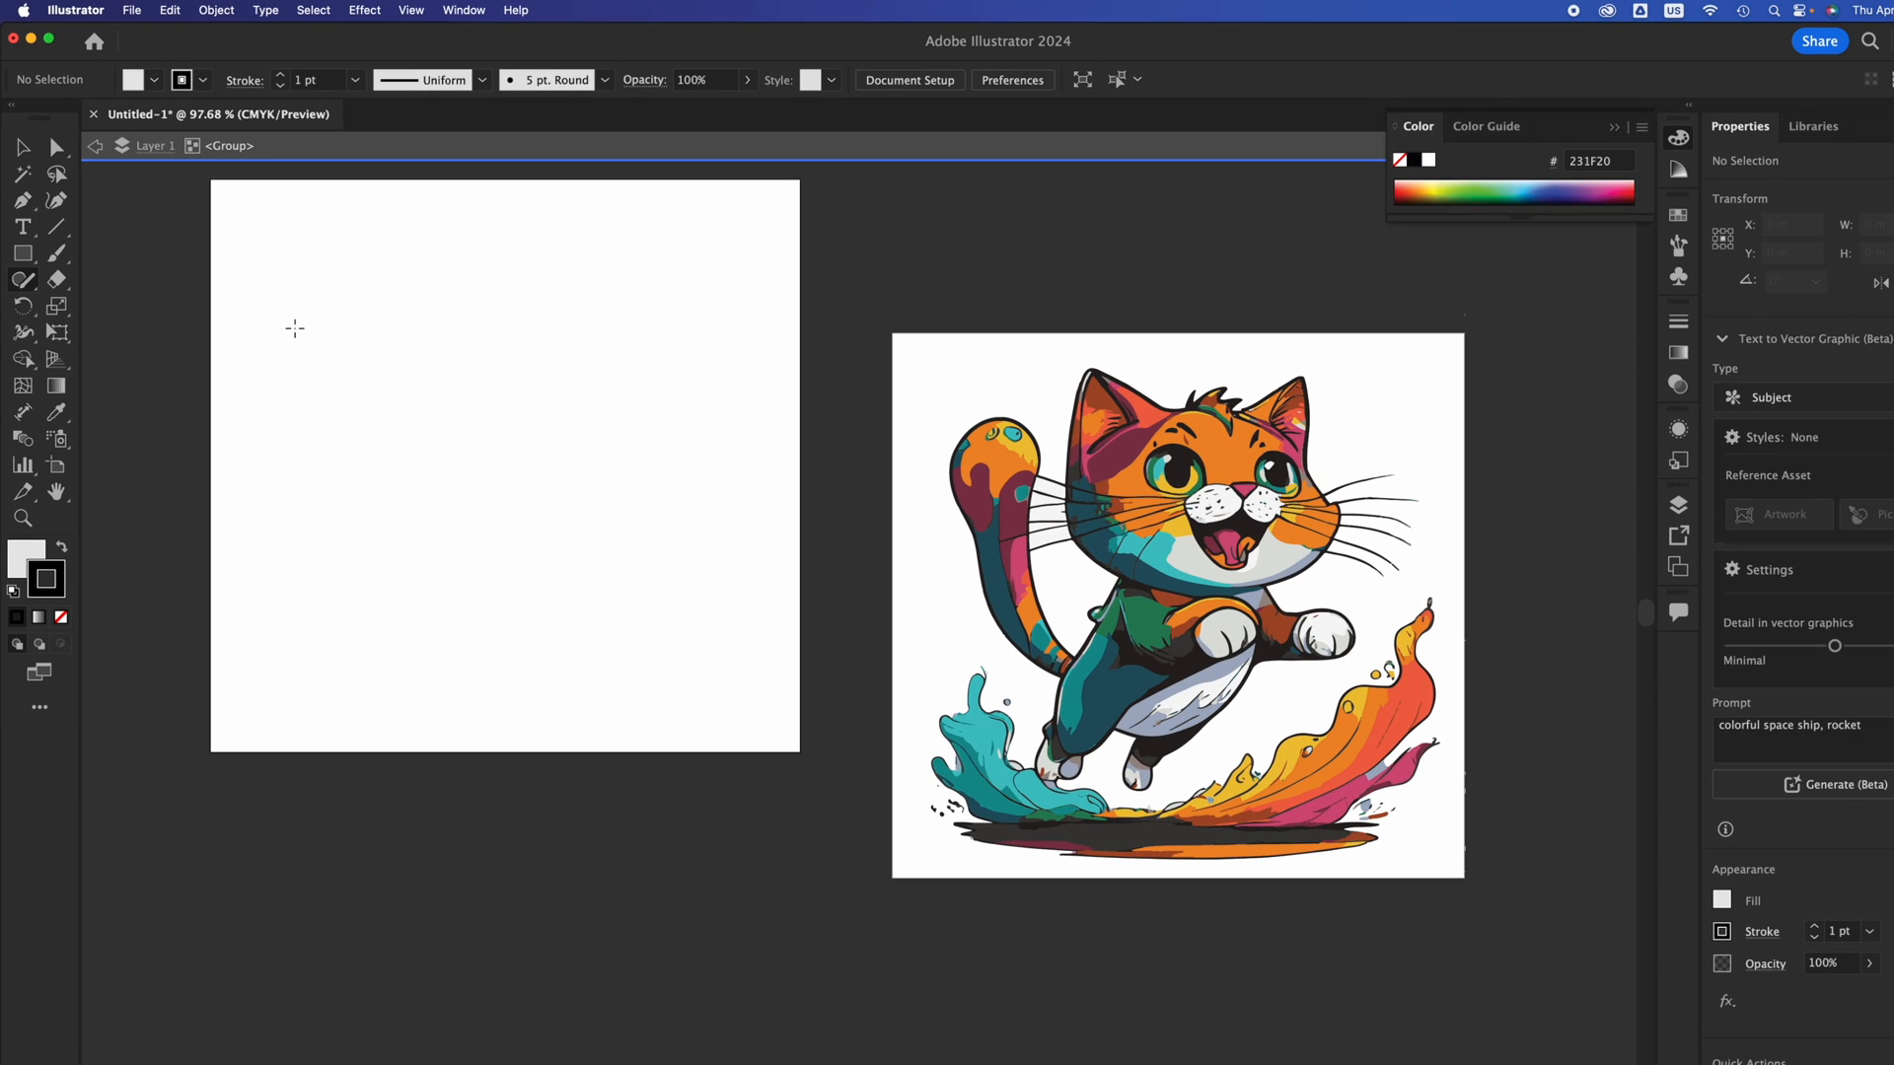
pyautogui.moveTo(295, 329)
pyautogui.mouseDown()
pyautogui.moveTo(296, 501)
pyautogui.moveTo(478, 499)
pyautogui.moveTo(473, 323)
pyautogui.moveTo(290, 329)
pyautogui.mouseUp()
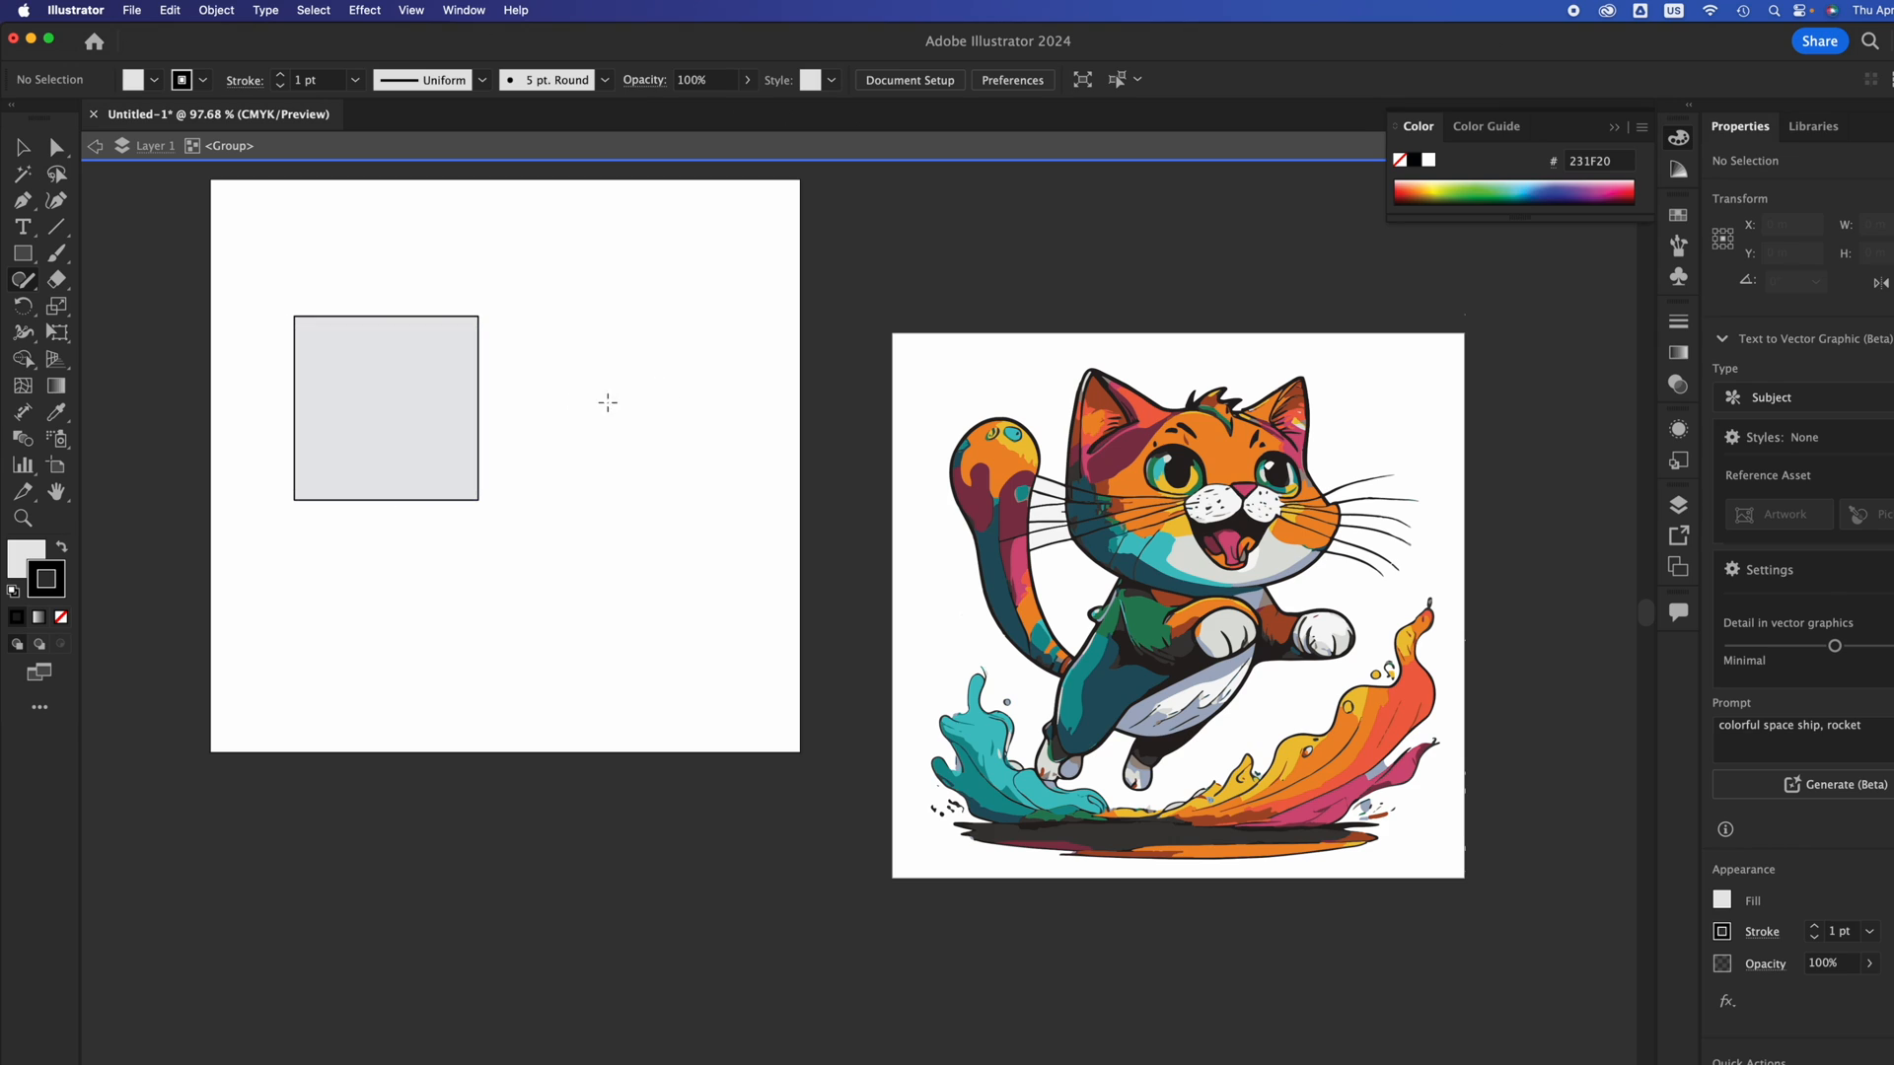
pyautogui.moveTo(608, 401)
pyautogui.mouseDown()
pyautogui.moveTo(505, 489)
pyautogui.moveTo(670, 577)
pyautogui.moveTo(737, 447)
pyautogui.moveTo(604, 401)
pyautogui.mouseUp()
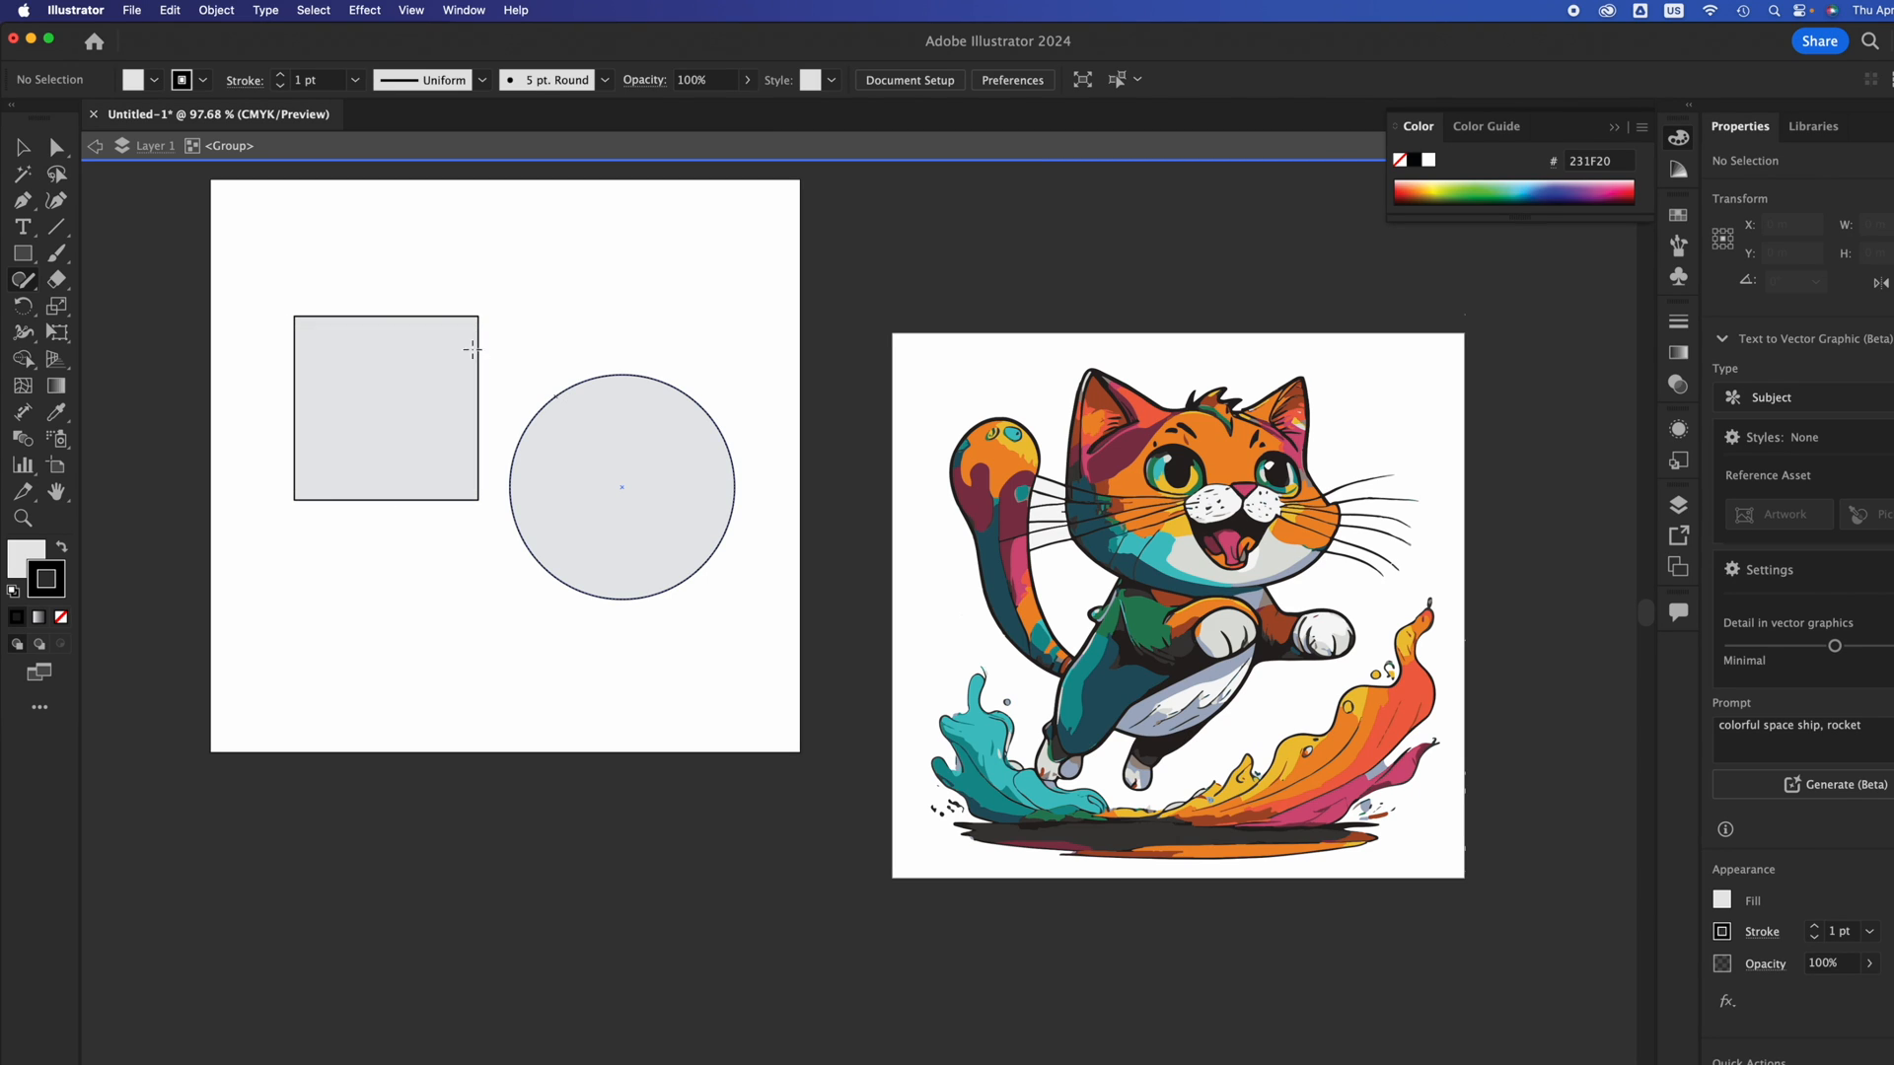
pyautogui.press('v')
pyautogui.moveTo(601, 467); pyautogui.dragTo(612, 381)
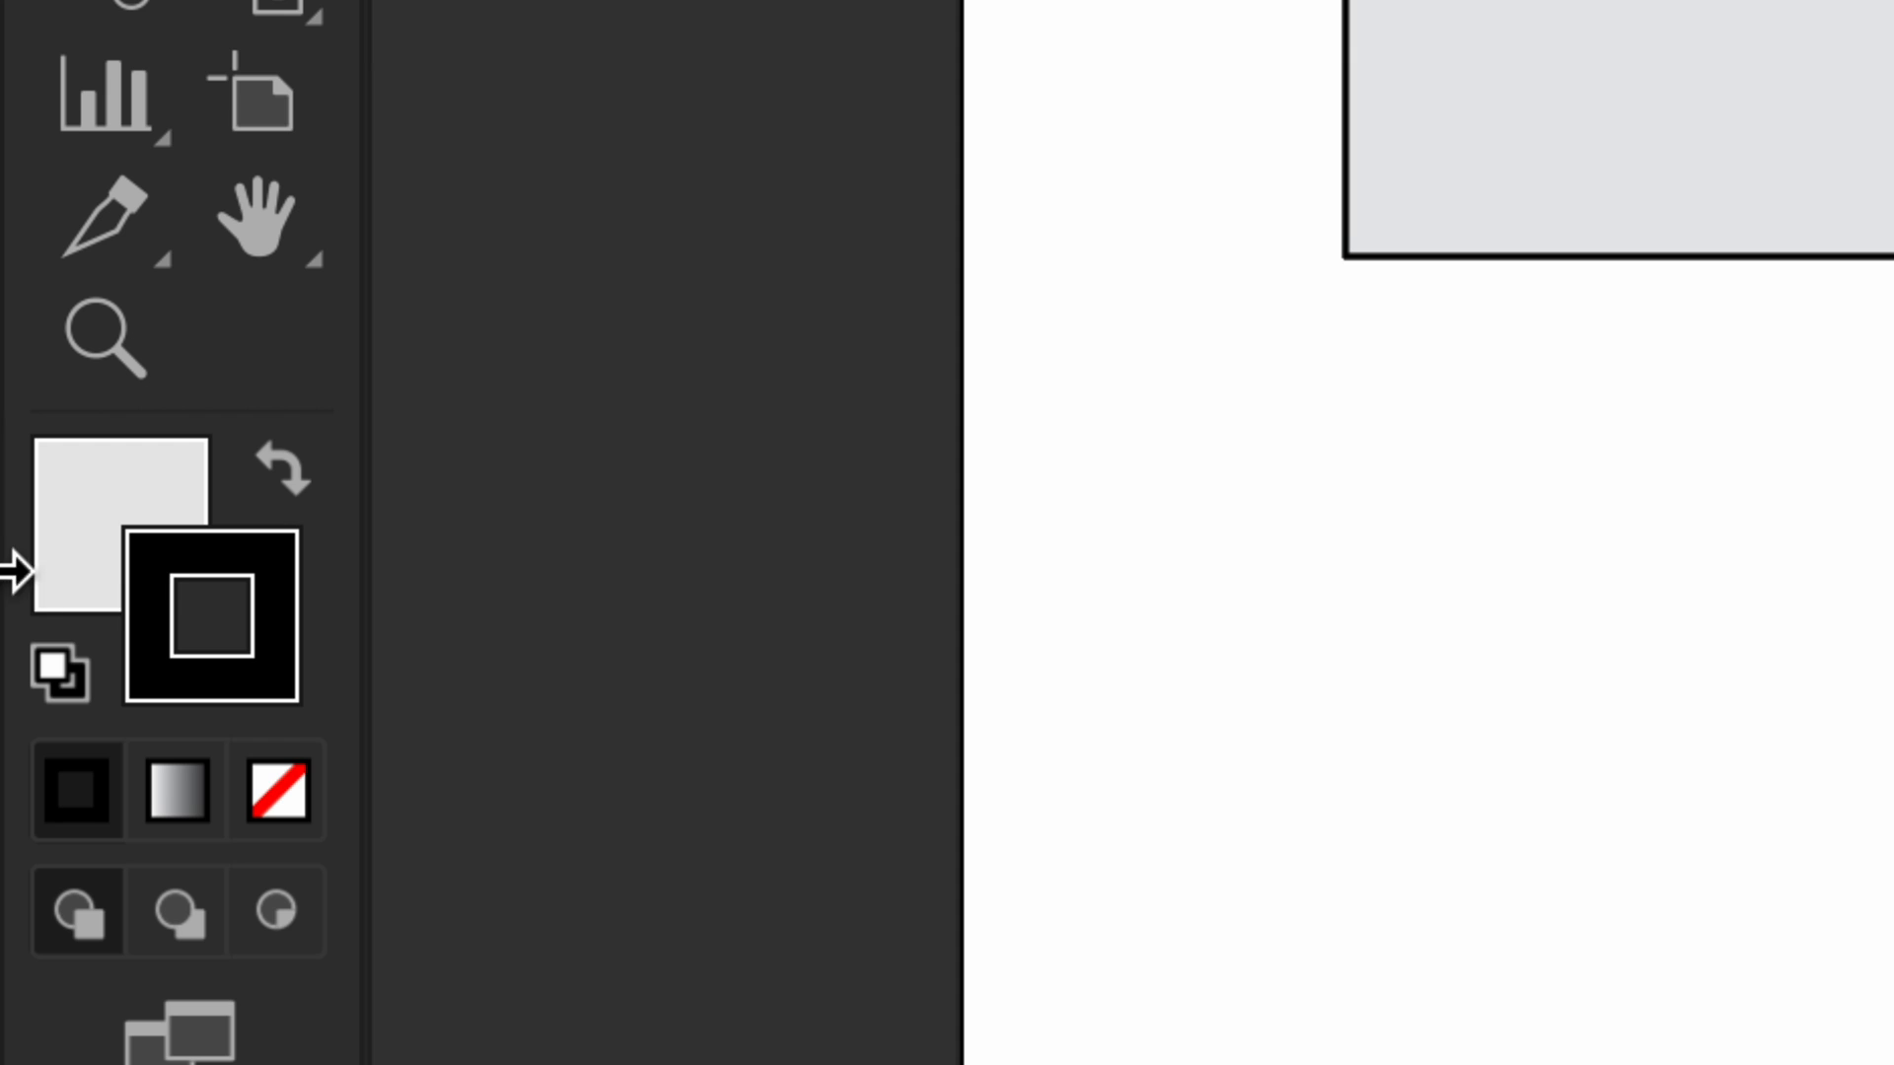
# Swap the circle's fill and stroke colors, and swap them back with the fill active.
pyautogui.doubleClick(52, 575)
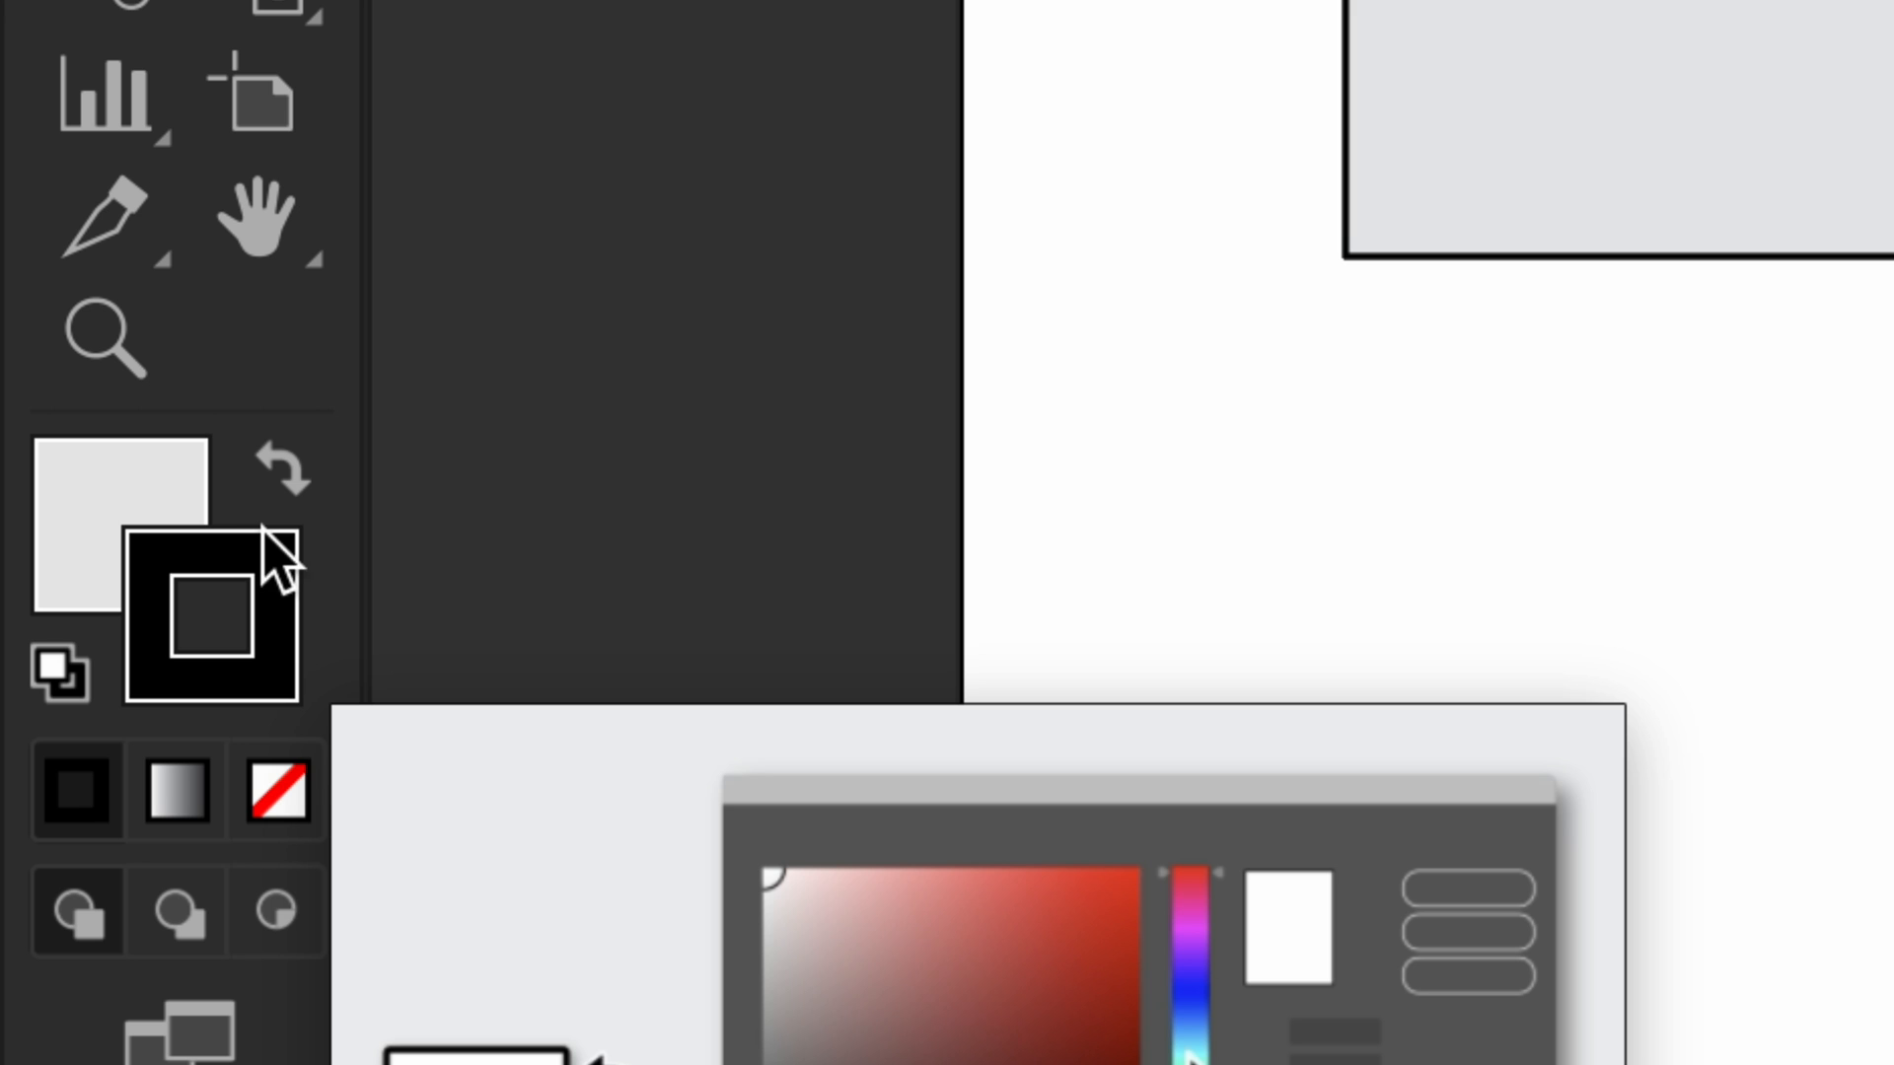
pyautogui.press('Escape')
pyautogui.click(283, 473)
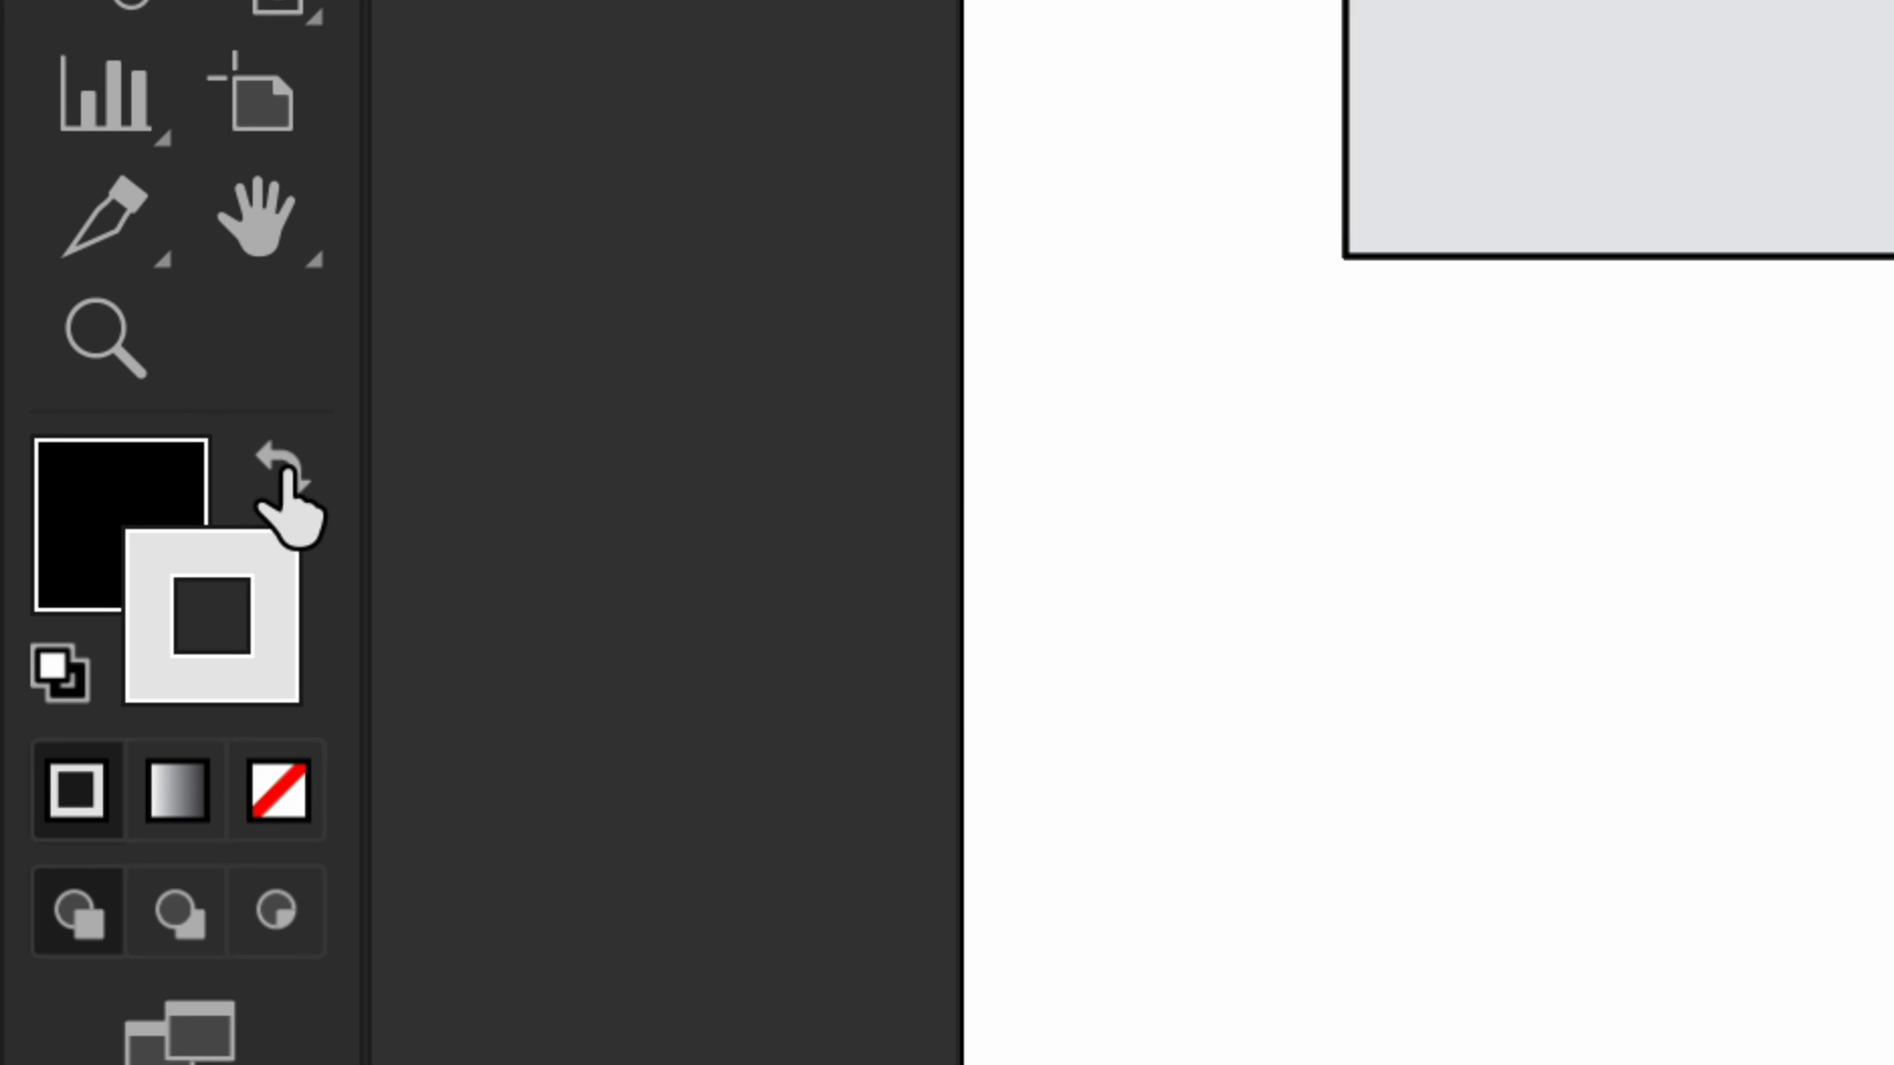
pyautogui.hotkey('shift', 'x')
pyautogui.click(202, 483)
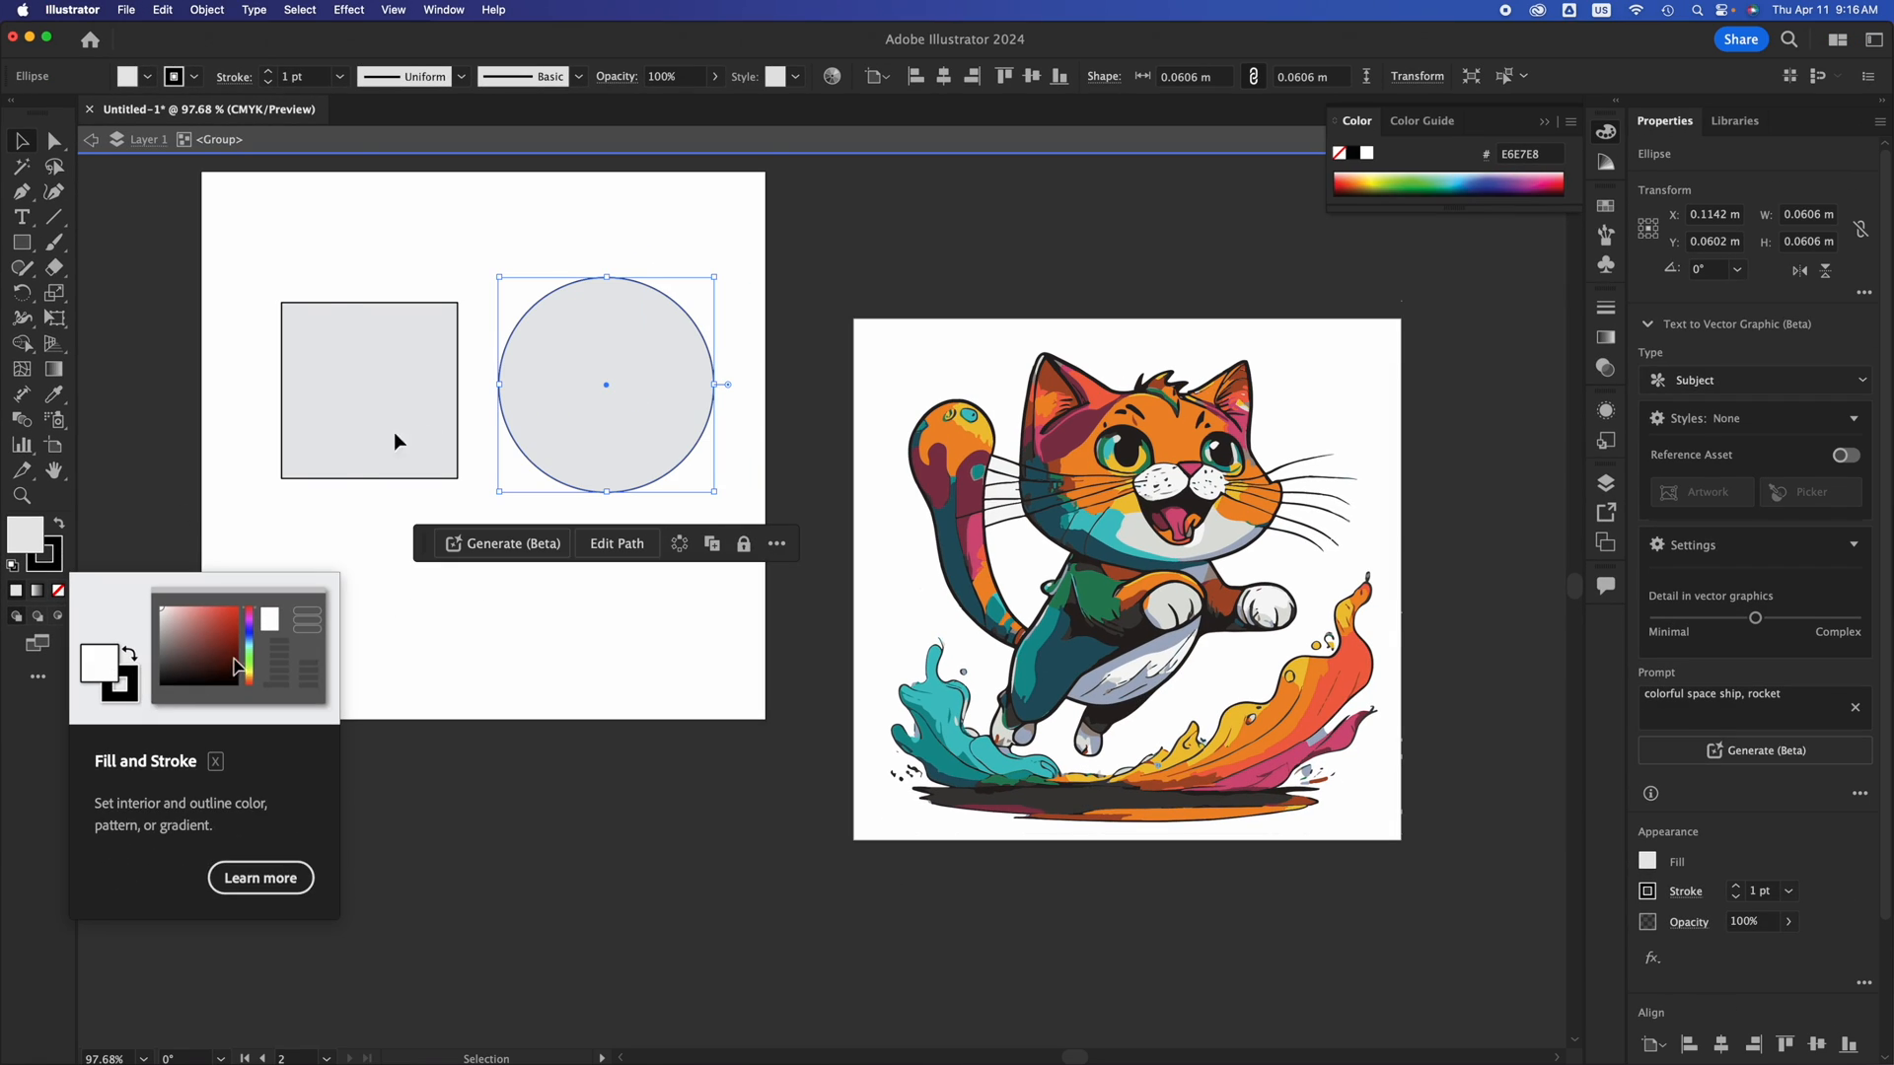
# Move the circle lower on the artboard and switch to the Painting workspace.
pyautogui.moveTo(538, 457); pyautogui.dragTo(538, 541)
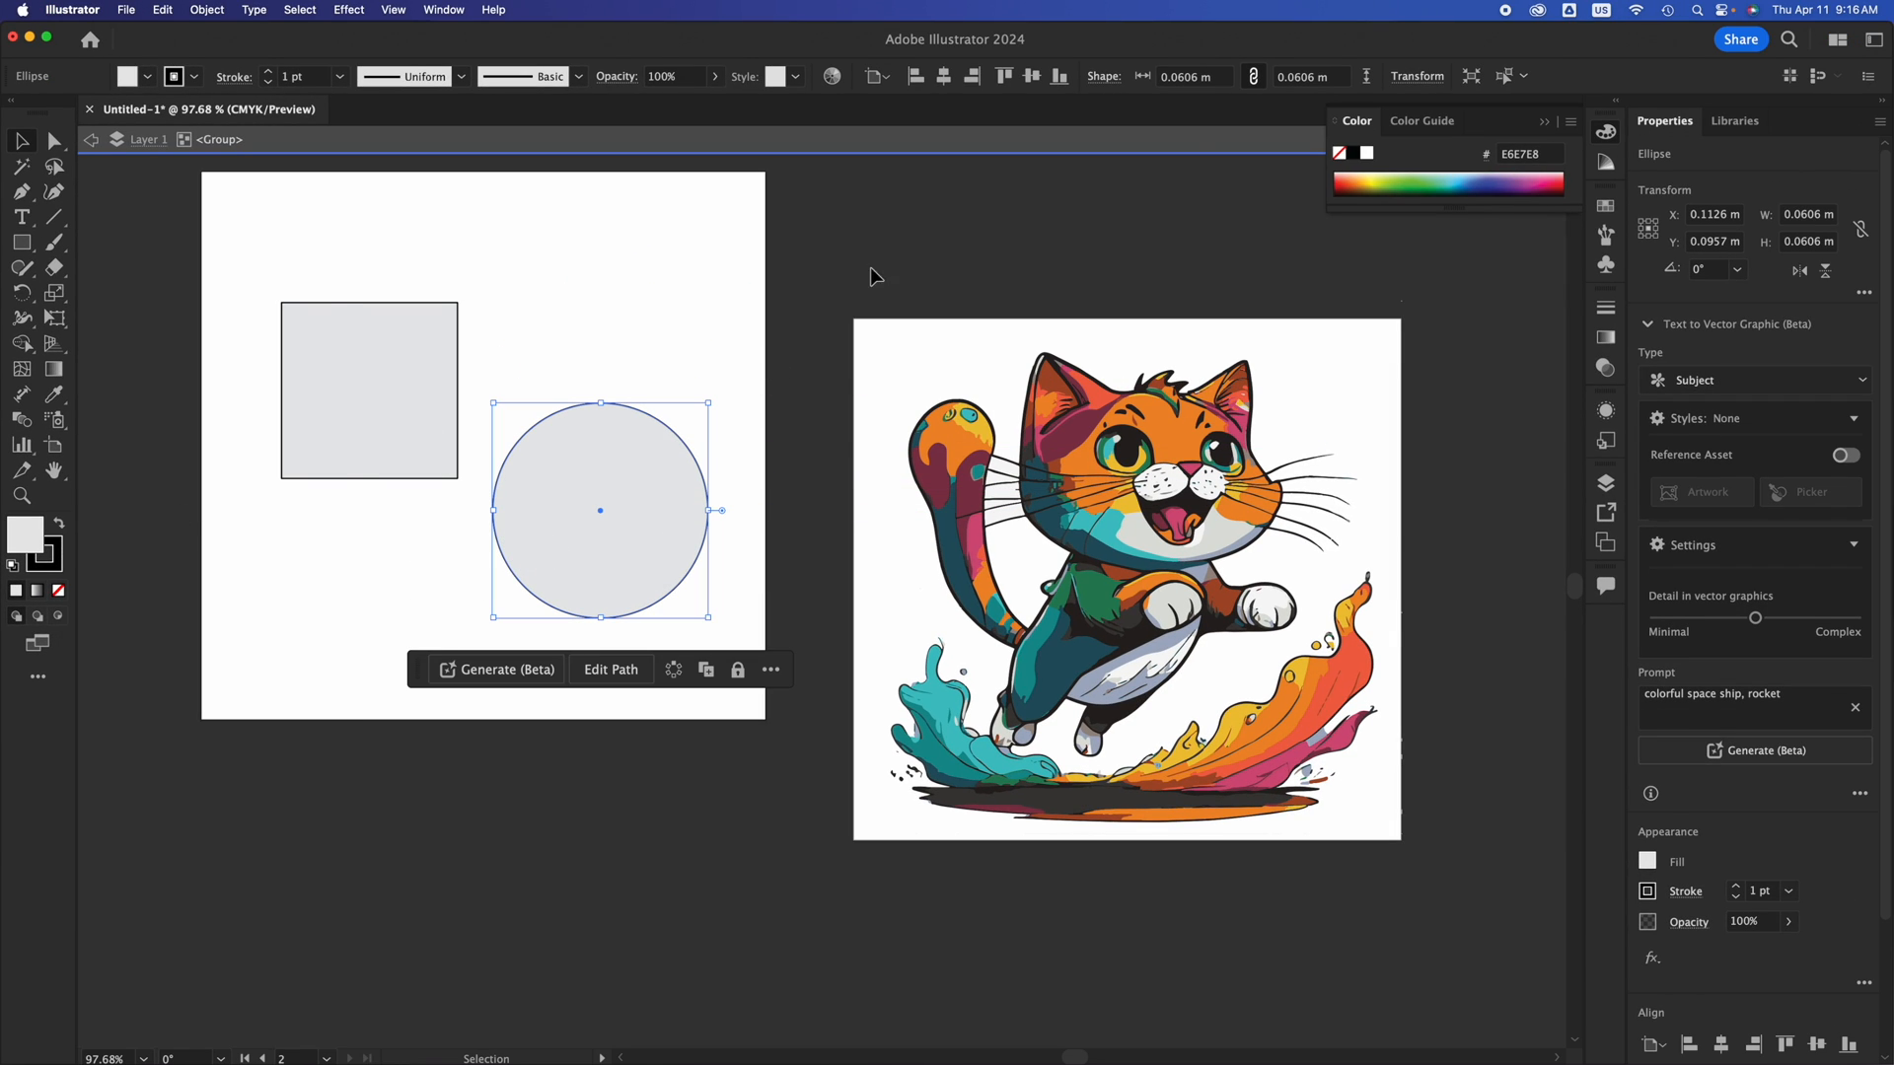
pyautogui.click(1877, 39)
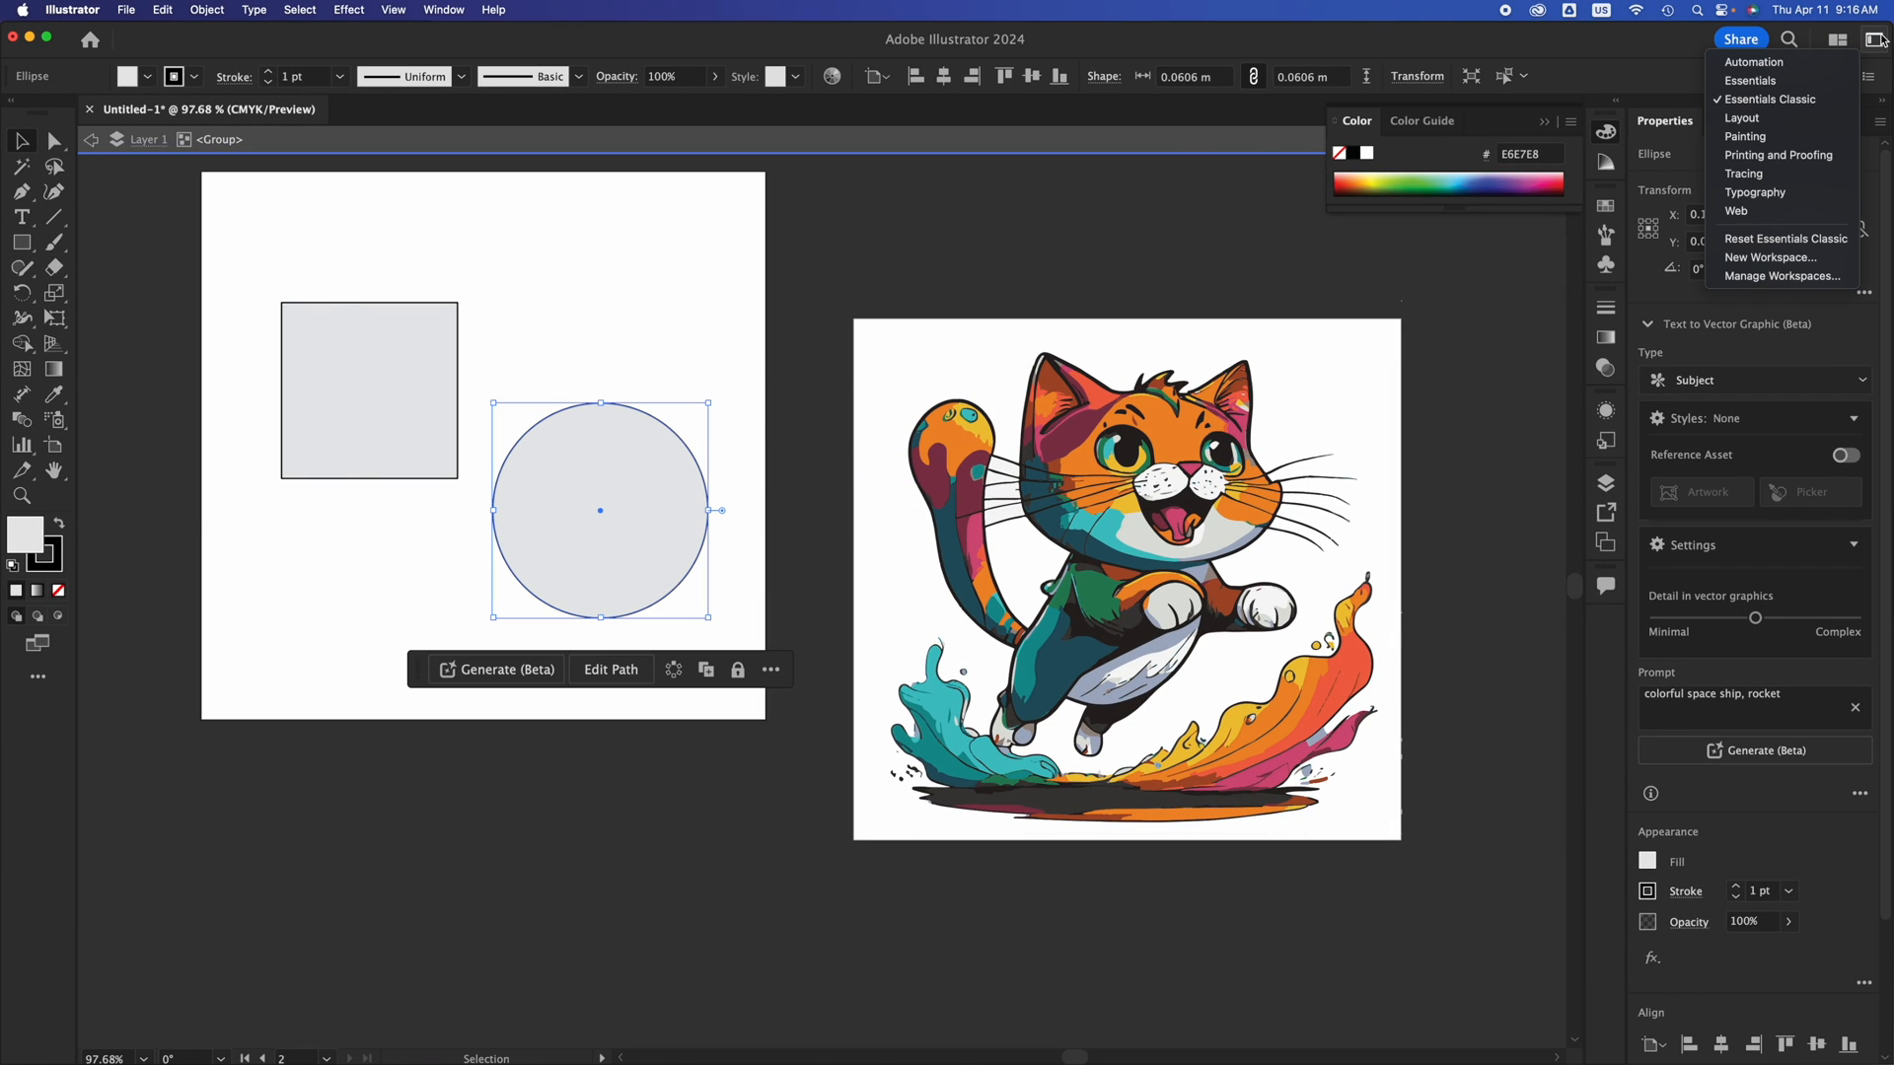
pyautogui.click(1815, 138)
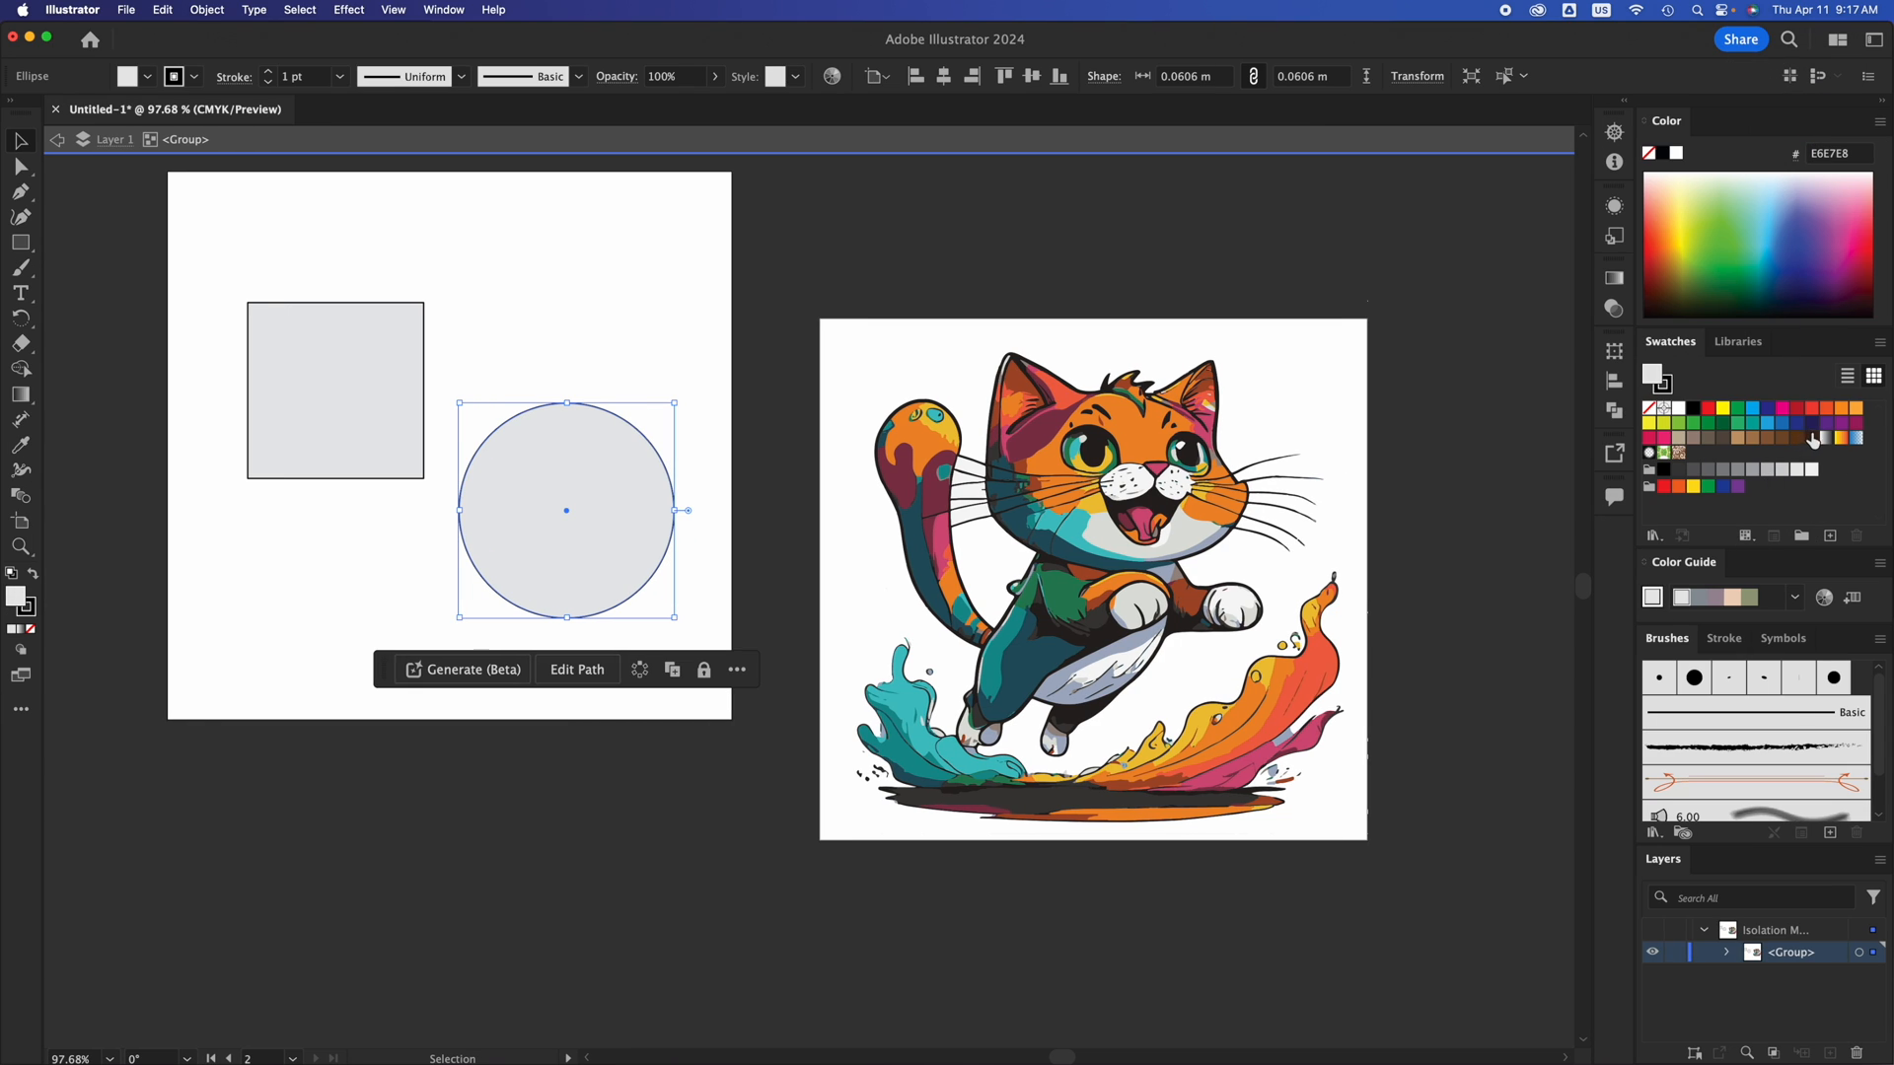
# Try a dark blue fill on the circle and settle on the green swatch.
pyautogui.click(1767, 412)
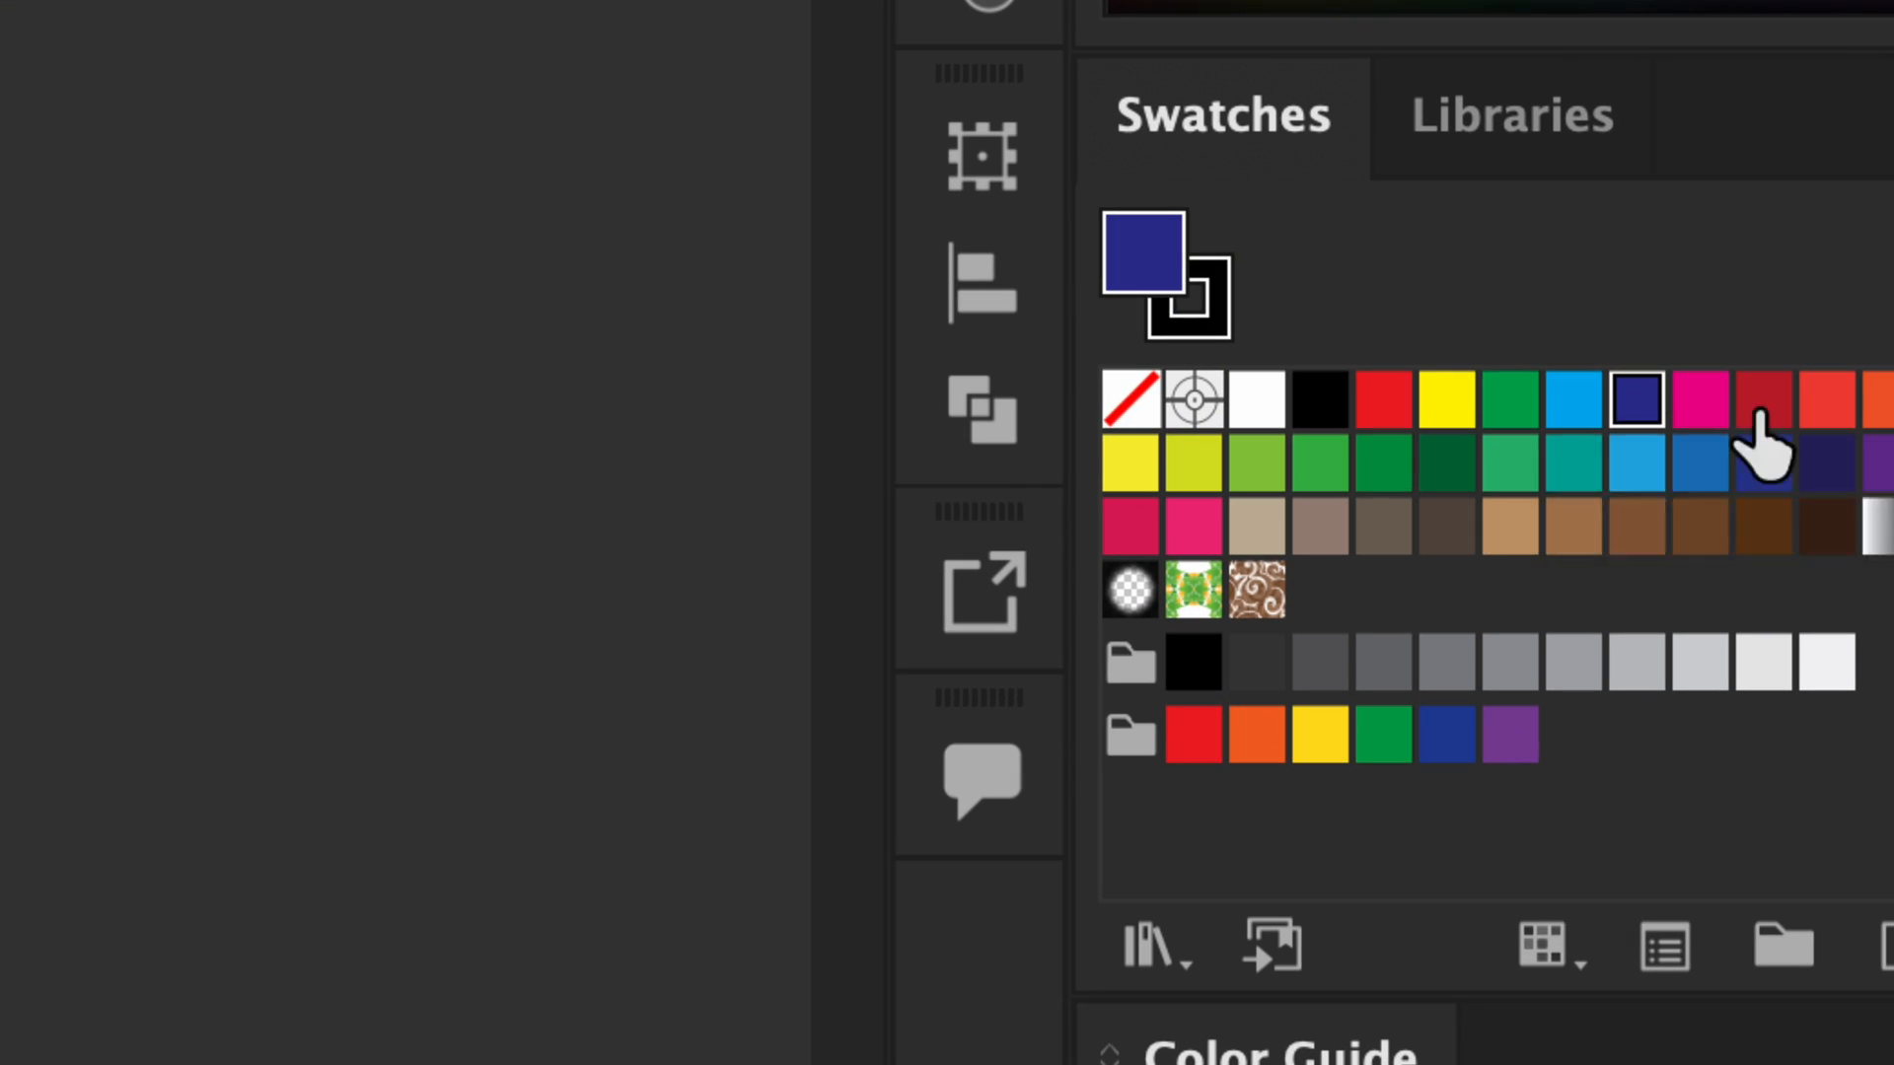
pyautogui.click(1509, 405)
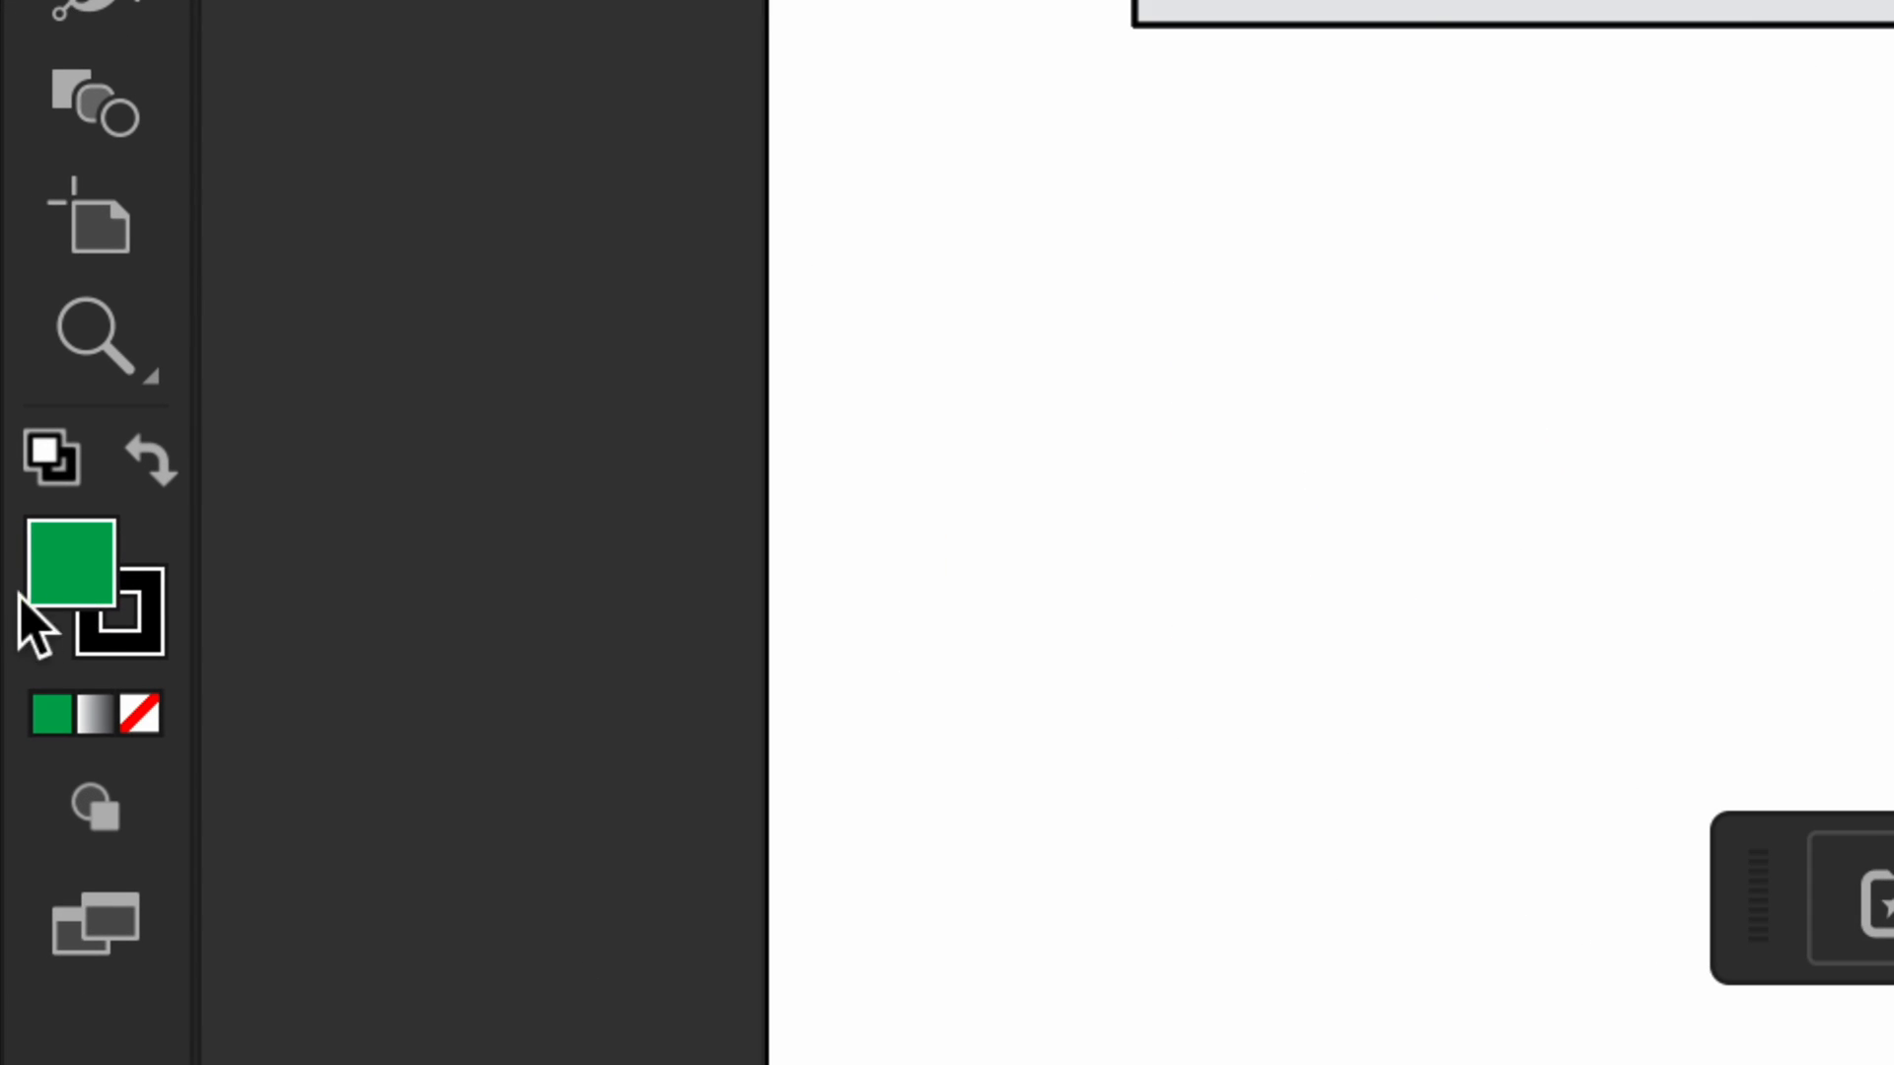
# Try red, yellow and black strokes on the green circle, settle on light blue (00AEEF), and deselect the circle.
pyautogui.click(148, 591)
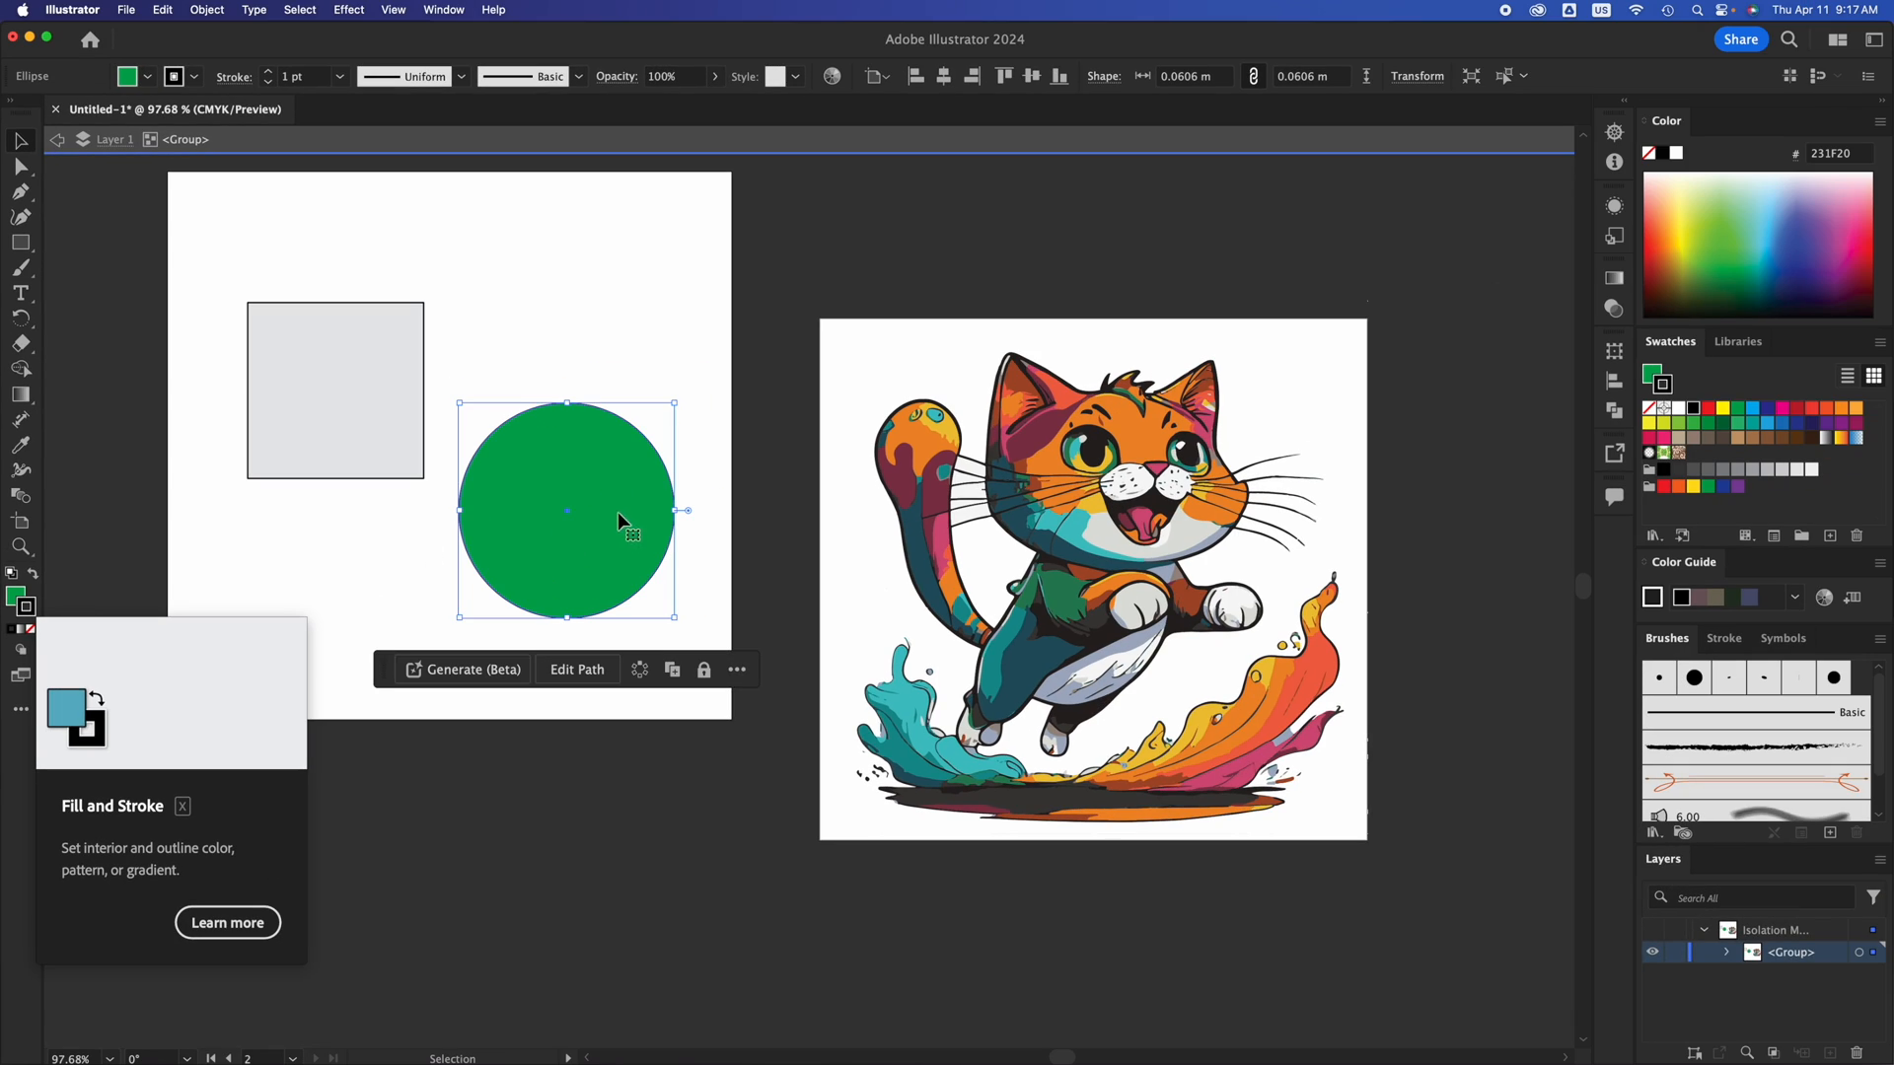
pyautogui.click(1796, 407)
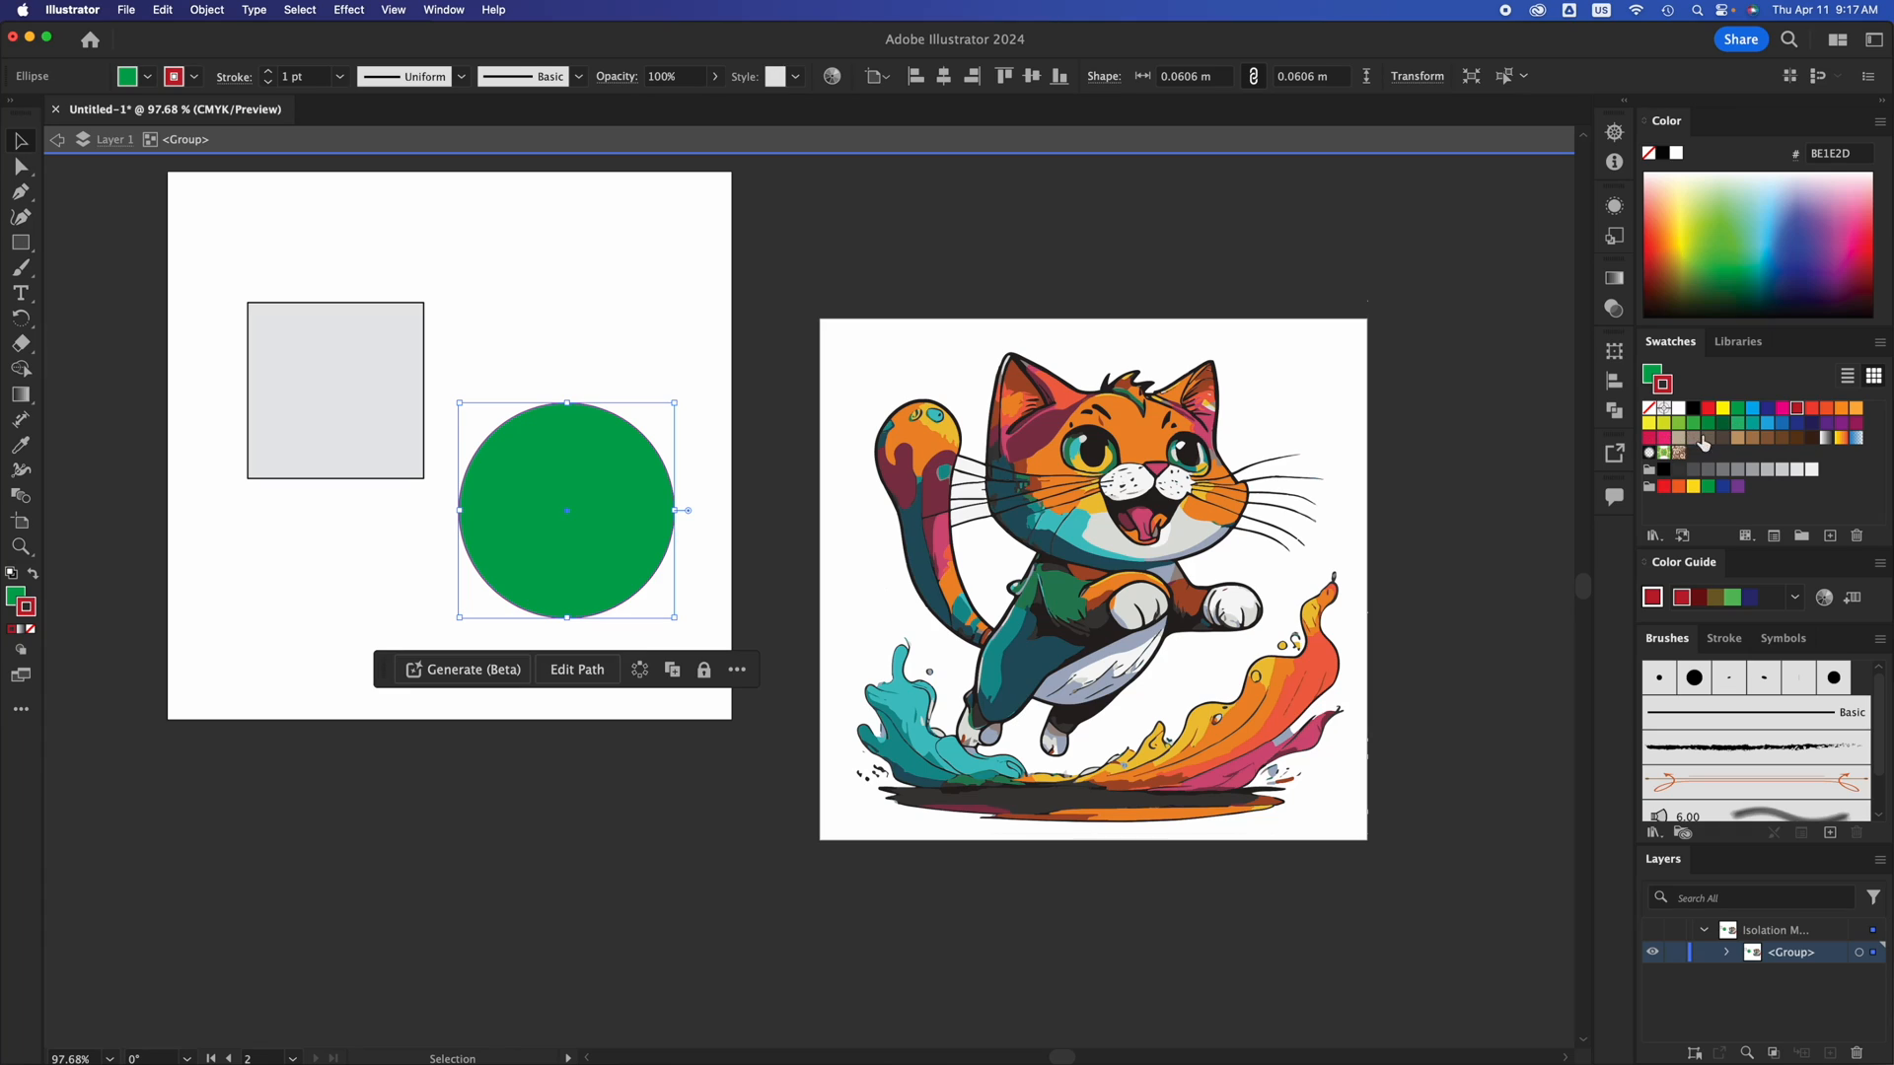
pyautogui.click(1653, 426)
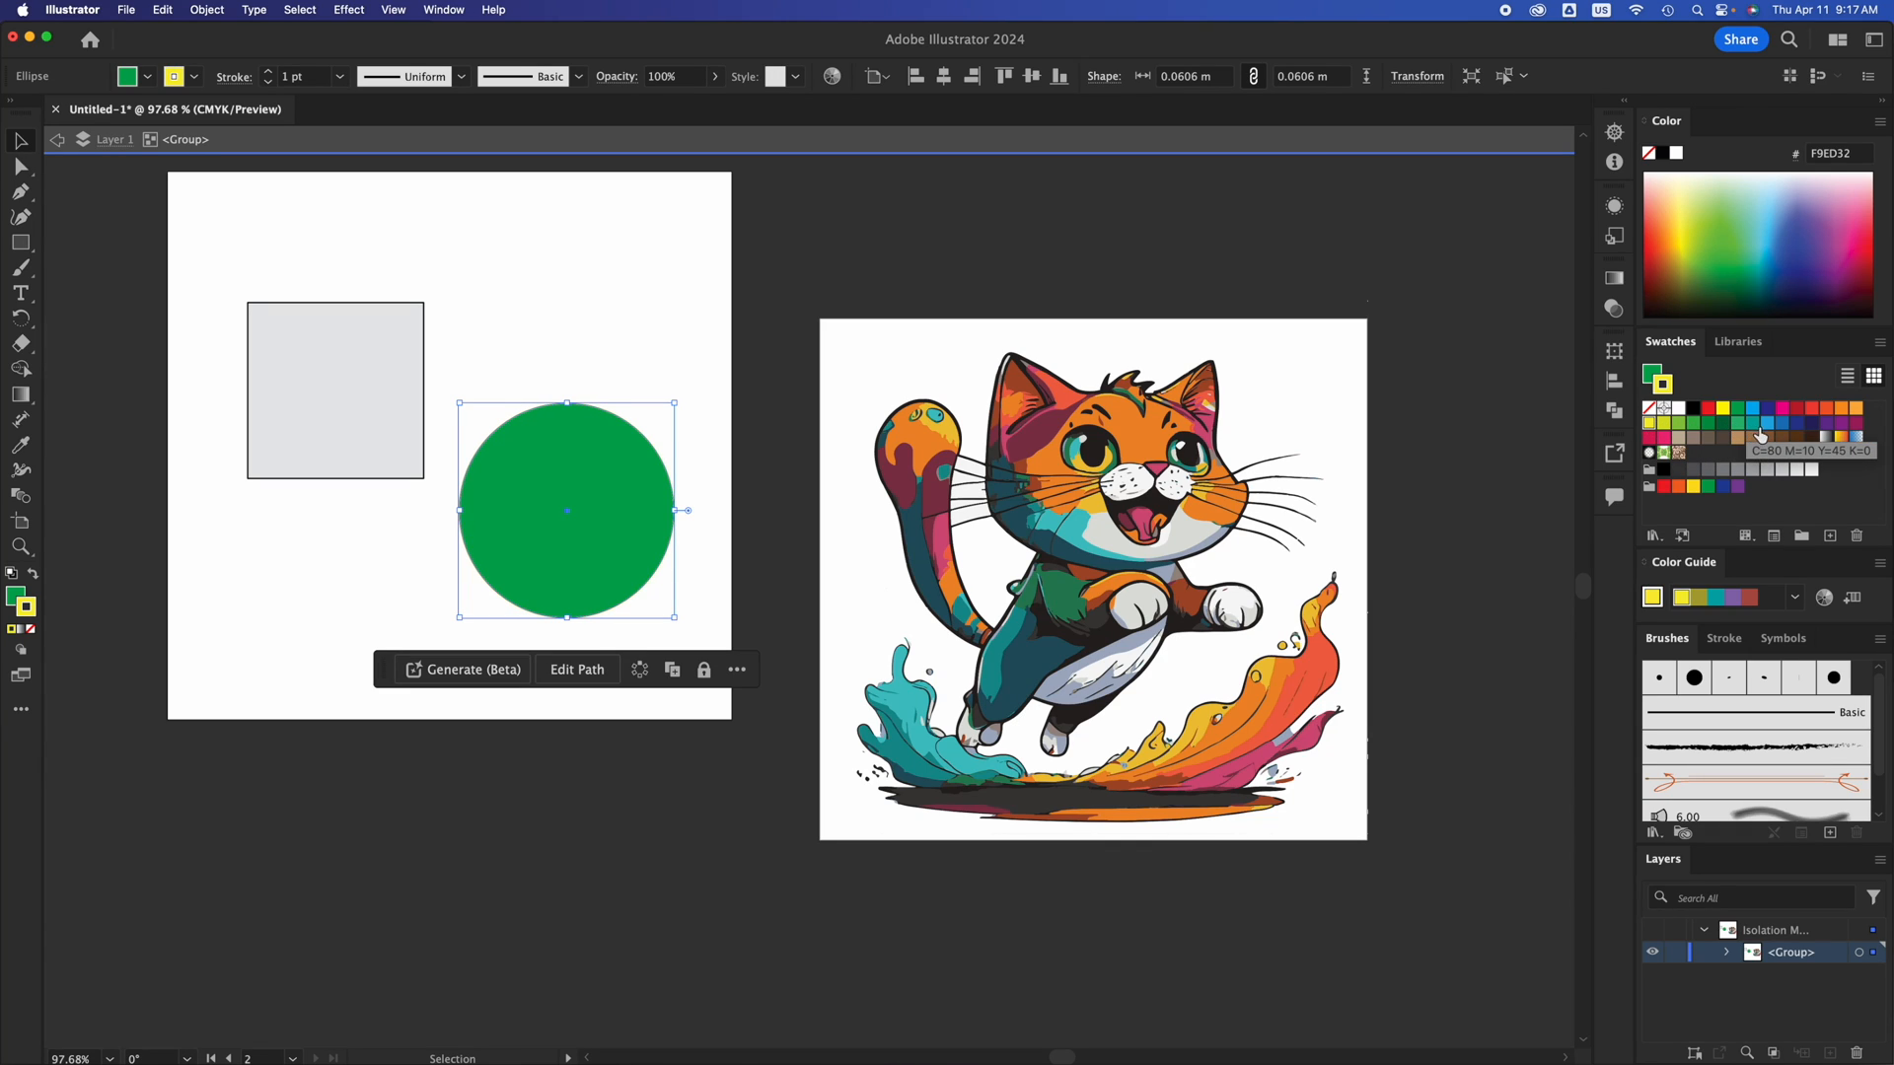
pyautogui.click(1694, 408)
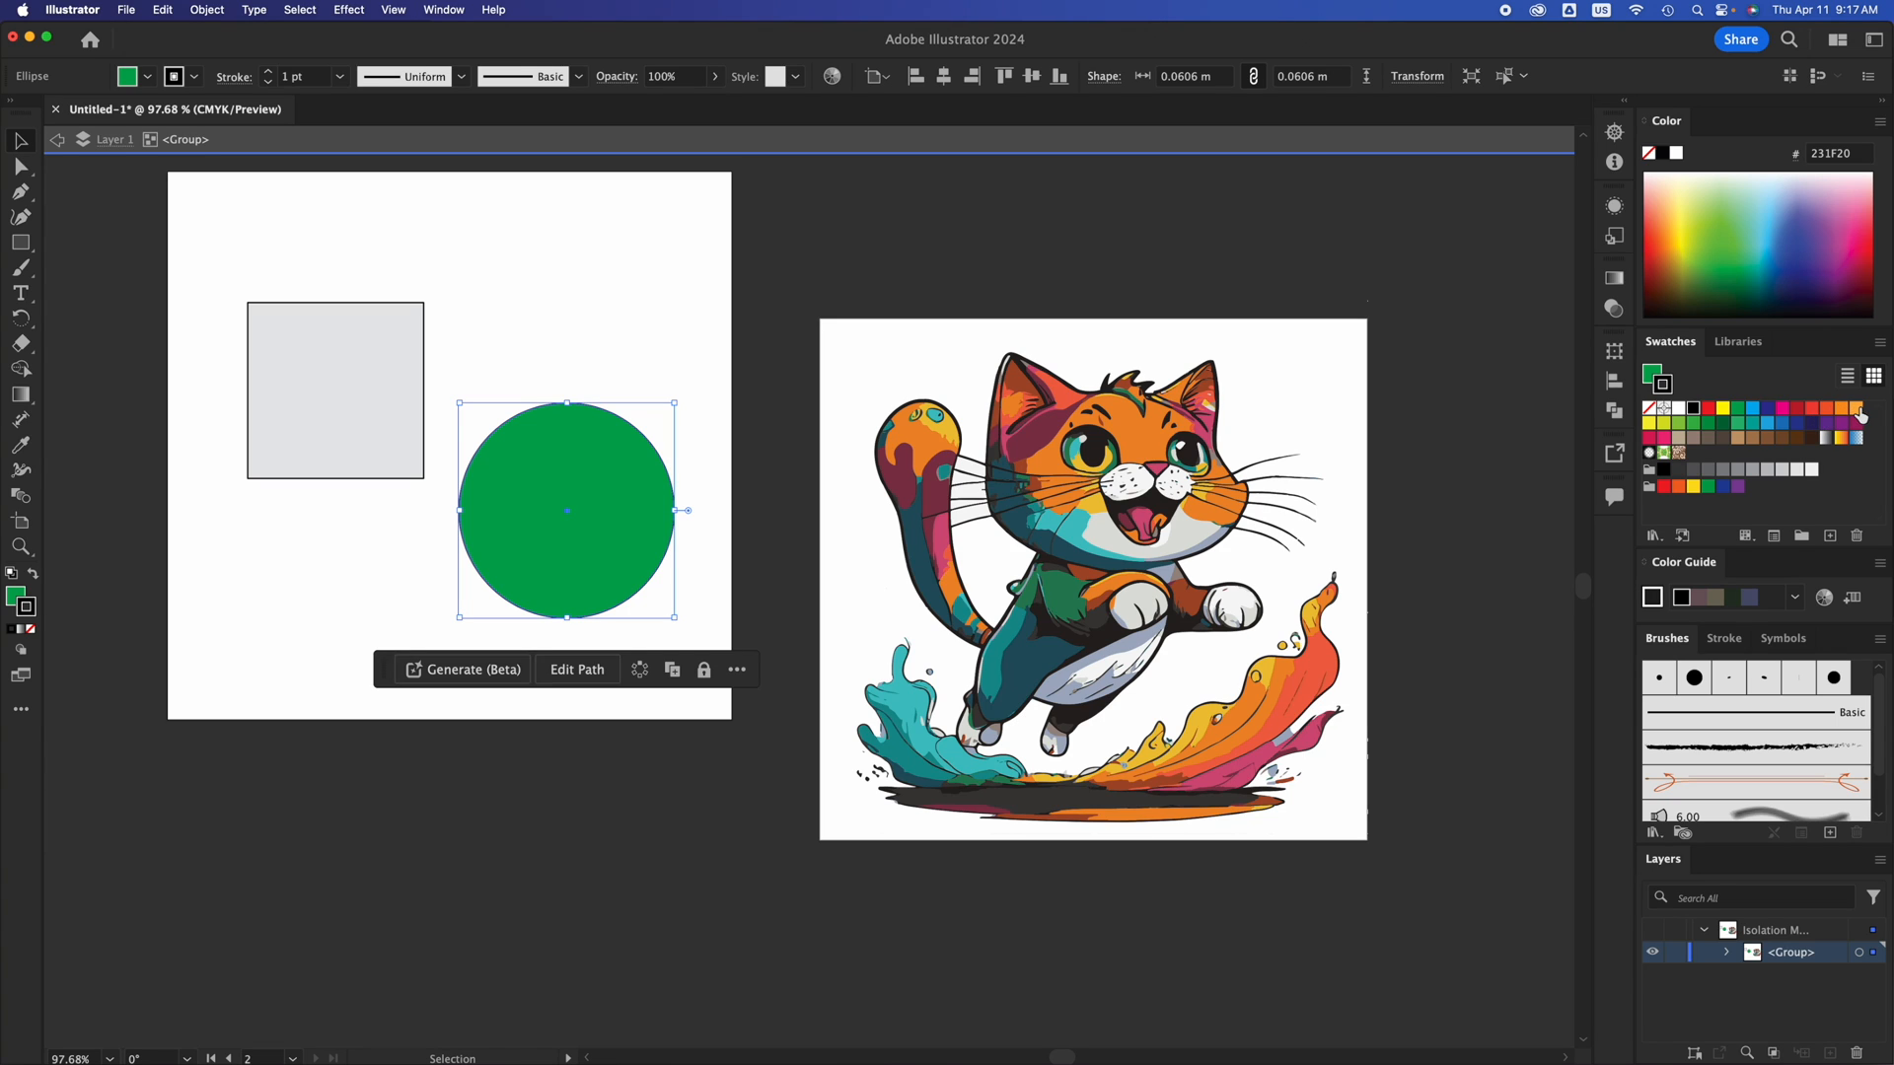
pyautogui.click(1754, 412)
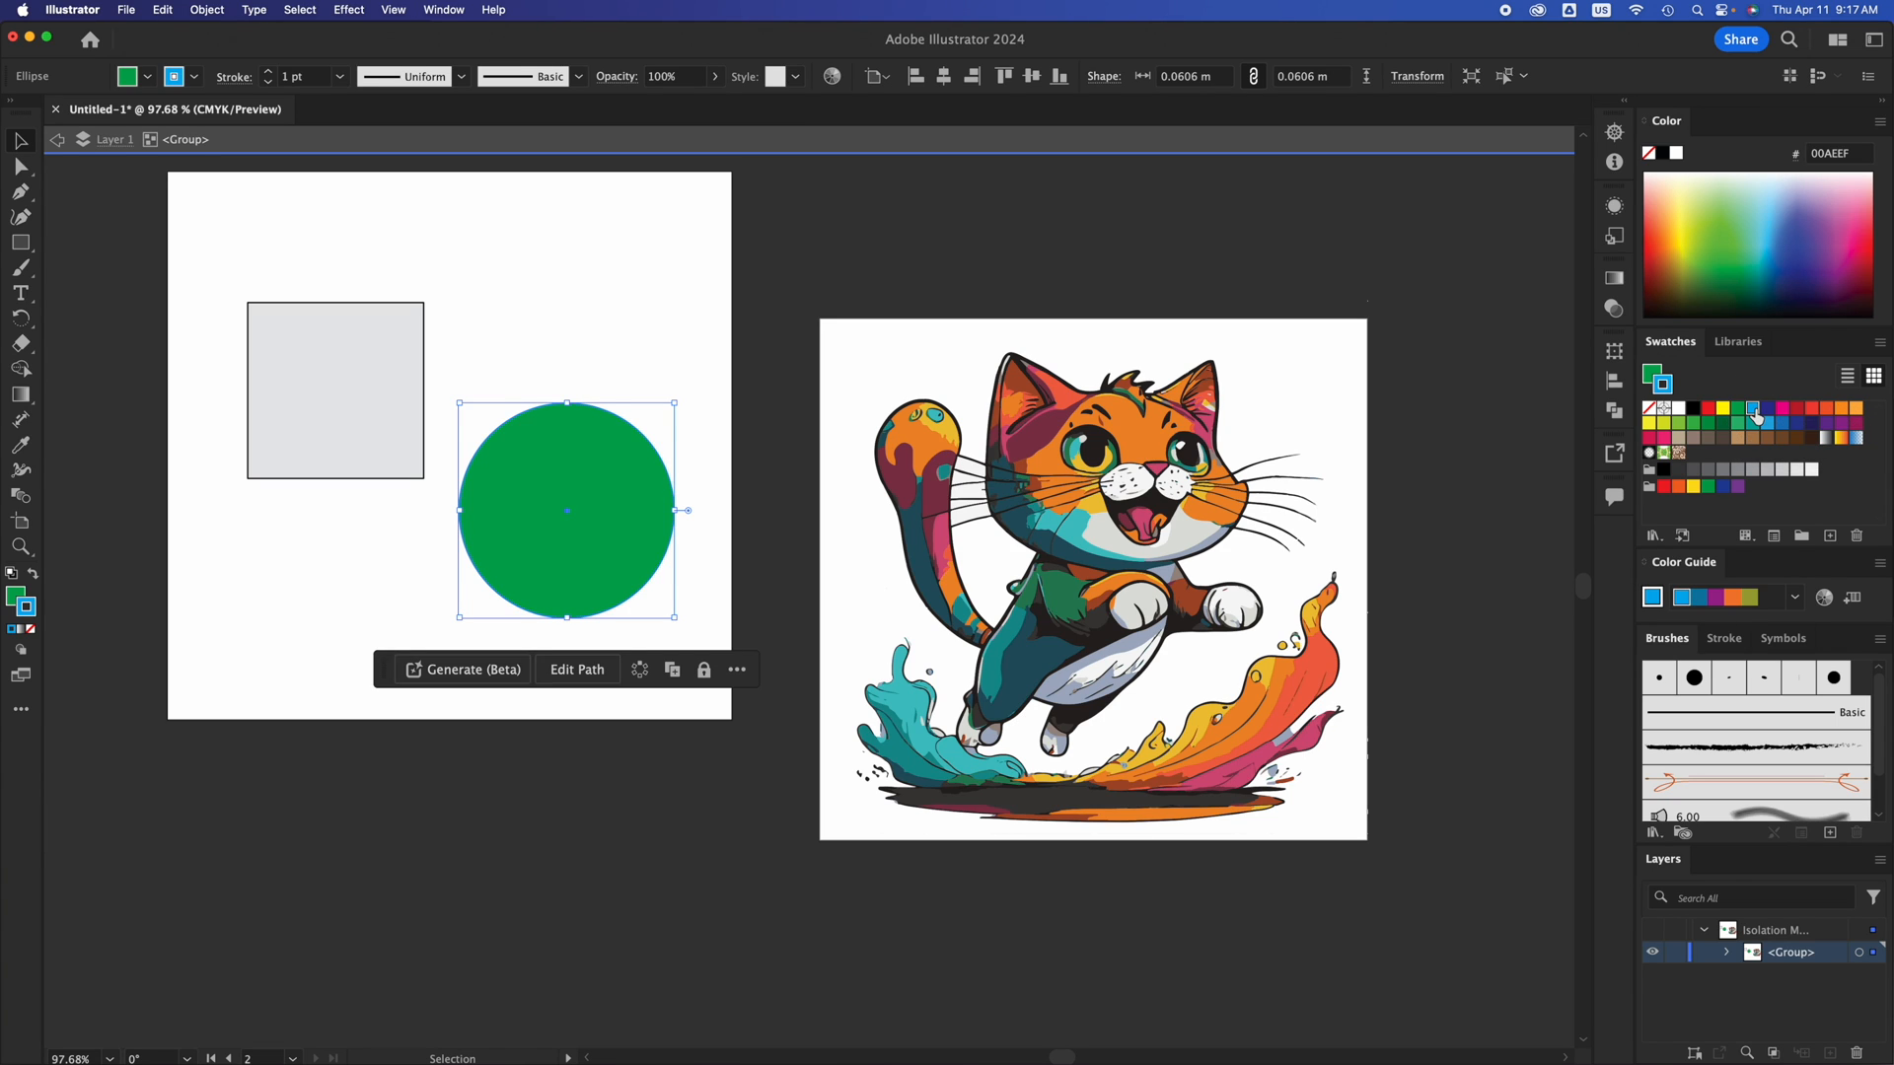
pyautogui.click(693, 437)
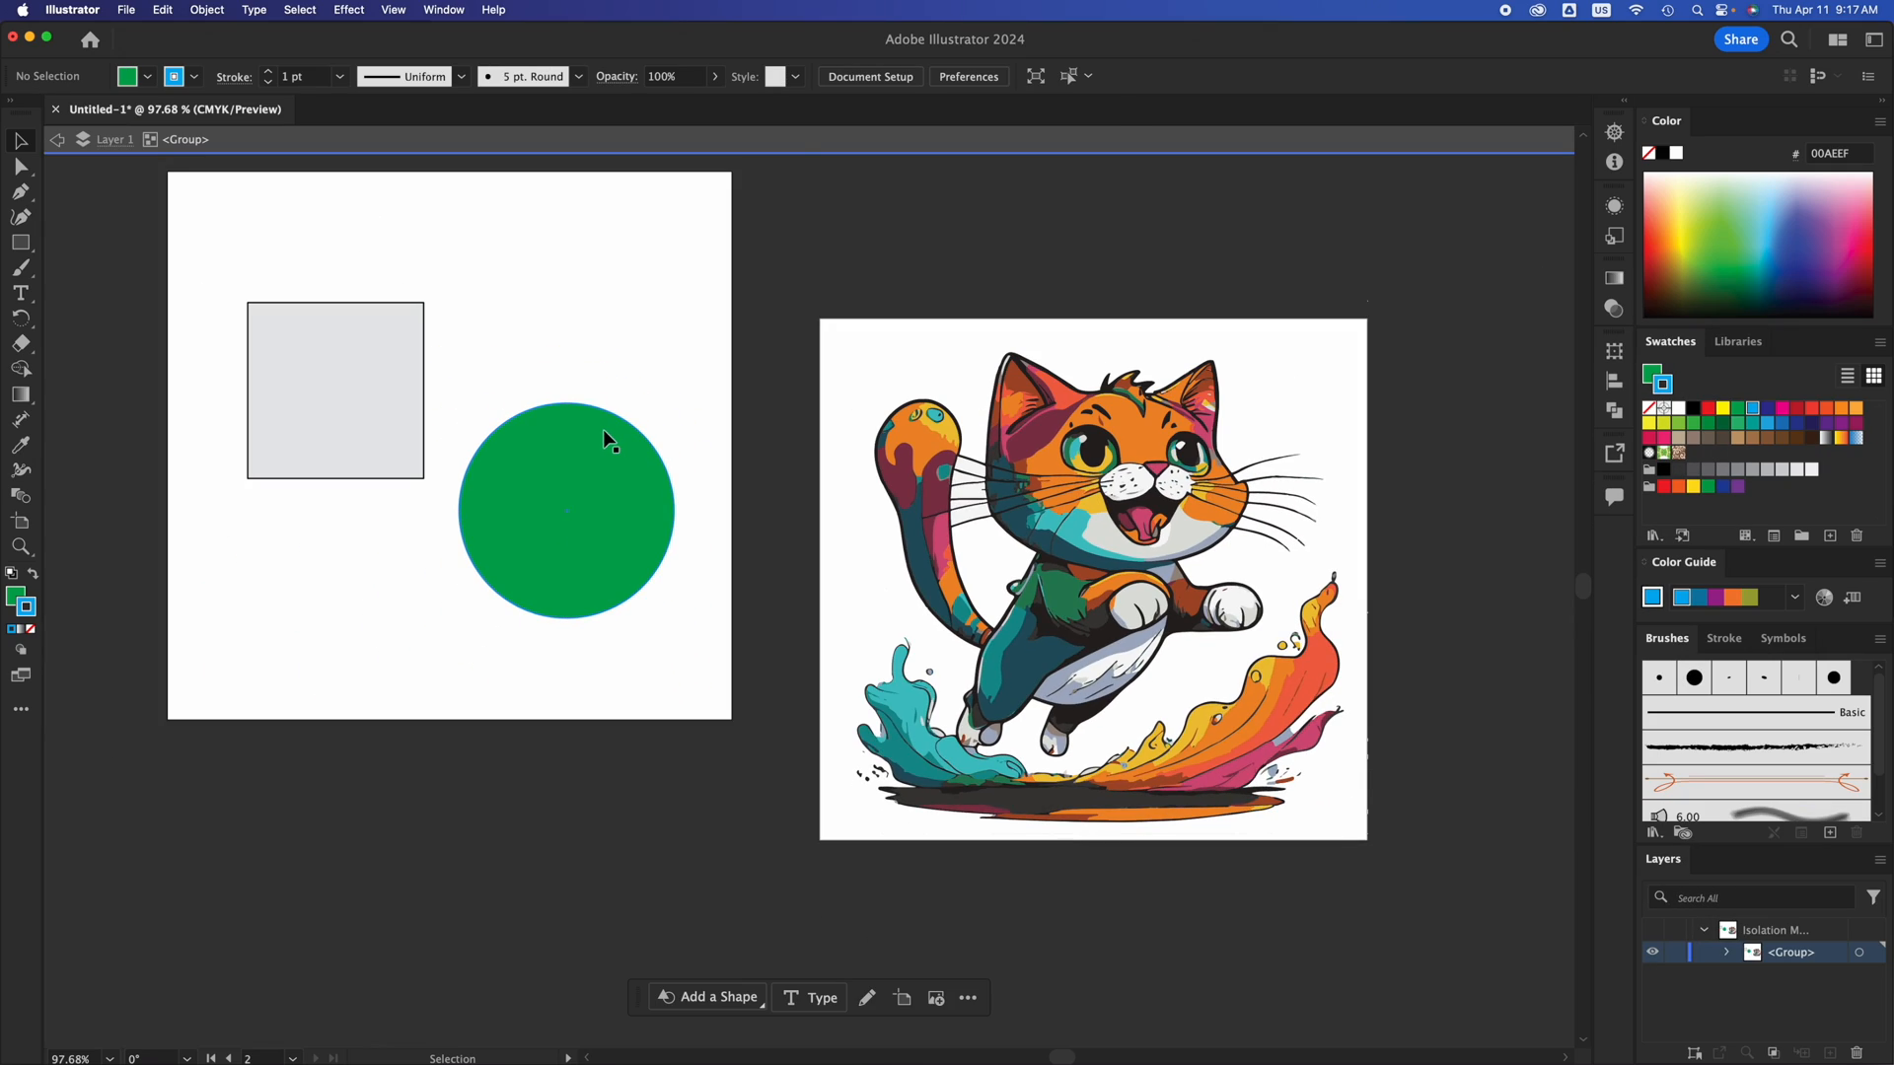
# Select the green circle and set its stroke to None.
pyautogui.scroll(10, 603, 432)
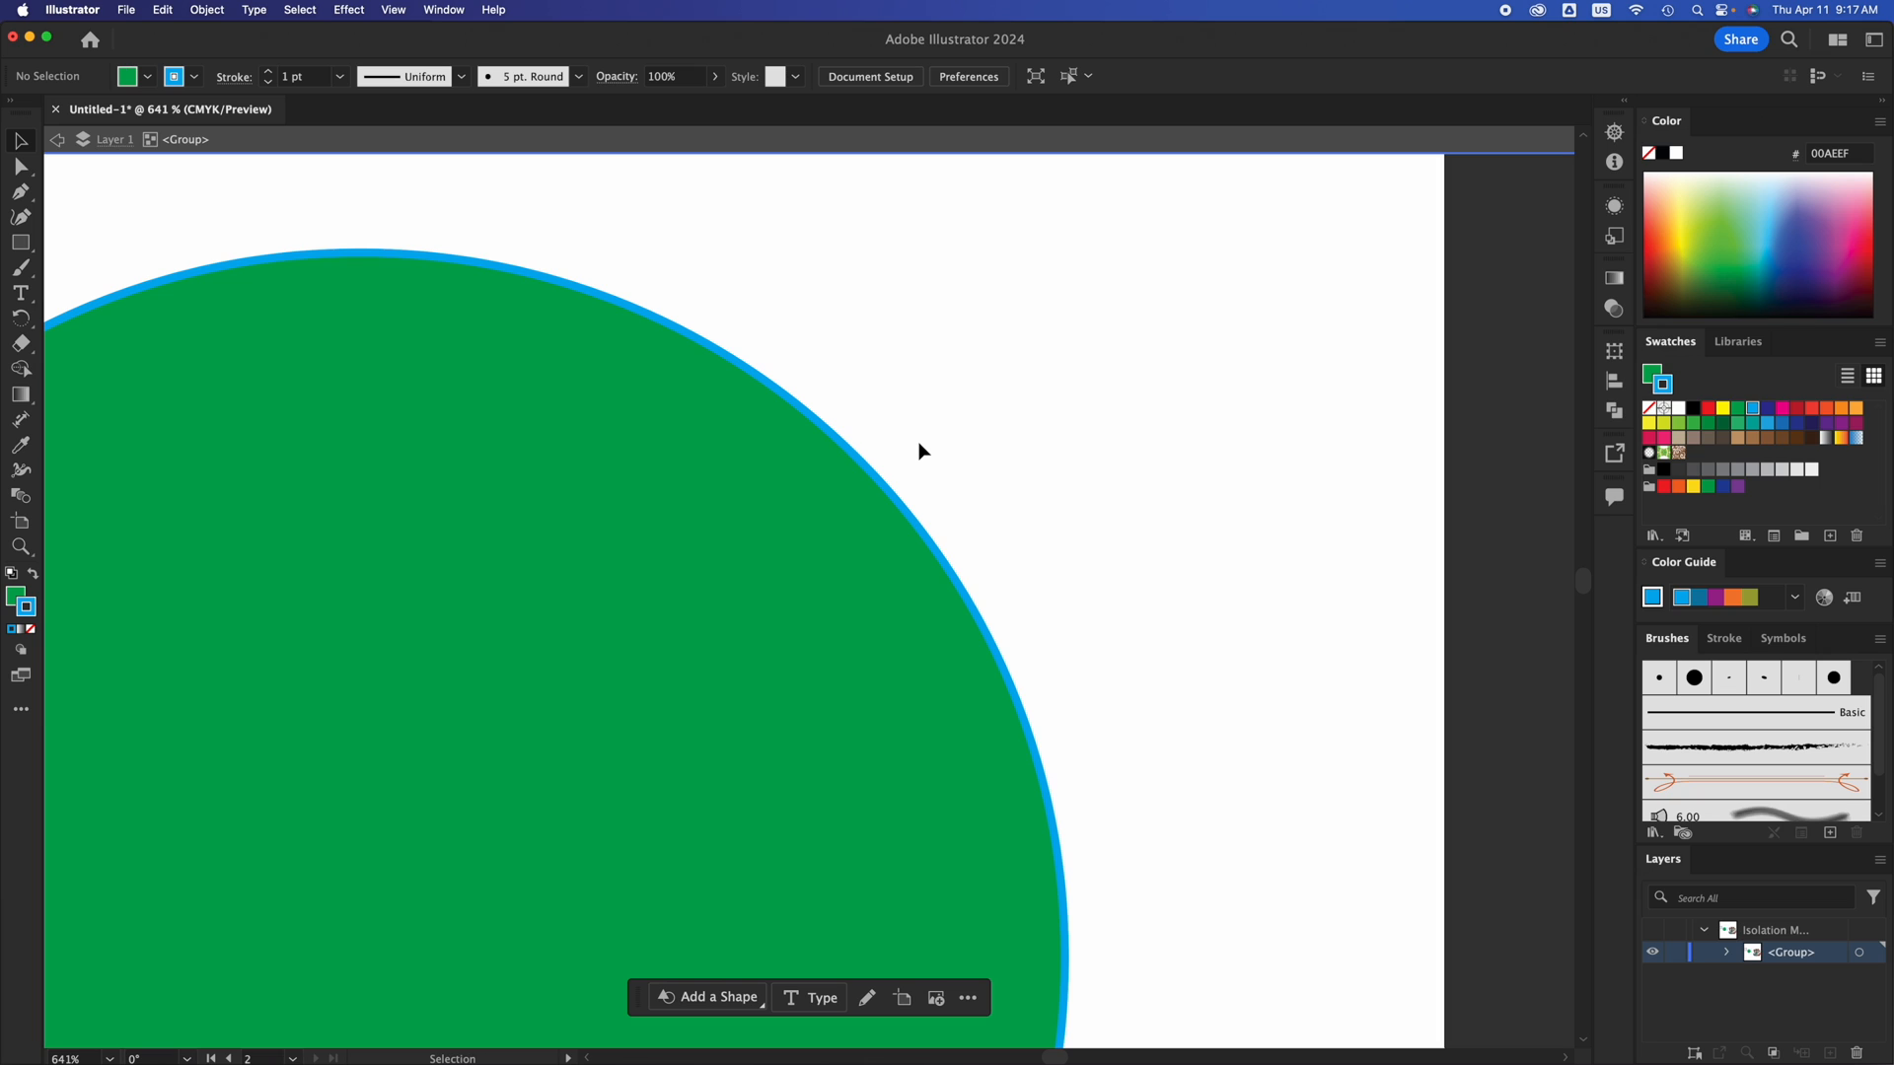
pyautogui.click(799, 516)
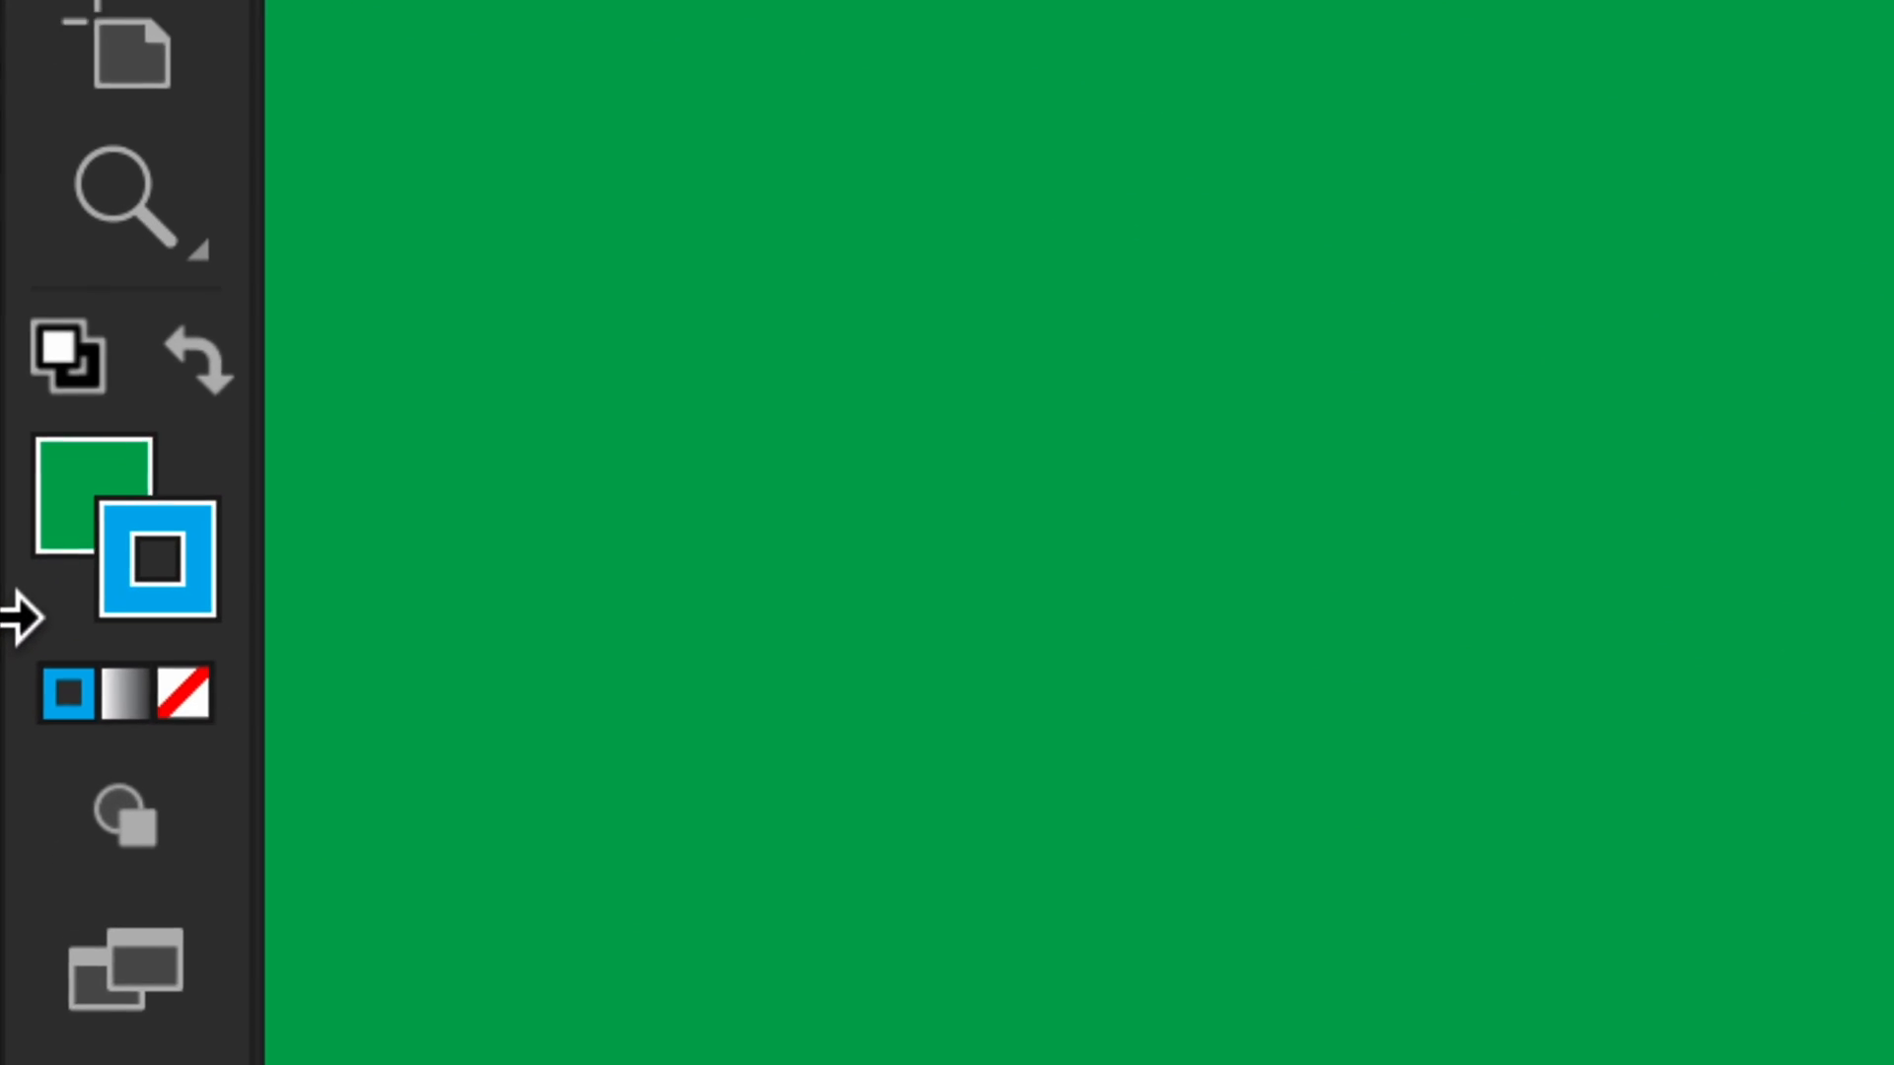
pyautogui.click(180, 702)
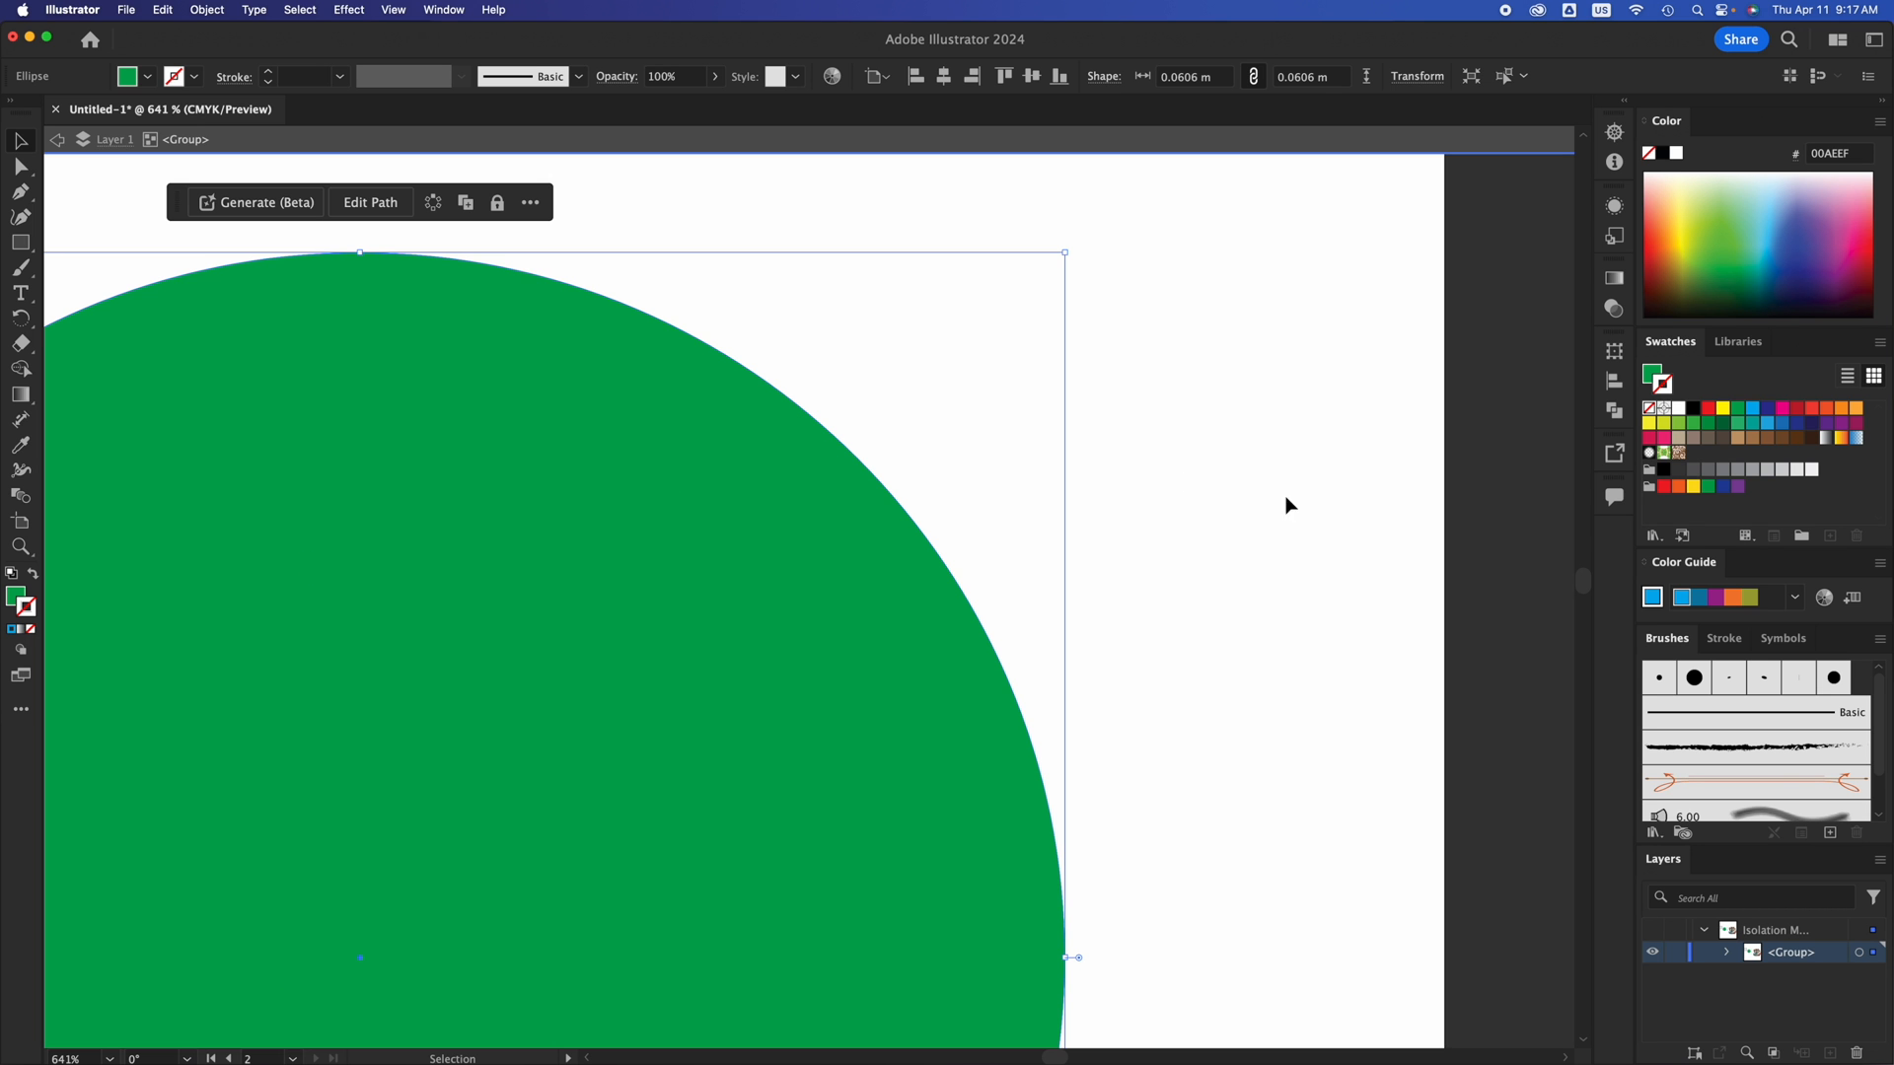
# Remove the gray rectangle and move the green circle to the upper-left area of the artboard.
pyautogui.scroll(-5, 1317, 507)
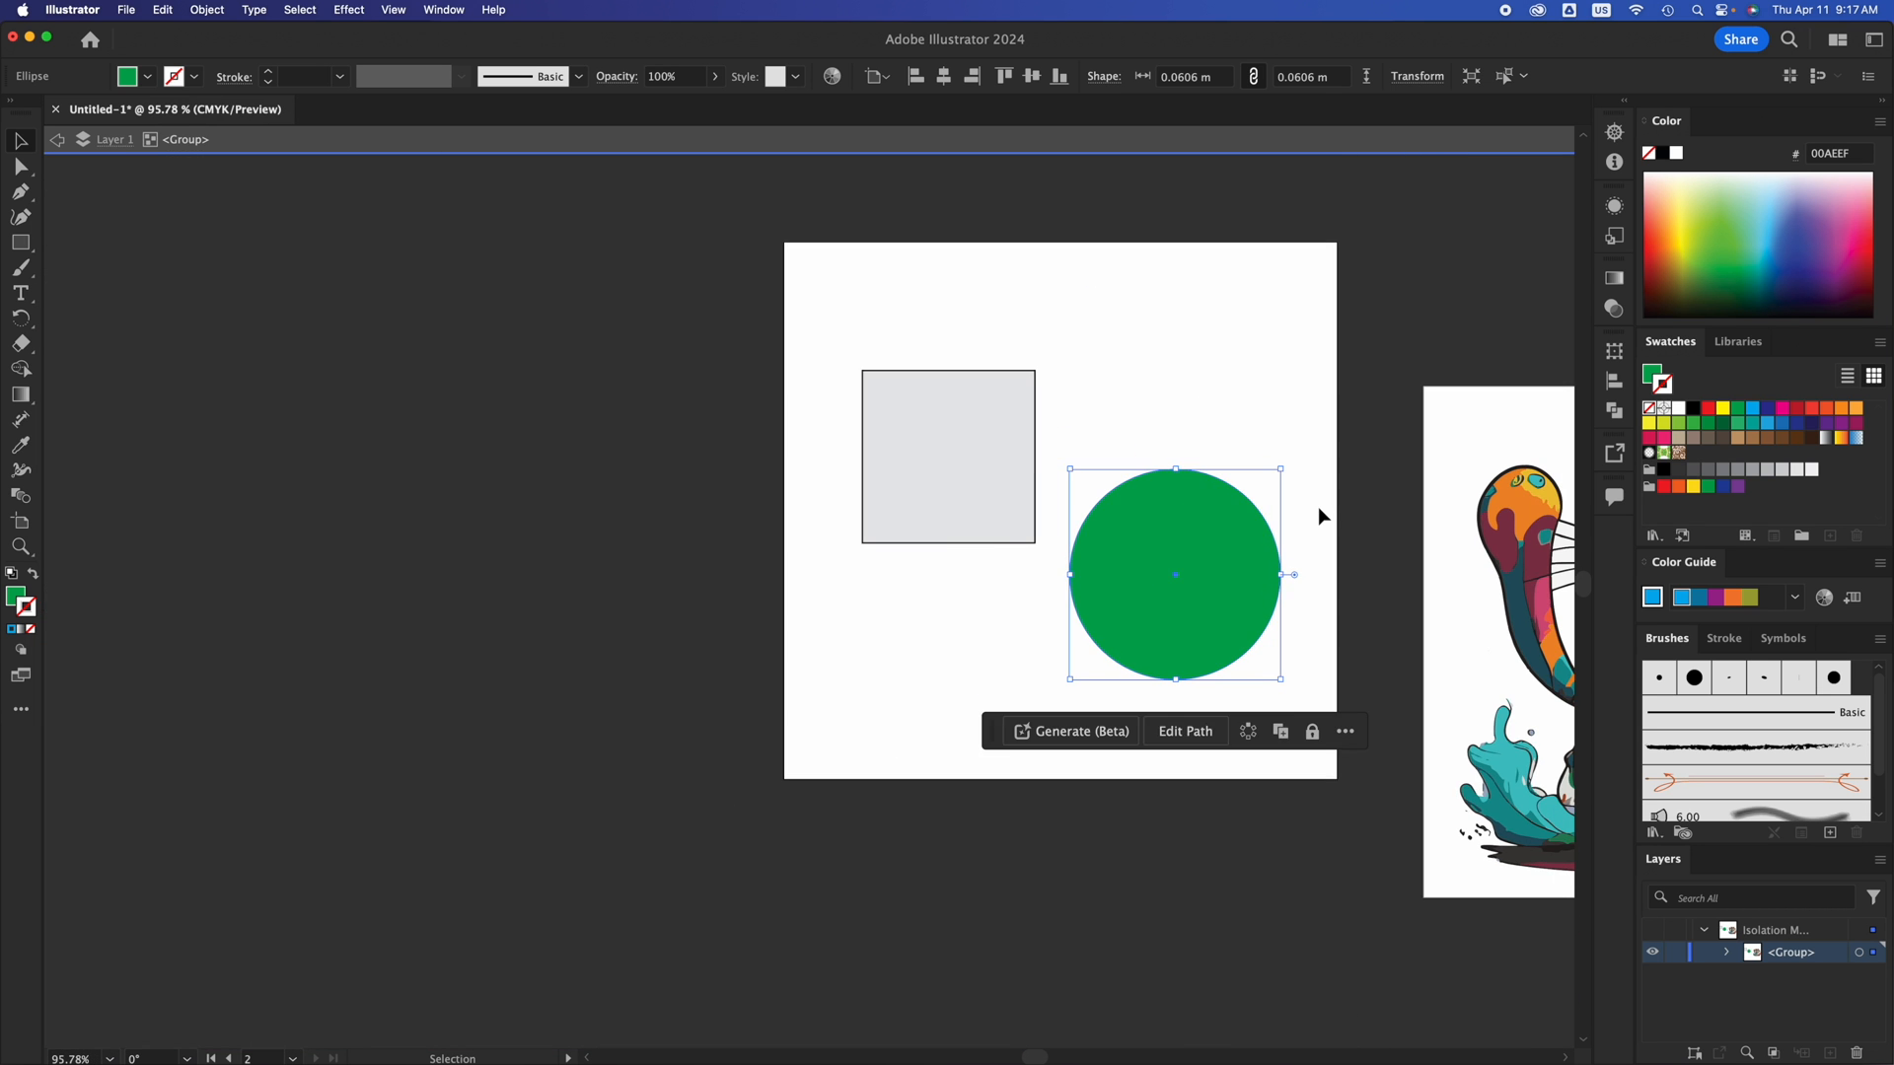
pyautogui.scroll(-2, 1317, 507)
pyautogui.scroll(2, 691, 453)
pyautogui.moveTo(943, 587); pyautogui.dragTo(601, 405)
pyautogui.hscroll(2, 617, 458)
# Paste a copy of the green circle beside the original and delete it.
pyautogui.press('super+c')
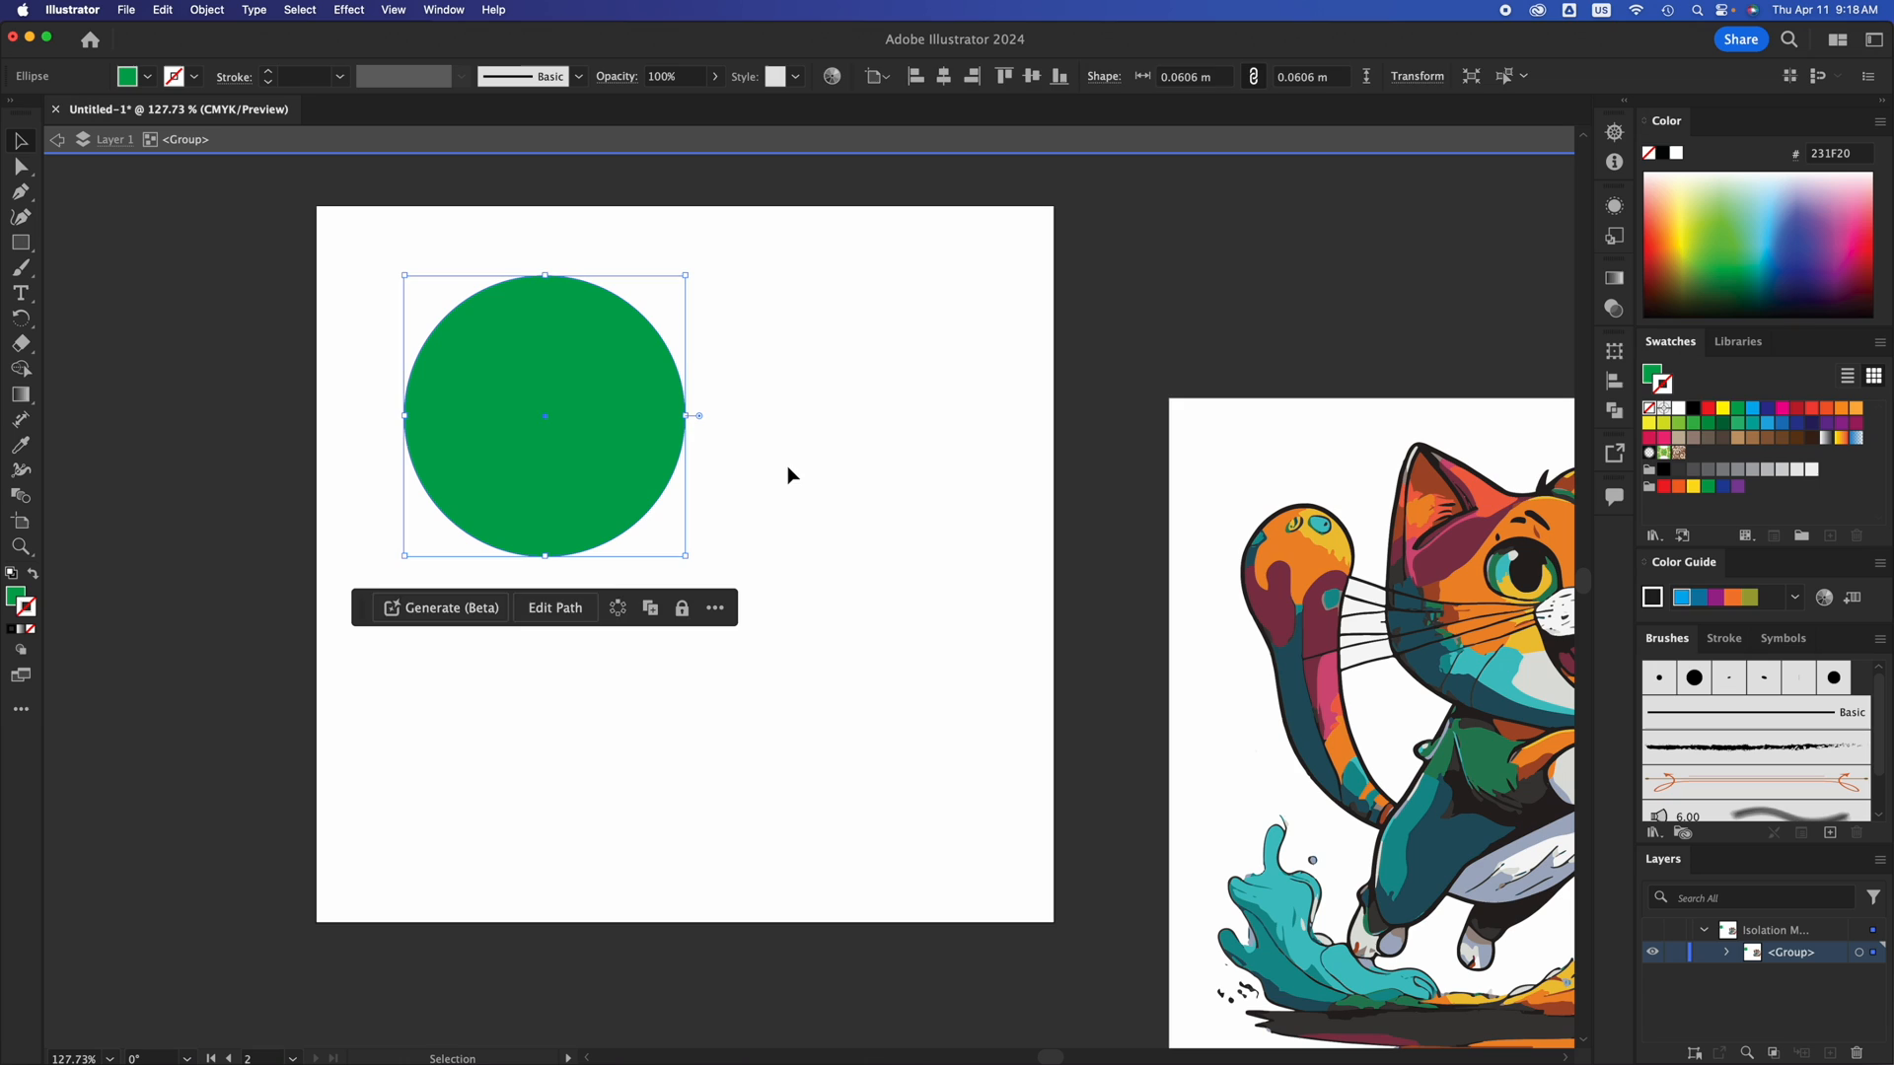
pyautogui.press('super+v')
pyautogui.moveTo(864, 533); pyautogui.dragTo(994, 381)
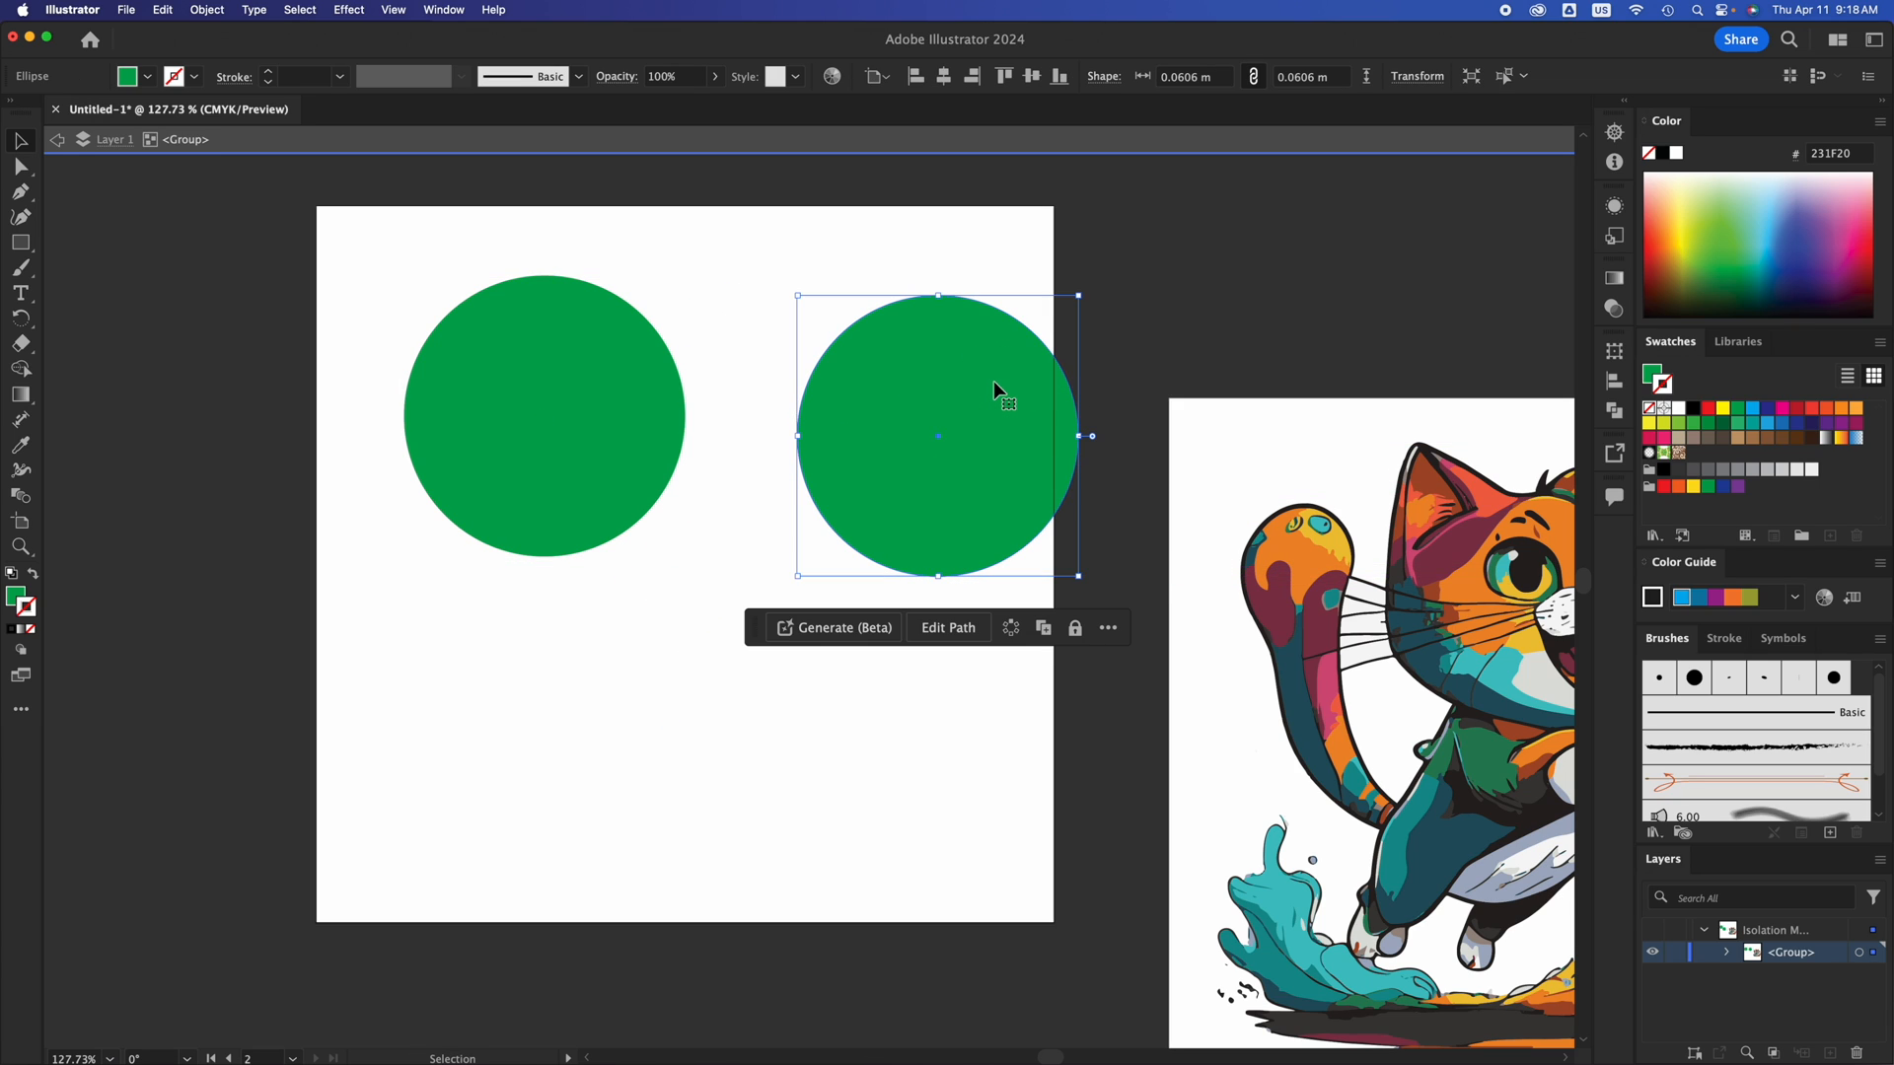
pyautogui.press('Delete')
# Copy the green circle again, paste it beside the original within the artboard, and delete the pasted copy.
pyautogui.click(618, 395)
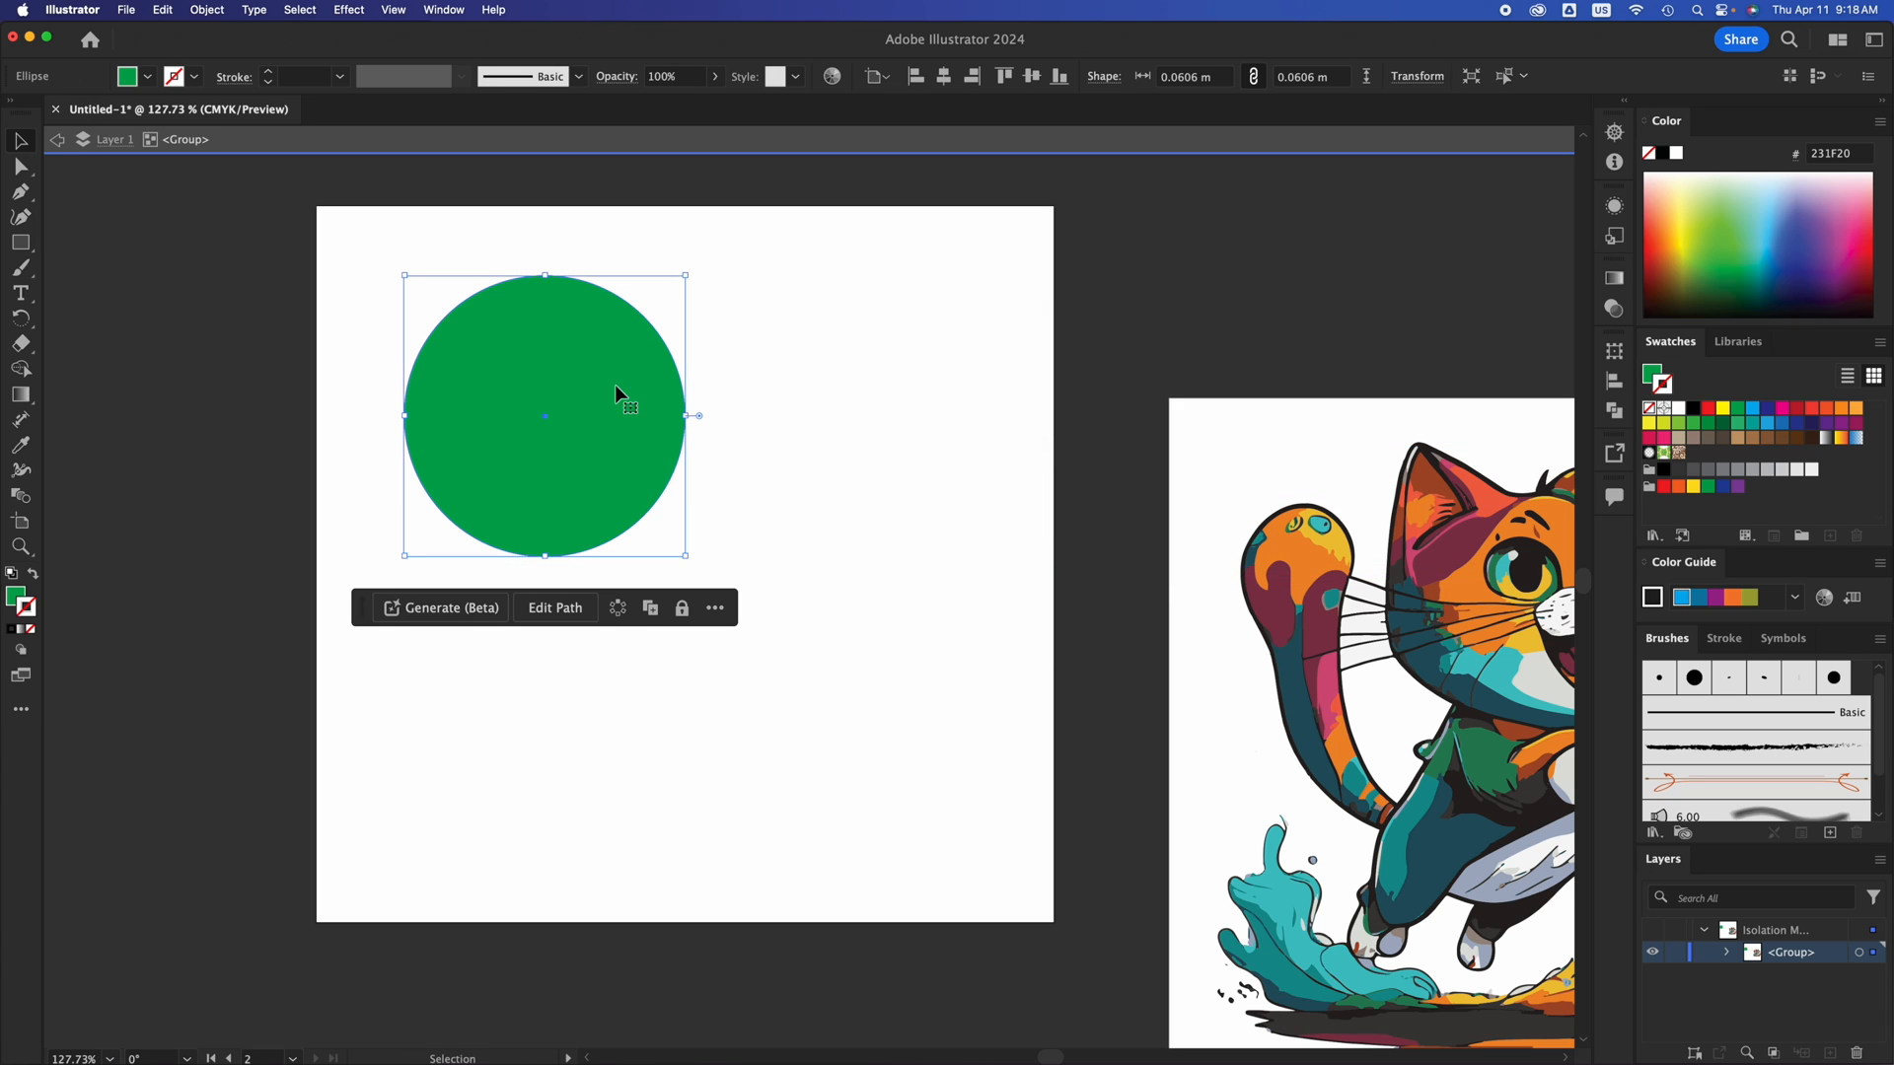
pyautogui.rightClick(615, 389)
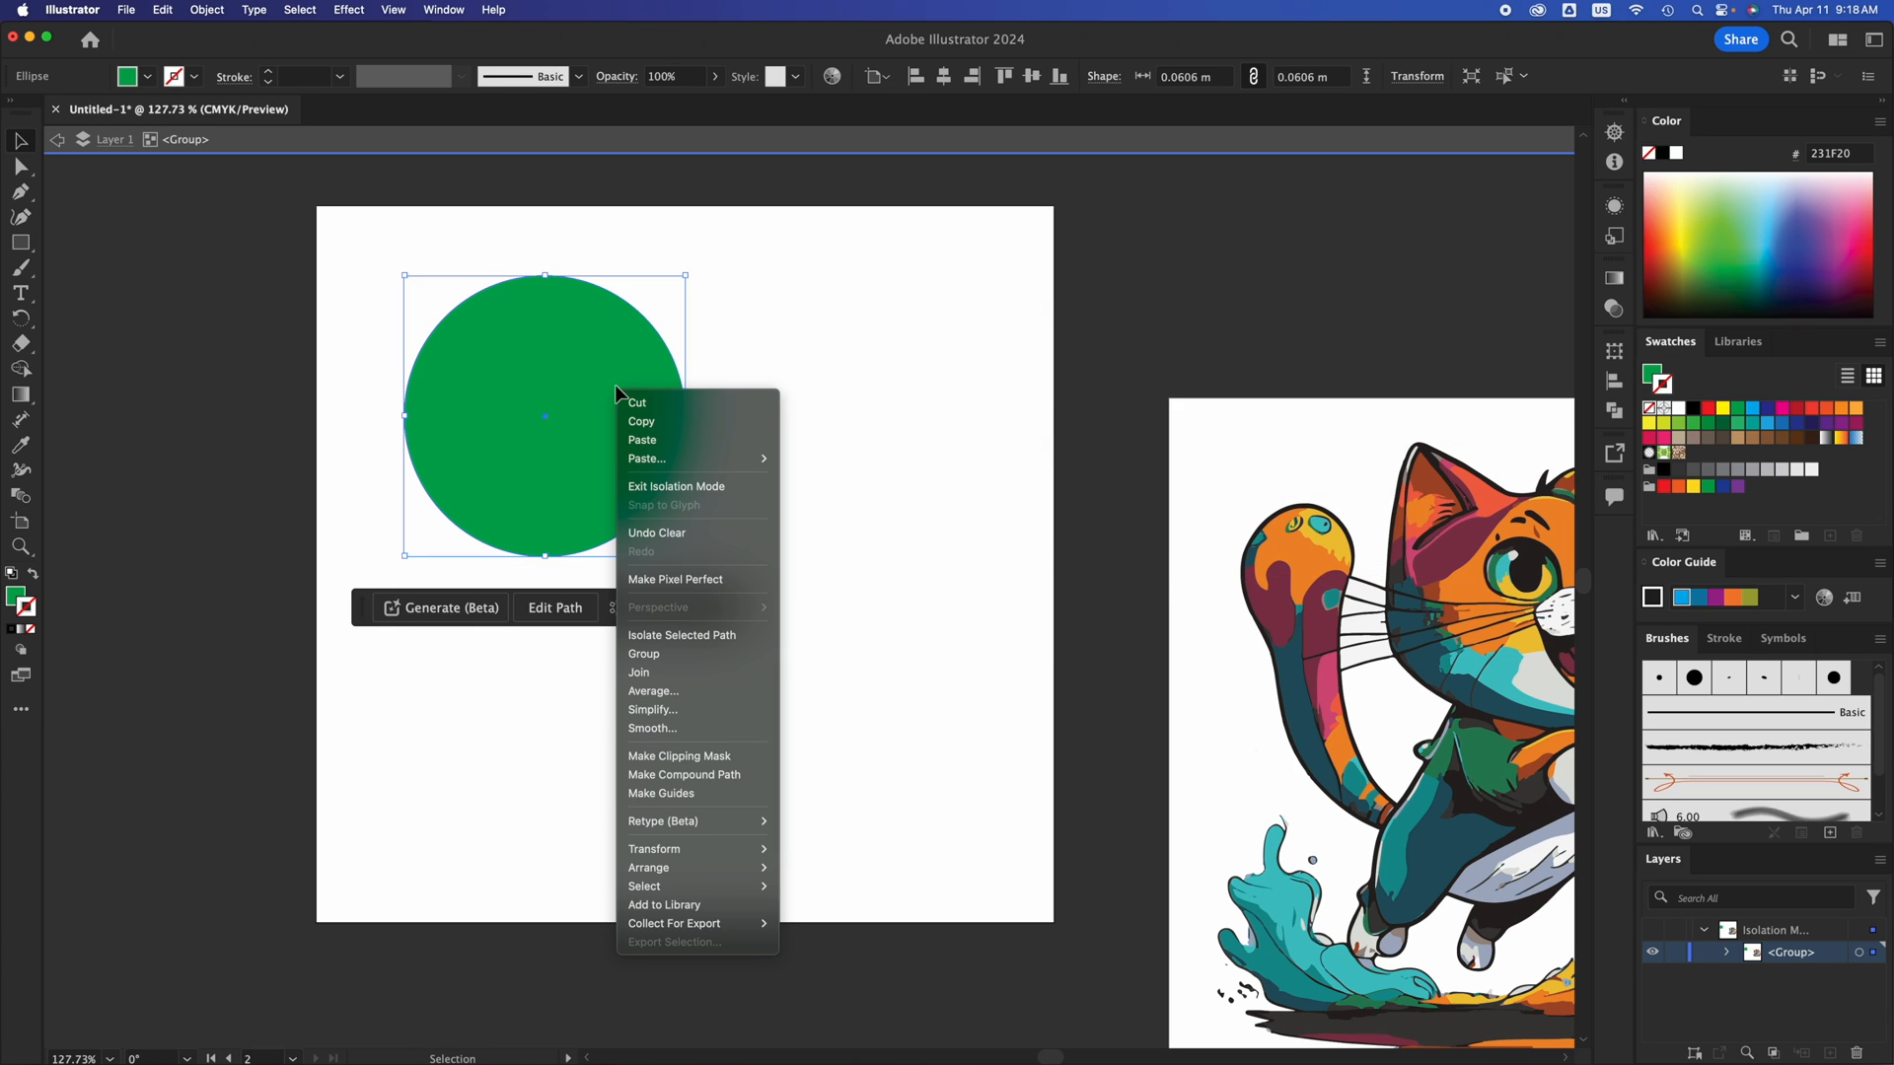
pyautogui.click(666, 423)
pyautogui.click(884, 407)
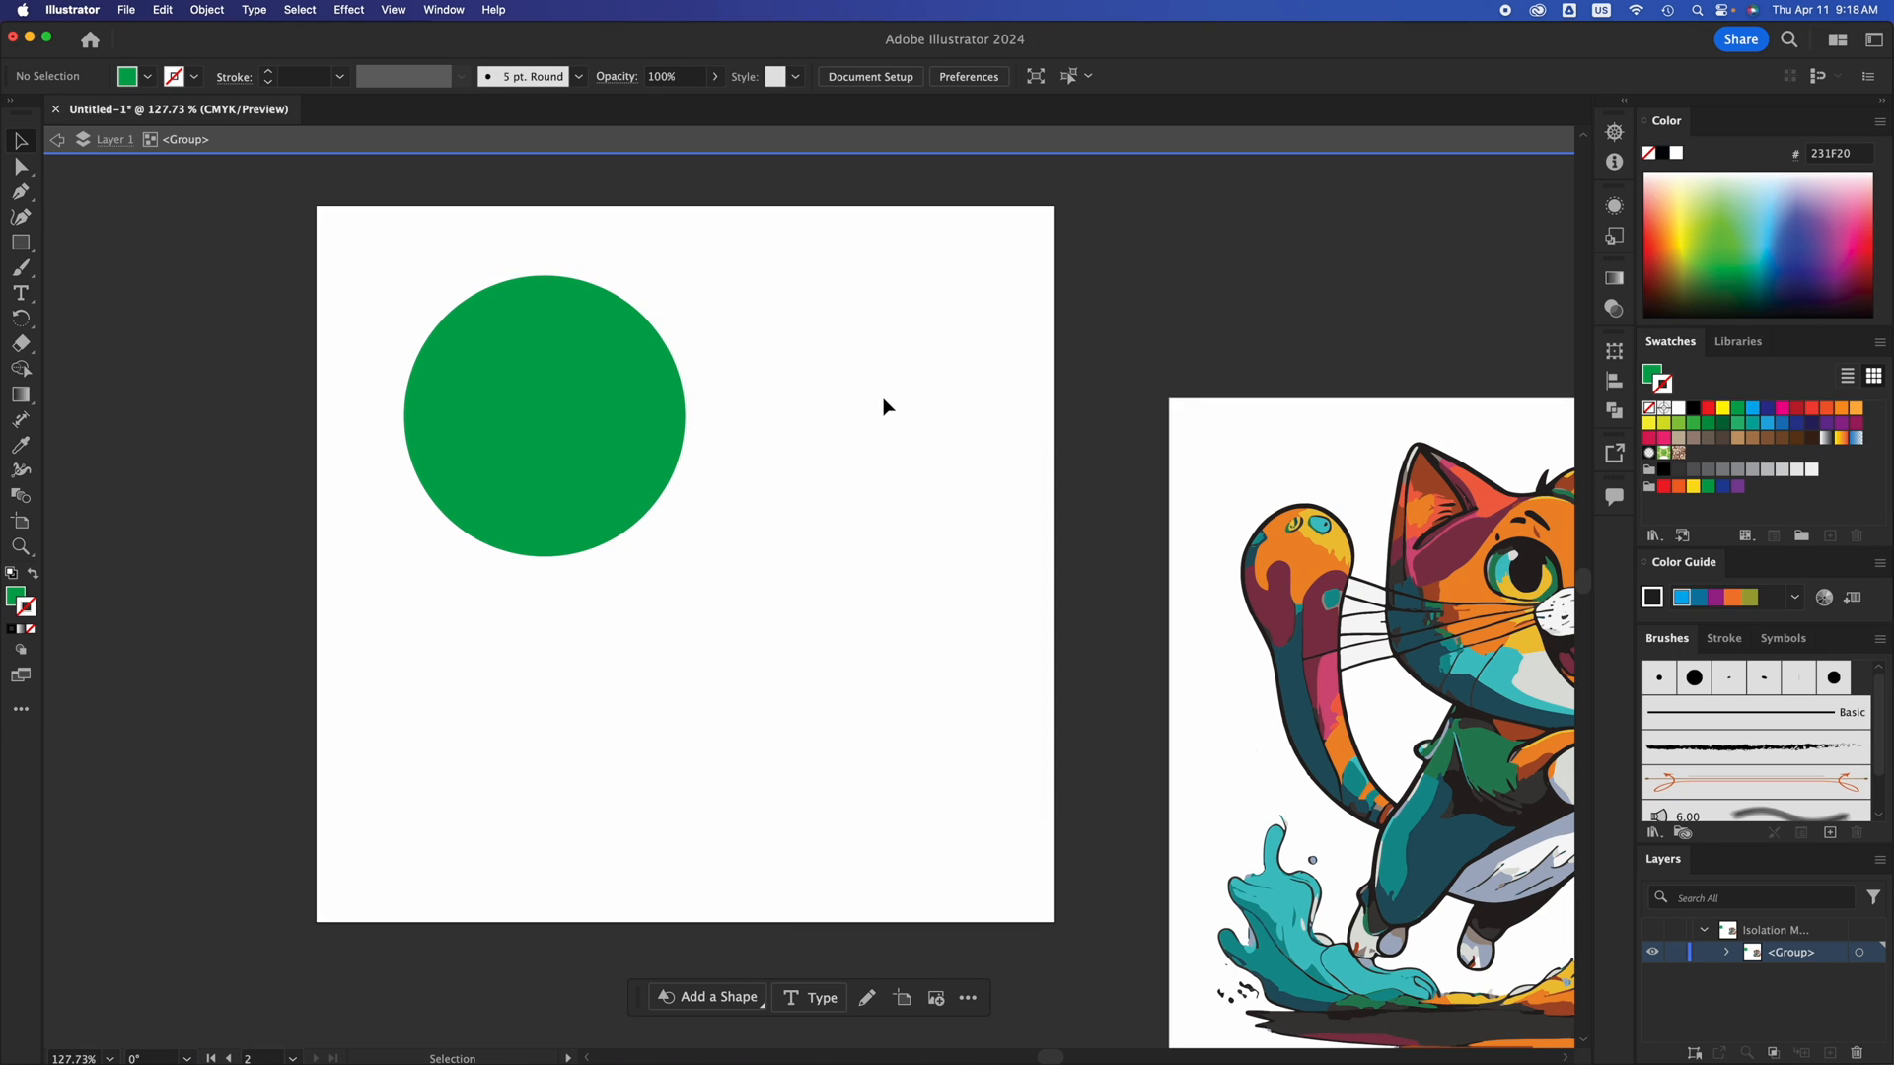
pyautogui.rightClick(884, 406)
pyautogui.click(897, 451)
pyautogui.moveTo(820, 513); pyautogui.dragTo(873, 365)
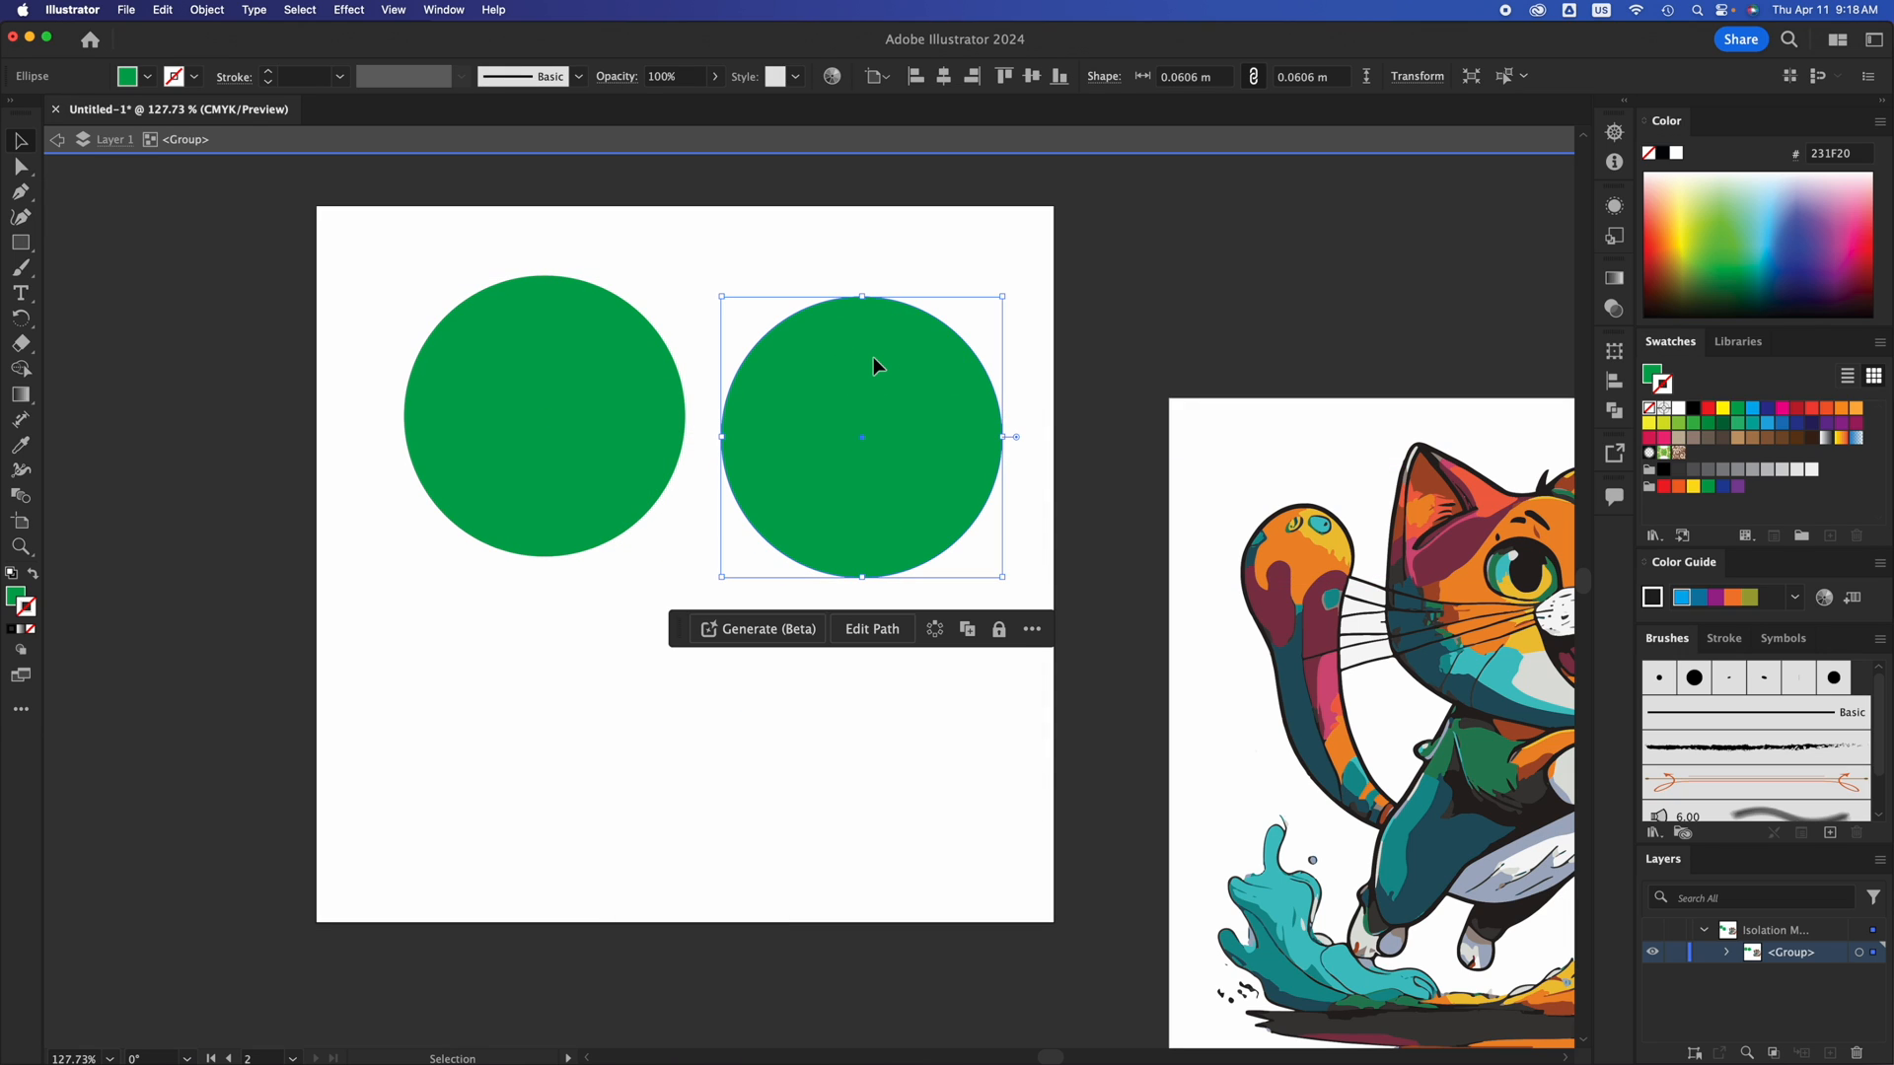
pyautogui.press('Delete')
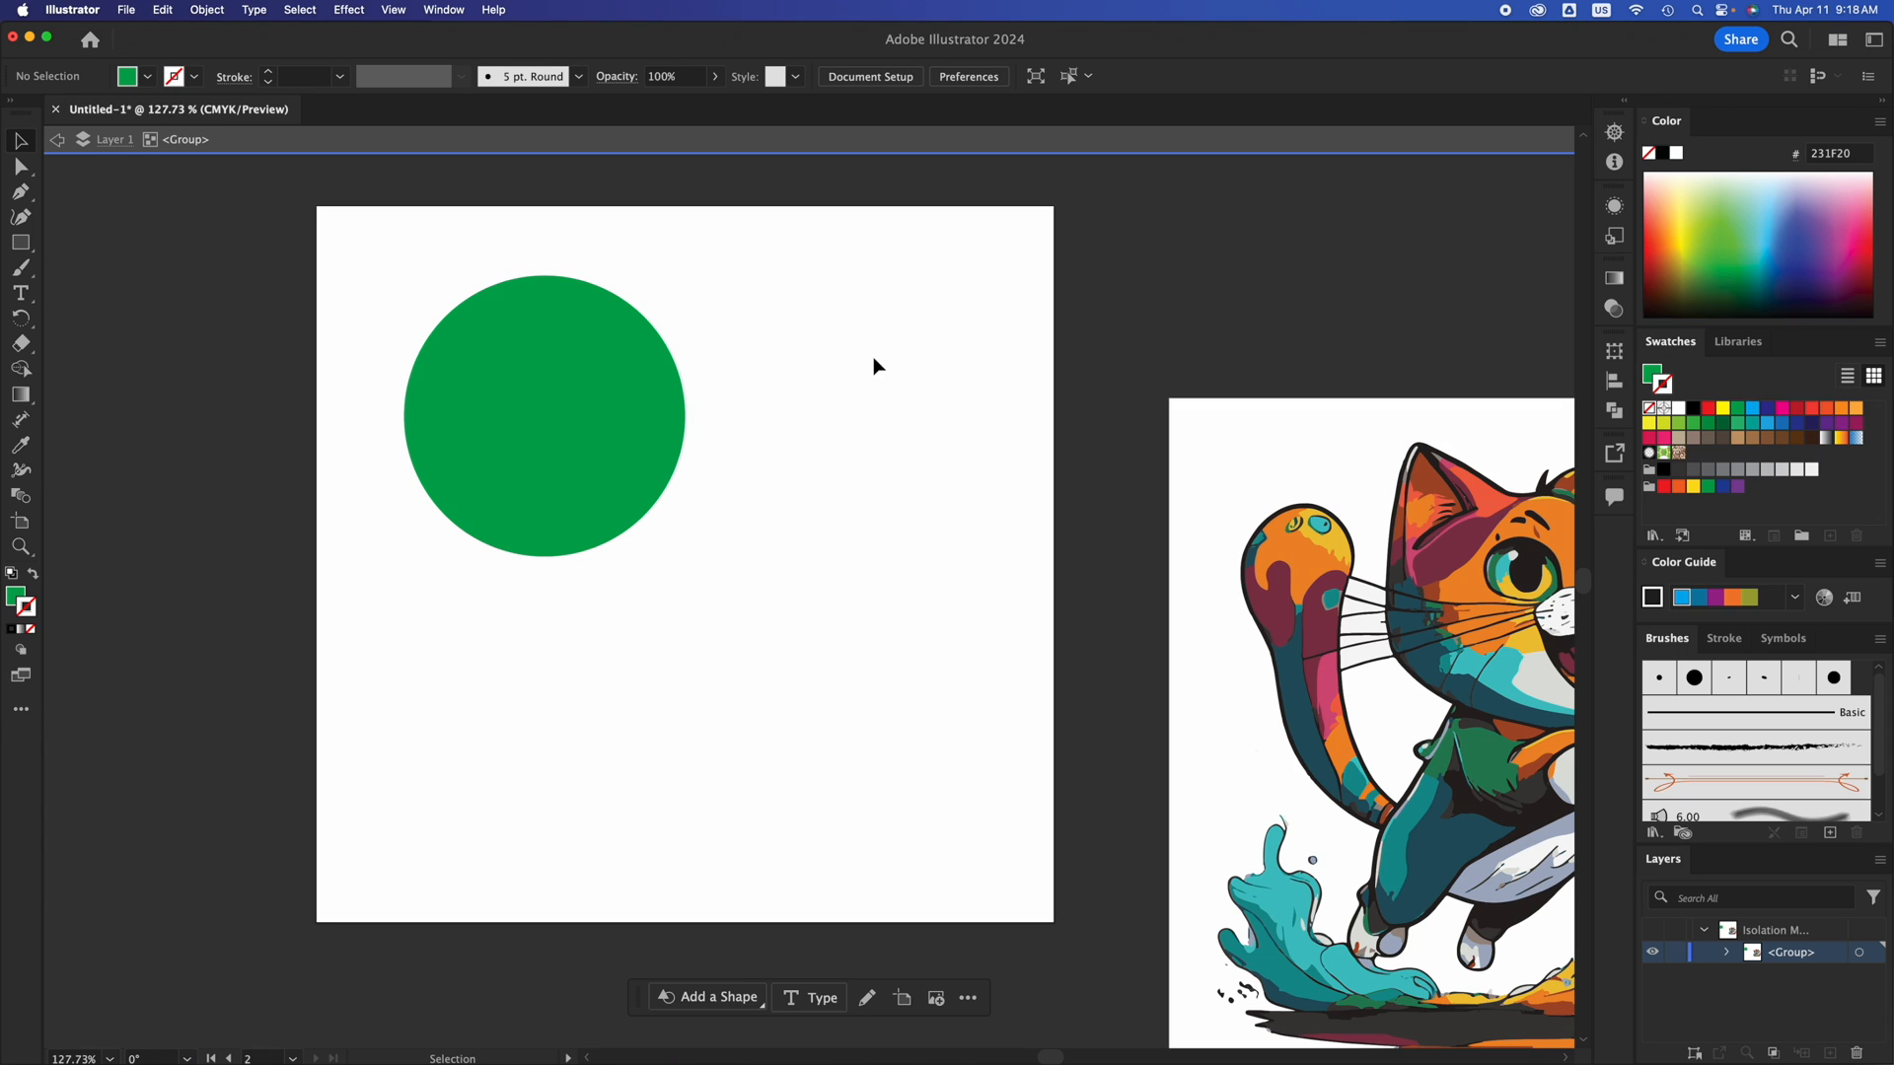
# Duplicate the green circle and place the copy below and to the right of the original.
pyautogui.click(631, 383)
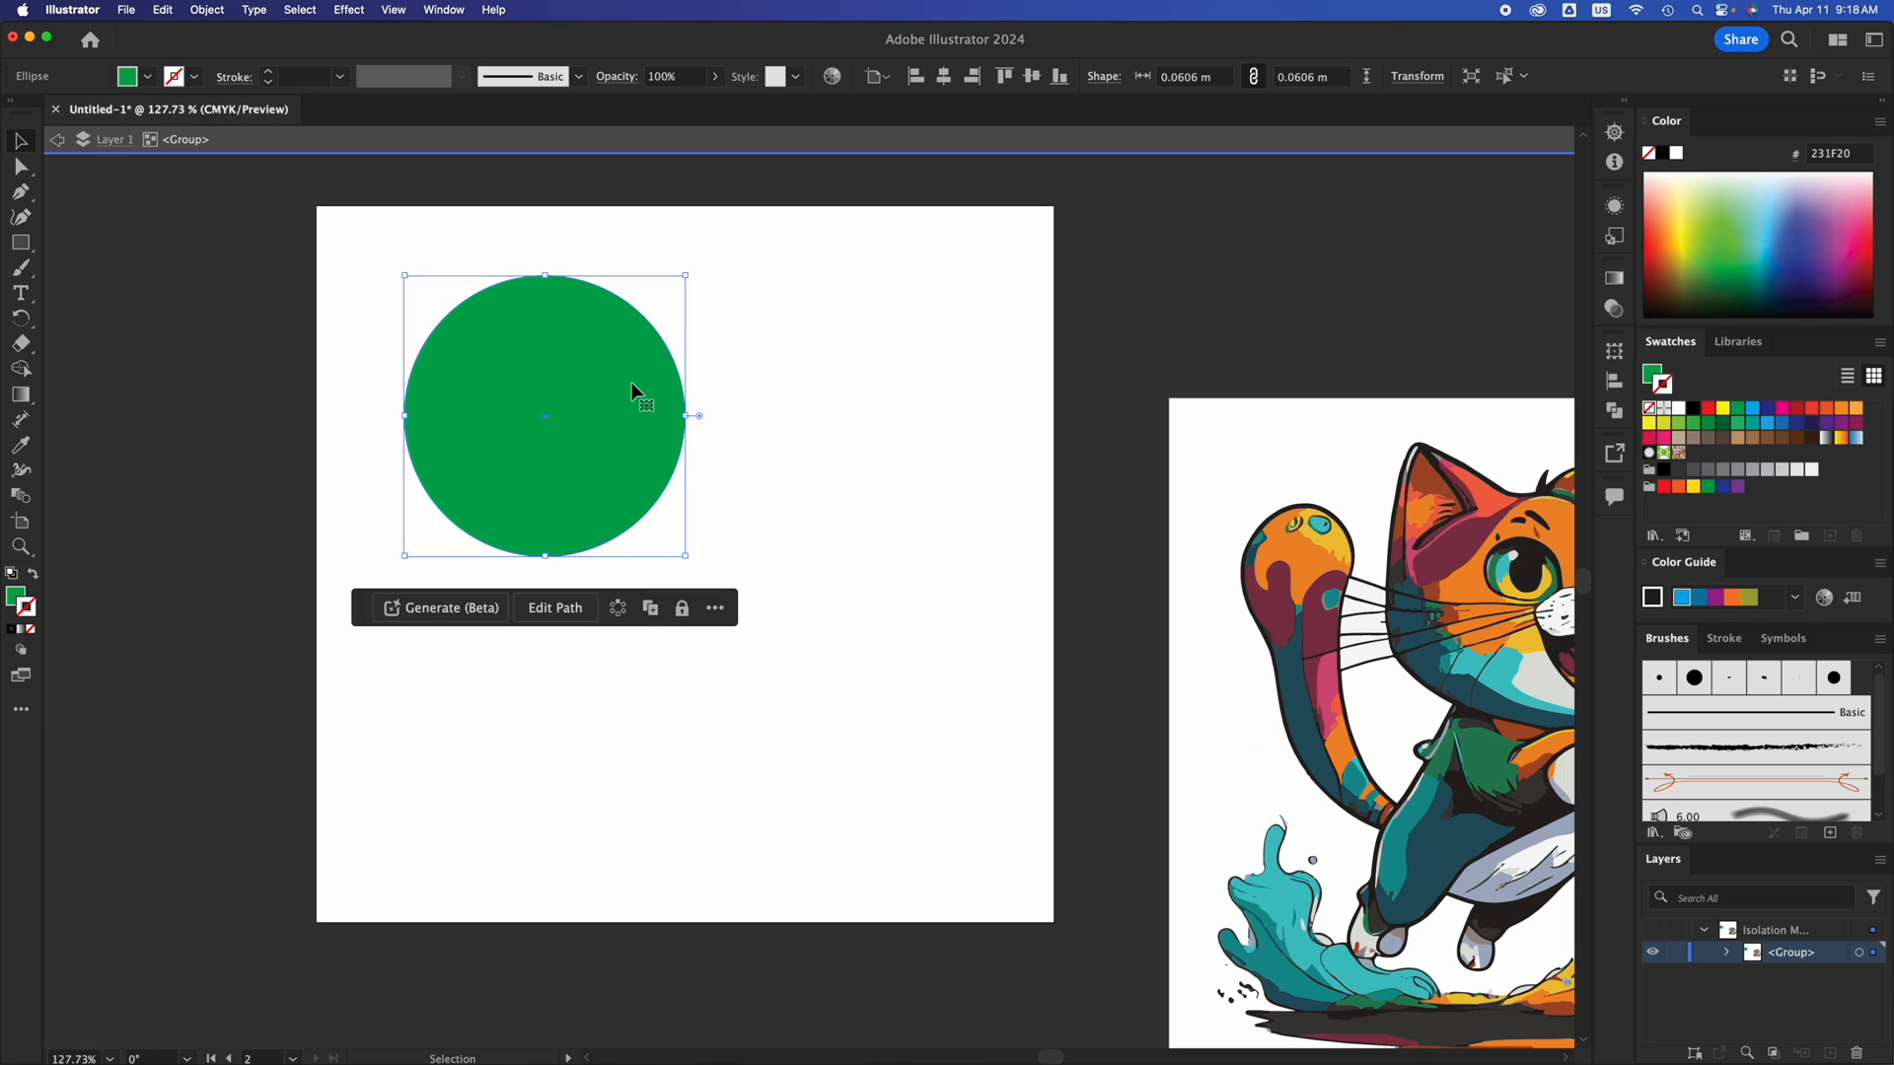
pyautogui.moveTo(635, 390); pyautogui.dragTo(948, 395)
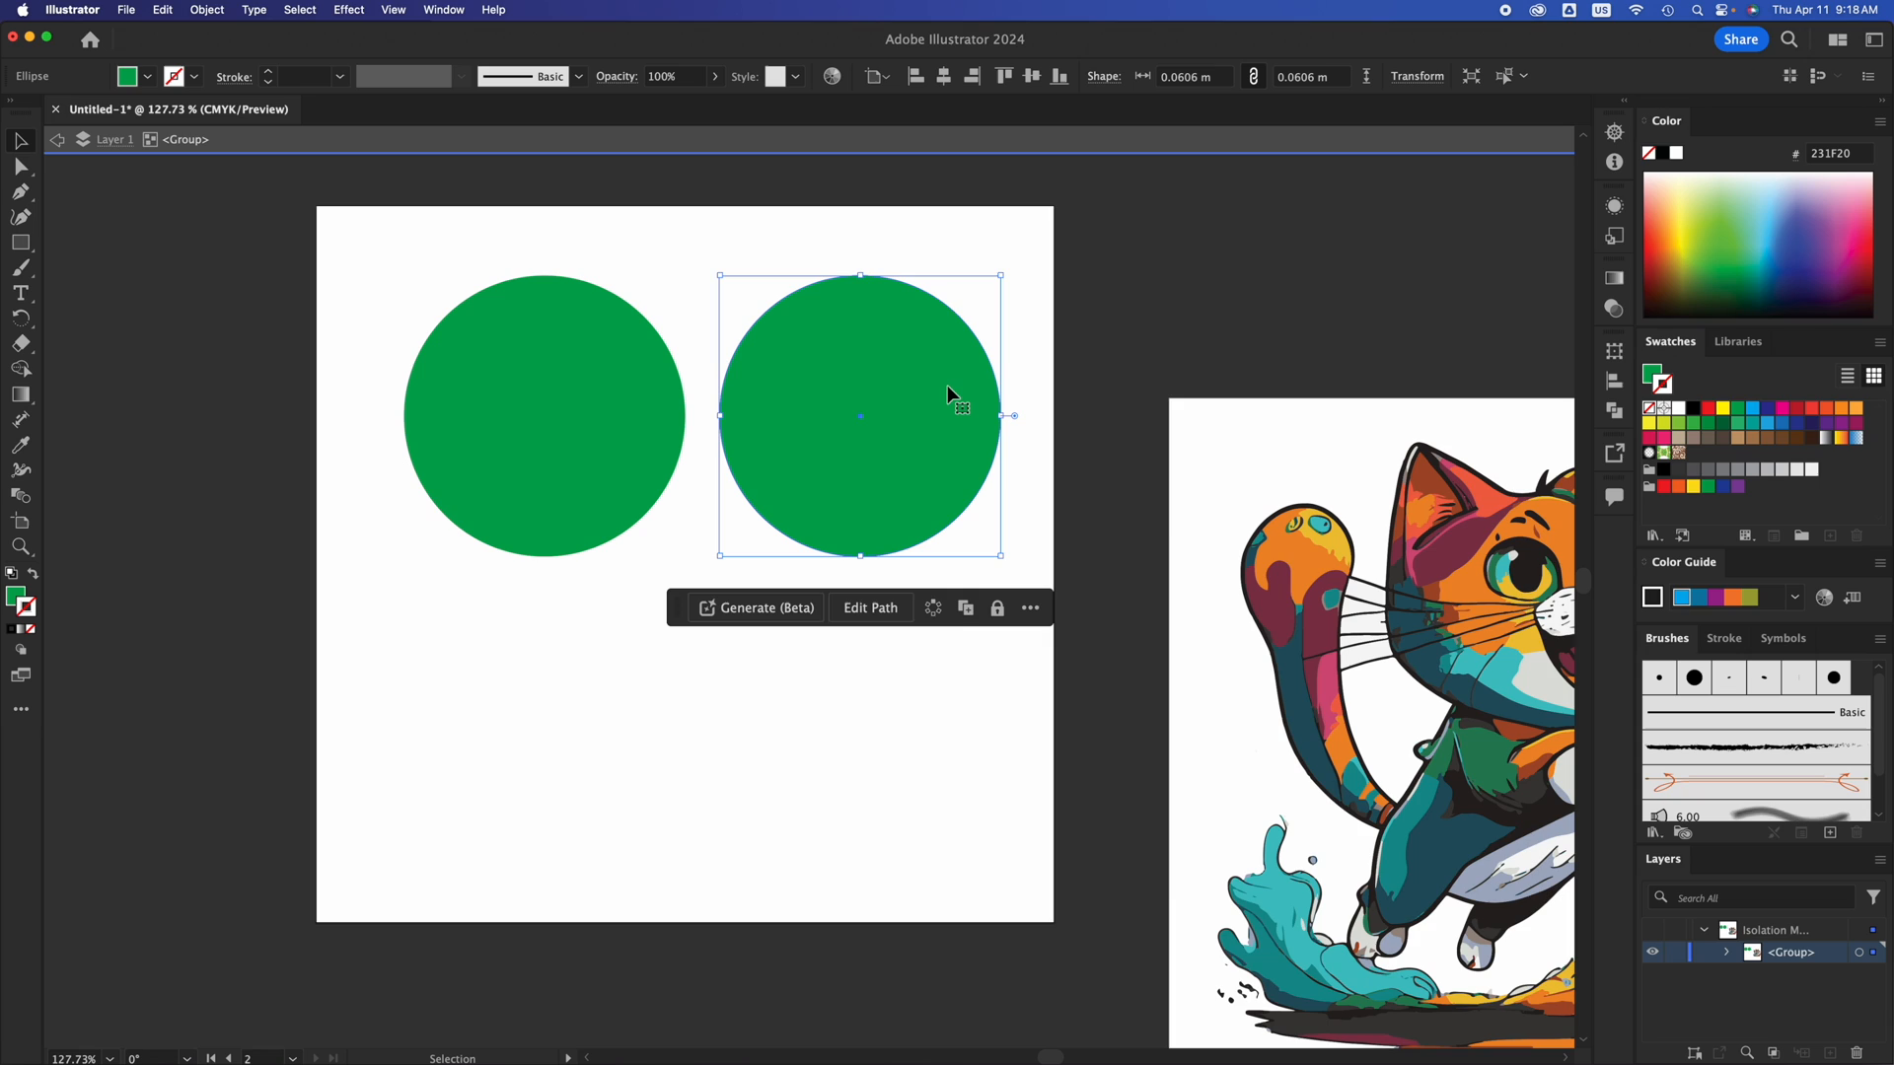
pyautogui.scroll(3, 947, 388)
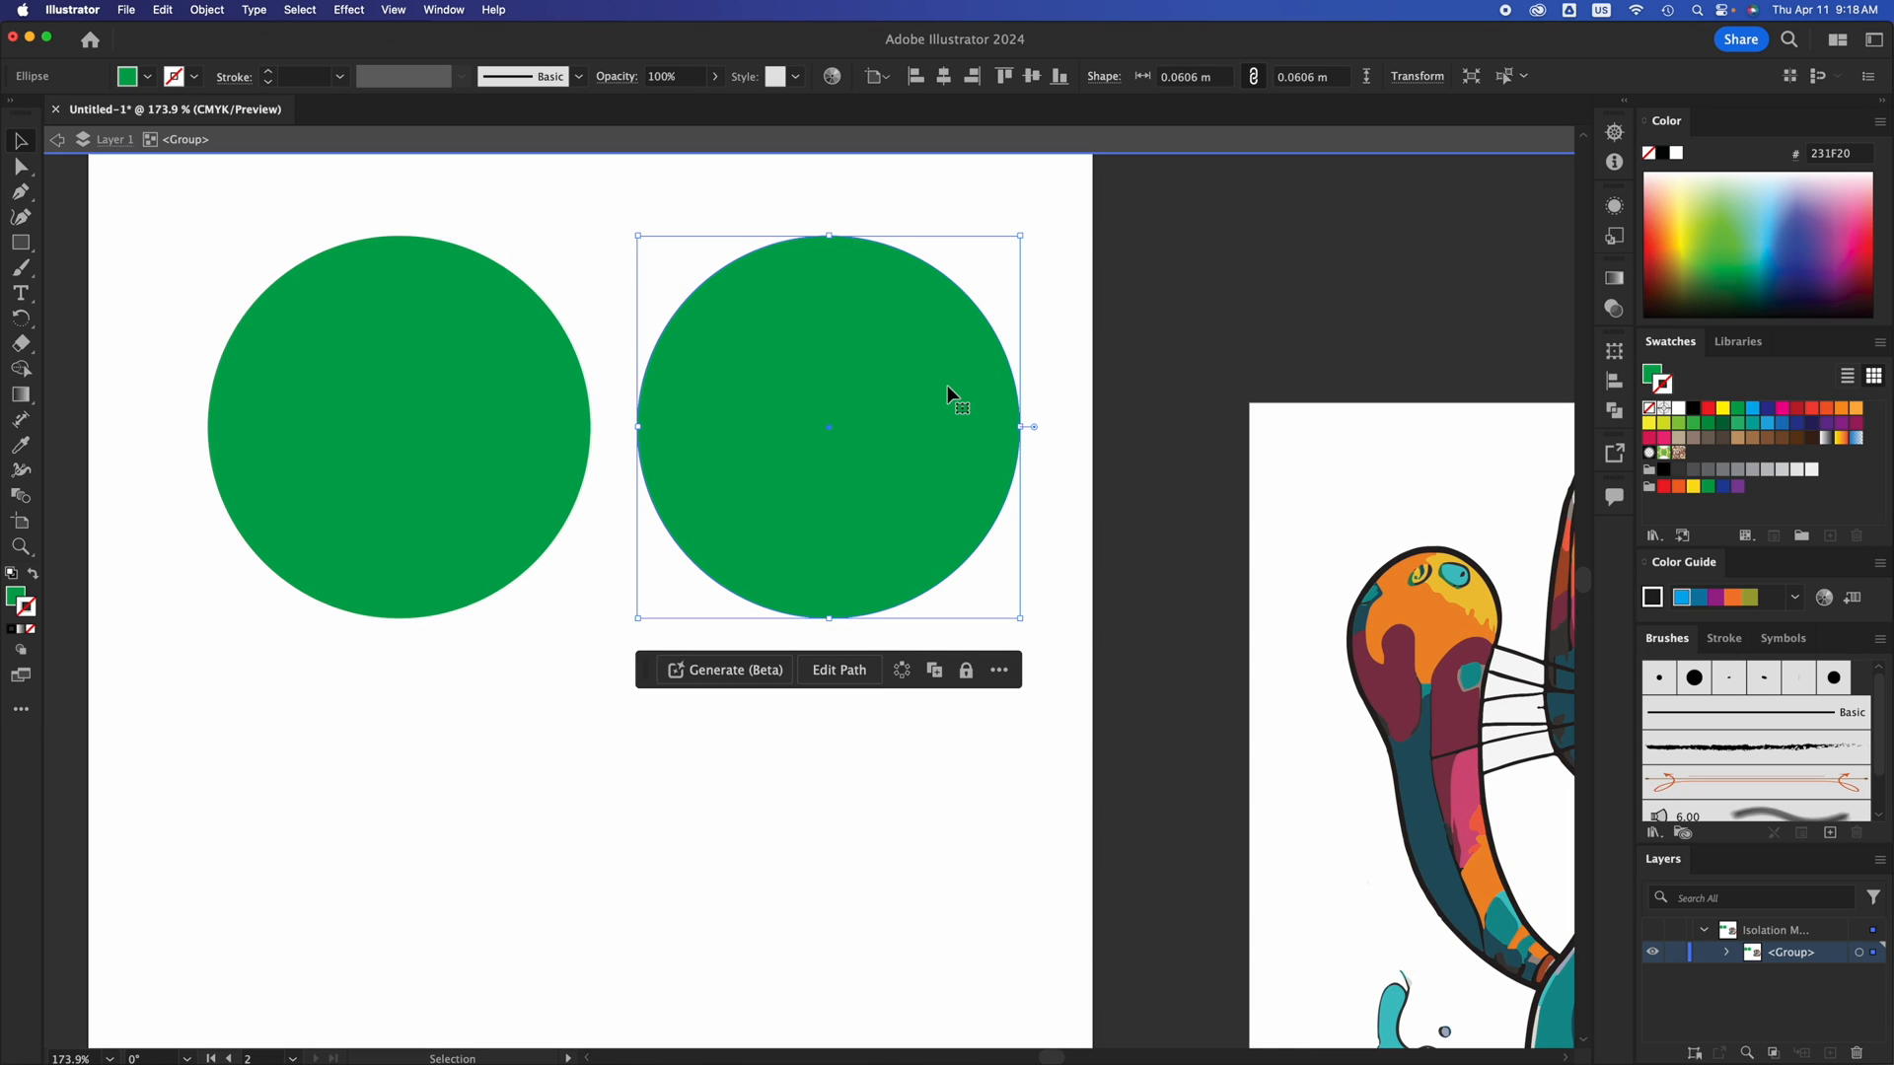
pyautogui.moveTo(946, 392); pyautogui.dragTo(773, 719)
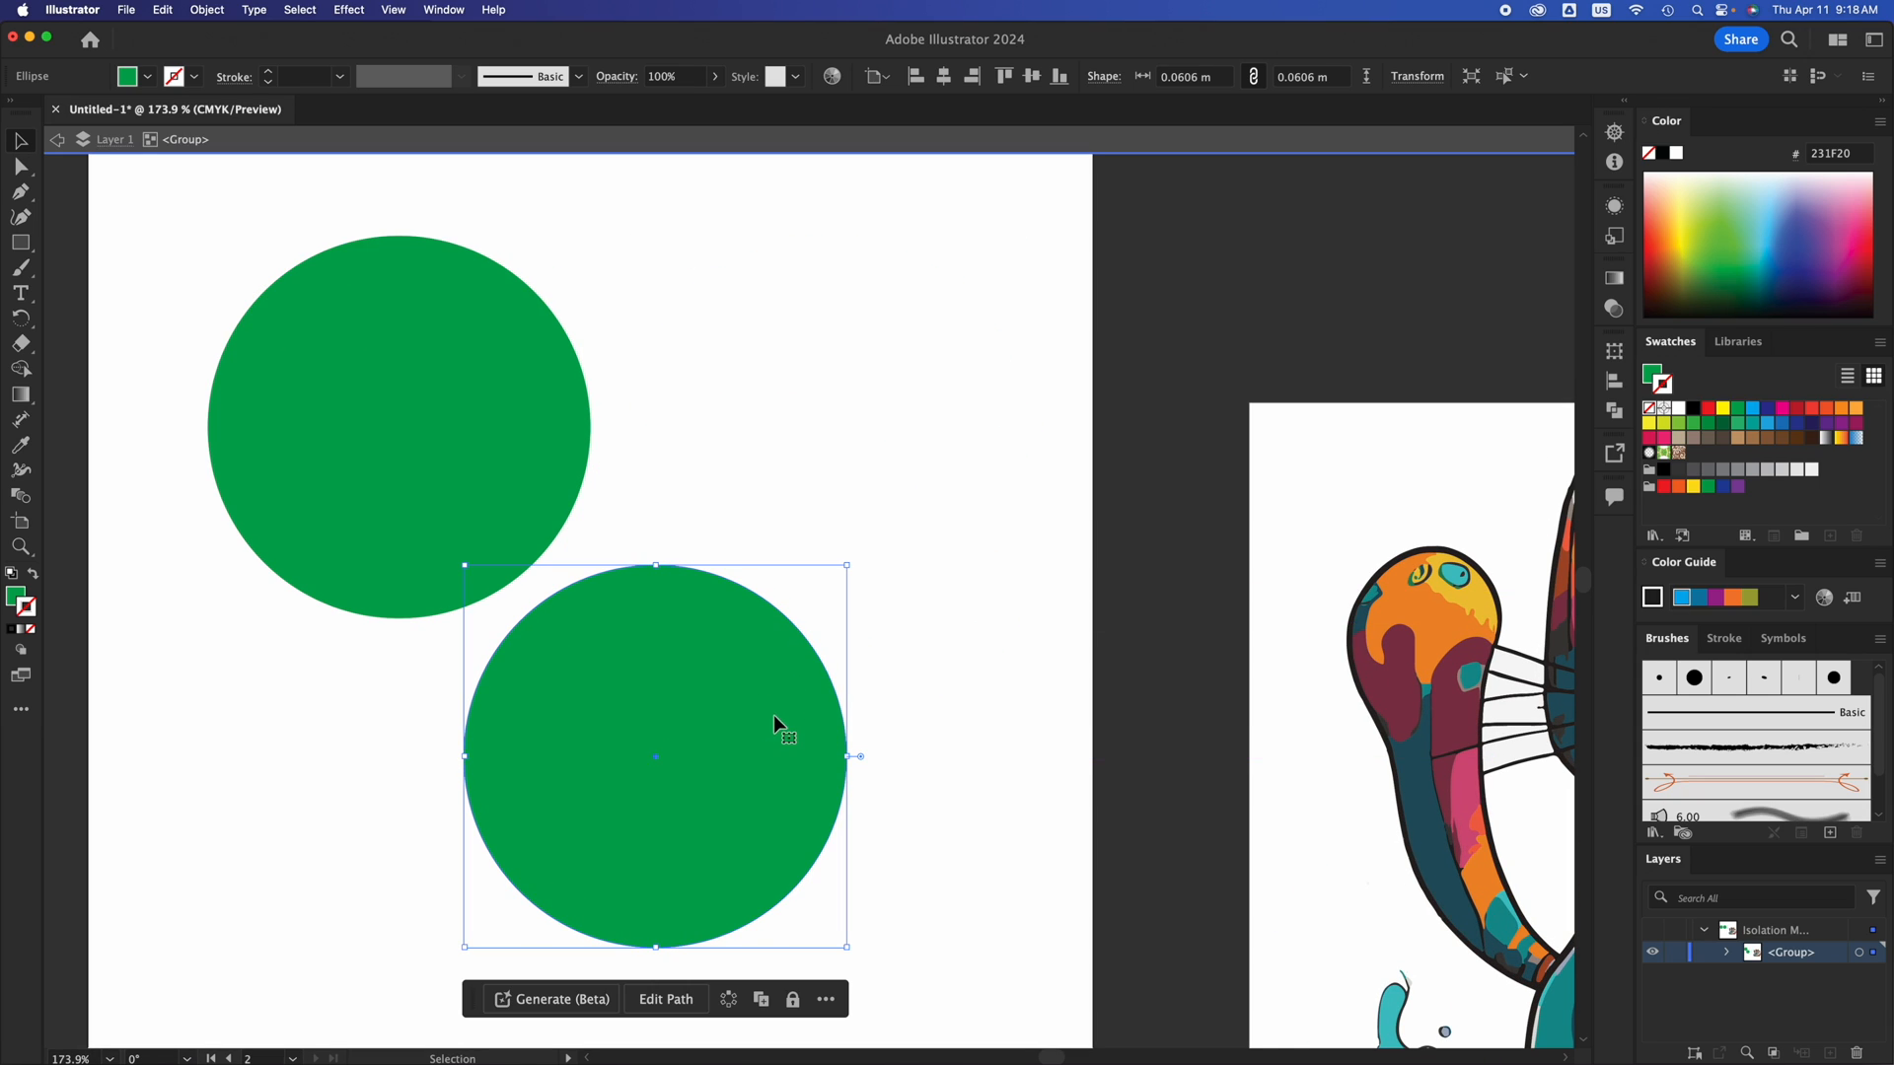
# Shrink the original circle to about 0.0376 m, stack it on the large circle, and duplicate it above.
pyautogui.click(503, 456)
pyautogui.moveTo(593, 233); pyautogui.dragTo(443, 326)
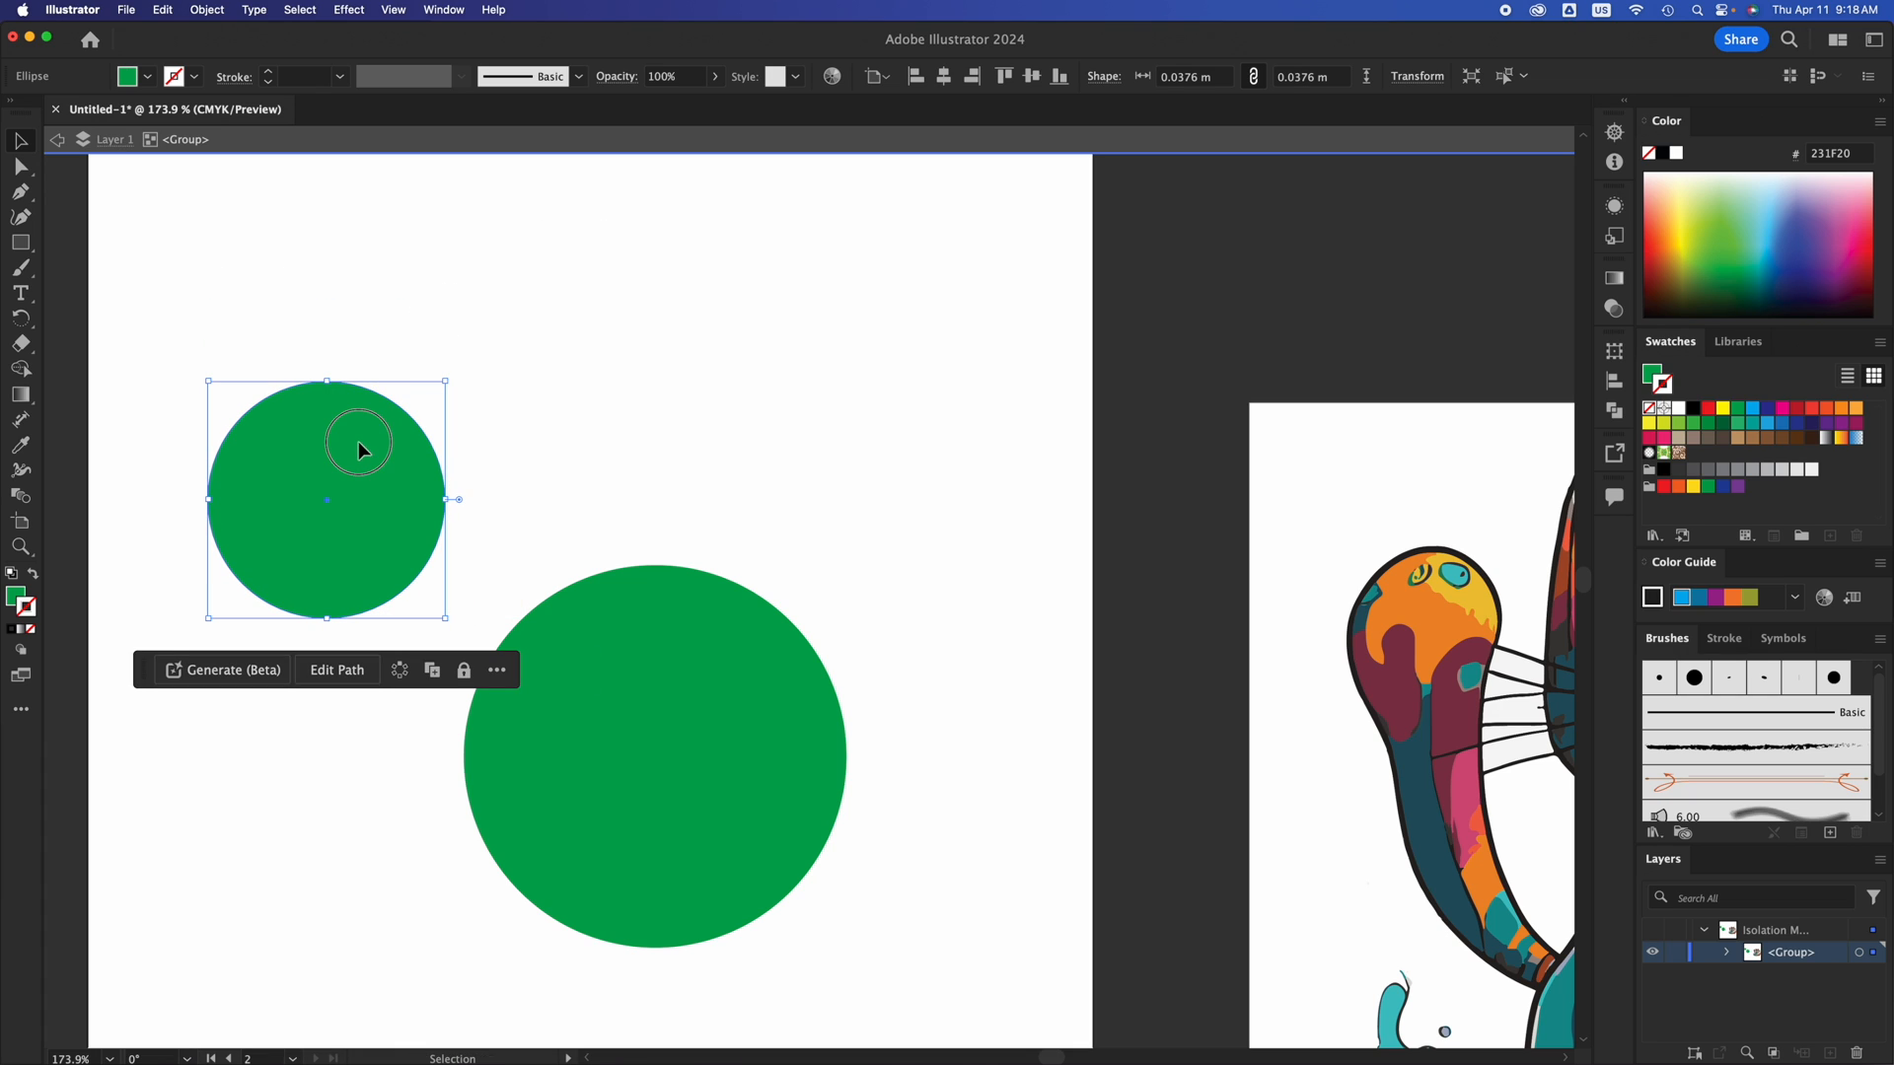
pyautogui.moveTo(360, 443); pyautogui.dragTo(680, 346)
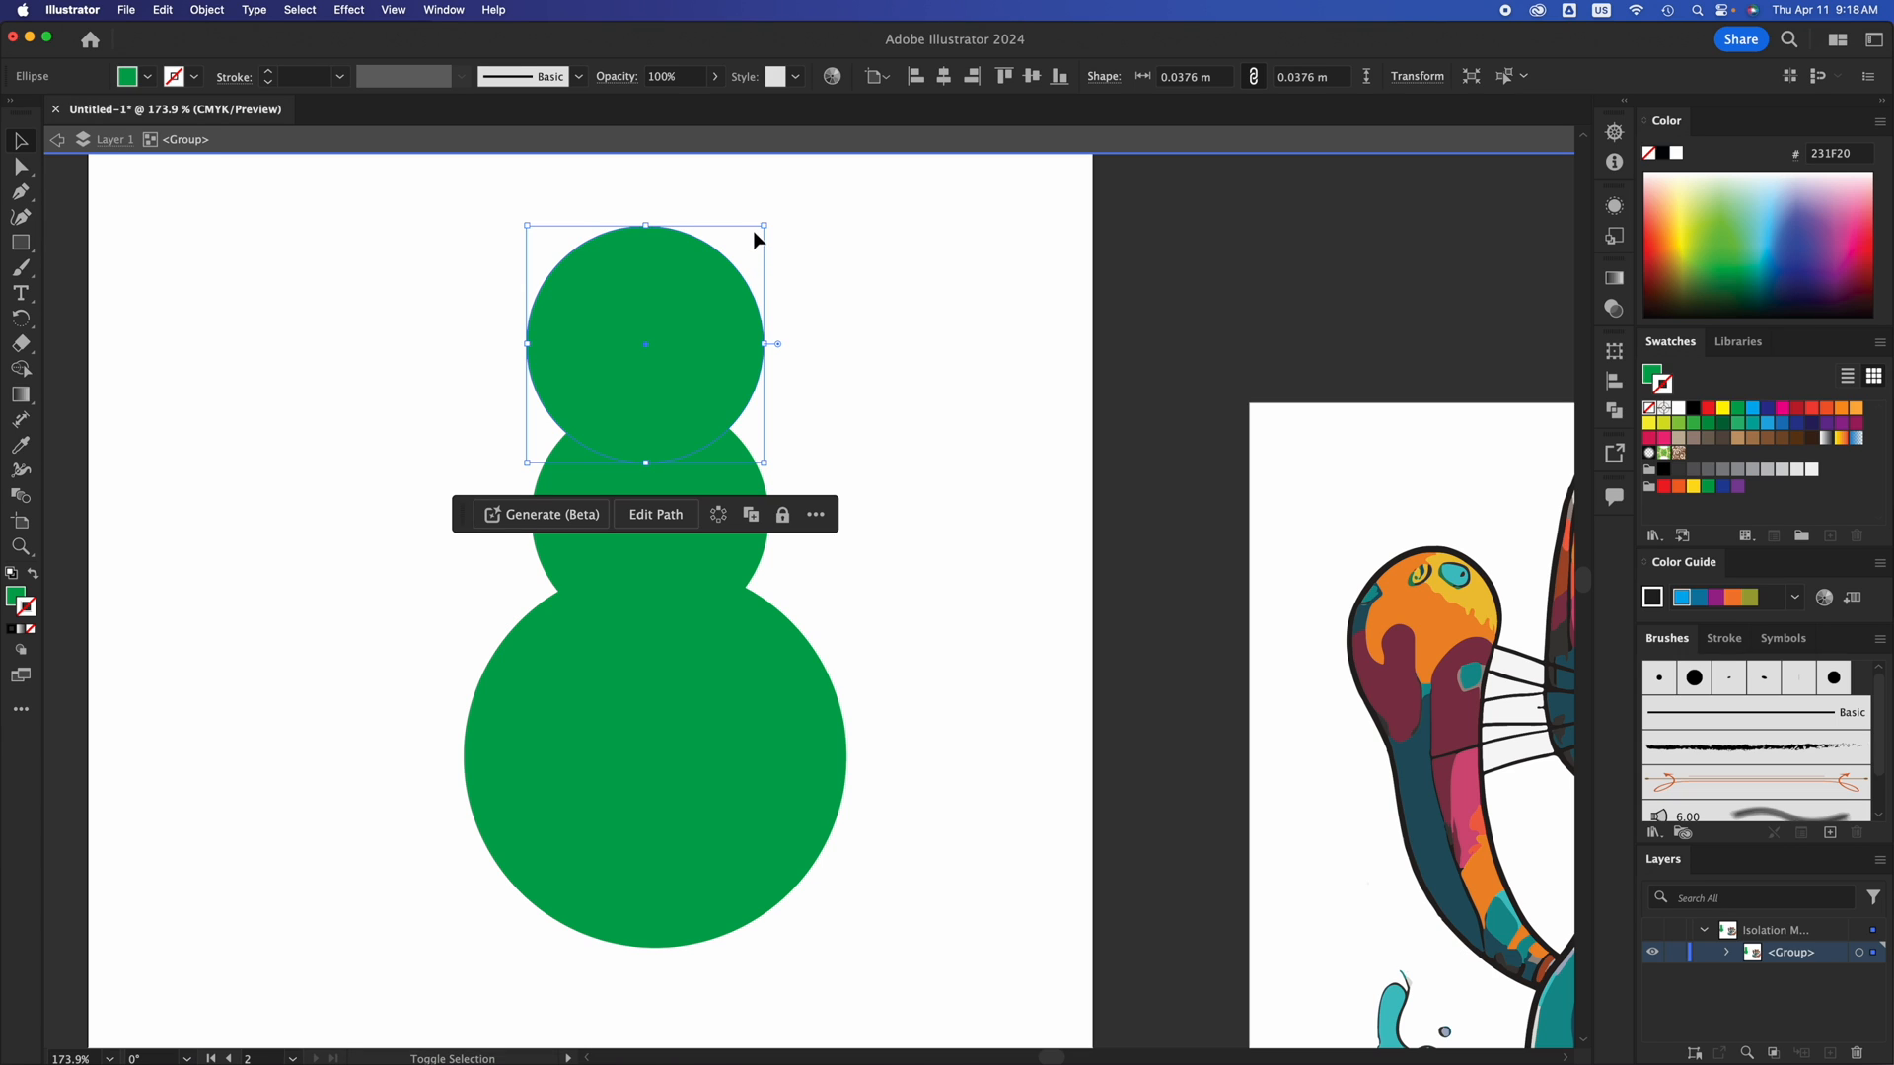
# Shrink the topmost circle to about 0.0284 m, center it over the stack, and deselect it.
pyautogui.moveTo(766, 224)
pyautogui.mouseDown()
pyautogui.moveTo(638, 330)
pyautogui.moveTo(640, 350)
pyautogui.moveTo(670, 356)
pyautogui.moveTo(753, 297)
pyautogui.moveTo(934, 253)
pyautogui.moveTo(774, 252)
pyautogui.mouseUp()
pyautogui.moveTo(728, 315); pyautogui.dragTo(703, 316)
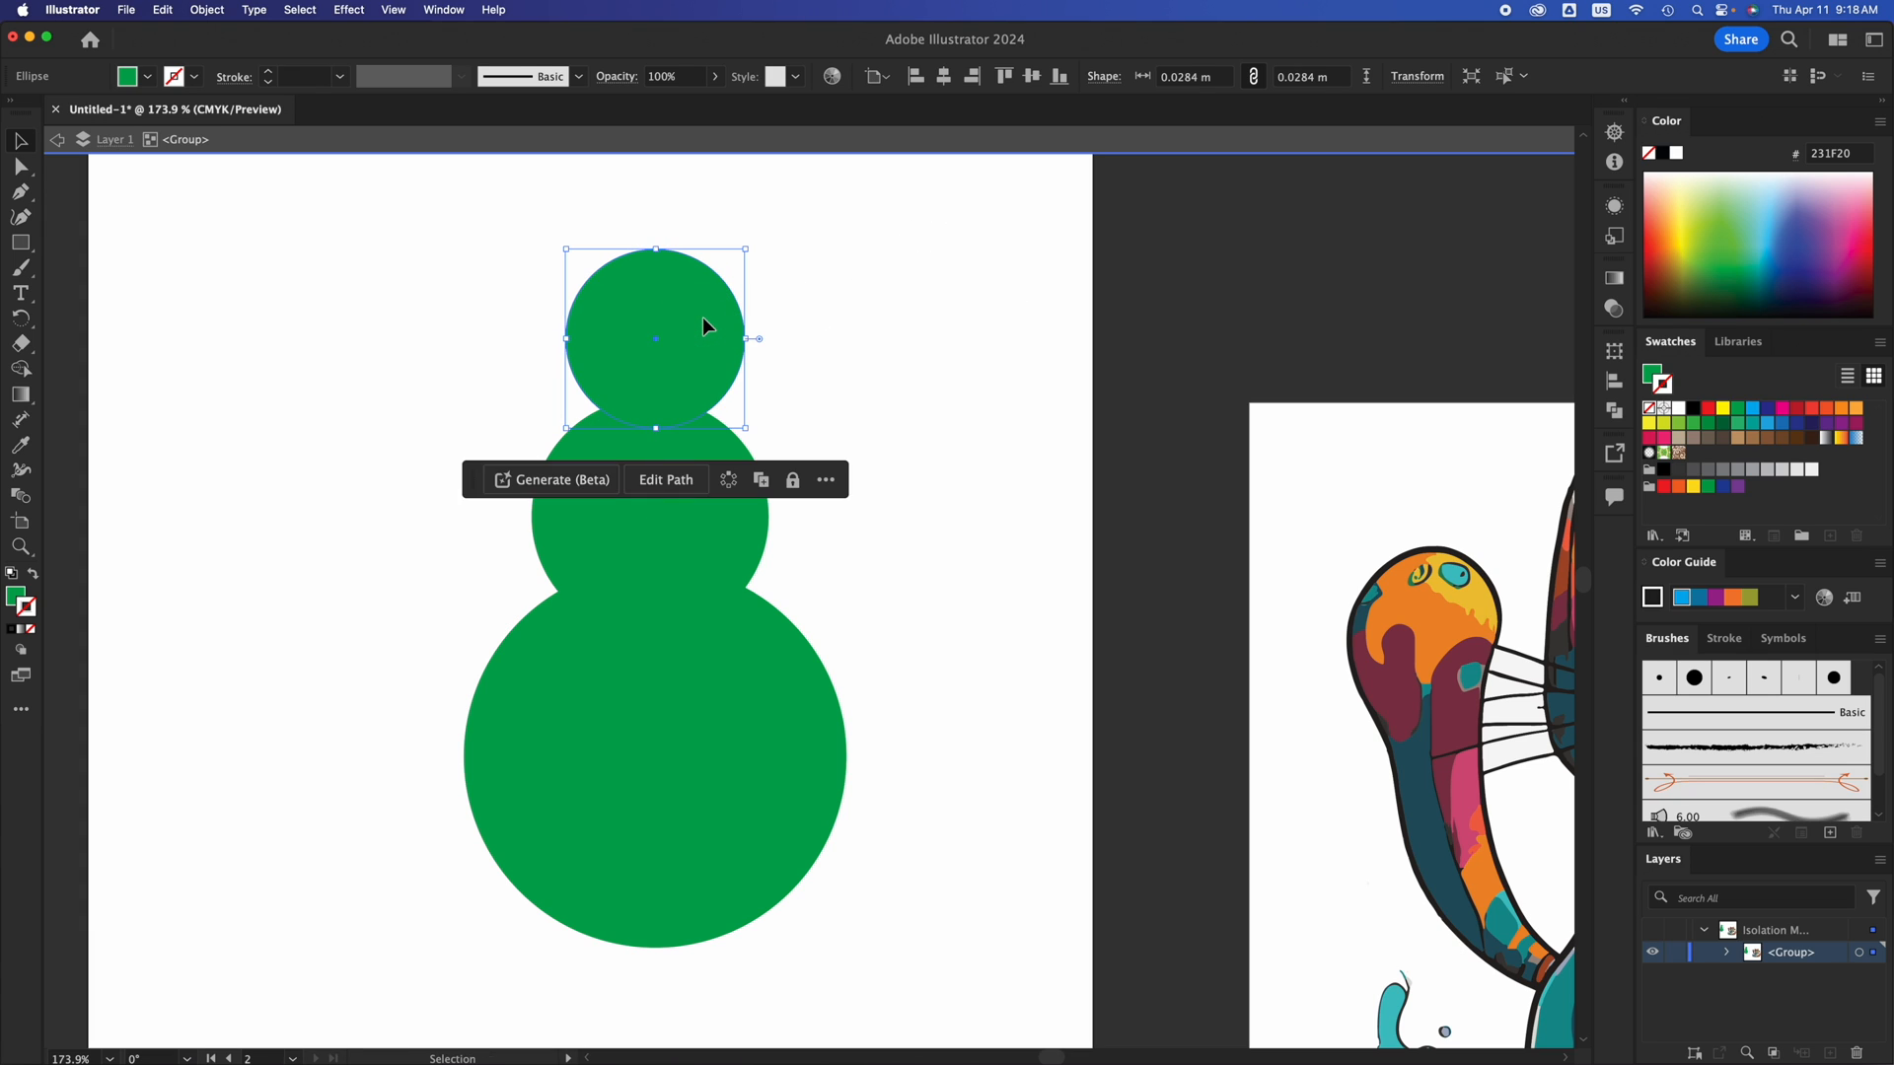
pyautogui.click(823, 551)
# Check the middle and bottom circles as individual objects and clear the selection.
pyautogui.click(665, 424)
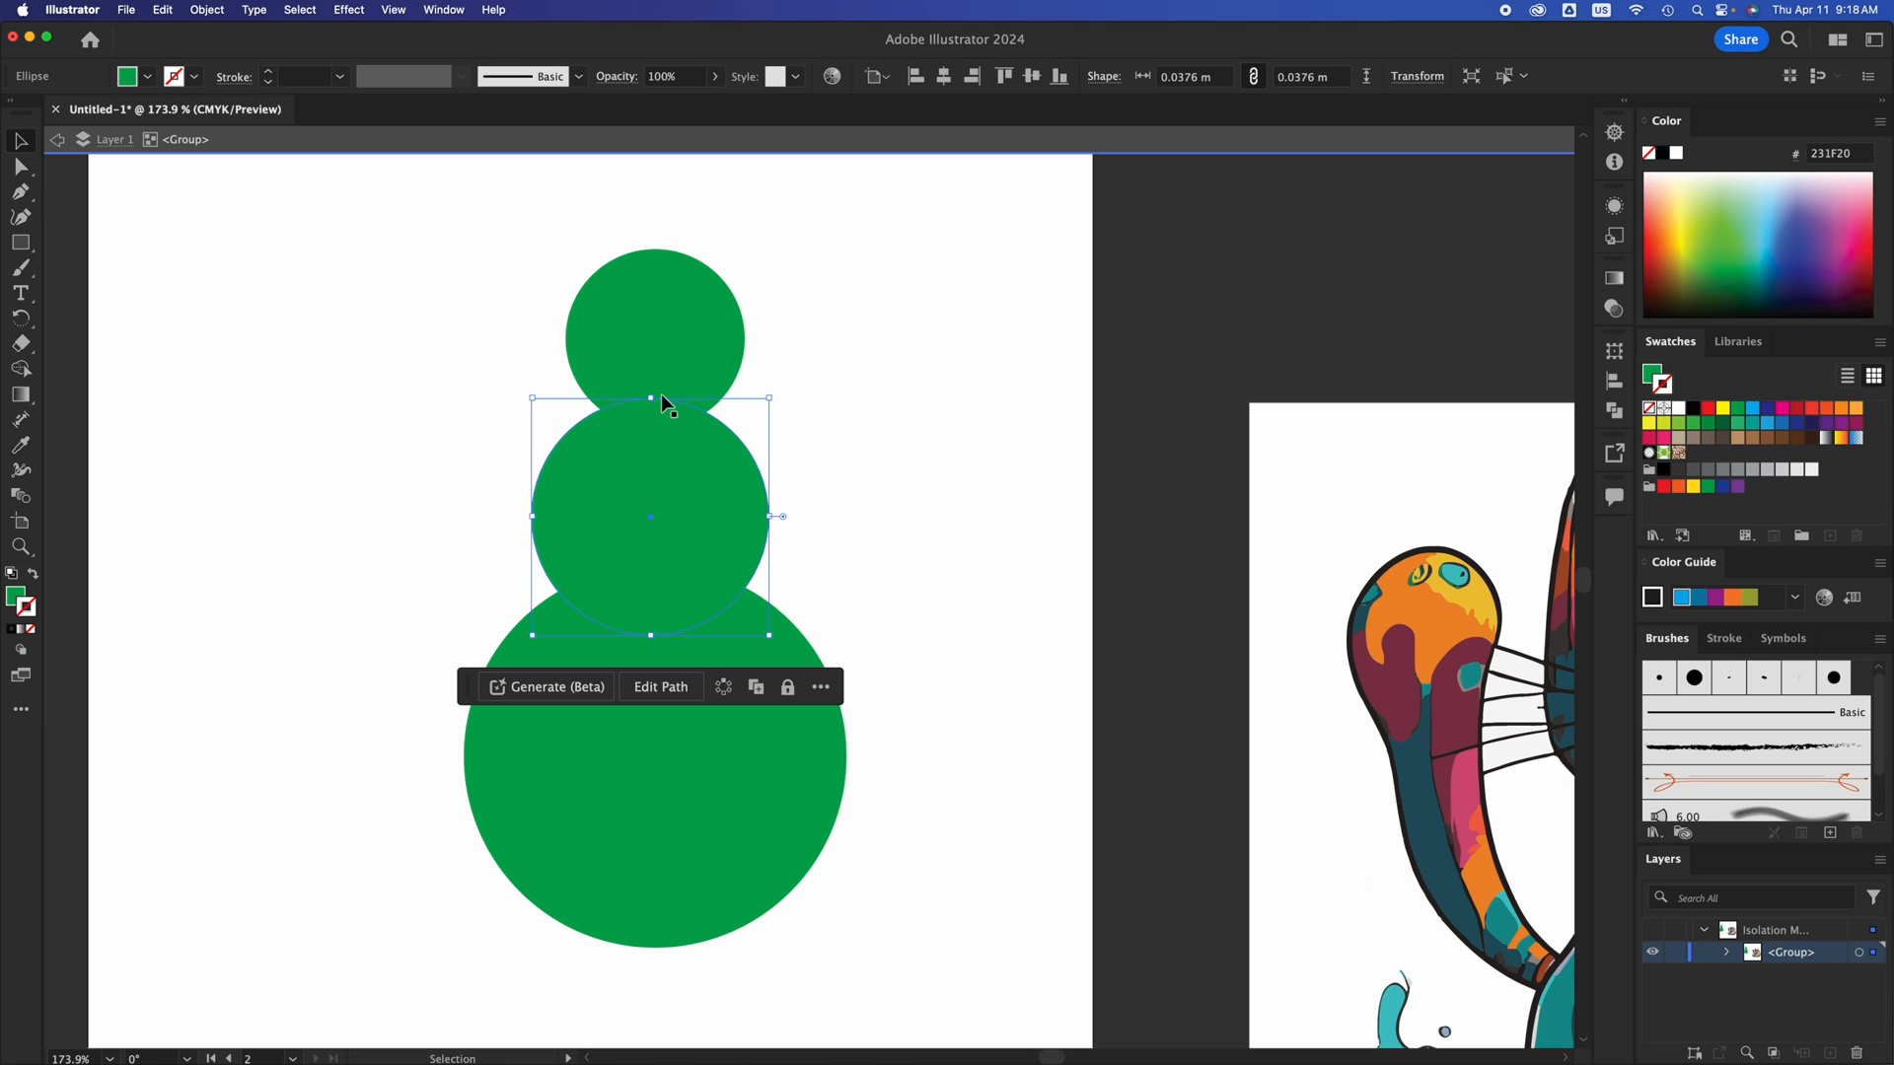
pyautogui.click(656, 753)
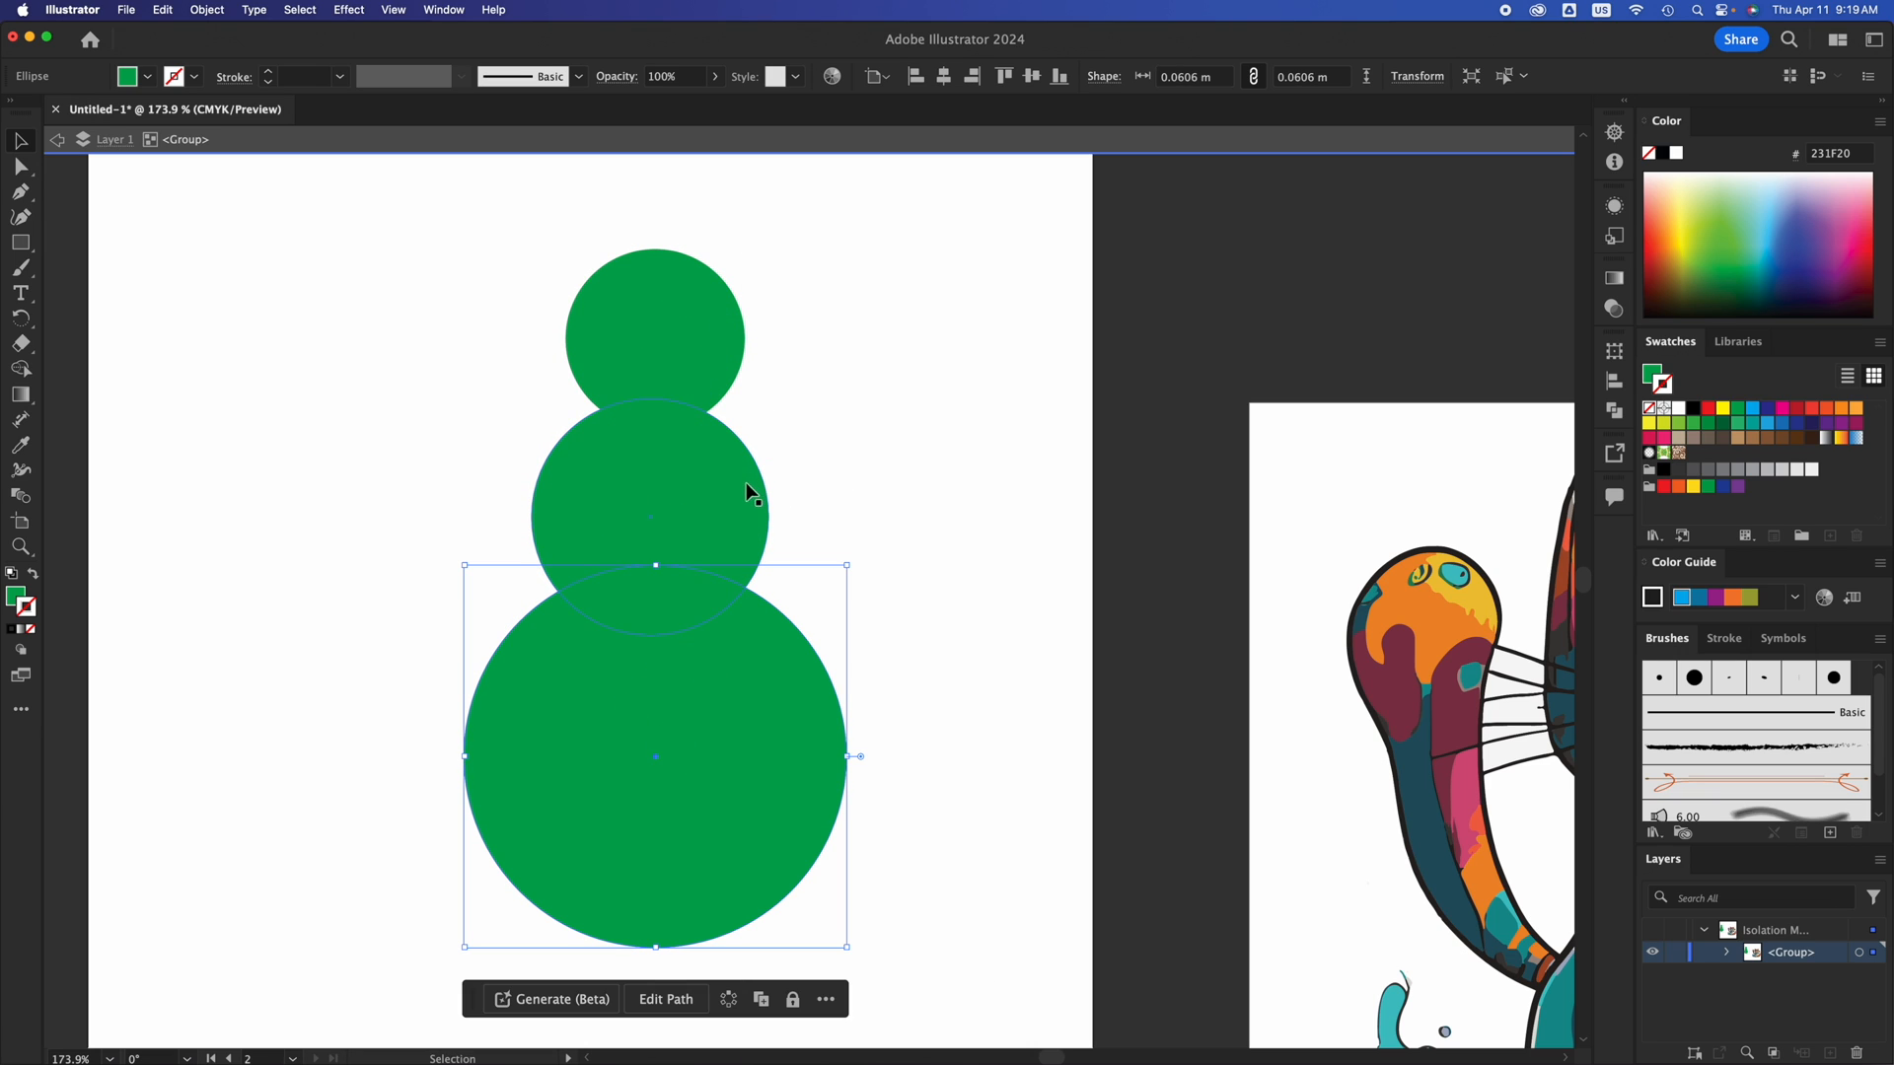
pyautogui.click(816, 511)
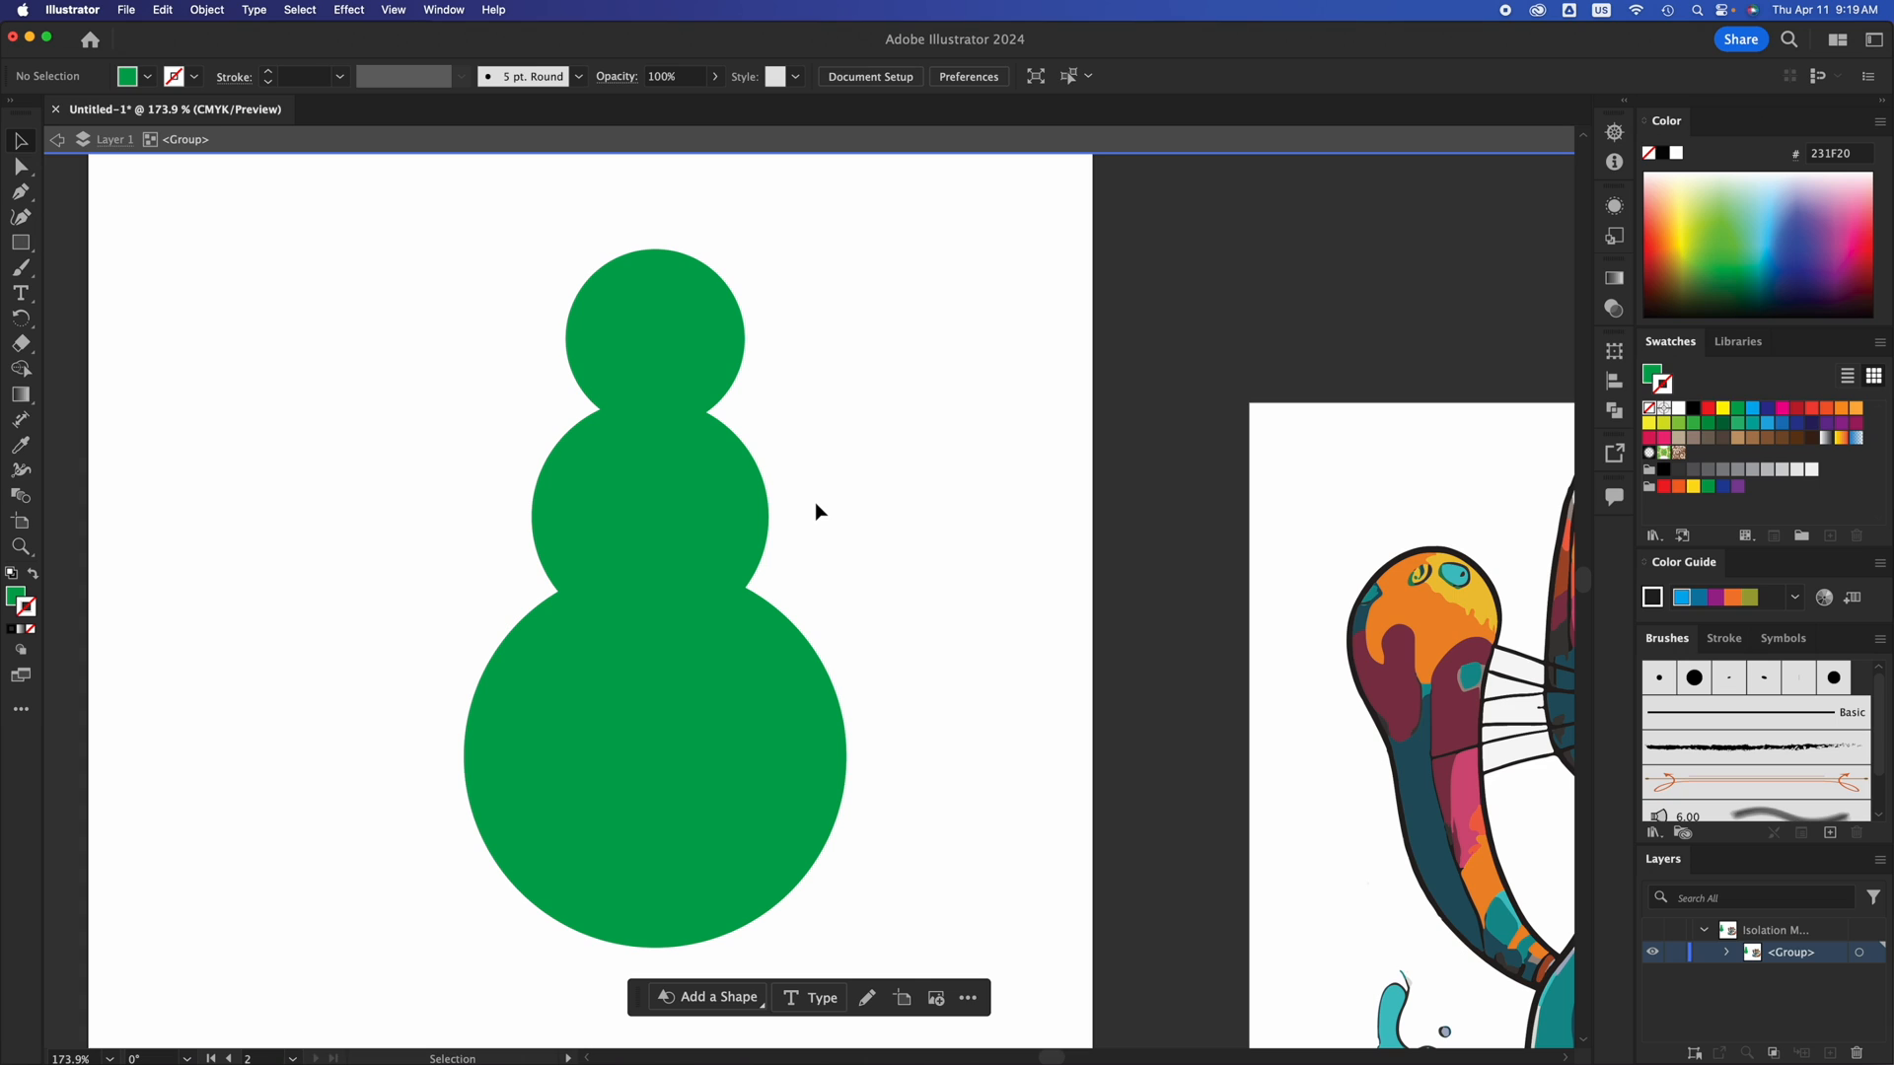
# Switch to the Essentials Classic workspace.
pyautogui.hscroll(2, 820, 512)
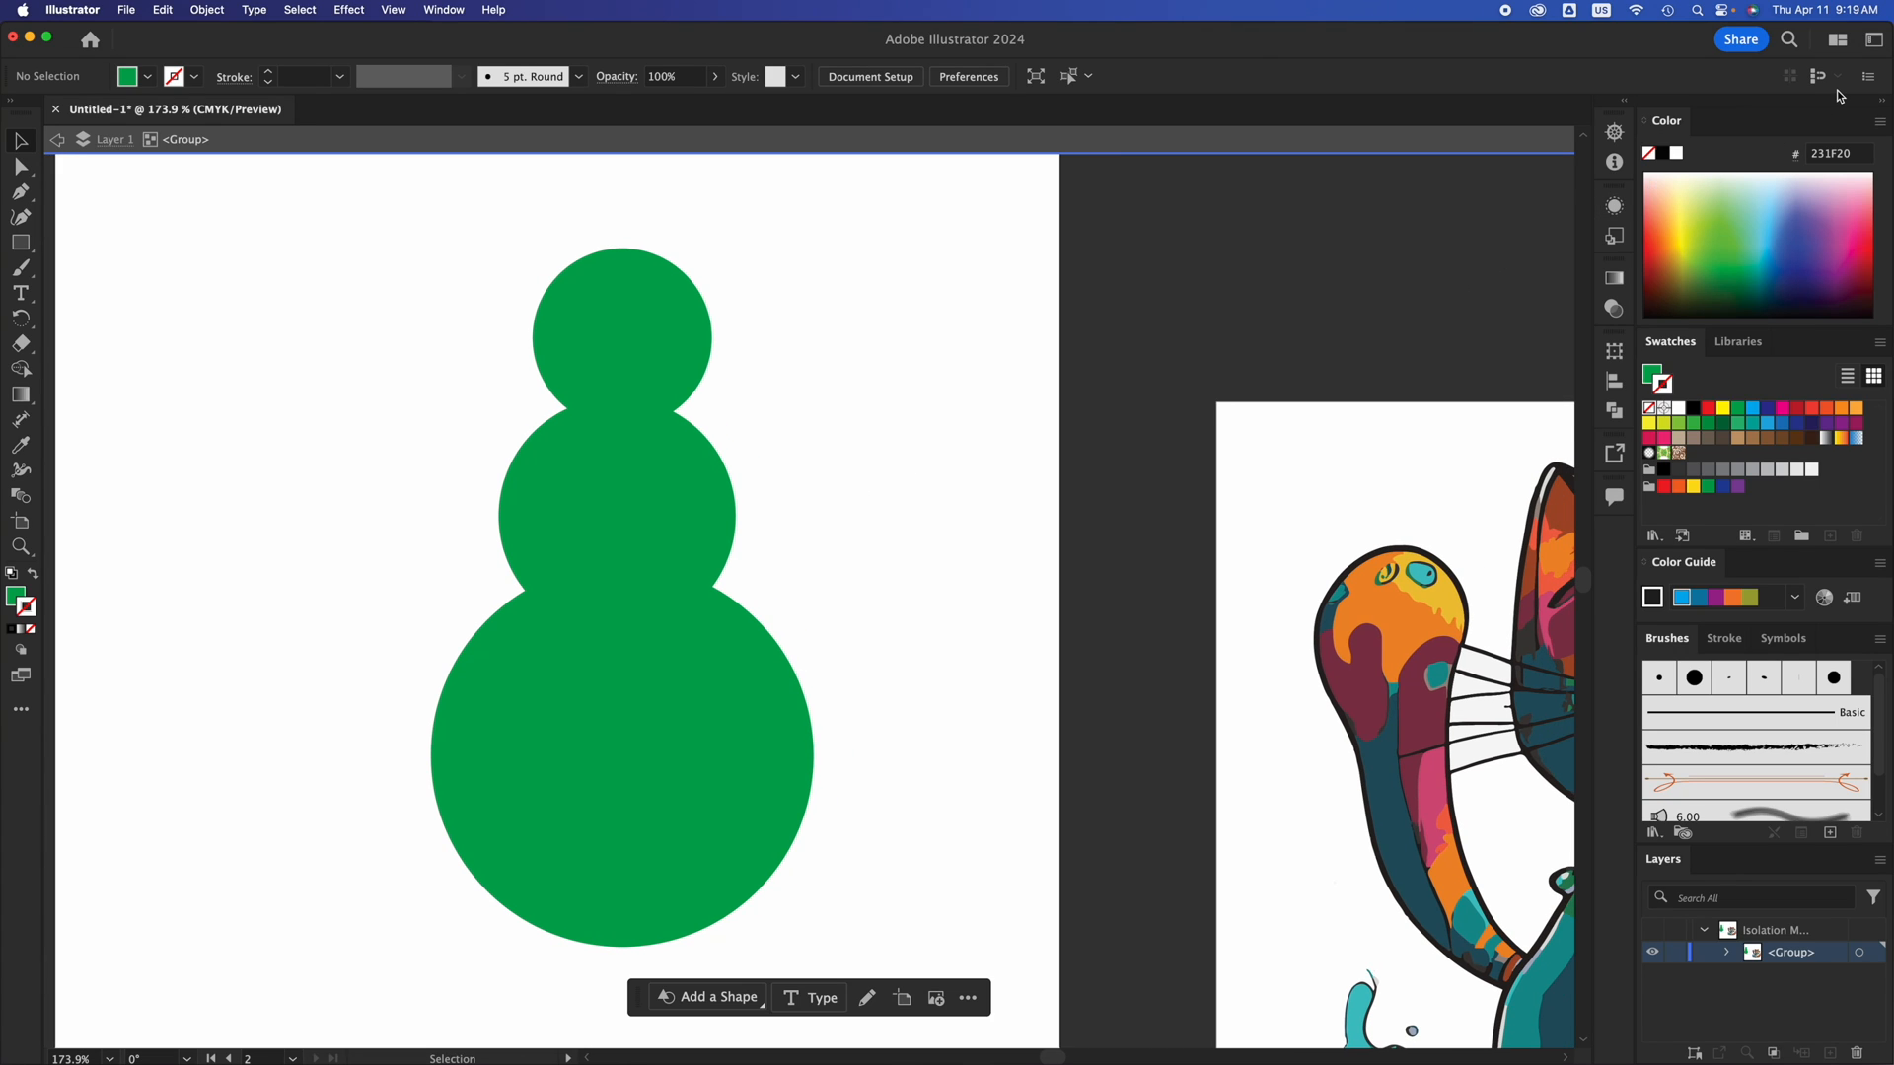
pyautogui.click(1881, 45)
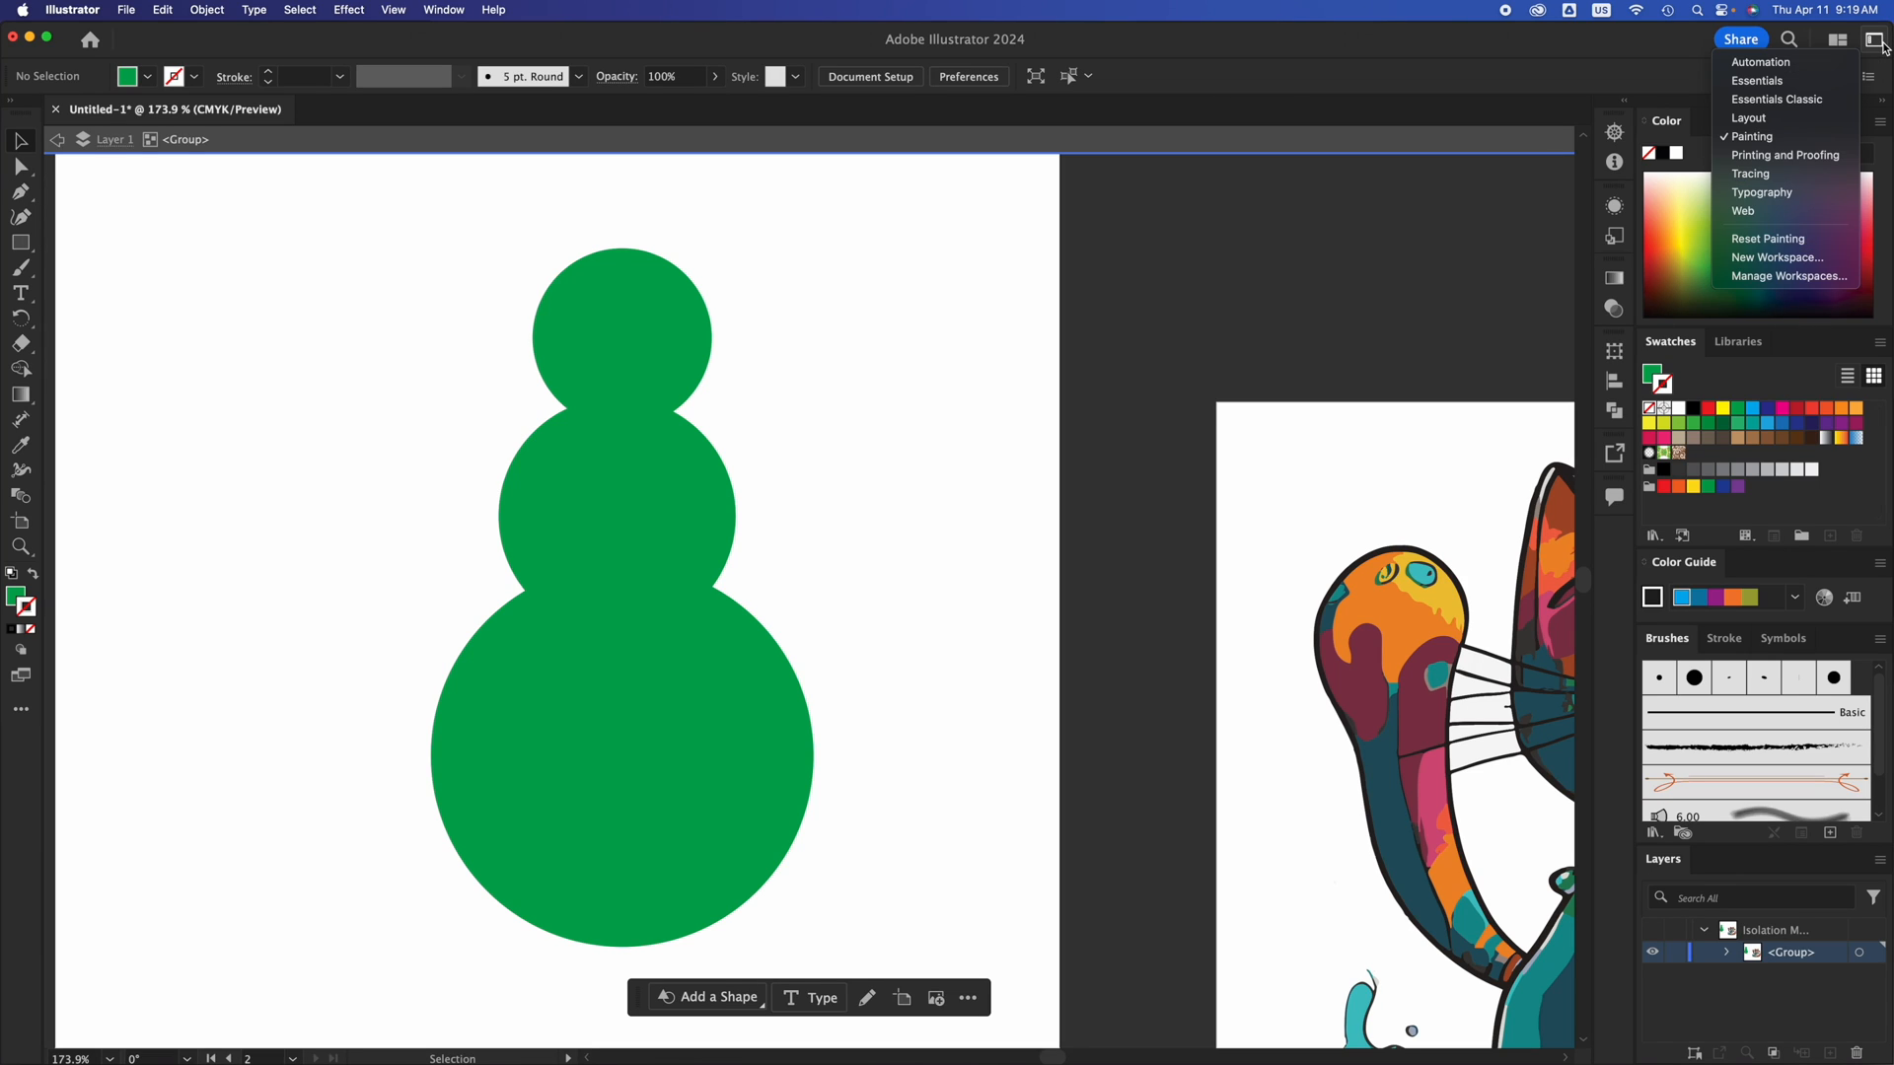
pyautogui.click(1778, 101)
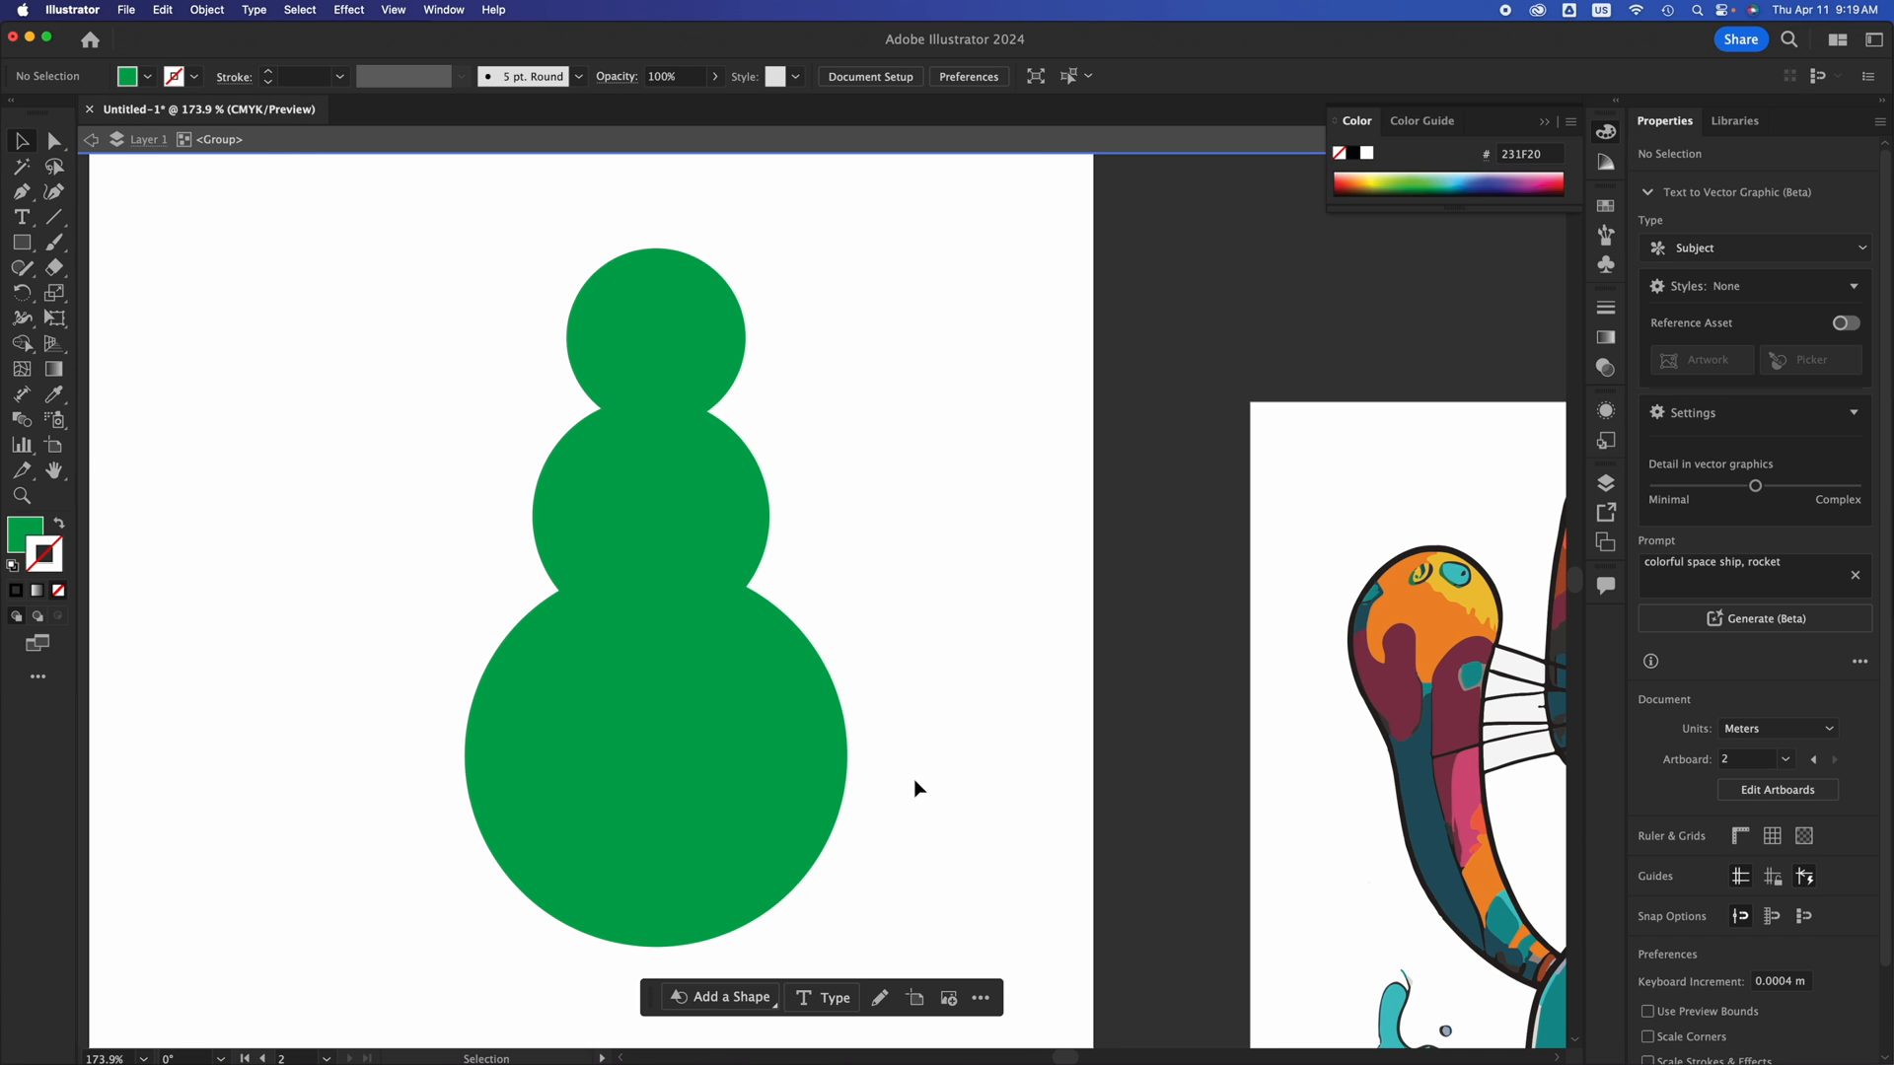
# Group the three stacked circles and deselect the group.
pyautogui.moveTo(828, 266); pyautogui.dragTo(945, 381)
pyautogui.moveTo(938, 257); pyautogui.dragTo(448, 880)
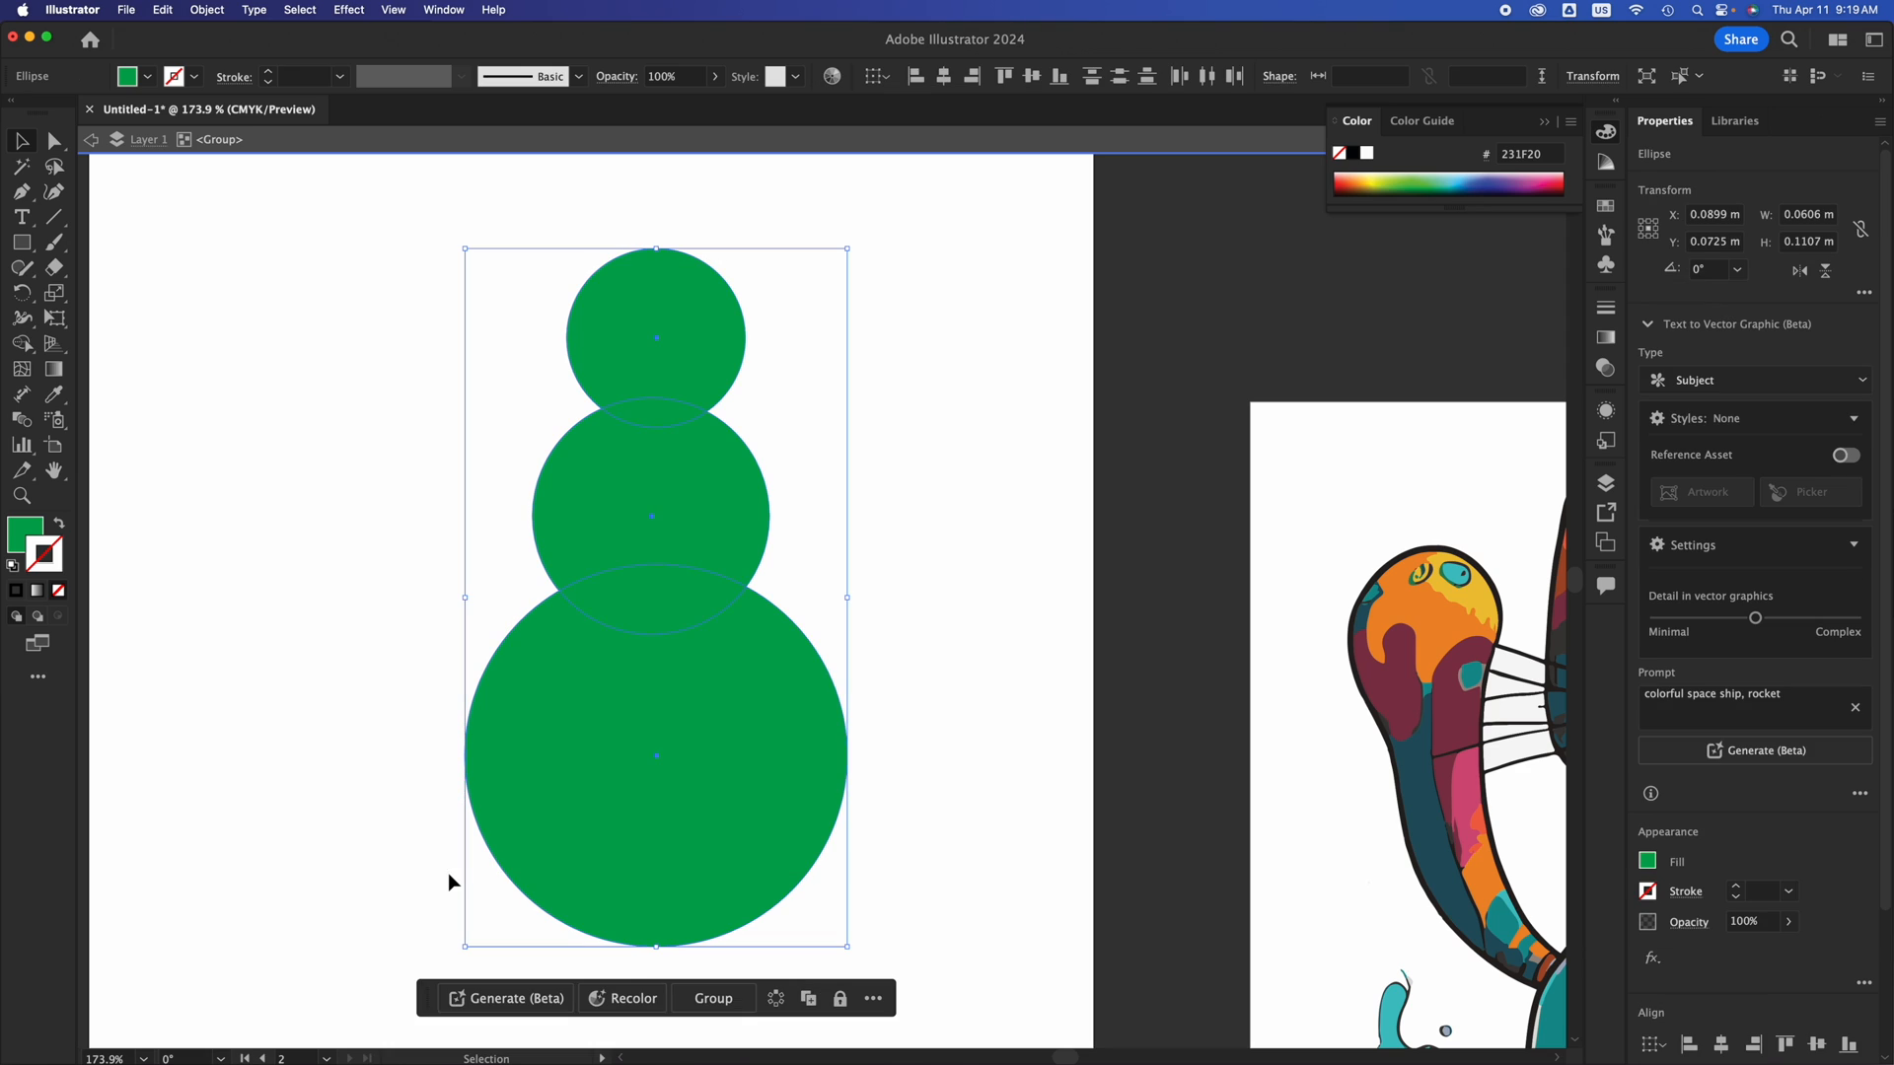
pyautogui.press('super+g')
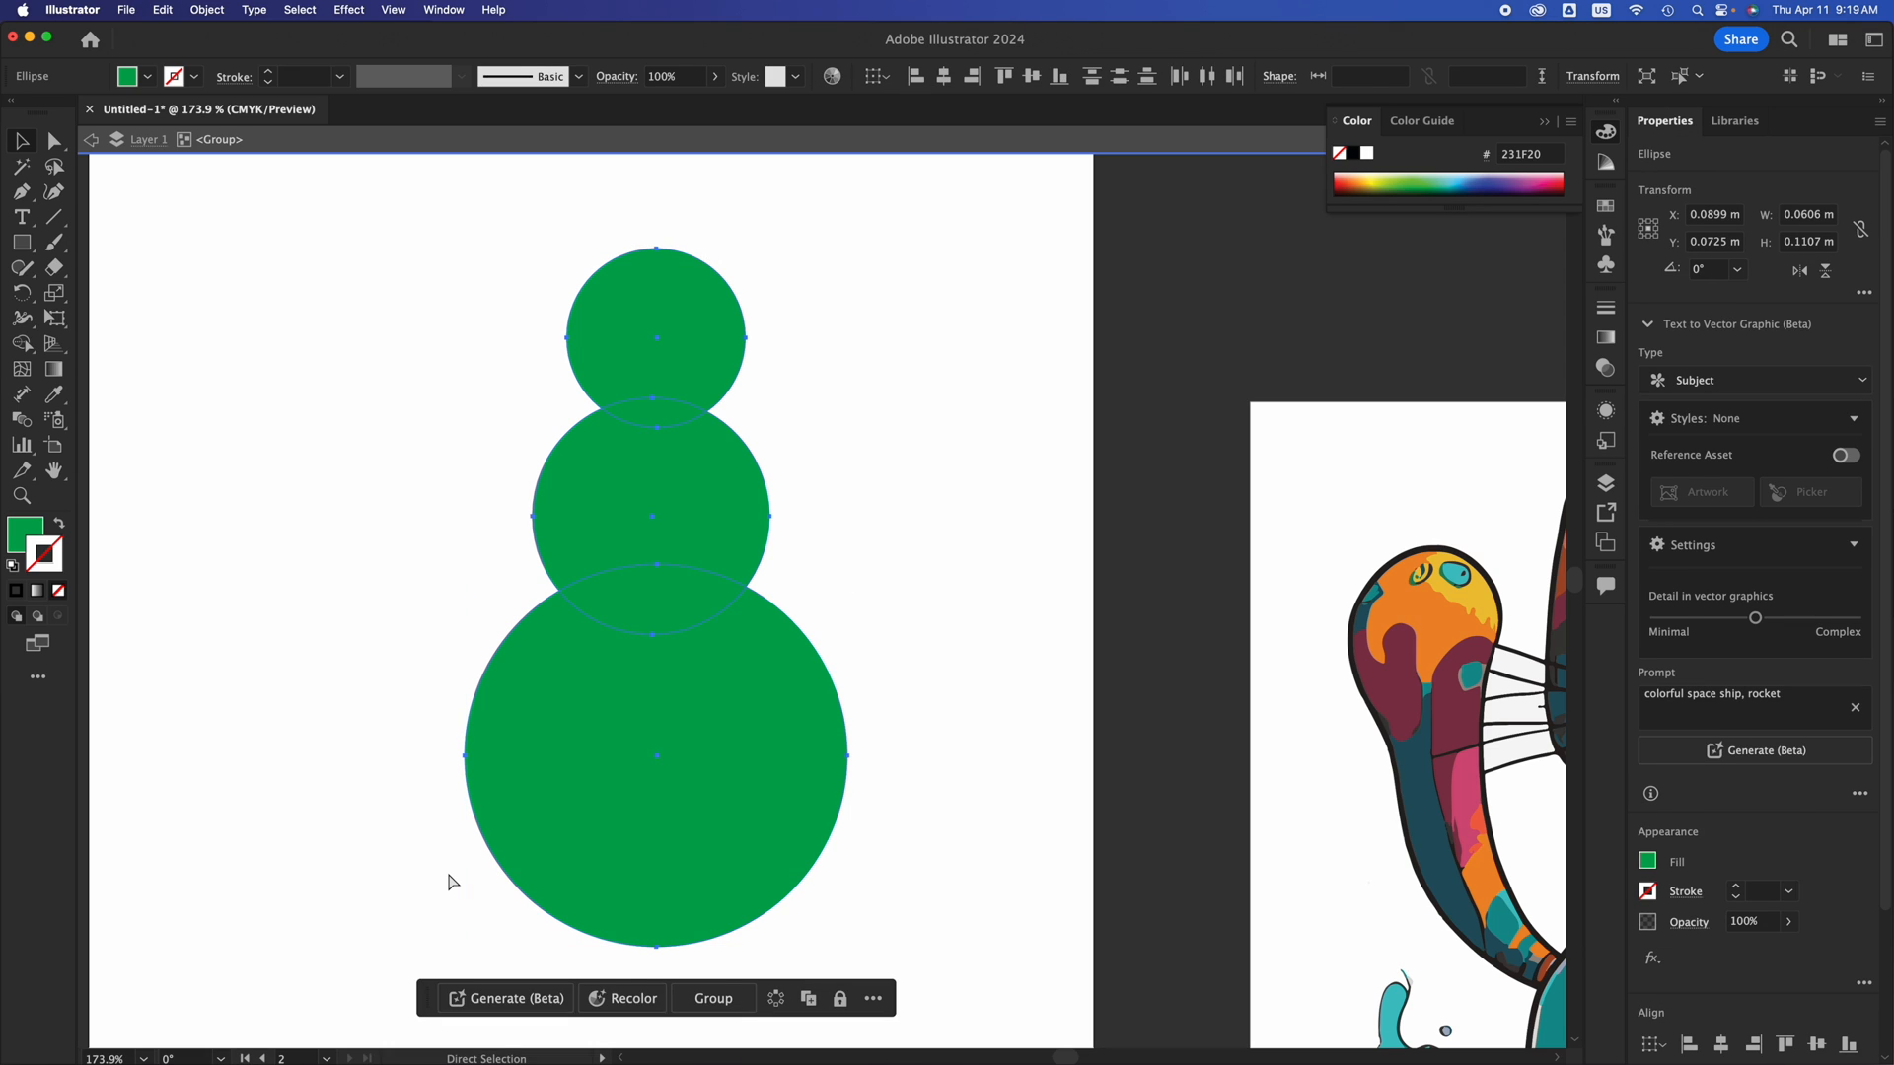
pyautogui.click(826, 624)
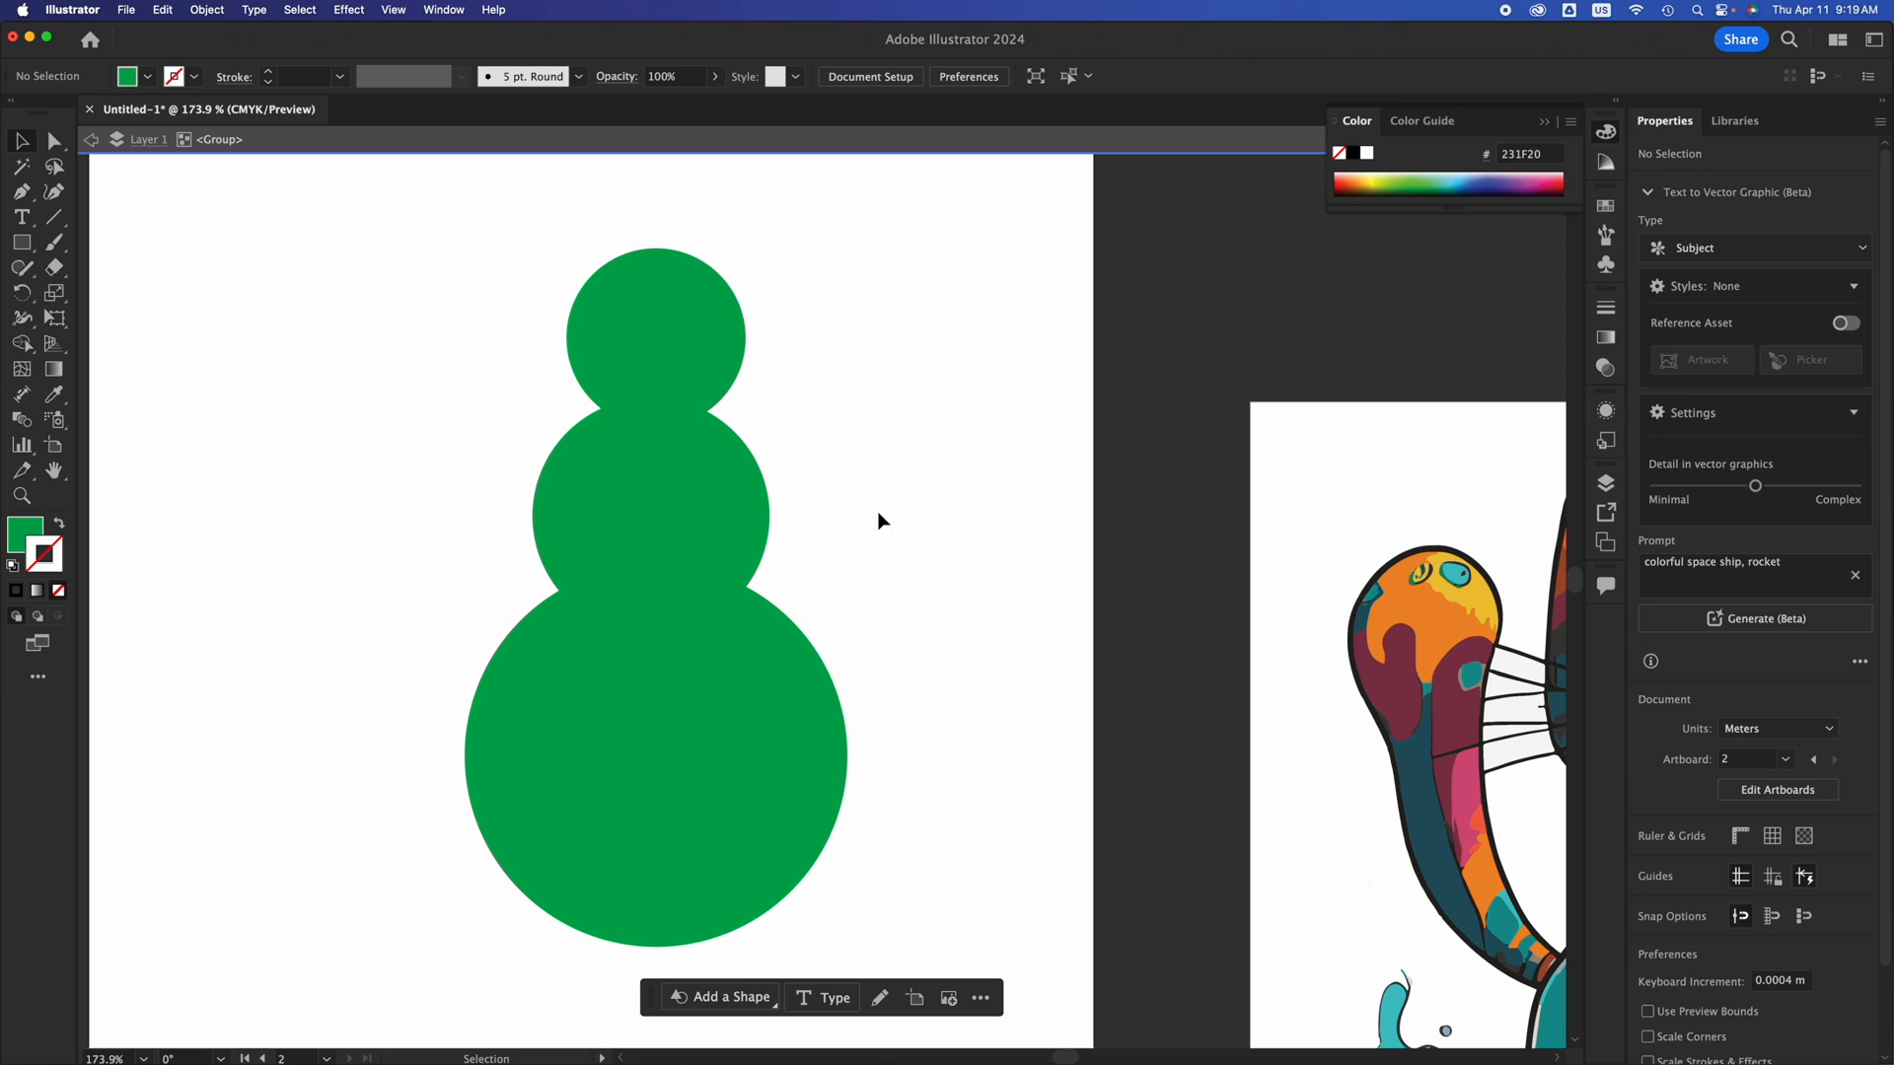
# Move the circle group slightly down and to the right, and ungroup it.
pyautogui.click(719, 424)
pyautogui.moveTo(719, 475); pyautogui.dragTo(779, 514)
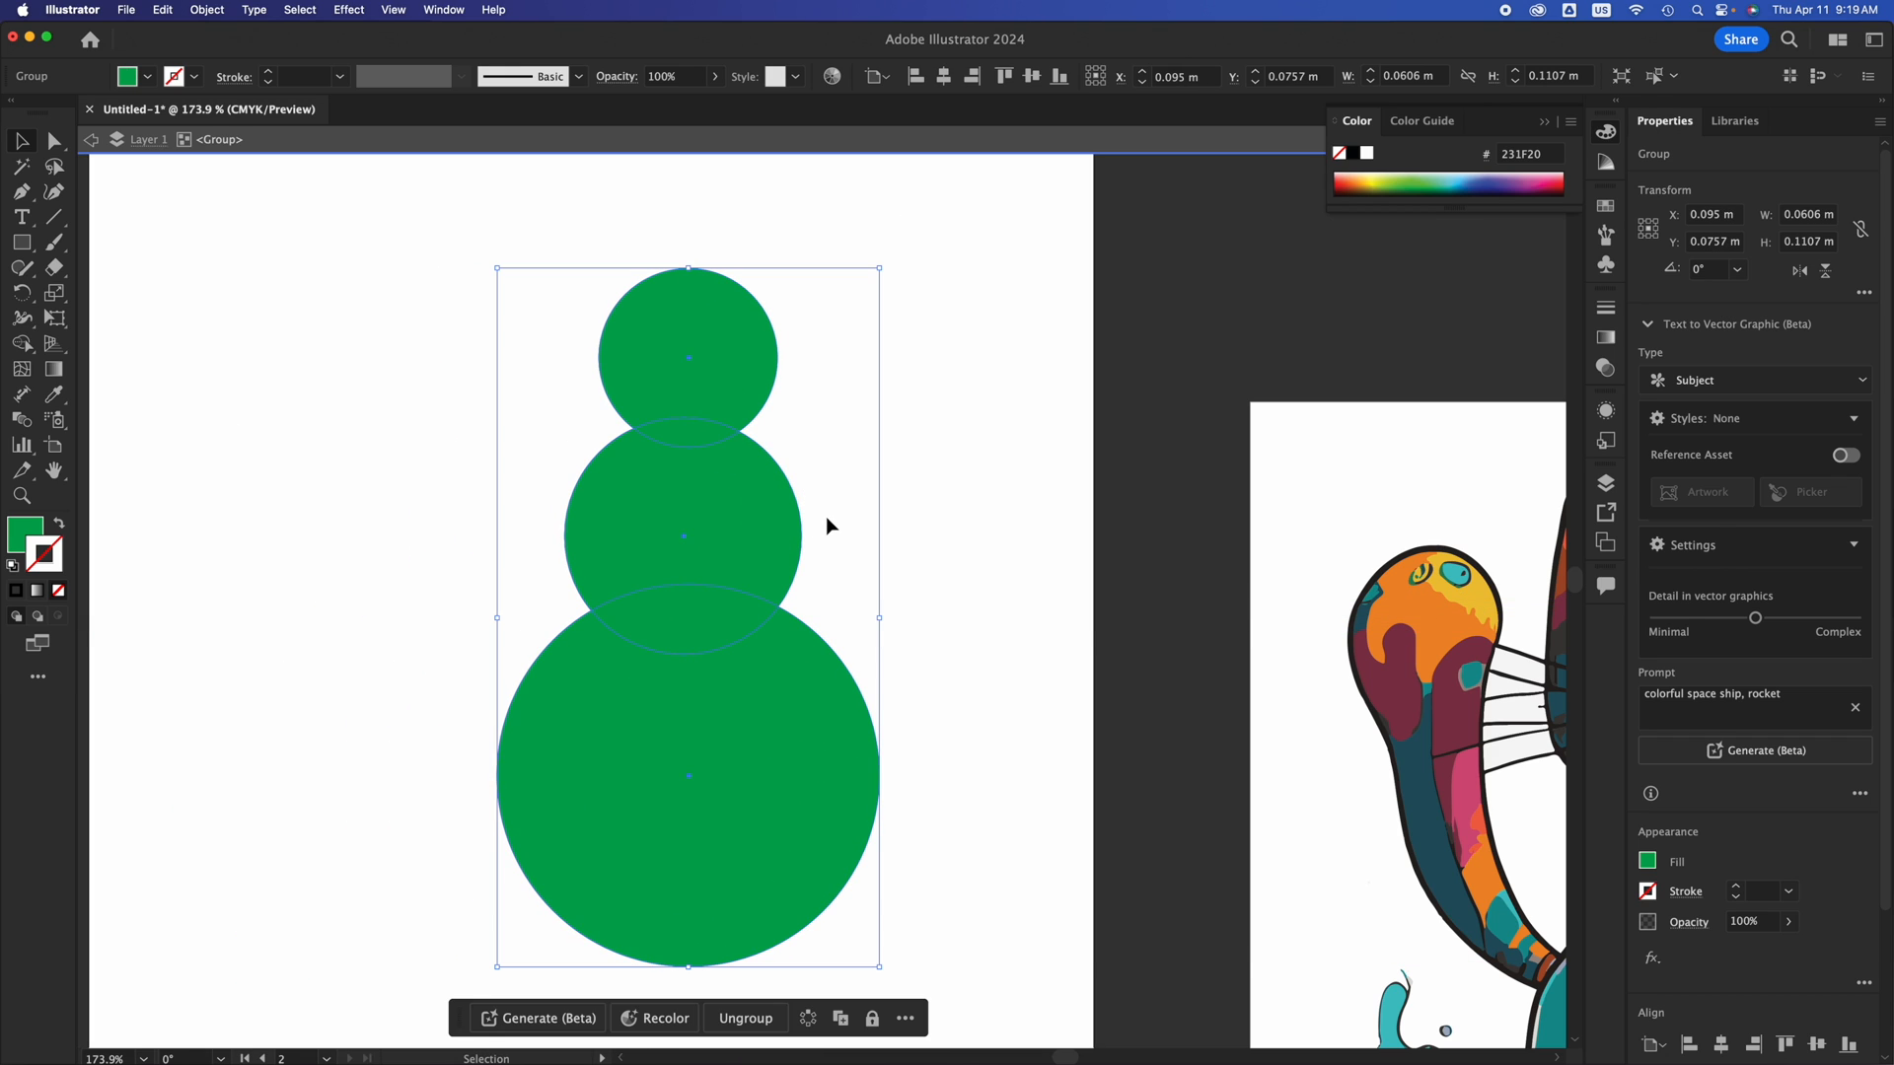
pyautogui.press('super+shift+g')
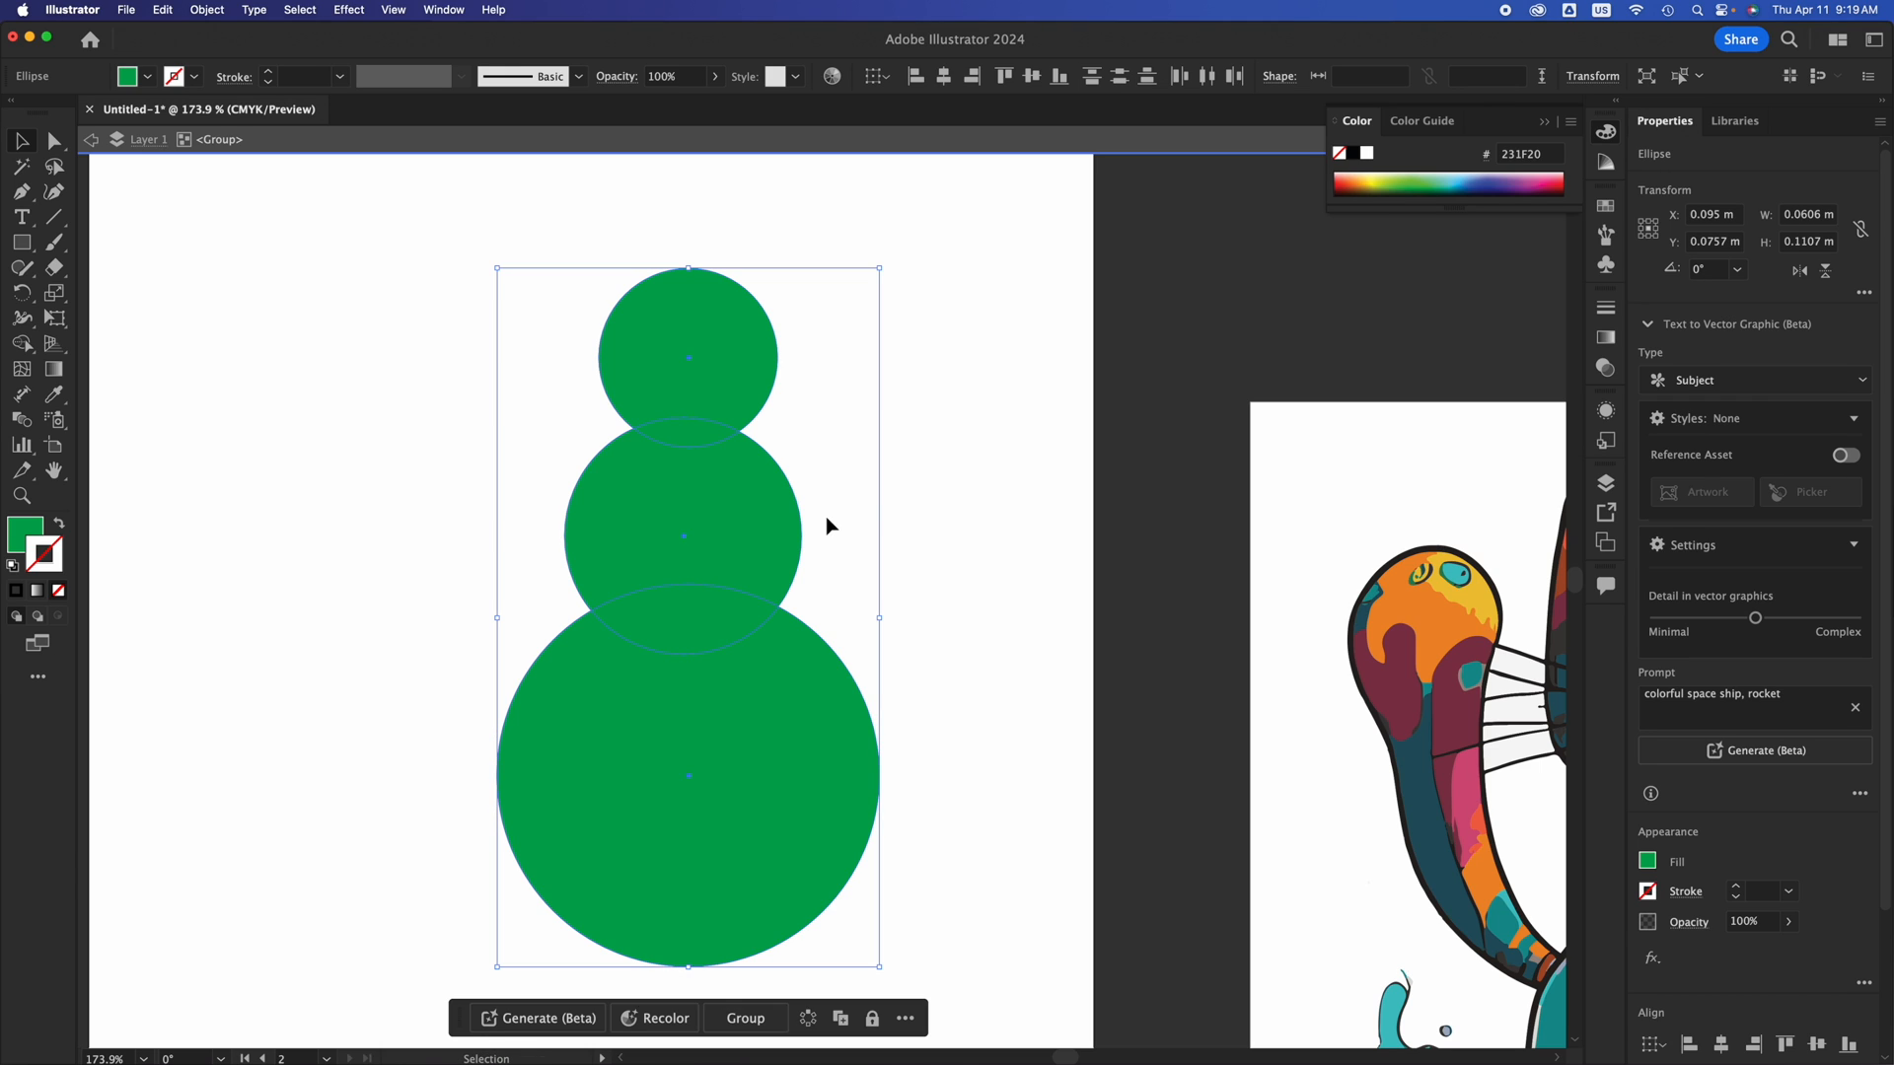
pyautogui.click(955, 498)
# Try moving the middle circle out to the right of the stack and undo the move.
pyautogui.click(724, 484)
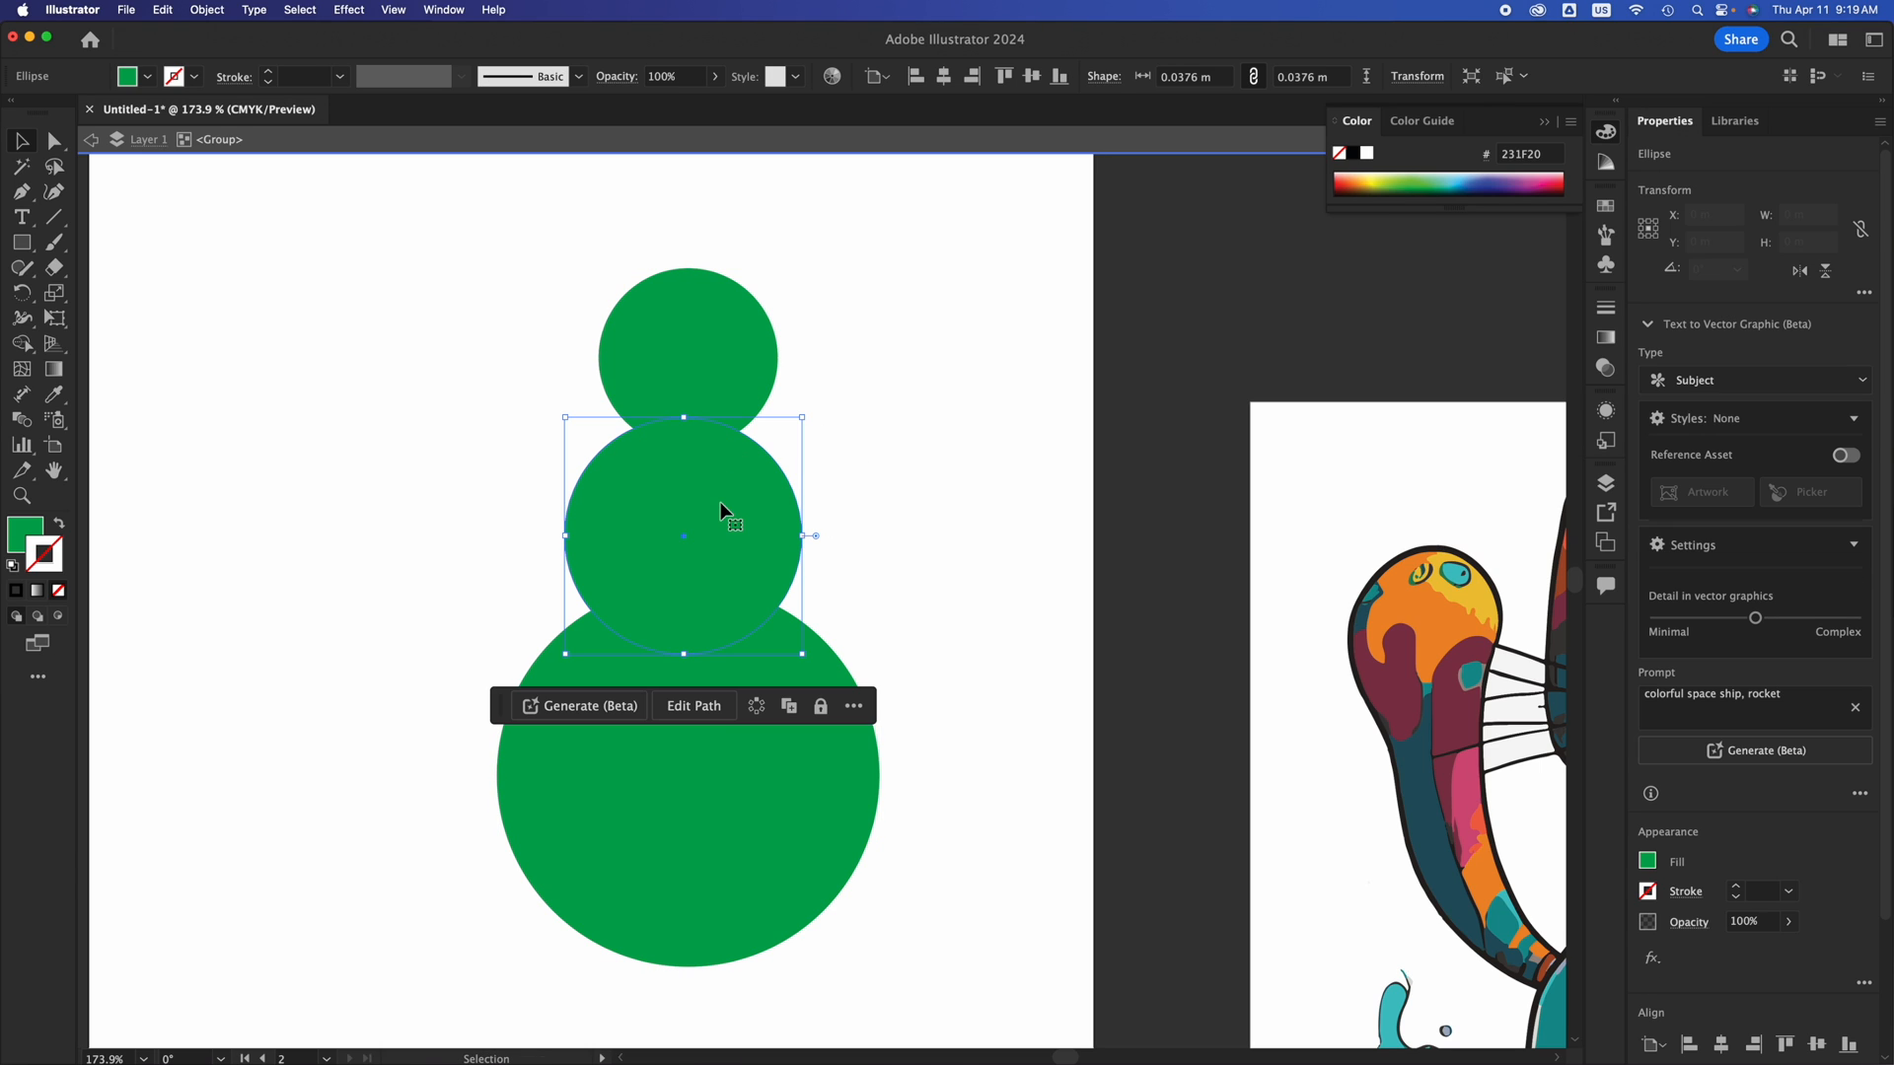
pyautogui.moveTo(720, 507); pyautogui.dragTo(953, 509)
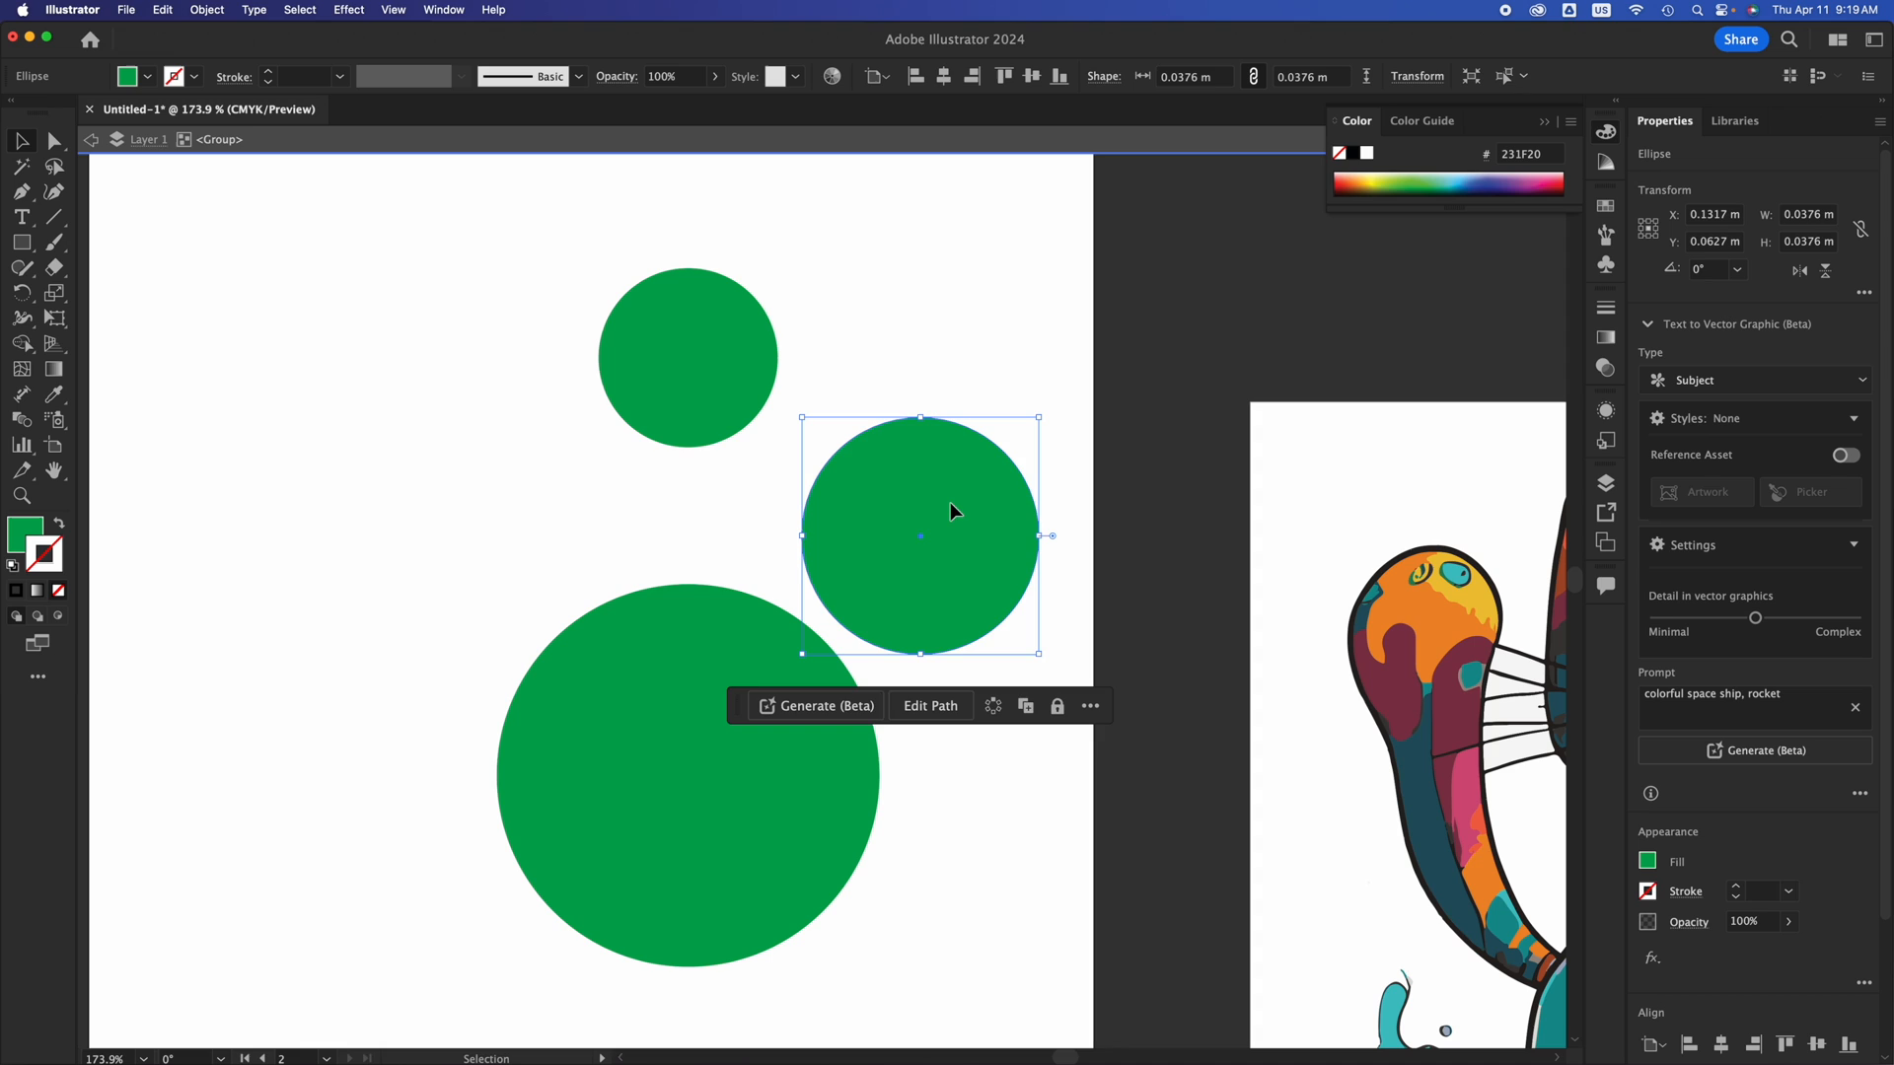
pyautogui.press('super+z')
# Center the middle circle on the stack and move all three circles together to the left.
pyautogui.moveTo(782, 501)
pyautogui.mouseDown()
pyautogui.moveTo(863, 510)
pyautogui.moveTo(759, 512)
pyautogui.mouseUp()
pyautogui.moveTo(888, 283); pyautogui.dragTo(520, 932)
pyautogui.moveTo(677, 824); pyautogui.dragTo(511, 821)
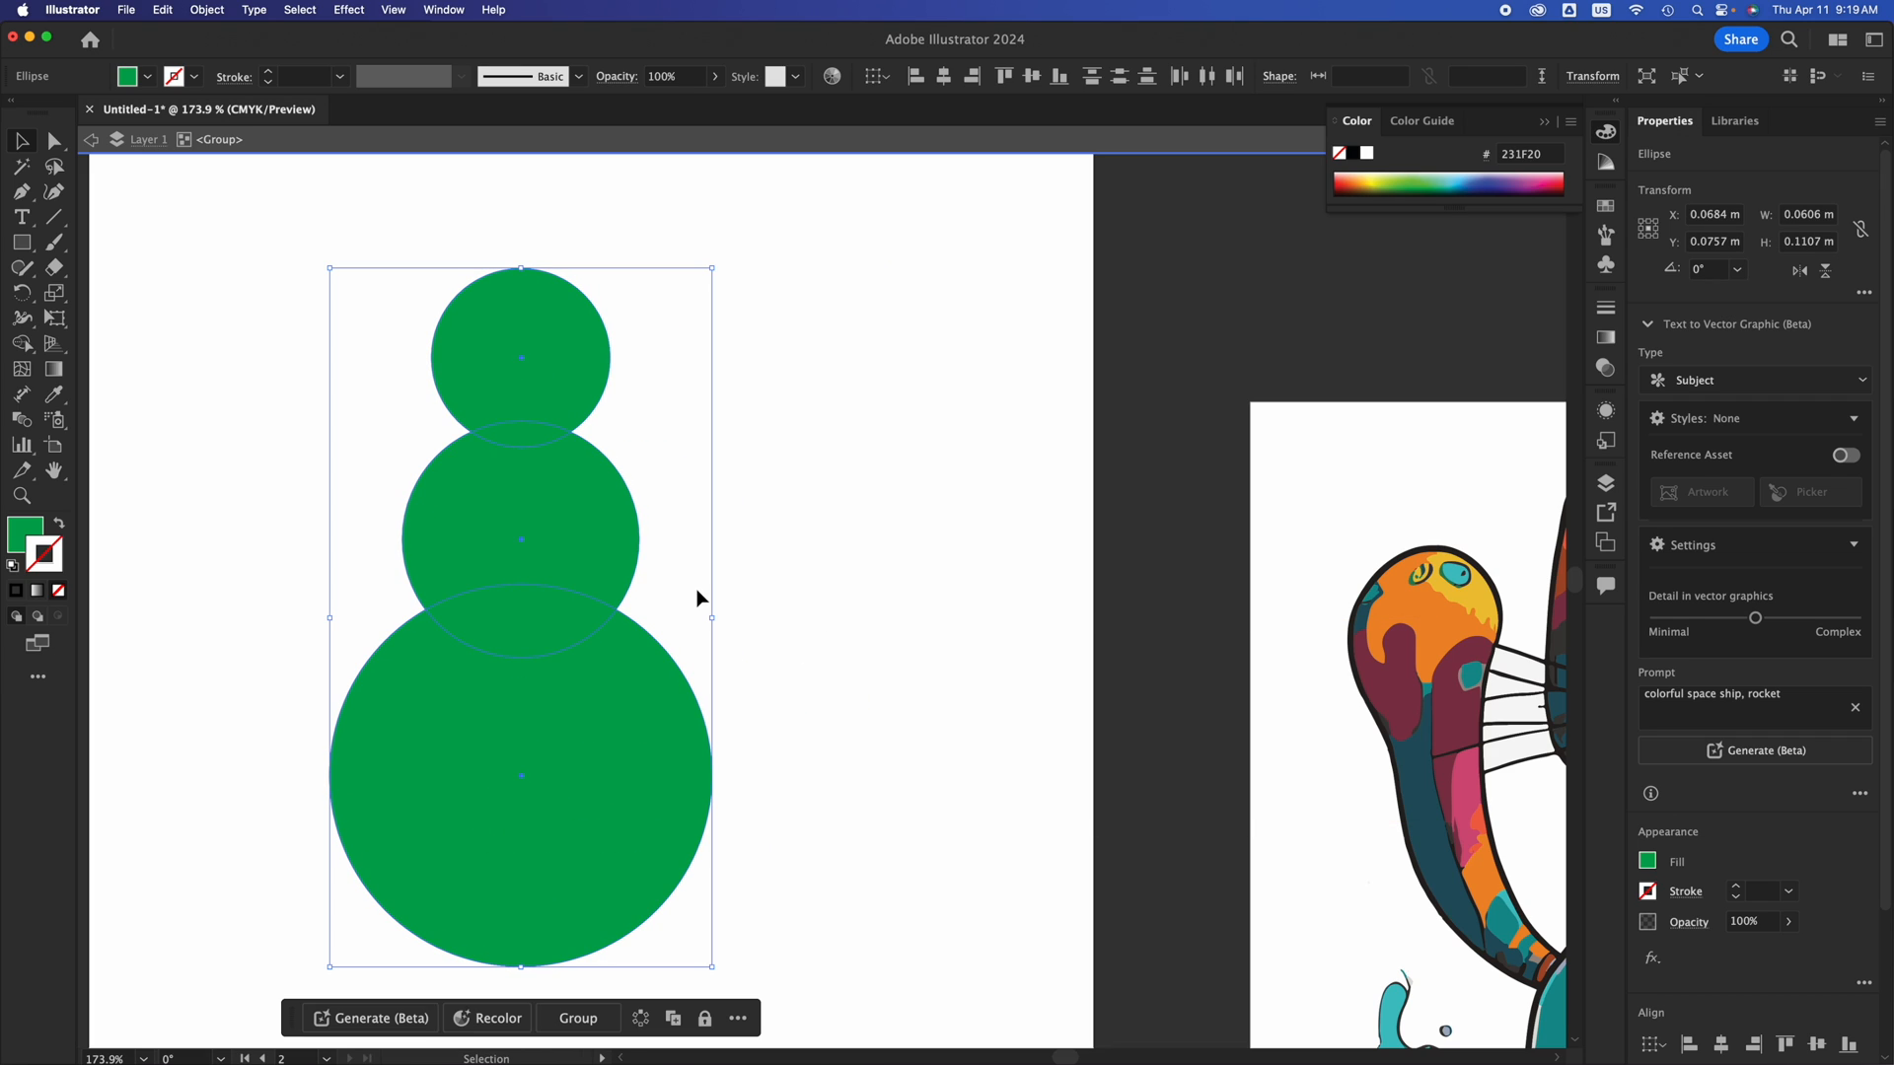
# Set the opacity of the three selected circles to 63%.
pyautogui.click(1757, 922)
pyautogui.write('75')
pyautogui.press('Return')
# Merge the three overlapping circles into one shape with Pathfinder Unite and deselect it.
pyautogui.scroll(-5, 1758, 923)
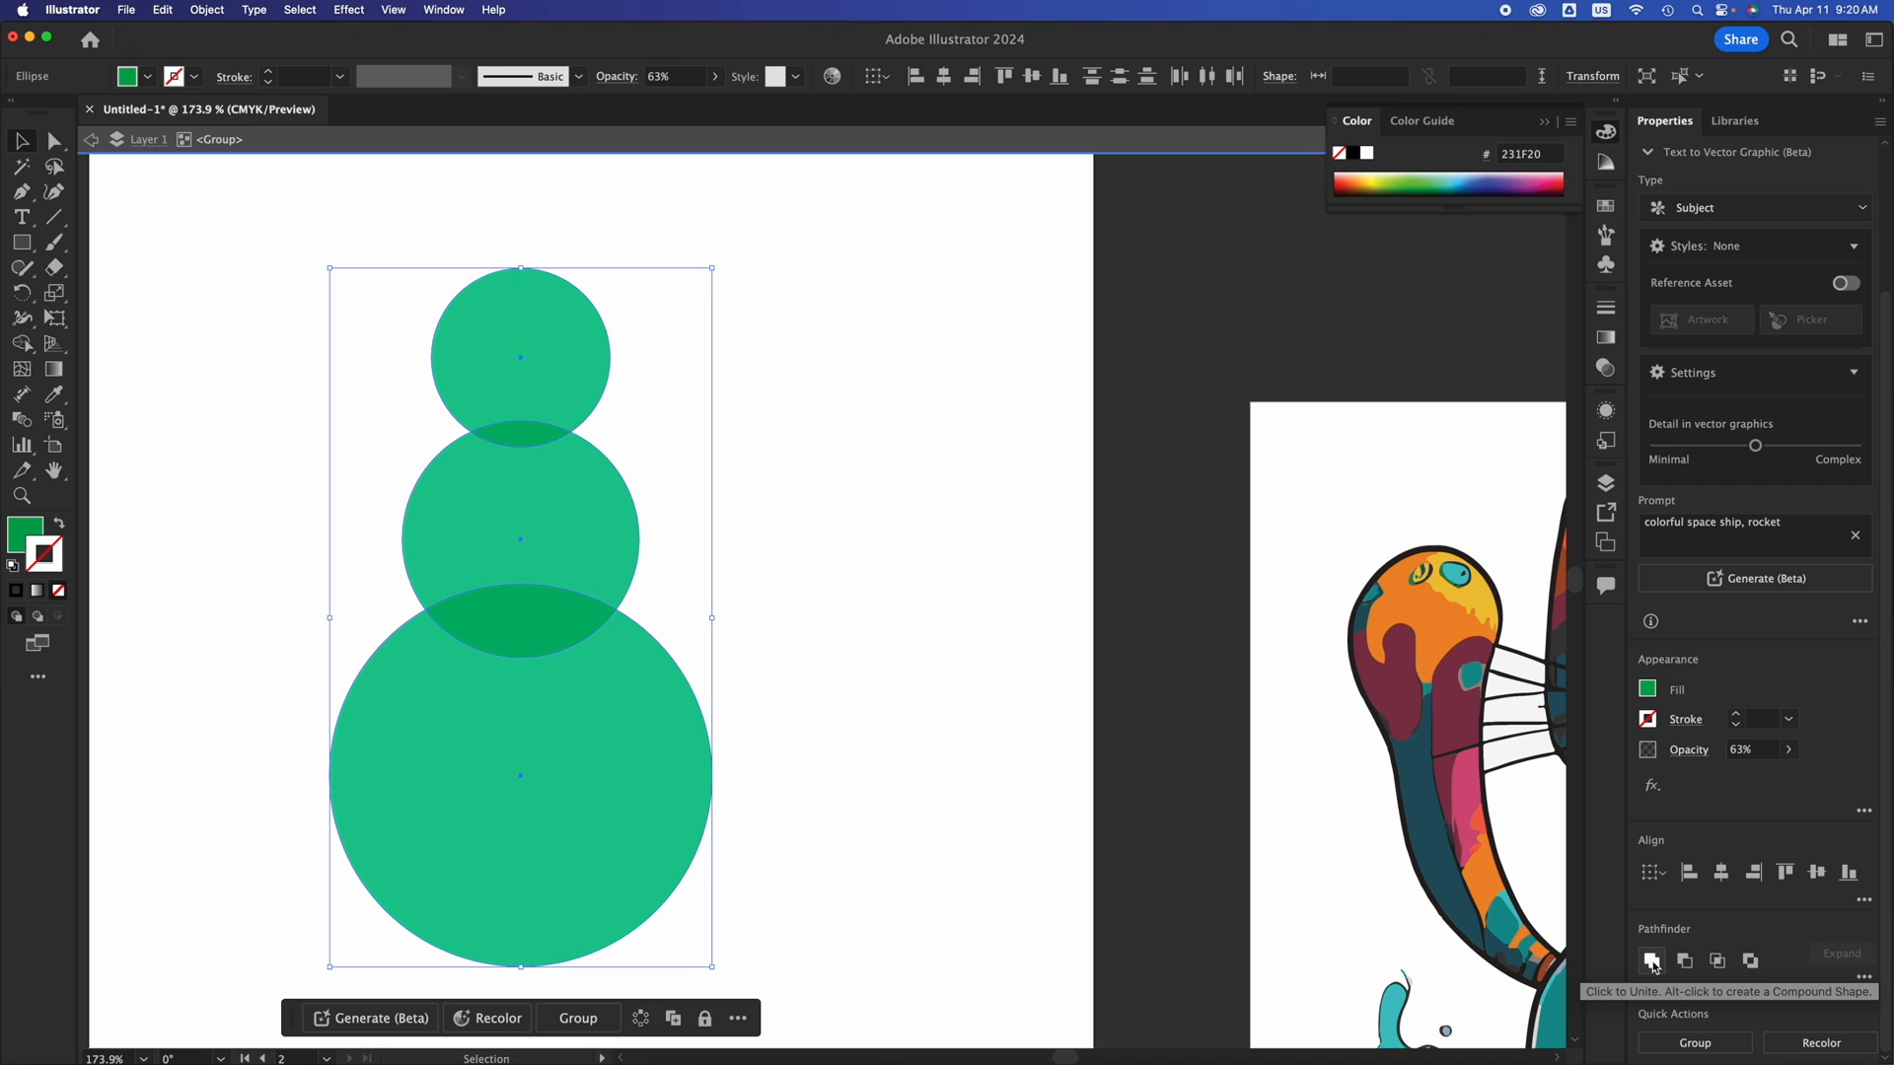
pyautogui.click(1653, 962)
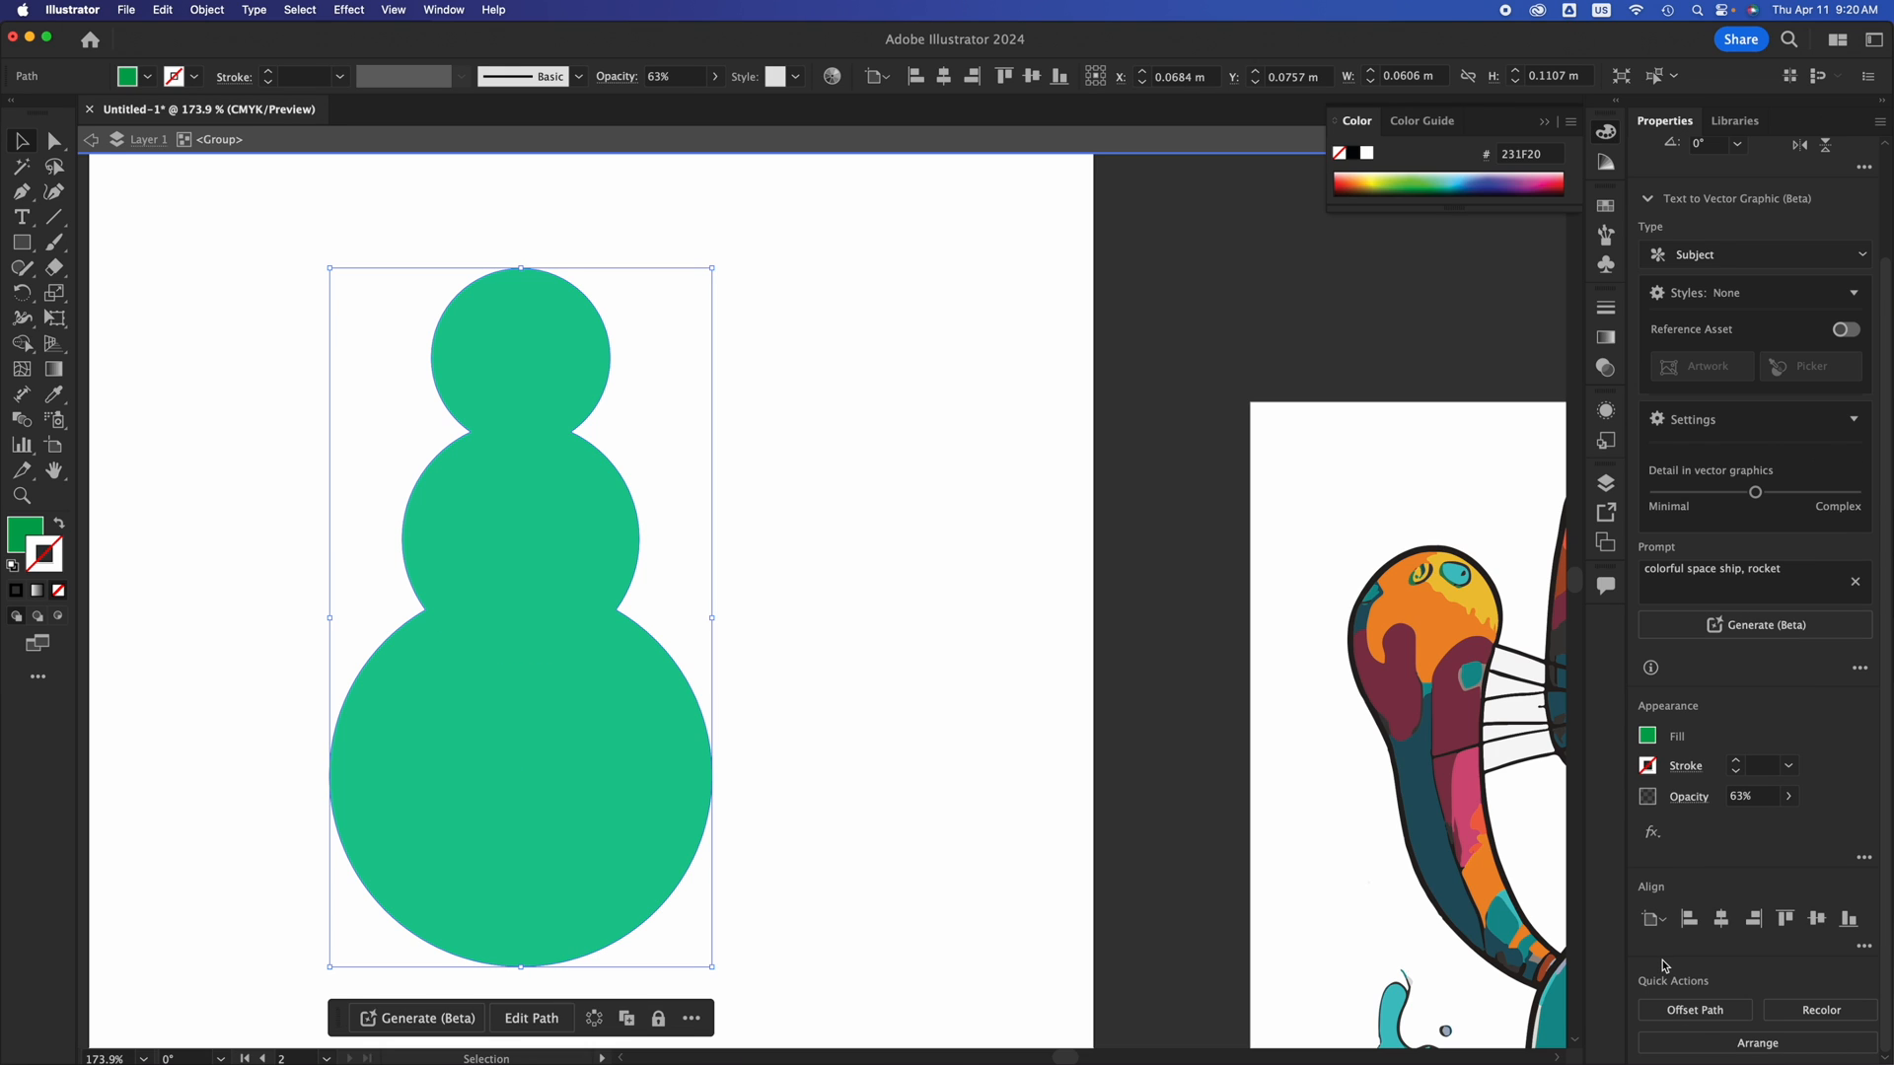
pyautogui.click(930, 668)
# Reposition the united snowman shape horizontally near the middle of the artboard and deselect it.
pyautogui.click(520, 482)
pyautogui.moveTo(507, 524); pyautogui.dragTo(641, 526)
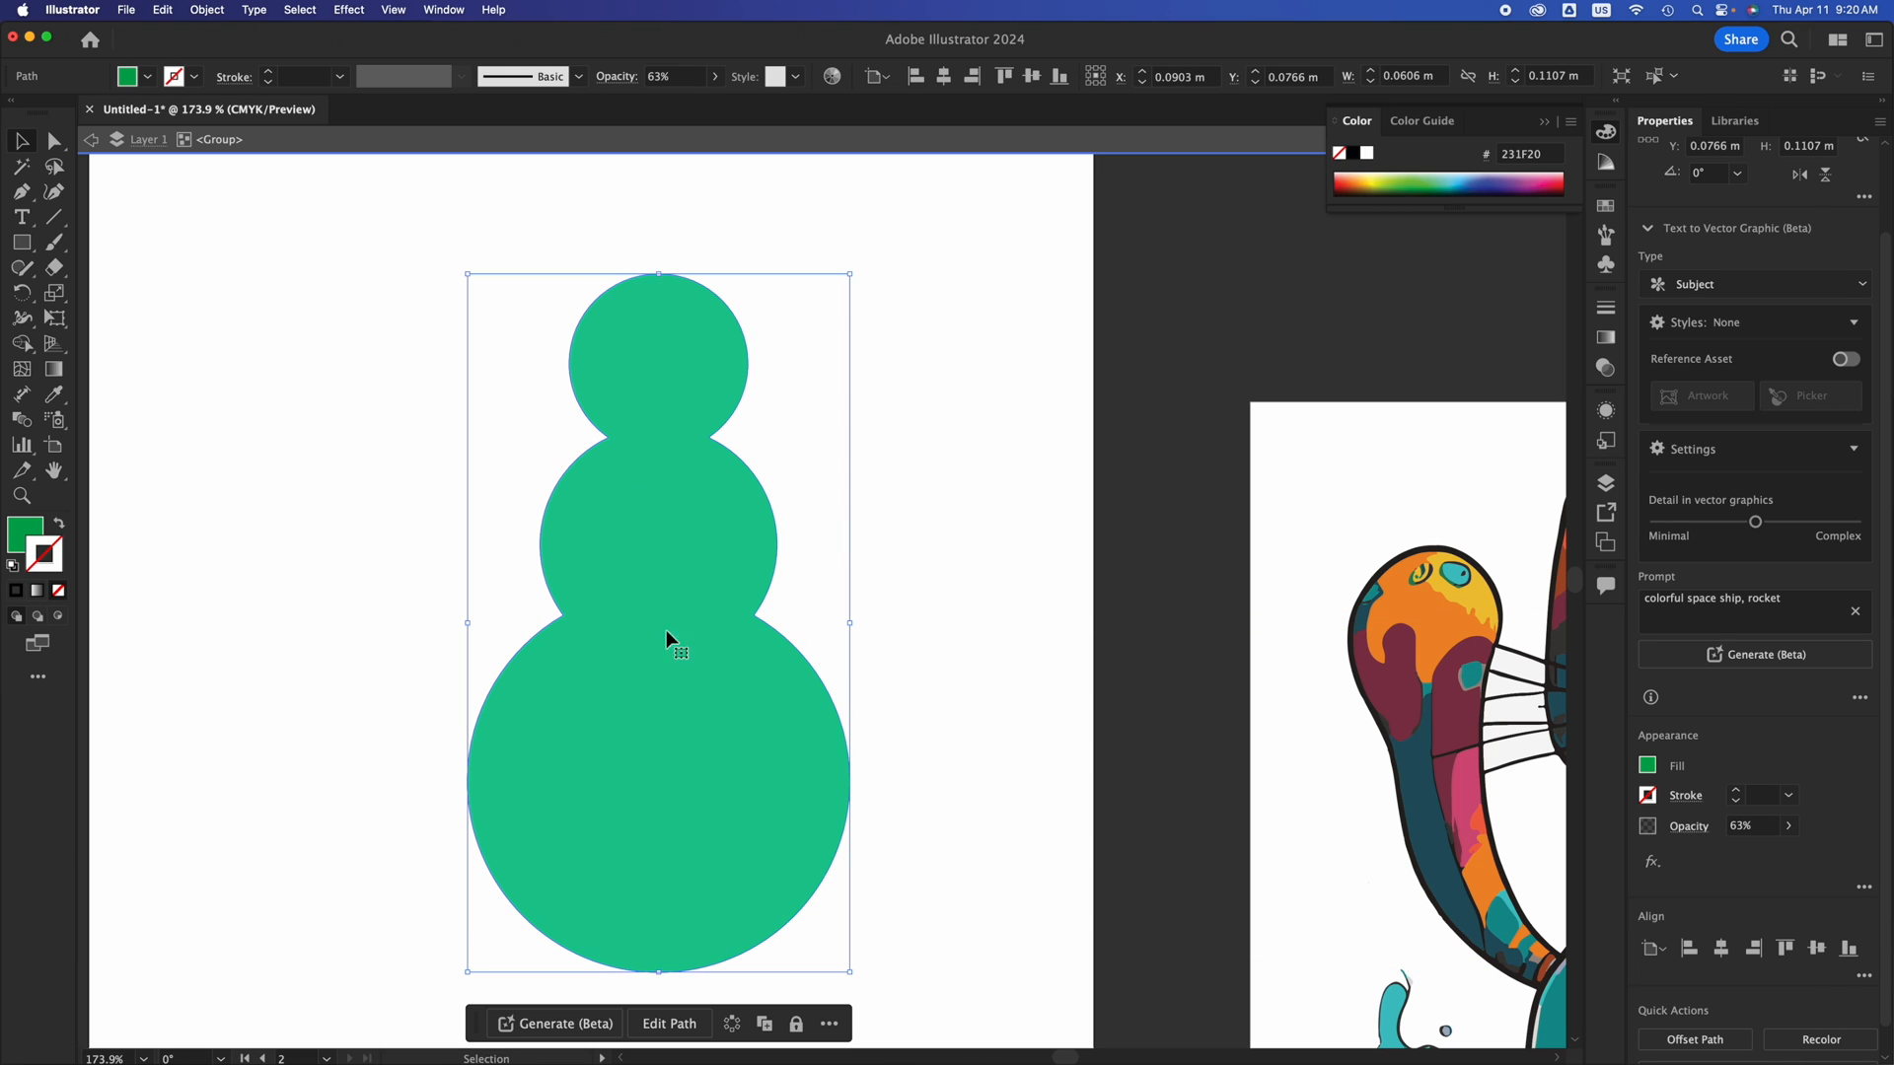
pyautogui.click(984, 573)
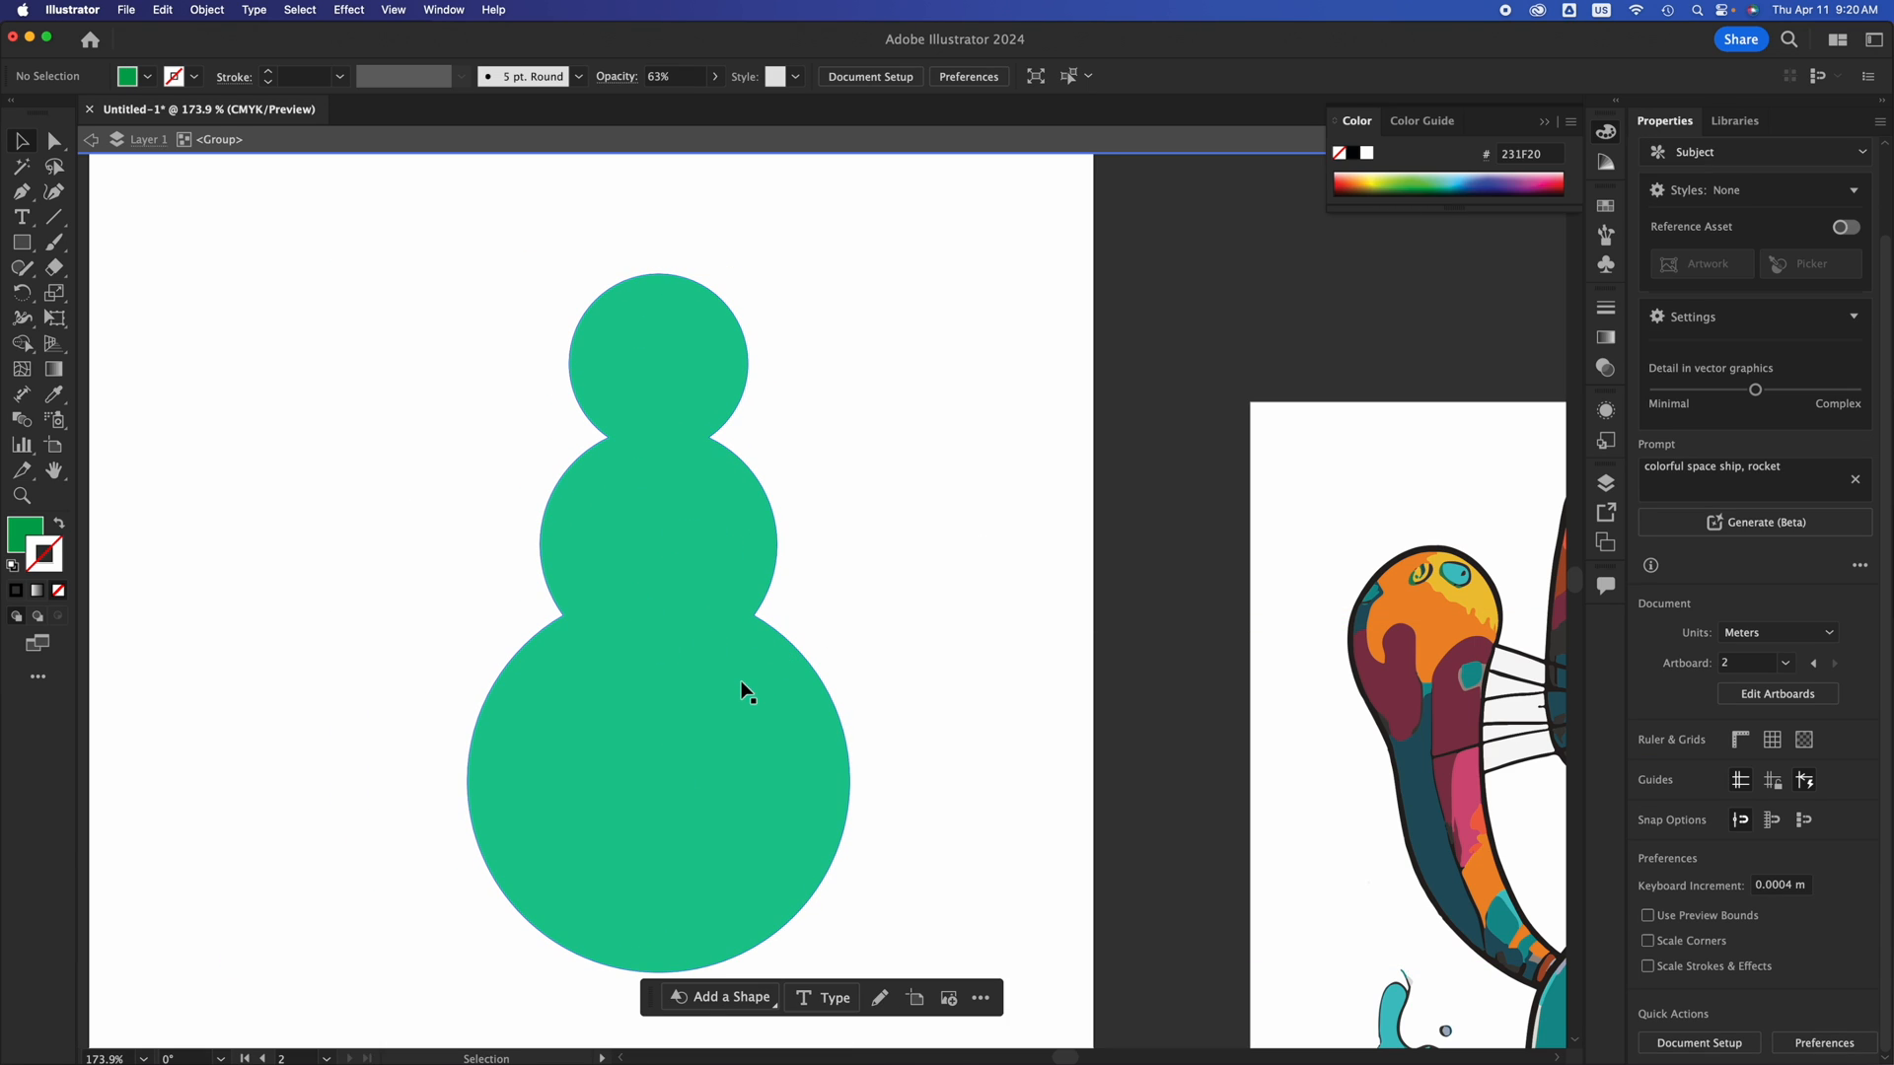
pyautogui.moveTo(747, 690); pyautogui.dragTo(682, 682)
pyautogui.click(819, 633)
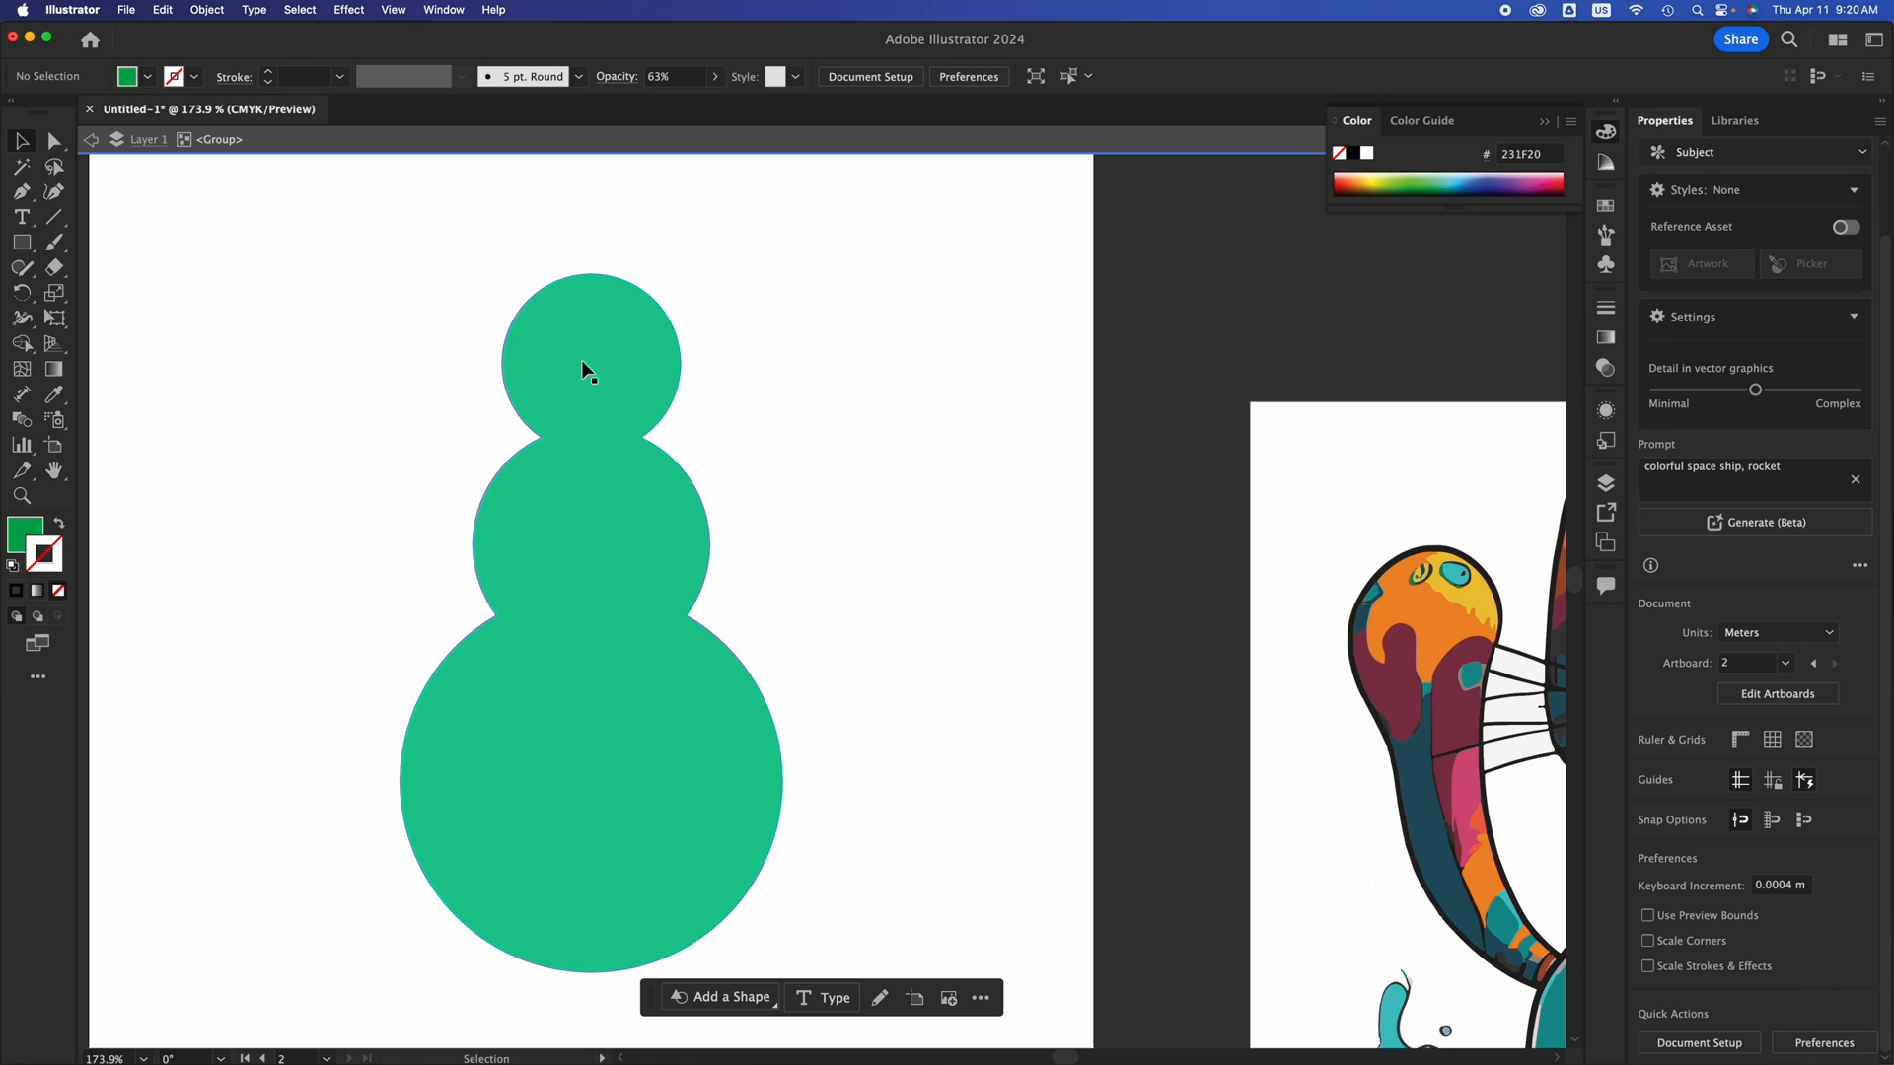
# Draw a small ellipse about 0.0193 m by 0.01 m with the Shaper tool beside the snowman's head.
pyautogui.click(22, 267)
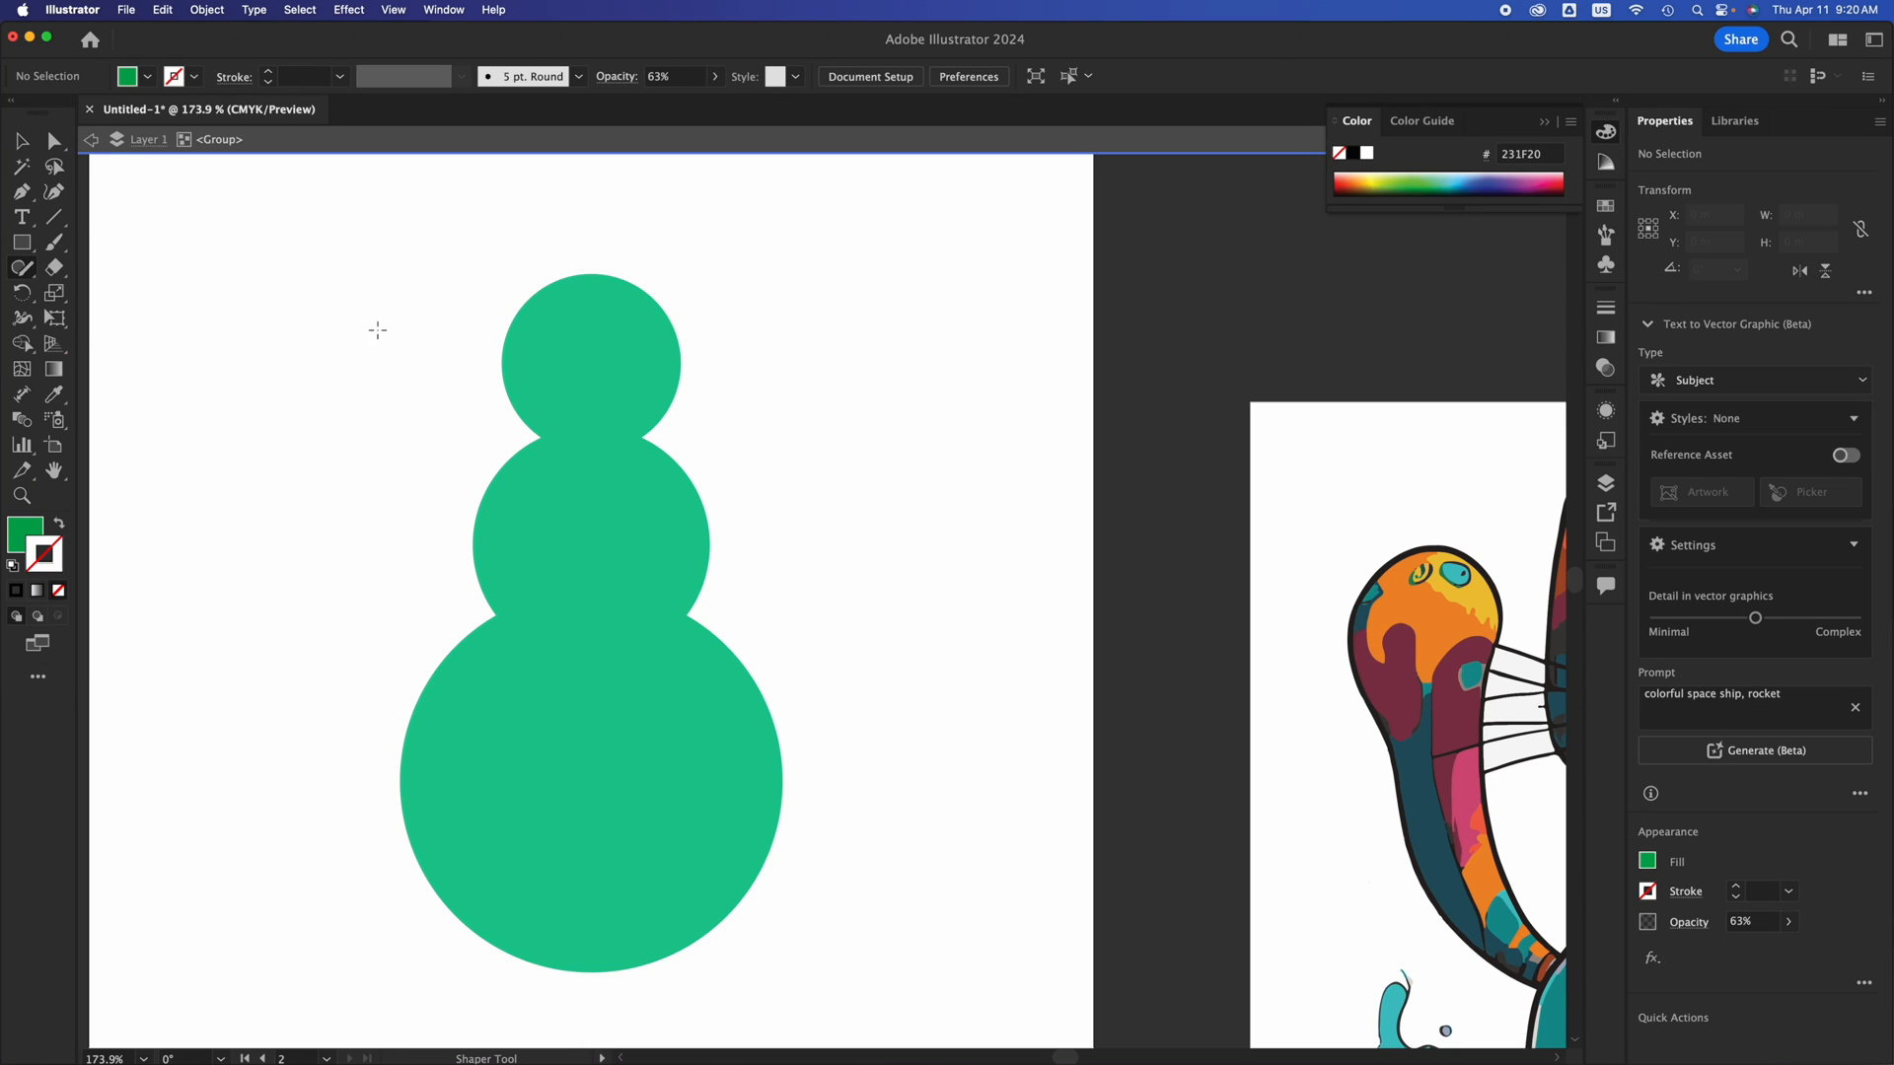
pyautogui.moveTo(333, 383); pyautogui.dragTo(425, 345)
pyautogui.click(21, 138)
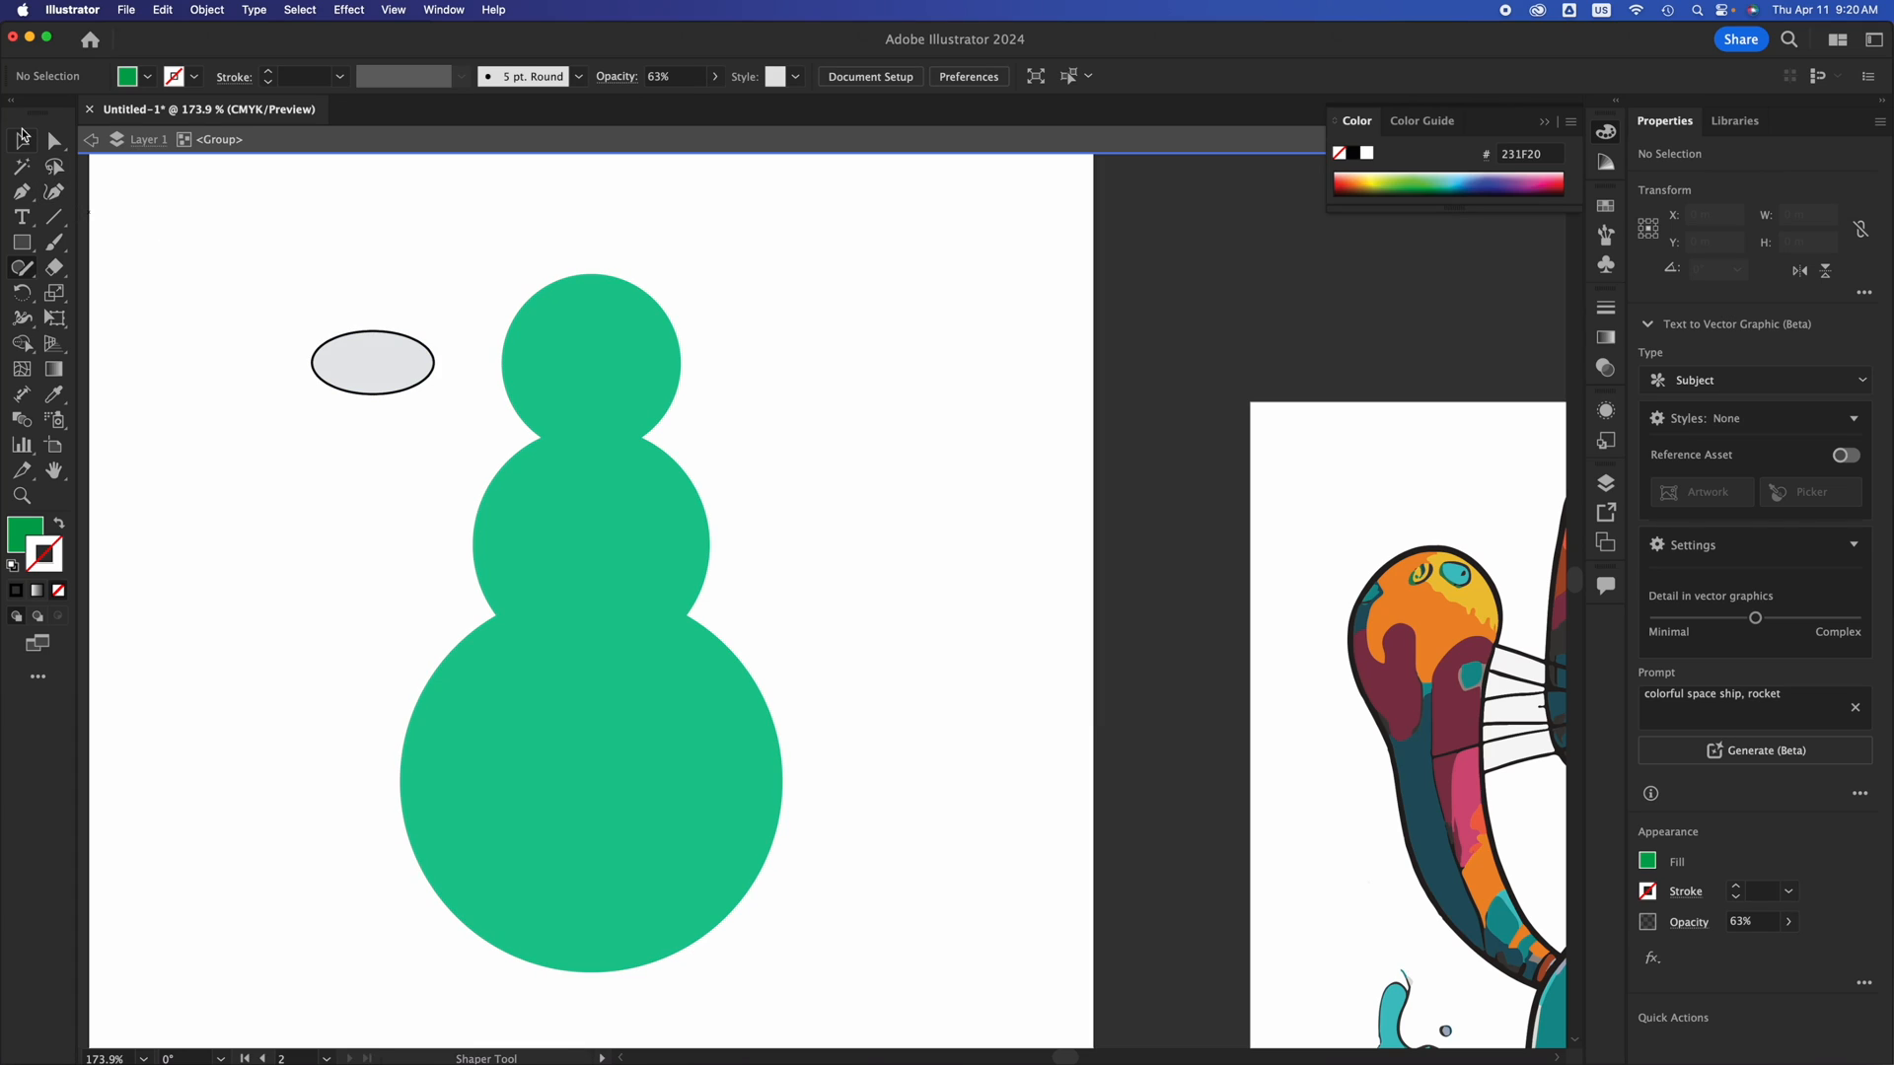
# Reshape the small ellipse into a circle about 0.012 m across and remove its stroke.
pyautogui.click(394, 357)
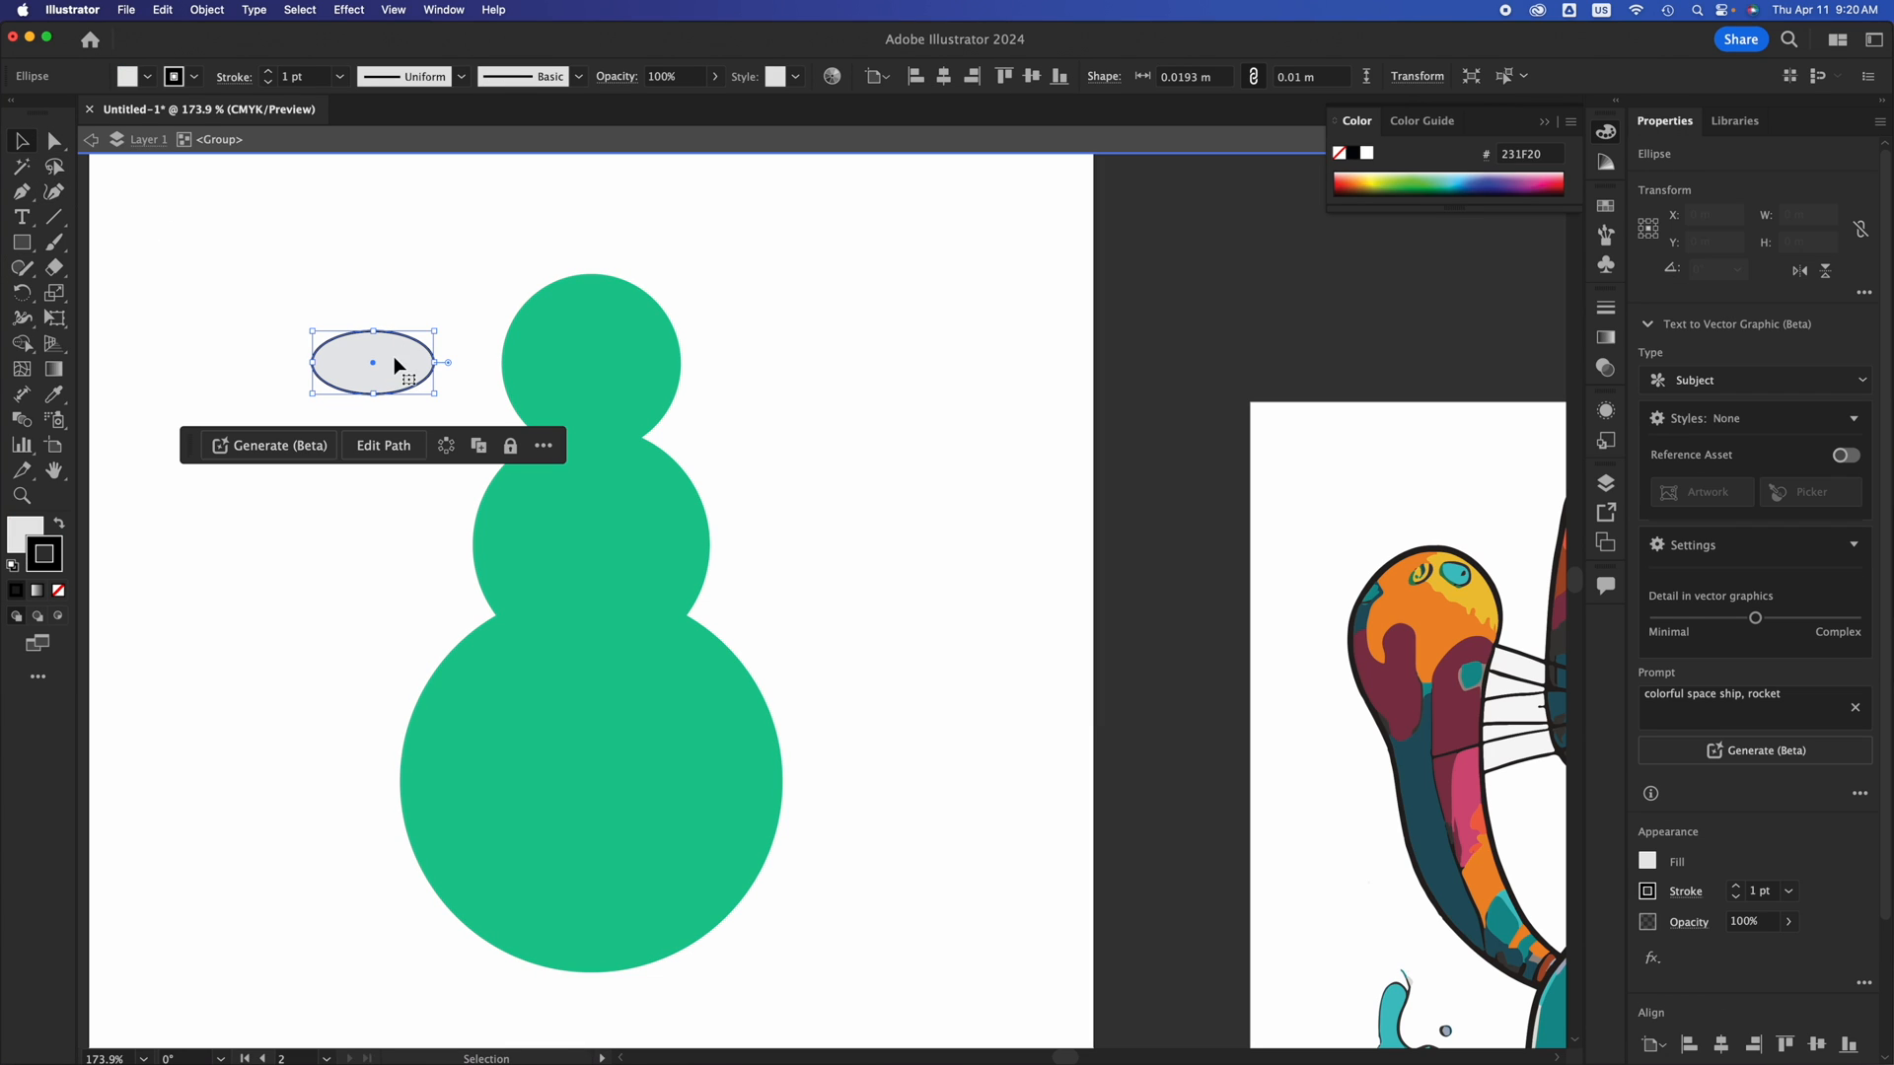
pyautogui.moveTo(434, 326); pyautogui.dragTo(388, 363)
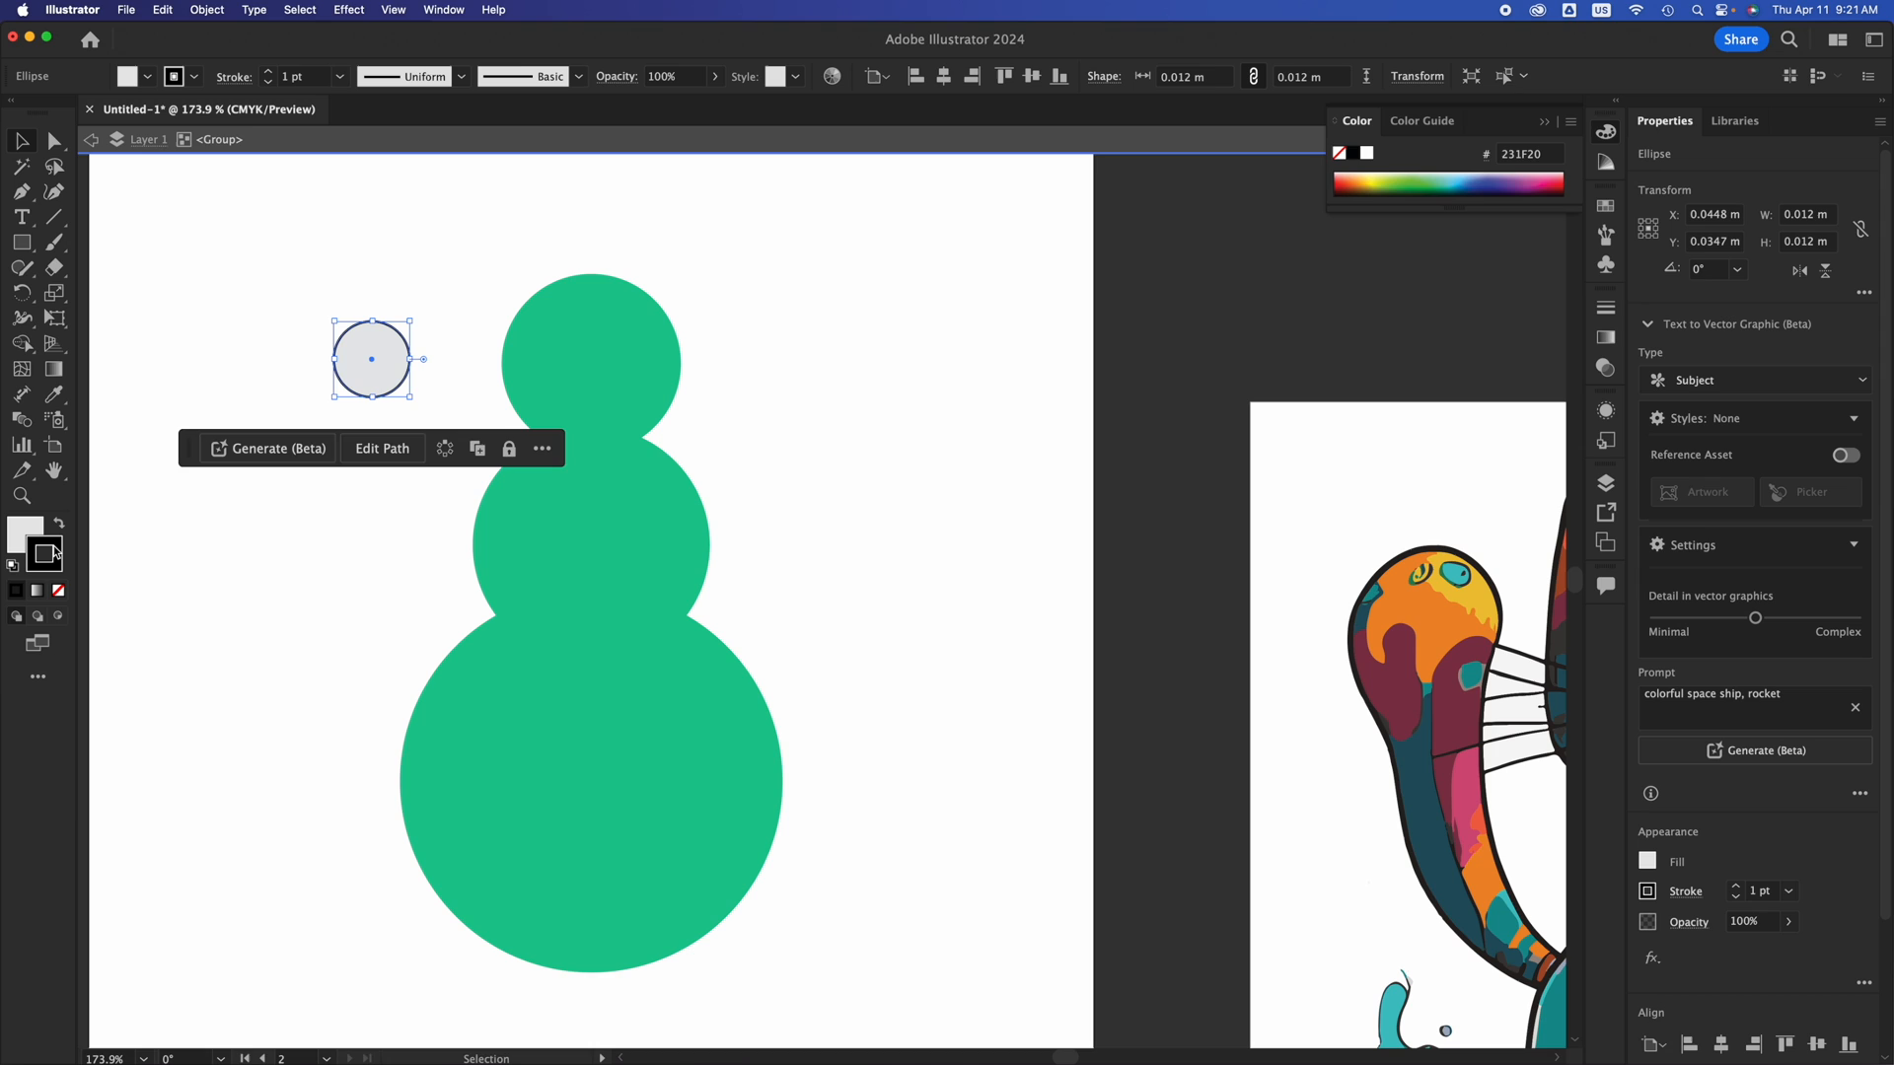
pyautogui.click(58, 593)
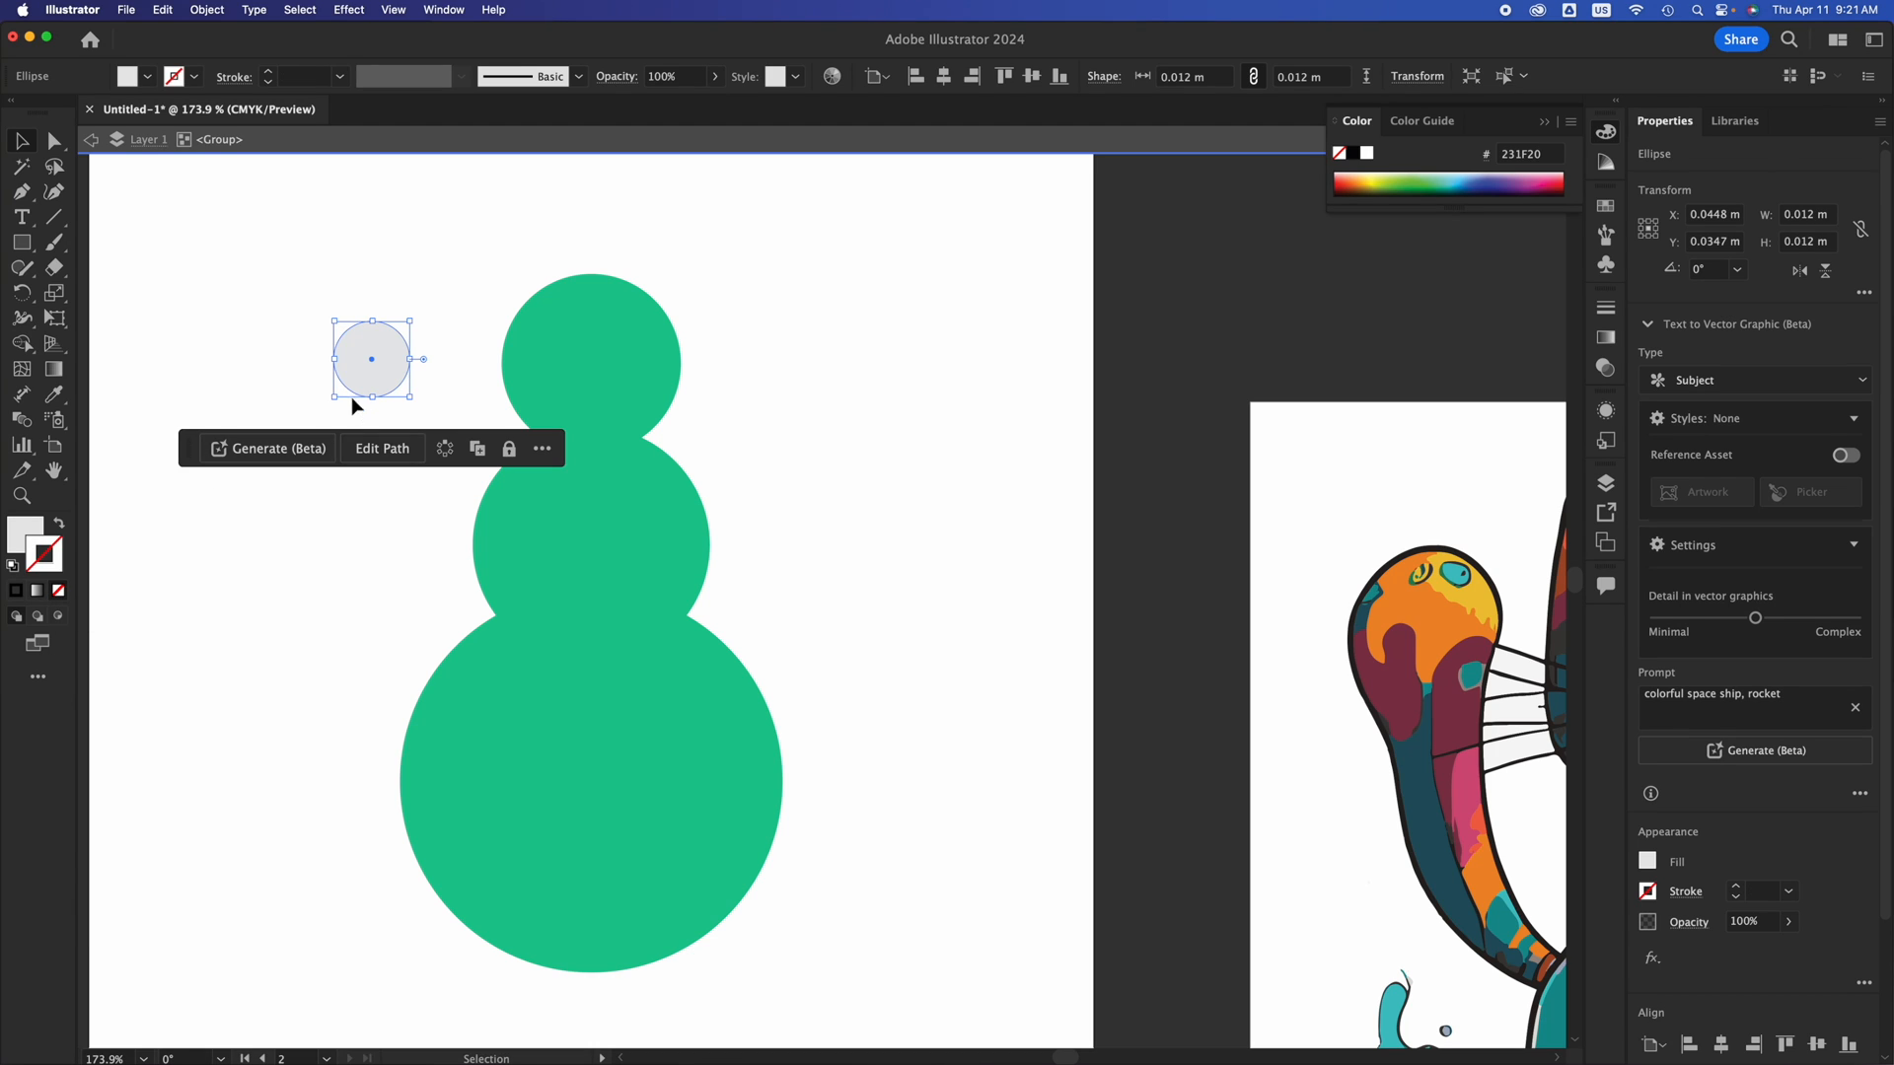
# Place the small circle on the snowman's head at about 0.007 m across and duplicate it alongside as a second eye.
pyautogui.moveTo(380, 368); pyautogui.dragTo(572, 316)
pyautogui.scroll(5, 572, 315)
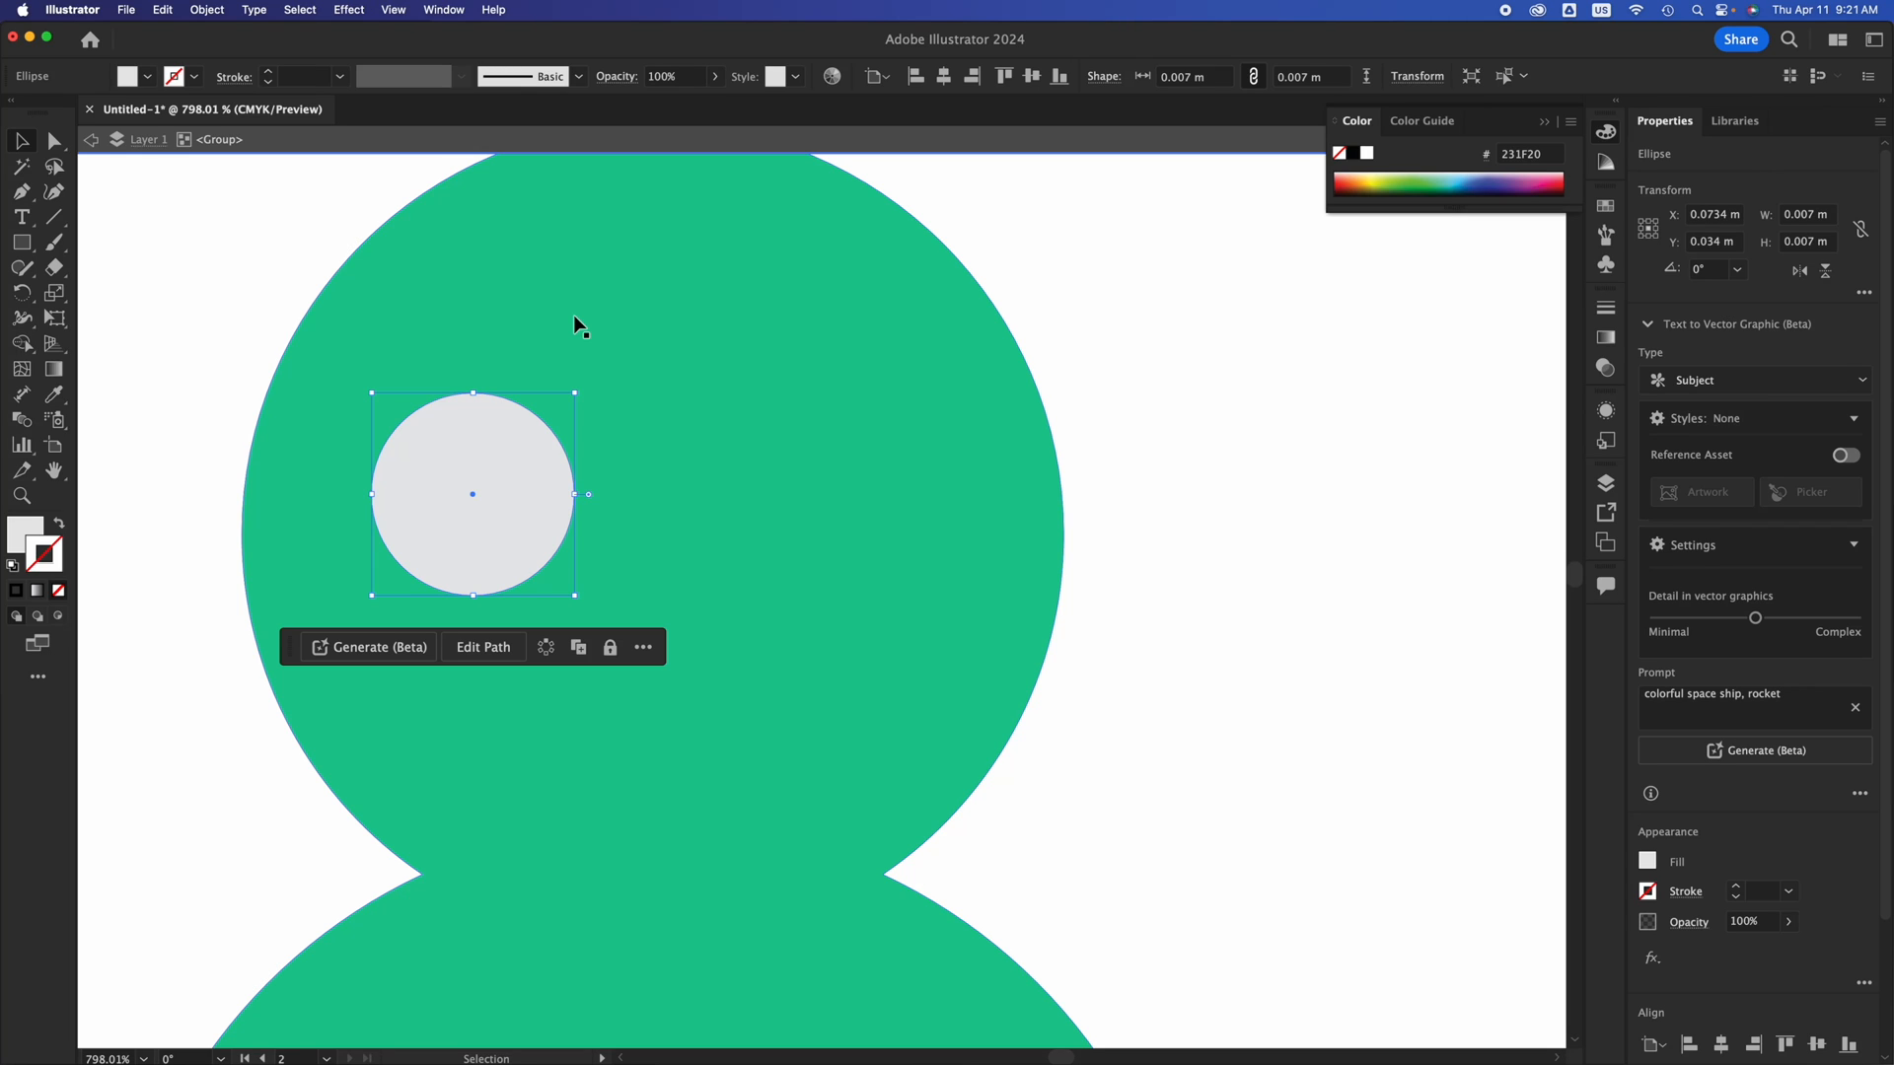
pyautogui.moveTo(524, 452); pyautogui.dragTo(807, 405)
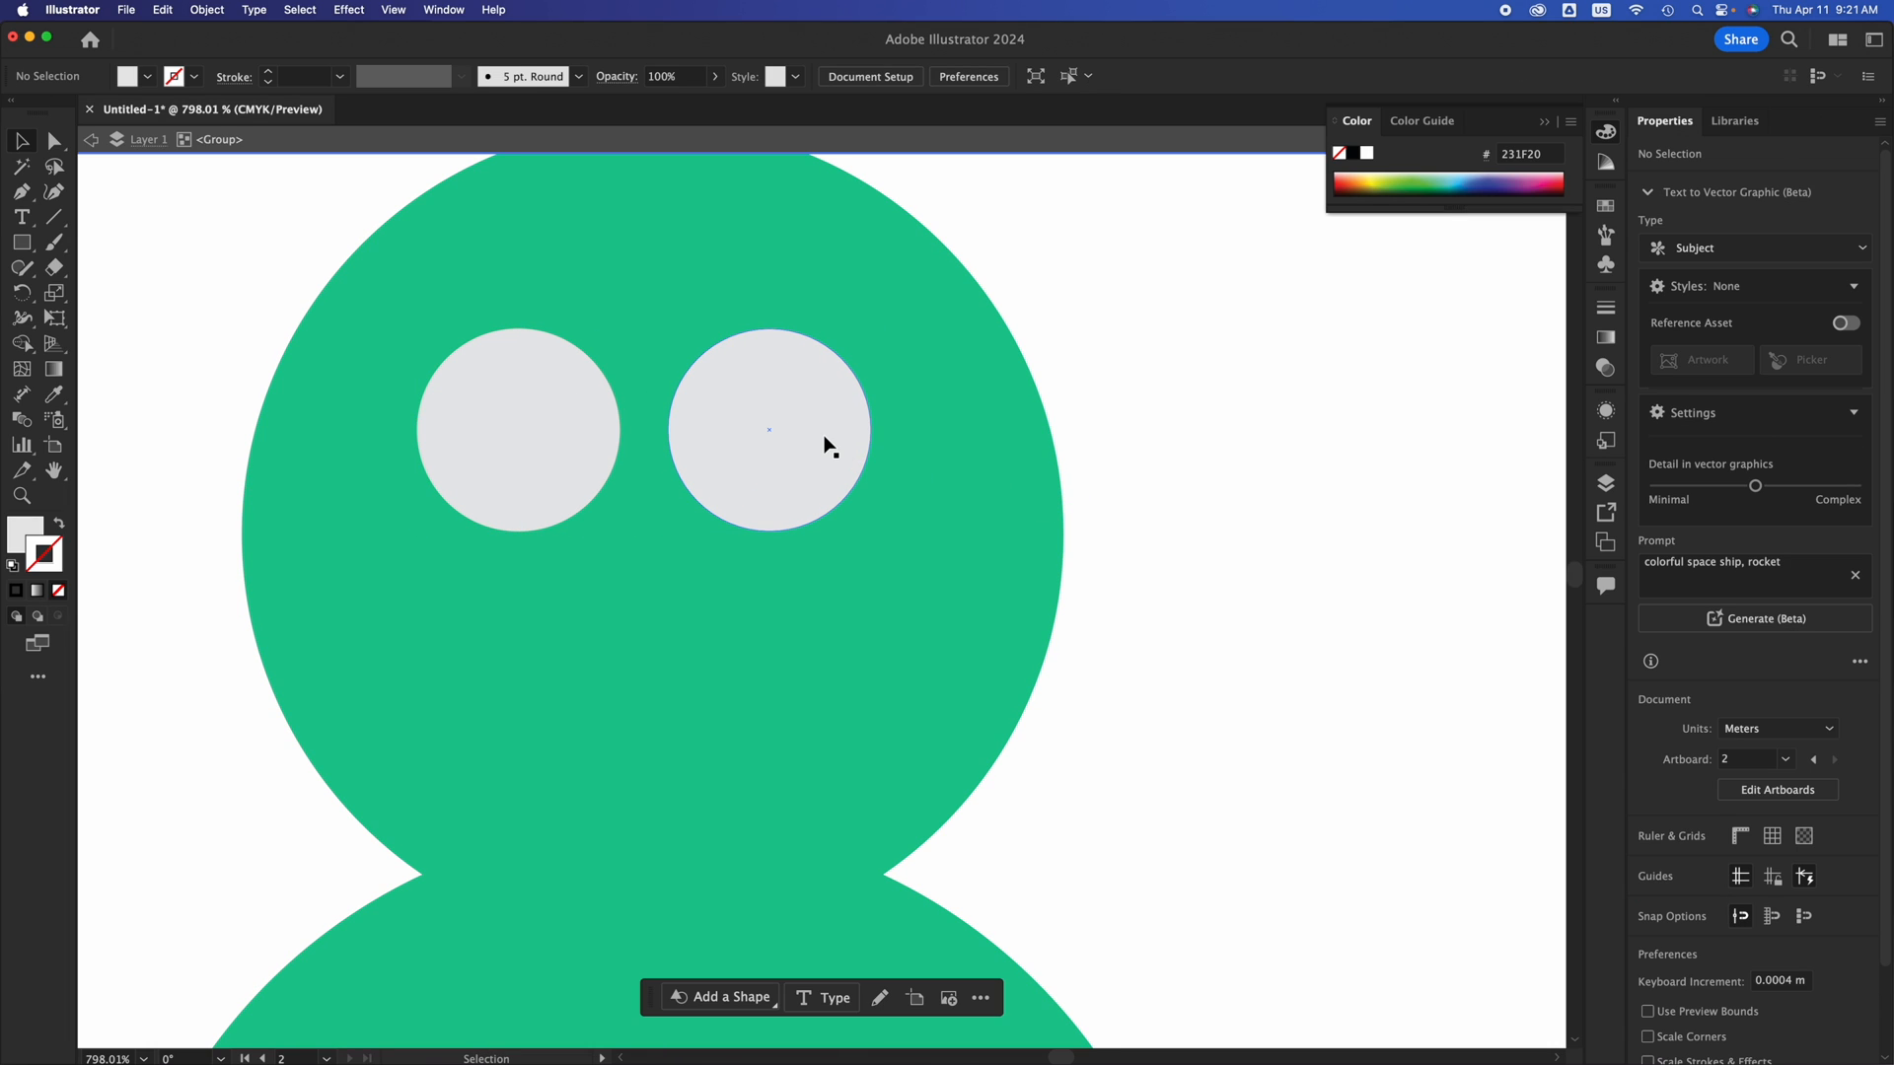
# Group the two eye circles on the snowman's head.
pyautogui.click(950, 524)
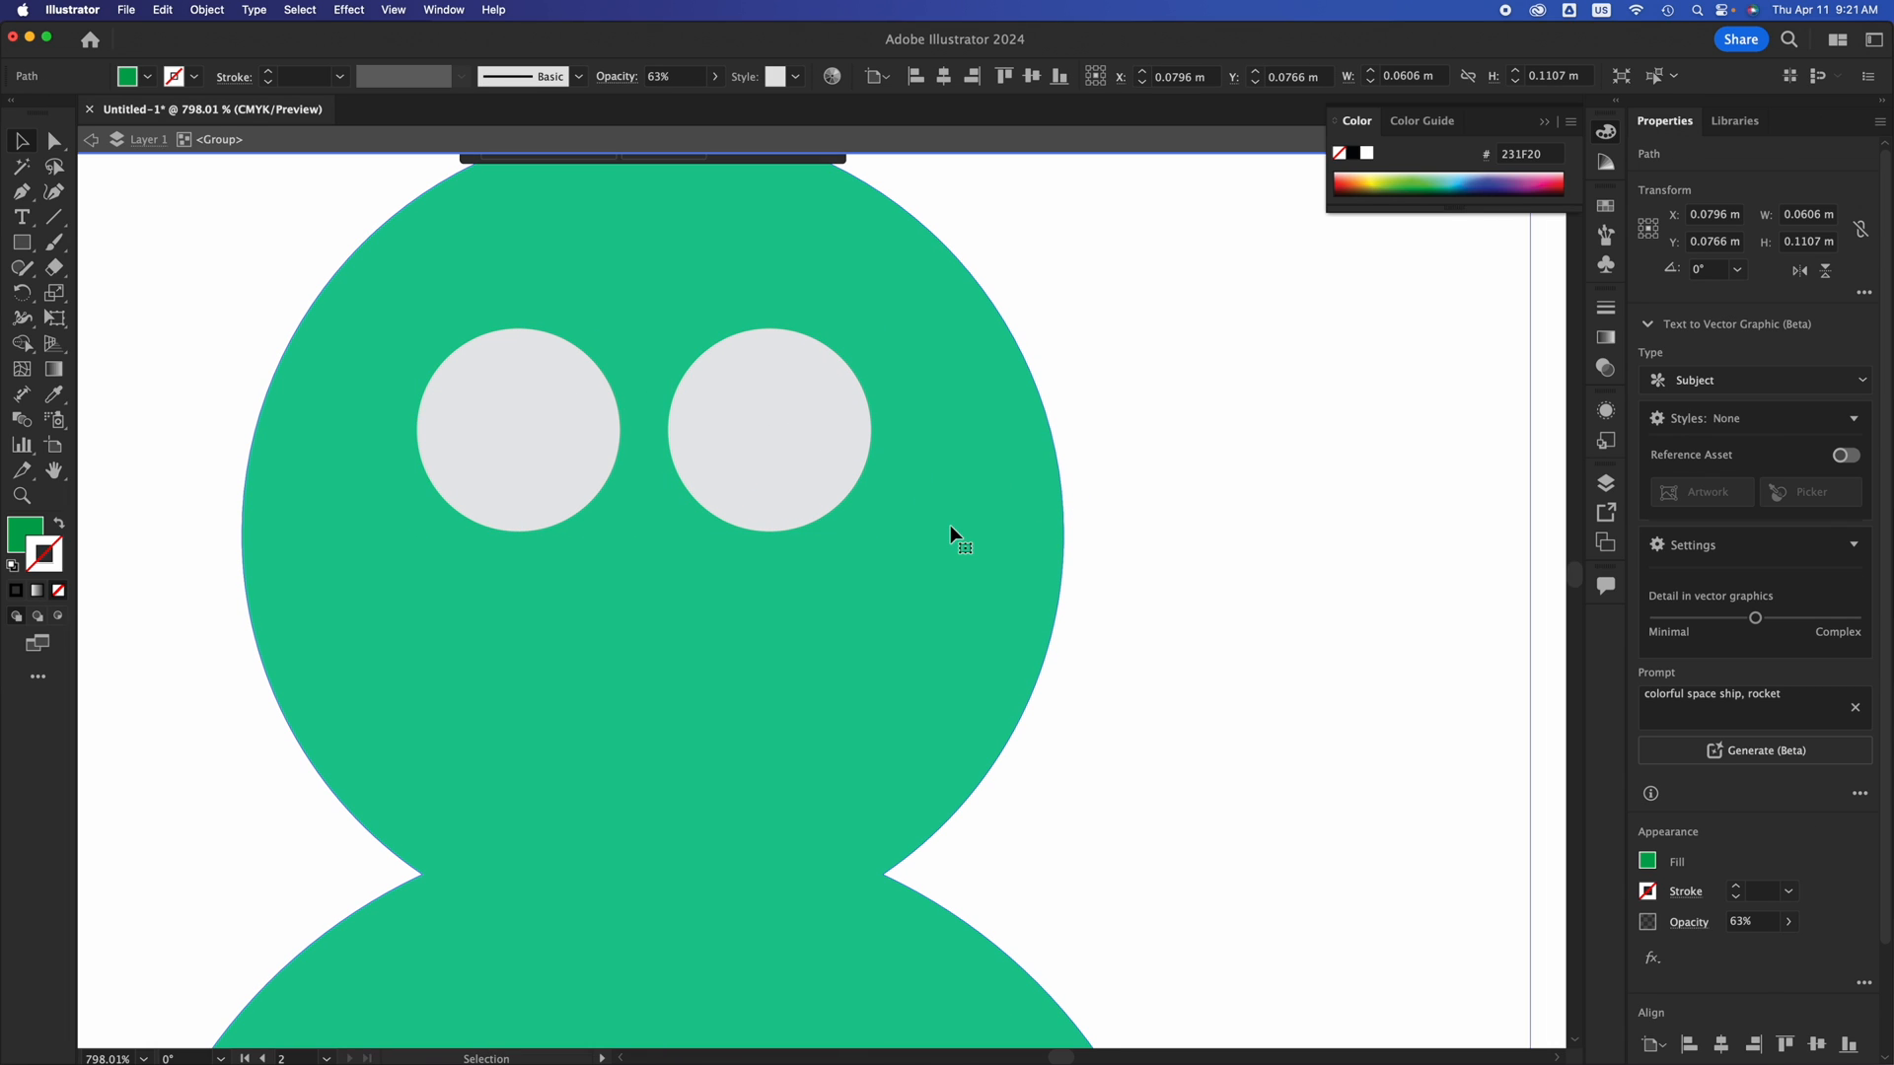
pyautogui.click(786, 453)
pyautogui.click(834, 462)
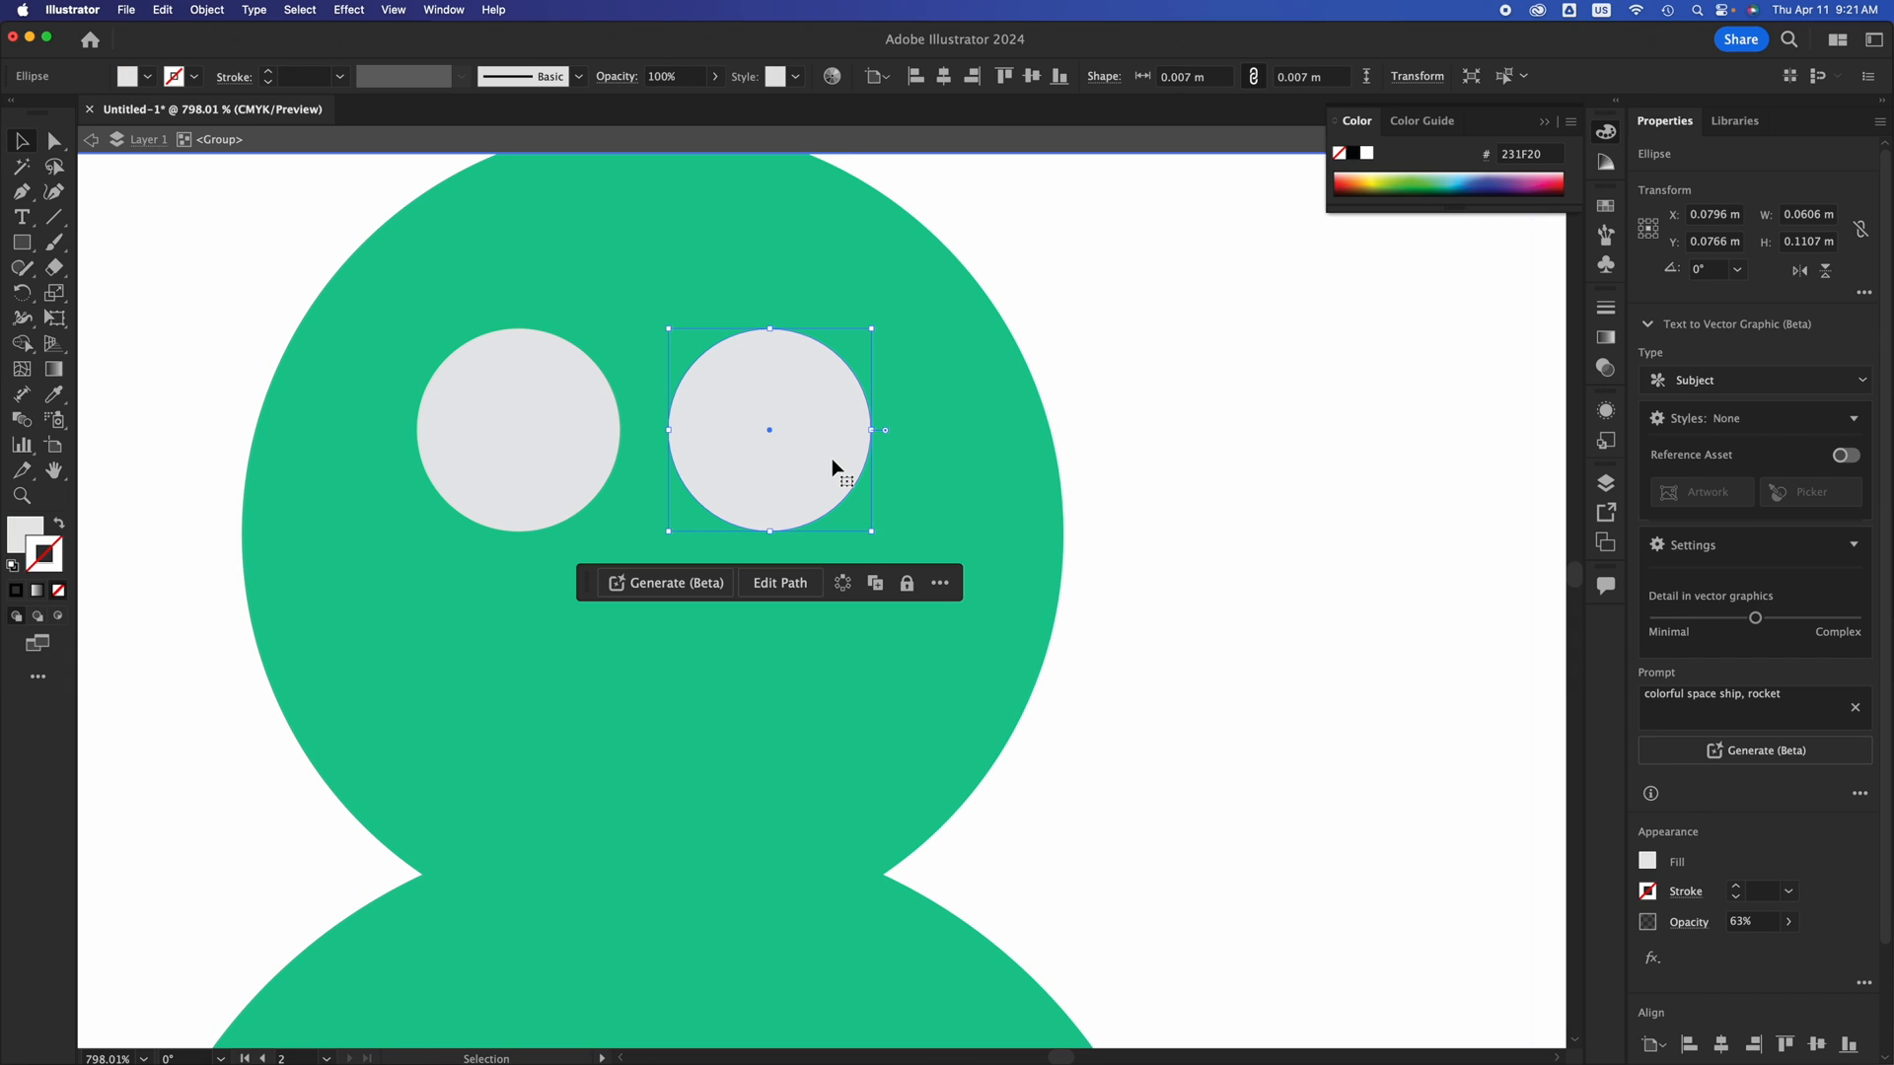
pyautogui.keyDown('shift'); pyautogui.click(594, 474); pyautogui.keyUp('shift')
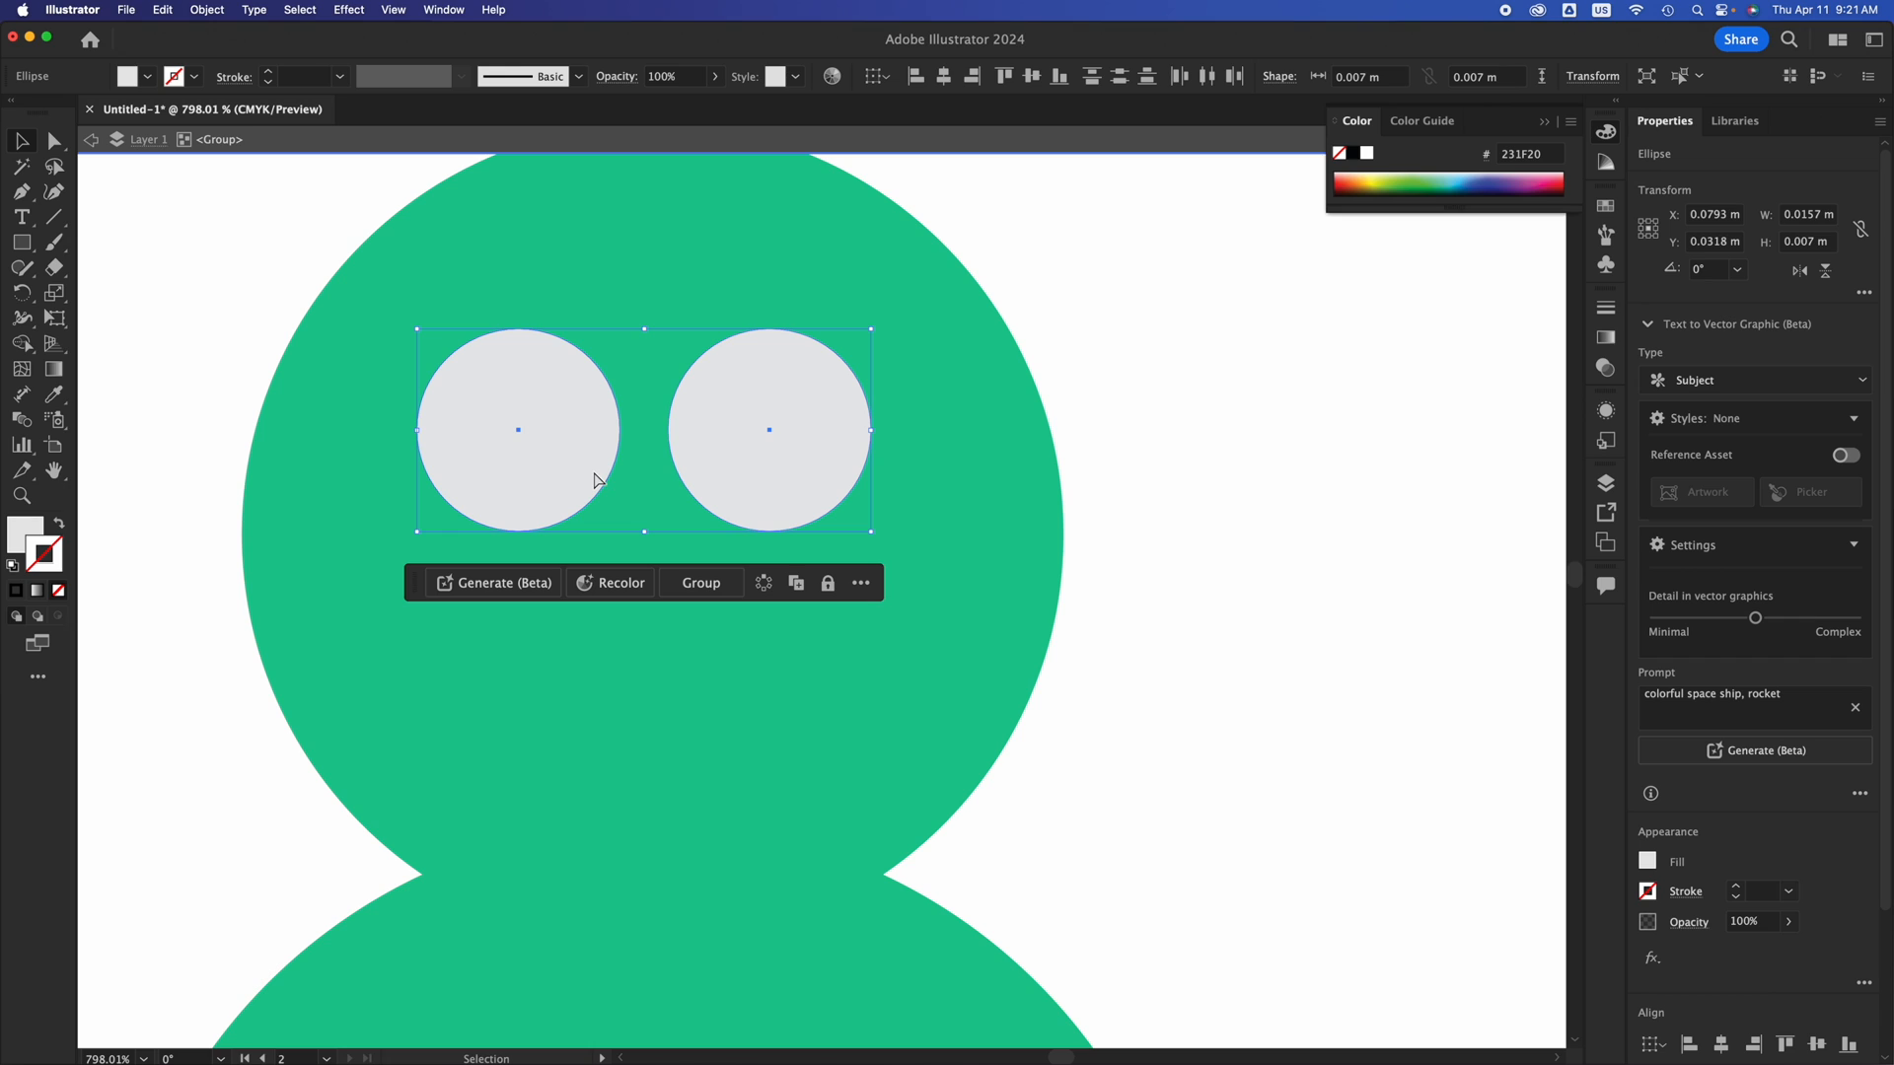
pyautogui.press('super+g')
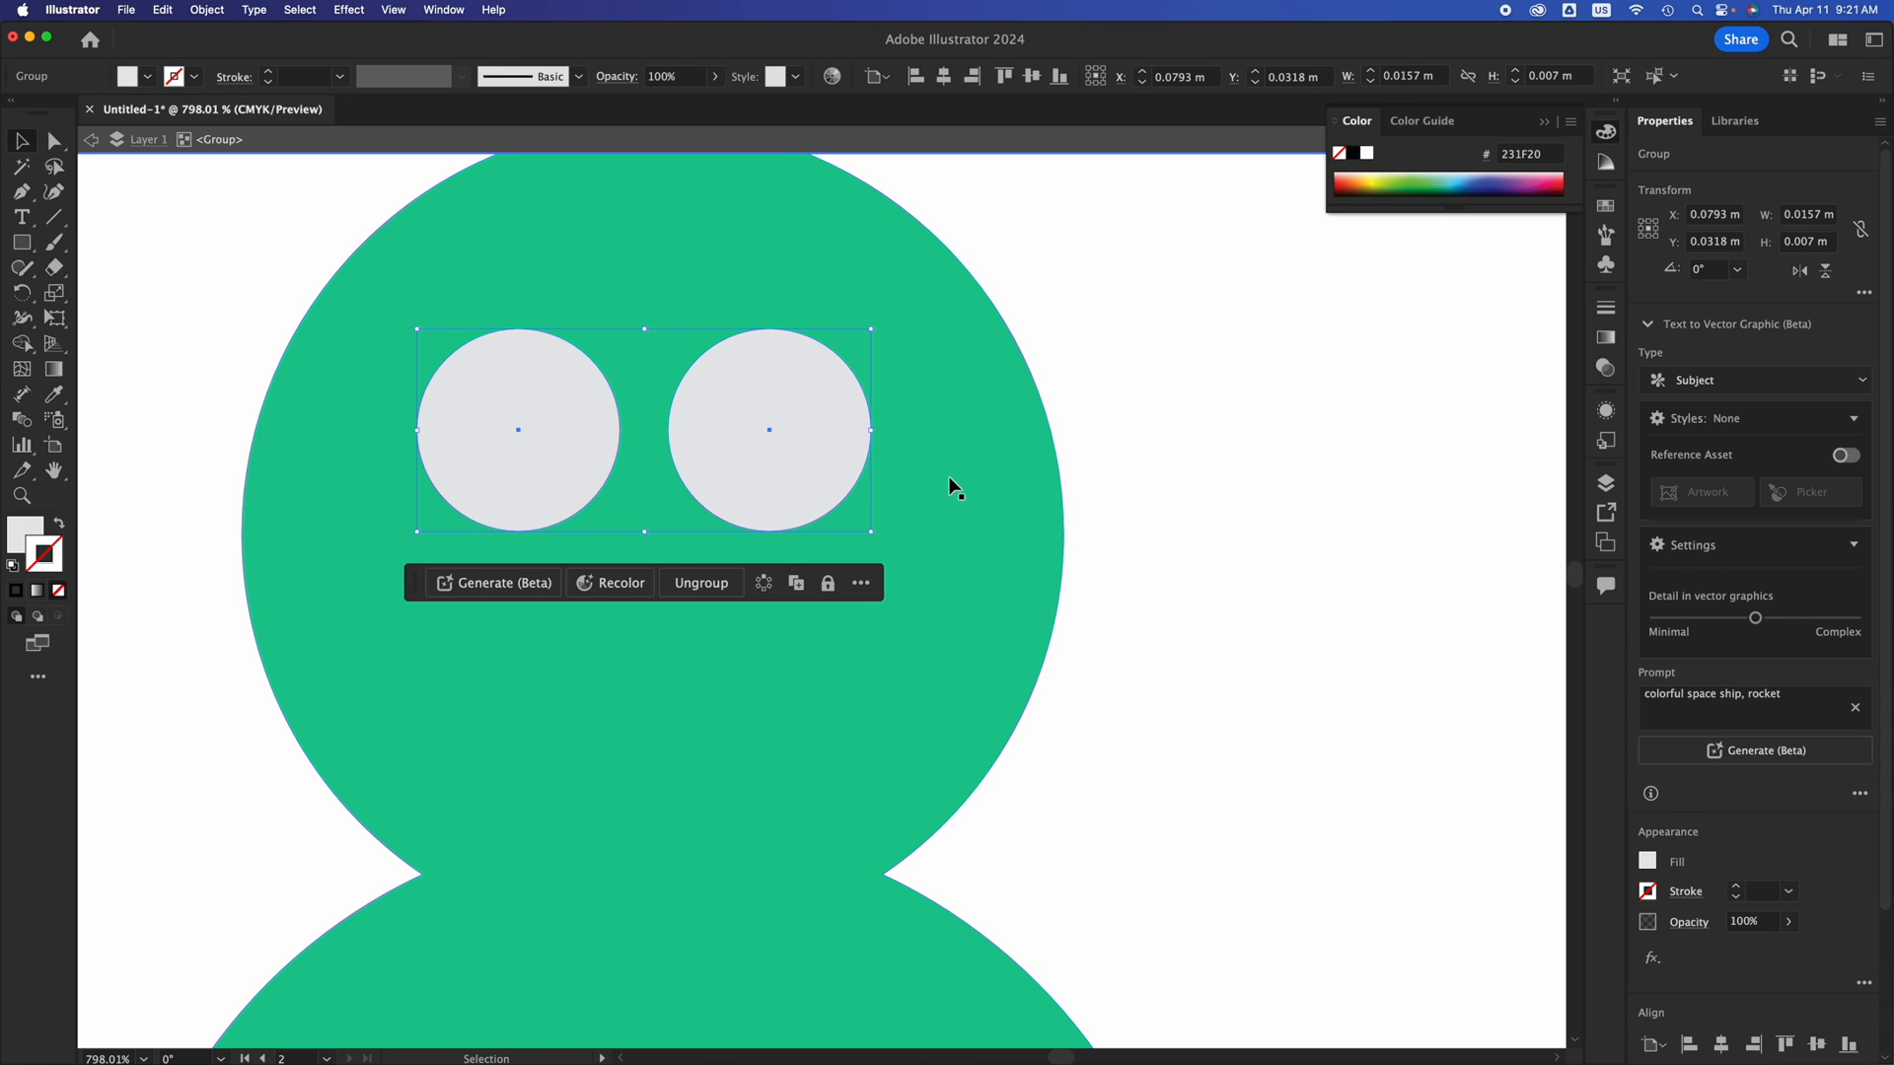
# Cut the grouped eye circles out of the snowman shape with Pathfinder Minus Front and deselect the result.
pyautogui.click(1022, 495)
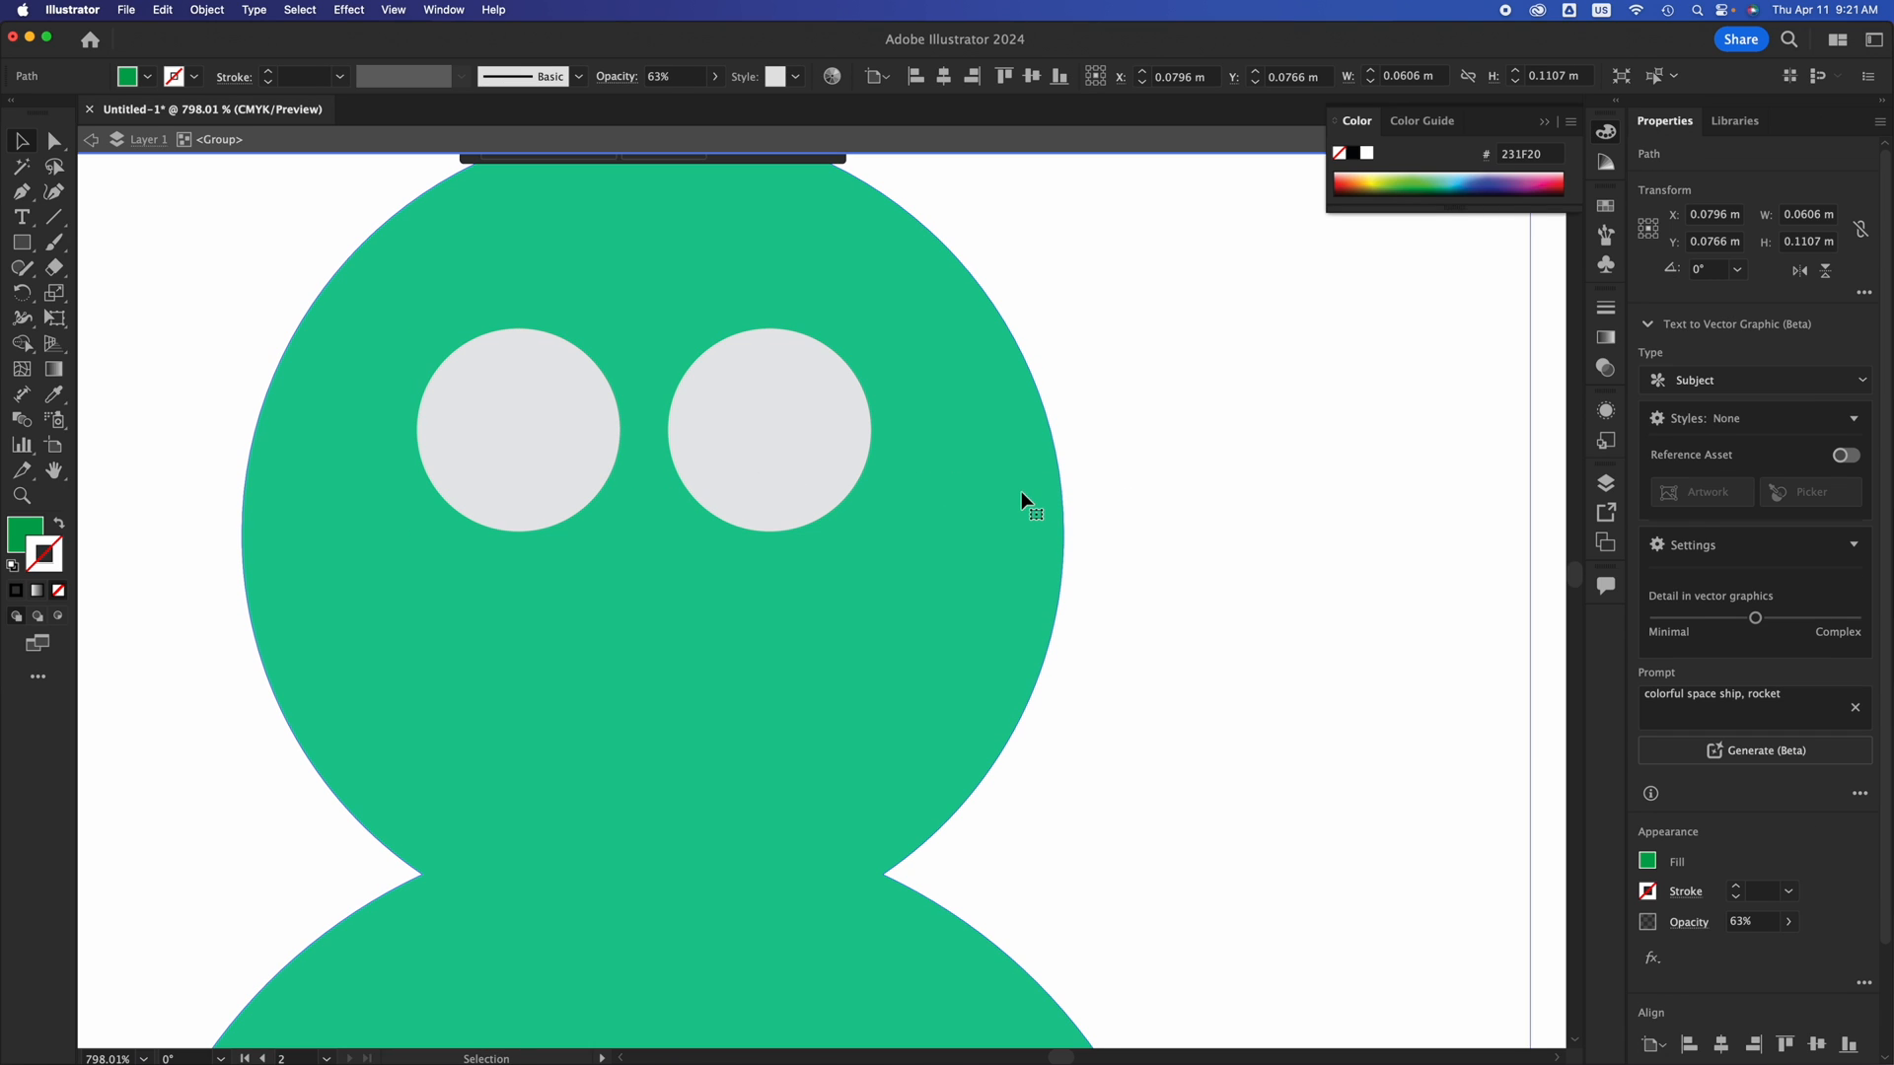
pyautogui.keyDown('shift'); pyautogui.click(775, 424); pyautogui.keyUp('shift')
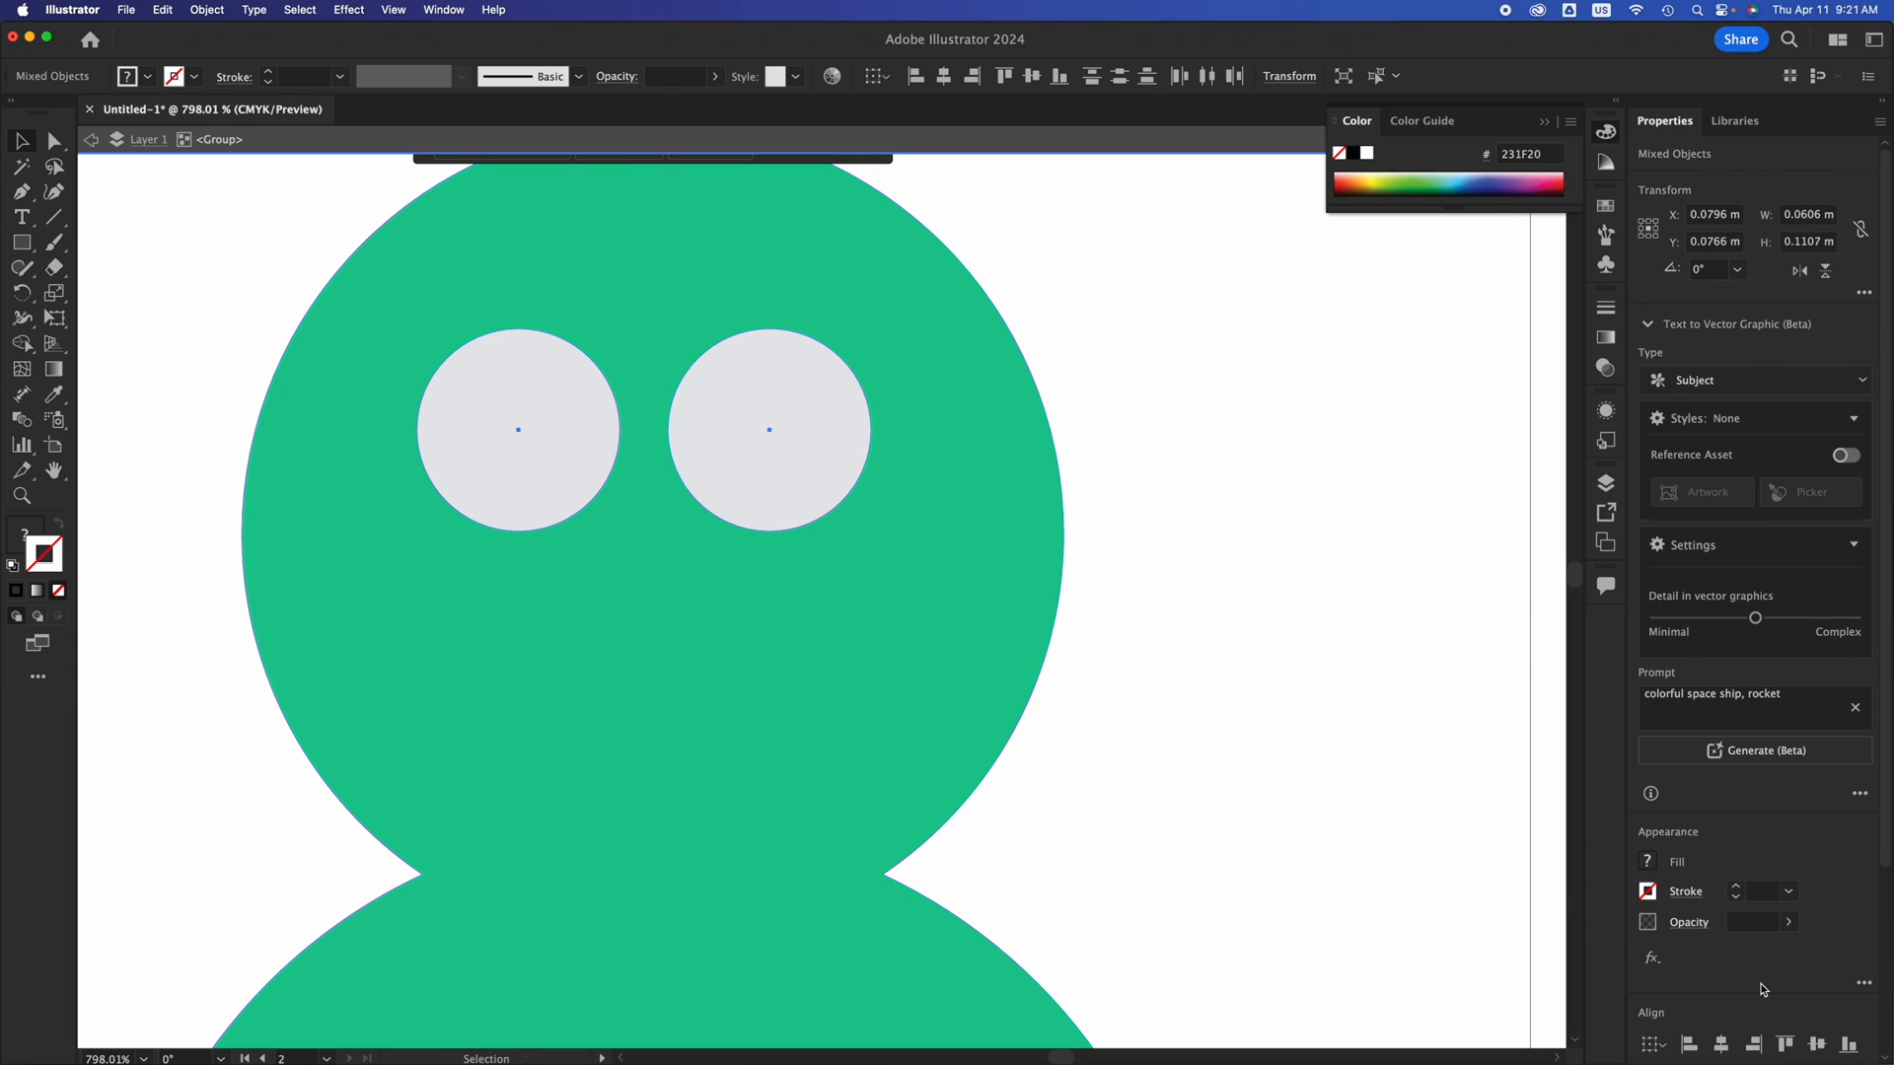
pyautogui.scroll(-5, 1763, 990)
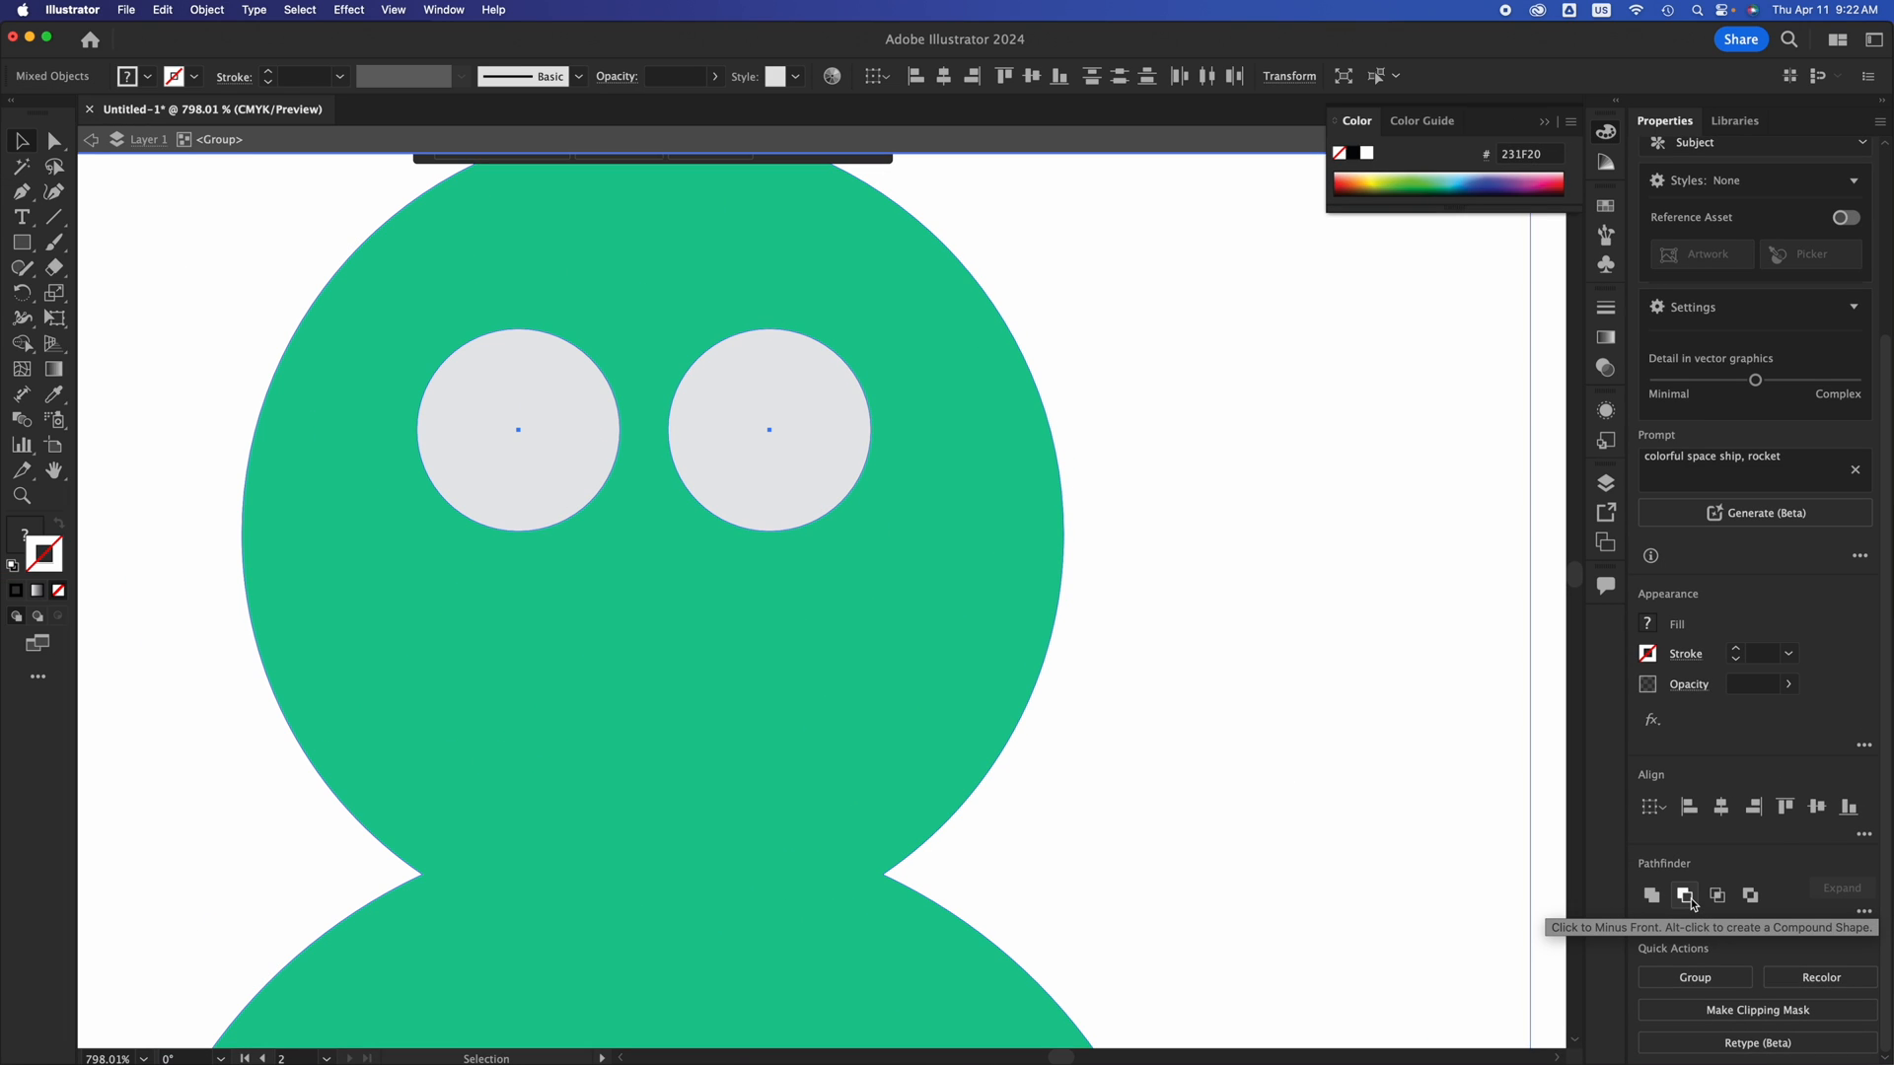
pyautogui.click(1685, 897)
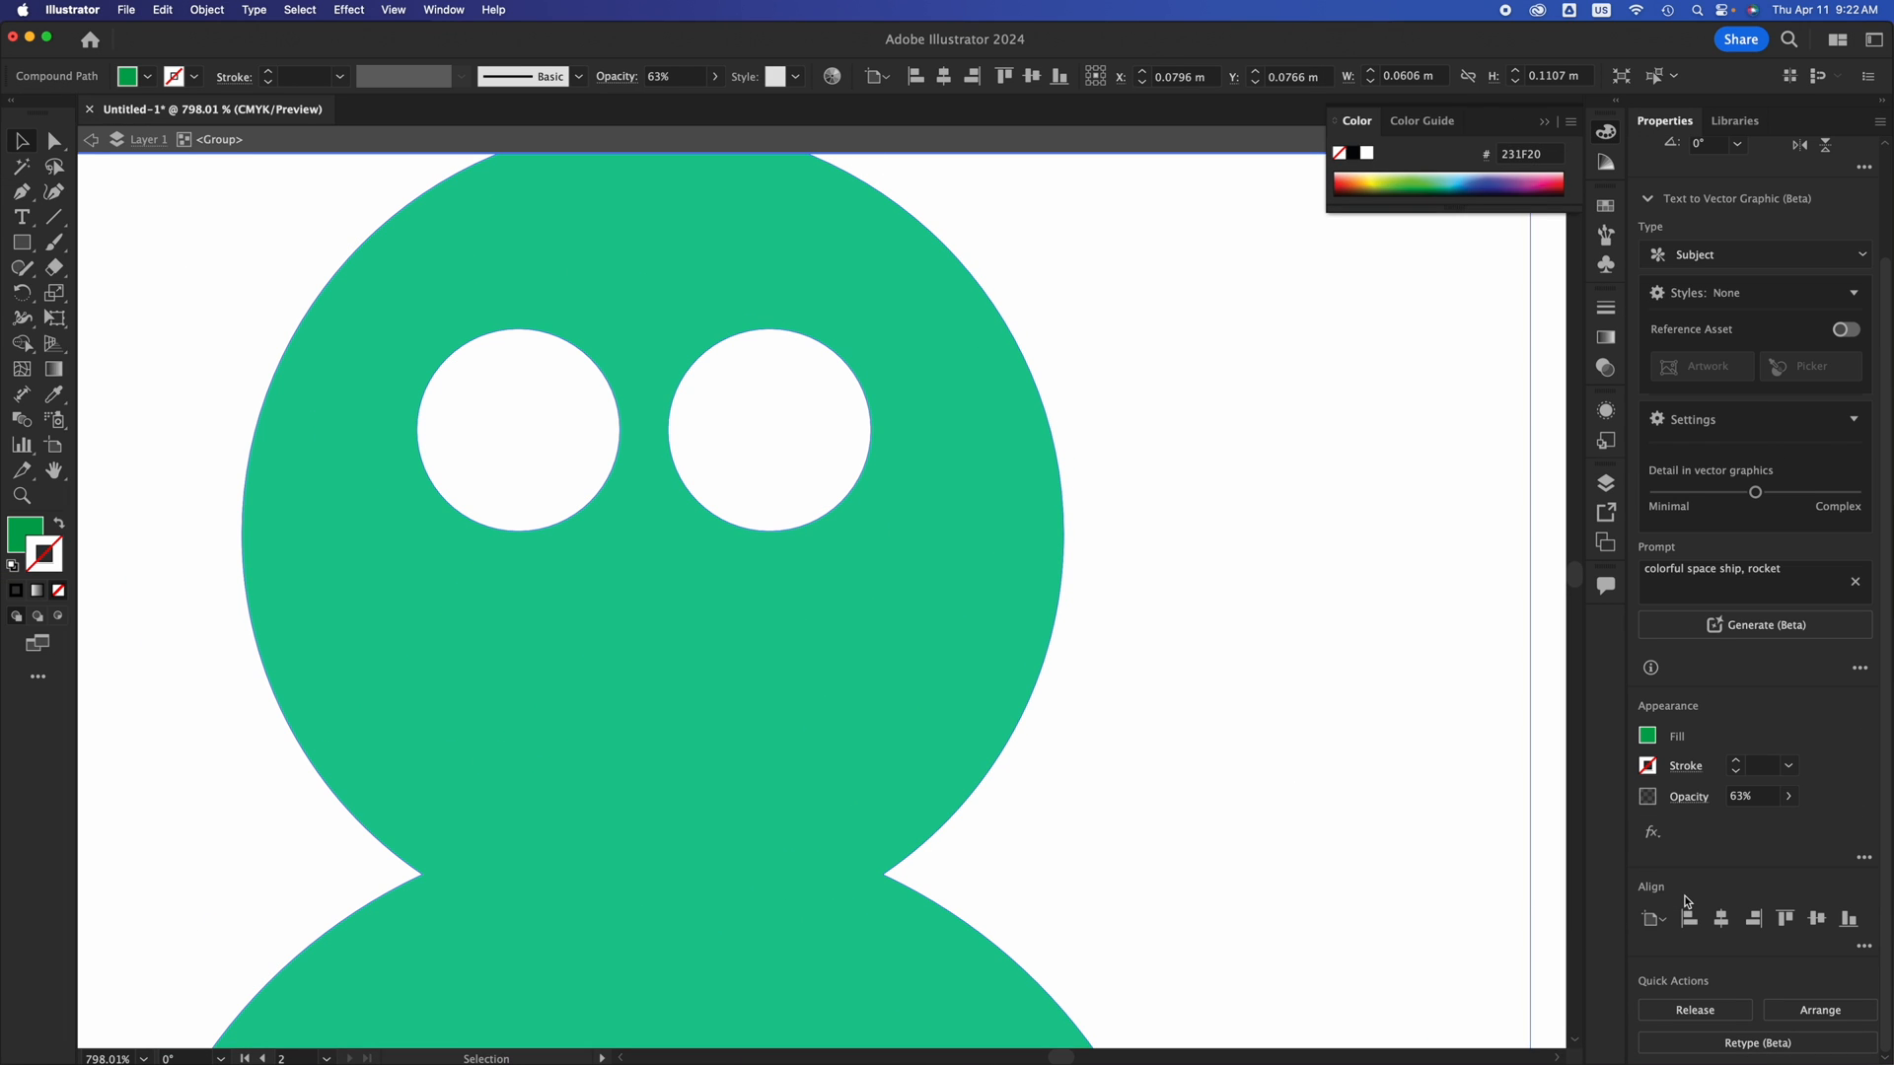
pyautogui.click(1536, 695)
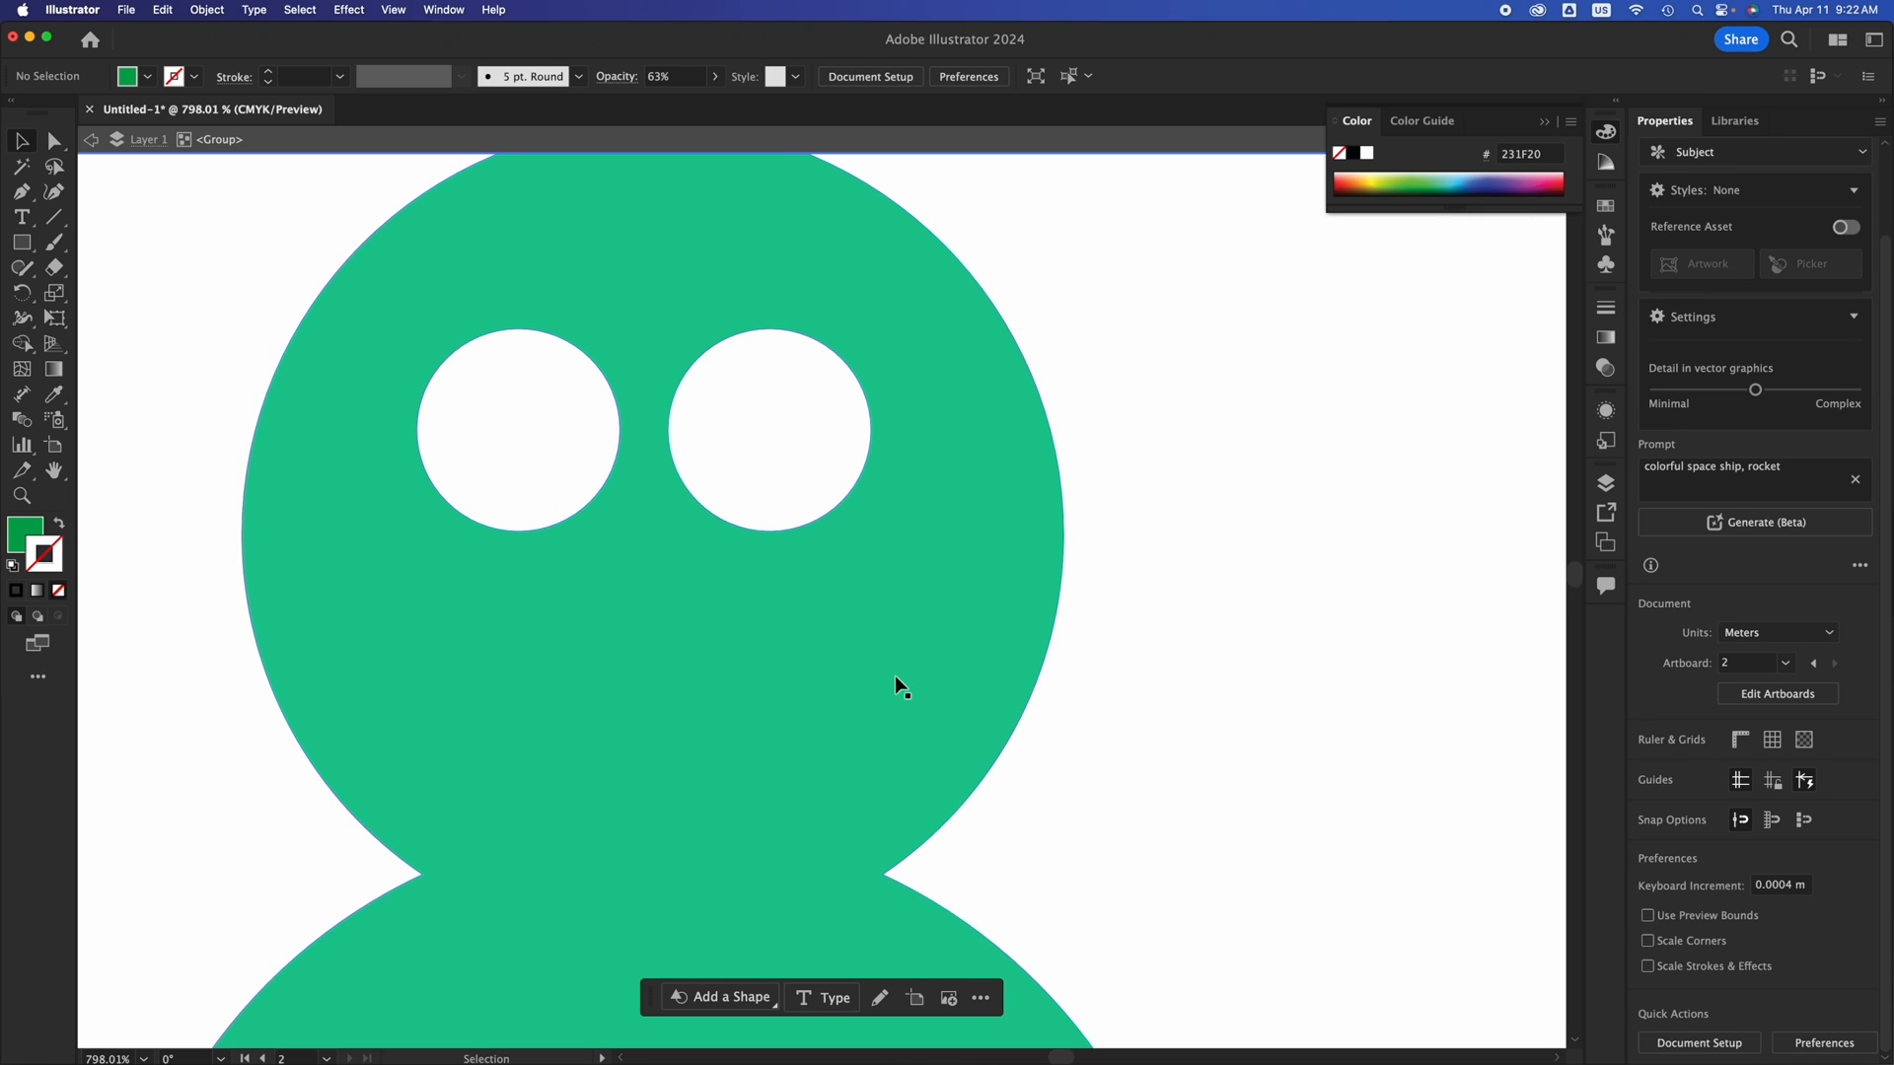
# Shift the snowman with its cut-out eyes slightly on the artboard and deselect it.
pyautogui.scroll(-6, 895, 677)
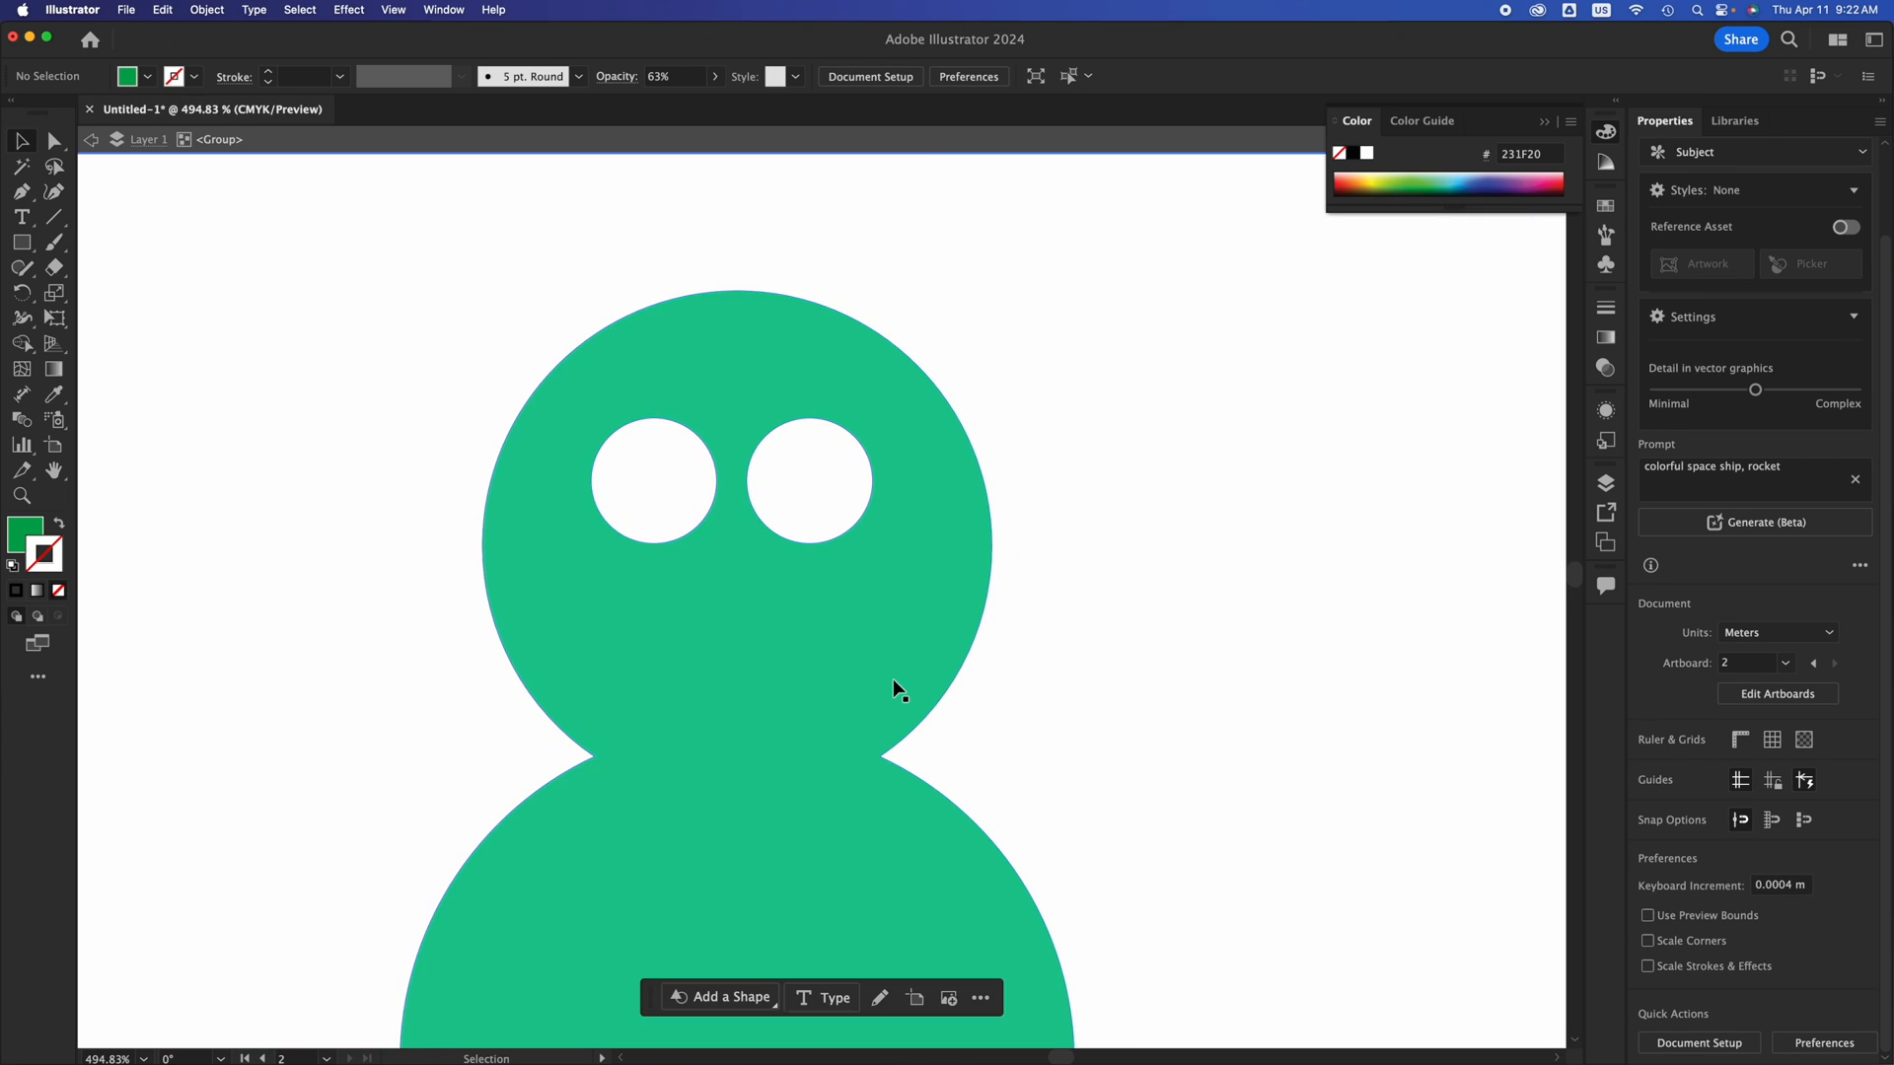
pyautogui.scroll(-3, 836, 607)
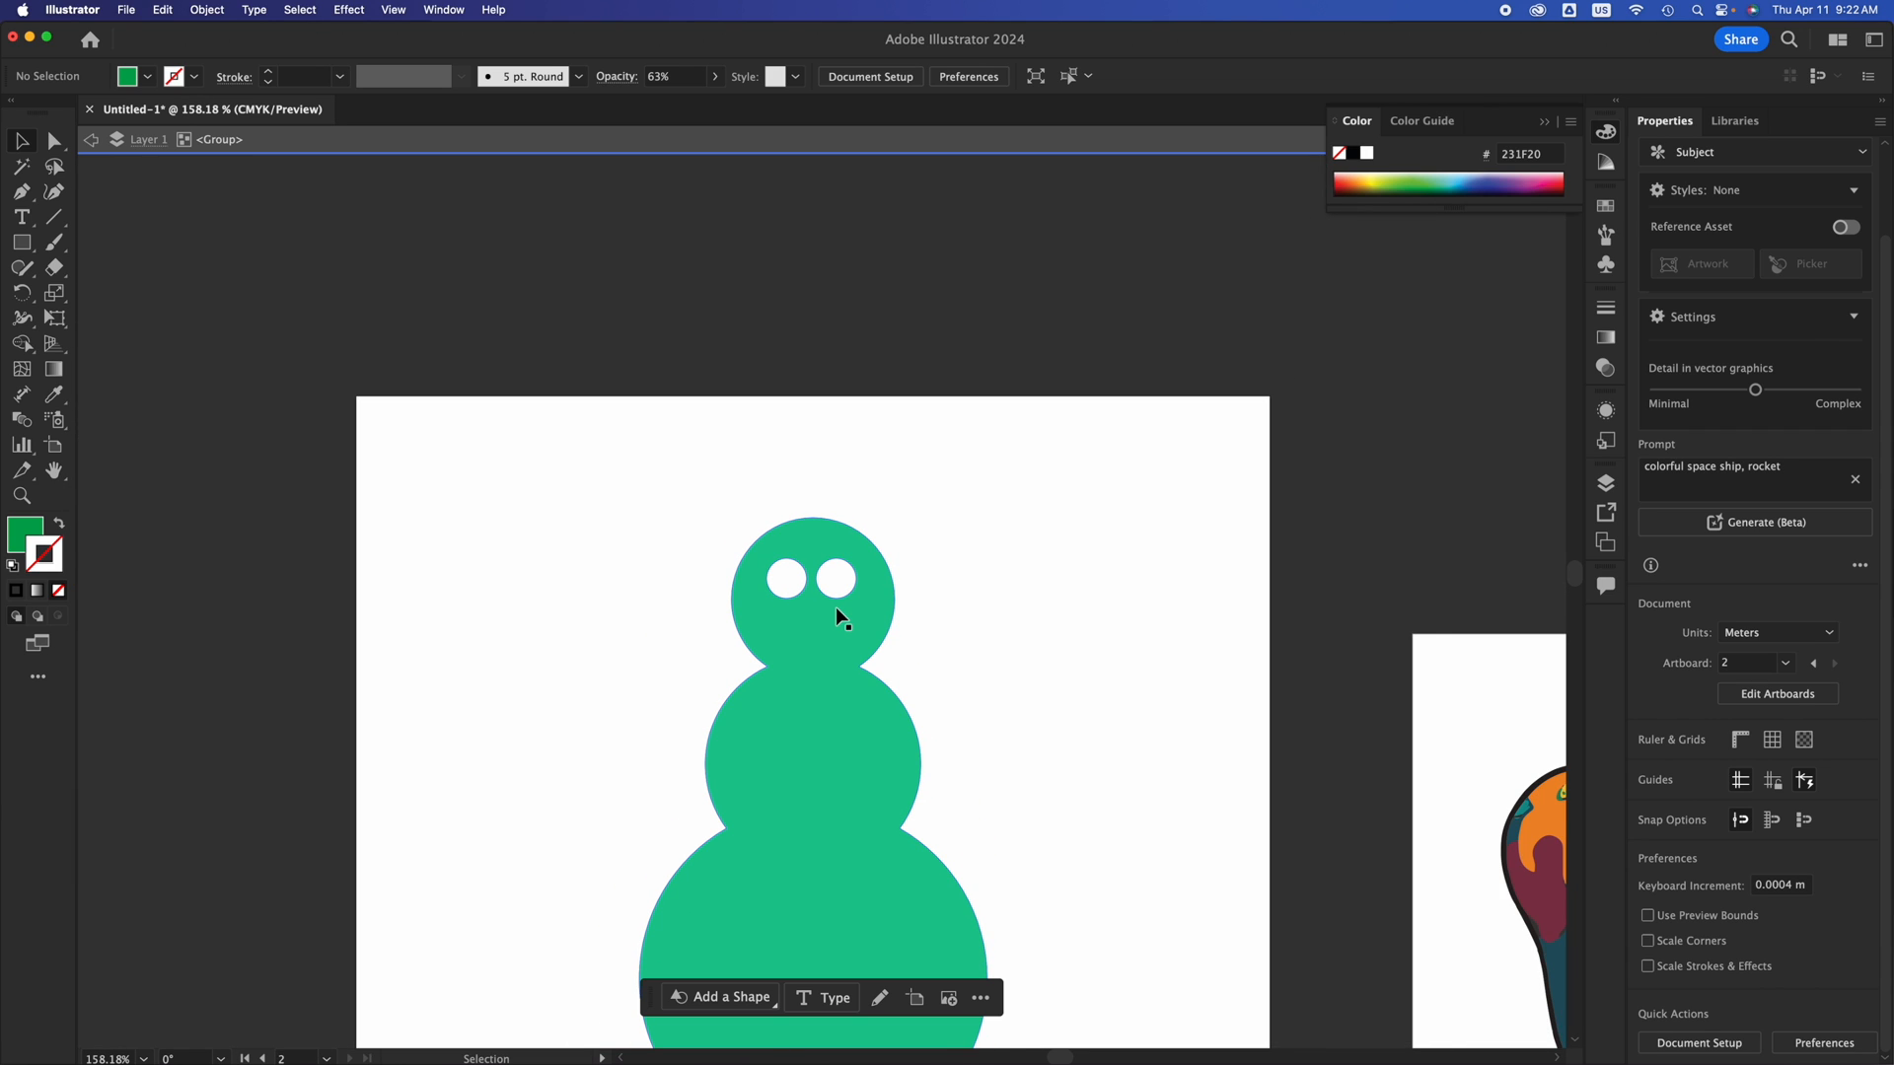
pyautogui.scroll(2, 837, 607)
pyautogui.moveTo(833, 667); pyautogui.dragTo(805, 622)
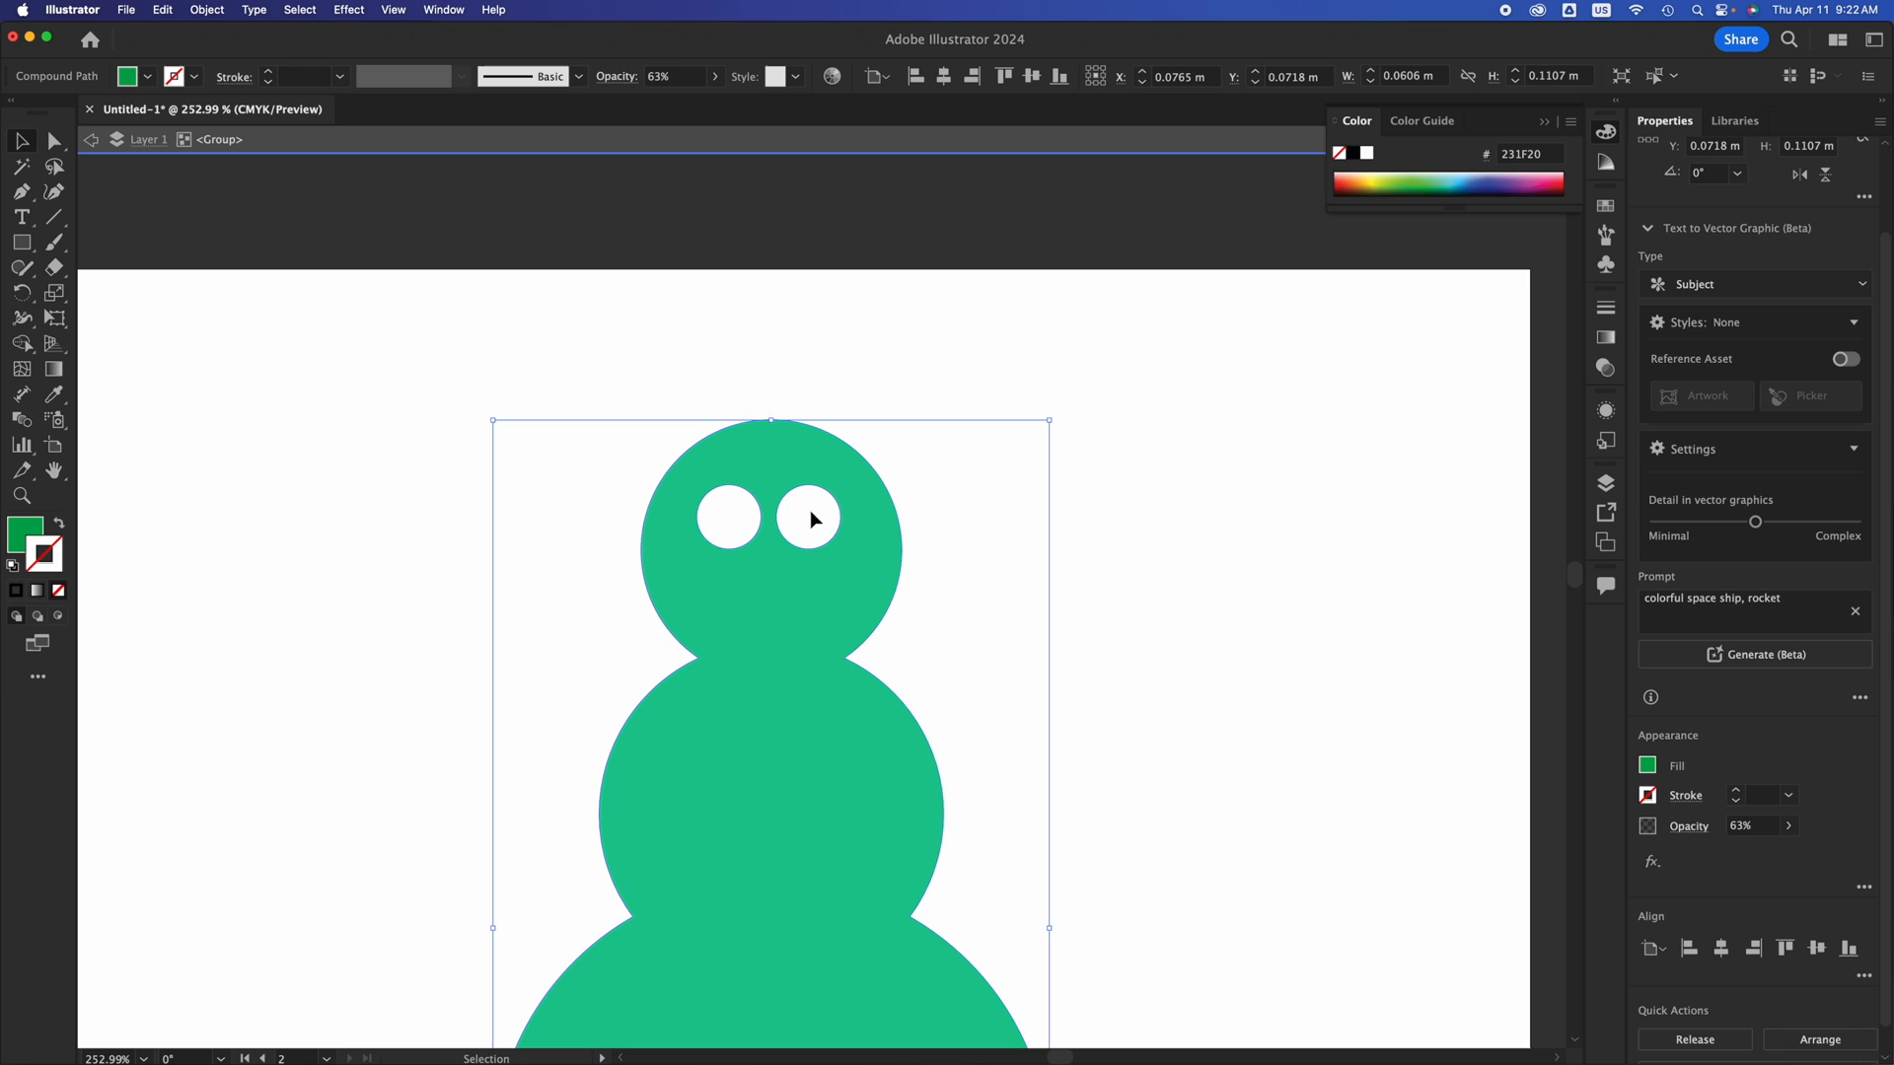
pyautogui.moveTo(801, 522); pyautogui.dragTo(868, 613)
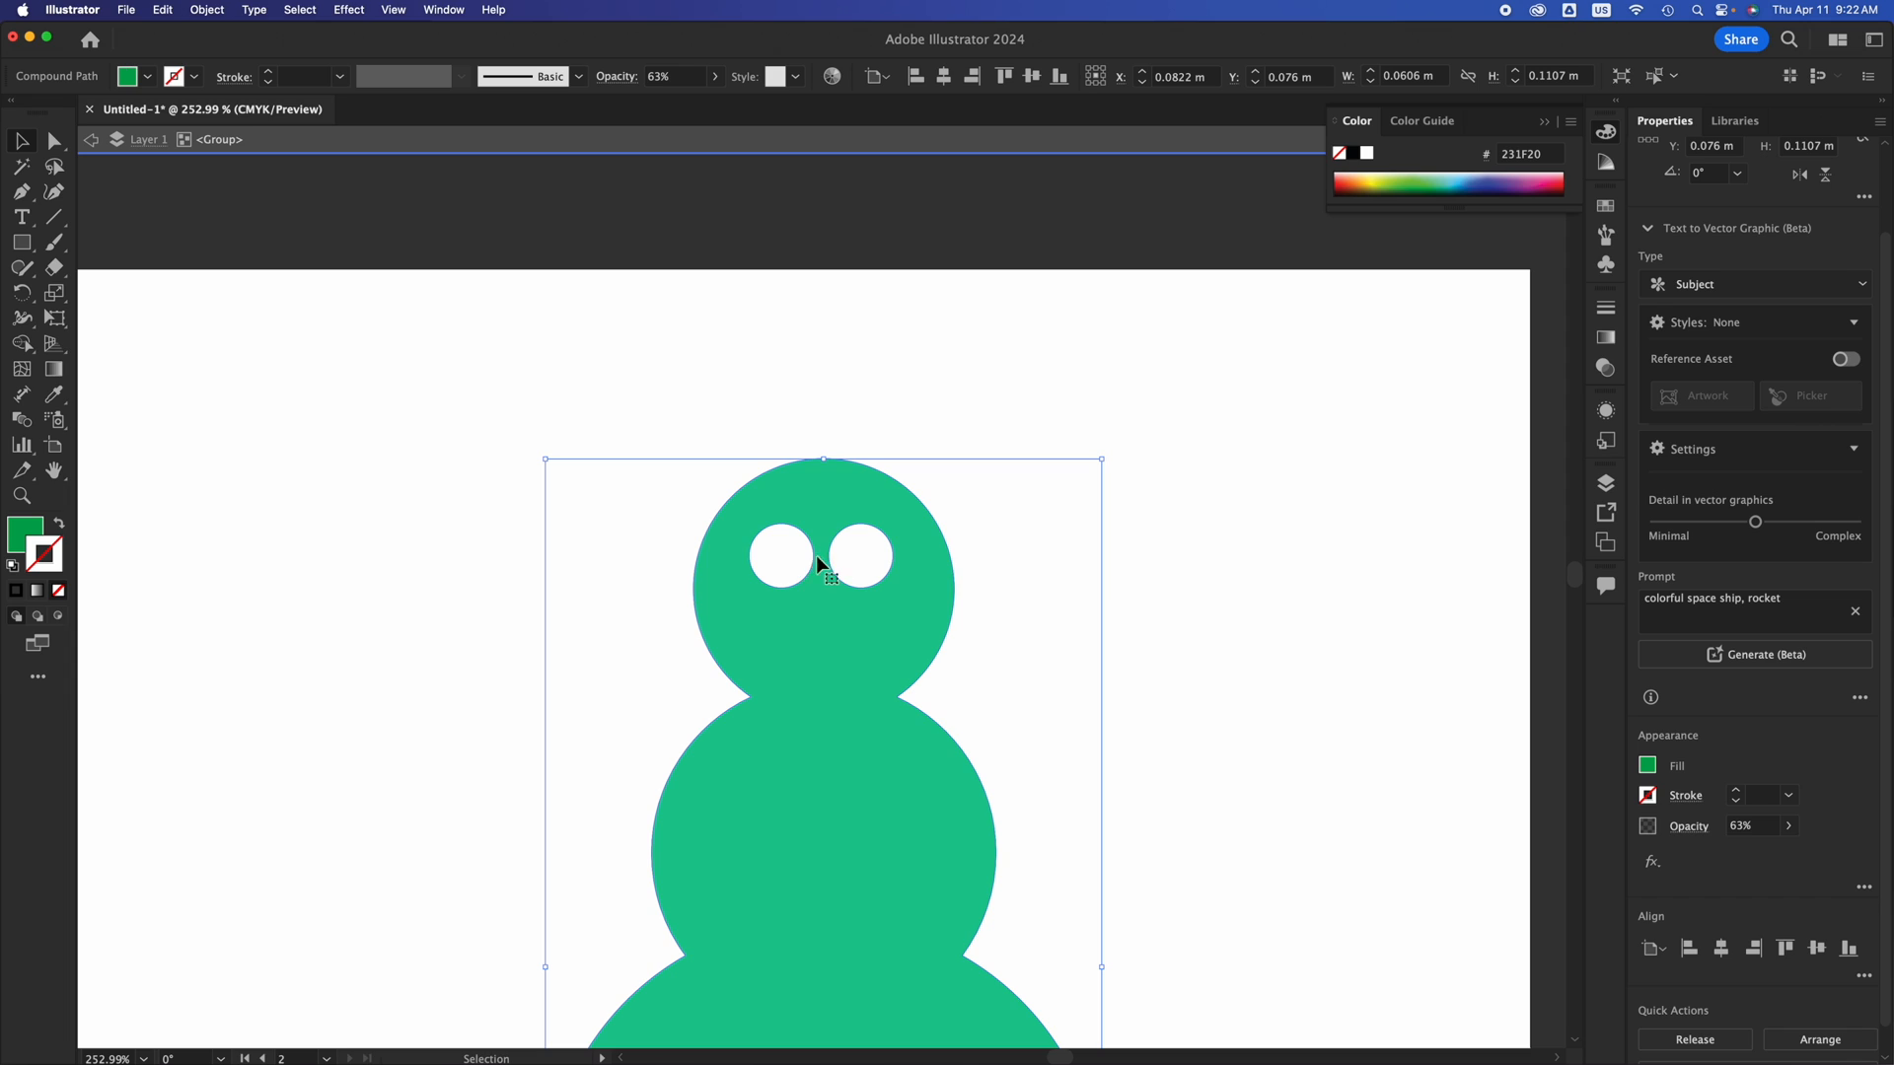
pyautogui.click(291, 497)
# Exit group isolation and draw an ellipse about 0.0373 m by 0.0184 m with the Shaper tool to the upper left of the snowman.
pyautogui.click(23, 524)
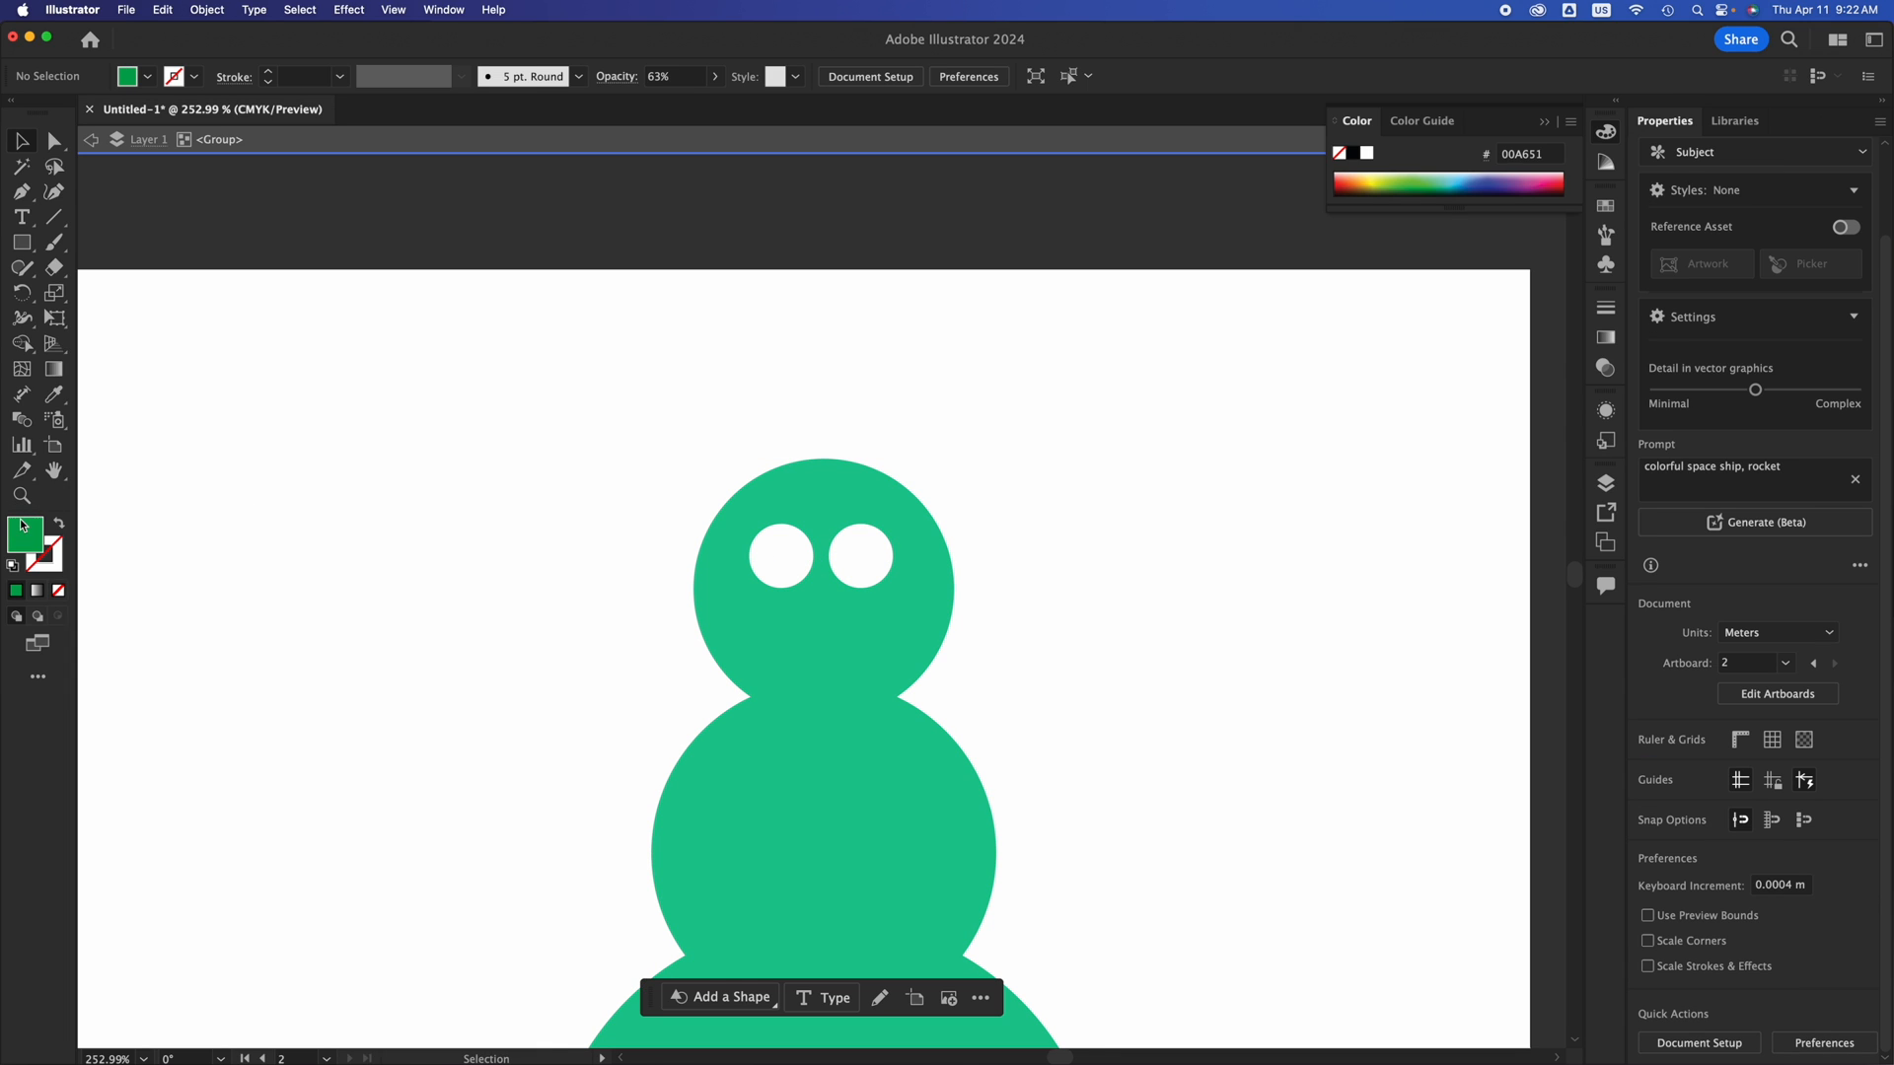
pyautogui.moveTo(386, 390); pyautogui.dragTo(888, 641)
pyautogui.click(22, 267)
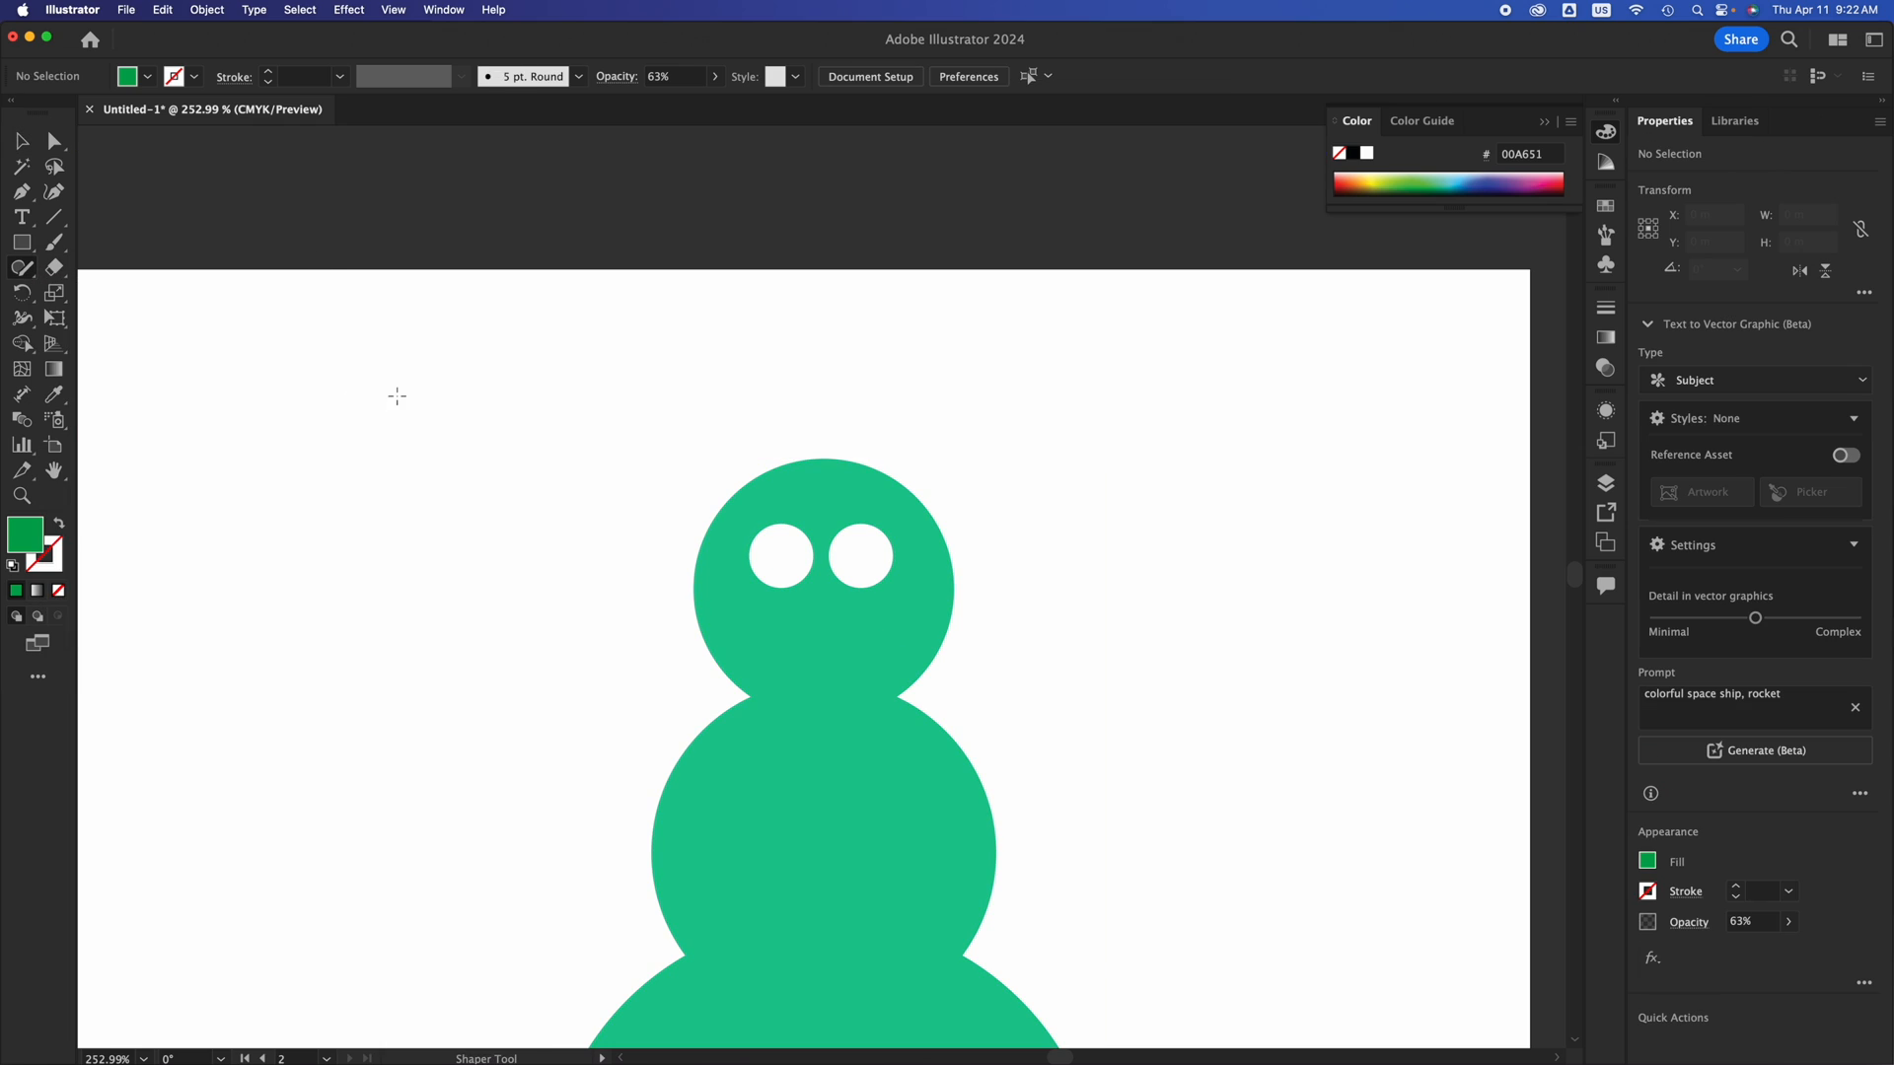
pyautogui.moveTo(242, 345)
pyautogui.mouseDown()
pyautogui.moveTo(557, 522)
pyautogui.moveTo(338, 339)
pyautogui.moveTo(241, 350)
pyautogui.mouseUp()
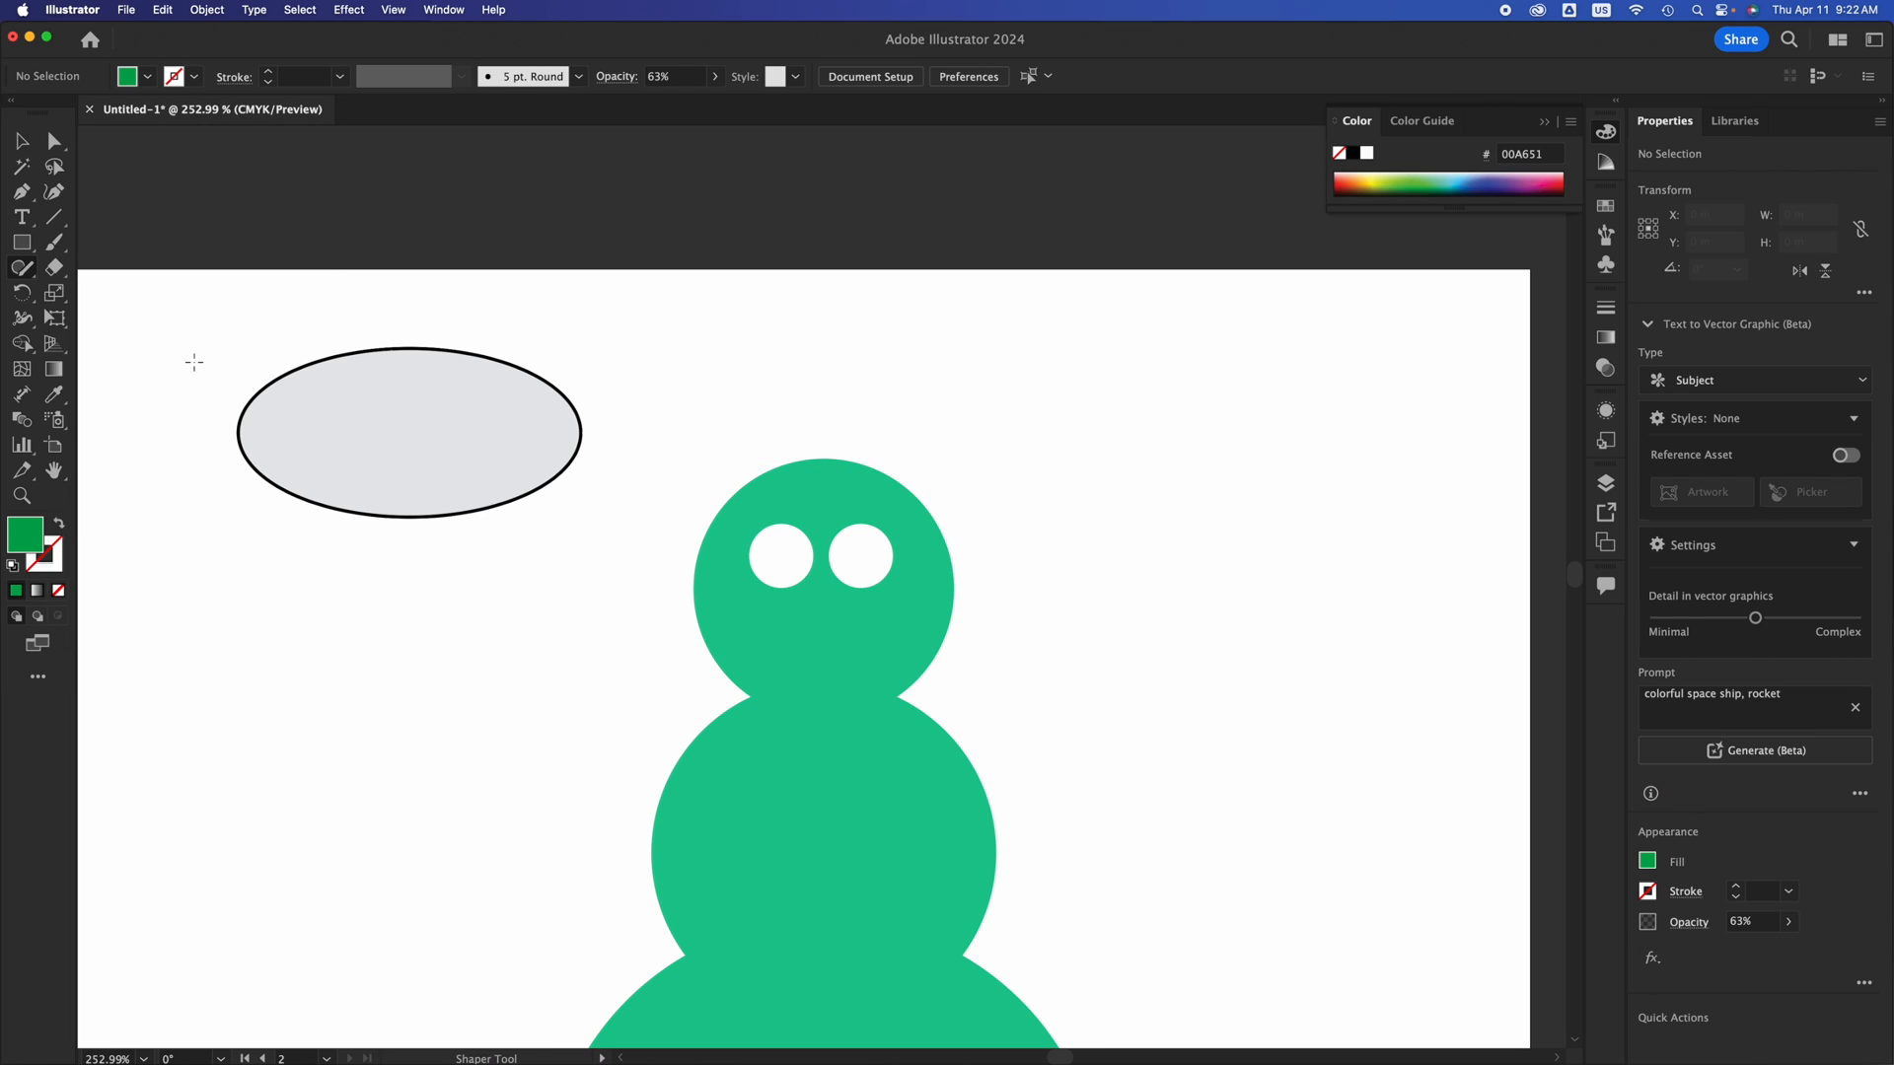
pyautogui.click(22, 144)
# Fill the large ellipse with blue #148FF4, remove its stroke, and deselect it.
pyautogui.click(422, 401)
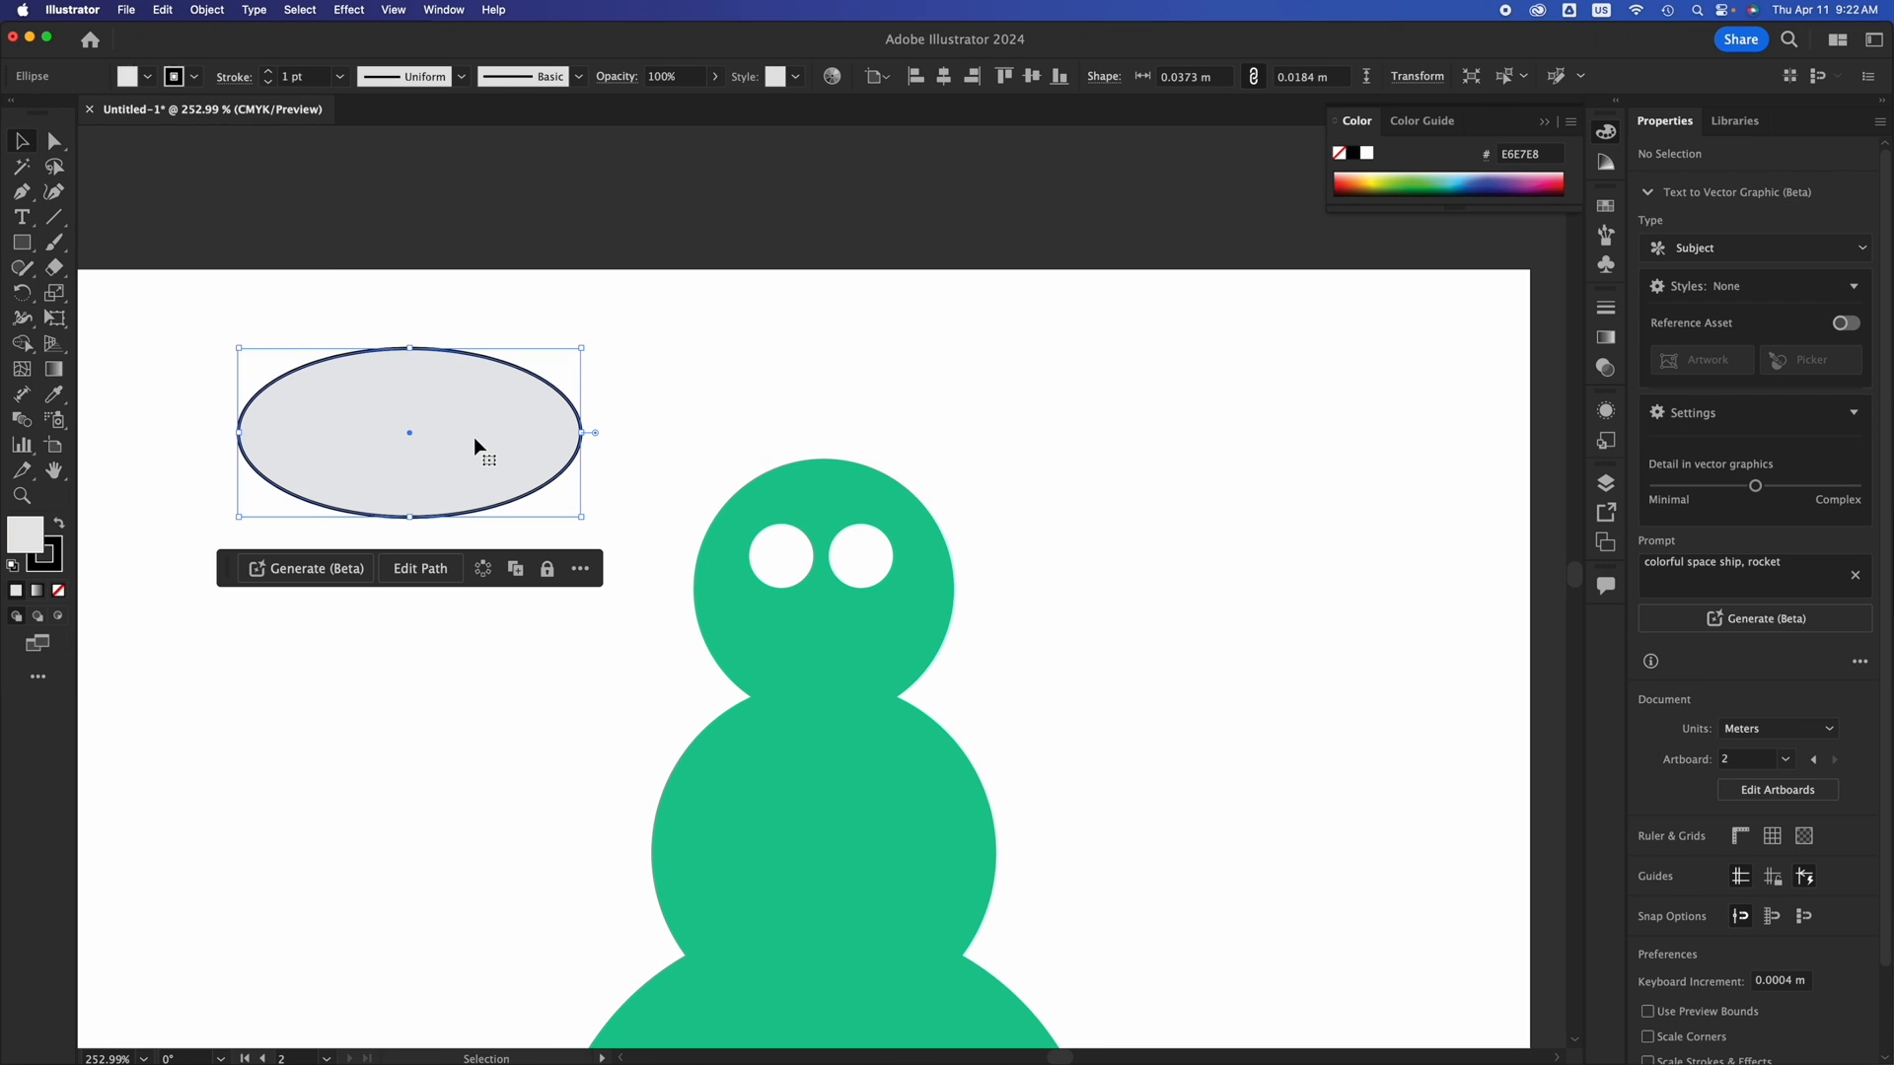
pyautogui.doubleClick(27, 547)
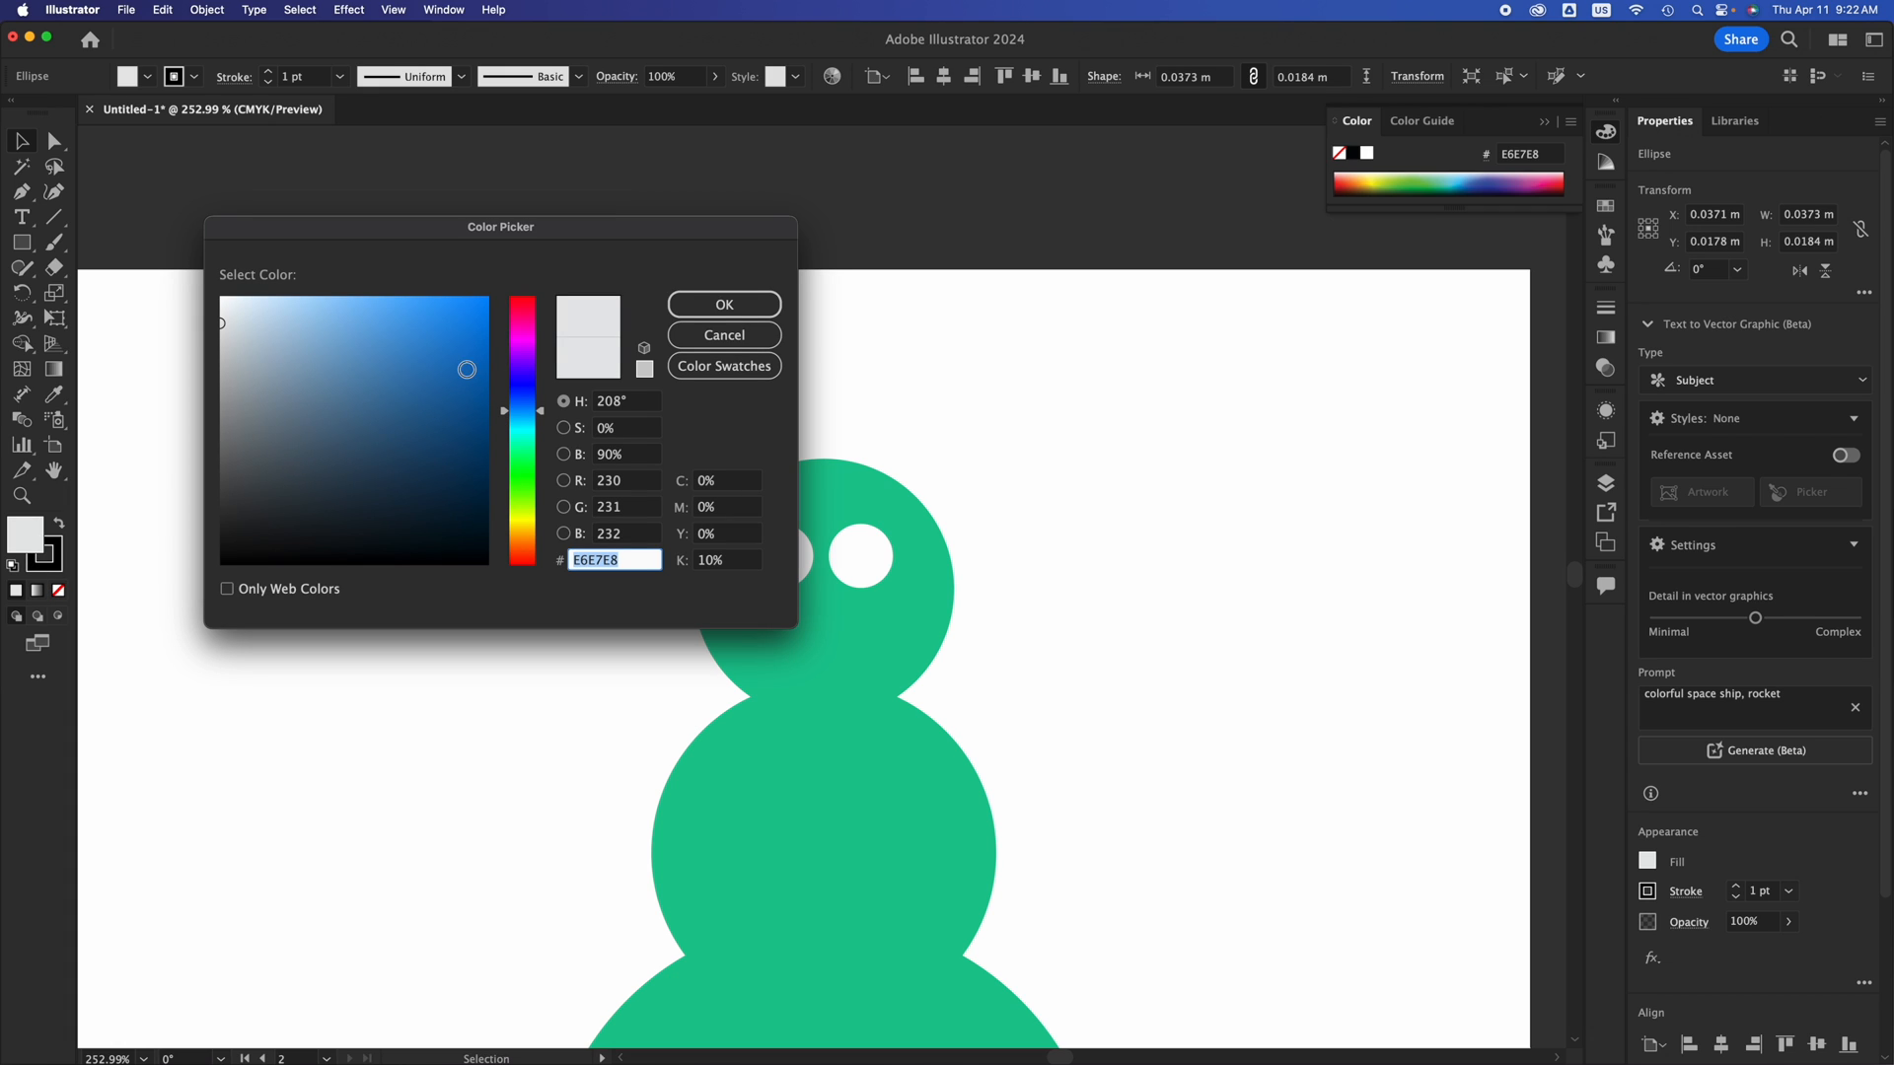
pyautogui.click(468, 307)
pyautogui.click(701, 304)
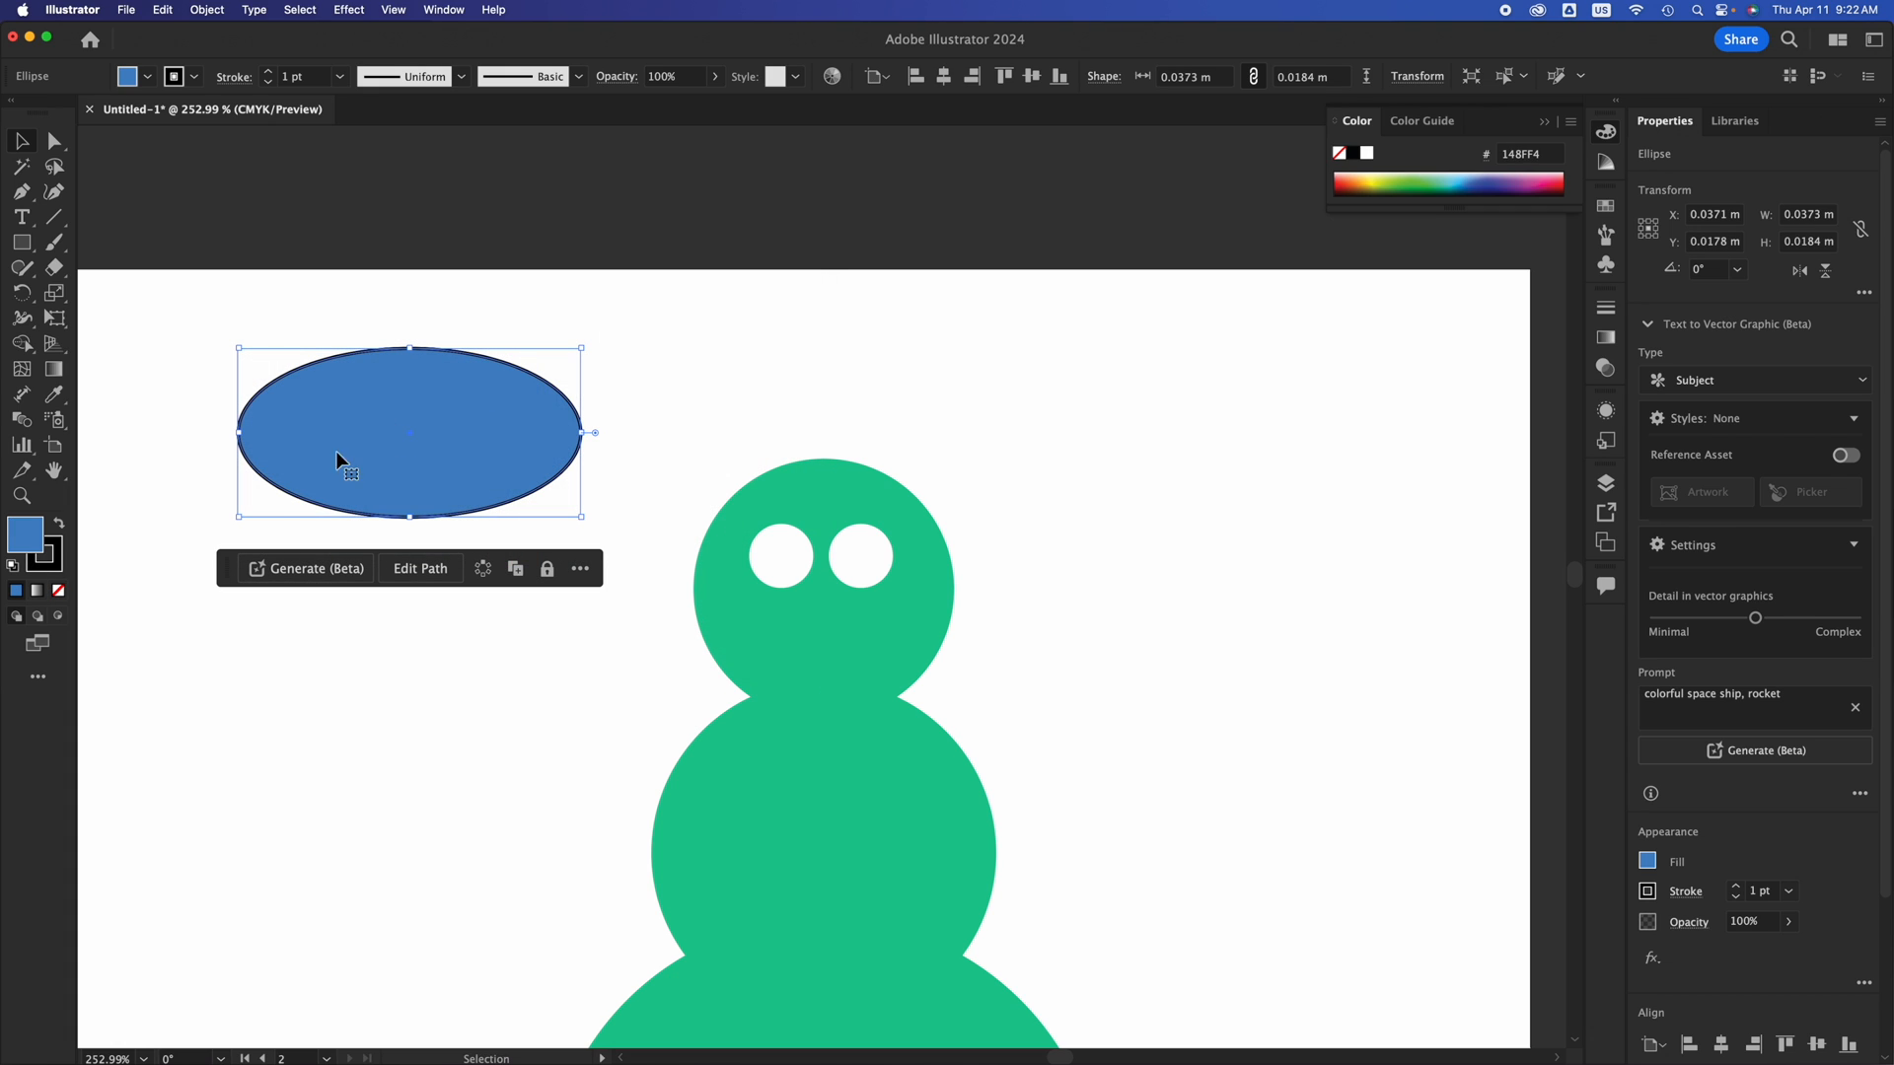
pyautogui.click(59, 564)
pyautogui.click(59, 590)
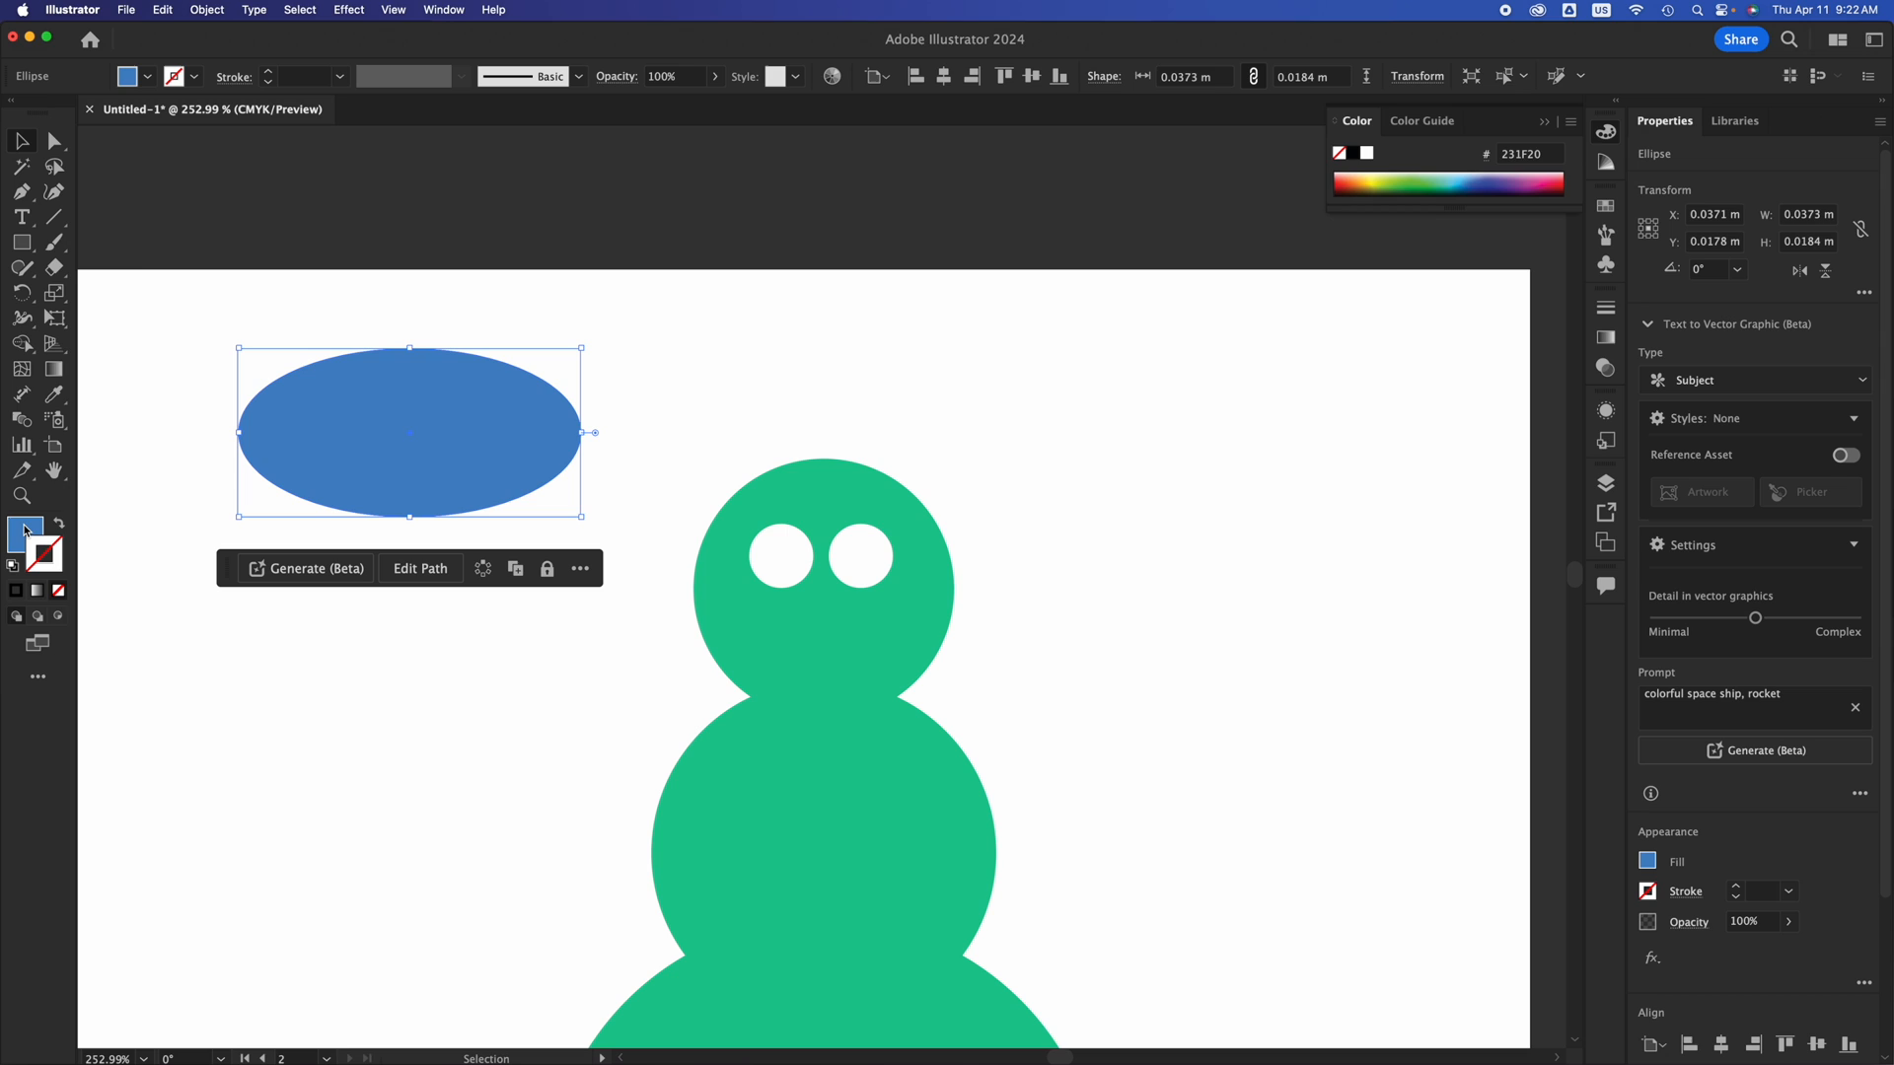
pyautogui.click(26, 533)
pyautogui.click(281, 300)
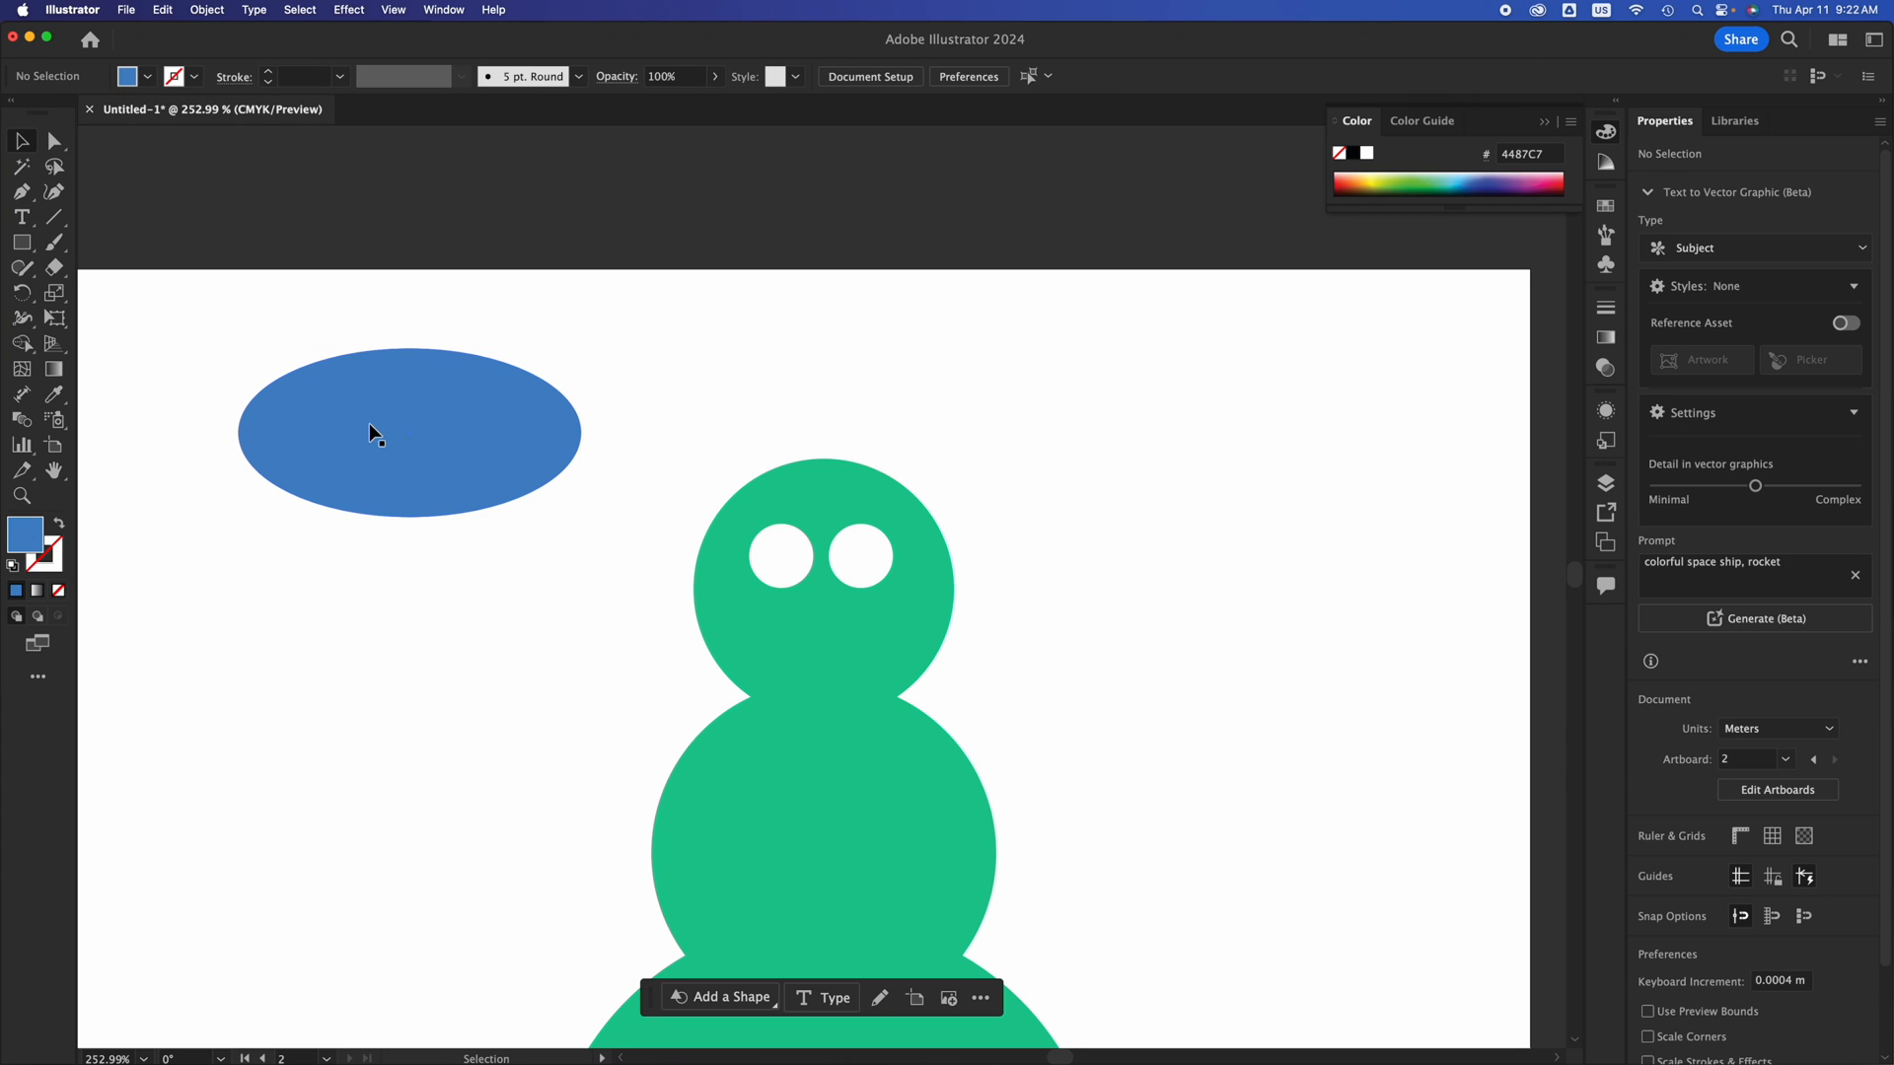
# Move the blue ellipse over the snowman's left eye hole and select the group containing the snowman.
pyautogui.moveTo(369, 423); pyautogui.dragTo(631, 561)
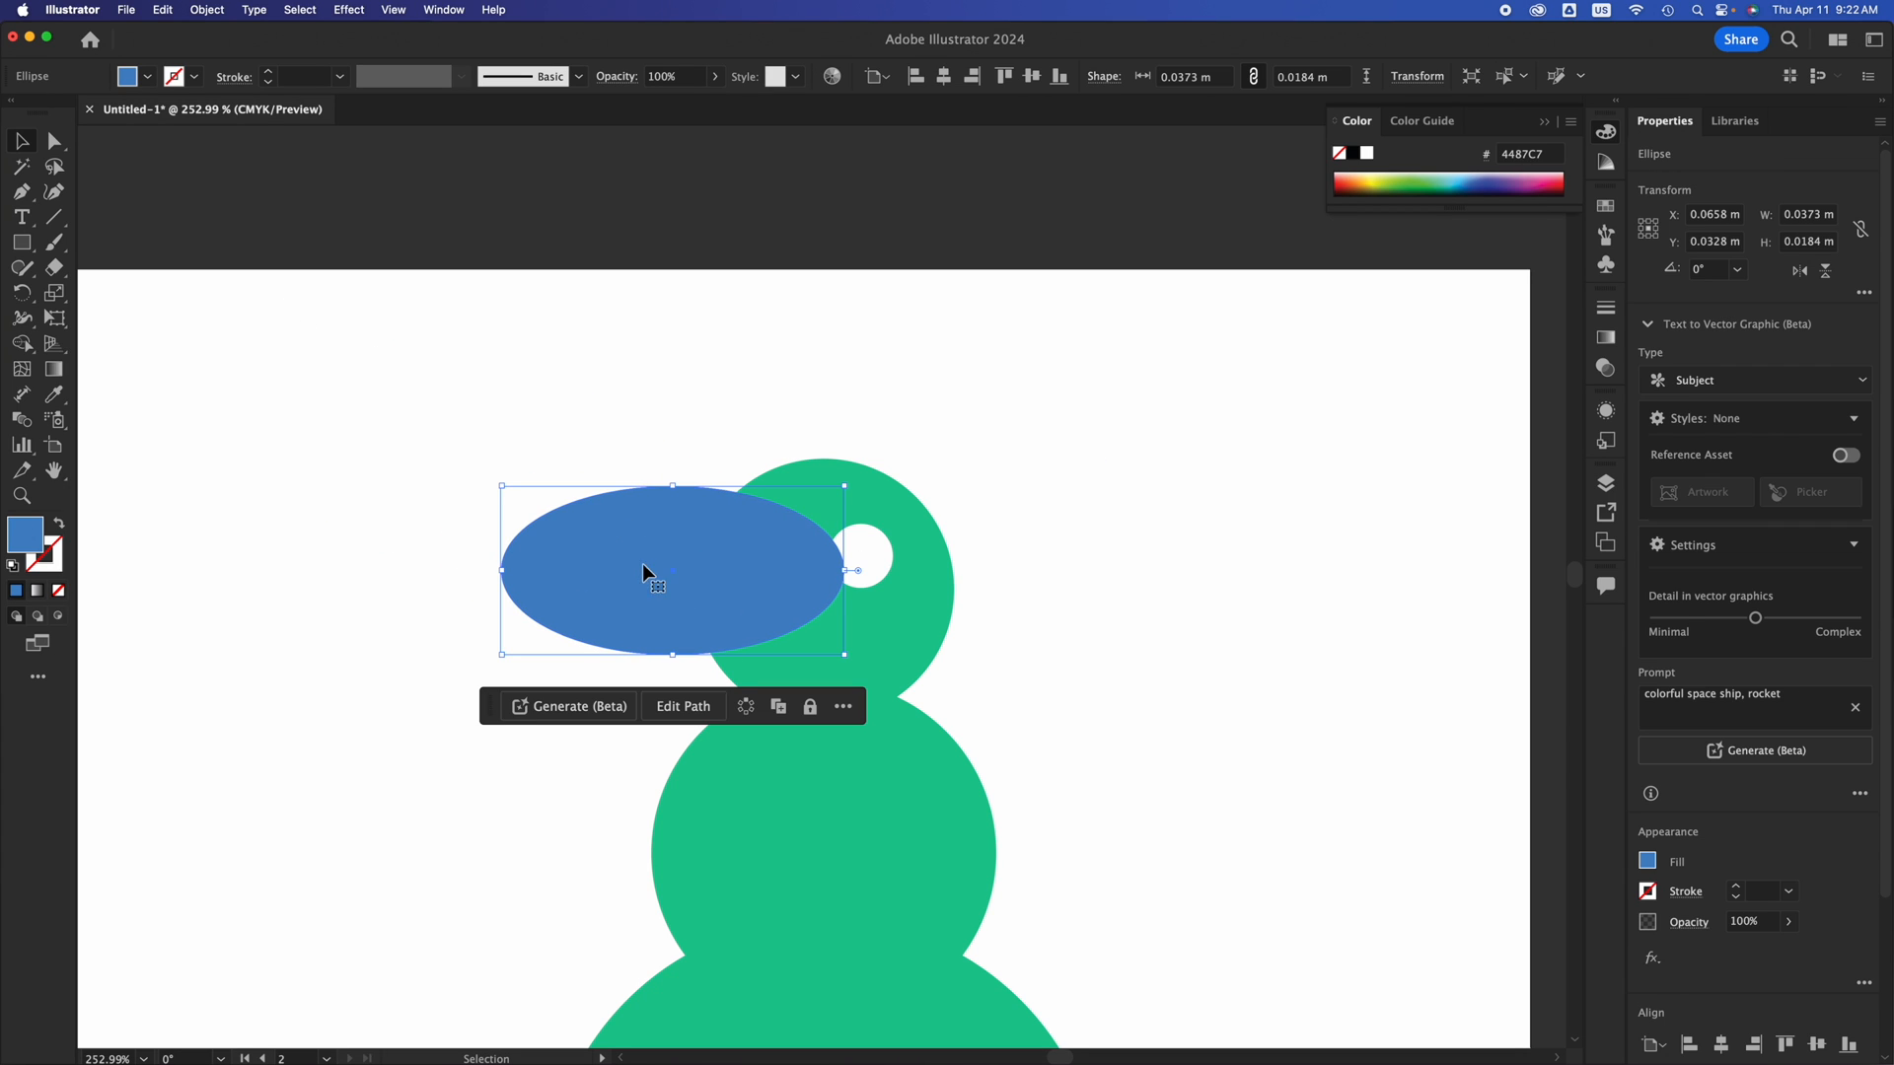
pyautogui.click(848, 742)
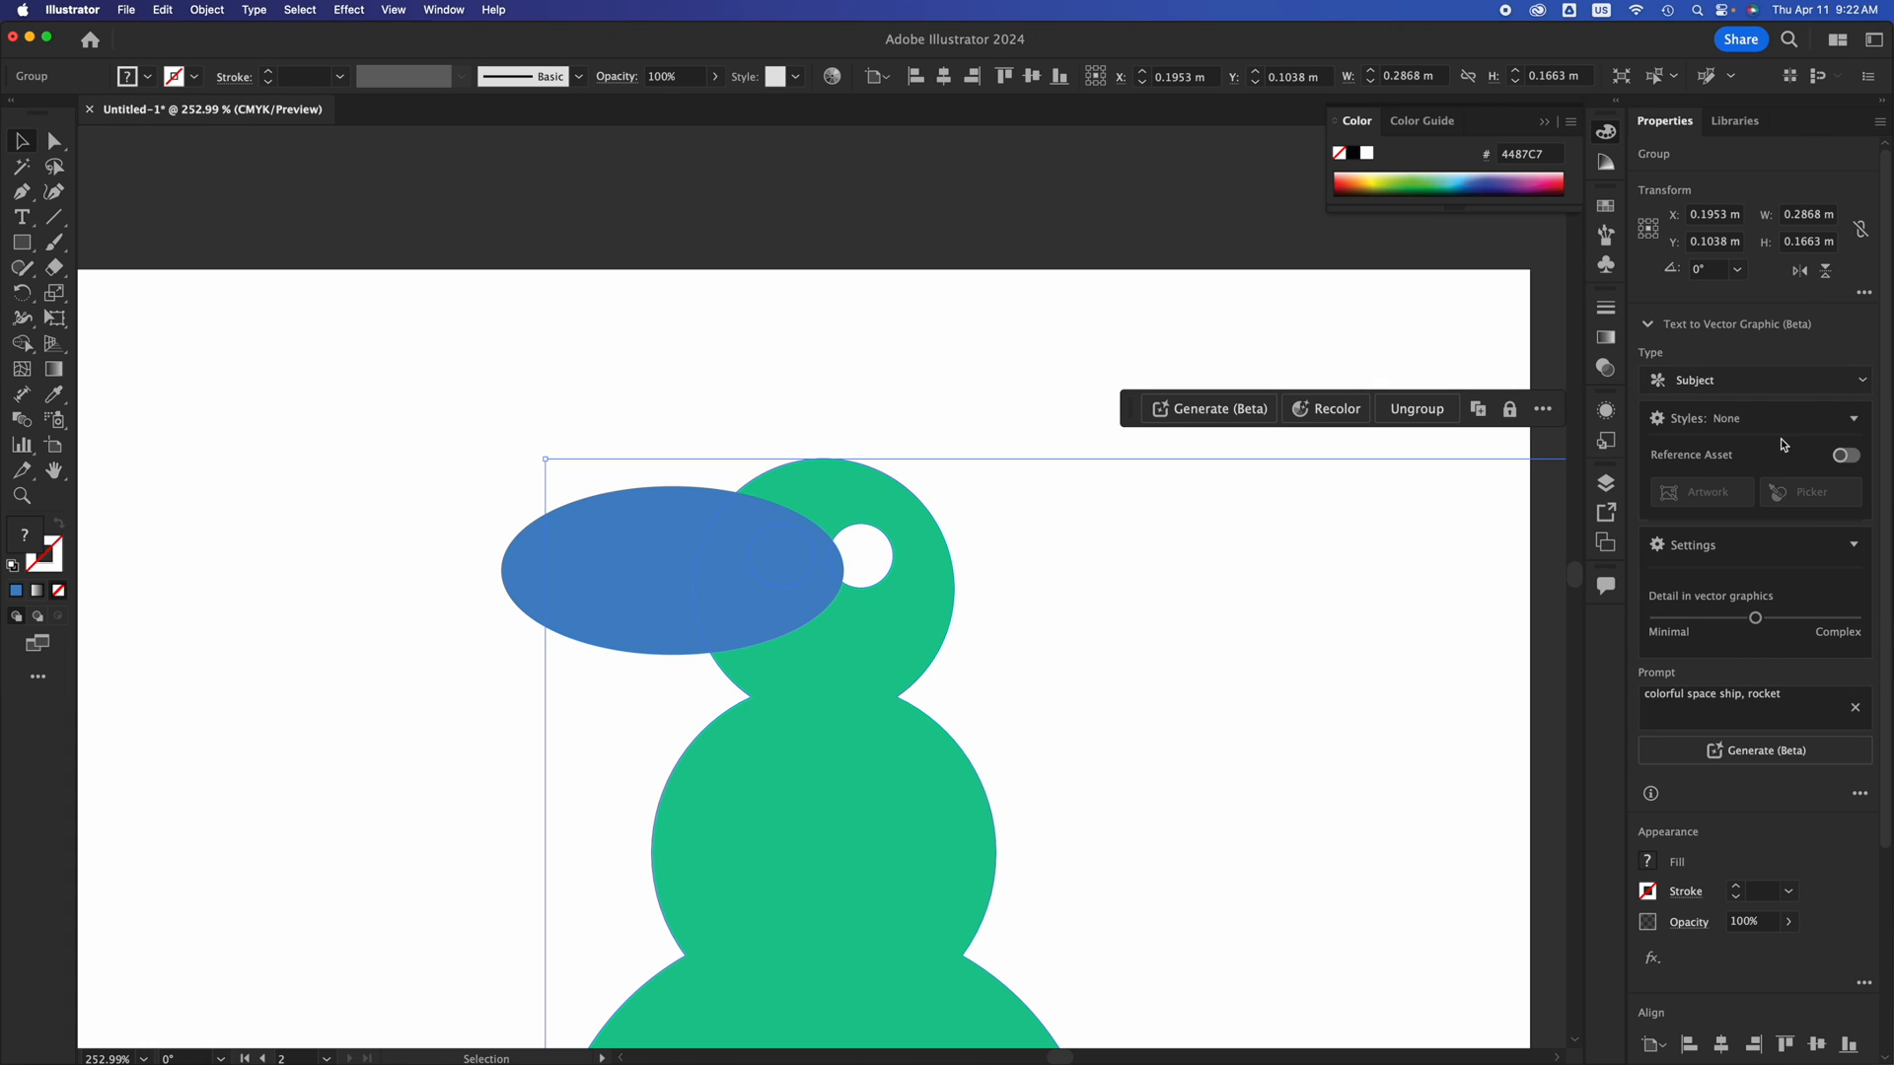
pyautogui.scroll(-5, 1777, 548)
pyautogui.scroll(5, 1780, 554)
# Move the blue ellipse below the group within Layer 1, then select the group containing the snowman.
pyautogui.click(1609, 483)
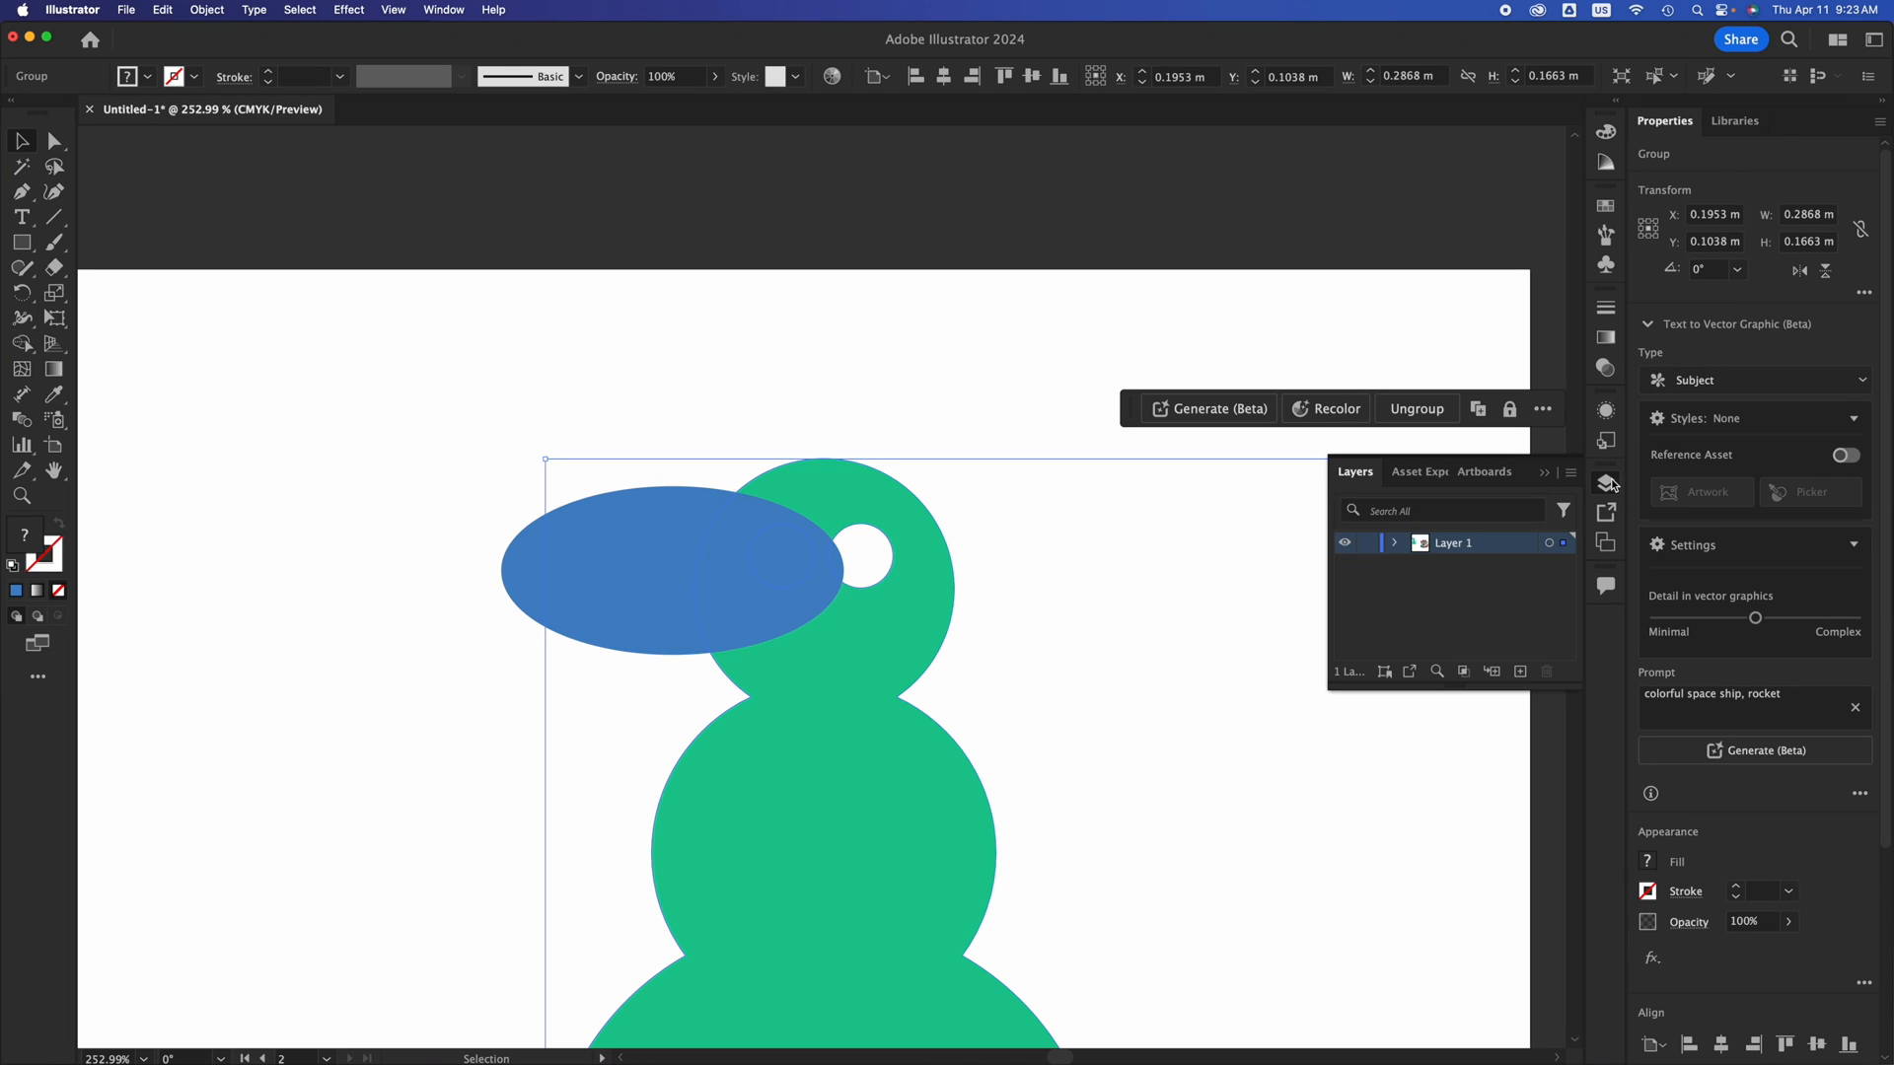
pyautogui.click(1394, 545)
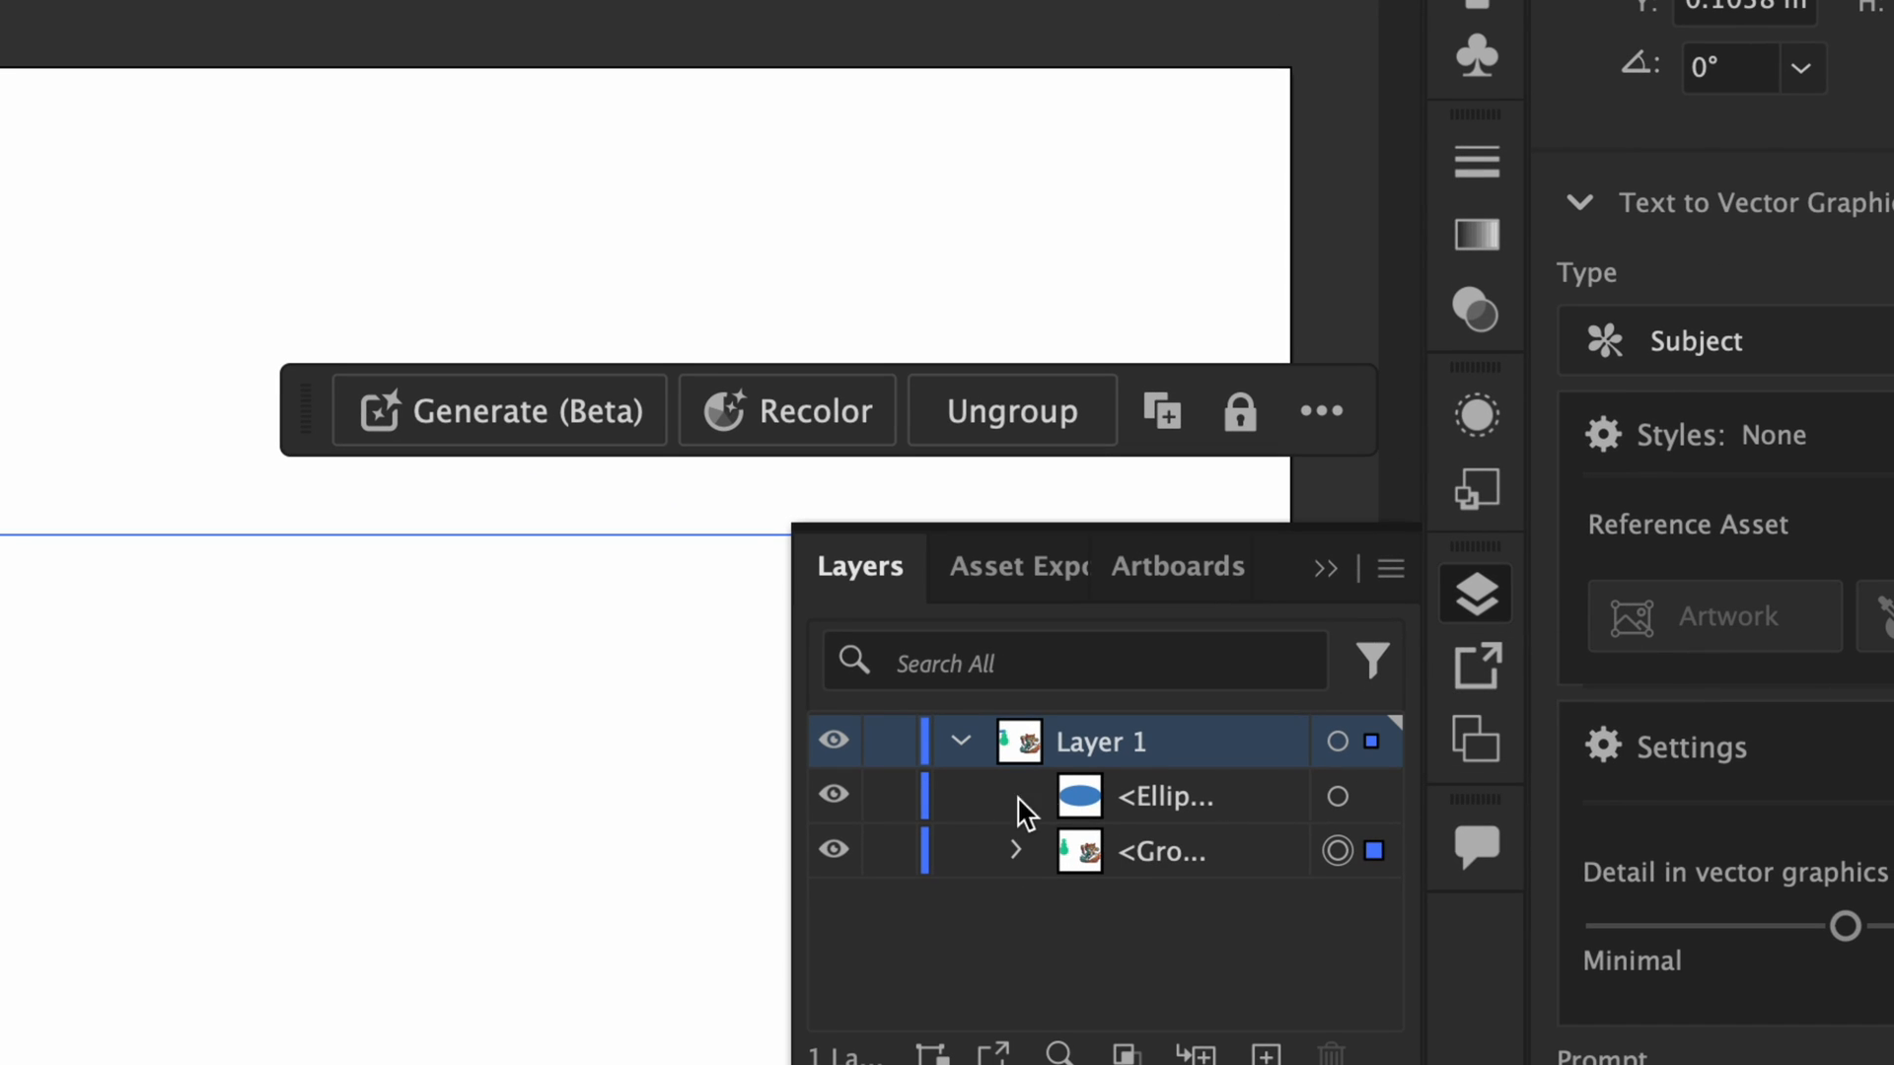
pyautogui.click(1152, 804)
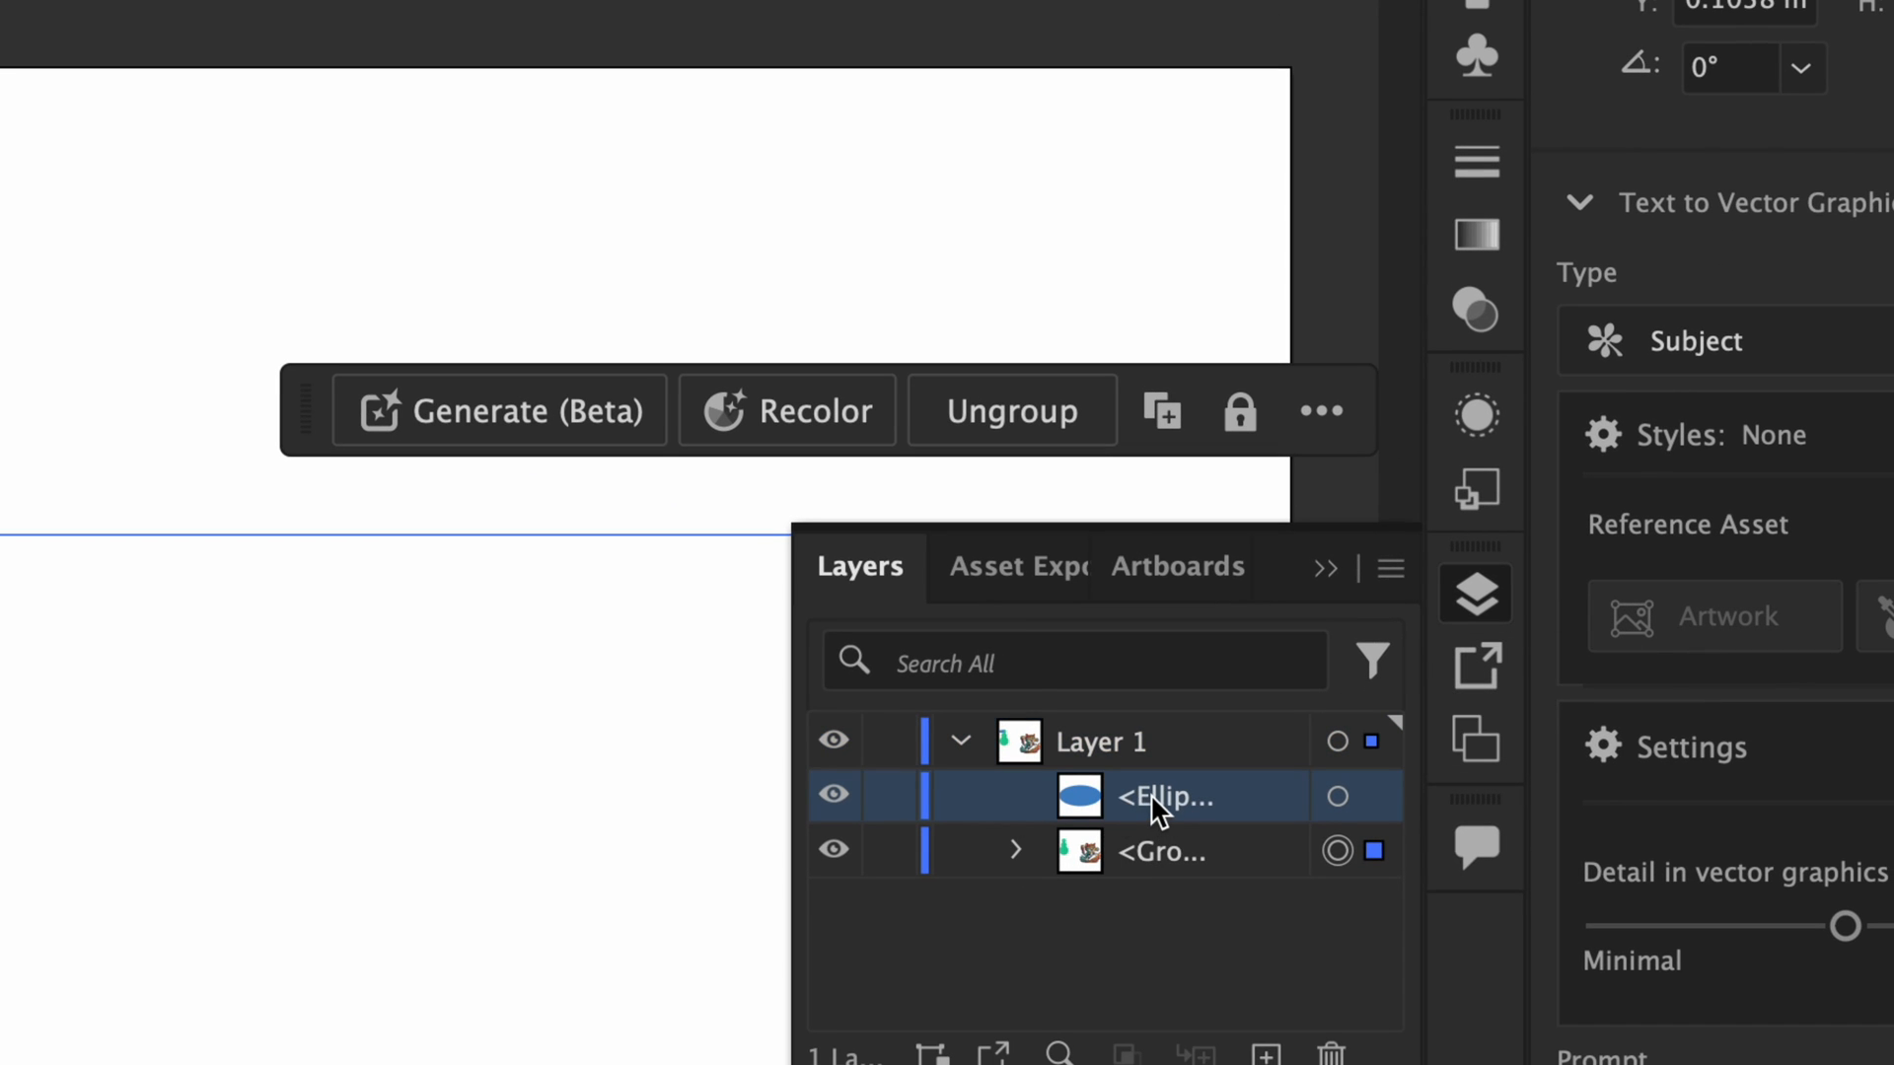
pyautogui.moveTo(1151, 799); pyautogui.dragTo(1143, 866)
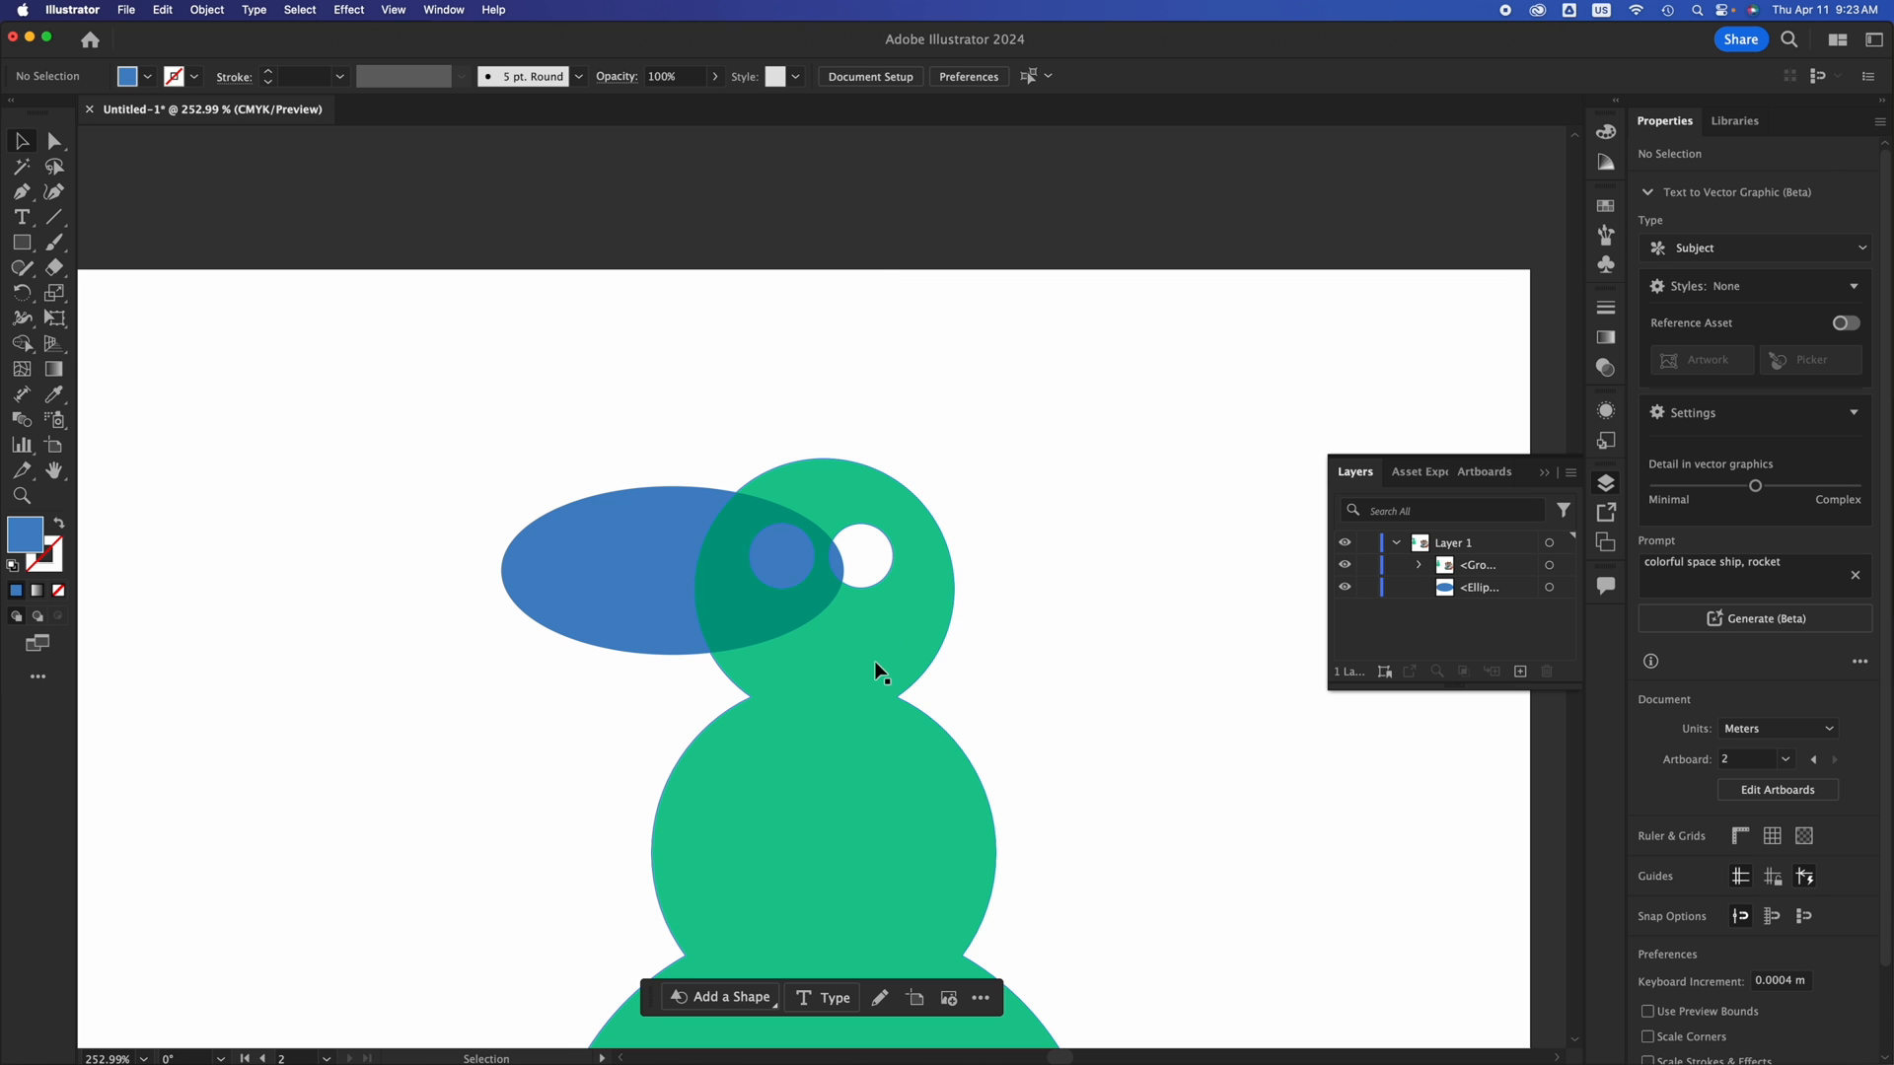
pyautogui.click(877, 659)
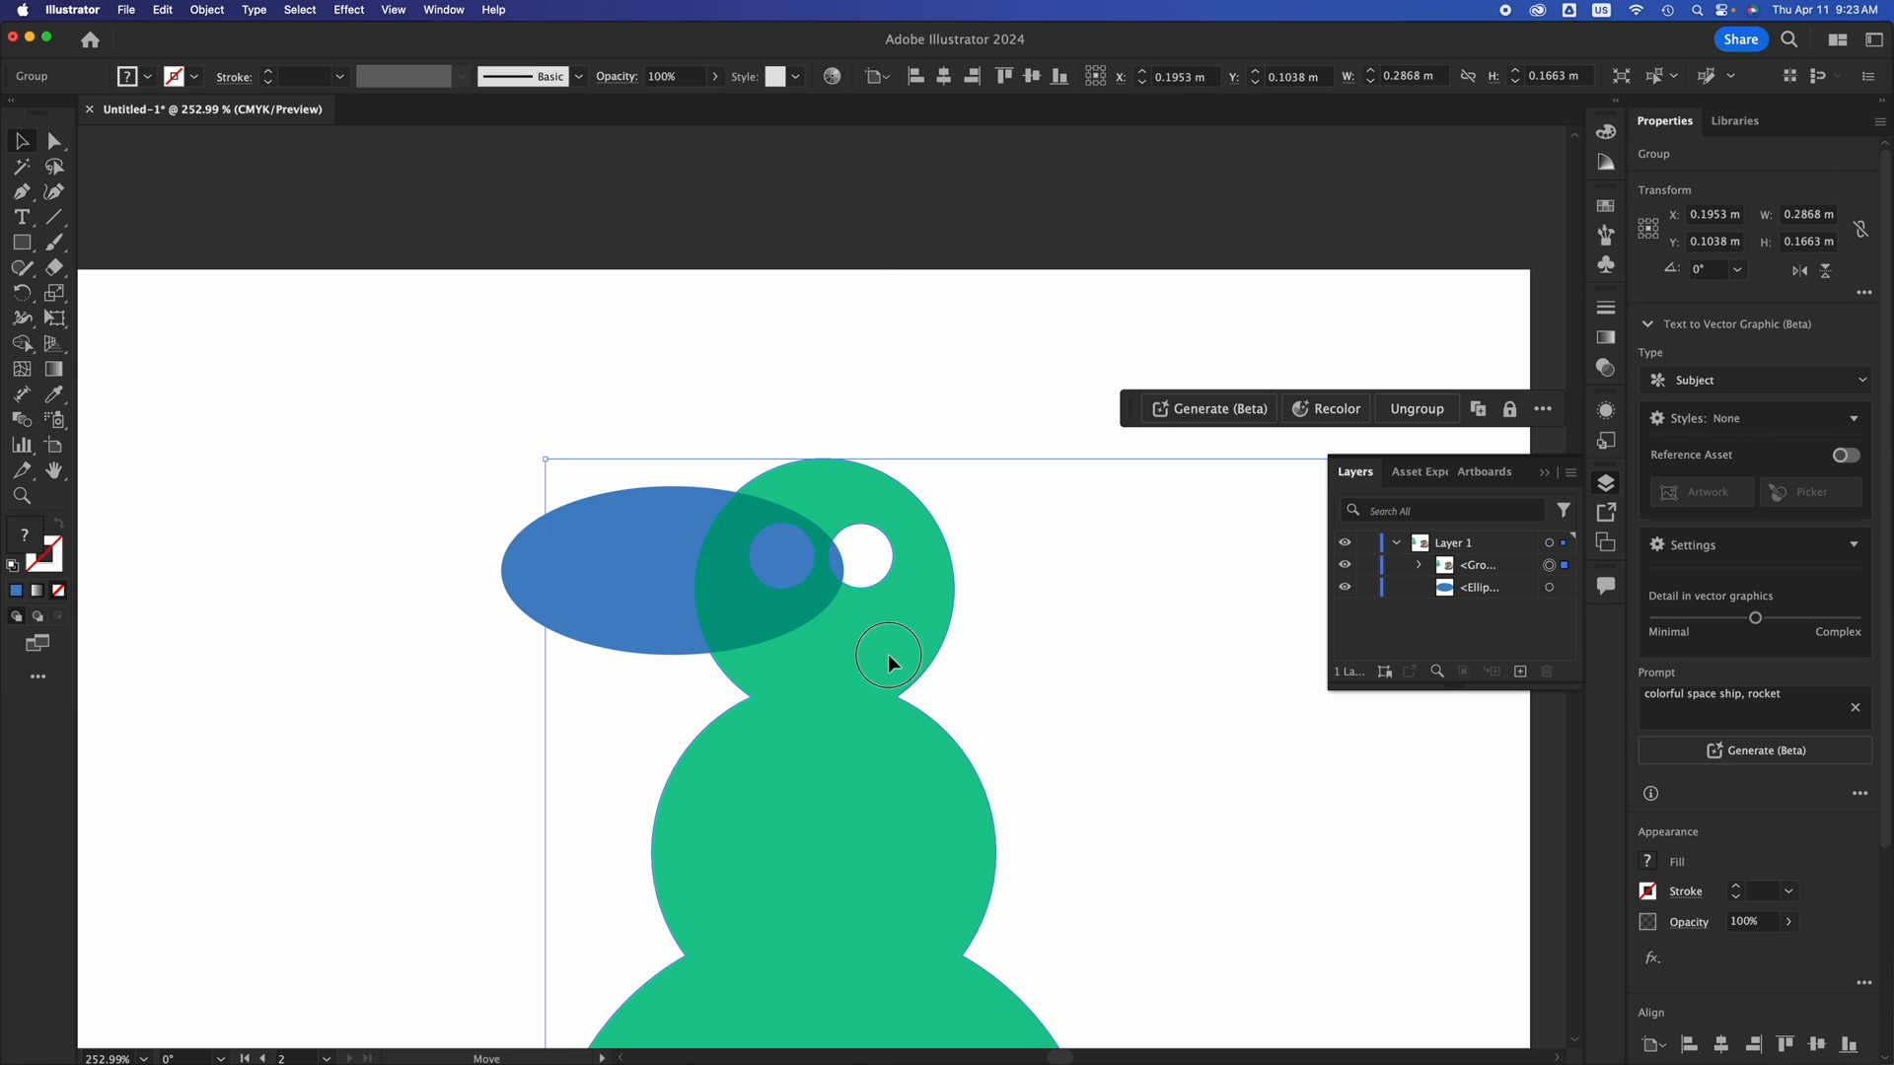
# Ungroup the group containing the snowman and move the snowman up and to the right, clear of the blue ellipse.
pyautogui.moveTo(888, 654)
pyautogui.mouseDown()
pyautogui.moveTo(881, 594)
pyautogui.moveTo(866, 672)
pyautogui.moveTo(856, 653)
pyautogui.moveTo(673, 655)
pyautogui.moveTo(957, 659)
pyautogui.moveTo(882, 677)
pyautogui.moveTo(914, 680)
pyautogui.mouseUp()
pyautogui.moveTo(884, 746)
pyautogui.mouseDown()
pyautogui.moveTo(816, 753)
pyautogui.moveTo(901, 755)
pyautogui.mouseUp()
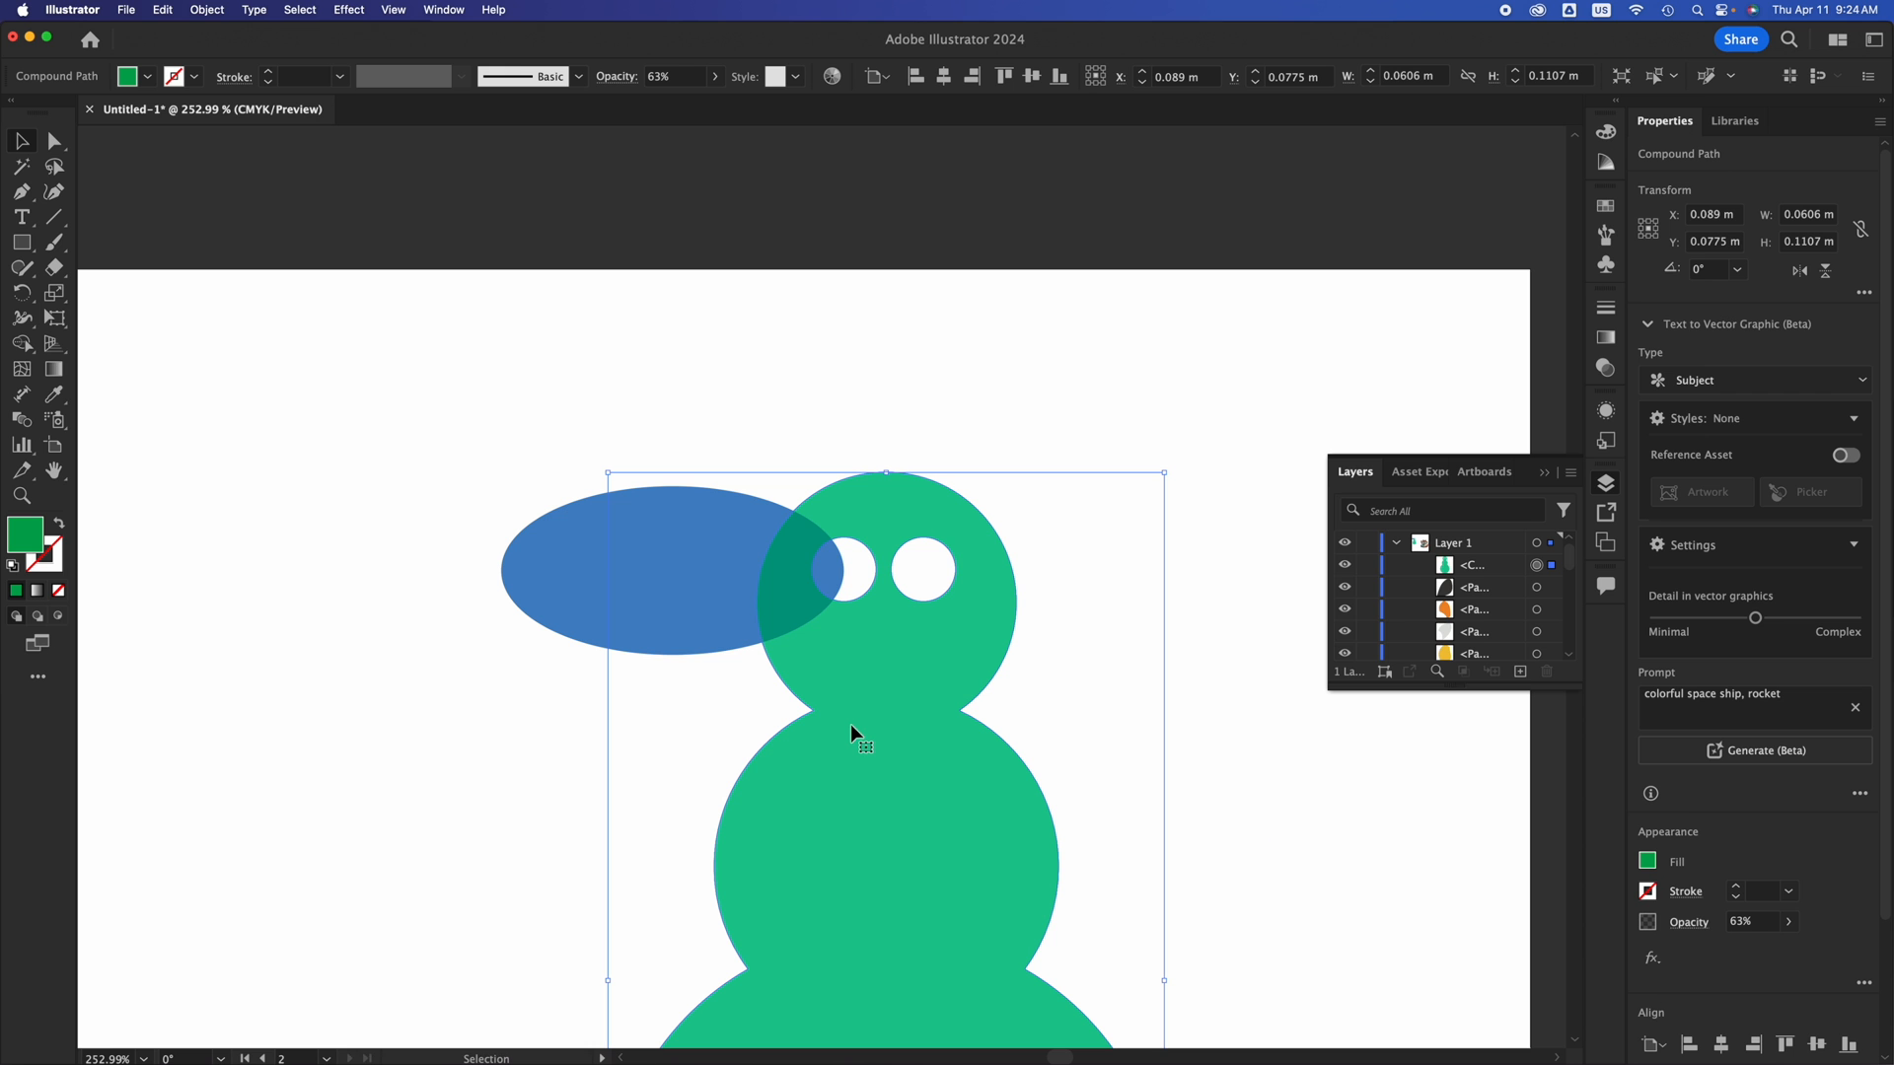
pyautogui.moveTo(851, 724); pyautogui.dragTo(999, 614)
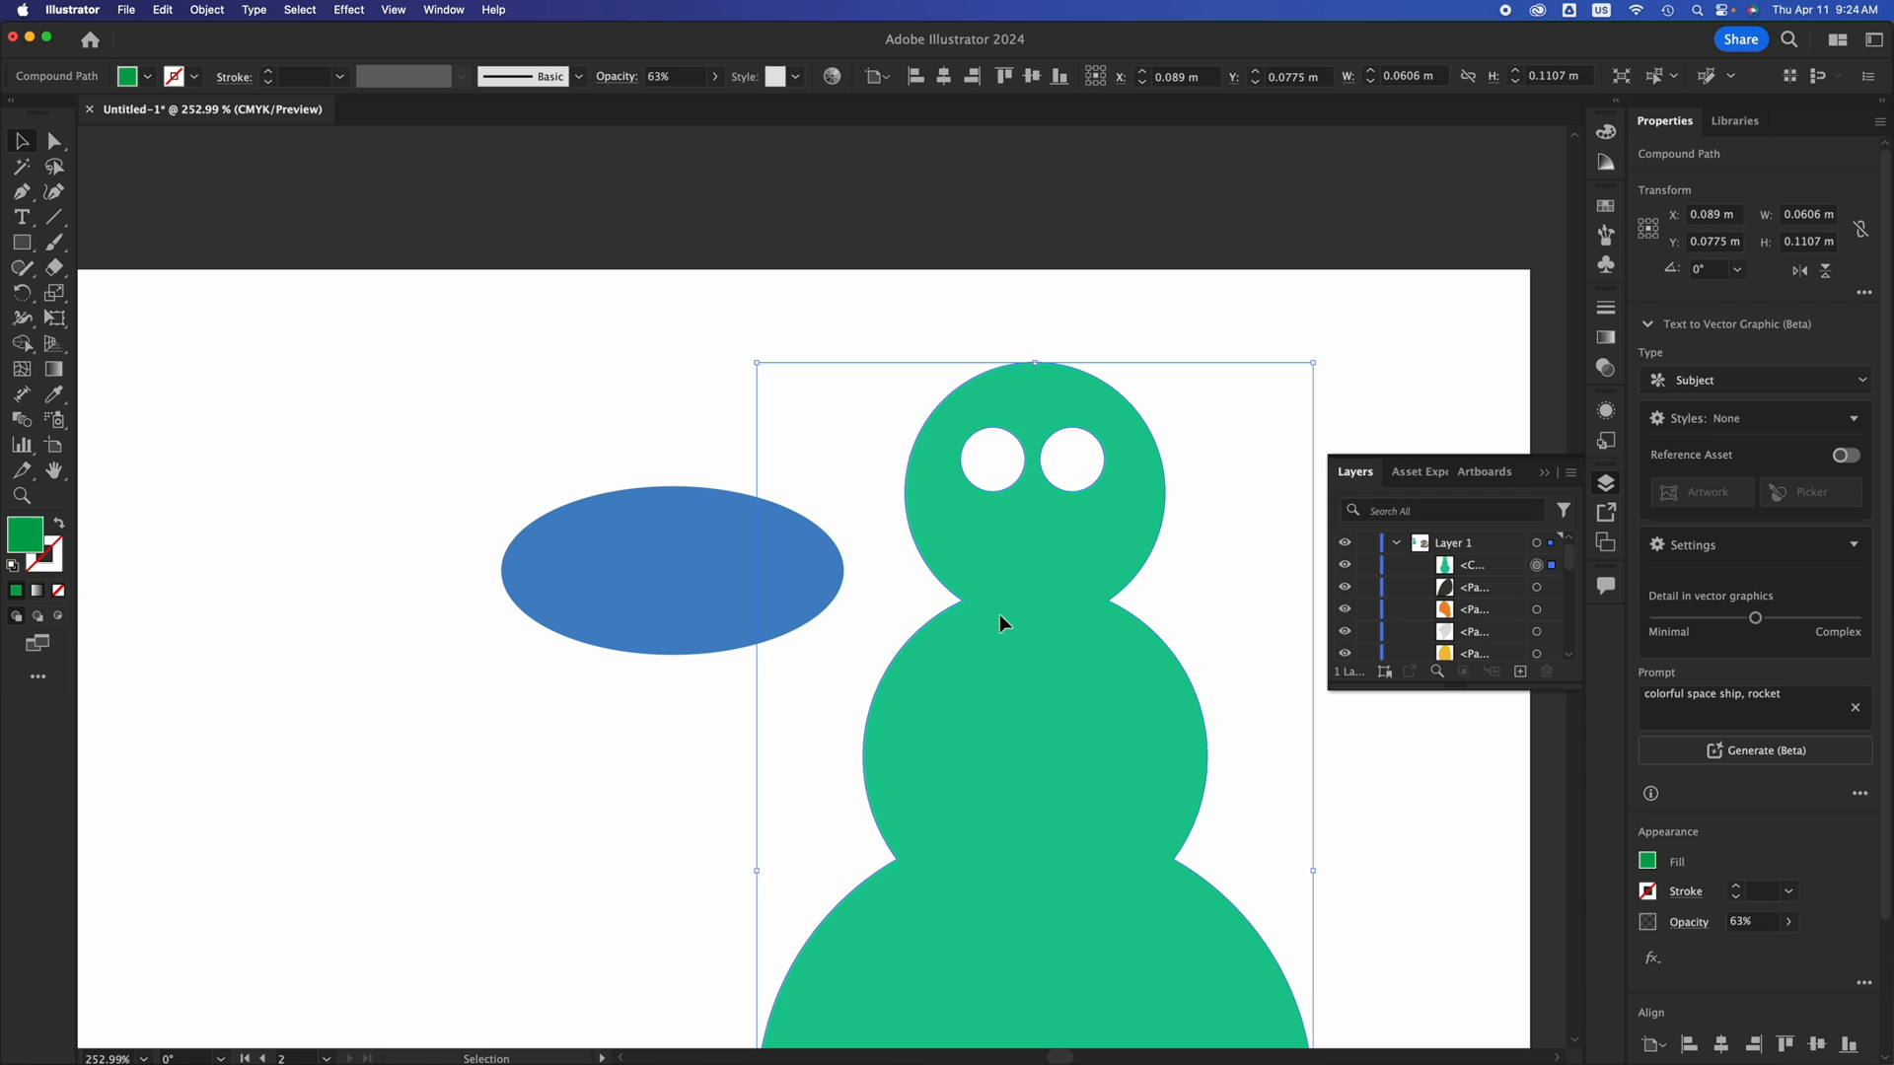
pyautogui.scroll(-3, 1853, 988)
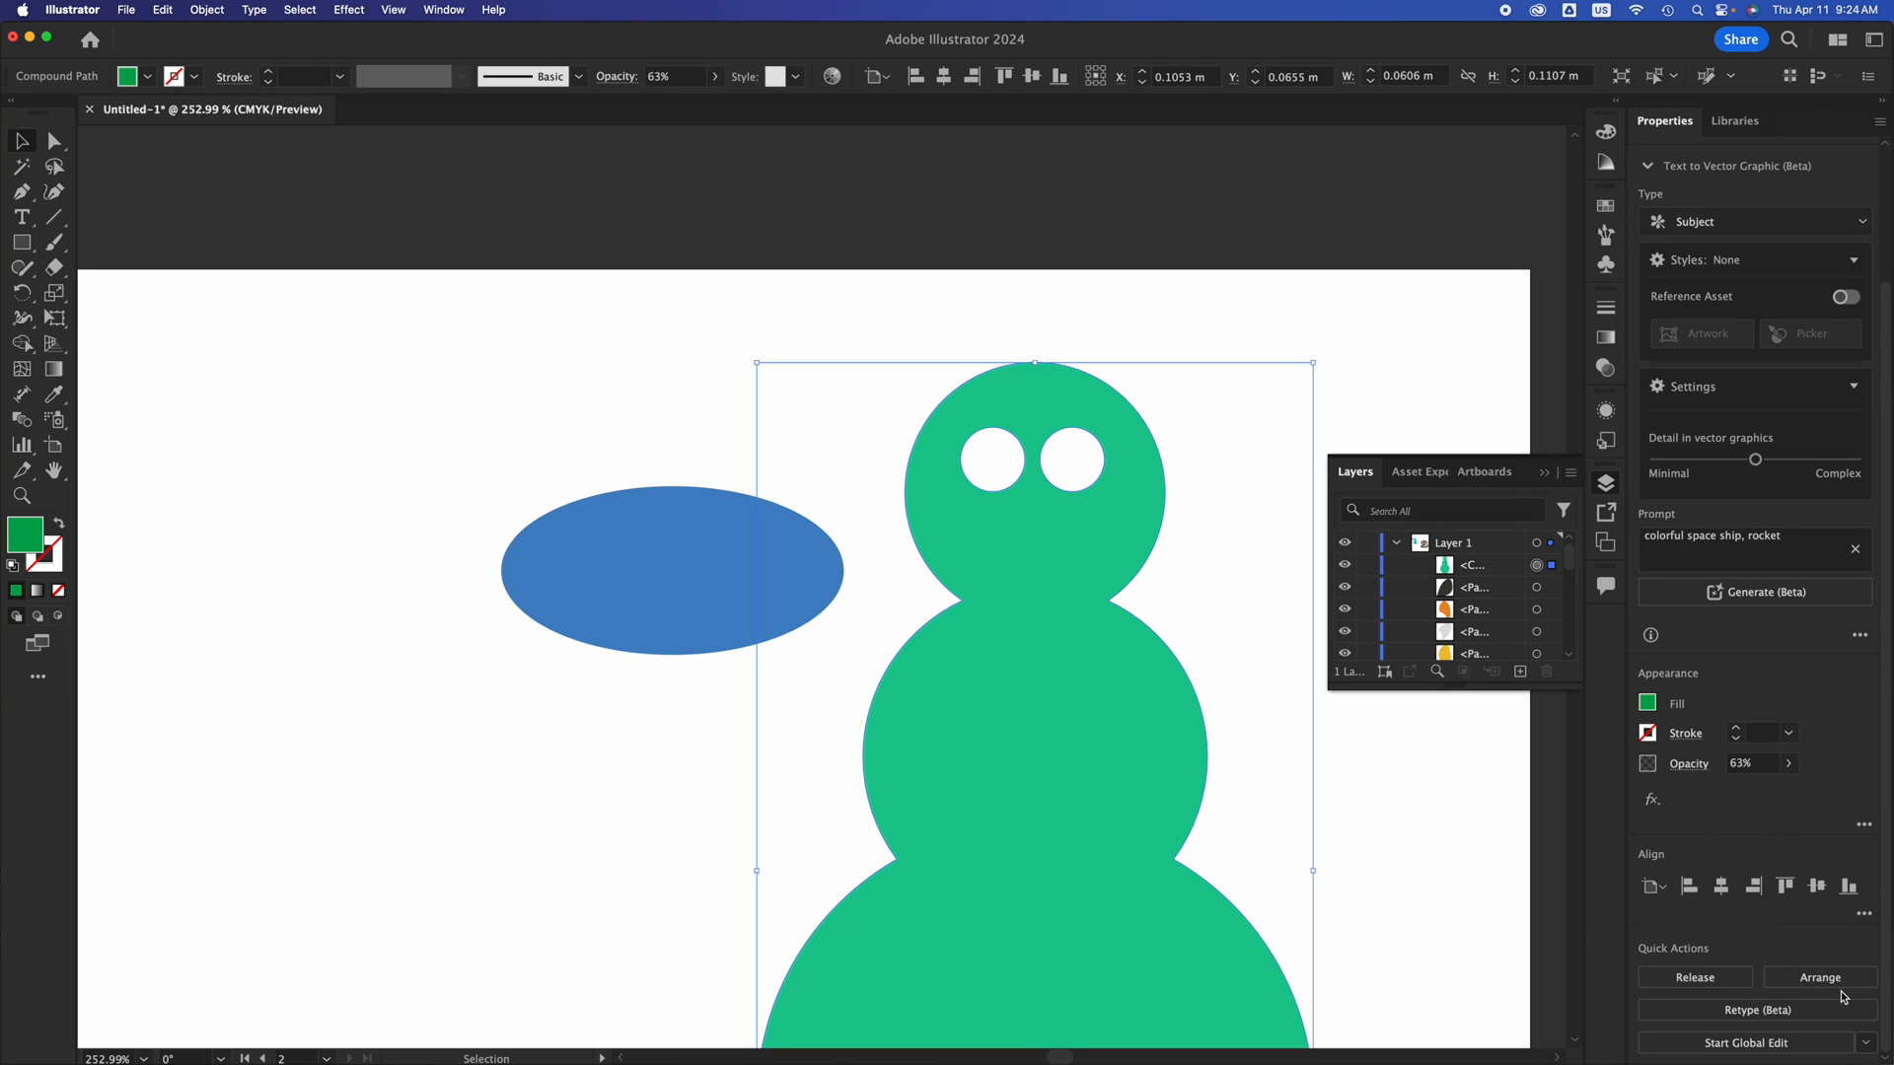
# Move the blue ellipse to overlap the lower left of the snowman's head and select both shapes.
pyautogui.click(690, 576)
pyautogui.moveTo(701, 576); pyautogui.dragTo(887, 563)
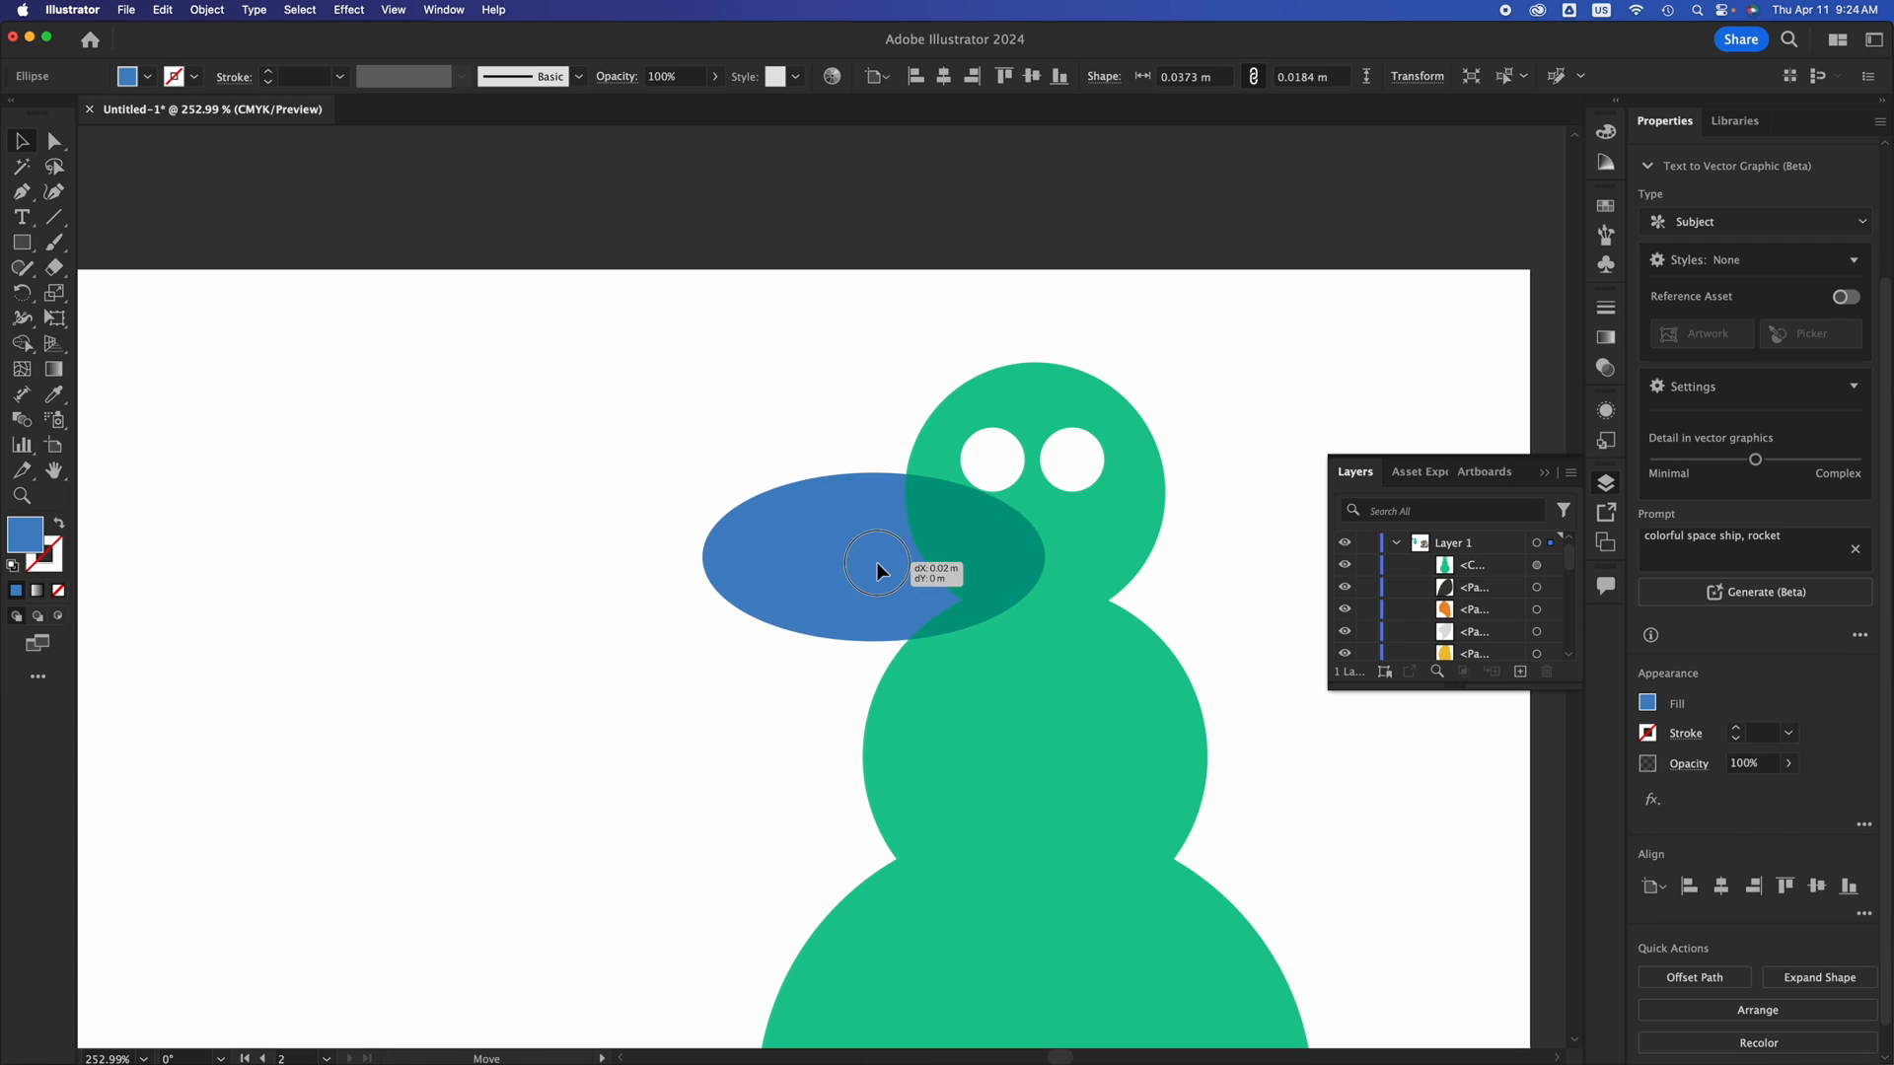
pyautogui.keyDown('shift'); pyautogui.click(1136, 712); pyautogui.keyUp('shift')
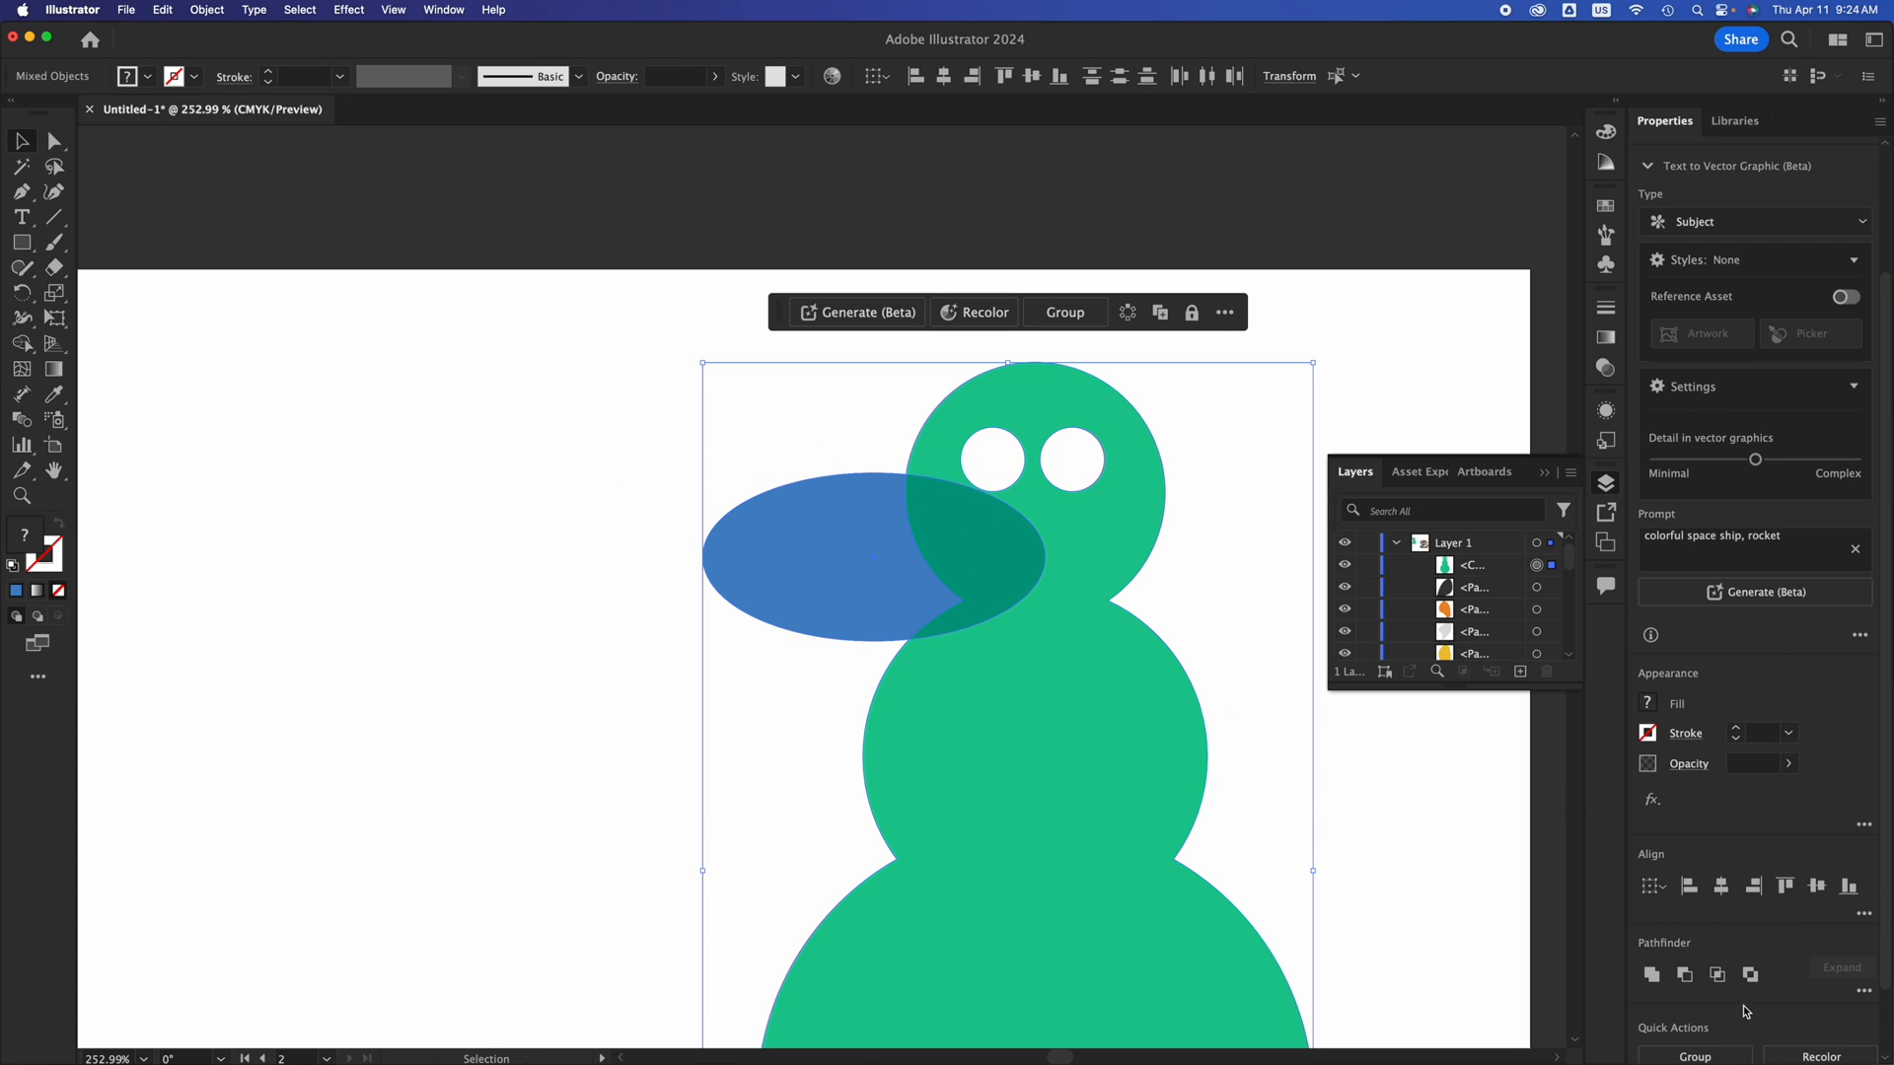
# Try the Pathfinder Intersect operation on the ellipse and snowman, and undo it.
pyautogui.scroll(-2, 1854, 991)
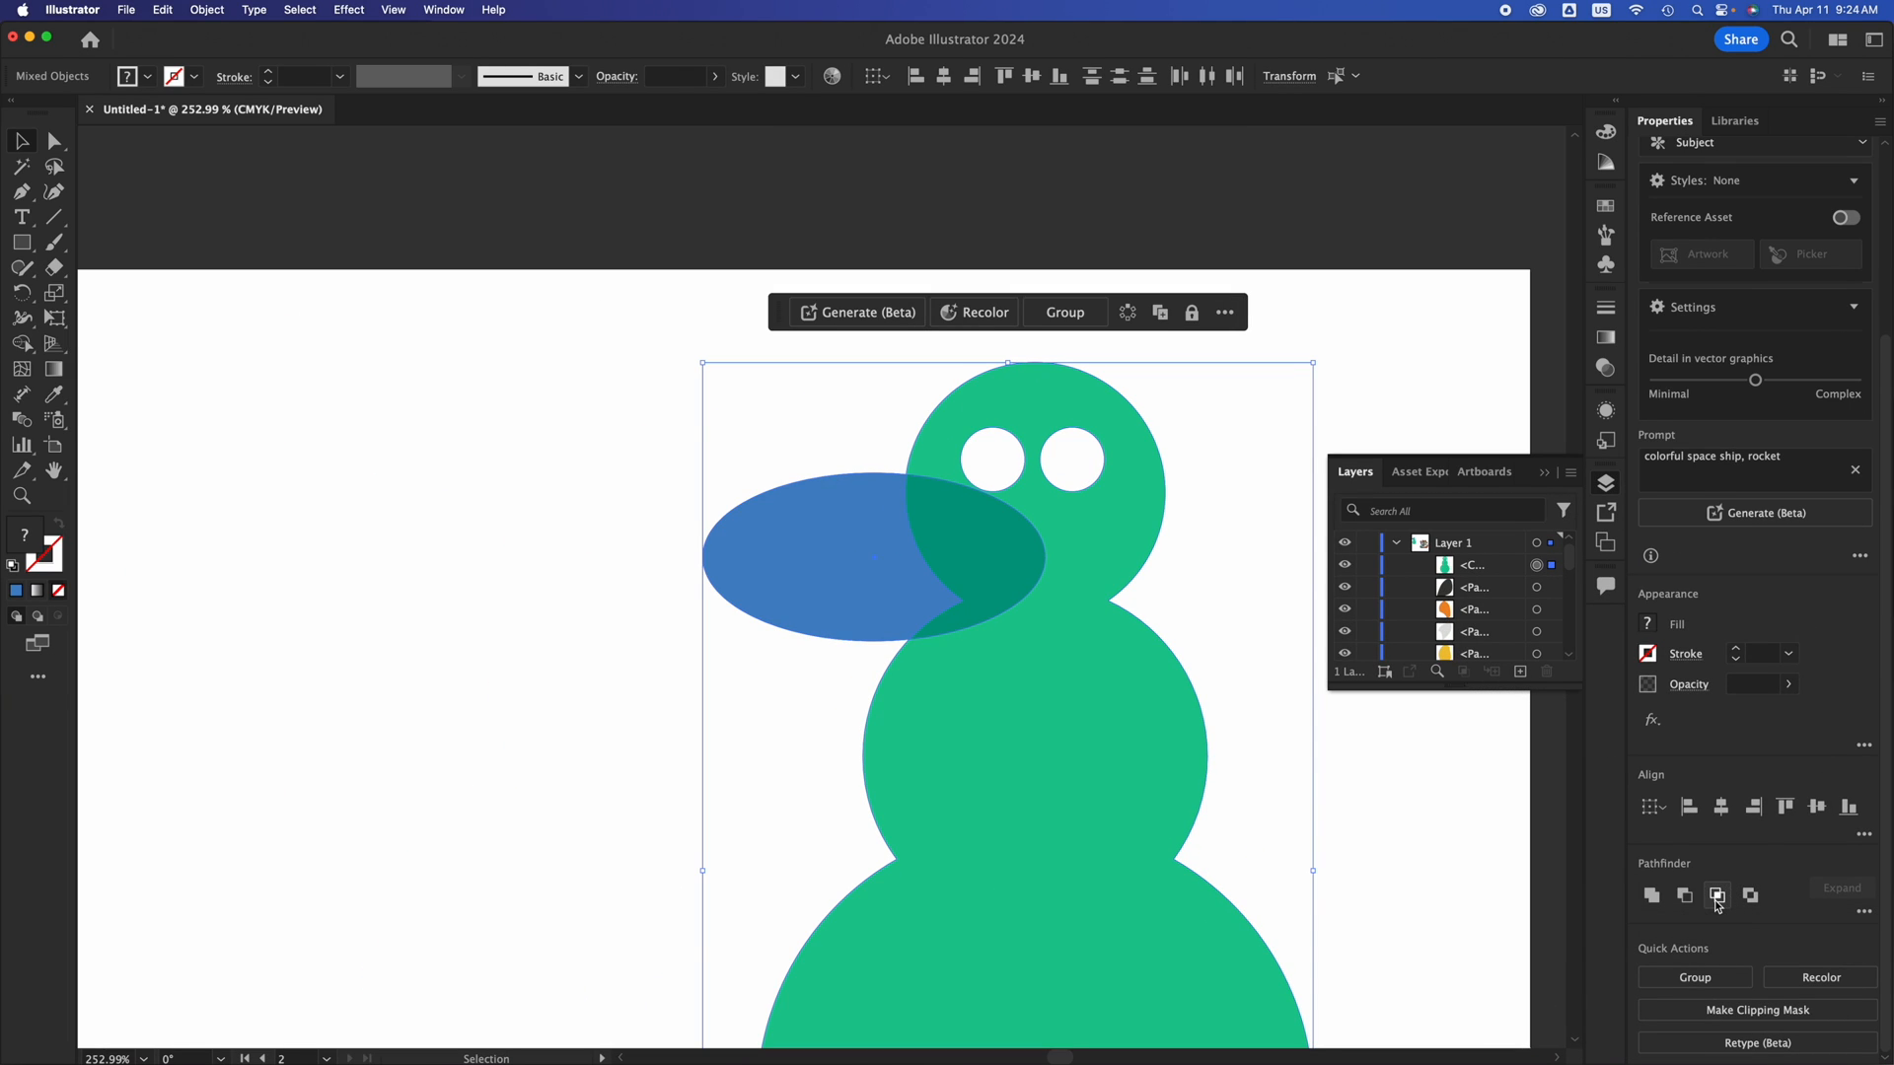
pyautogui.click(1716, 898)
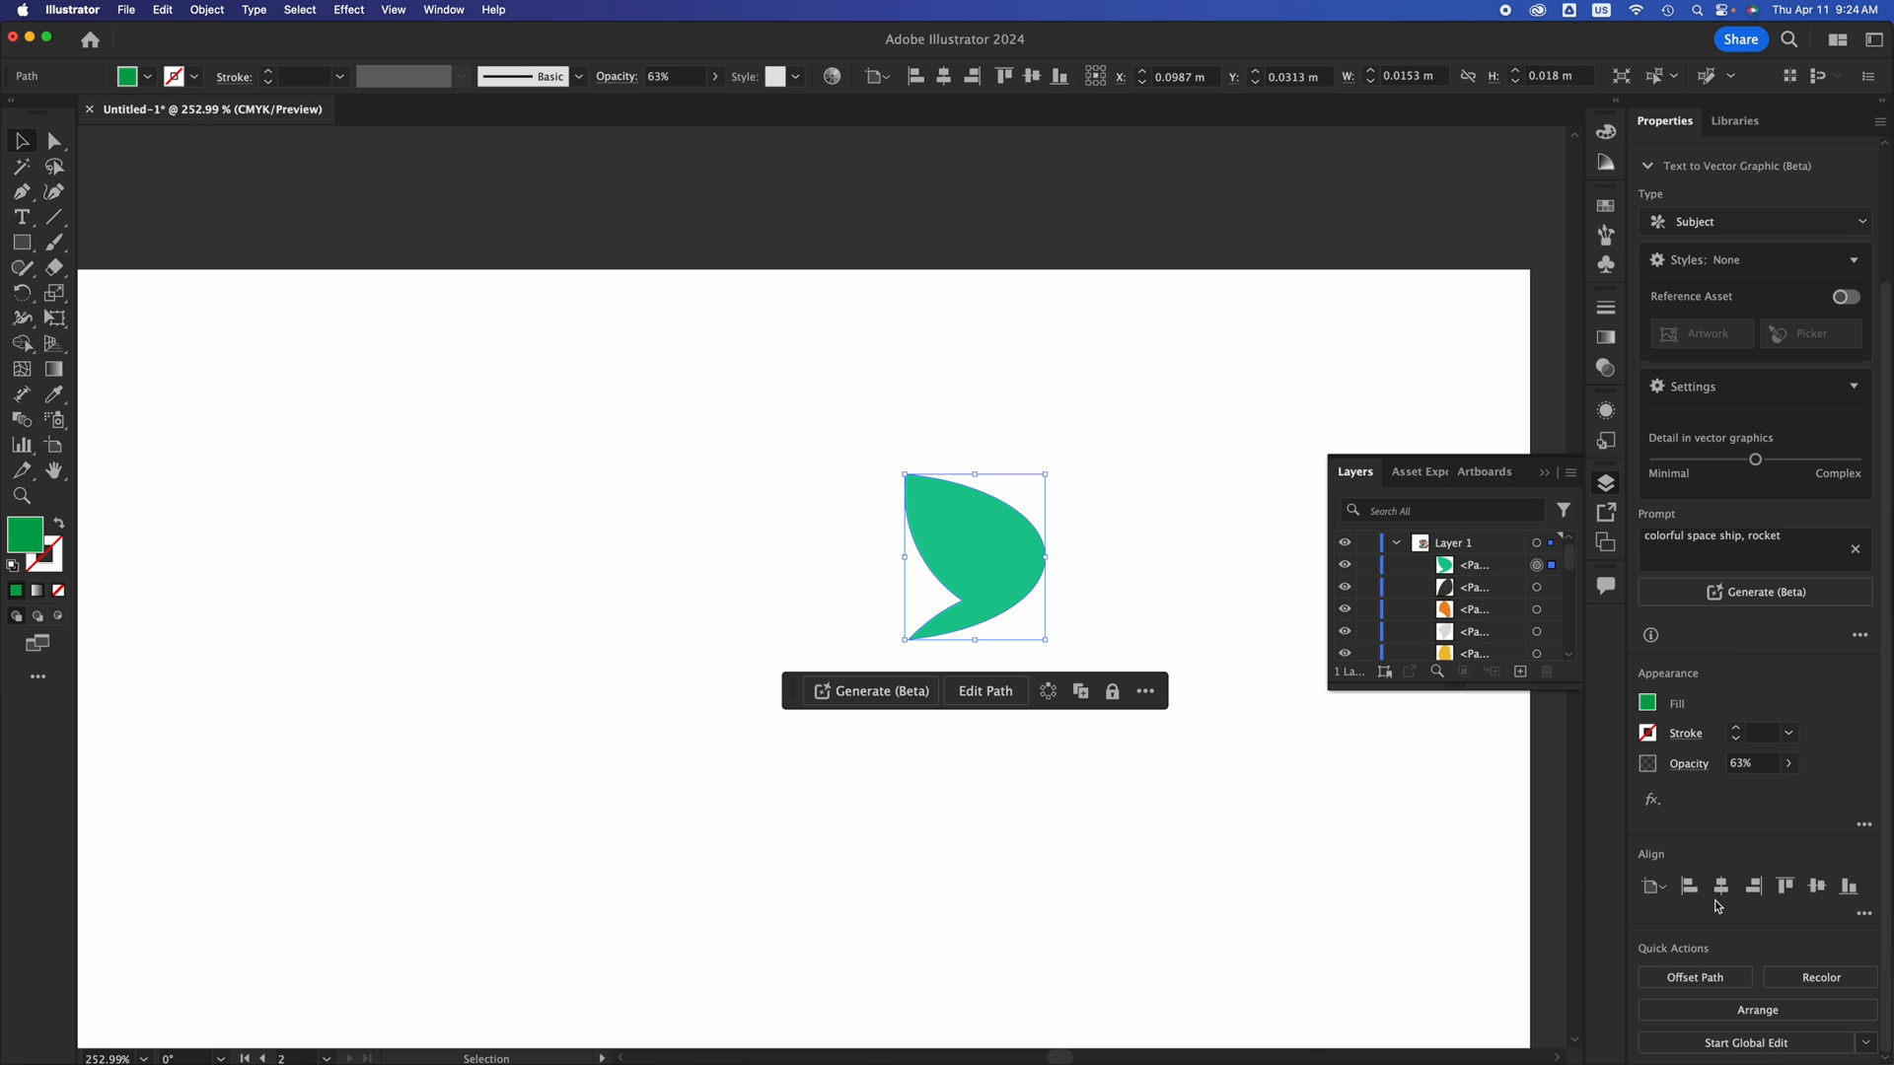
pyautogui.press('super+z')
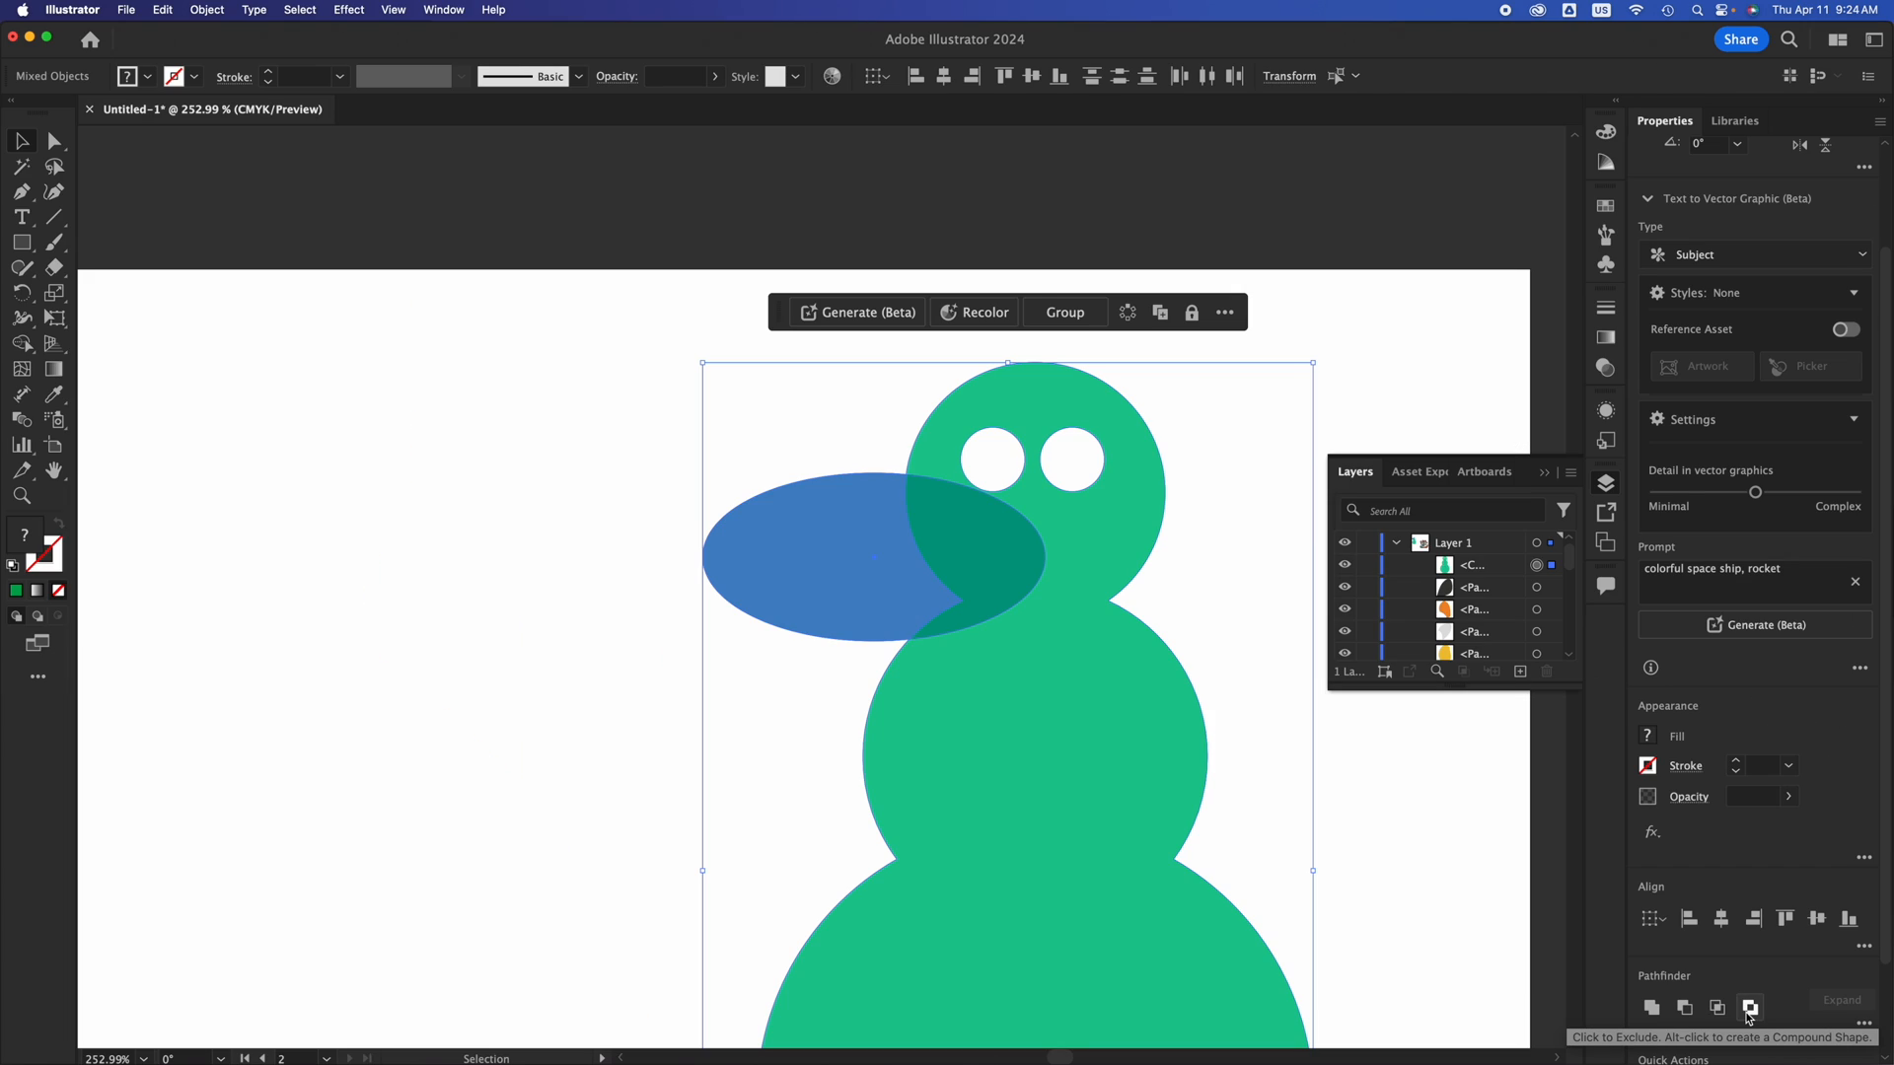
# Apply Pathfinder Exclude to the ellipse and snowman, ungroup the result, and clear the selection.
pyautogui.click(1749, 1013)
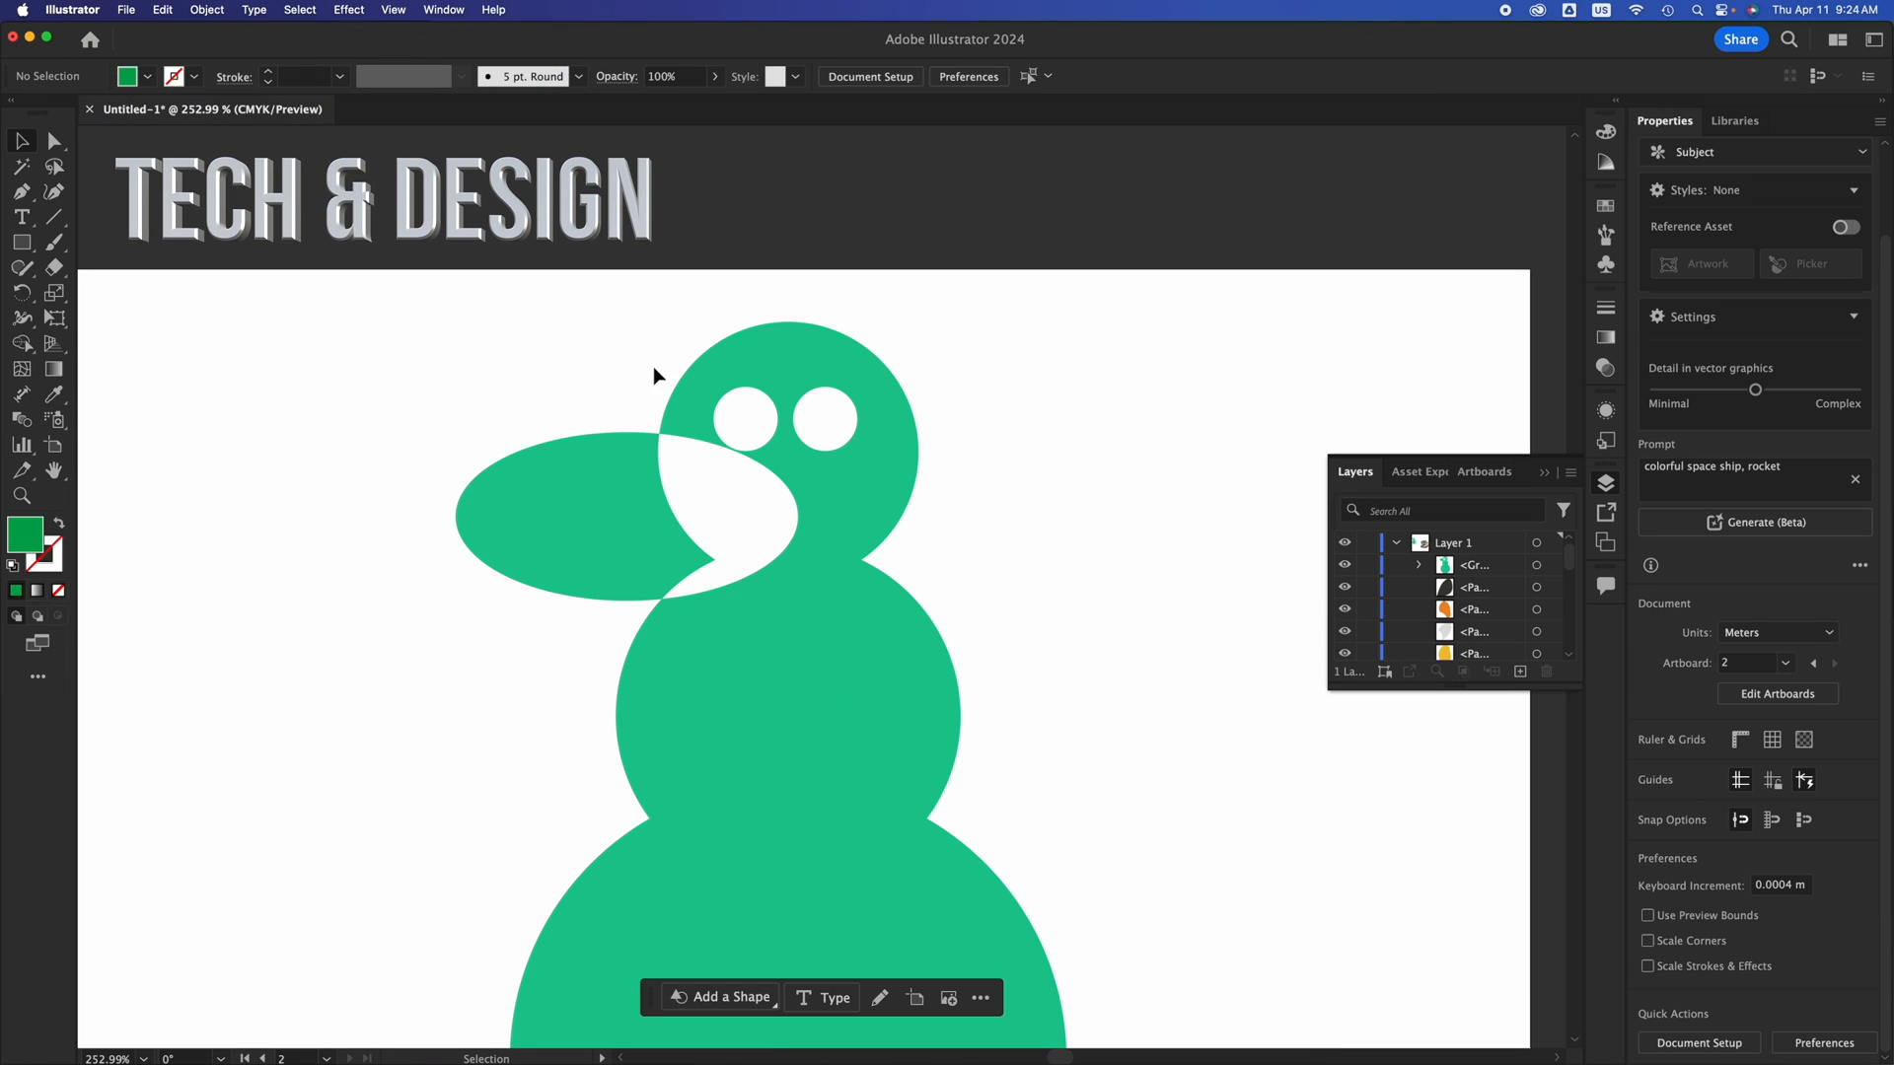
pyautogui.click(854, 468)
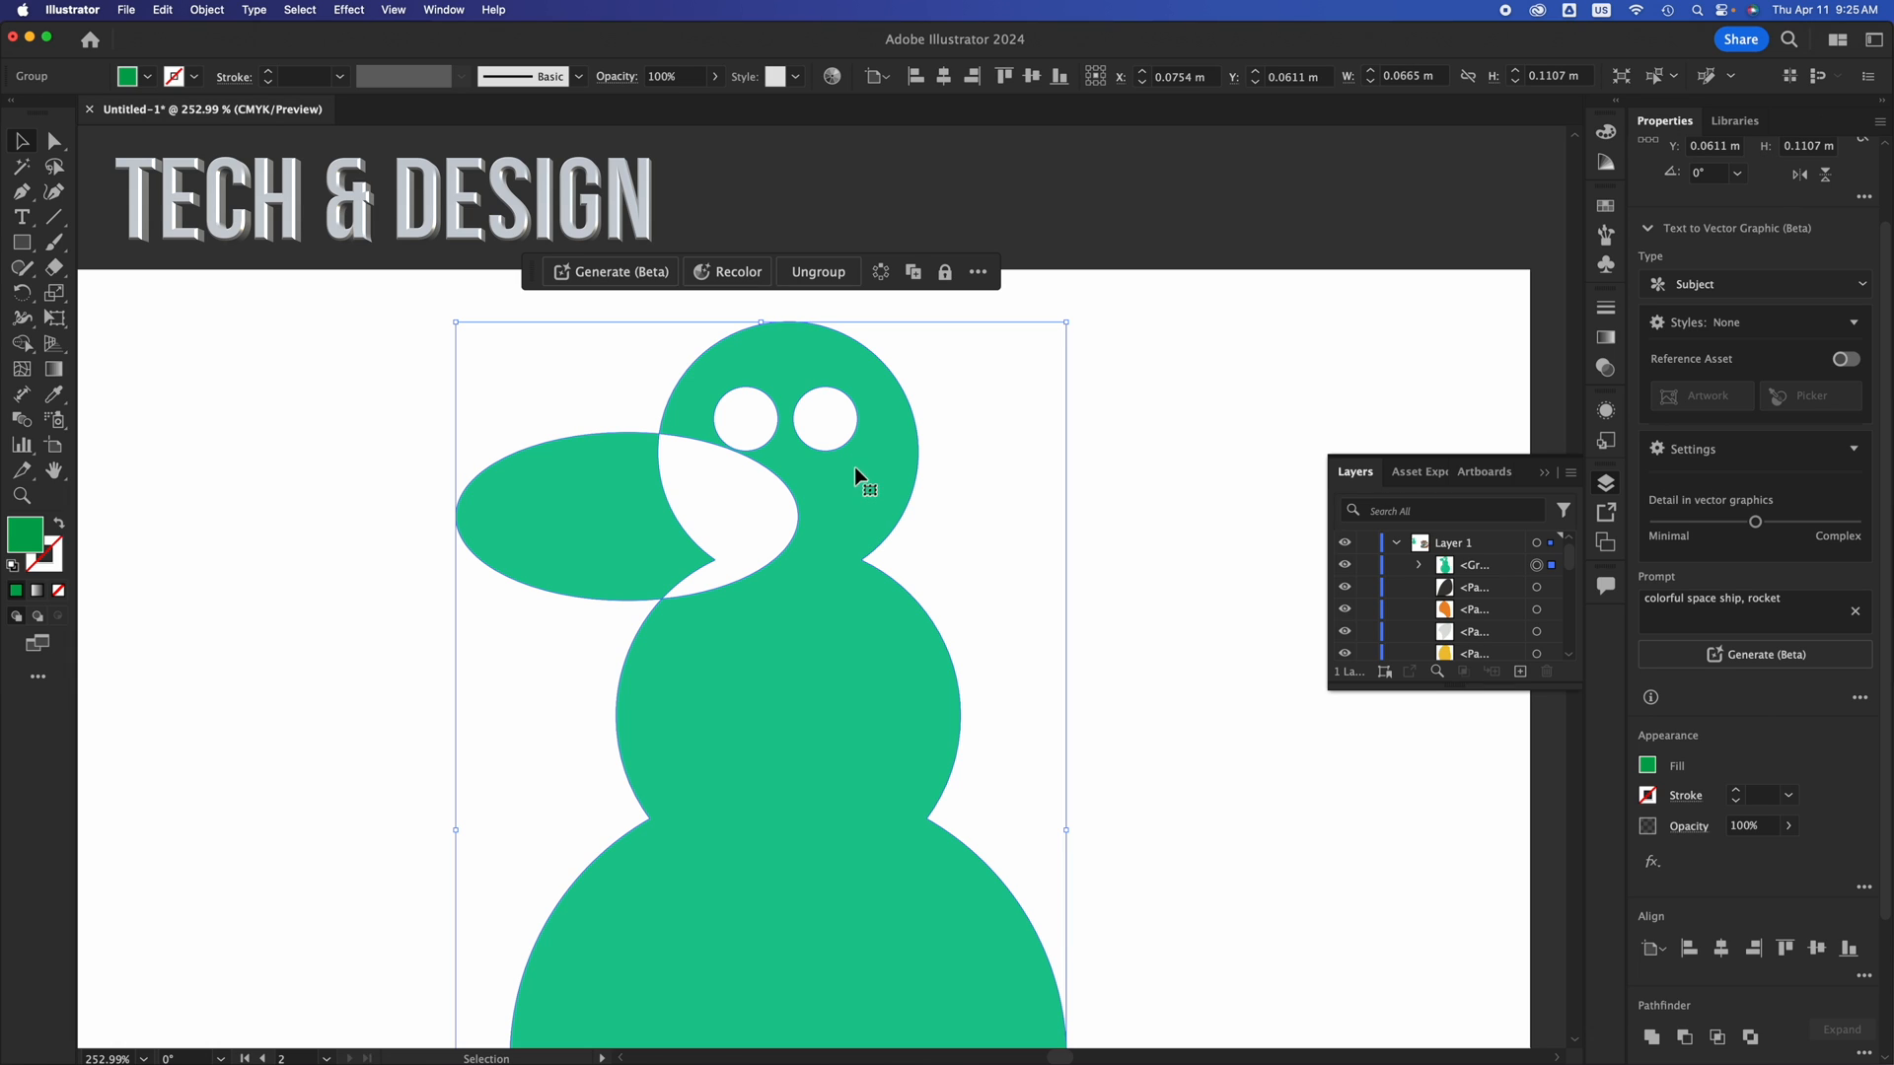
pyautogui.click(817, 271)
pyautogui.click(1219, 508)
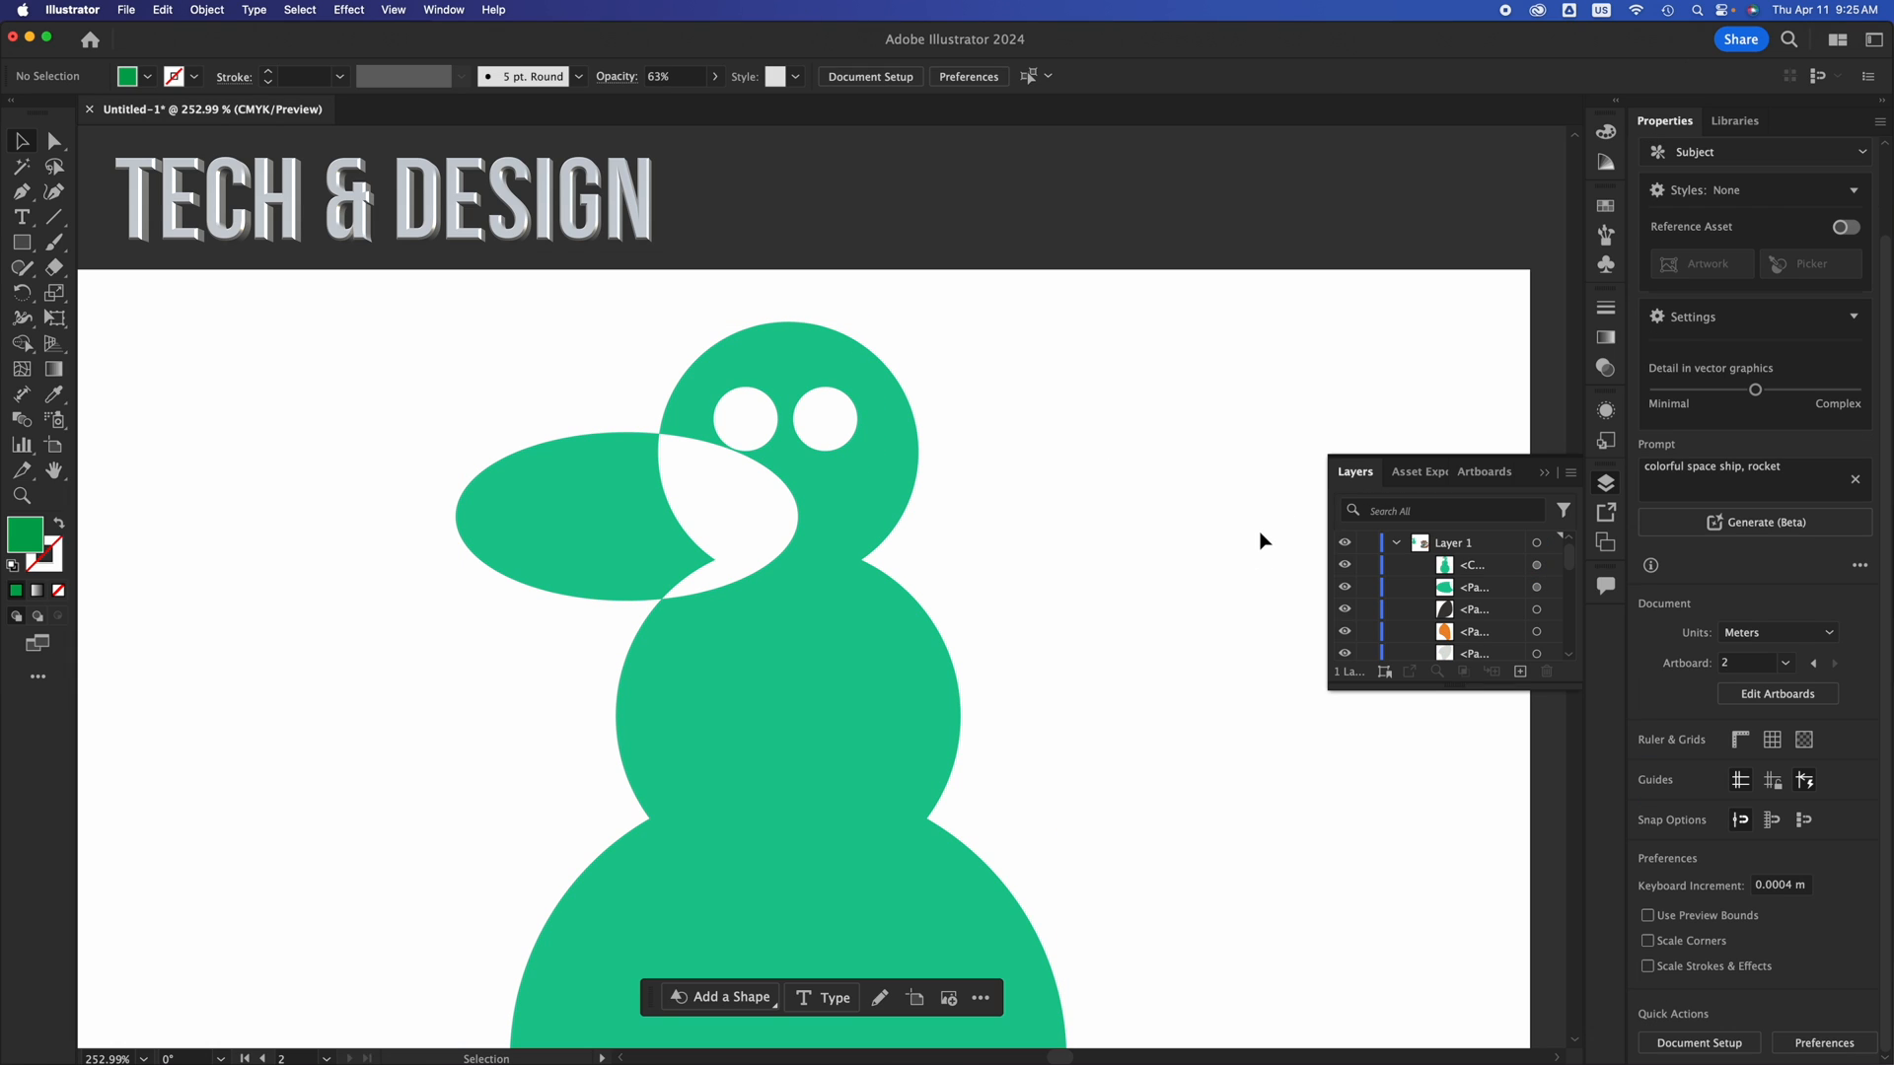
# Pull the leftover ellipse piece away to the left of the snowman and delete it.
pyautogui.click(642, 503)
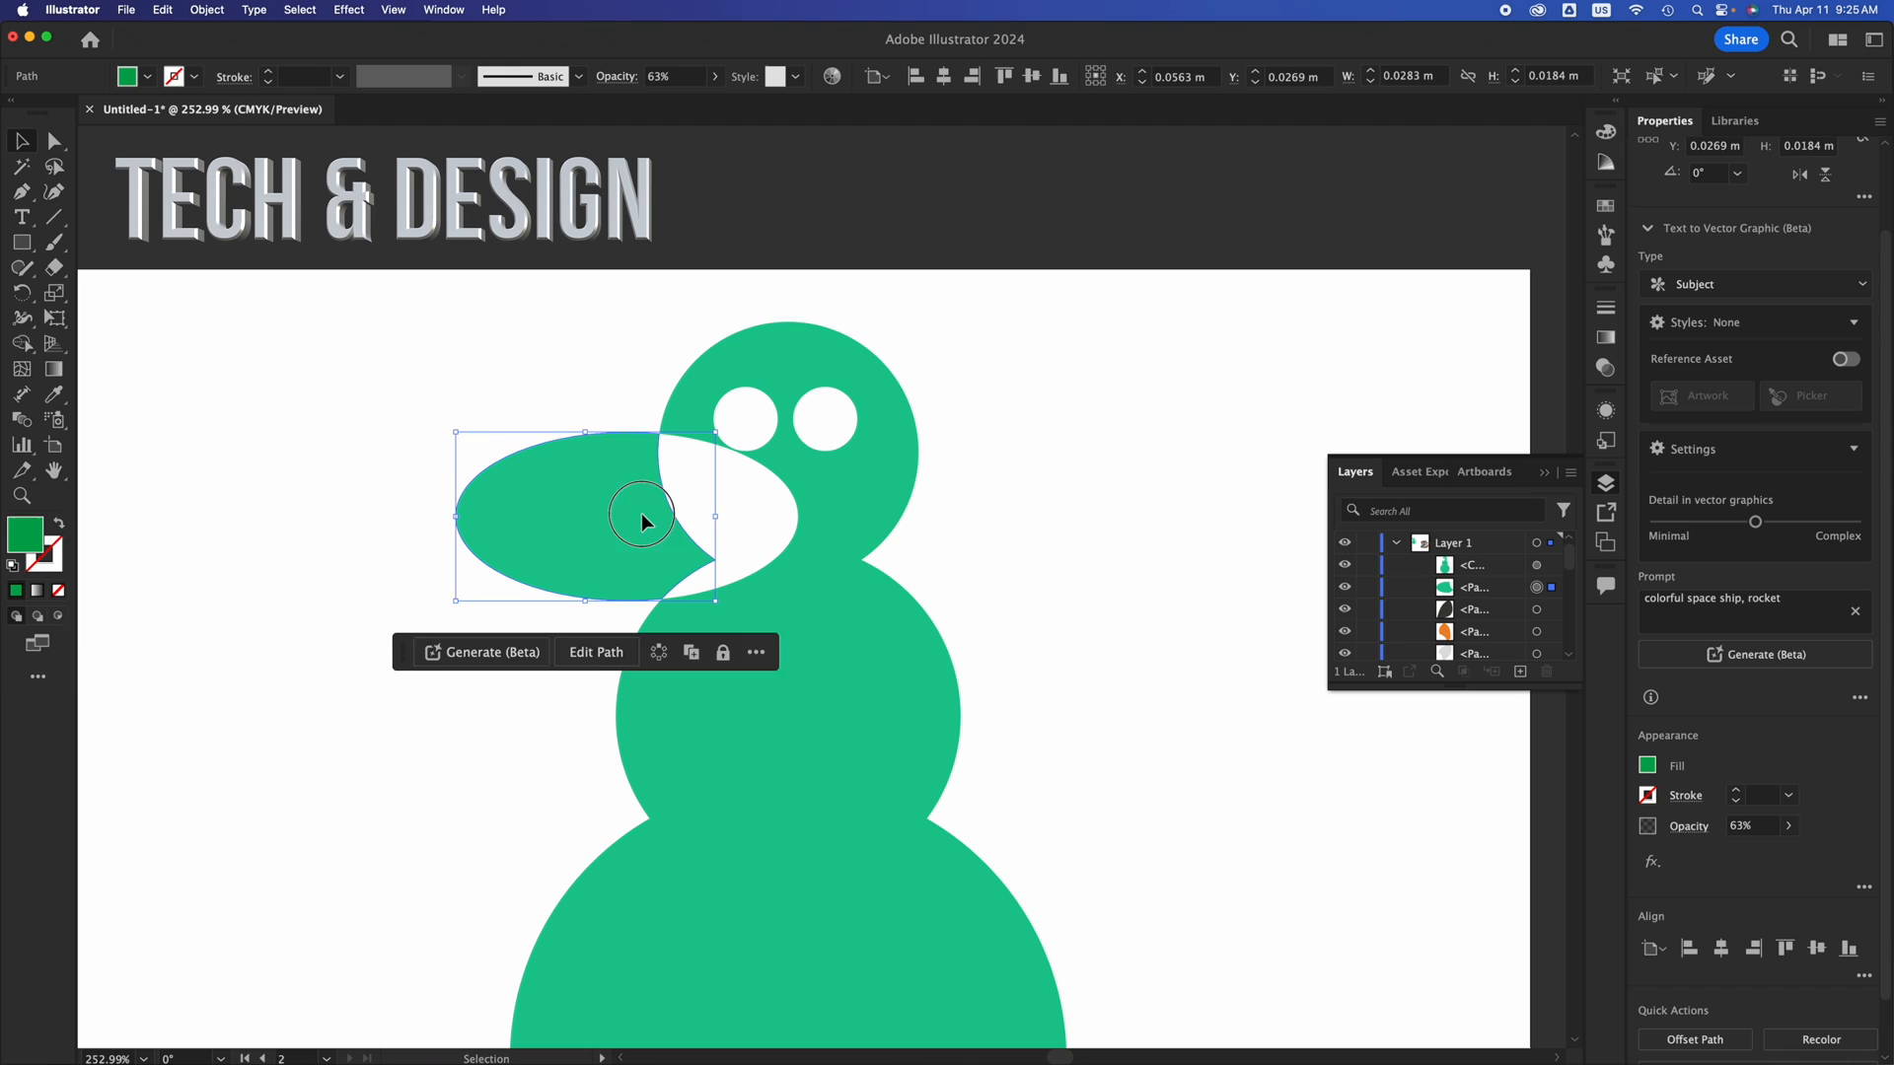
pyautogui.moveTo(643, 517); pyautogui.dragTo(353, 521)
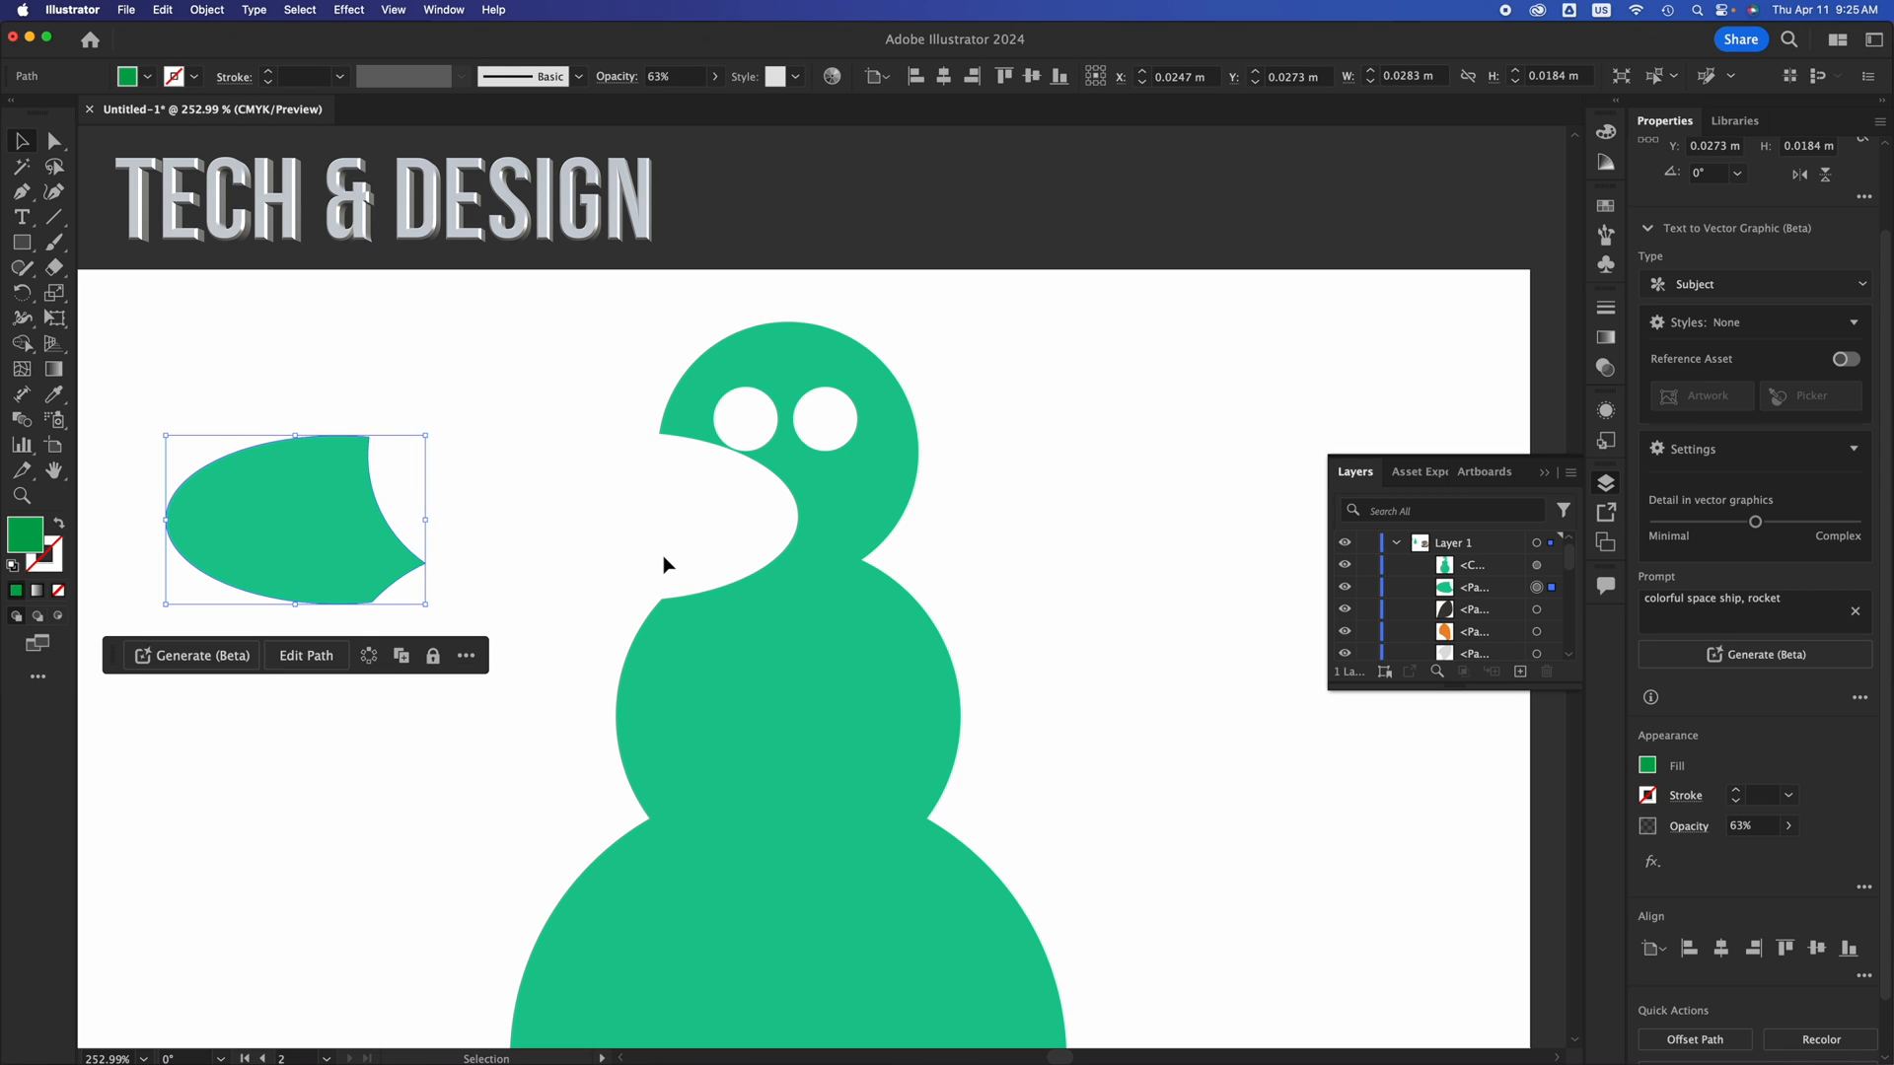
pyautogui.press('Delete')
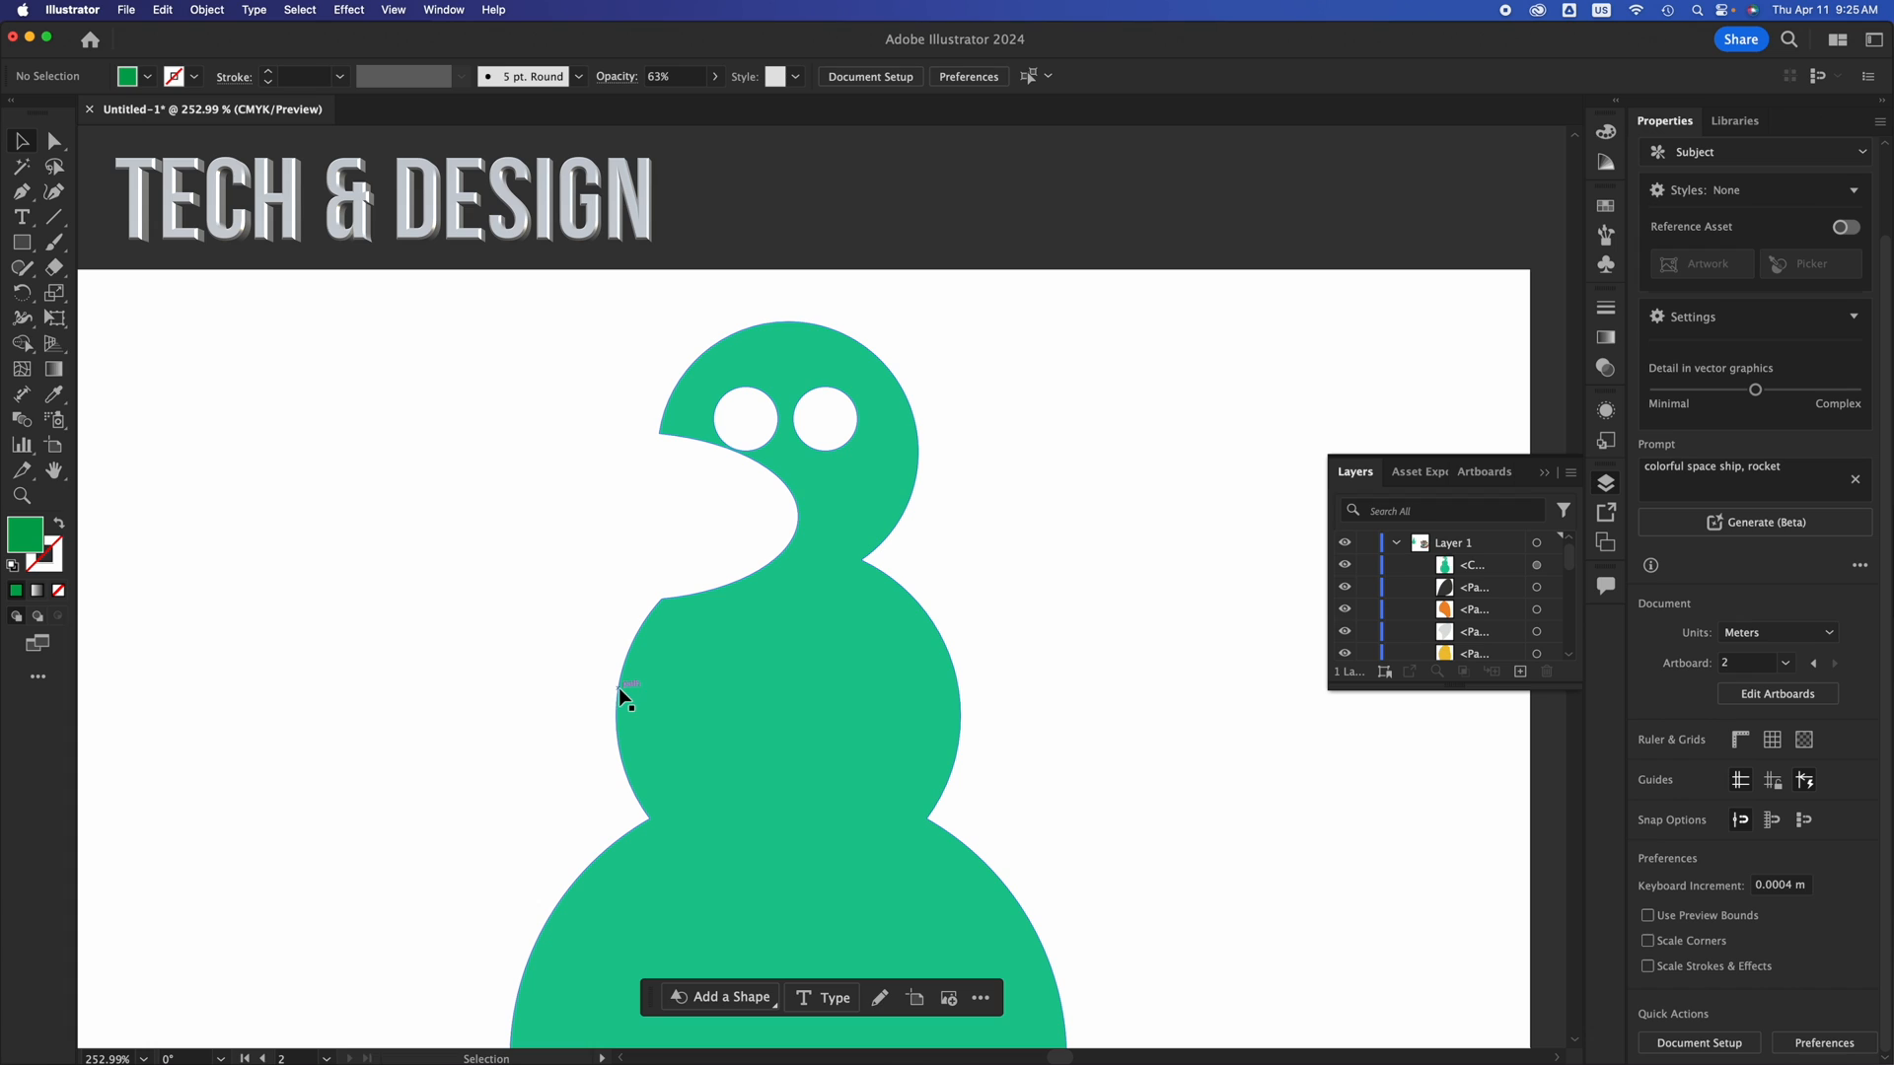
# Draw a rectangle about 0.0721 m by 0.0038 m across the snowman's middle circle and apply Pathfinder Exclude to both shapes.
pyautogui.click(21, 249)
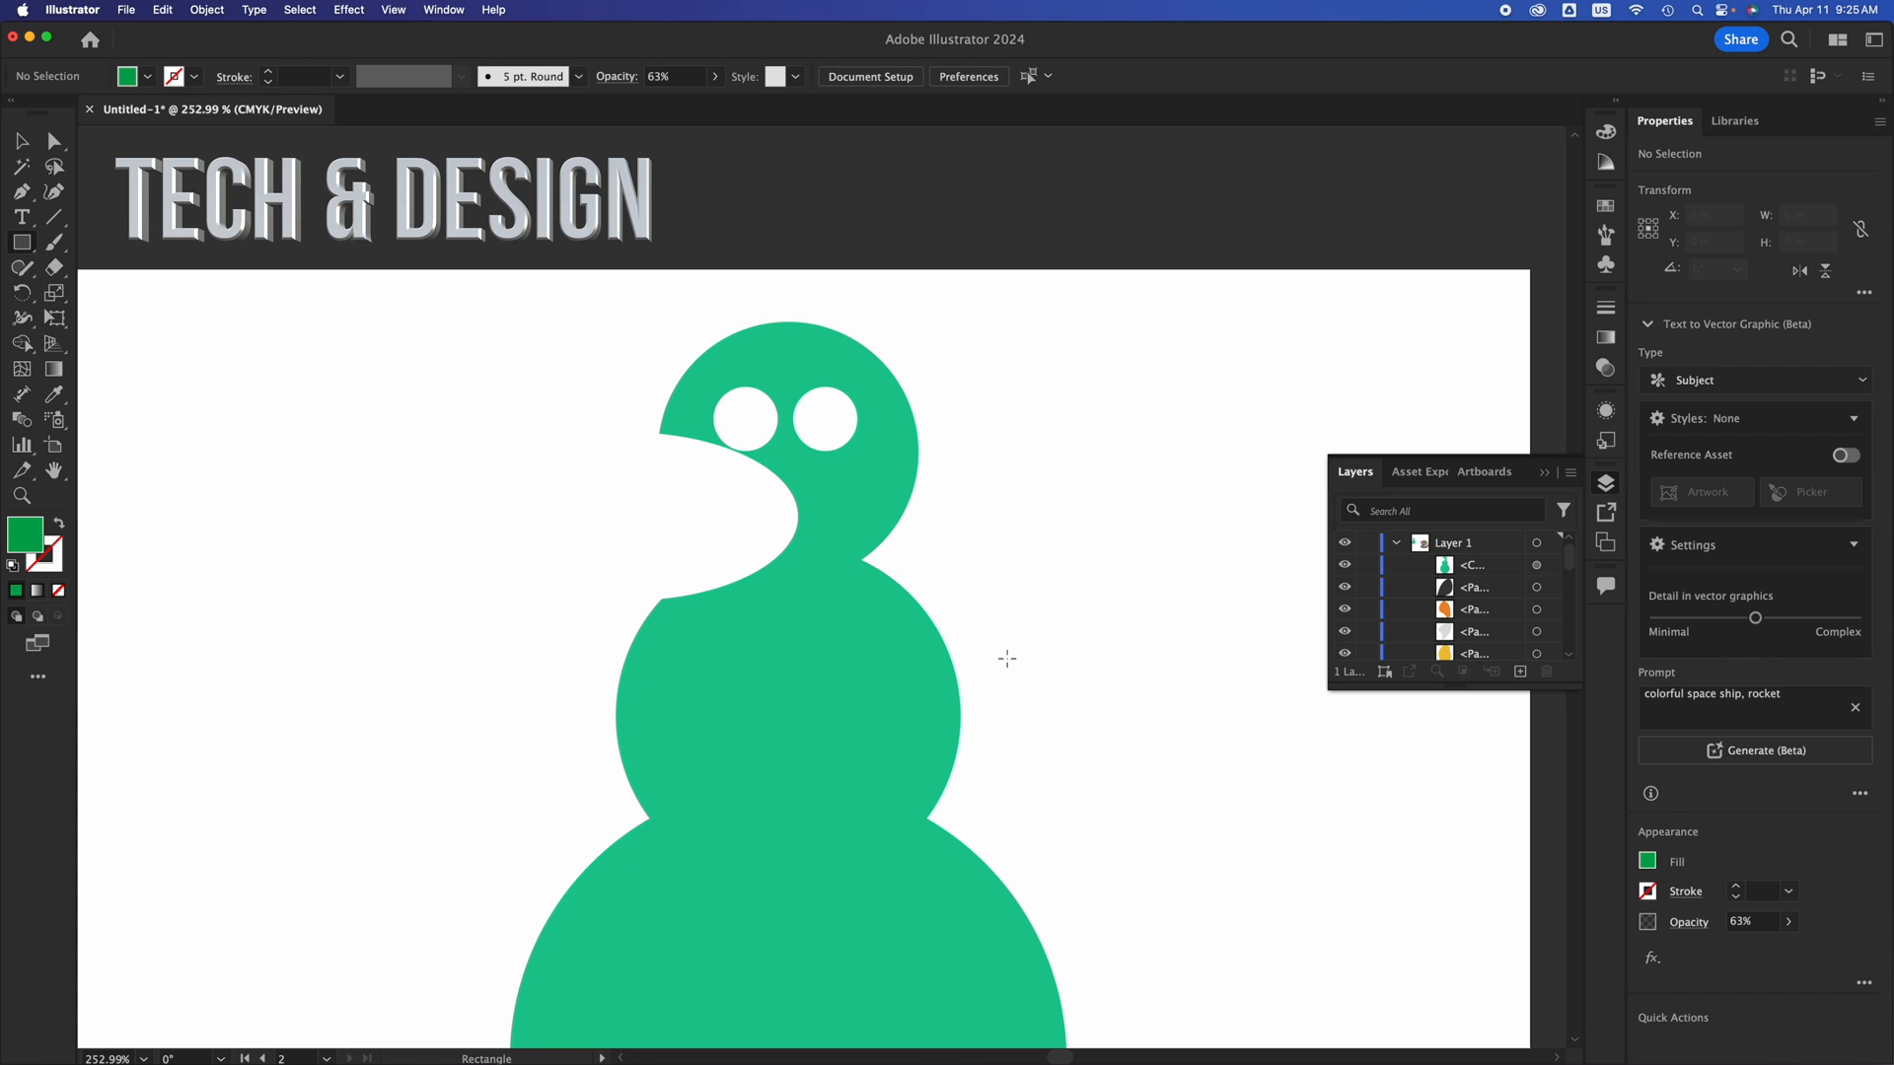
pyautogui.moveTo(1073, 660)
pyautogui.mouseDown()
pyautogui.moveTo(799, 693)
pyautogui.moveTo(410, 693)
pyautogui.mouseUp()
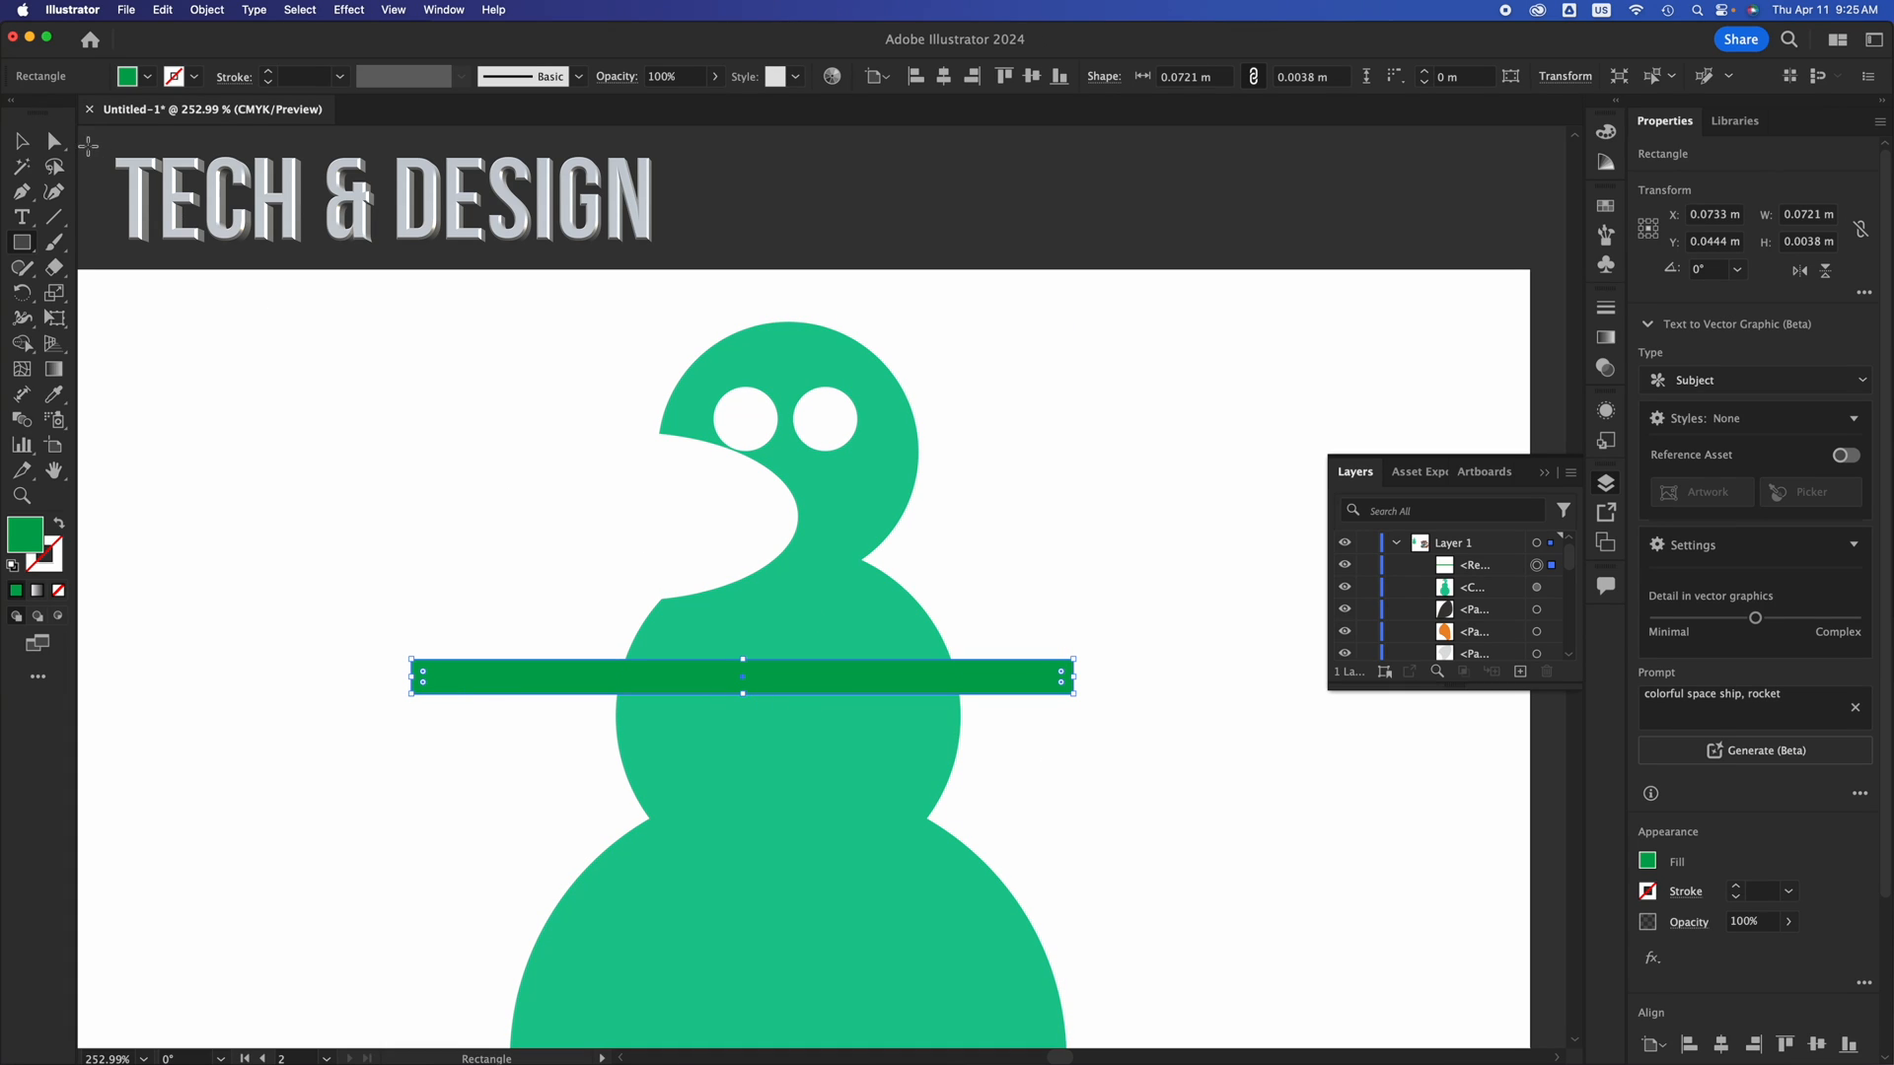
pyautogui.press('v')
pyautogui.keyDown('shift'); pyautogui.click(854, 802); pyautogui.keyUp('shift')
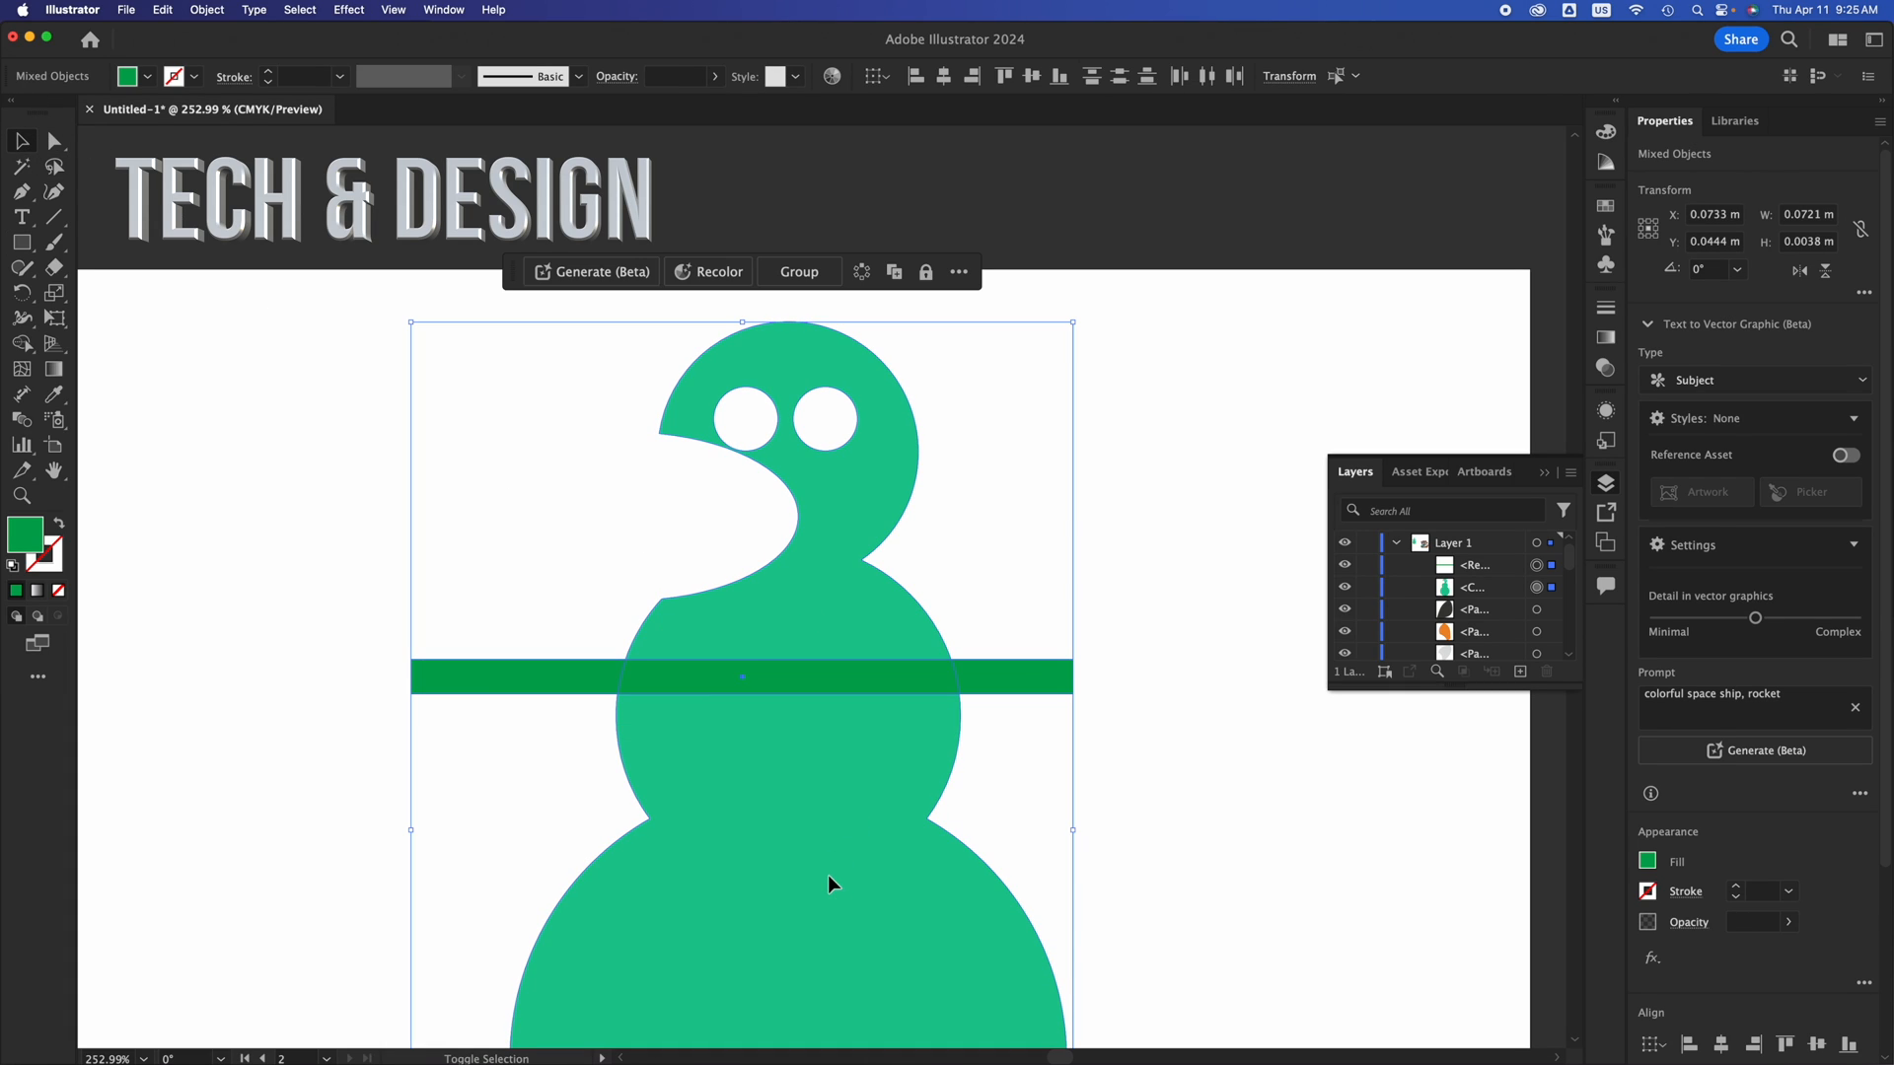
pyautogui.scroll(-3, 1810, 905)
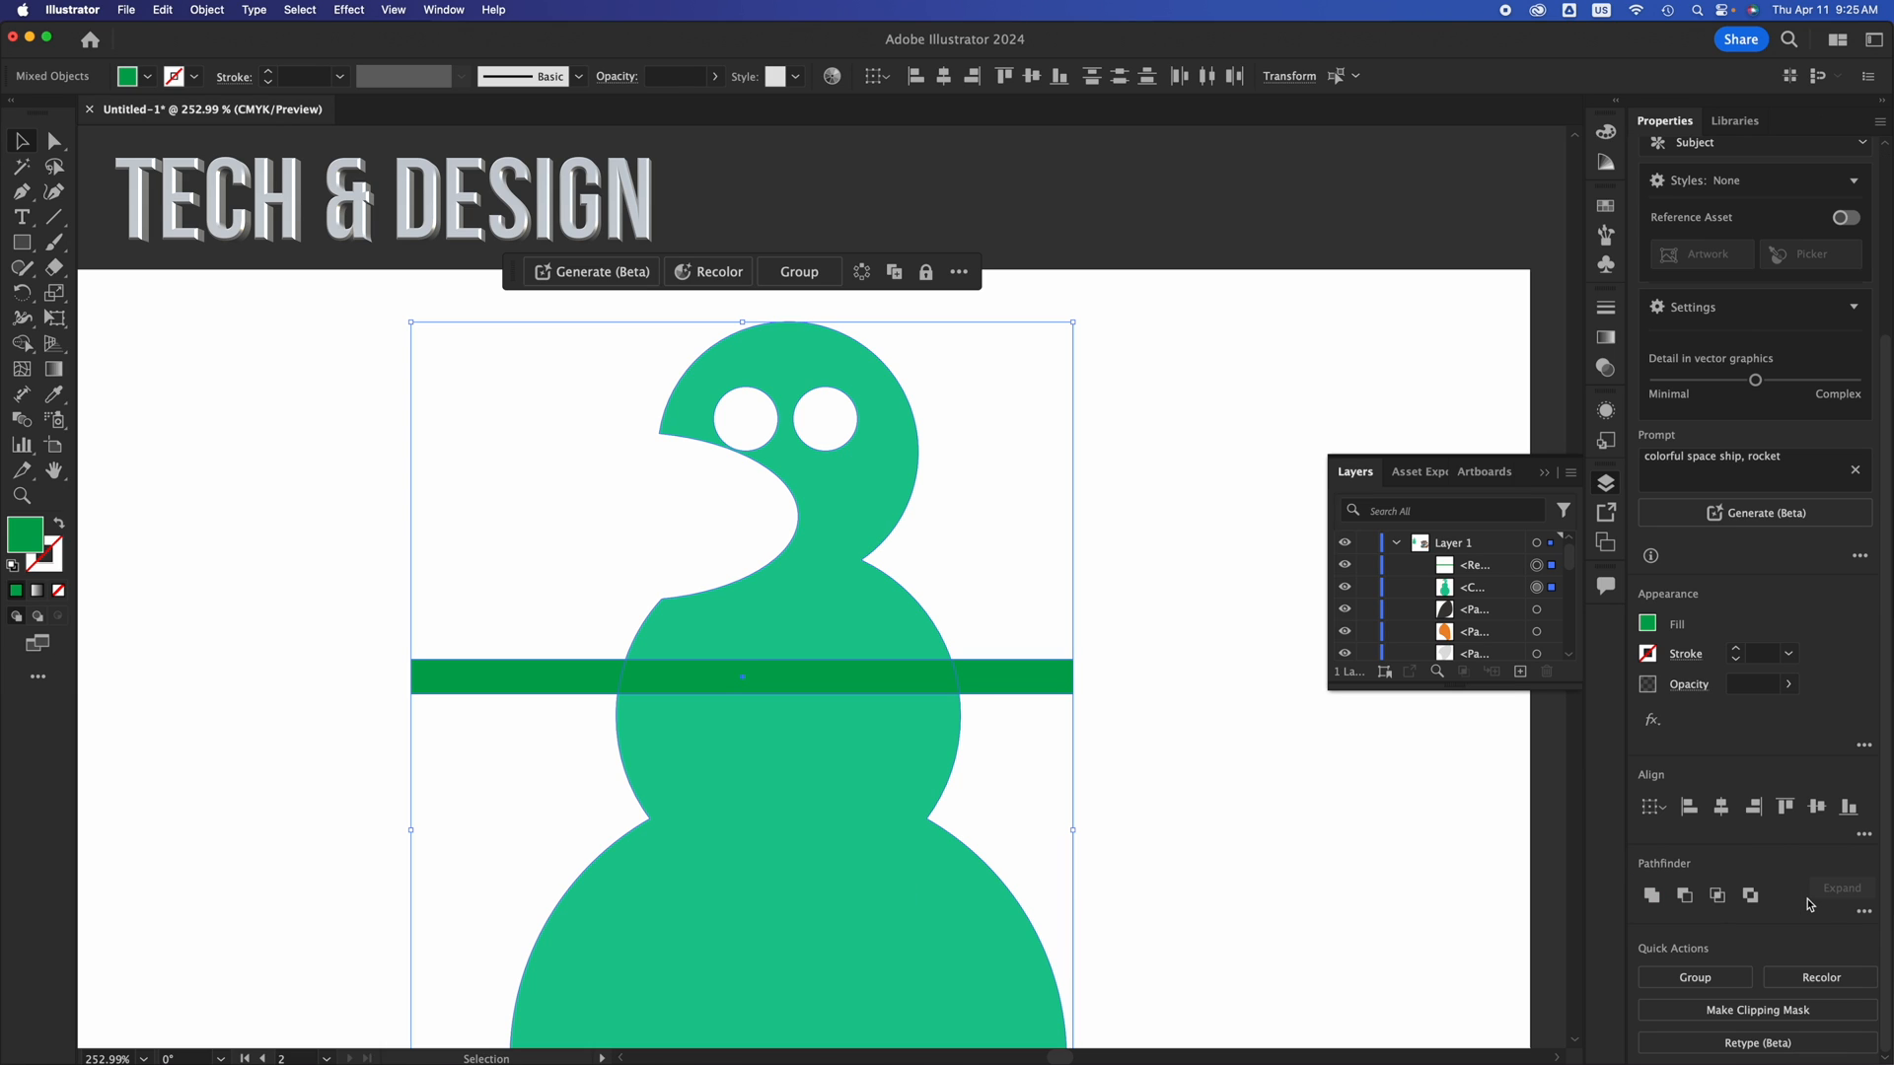
pyautogui.click(1752, 897)
pyautogui.click(1188, 755)
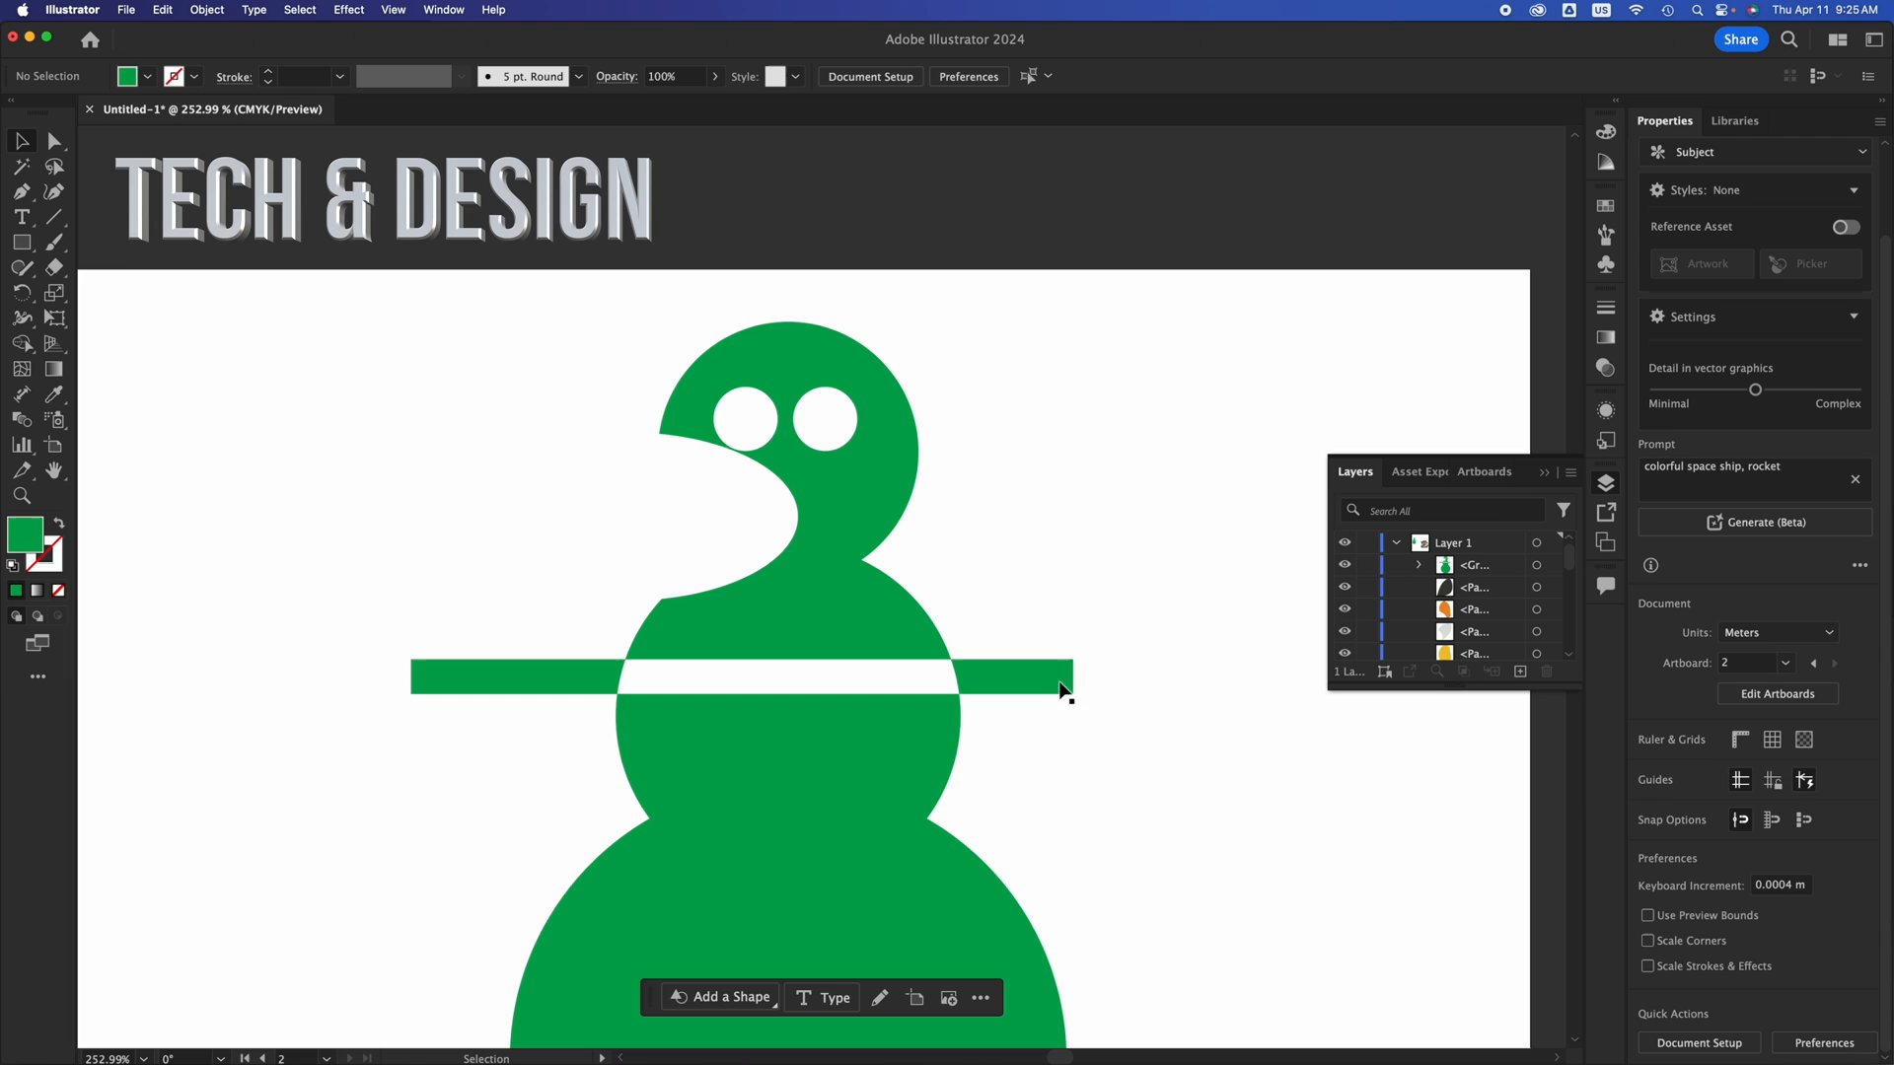
# Ungroup the excluded shapes and delete the two rectangle ends sticking out beside the snowman.
pyautogui.click(1024, 660)
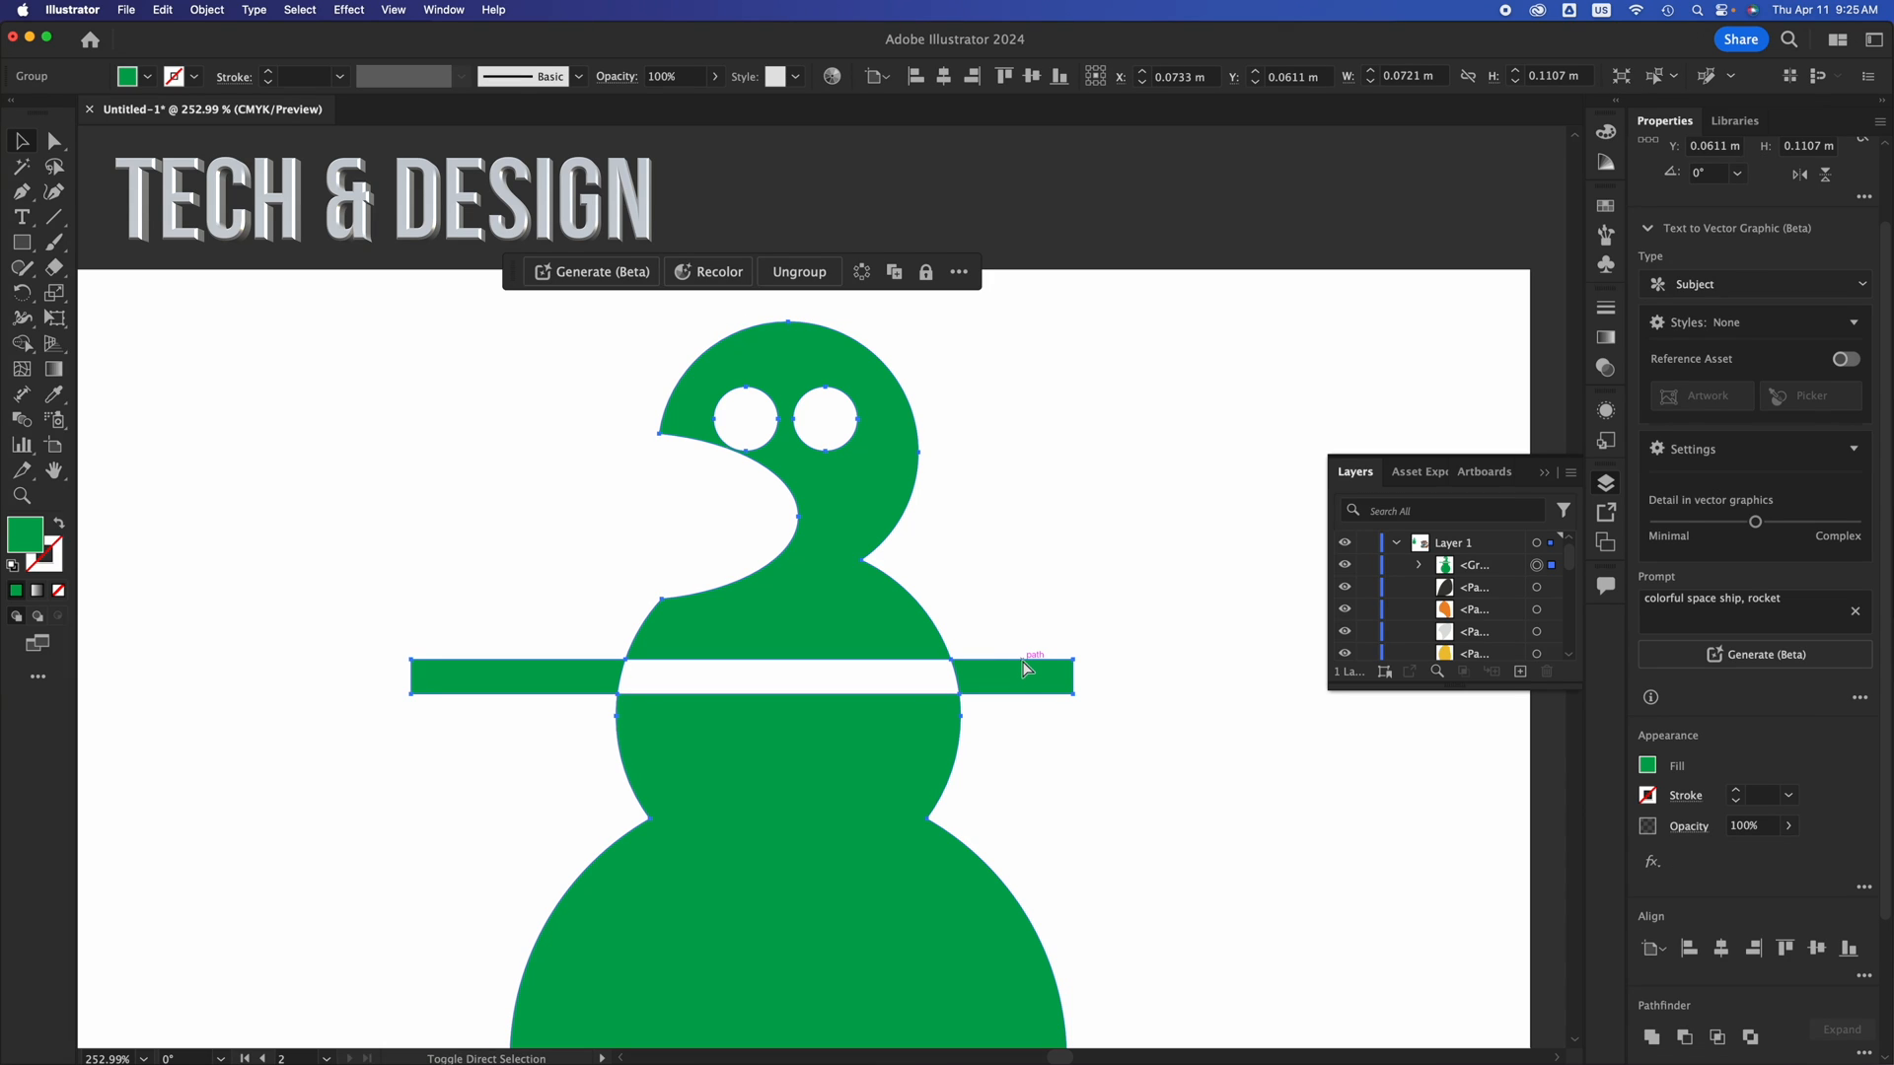
pyautogui.press('super+shift+g')
pyautogui.click(1117, 689)
pyautogui.click(1026, 680)
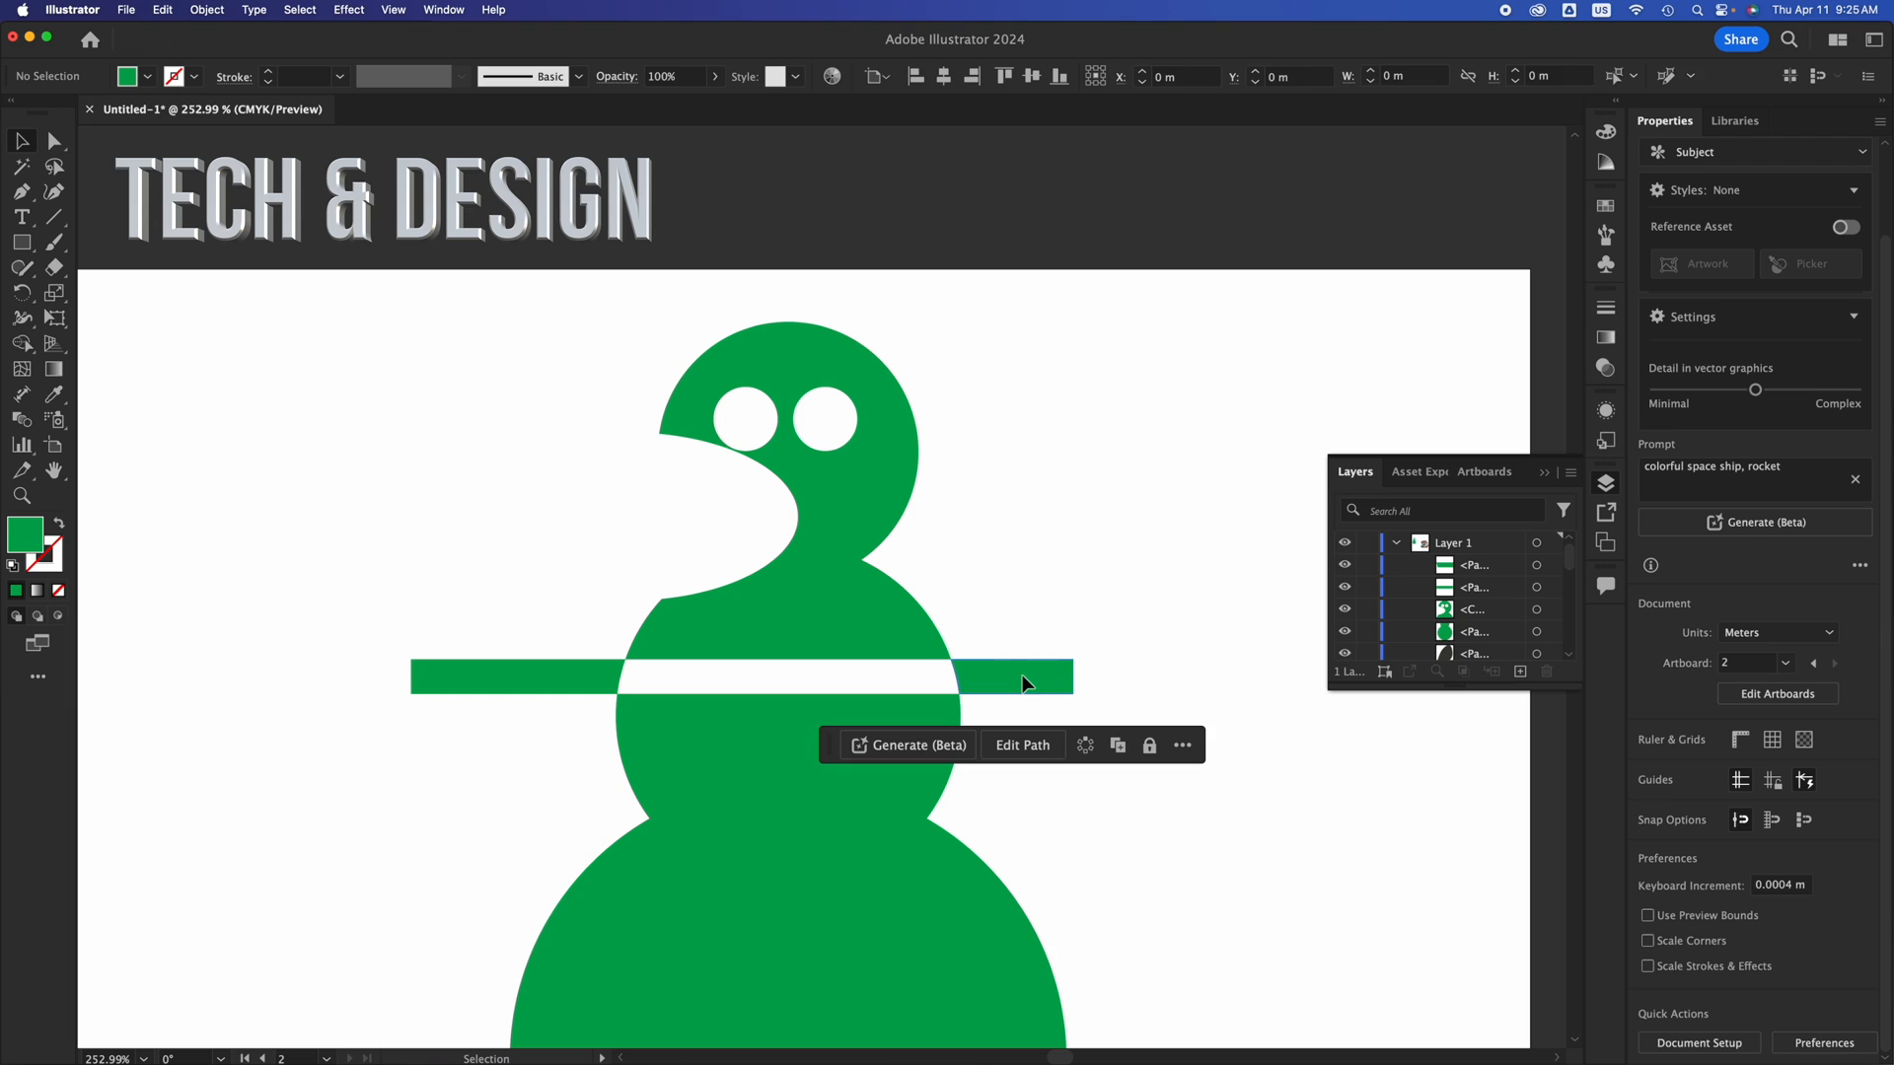
pyautogui.press('Delete')
pyautogui.click(566, 671)
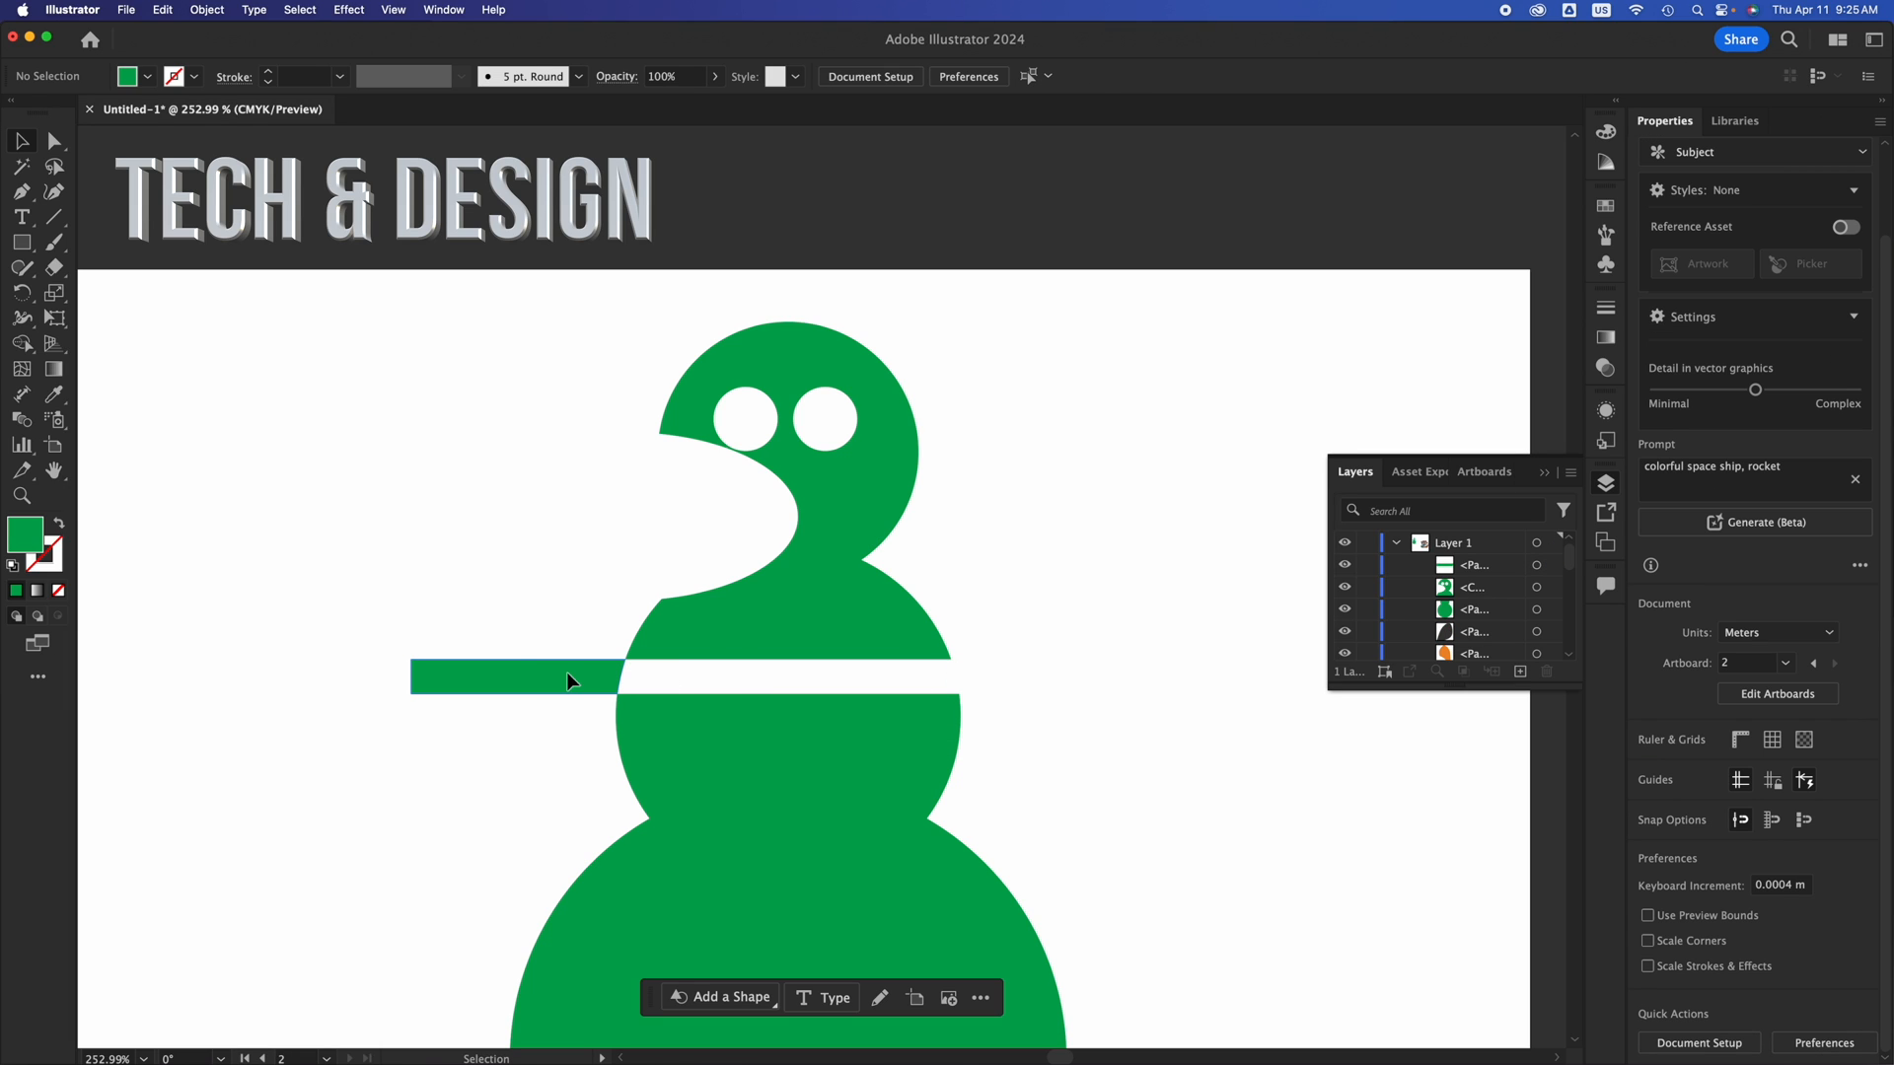
pyautogui.press('Delete')
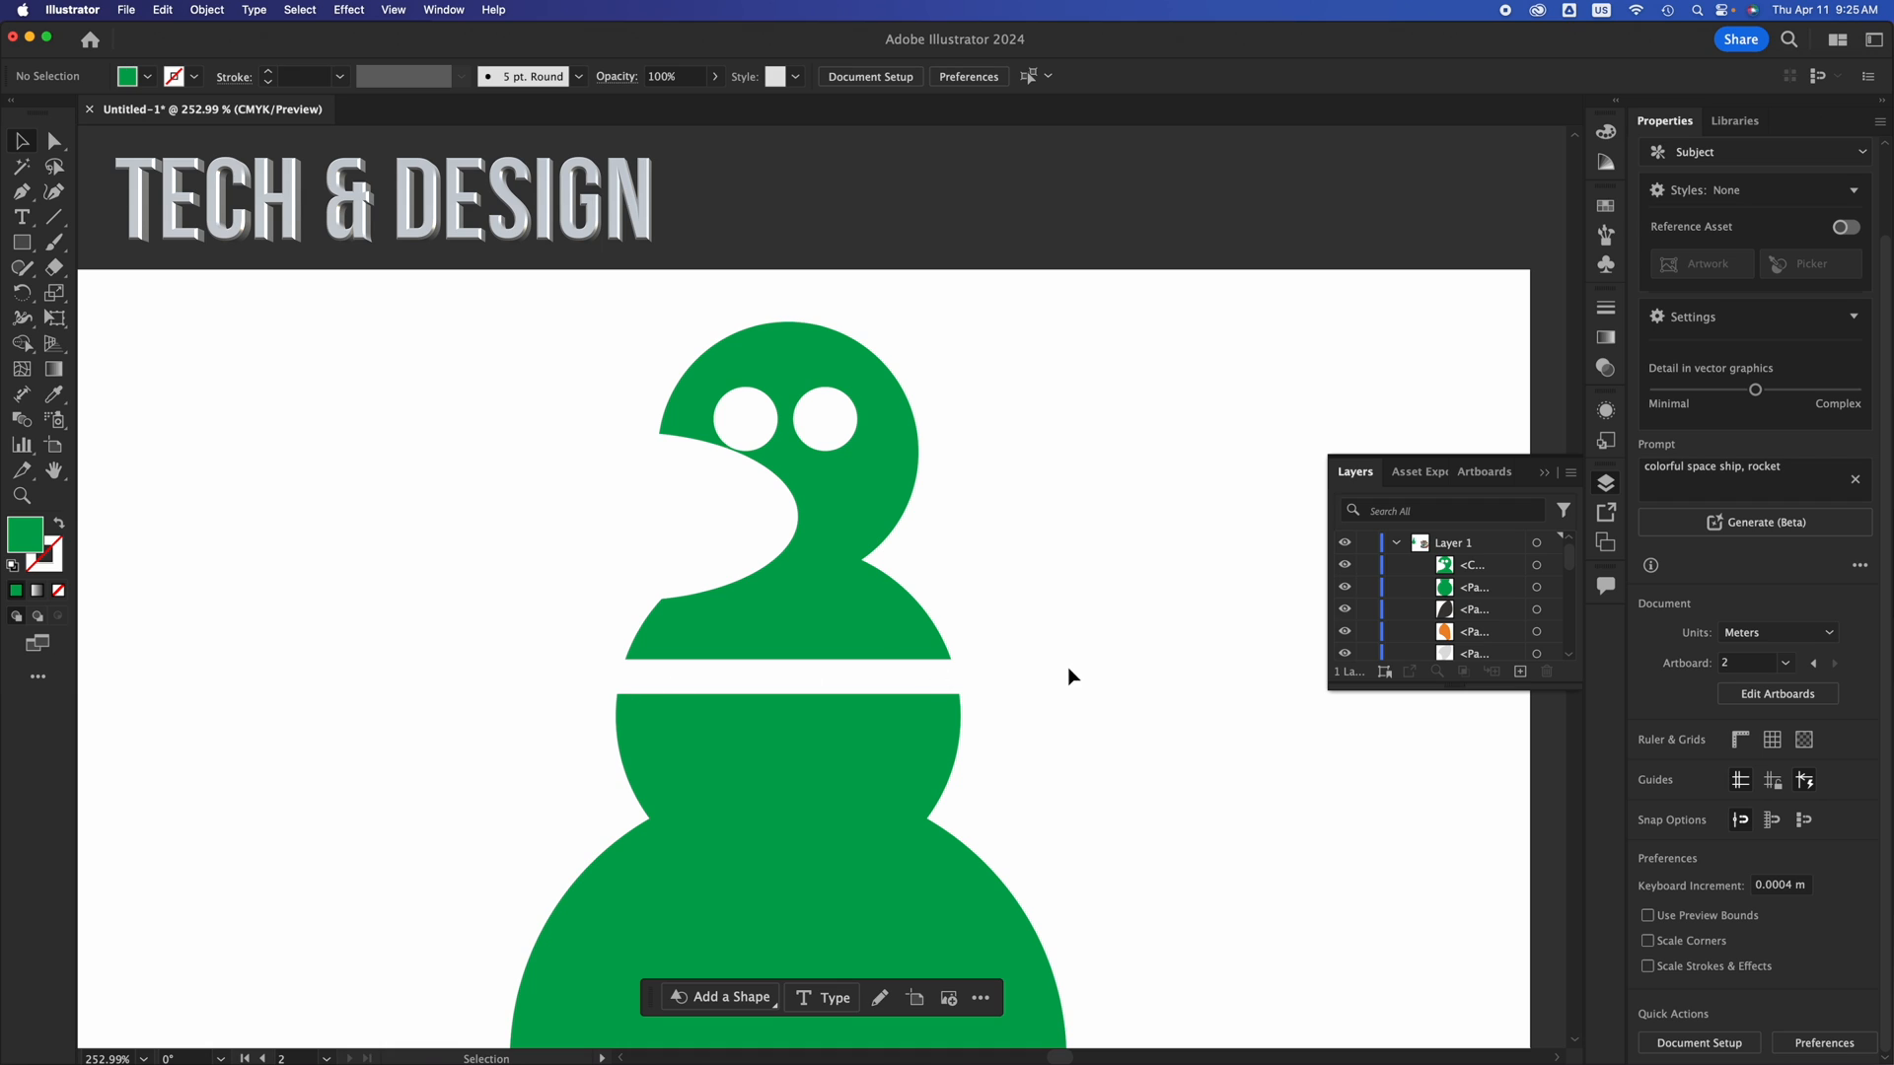
# Test moving the snowman's upper piece aside, undo the move, and delete all the snowman pieces.
pyautogui.moveTo(765, 639); pyautogui.dragTo(409, 588)
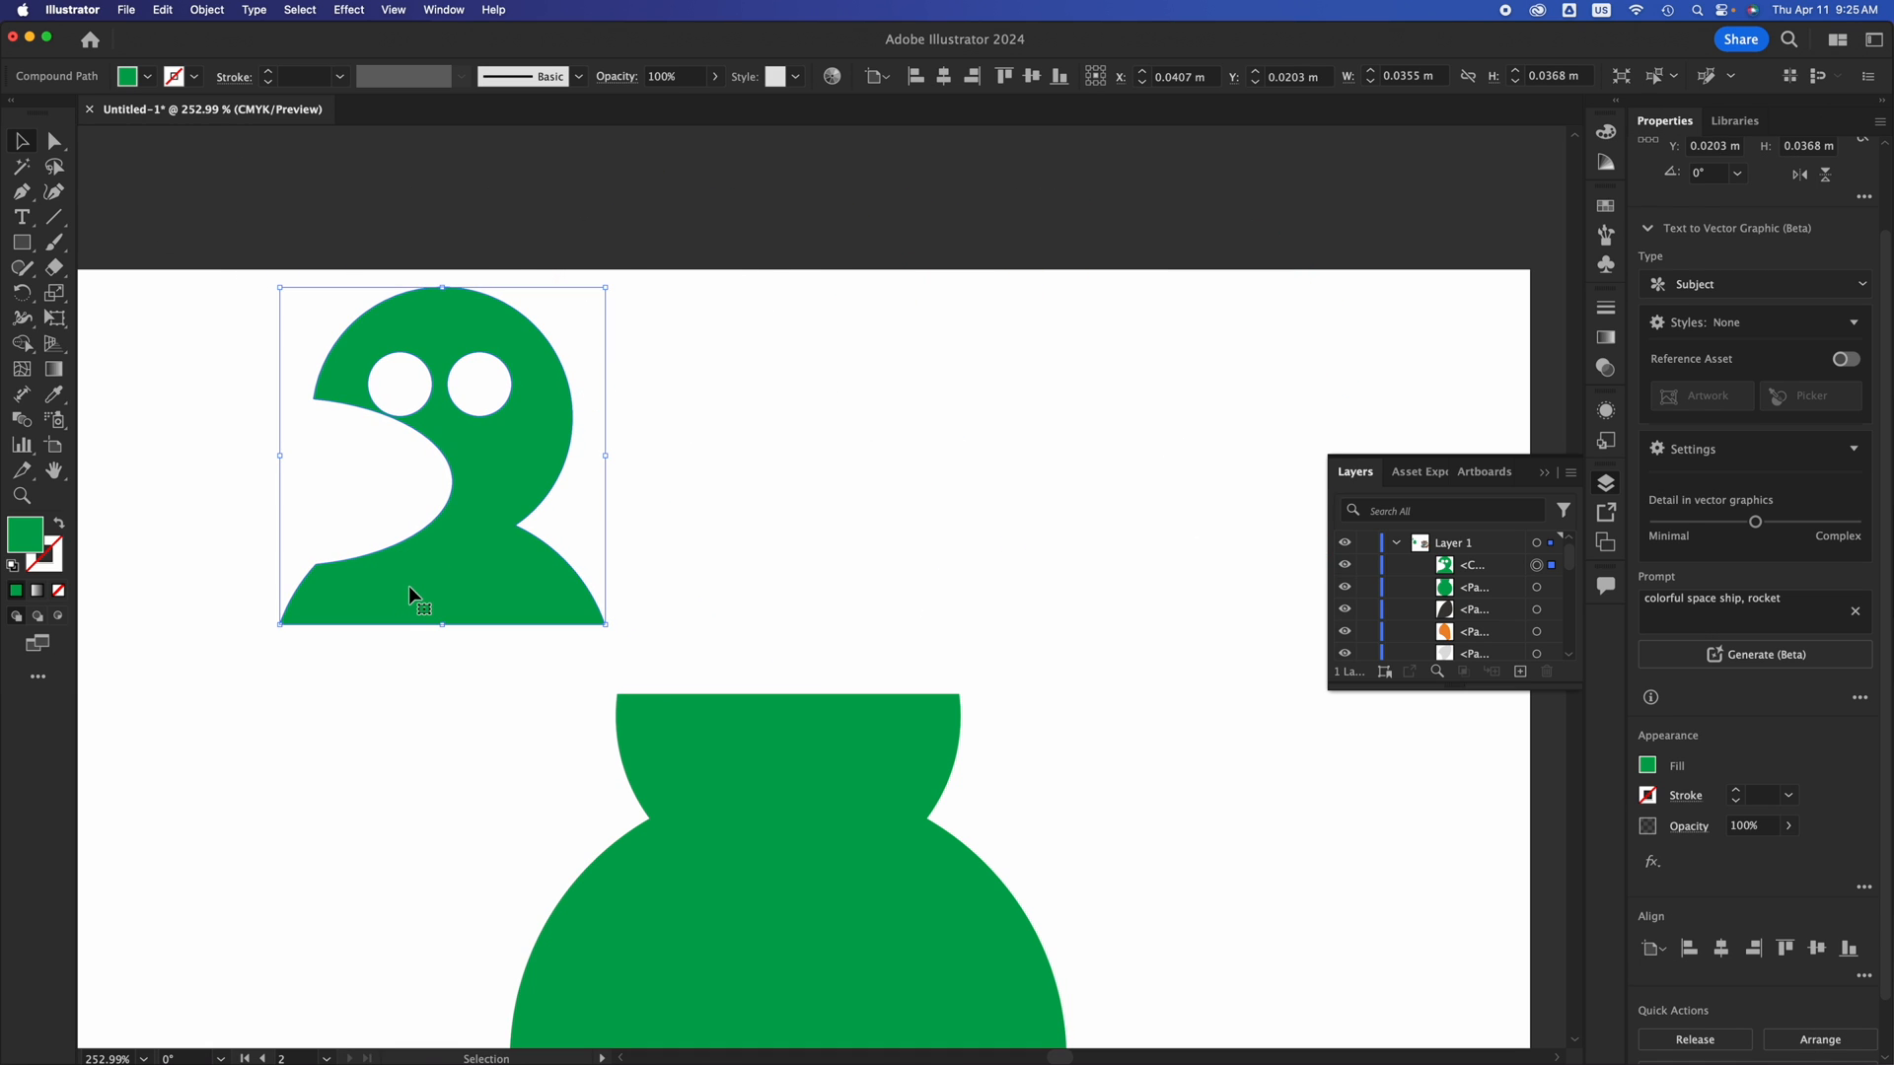
pyautogui.press('super+z')
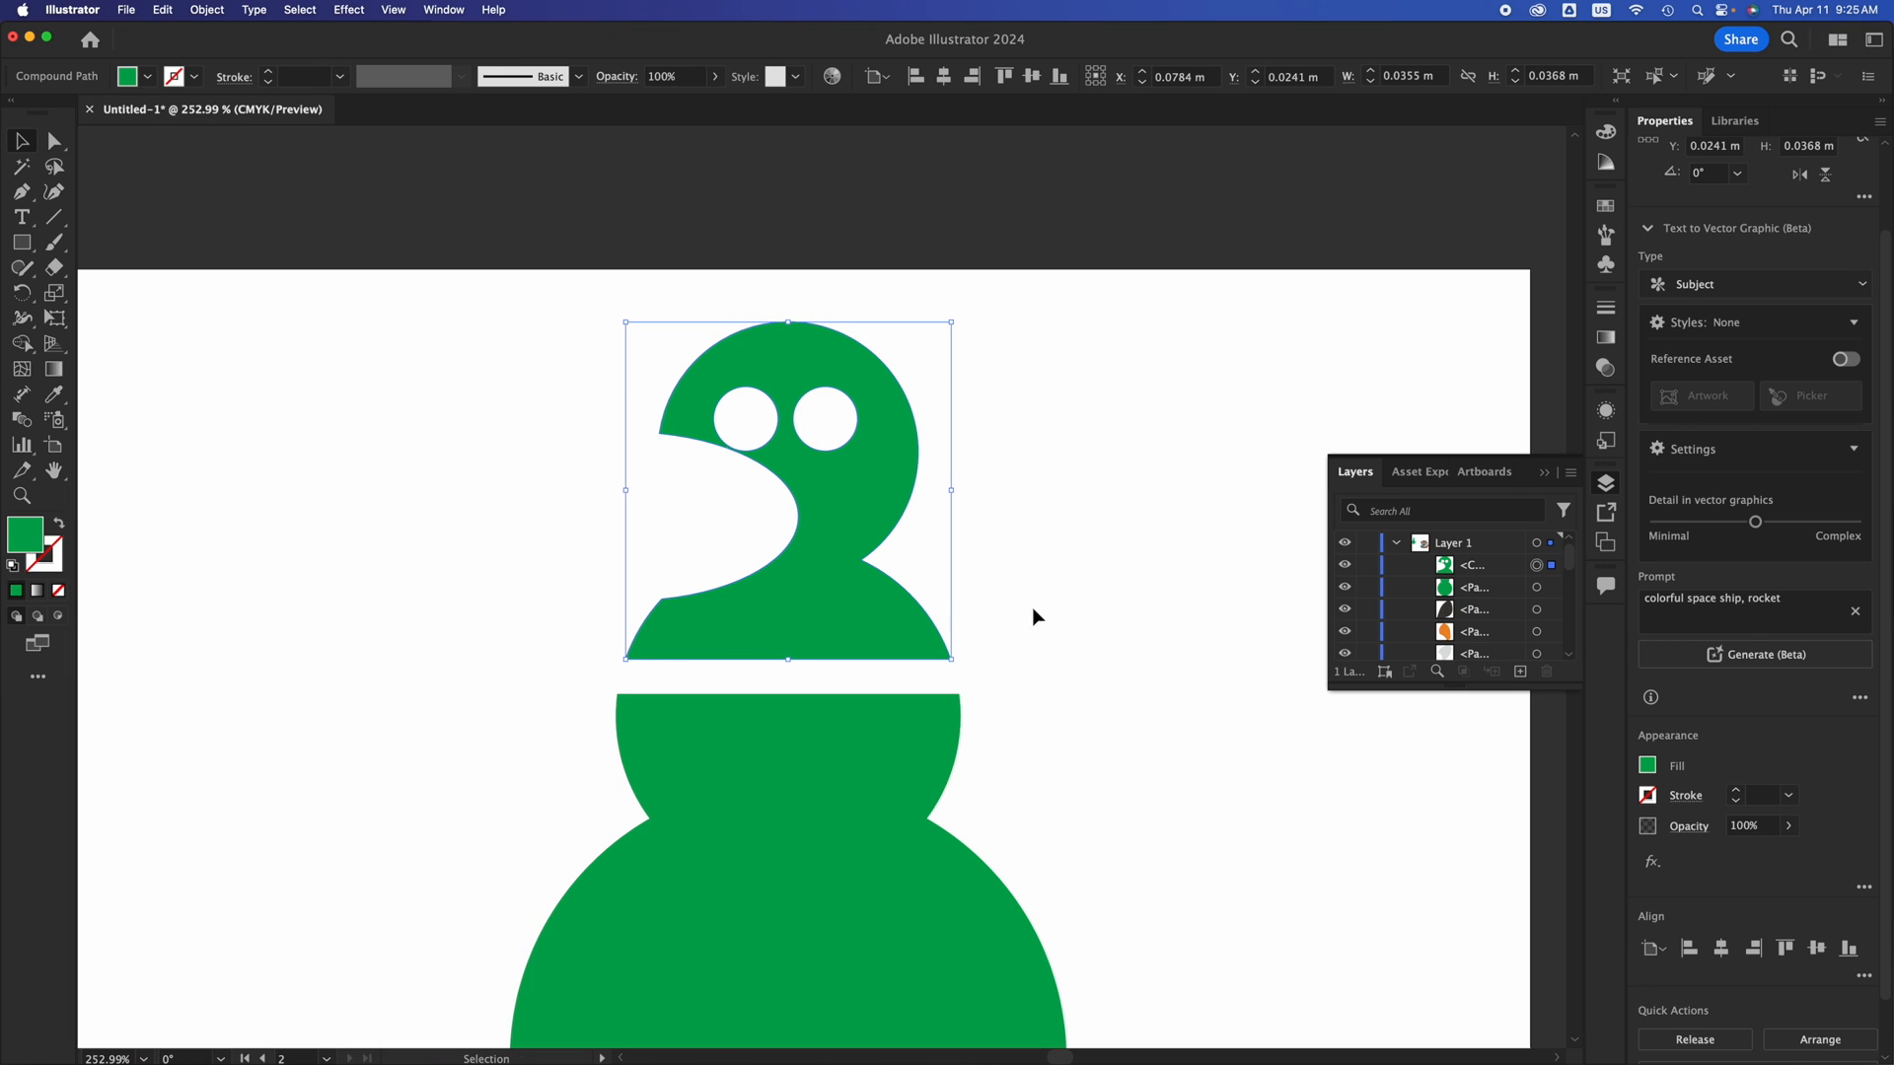
pyautogui.moveTo(1055, 523); pyautogui.dragTo(611, 1020)
pyautogui.press('Delete')
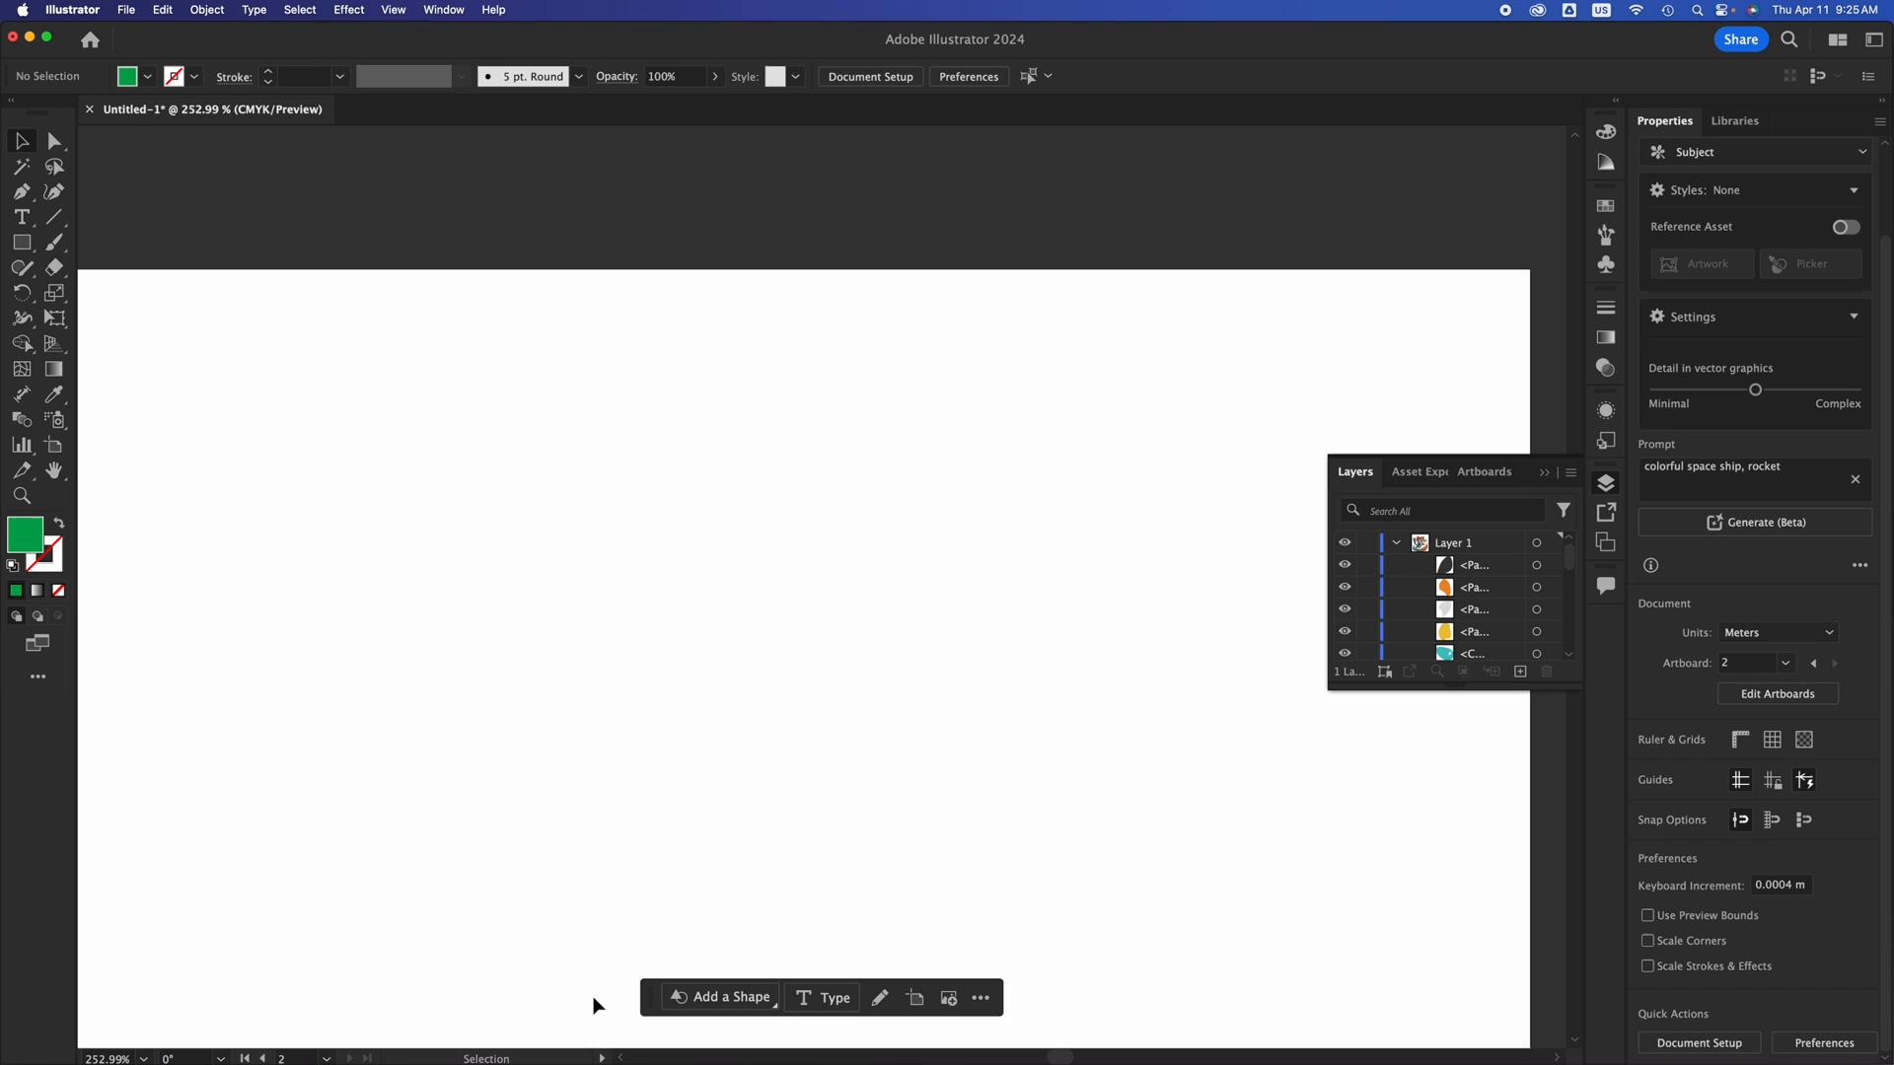
# Draw a green 13-pointed star about 0.0527 m wide near the artboard's upper left with the Star tool.
pyautogui.click(27, 268)
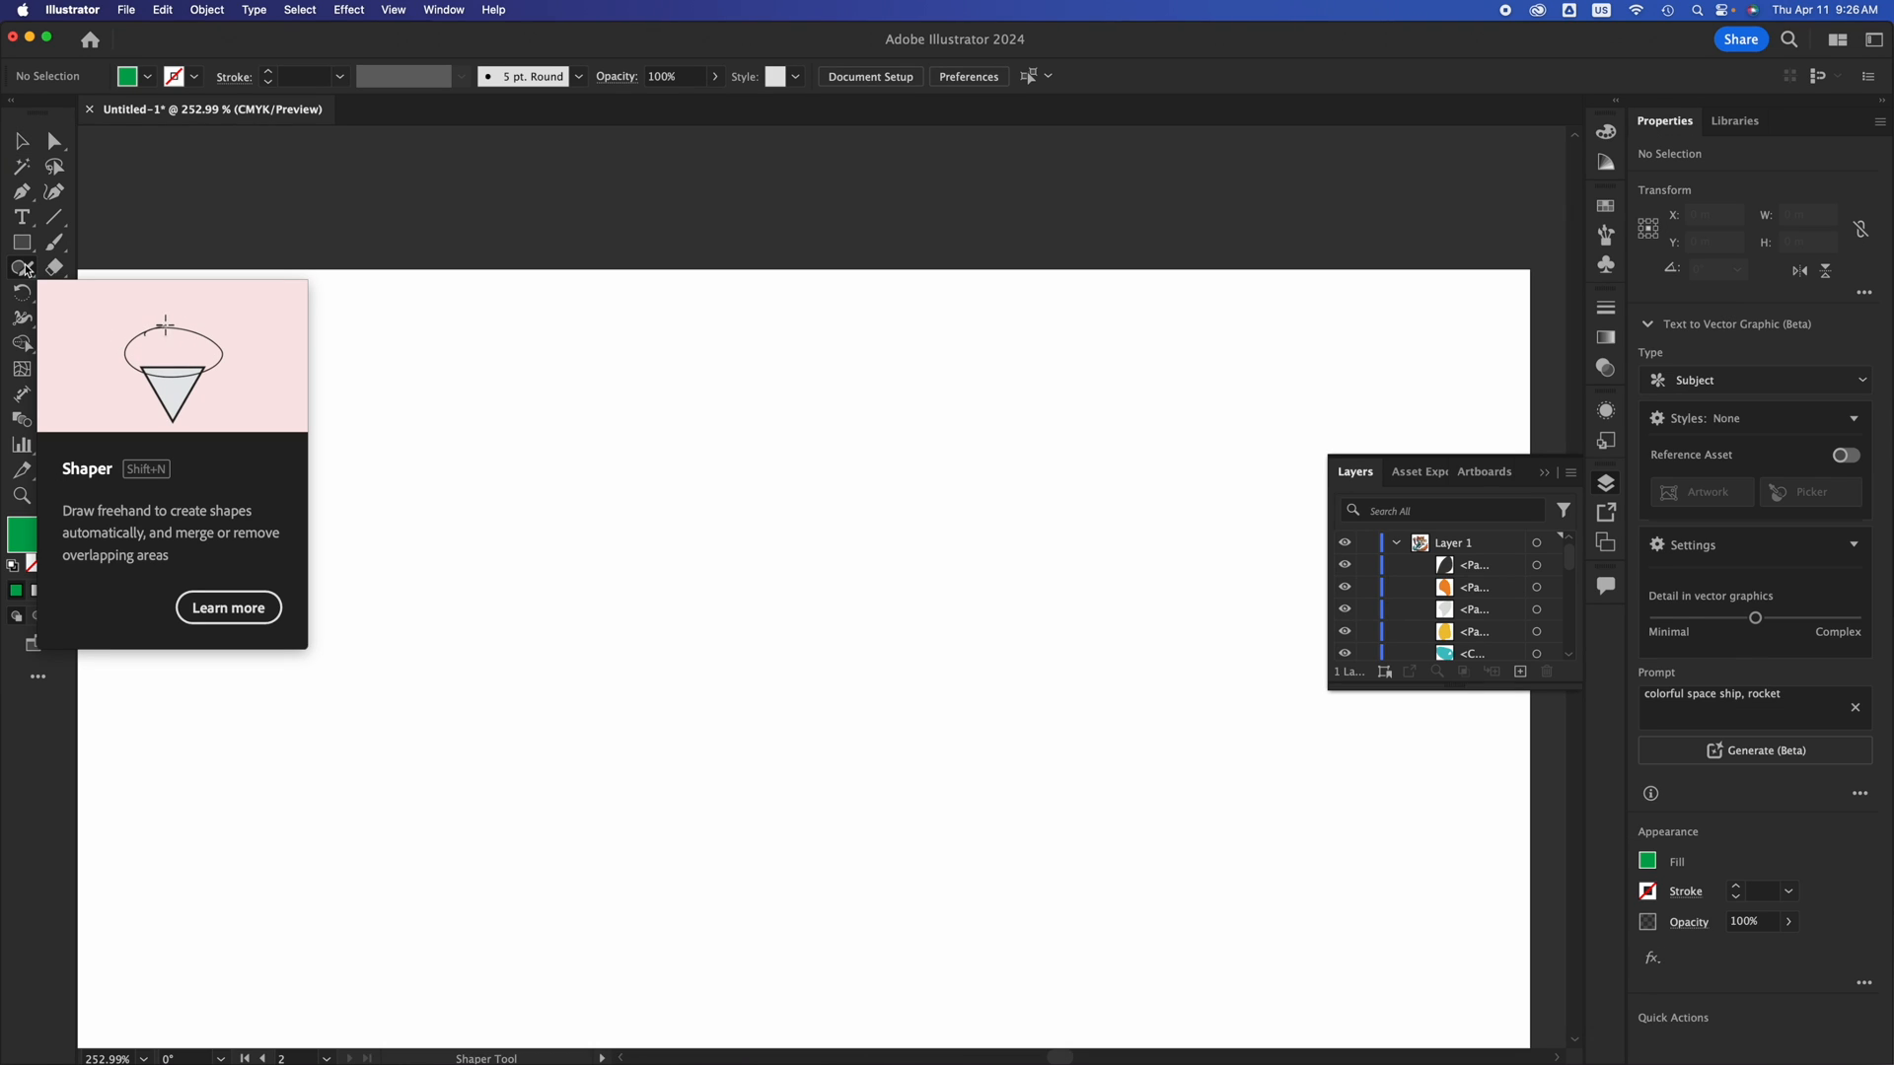
pyautogui.click(30, 250)
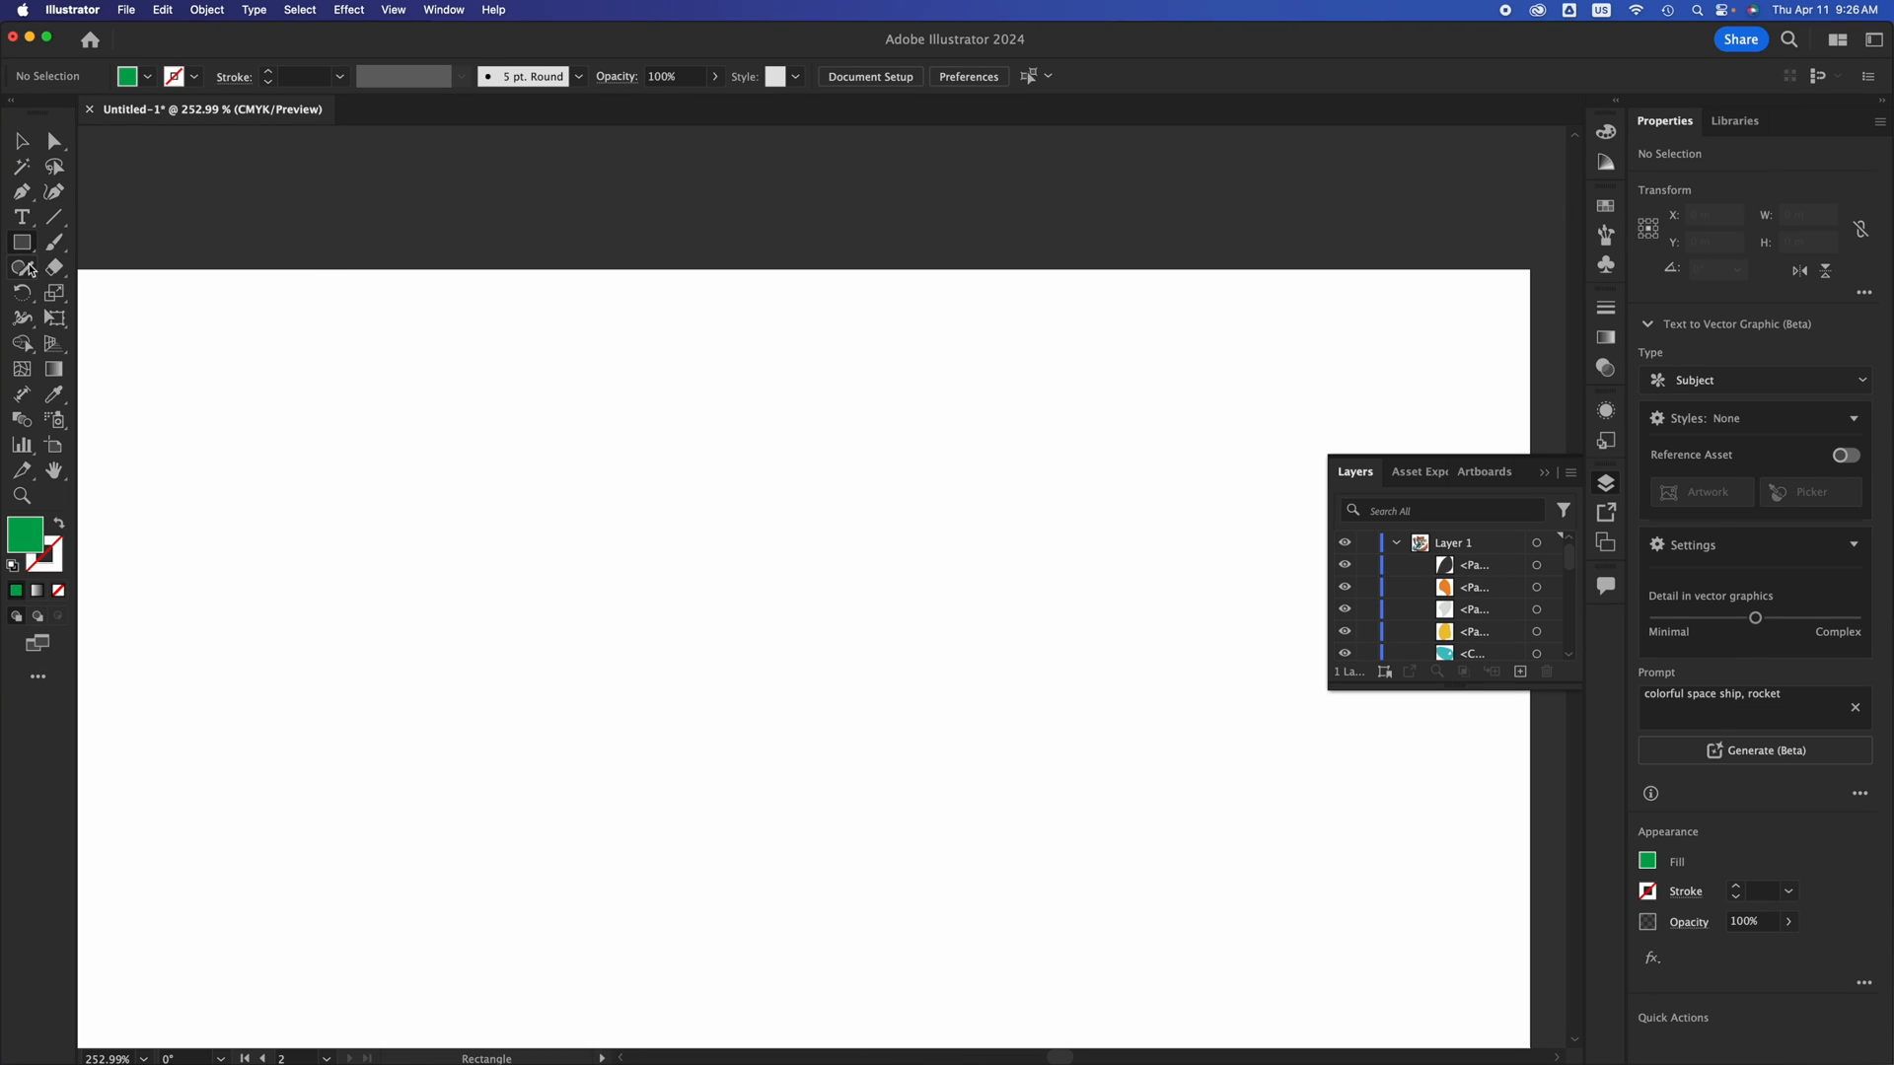
pyautogui.moveTo(21, 254); pyautogui.dragTo(98, 342)
pyautogui.moveTo(344, 491); pyautogui.dragTo(492, 683)
pyautogui.press('Up')
pyautogui.press('Up')
pyautogui.press('Up')
pyautogui.press('Up')
pyautogui.press('Up')
pyautogui.press('Up')
pyautogui.press('Up')
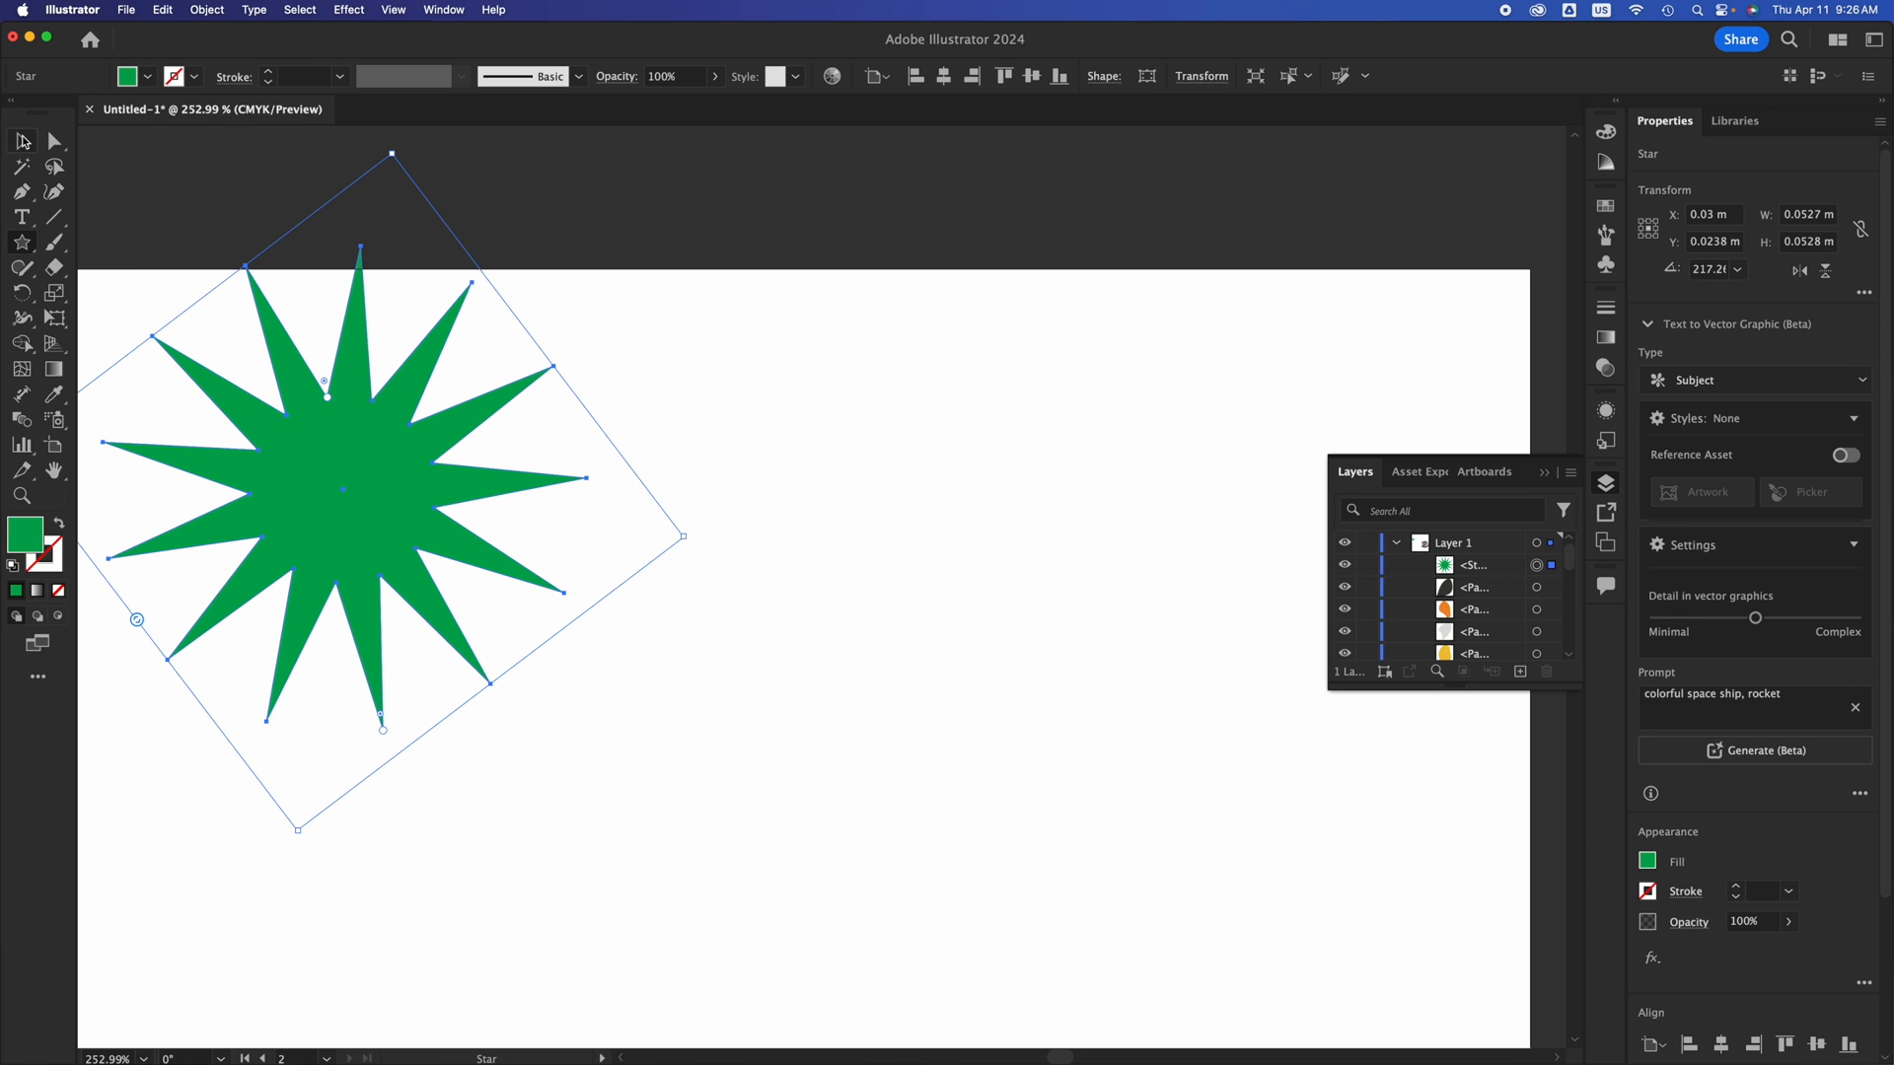
# Scale the star down to about 0.0315 m wide and move it up and to the right, fully onto the artboard.
pyautogui.press('v')
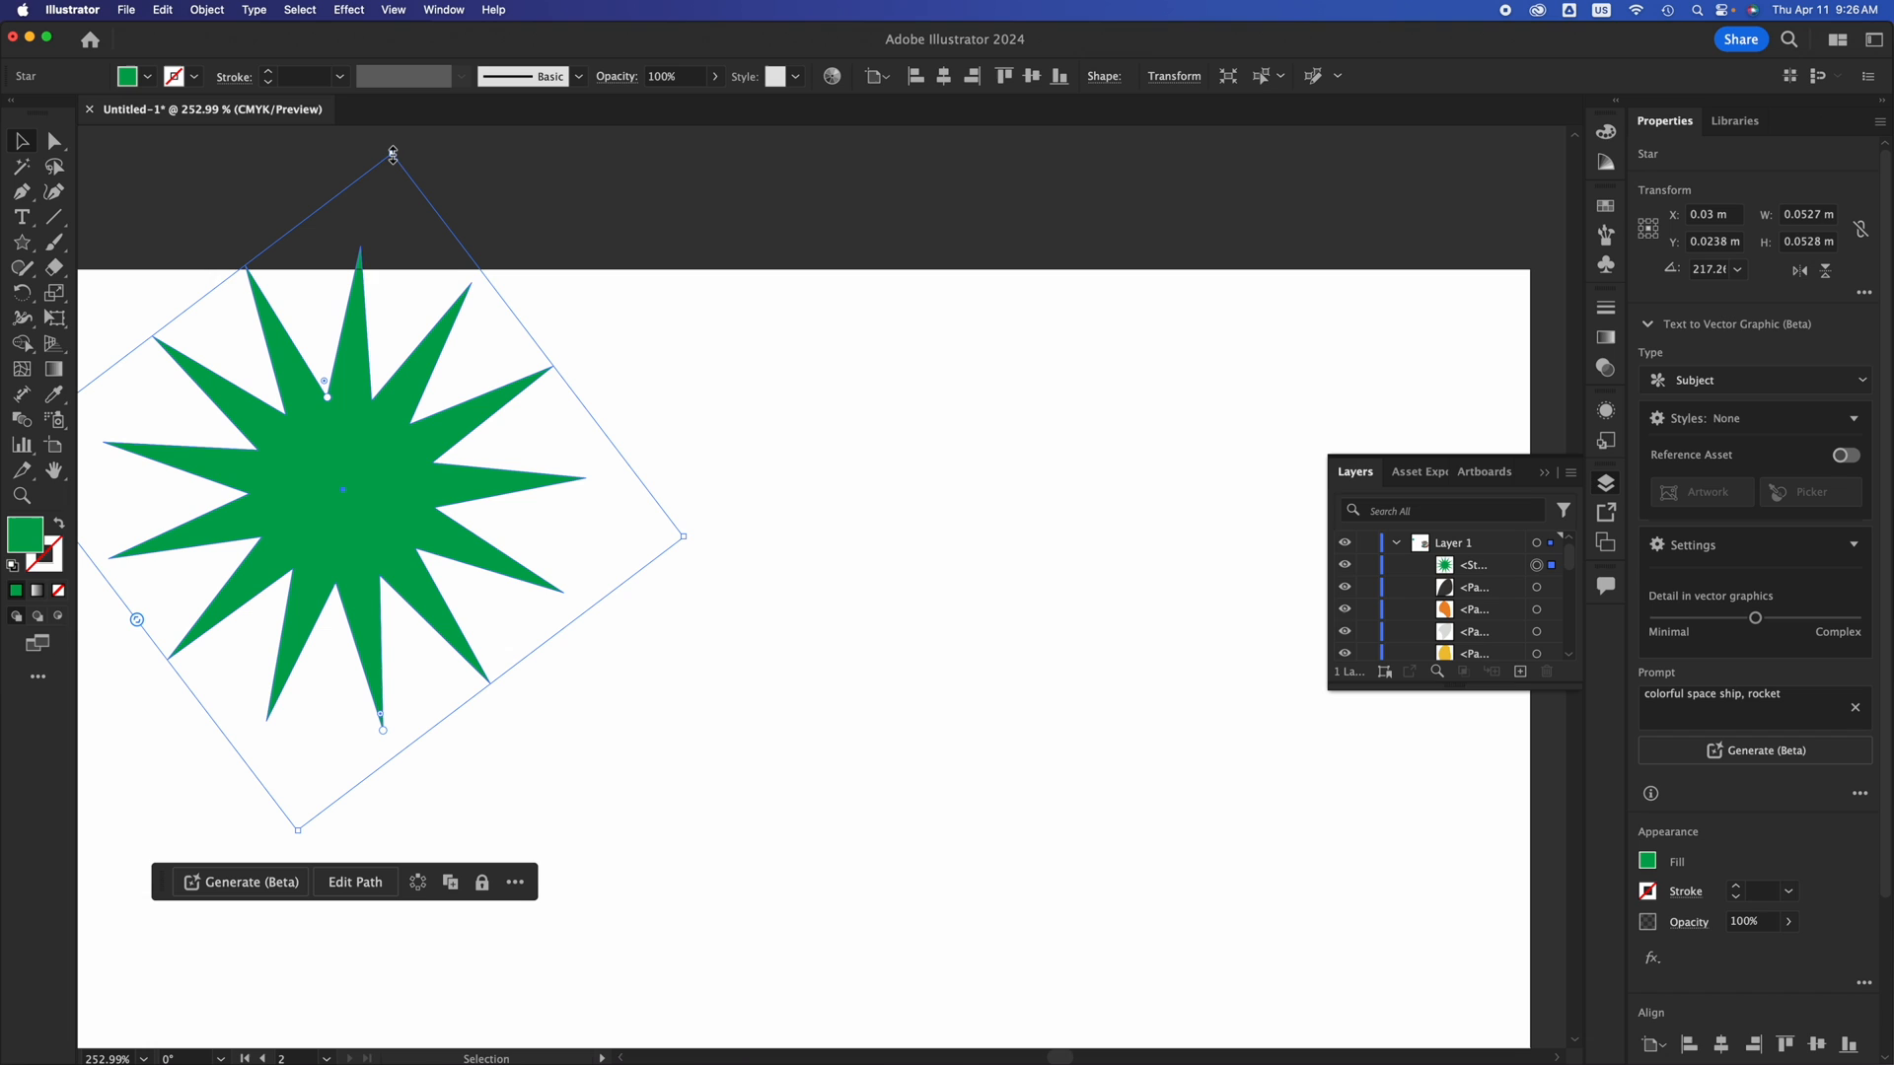
pyautogui.moveTo(393, 153); pyautogui.dragTo(355, 426)
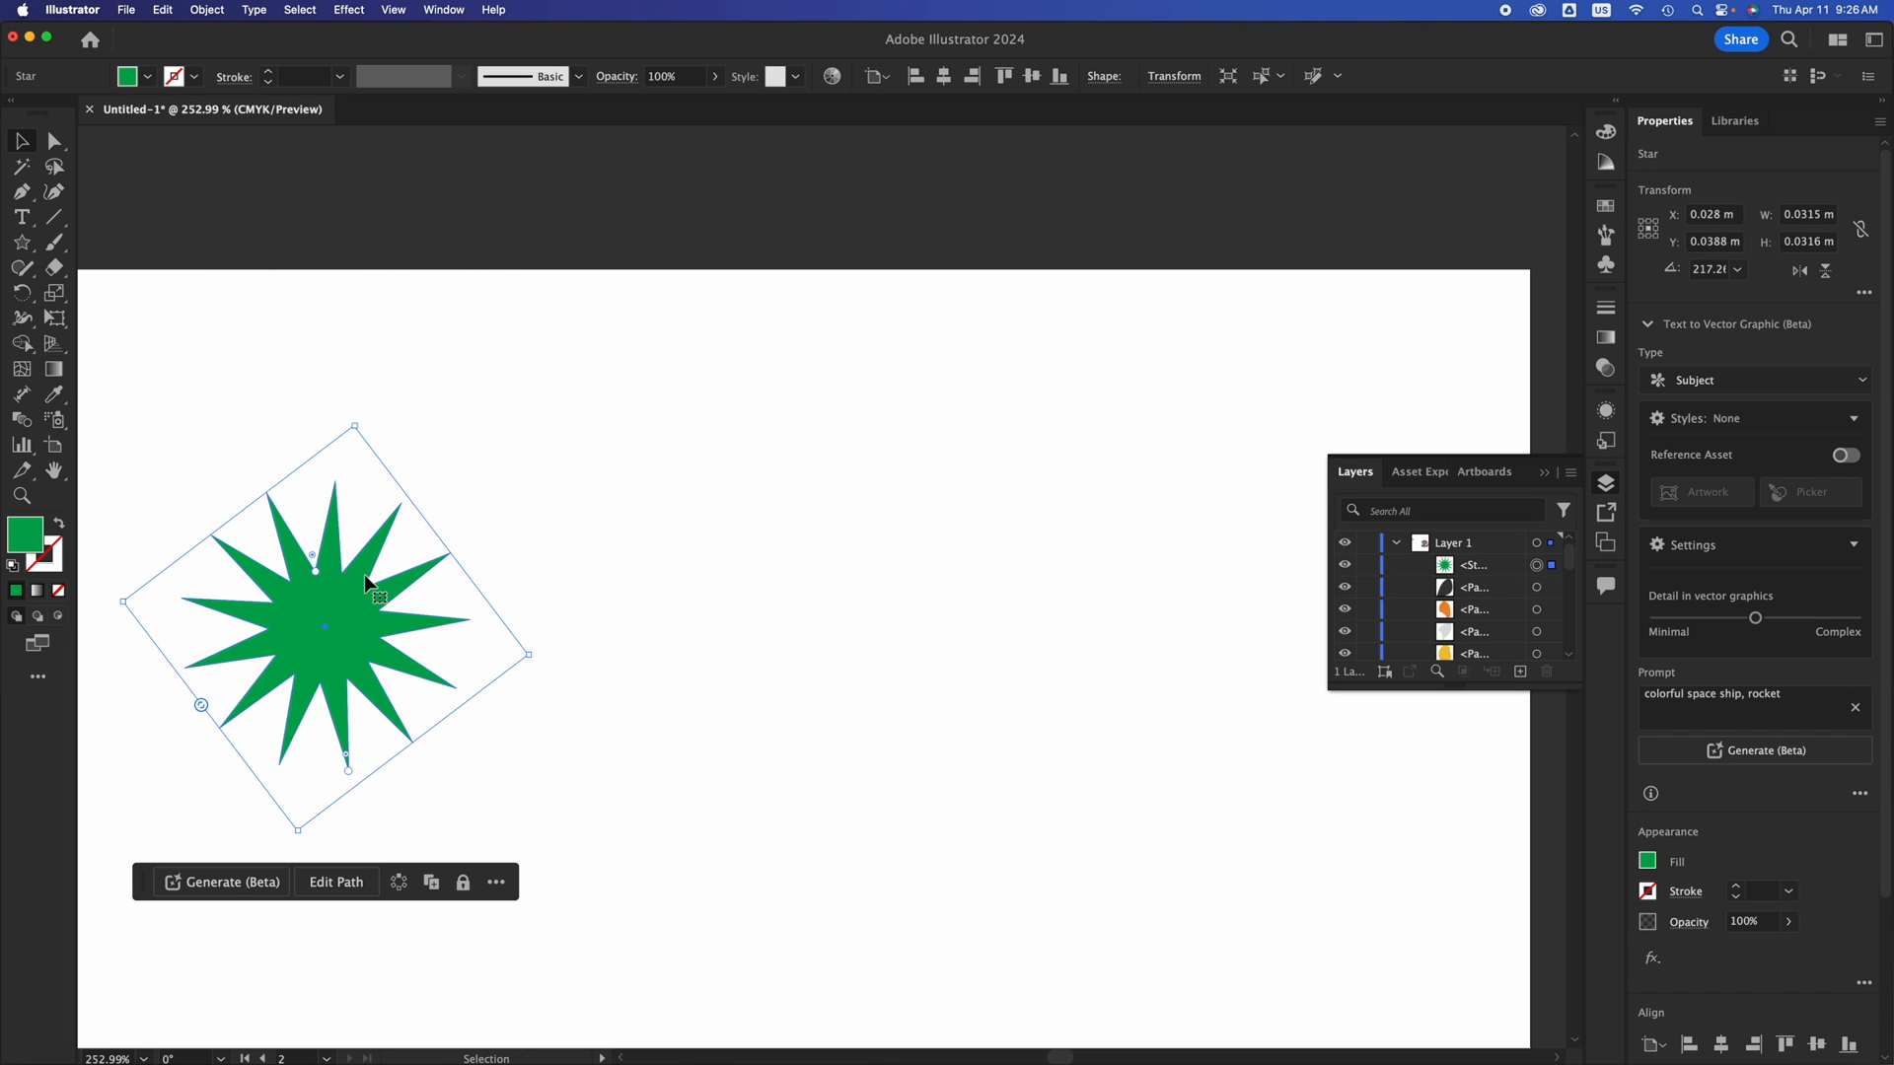
pyautogui.moveTo(367, 610); pyautogui.dragTo(476, 536)
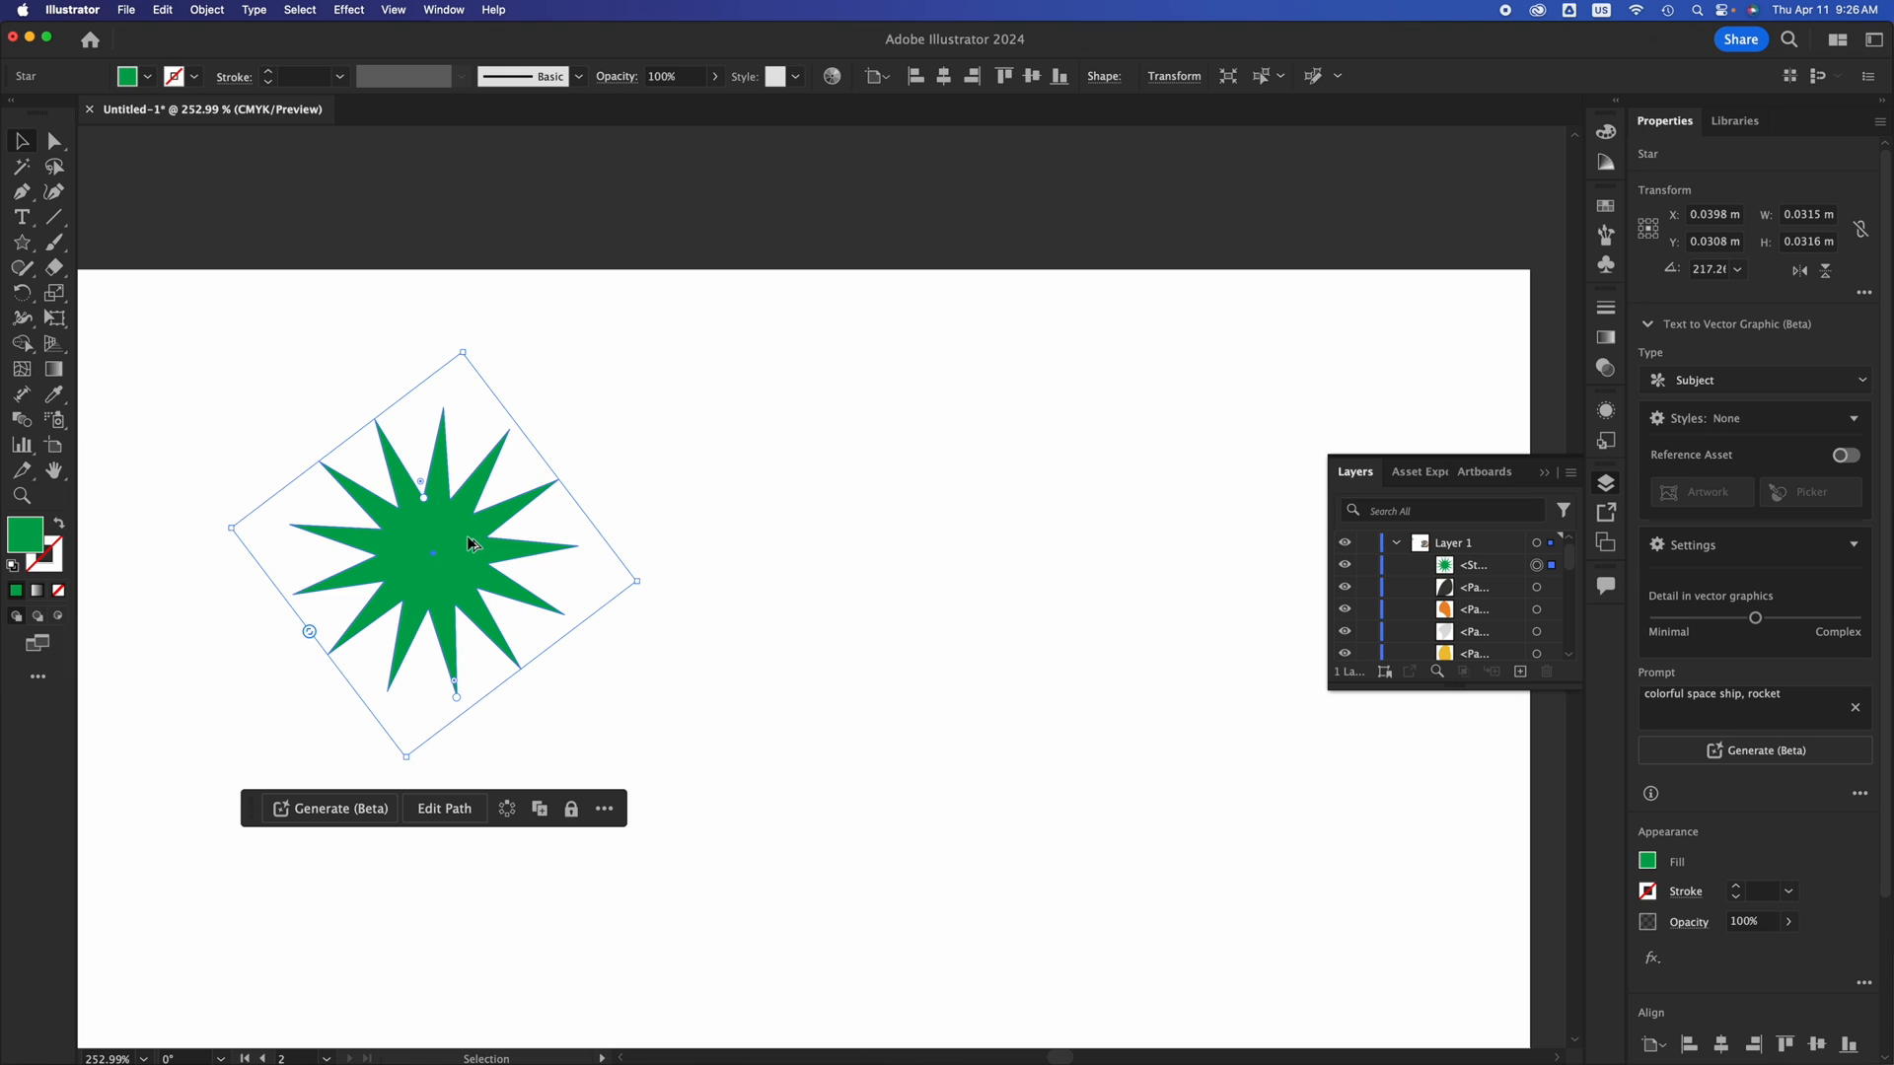
# Place two copies of the star to its right, one of them lower, and shift the original star farther left.
pyautogui.moveTo(461, 550); pyautogui.dragTo(1045, 696)
pyautogui.moveTo(713, 562)
pyautogui.mouseDown()
pyautogui.moveTo(696, 669)
pyautogui.moveTo(692, 541)
pyautogui.mouseUp()
pyautogui.moveTo(472, 548); pyautogui.dragTo(437, 437)
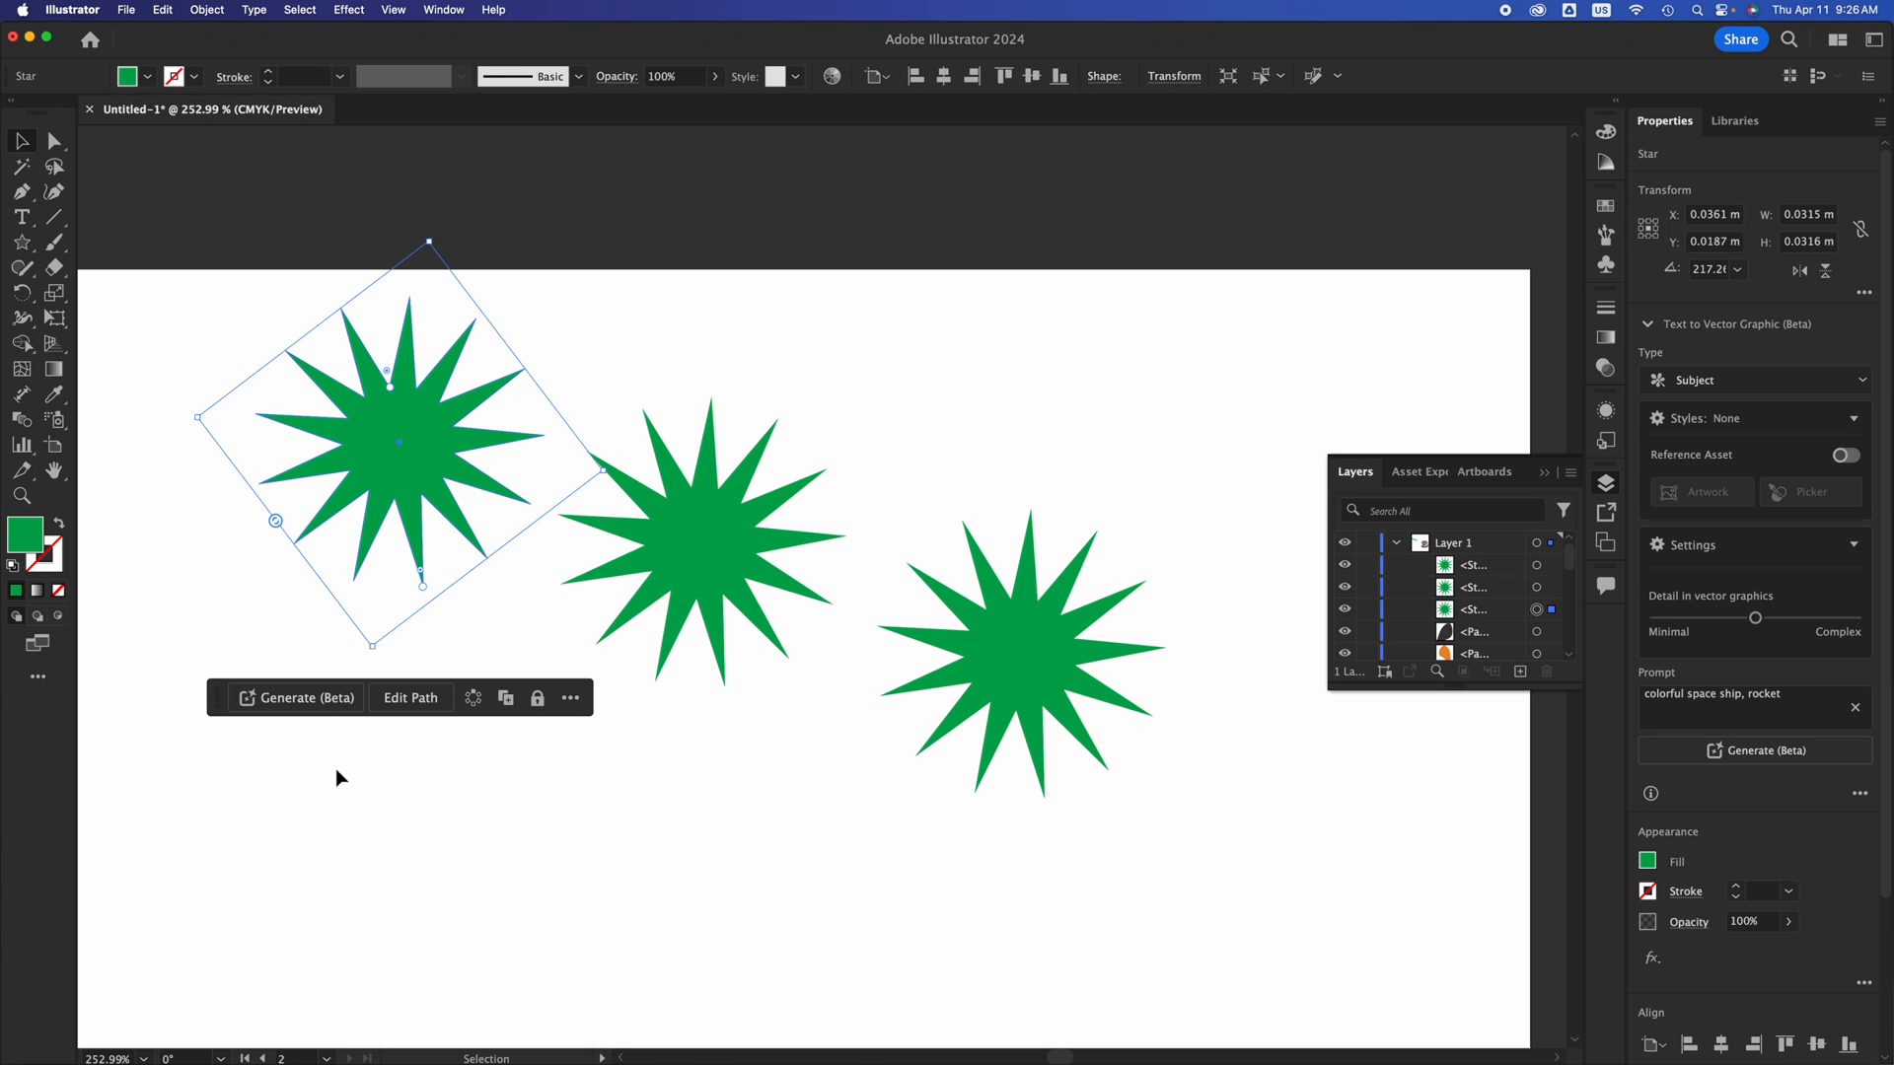
pyautogui.moveTo(368, 489); pyautogui.dragTo(323, 596)
# Select all three green stars together and collapse the floating Layers panel.
pyautogui.press('super+shift+a')
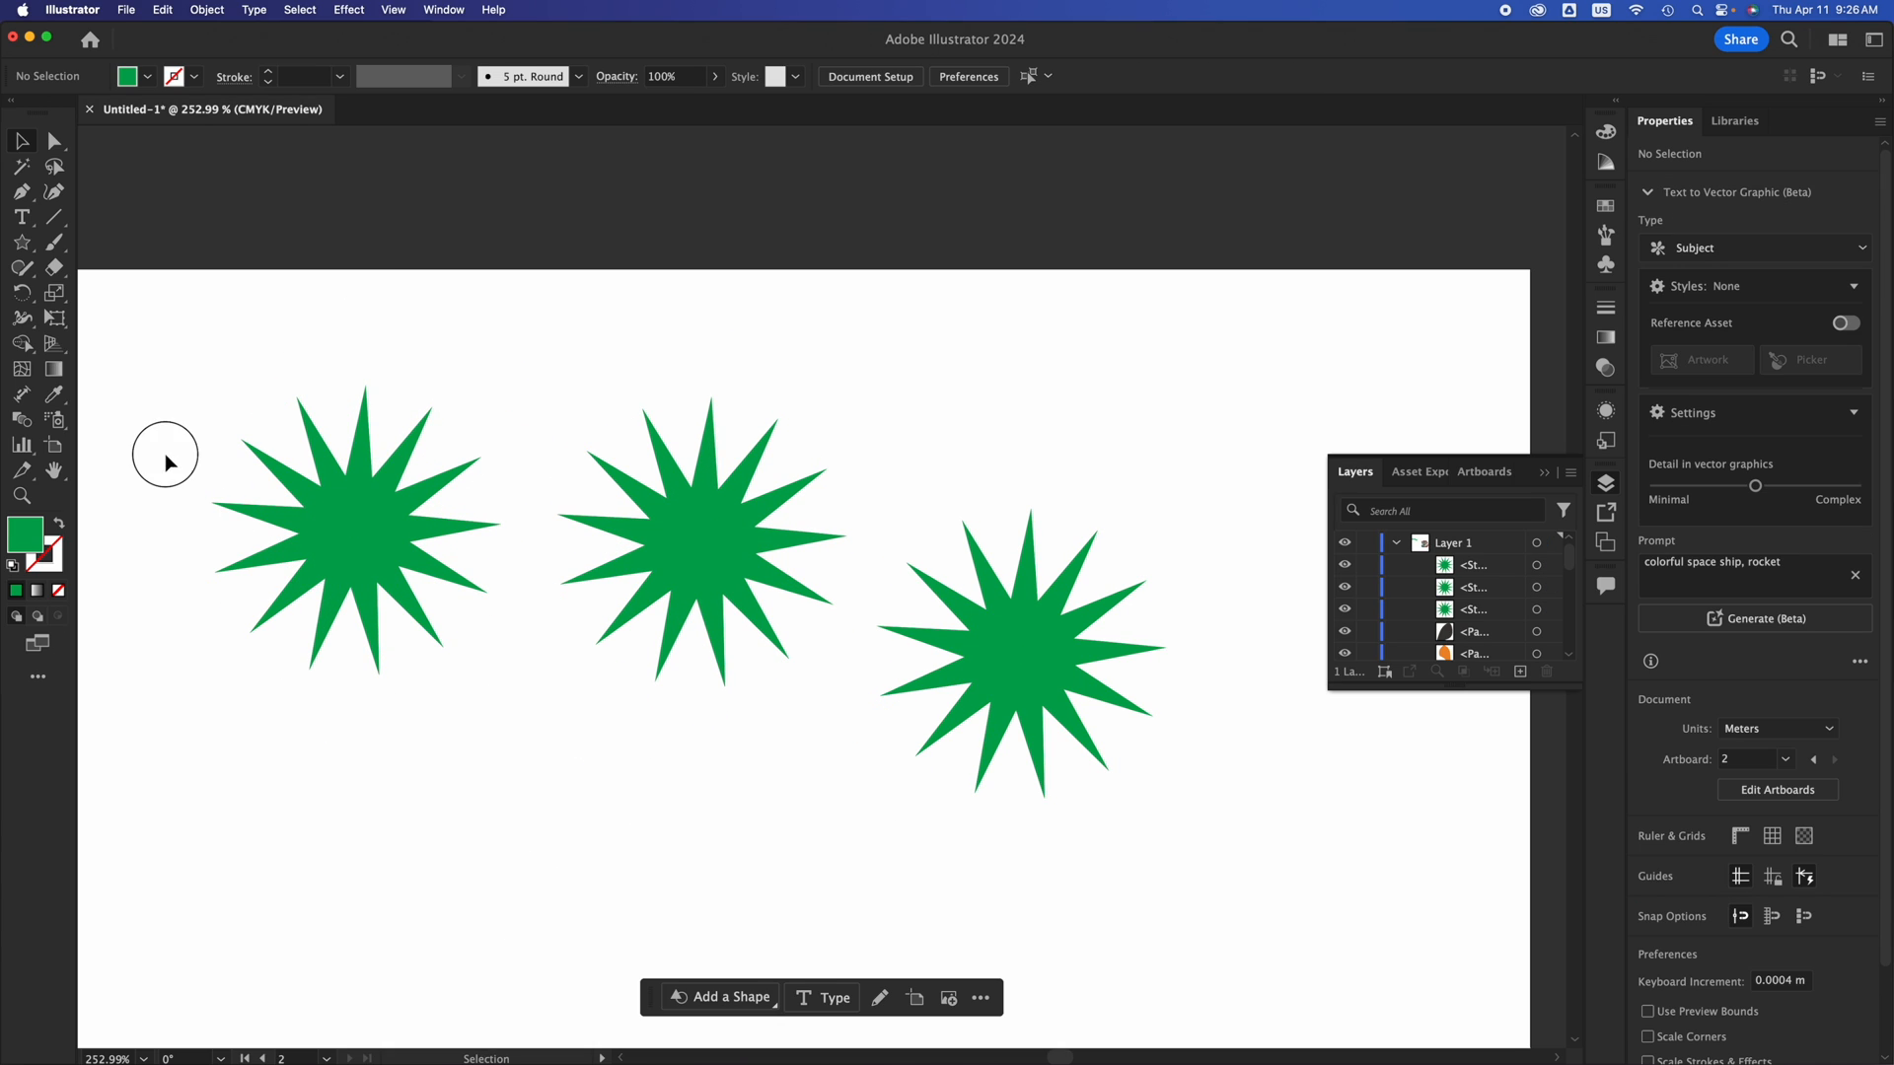
pyautogui.moveTo(164, 453); pyautogui.dragTo(1085, 818)
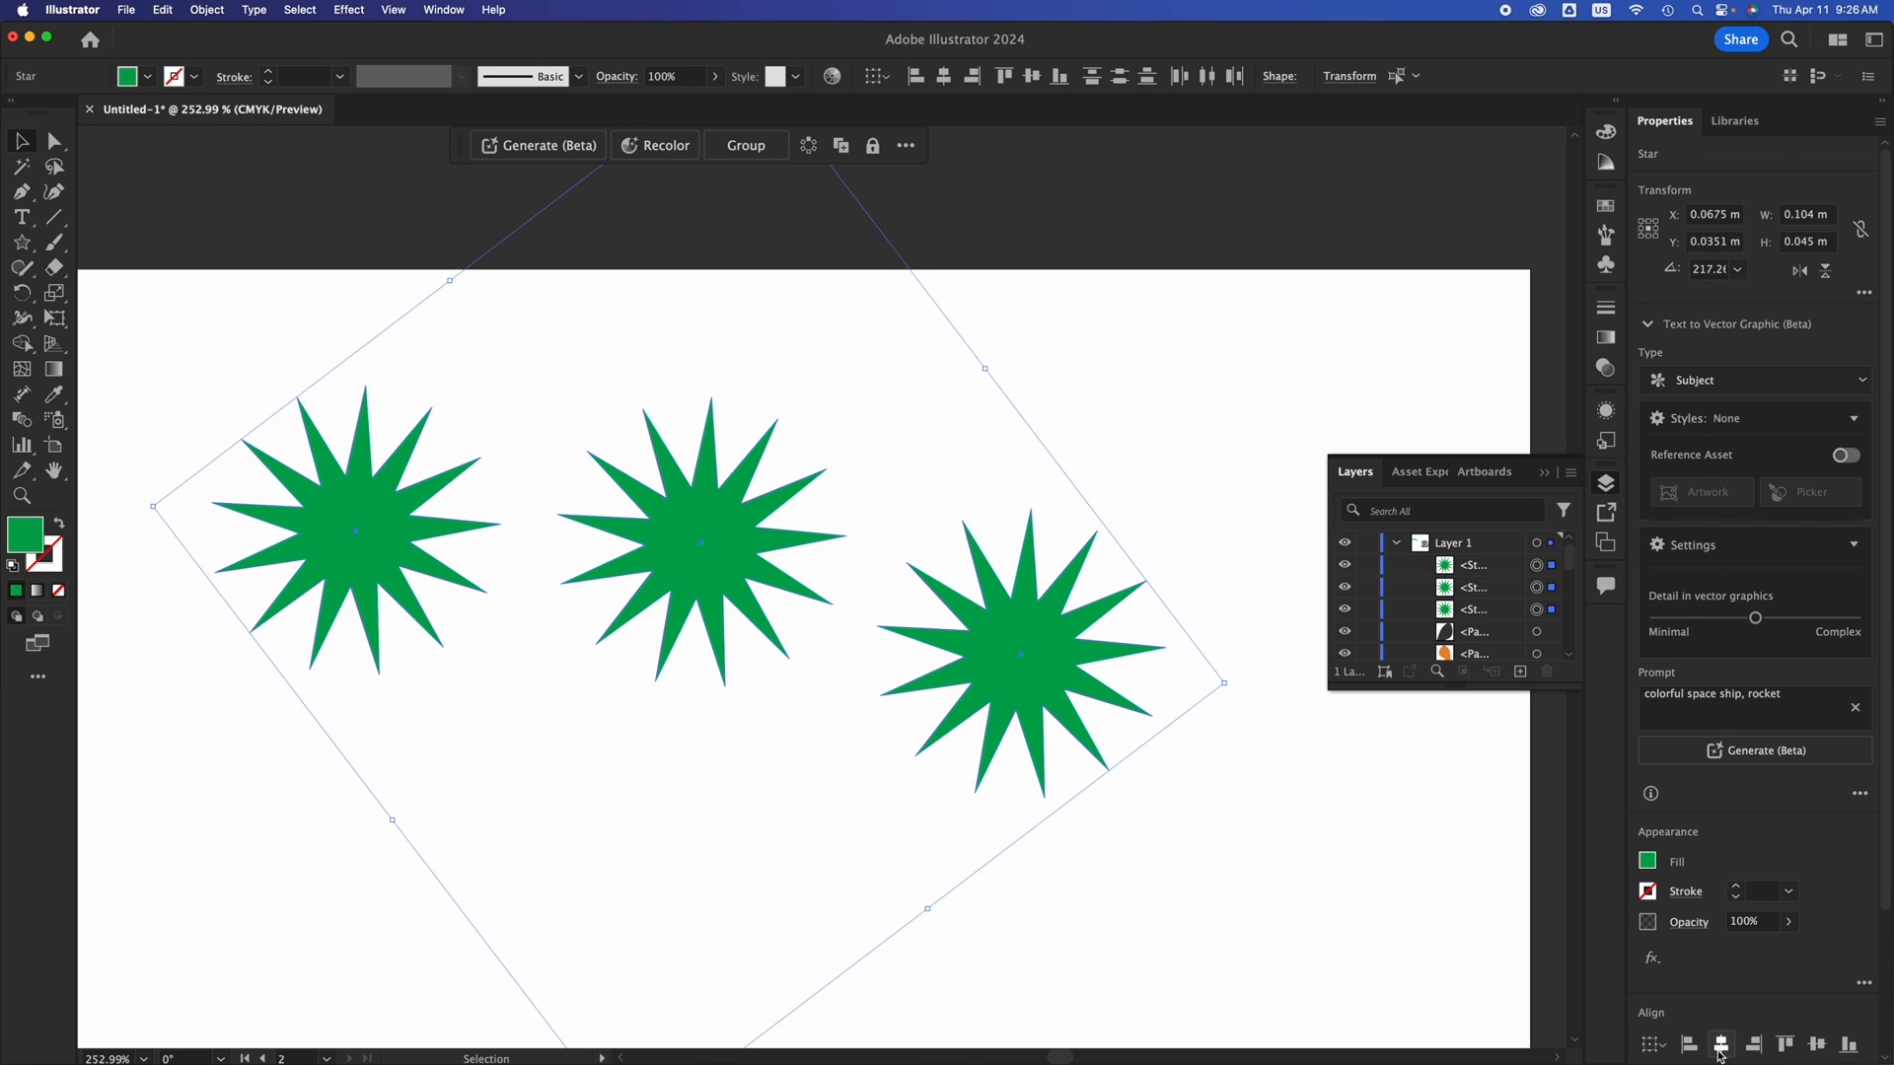
pyautogui.scroll(-3, 1873, 1051)
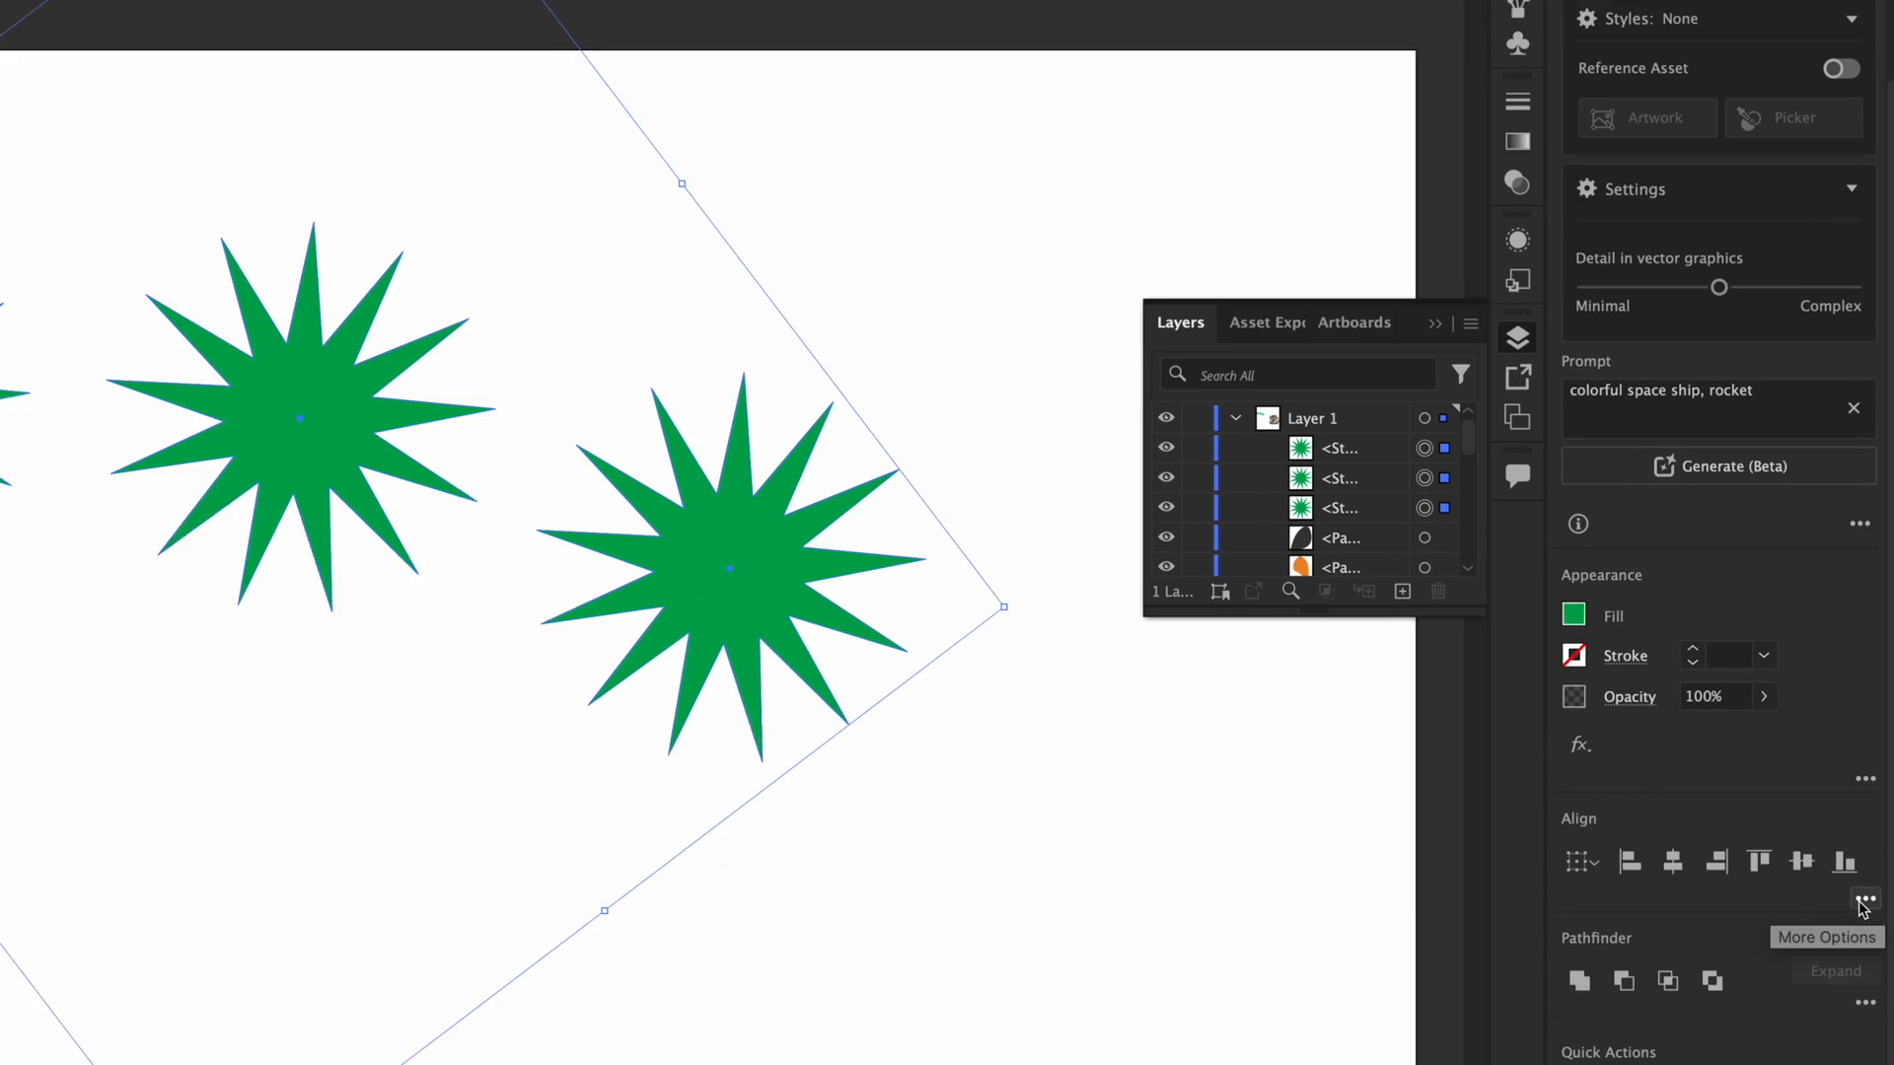
pyautogui.click(1435, 323)
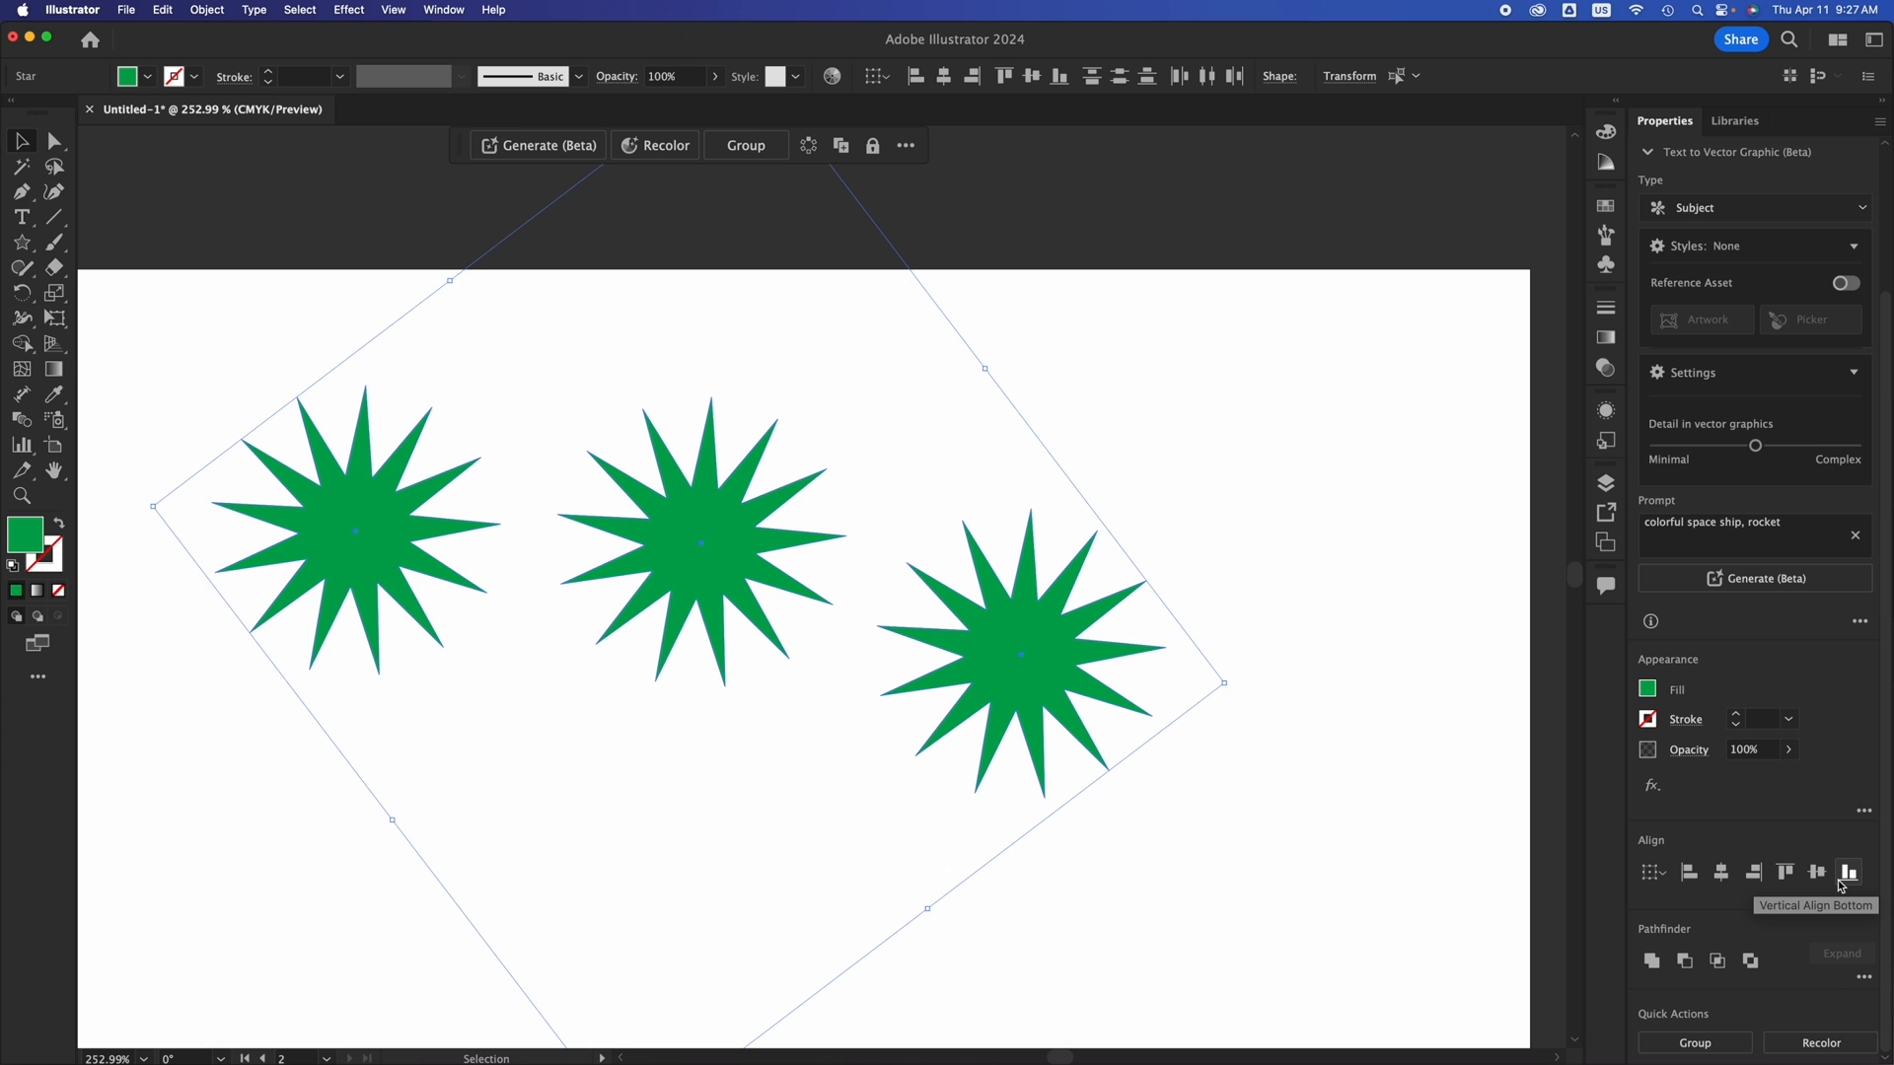
# Try aligning the three stars horizontally to the left and to the right, undoing each alignment.
pyautogui.click(1689, 874)
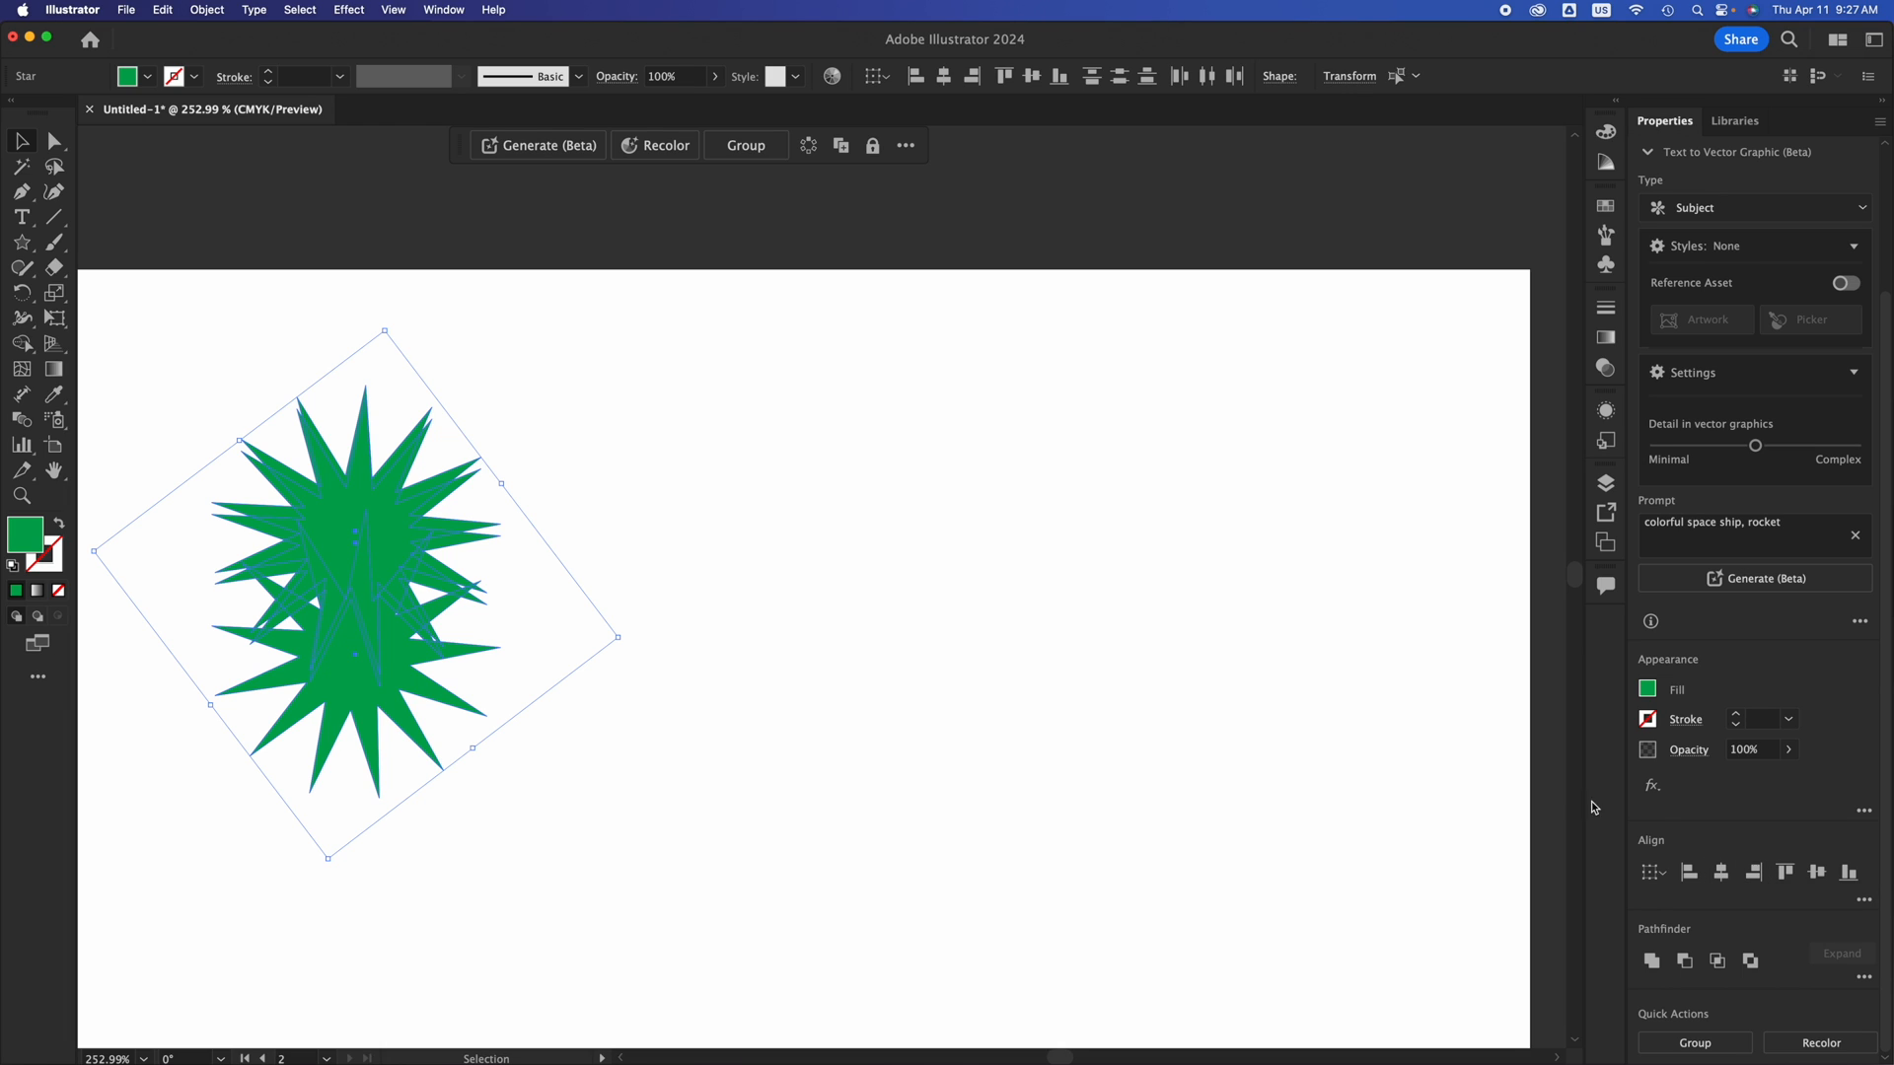
pyautogui.press('a')
pyautogui.press('super+z')
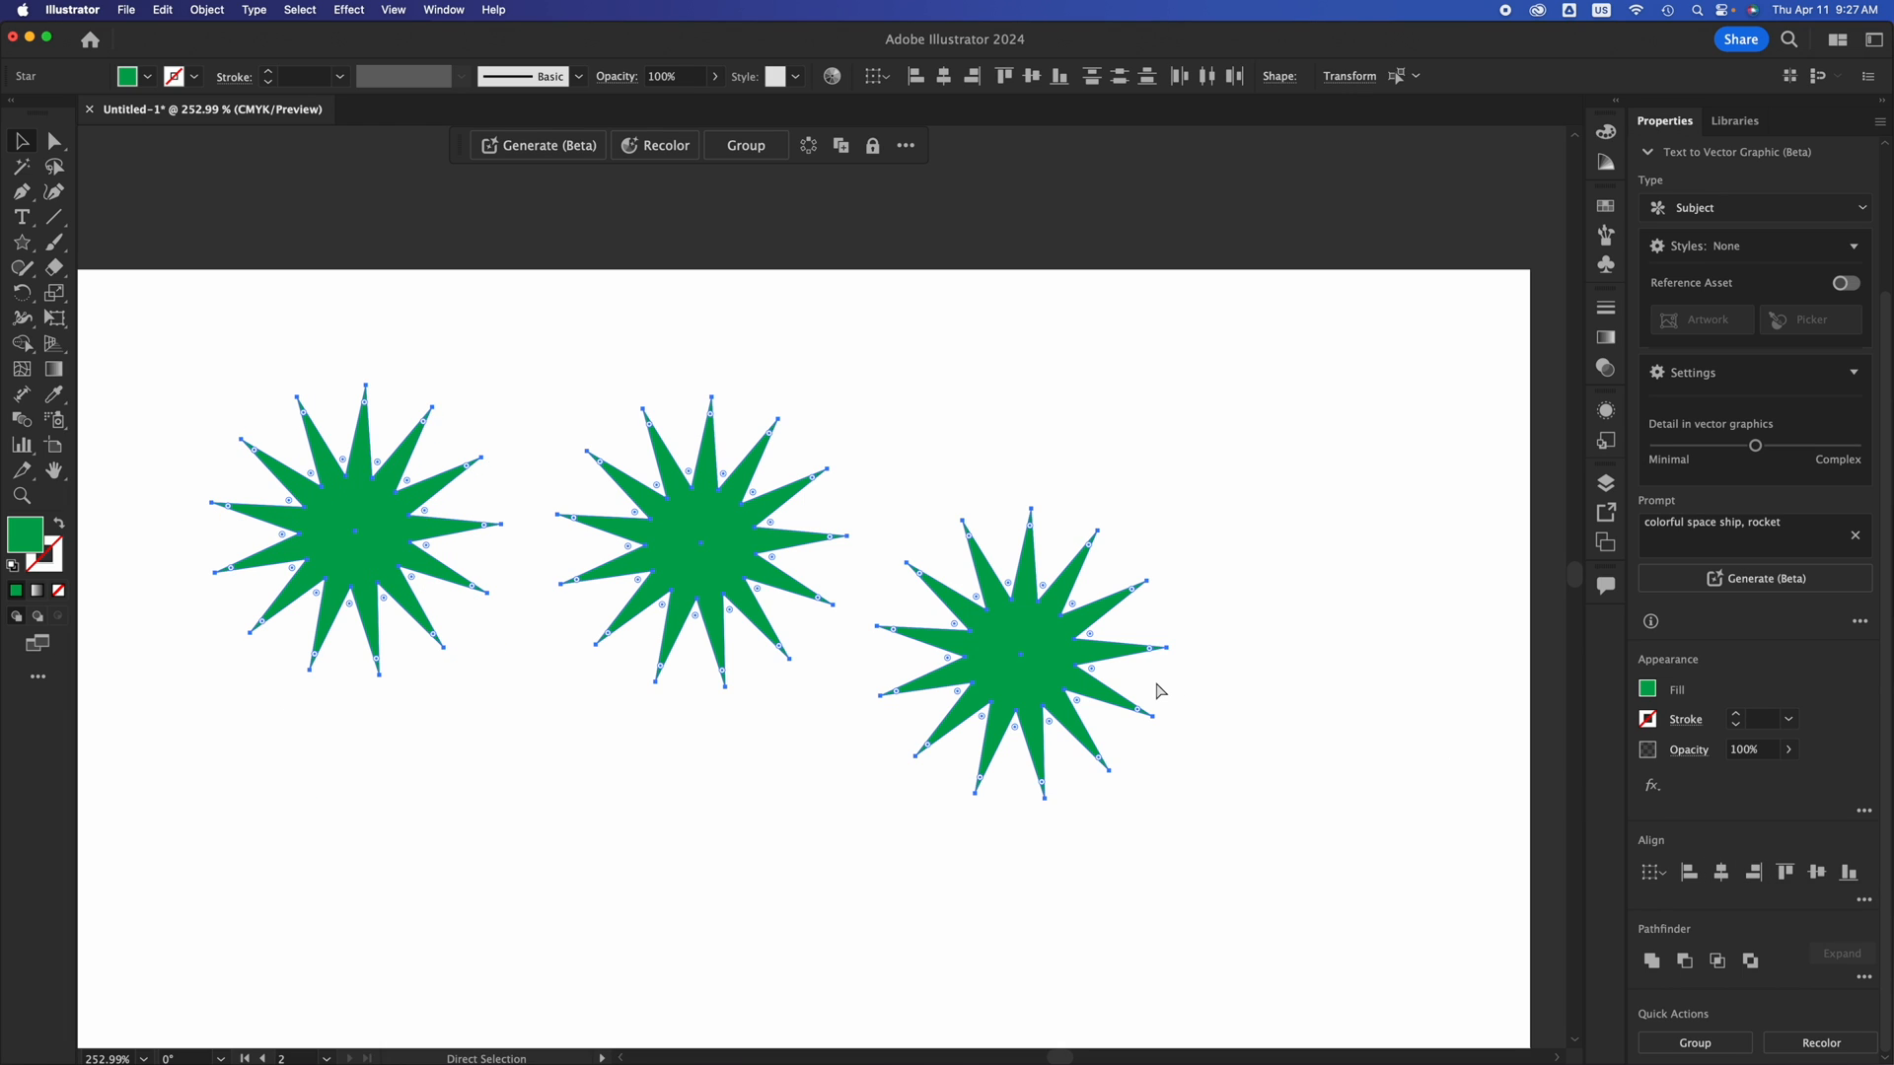
pyautogui.press('v')
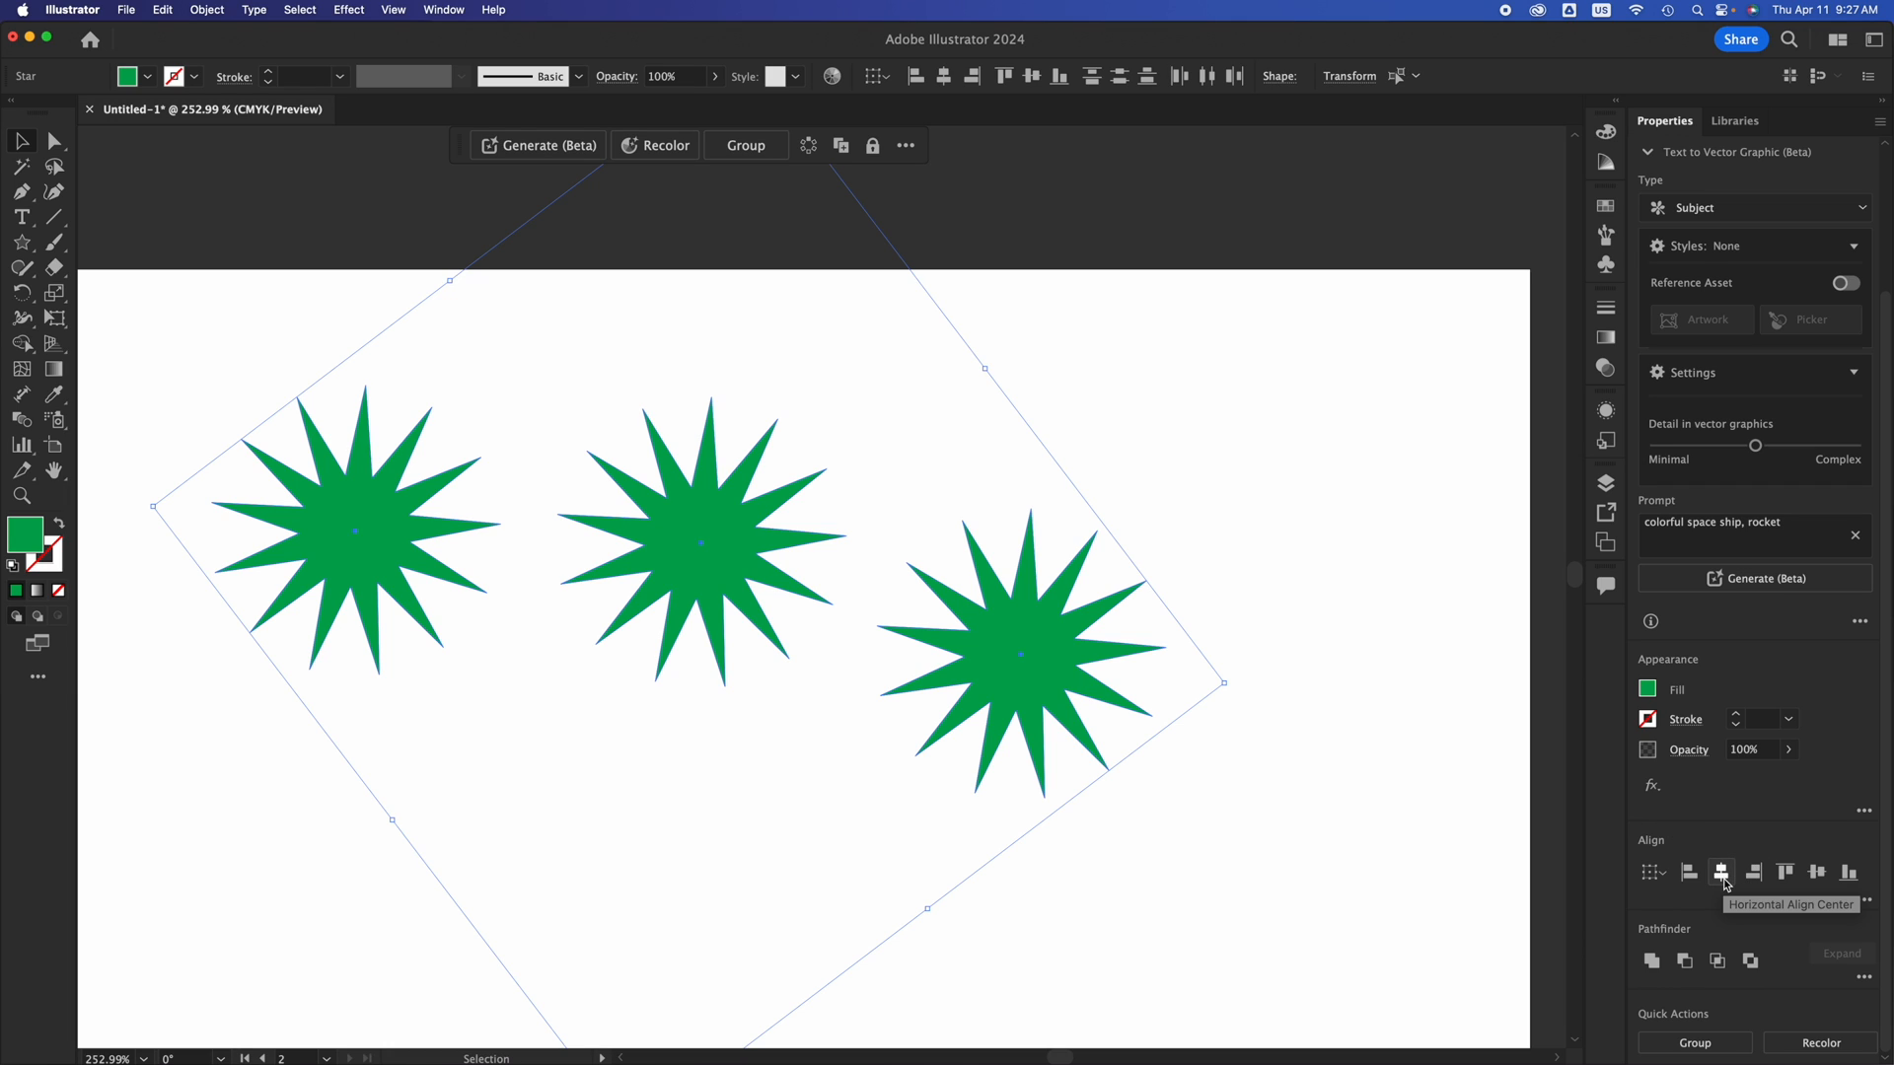
pyautogui.click(1764, 879)
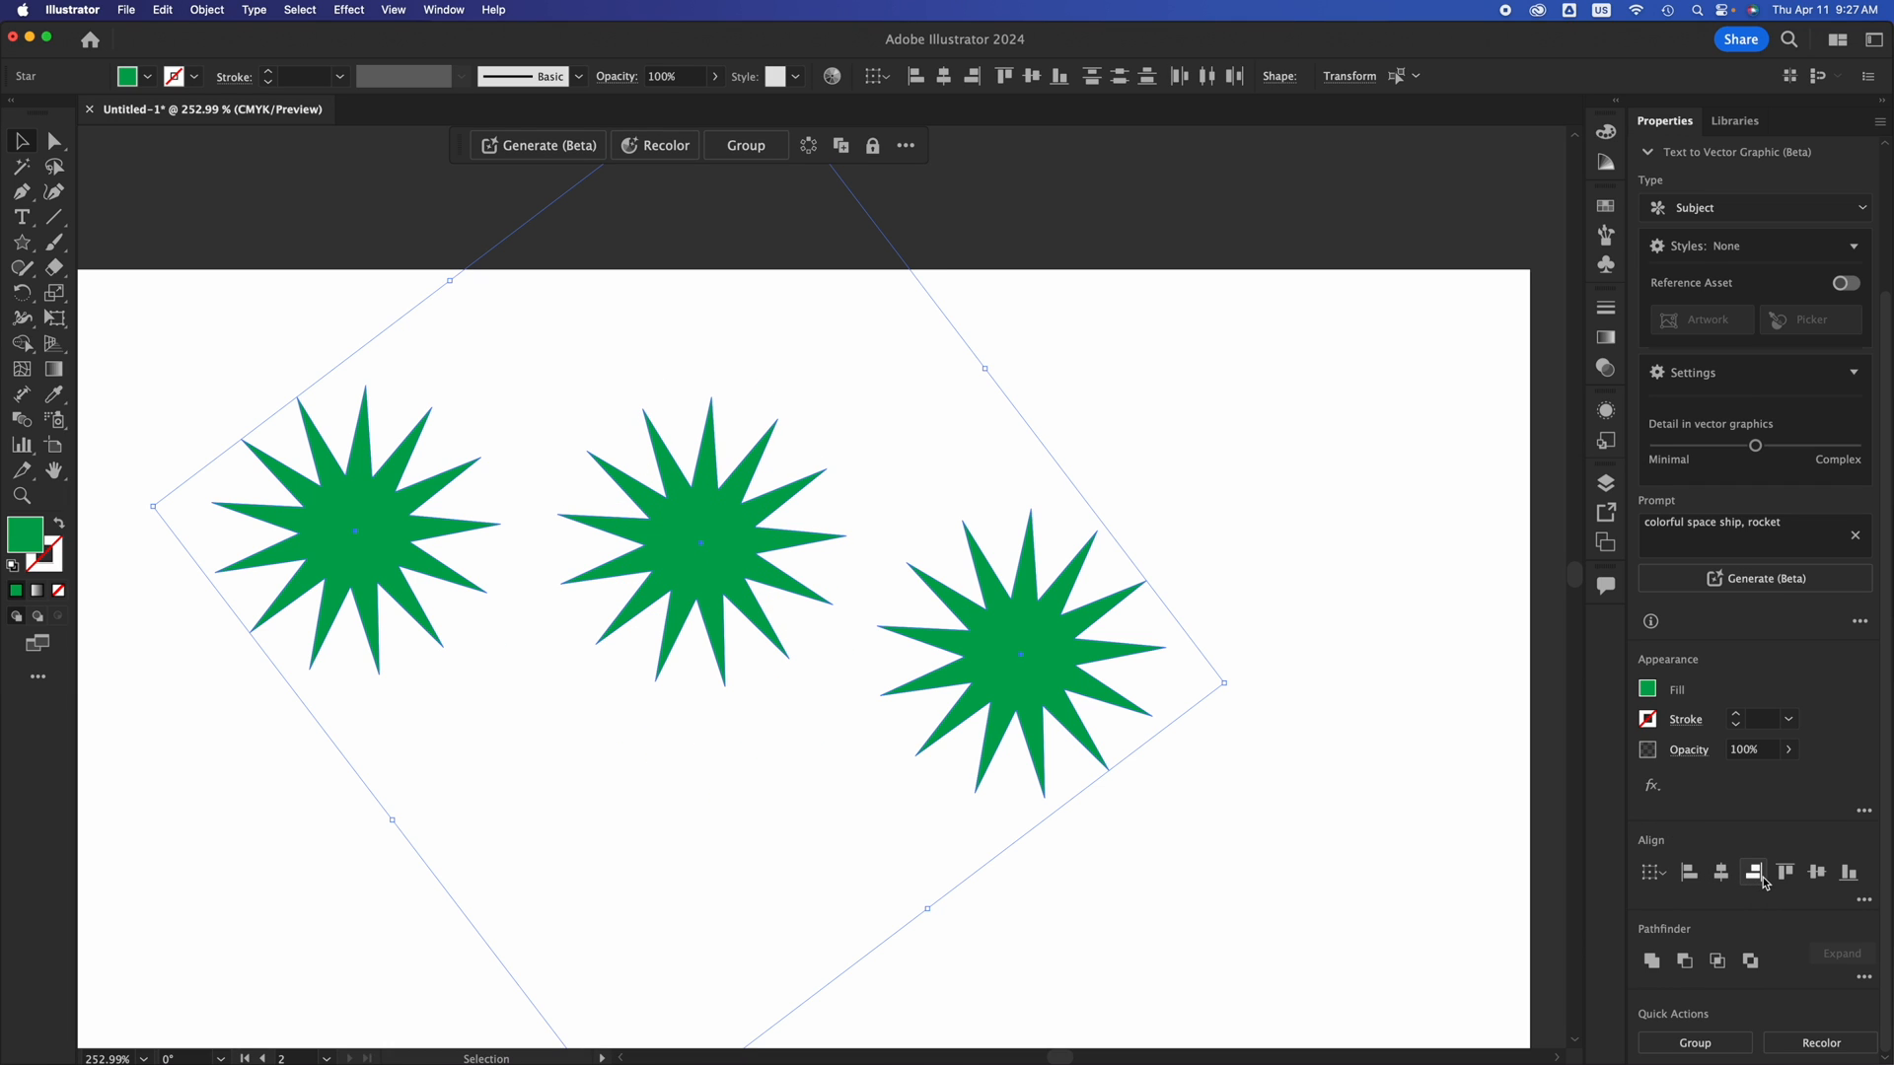
pyautogui.press('super+z')
# Try aligning the three stars vertically to the top and to the center, undoing each alignment.
pyautogui.click(1780, 877)
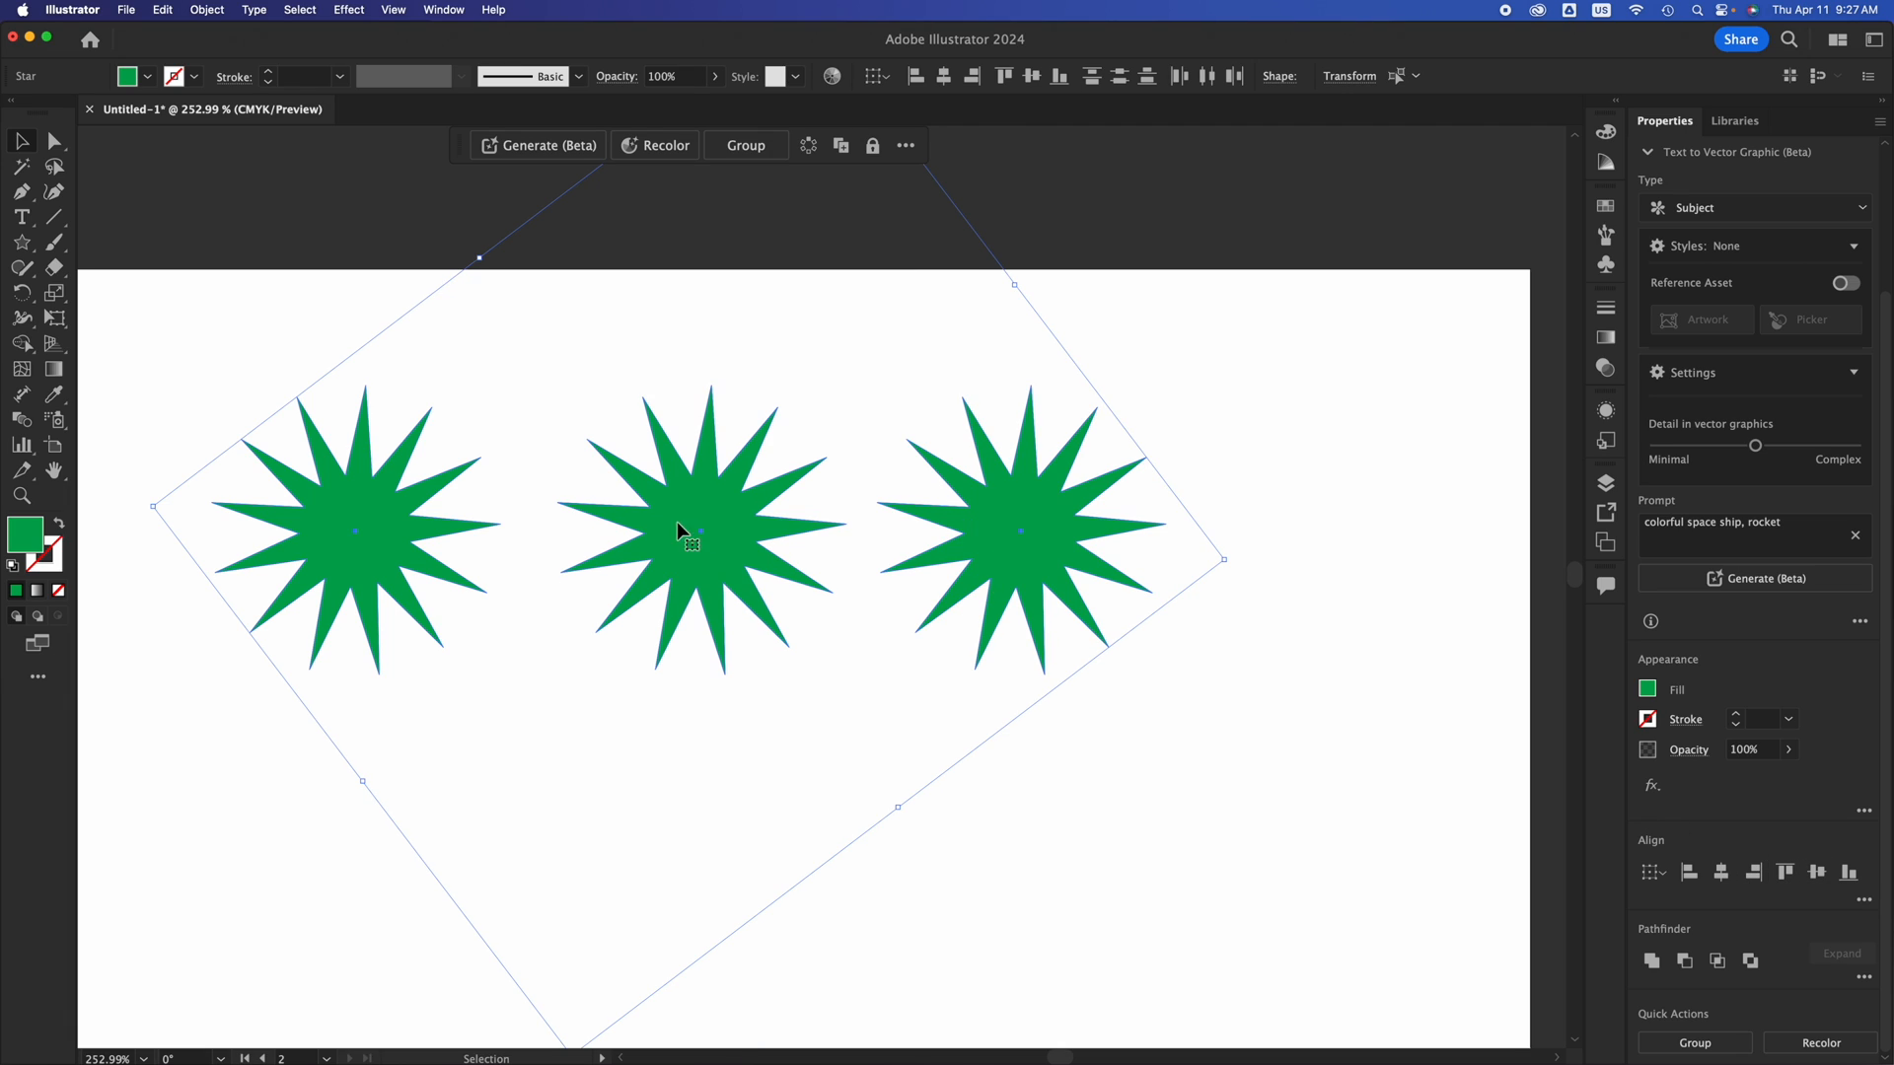
pyautogui.click(1819, 881)
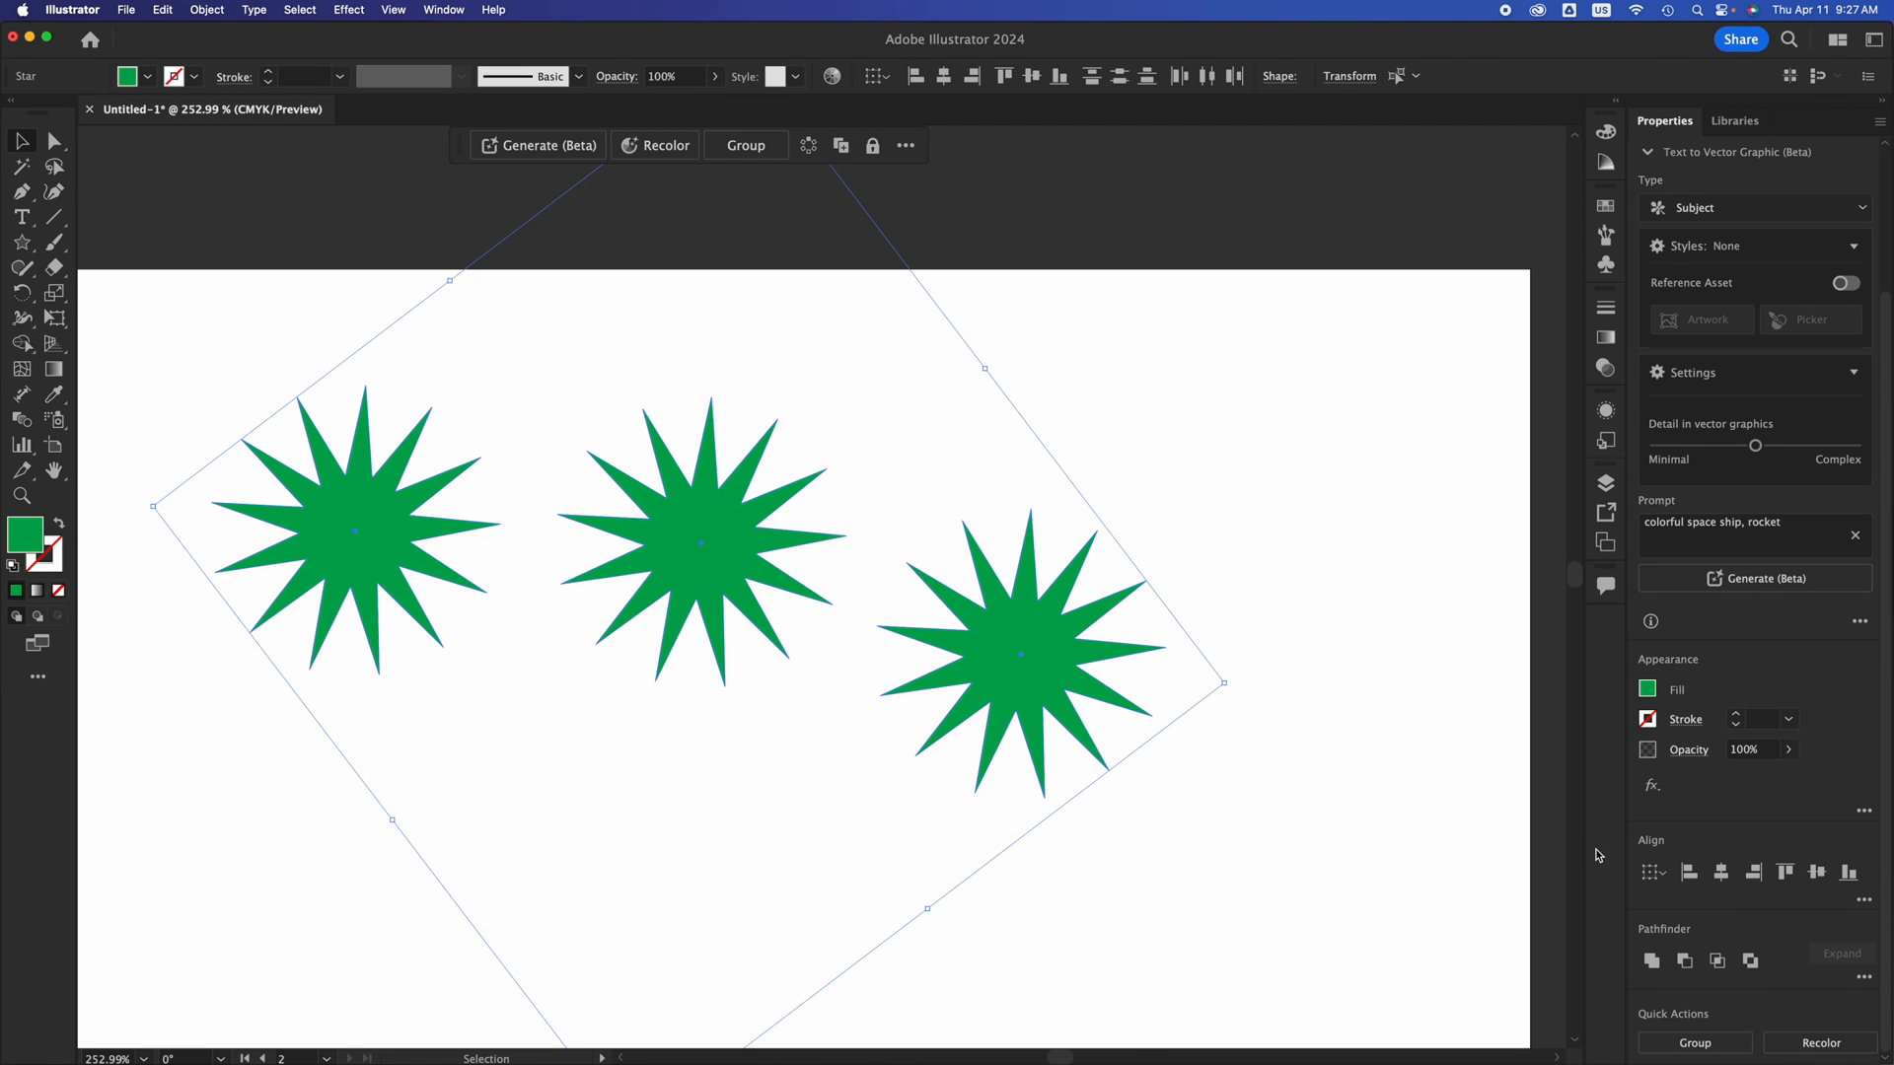
pyautogui.click(1814, 874)
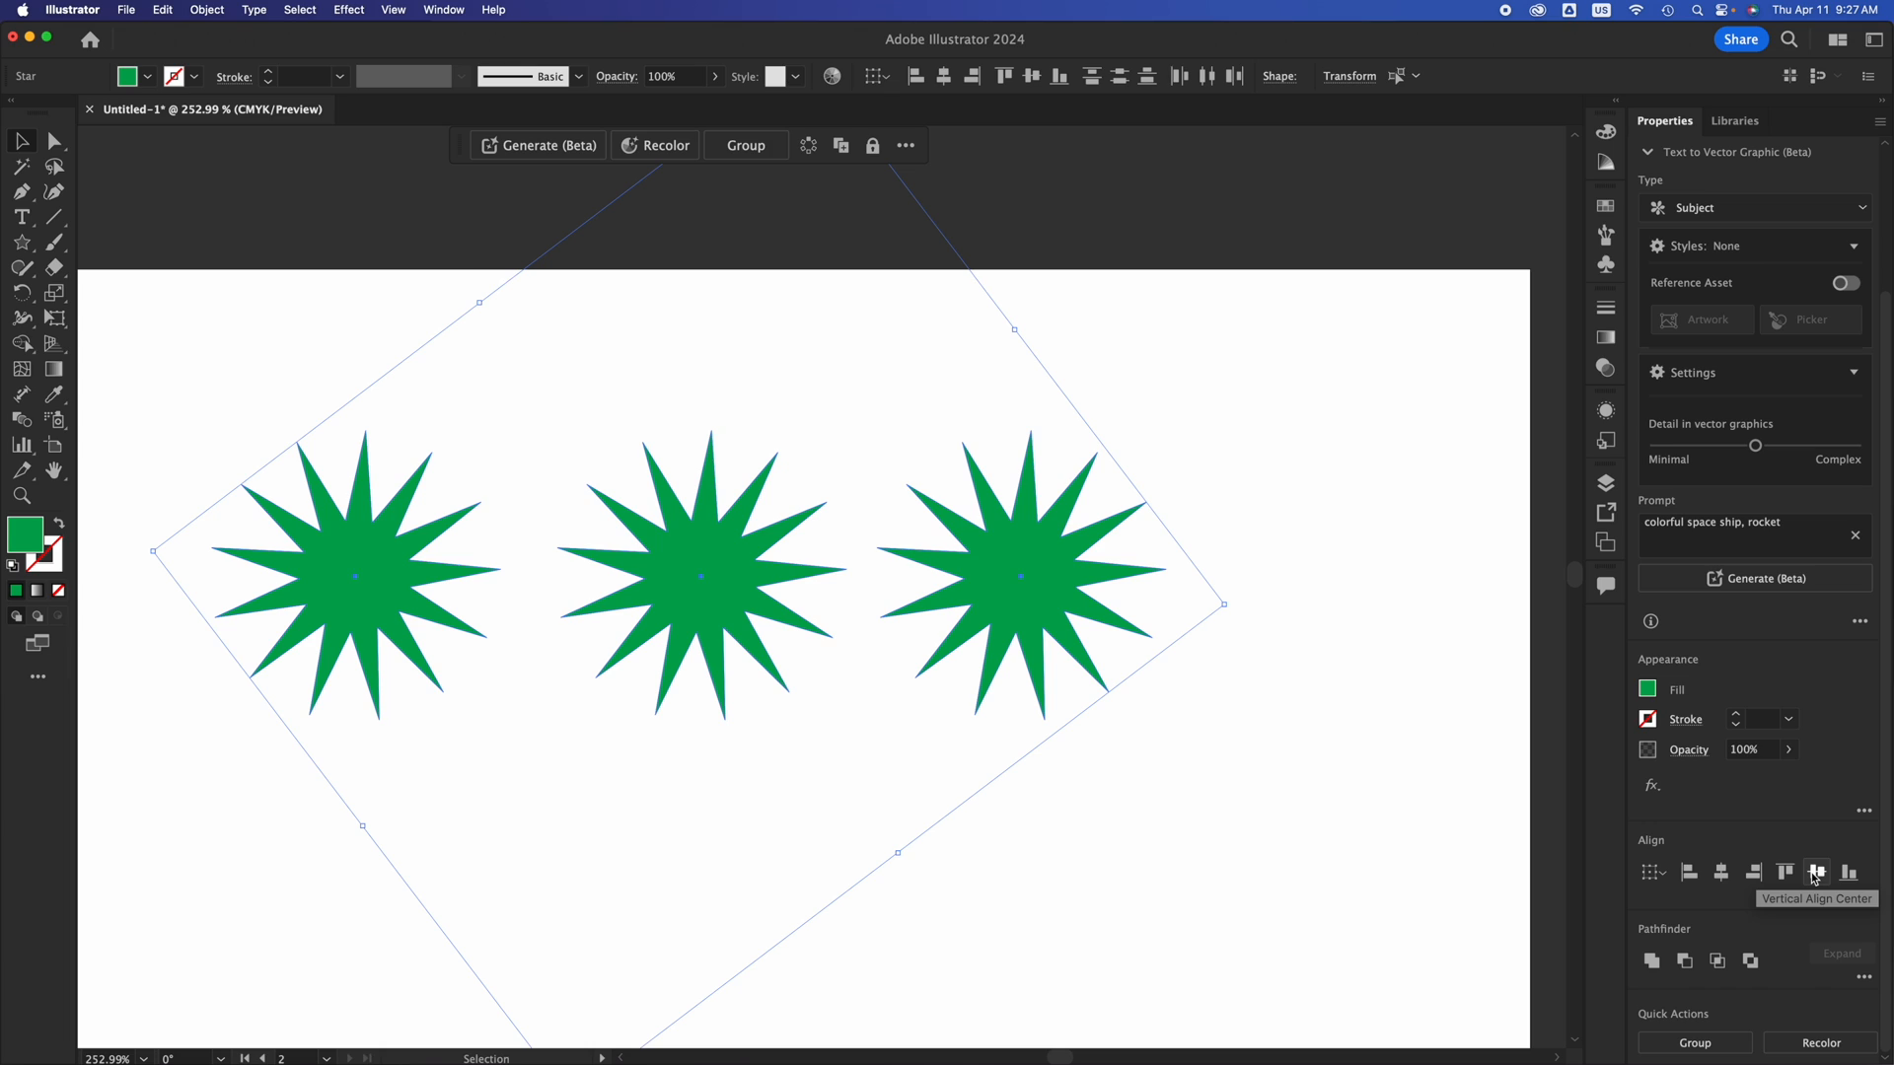
pyautogui.click(1815, 874)
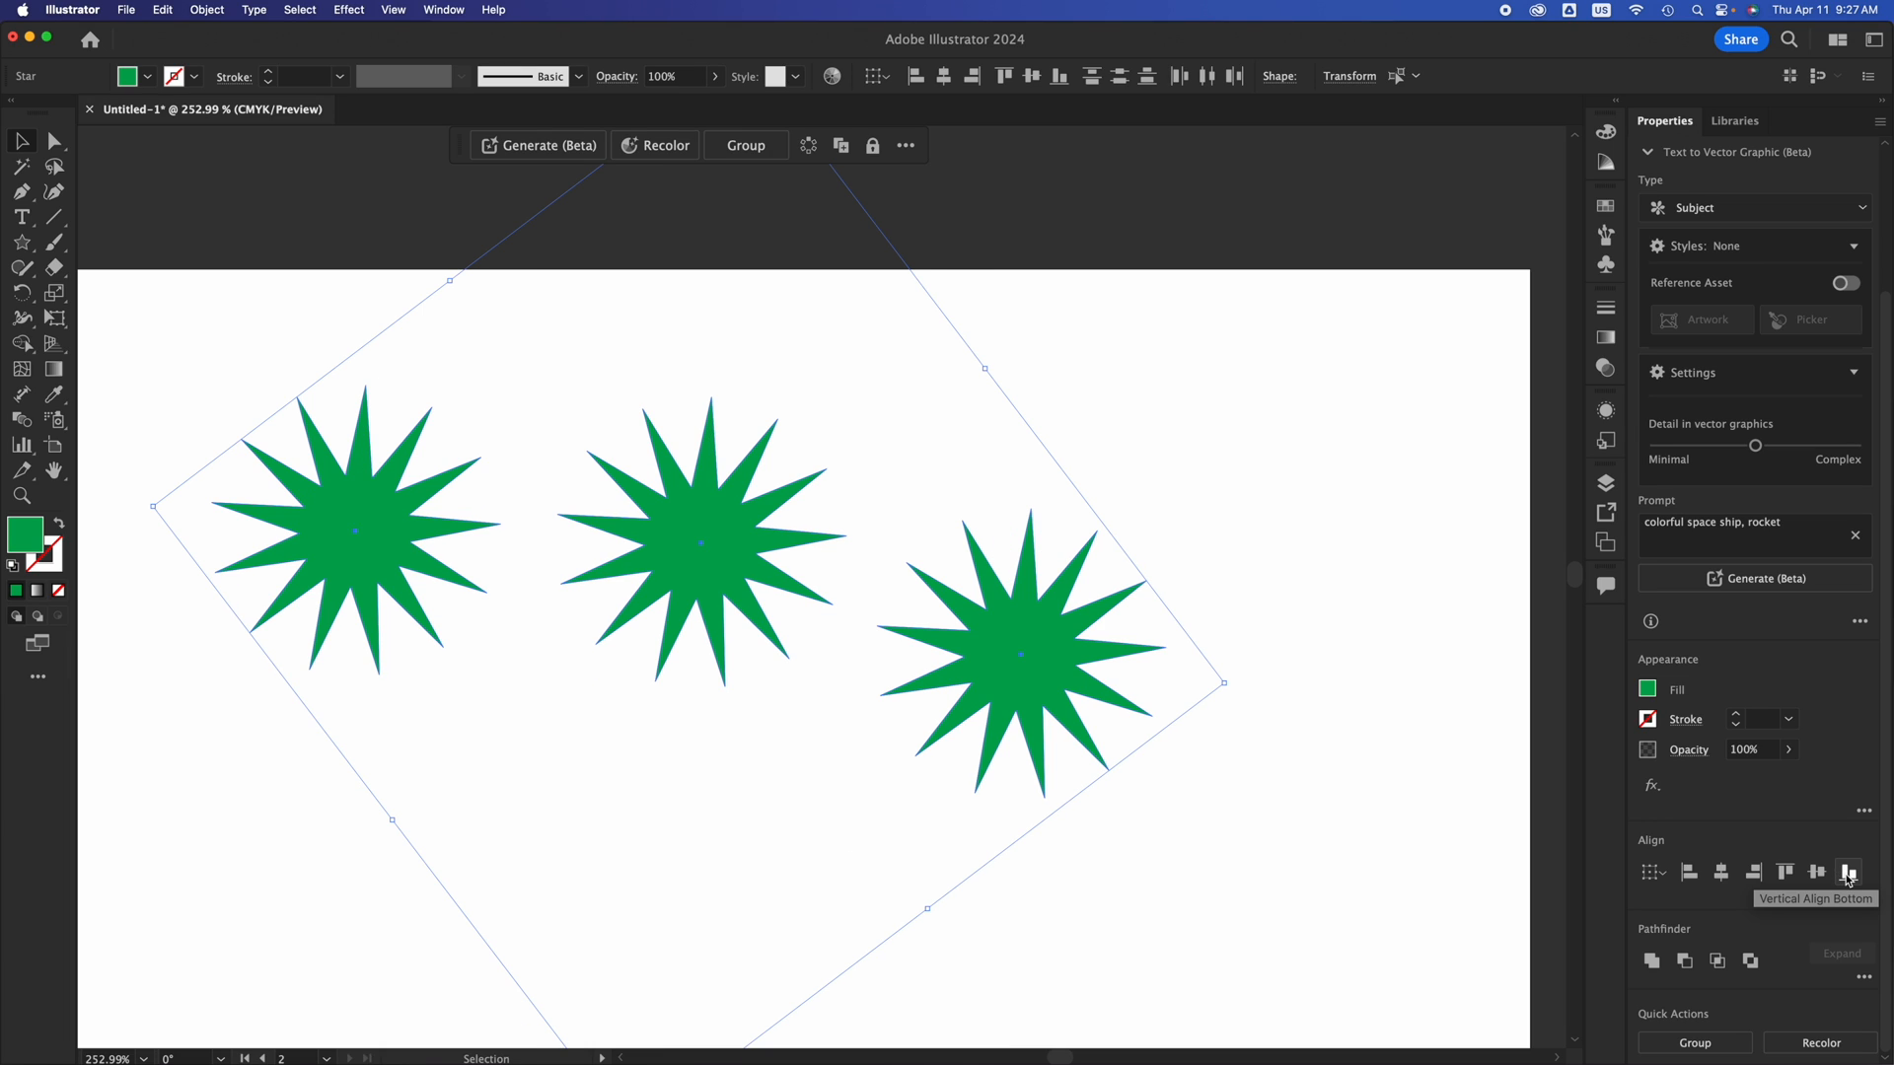
# Align the three stars along their bottom edges and distribute them horizontally by their centers.
pyautogui.click(1848, 873)
pyautogui.click(1324, 883)
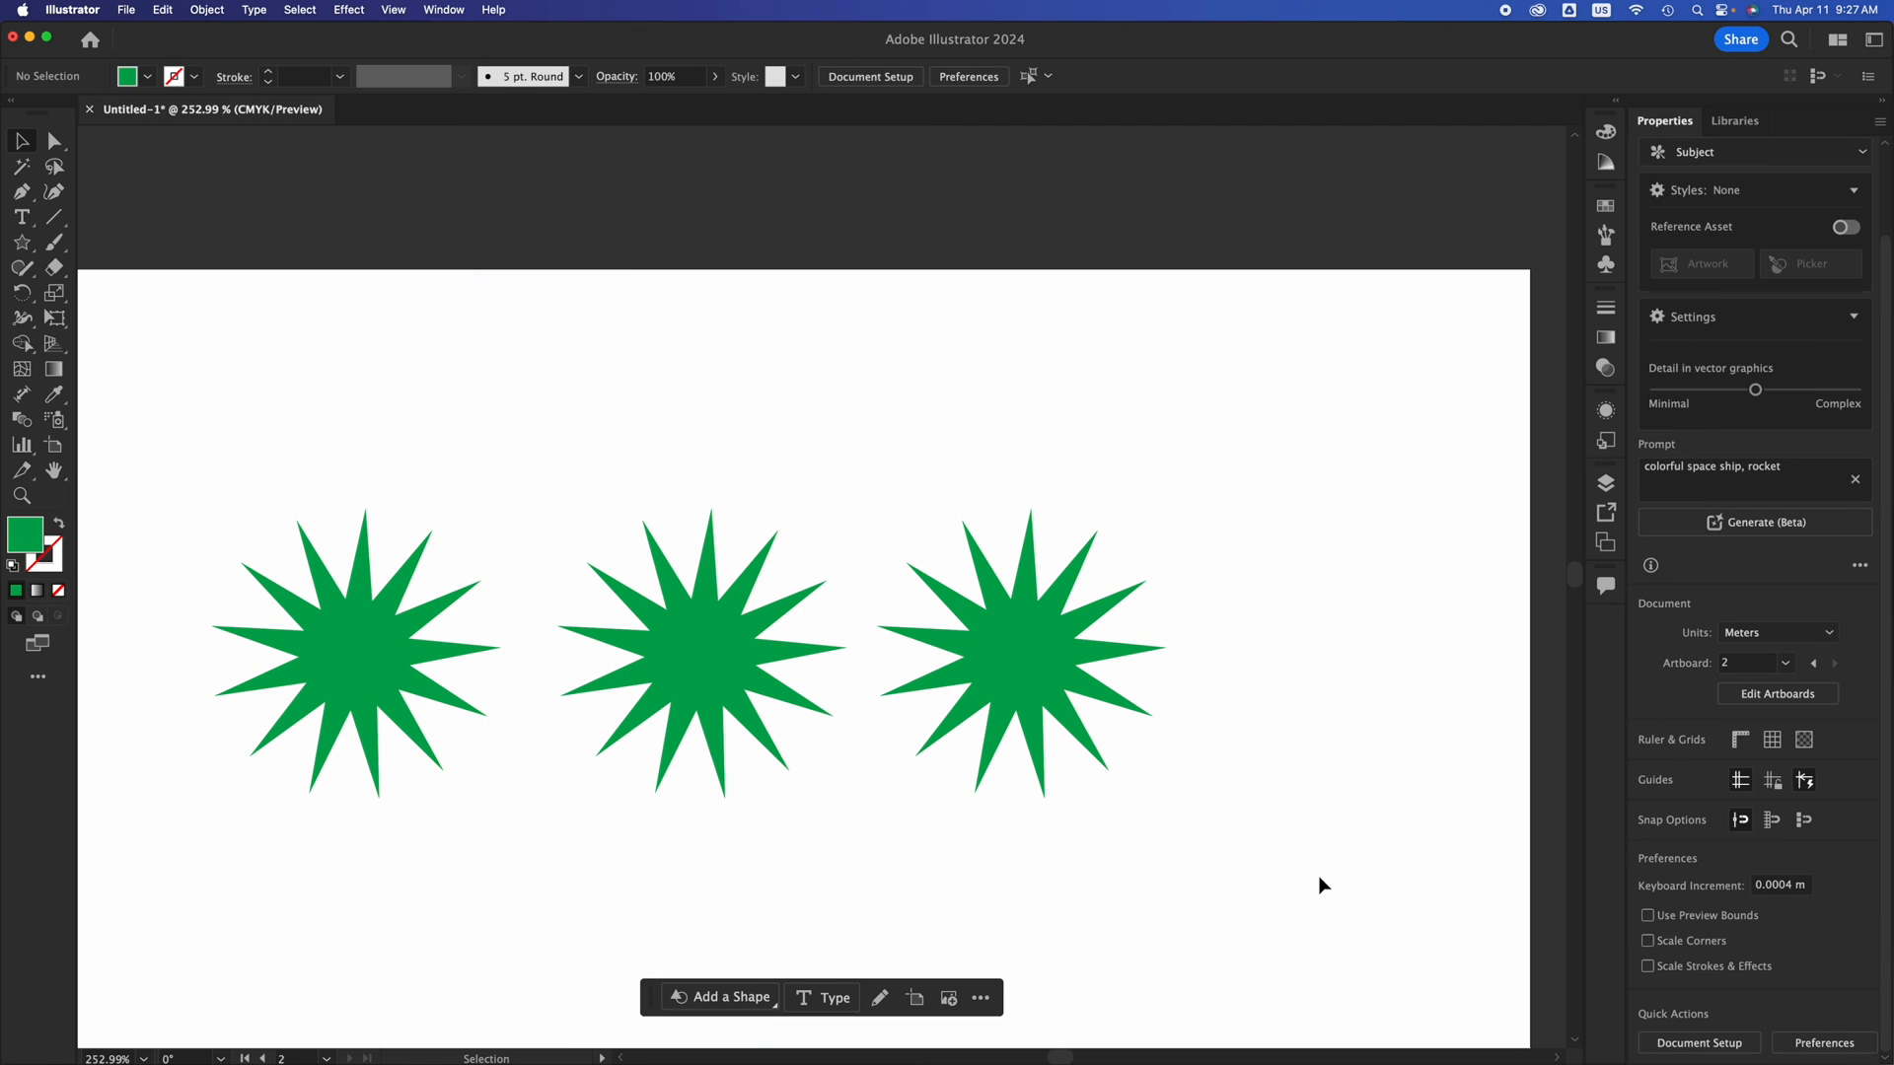
pyautogui.moveTo(1248, 831); pyautogui.dragTo(438, 509)
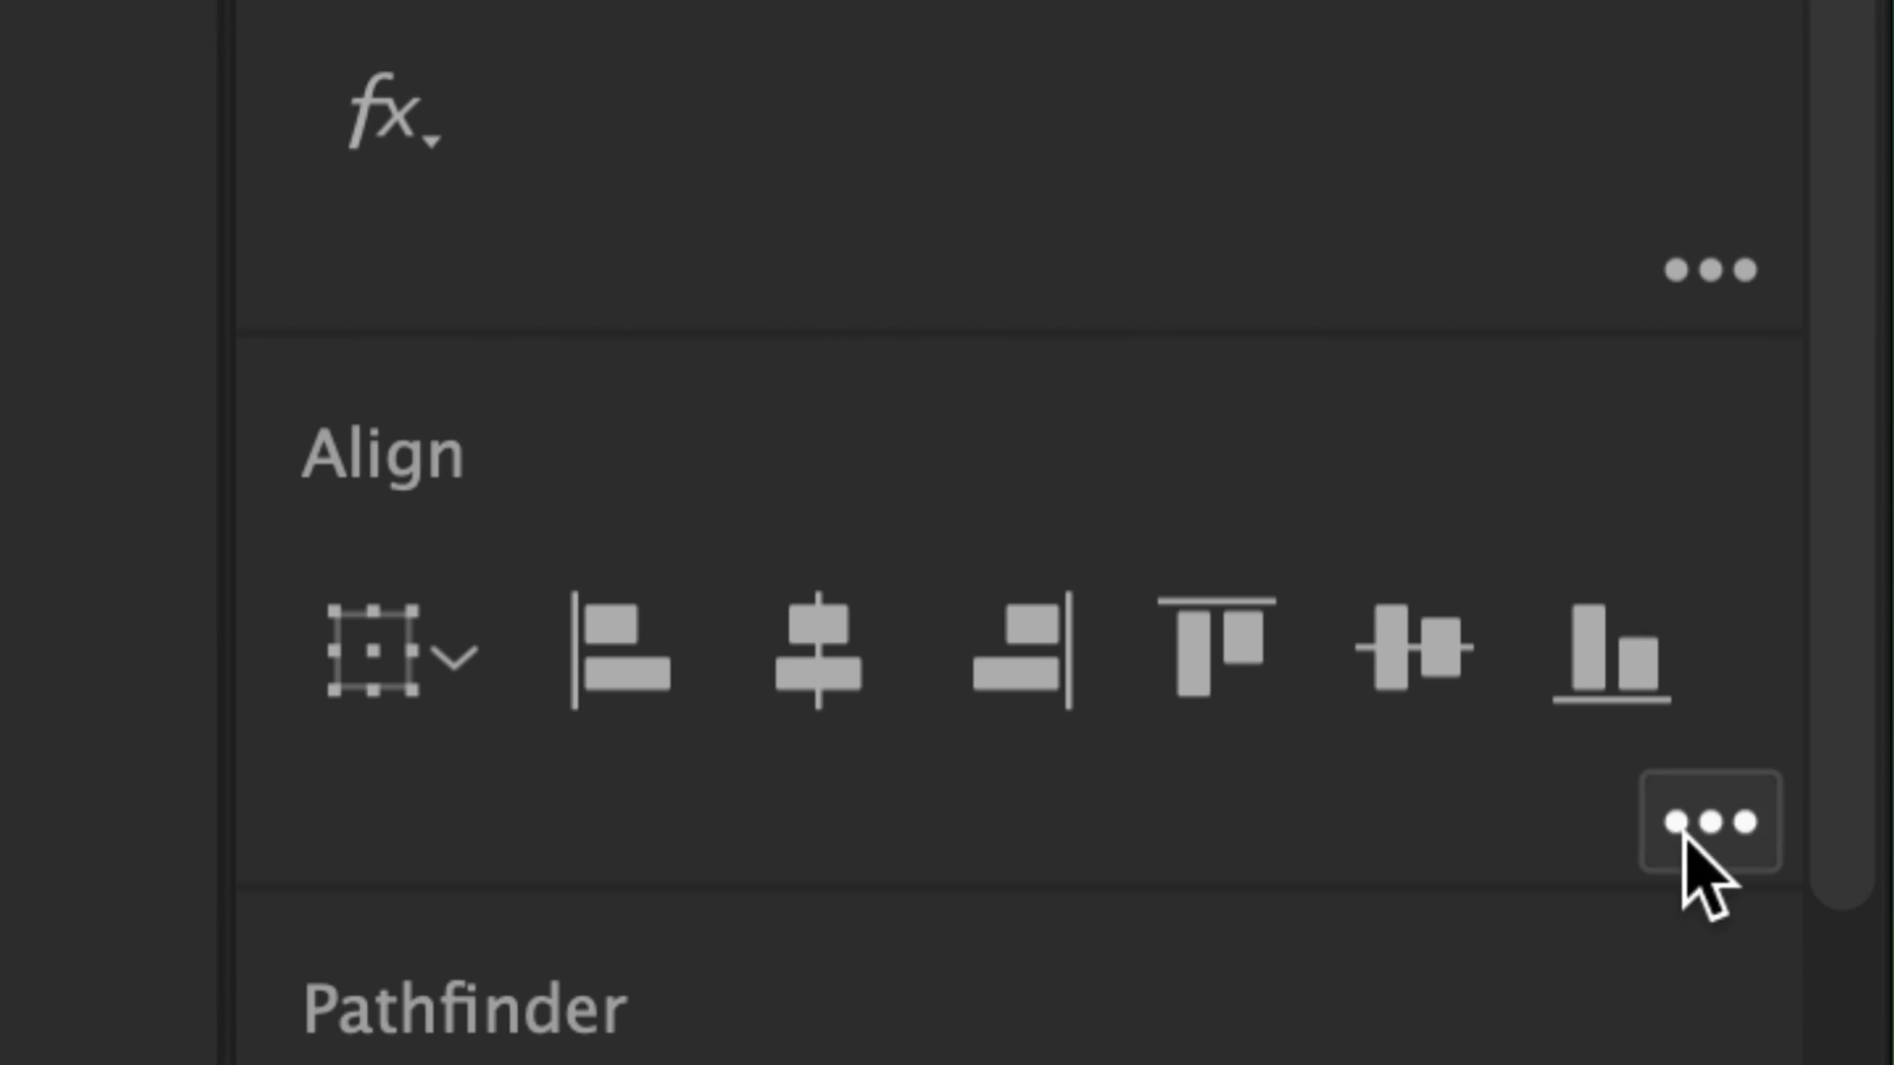
pyautogui.click(1707, 829)
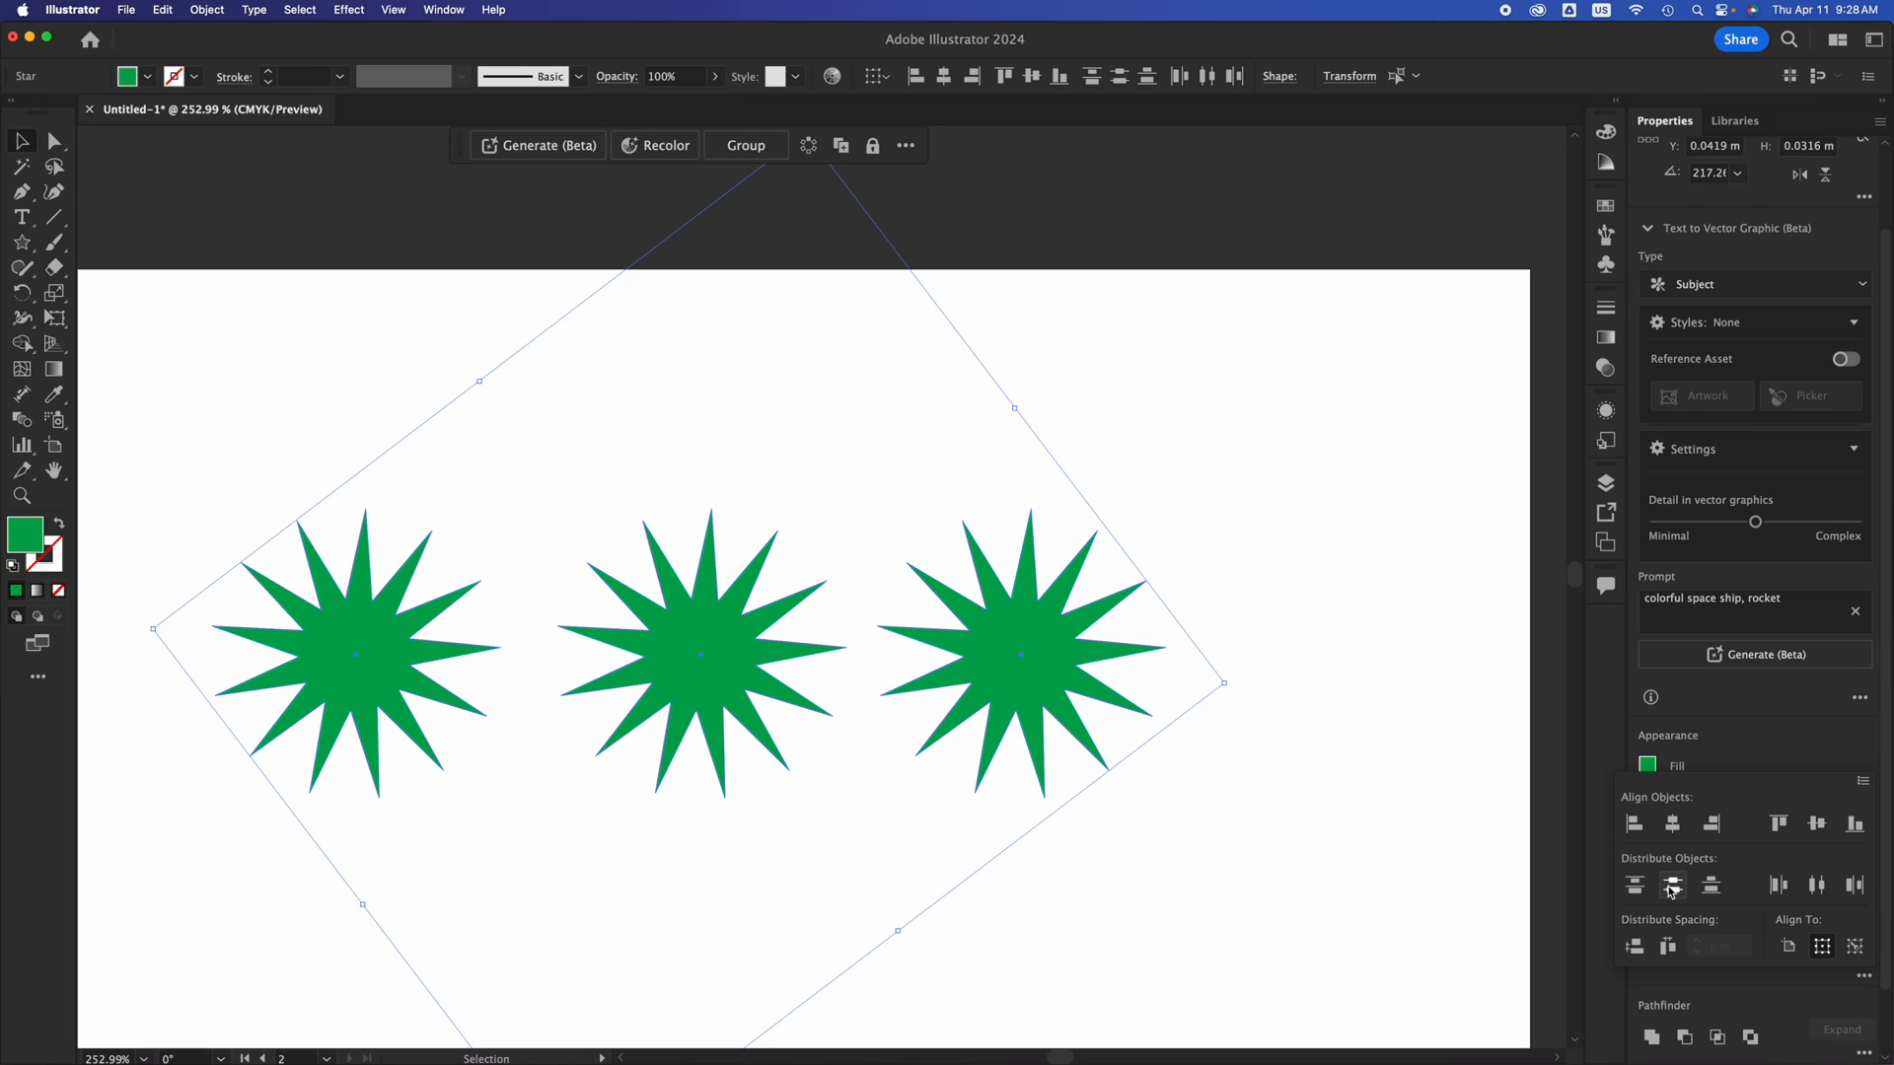
pyautogui.click(1824, 891)
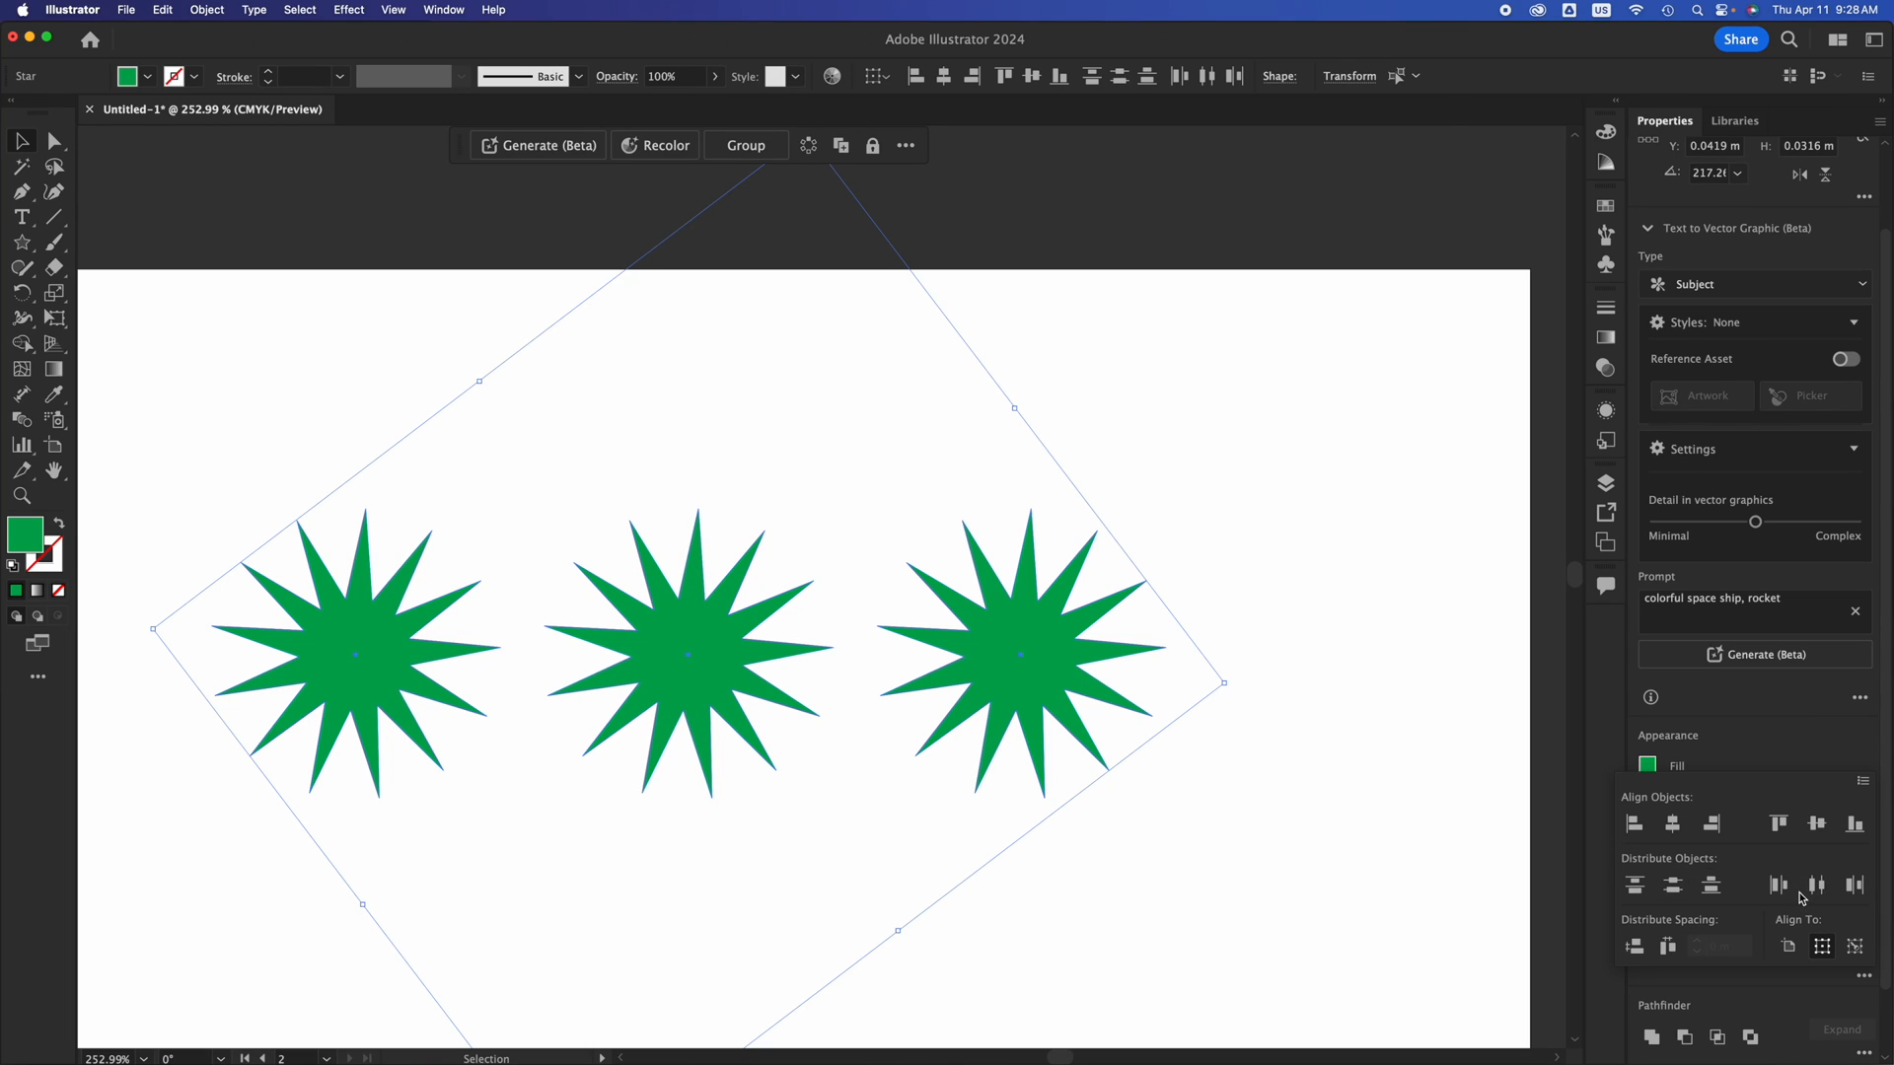
pyautogui.click(1226, 845)
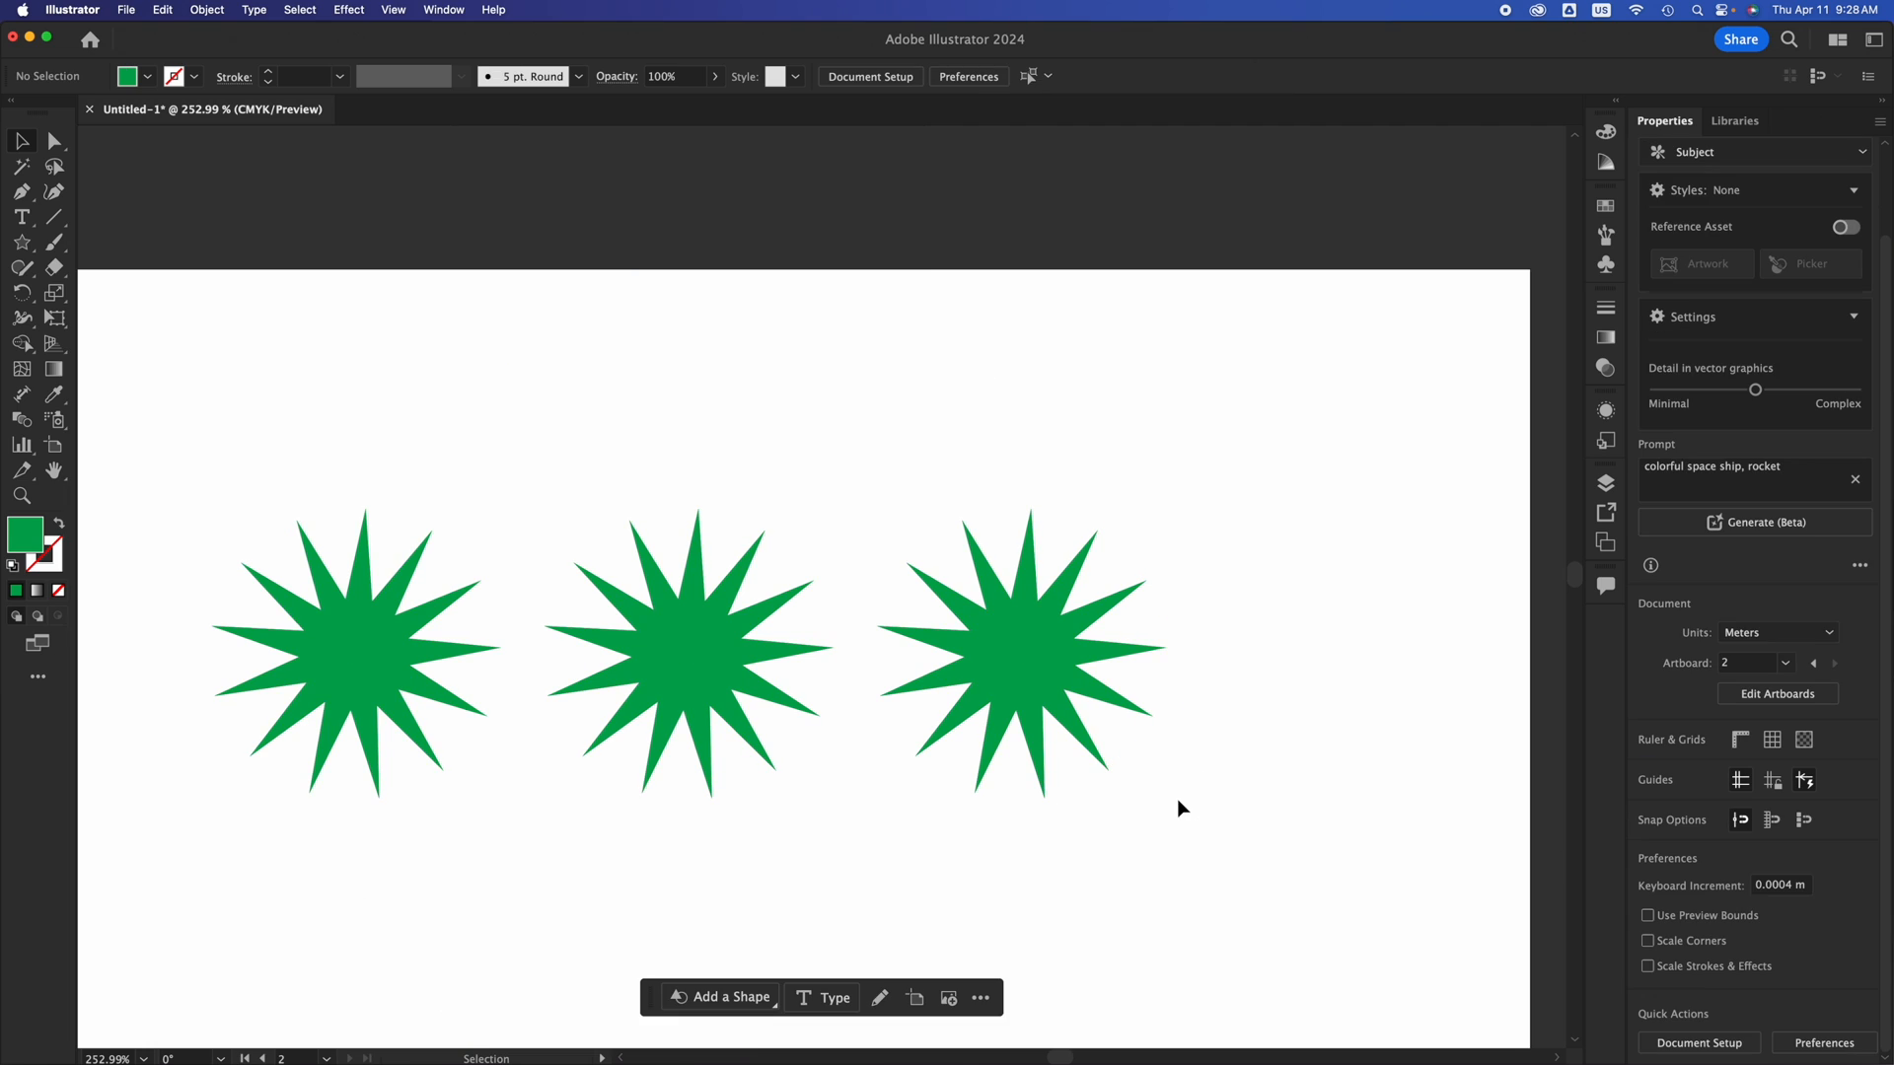
# Scatter the stars: move the right one farther right, the middle one to the lower part of the artboard, and the left one up.
pyautogui.click(1041, 671)
pyautogui.moveTo(1003, 667); pyautogui.dragTo(1233, 667)
pyautogui.click(943, 653)
pyautogui.moveTo(744, 639); pyautogui.dragTo(873, 464)
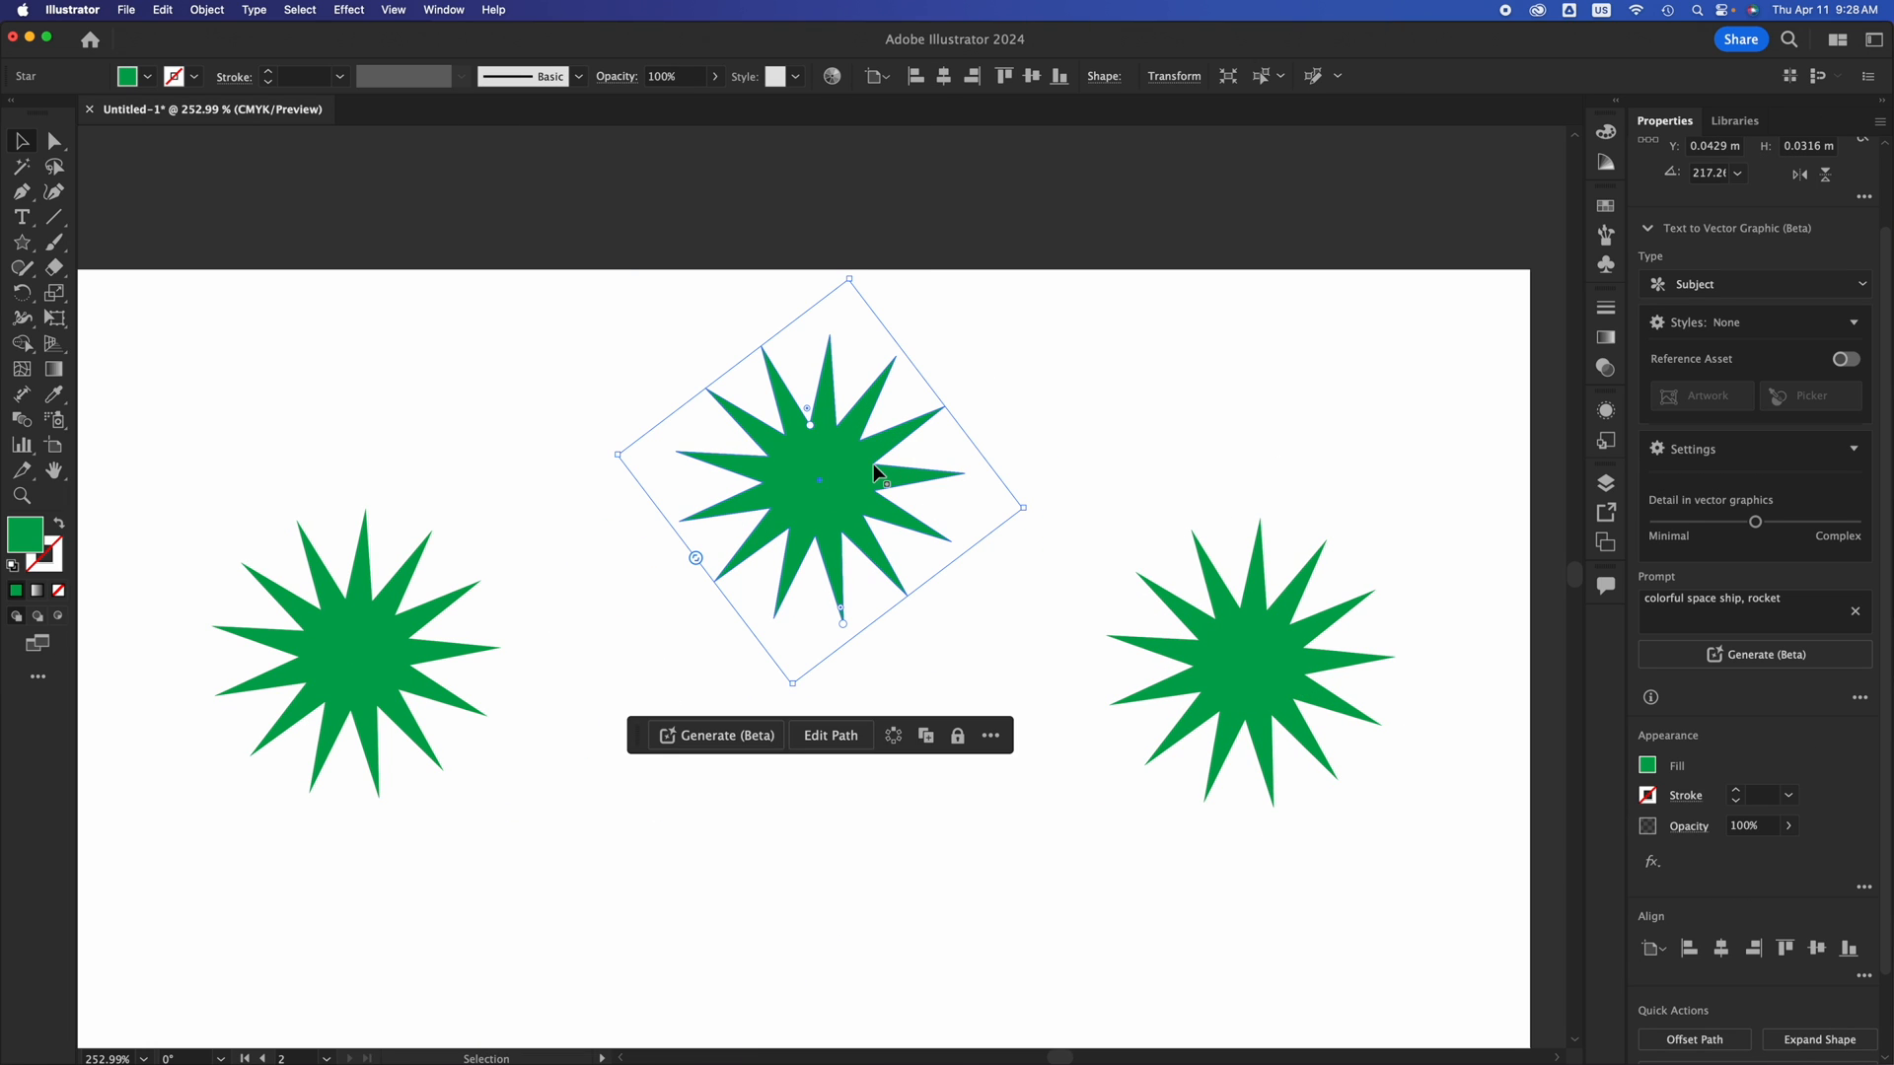
pyautogui.moveTo(833, 592); pyautogui.dragTo(813, 1014)
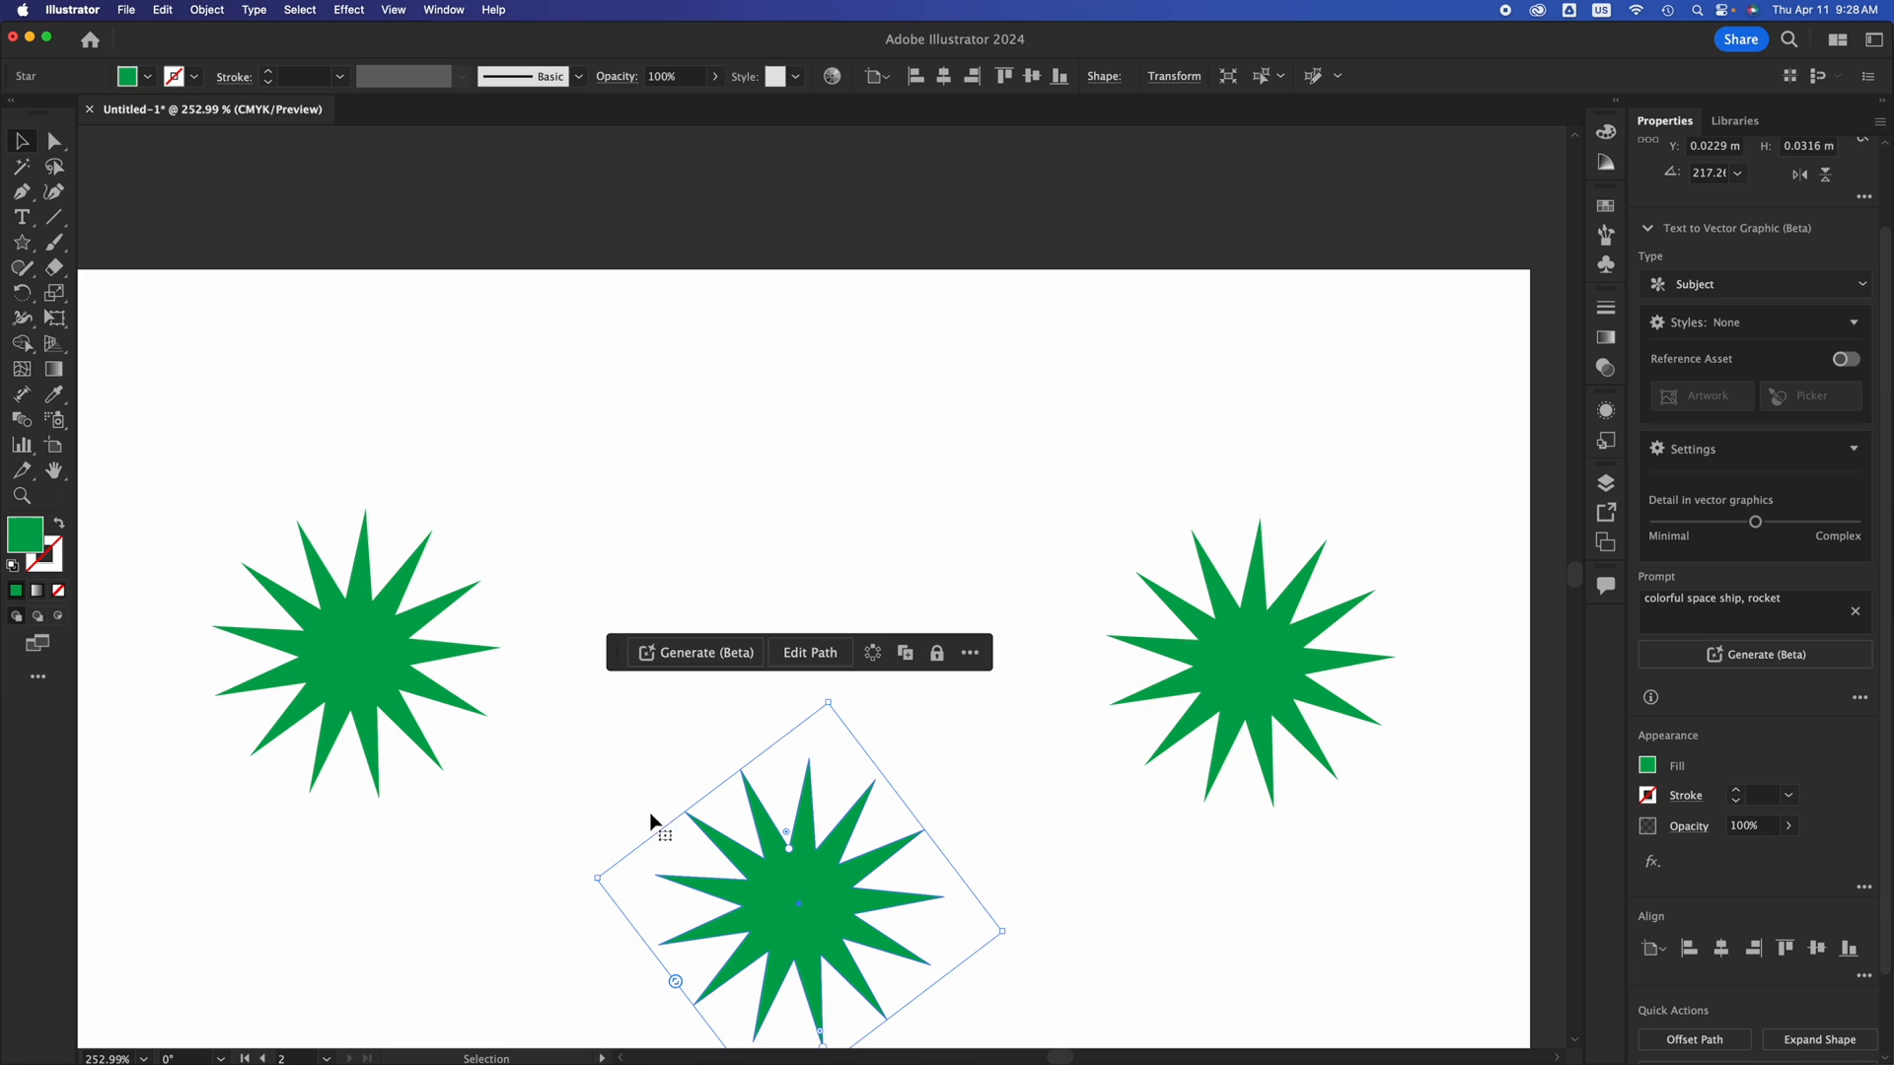
pyautogui.moveTo(399, 641); pyautogui.dragTo(329, 434)
# Try distributing the stars' anchor points vertically by top and horizontally by center, undo both distributions, and clear the selection.
pyautogui.click(301, 692)
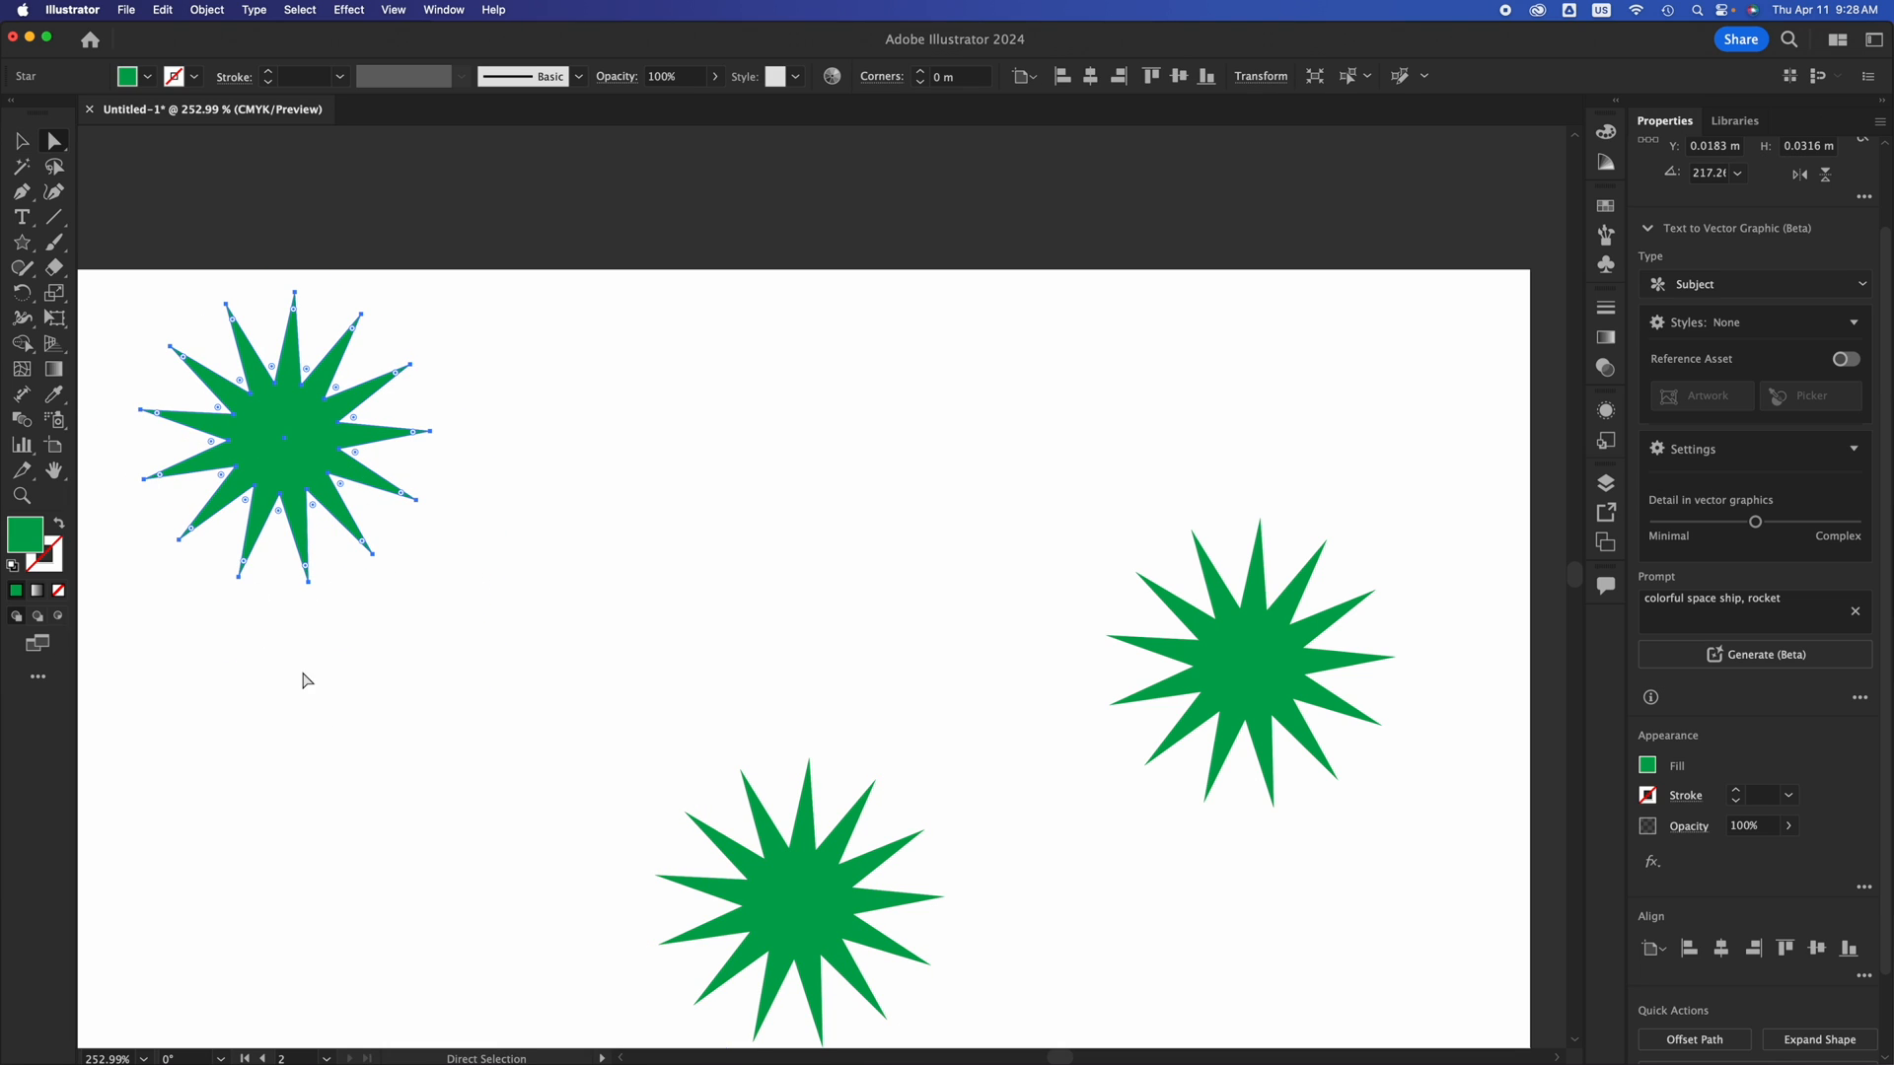
pyautogui.moveTo(119, 357); pyautogui.dragTo(1307, 945)
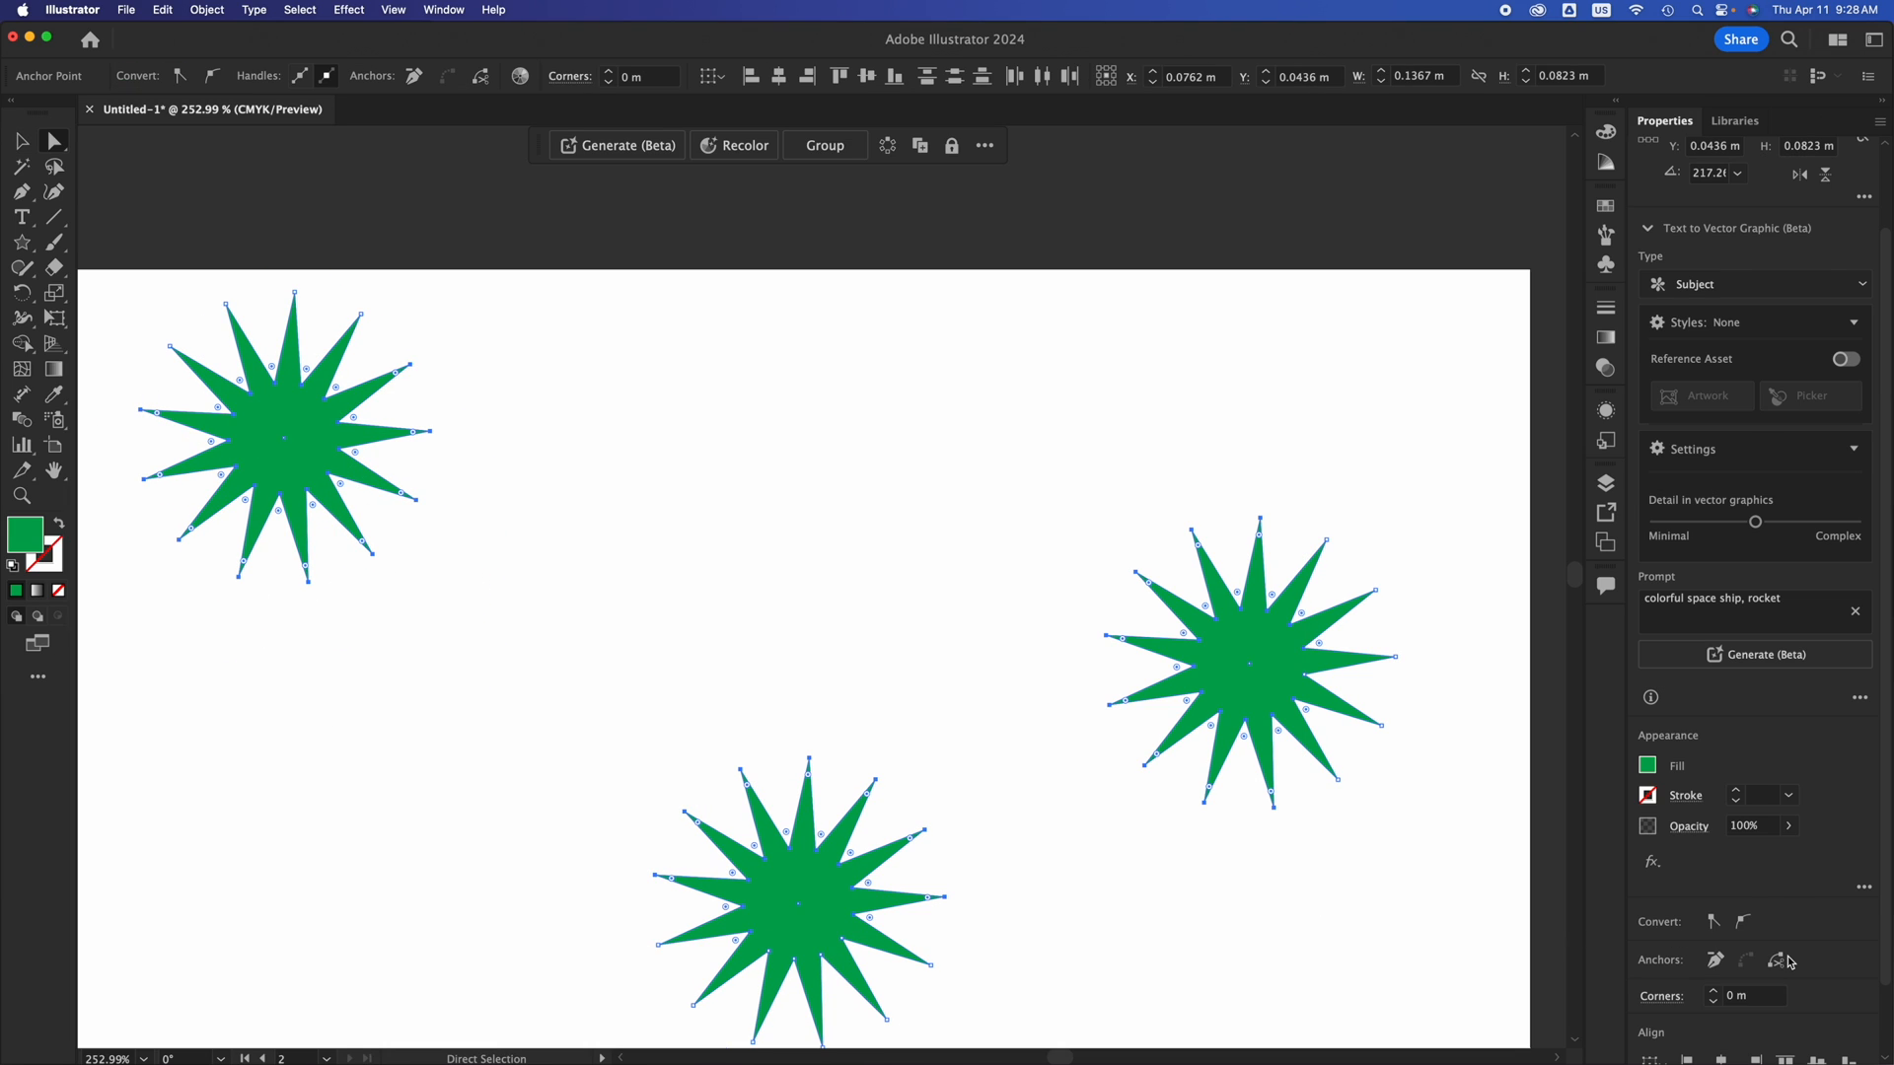
pyautogui.scroll(-2, 1790, 961)
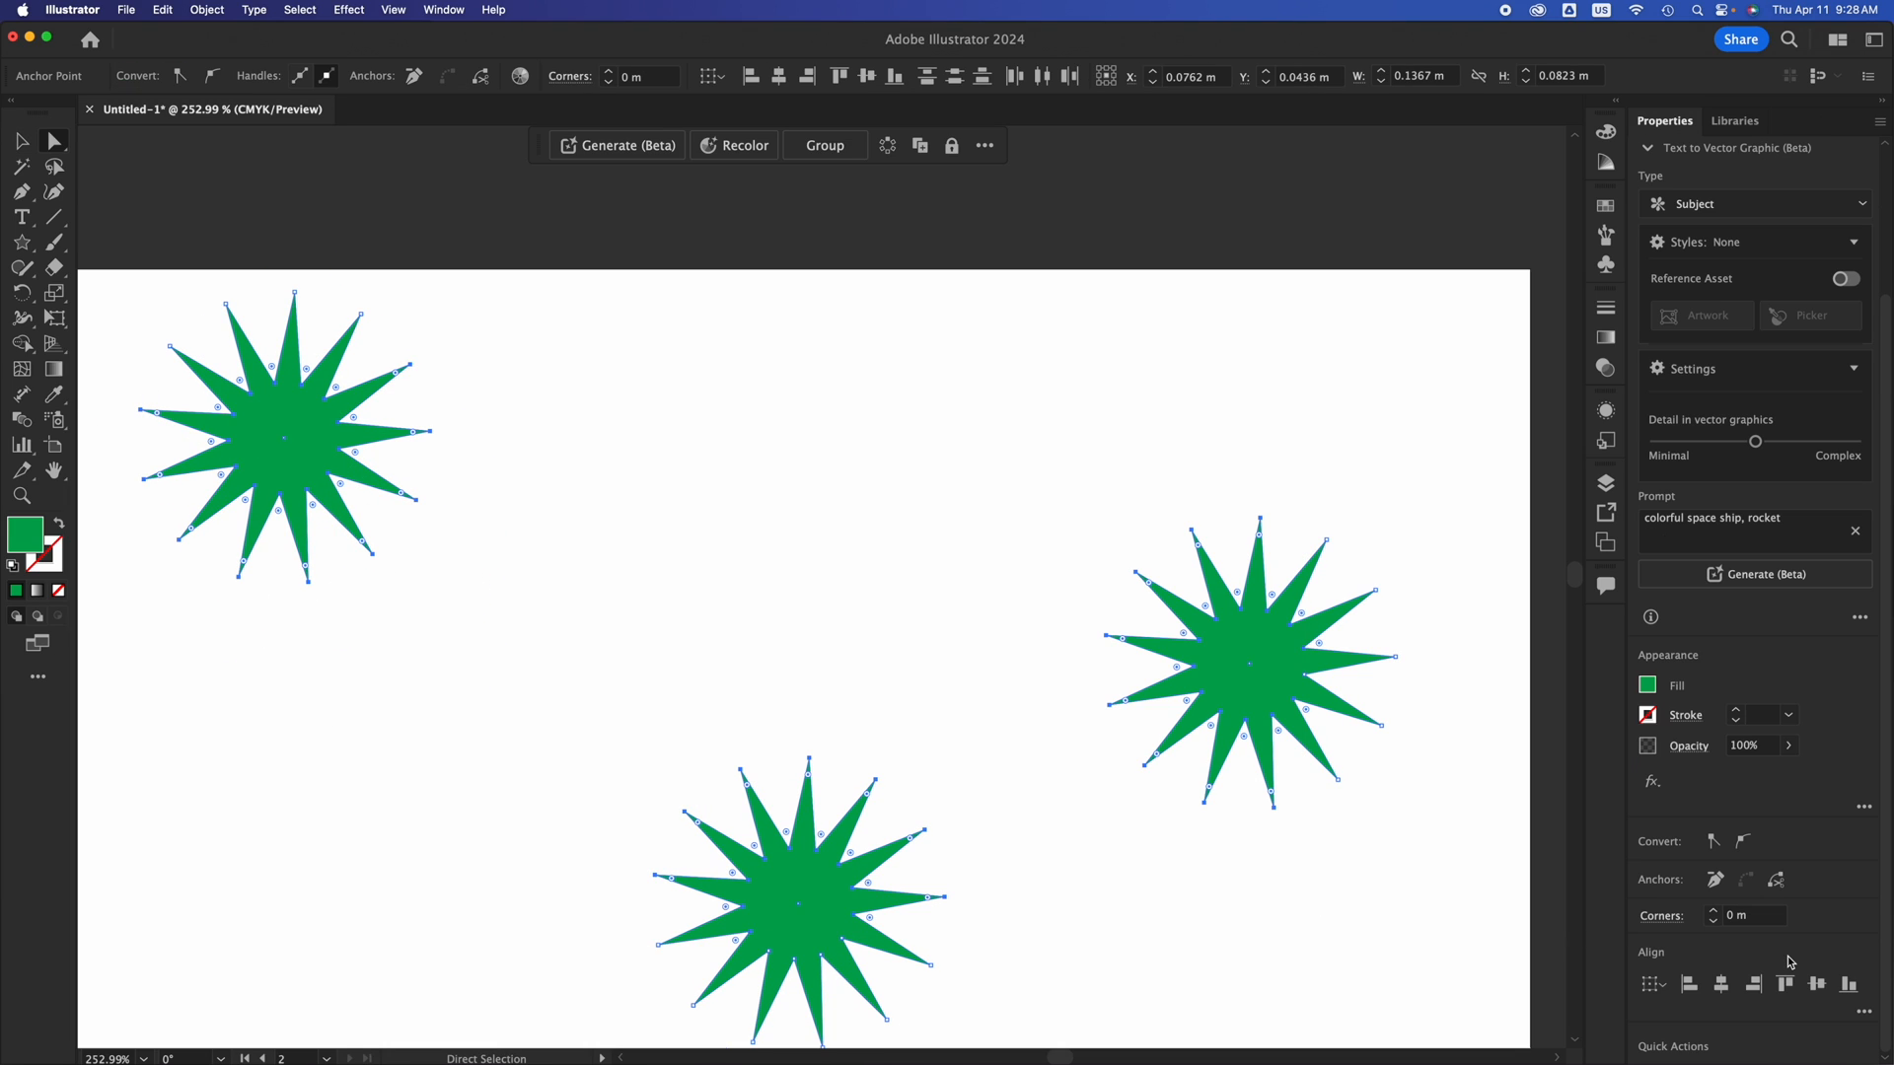
pyautogui.click(1864, 1016)
pyautogui.click(1635, 924)
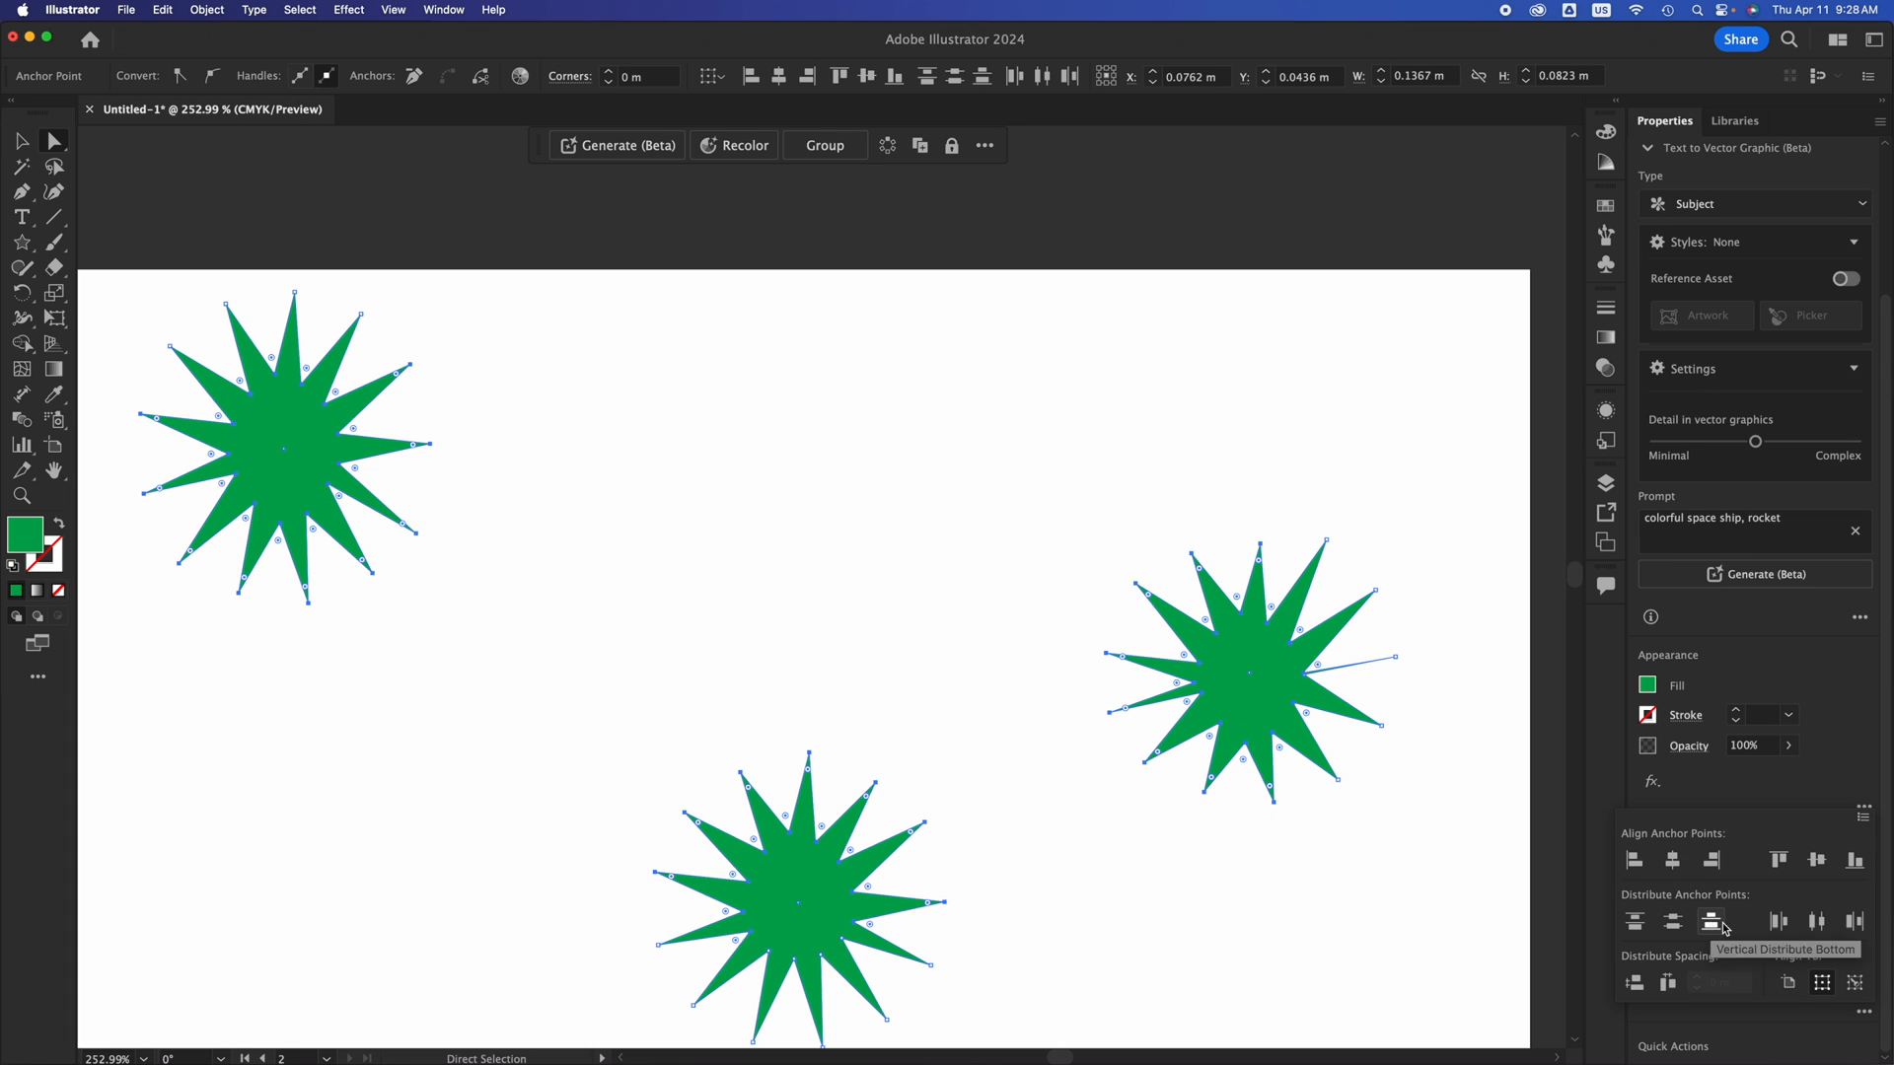
pyautogui.click(1816, 923)
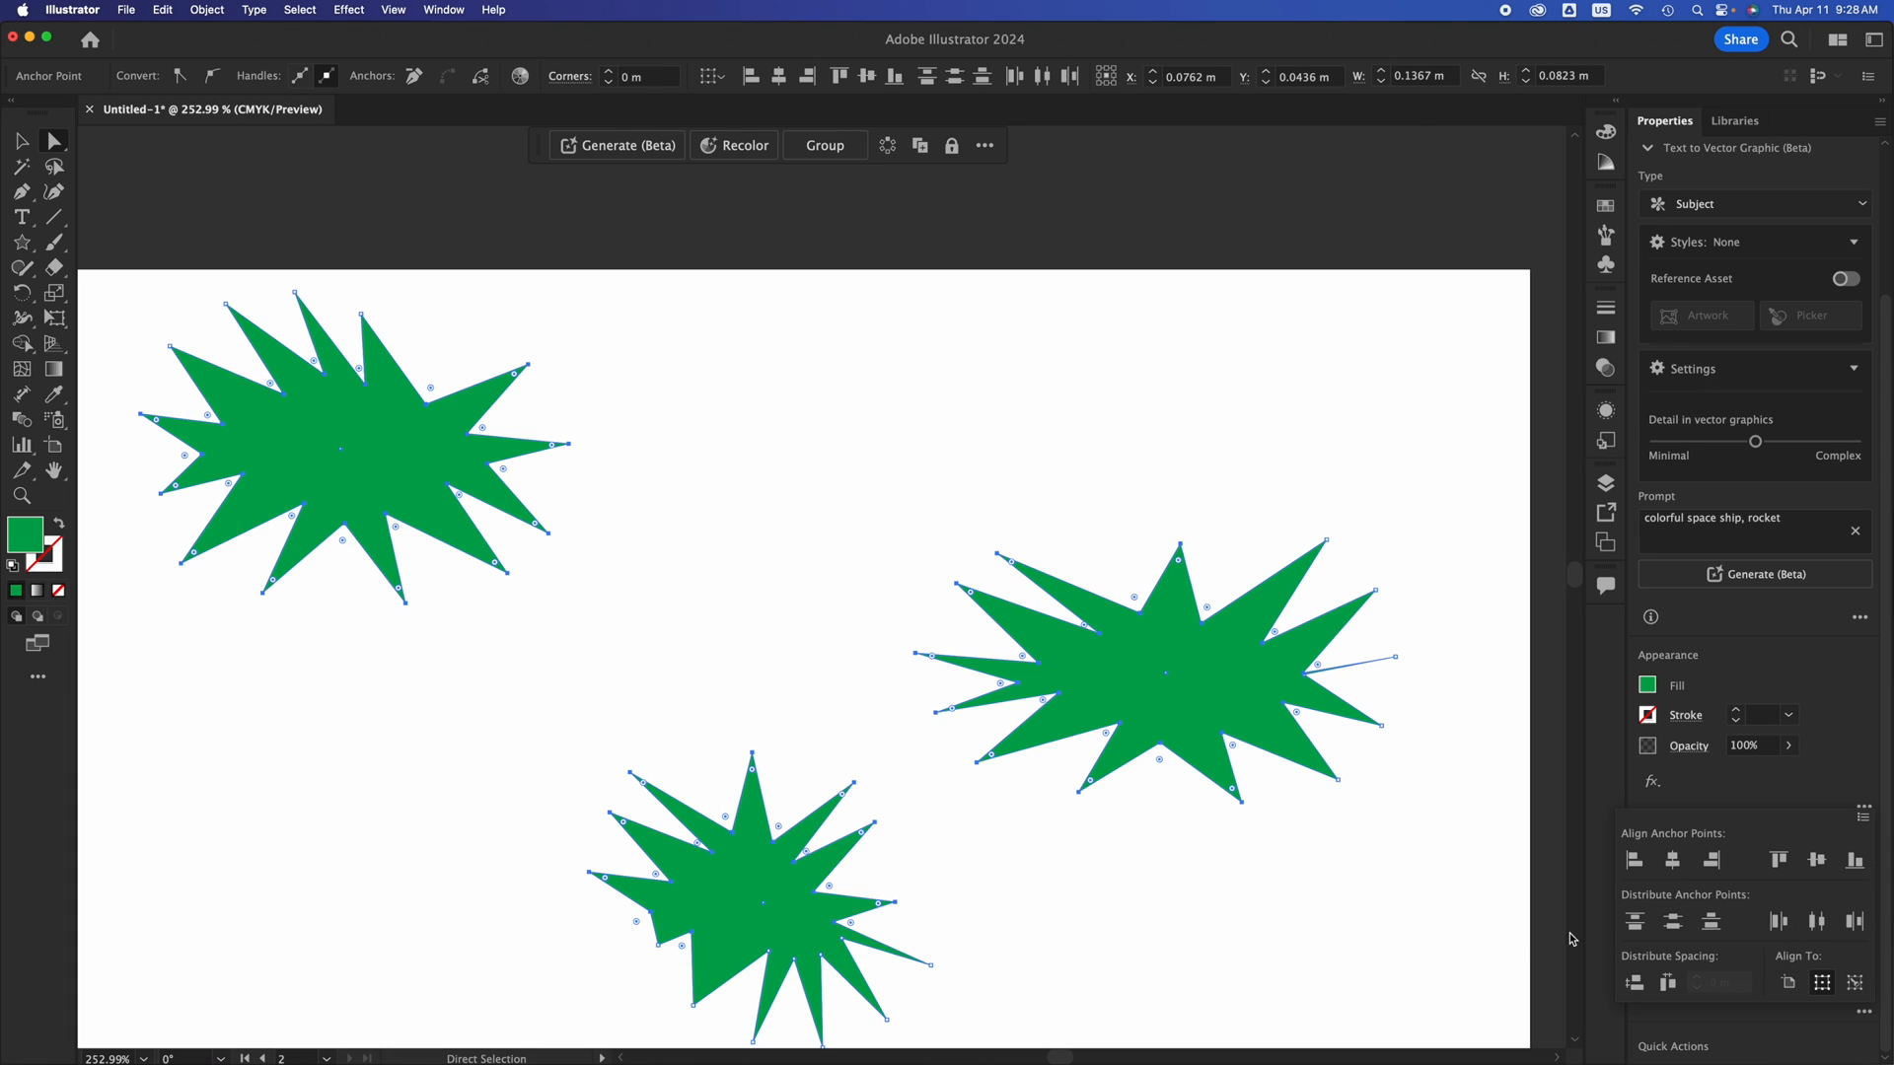
pyautogui.press('super')
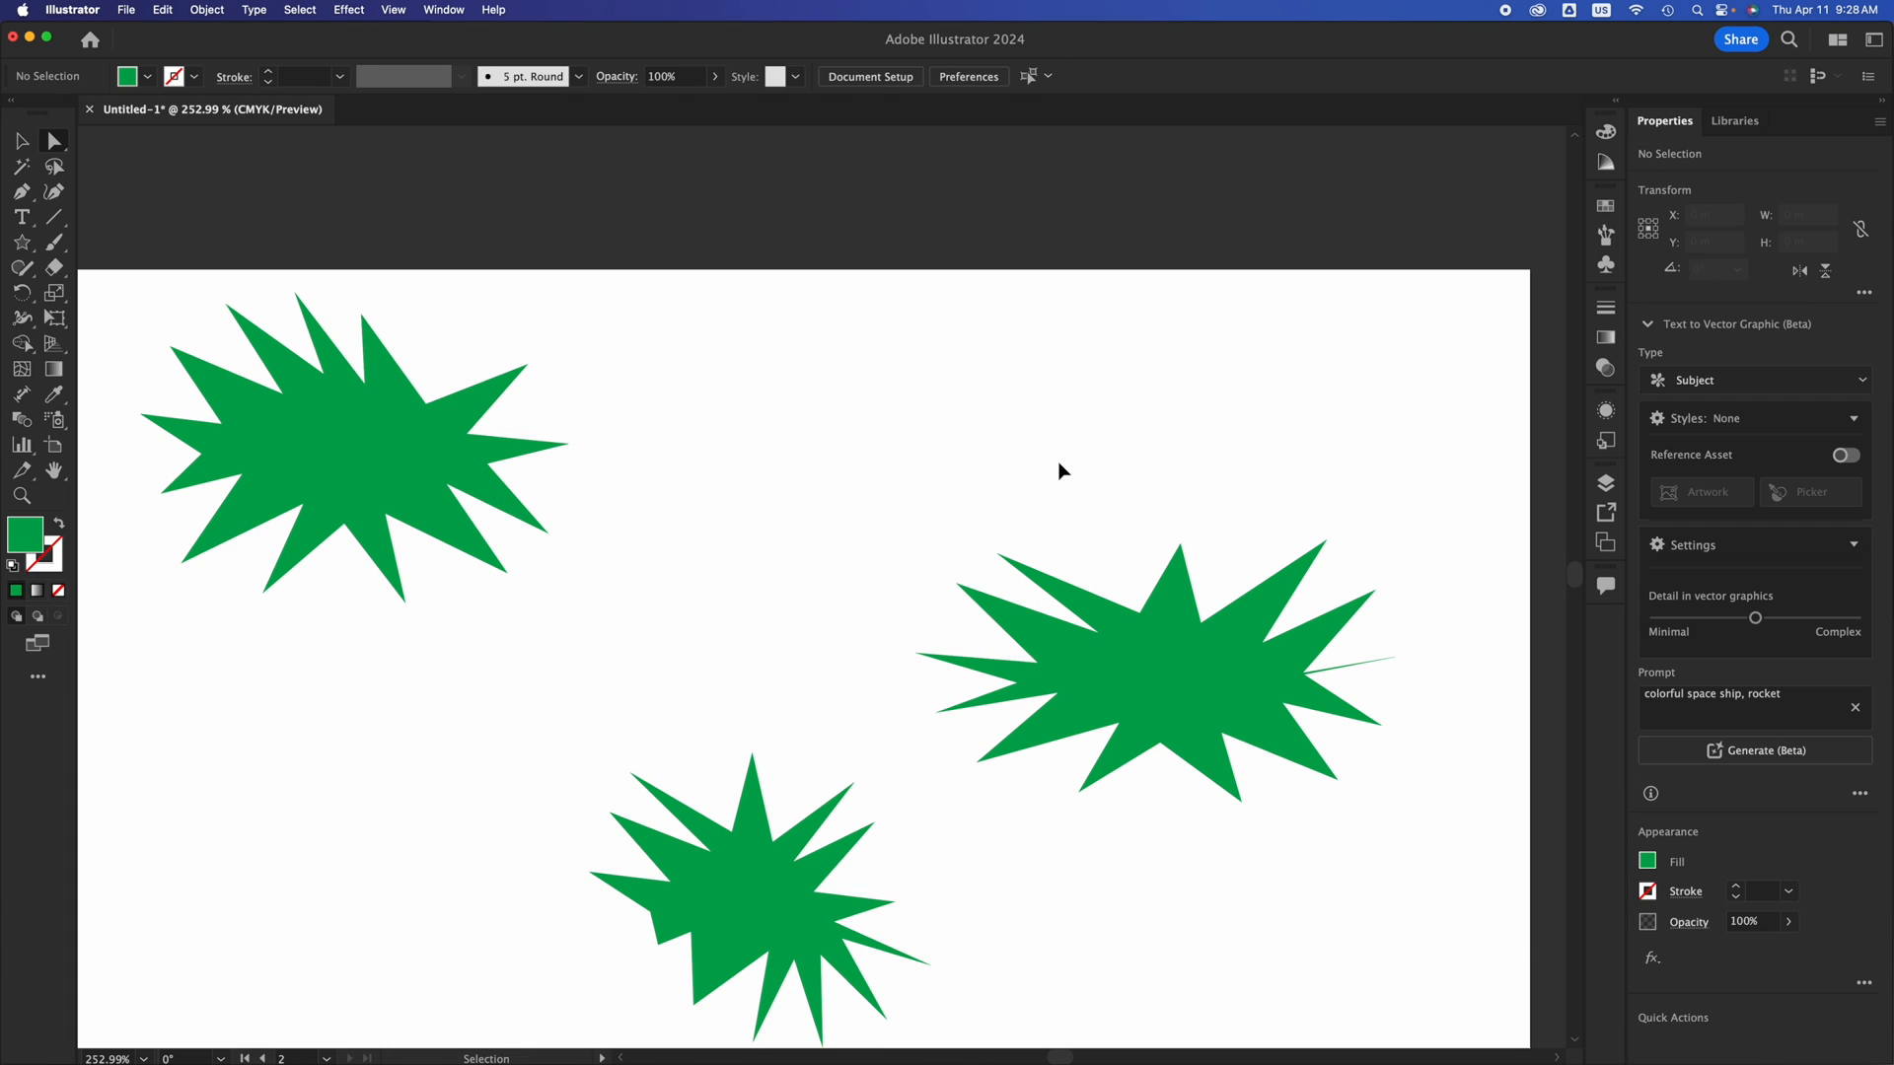
pyautogui.press('super+z')
pyautogui.press('super+z')
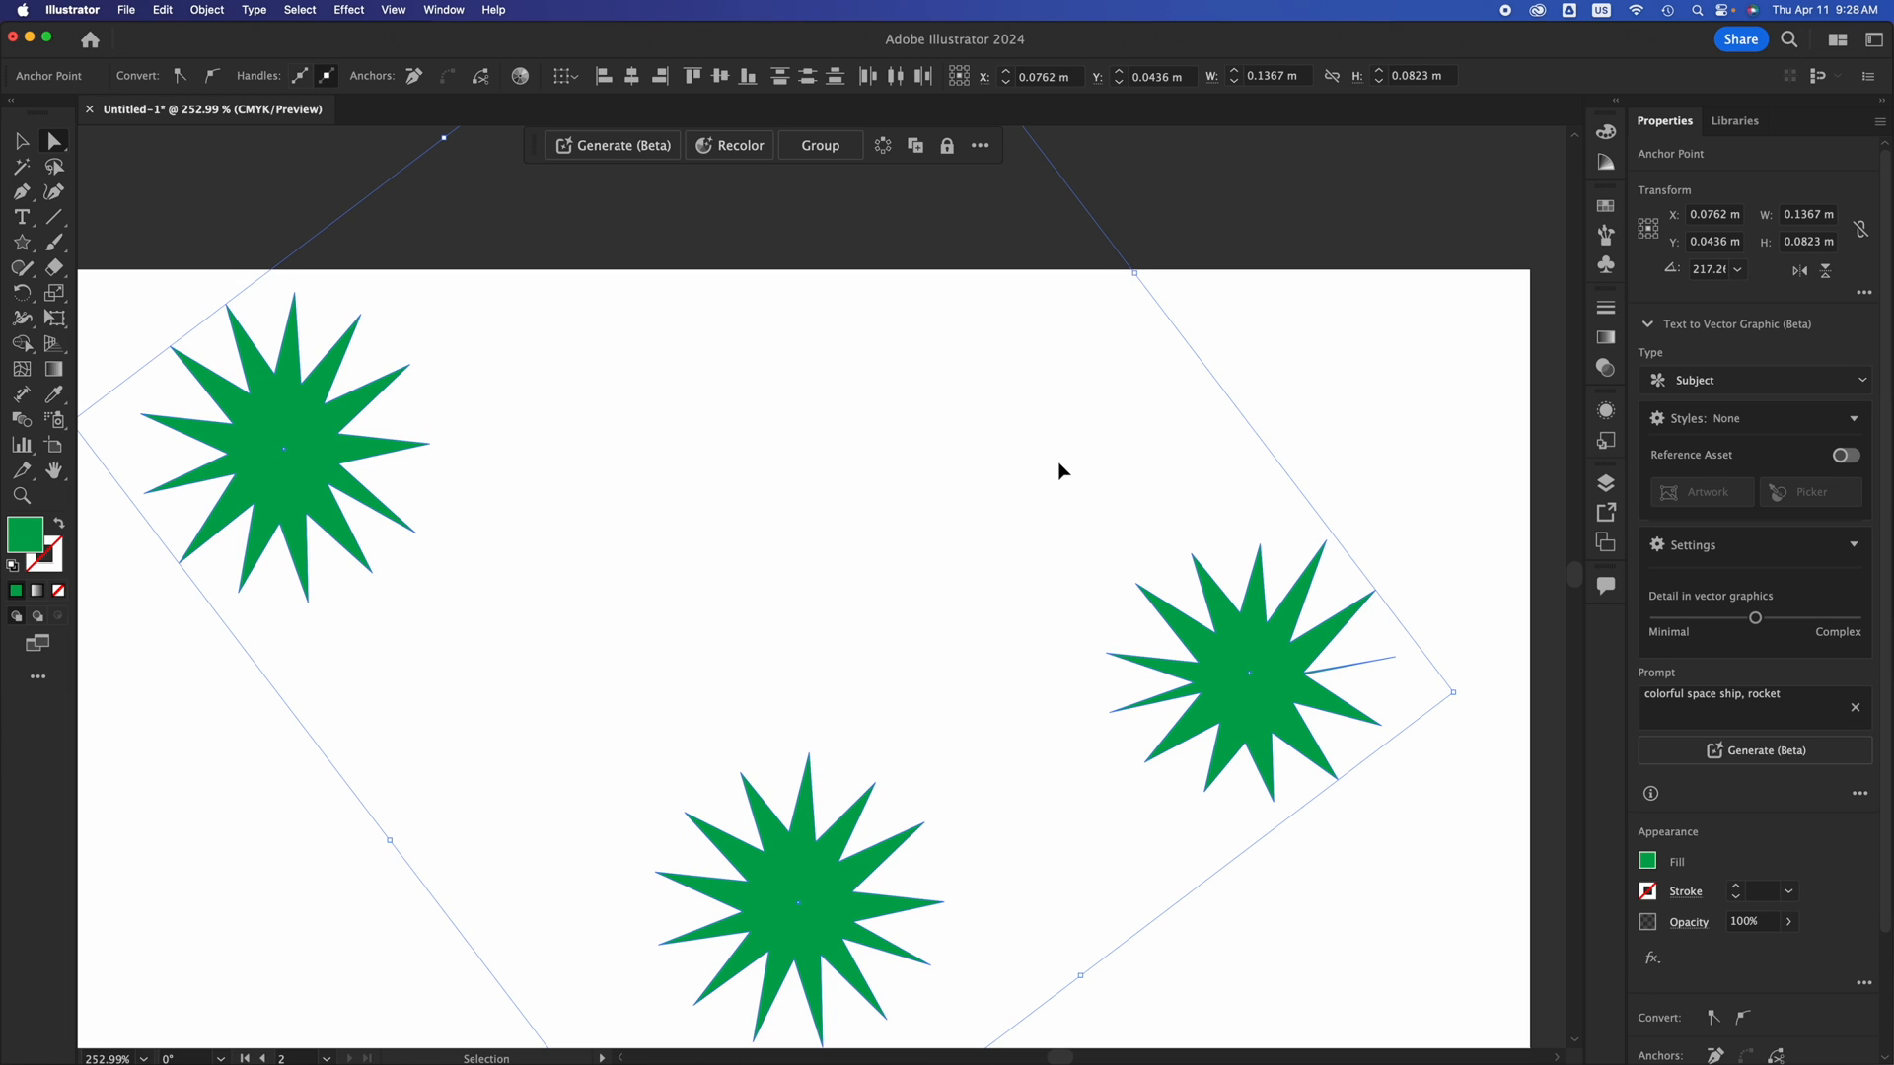
pyautogui.press('a')
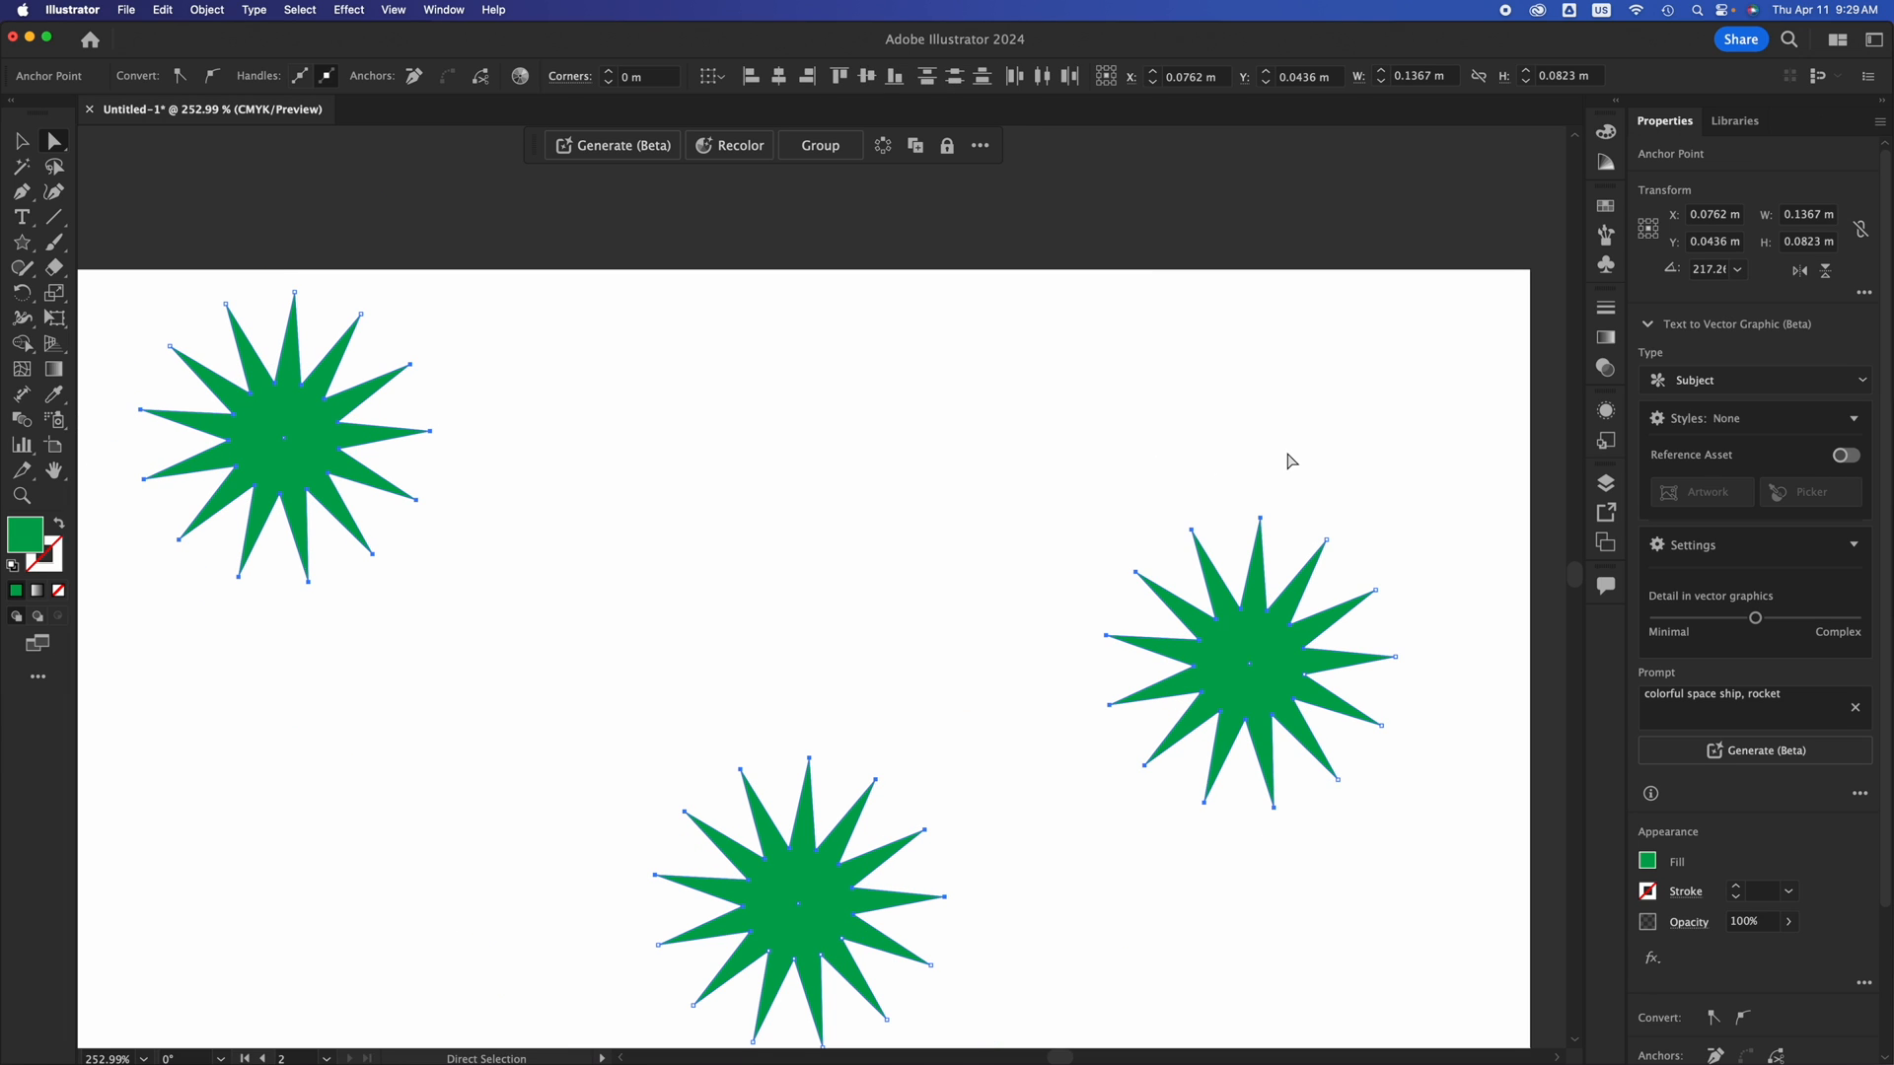
pyautogui.click(1290, 460)
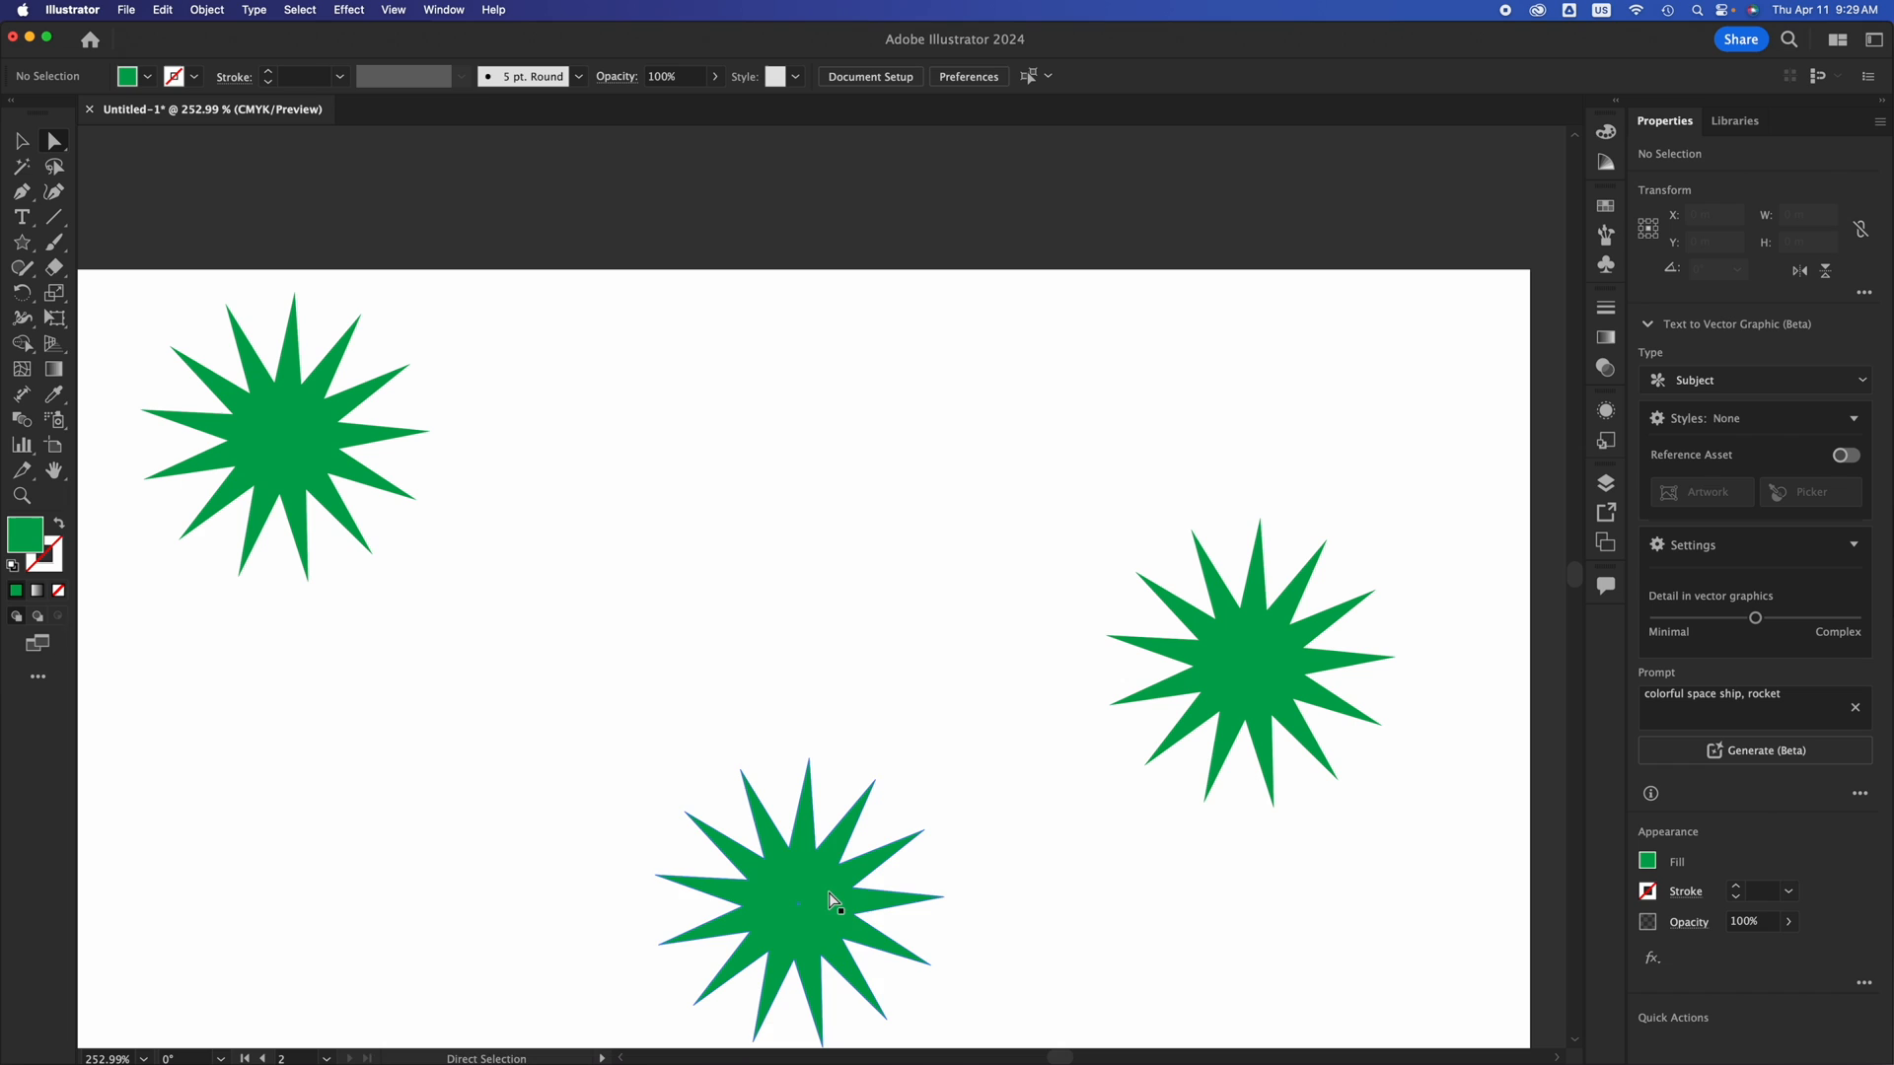
# Move the lower middle star up between the other two, to about X 0.0811 m, Y 0.021 m, and deselect it.
pyautogui.moveTo(829, 891); pyautogui.dragTo(845, 460)
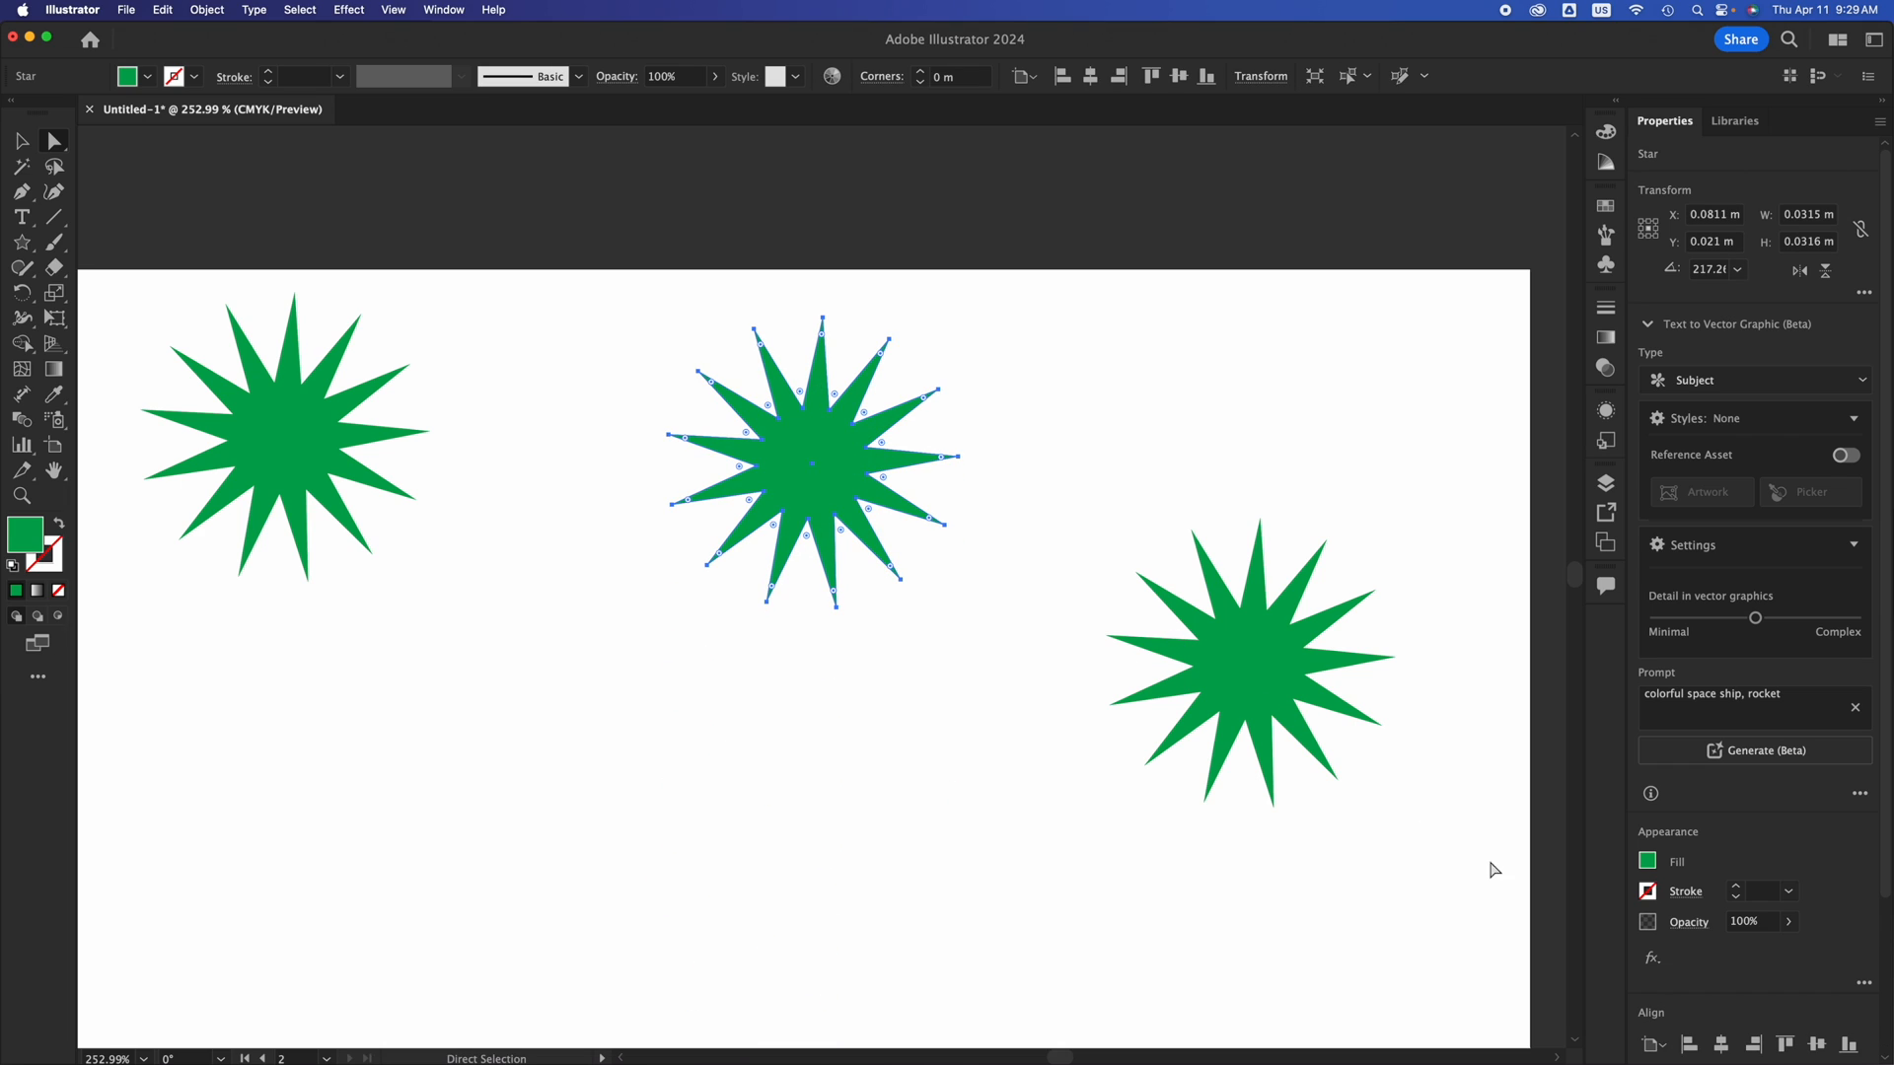
pyautogui.scroll(-4, 1736, 947)
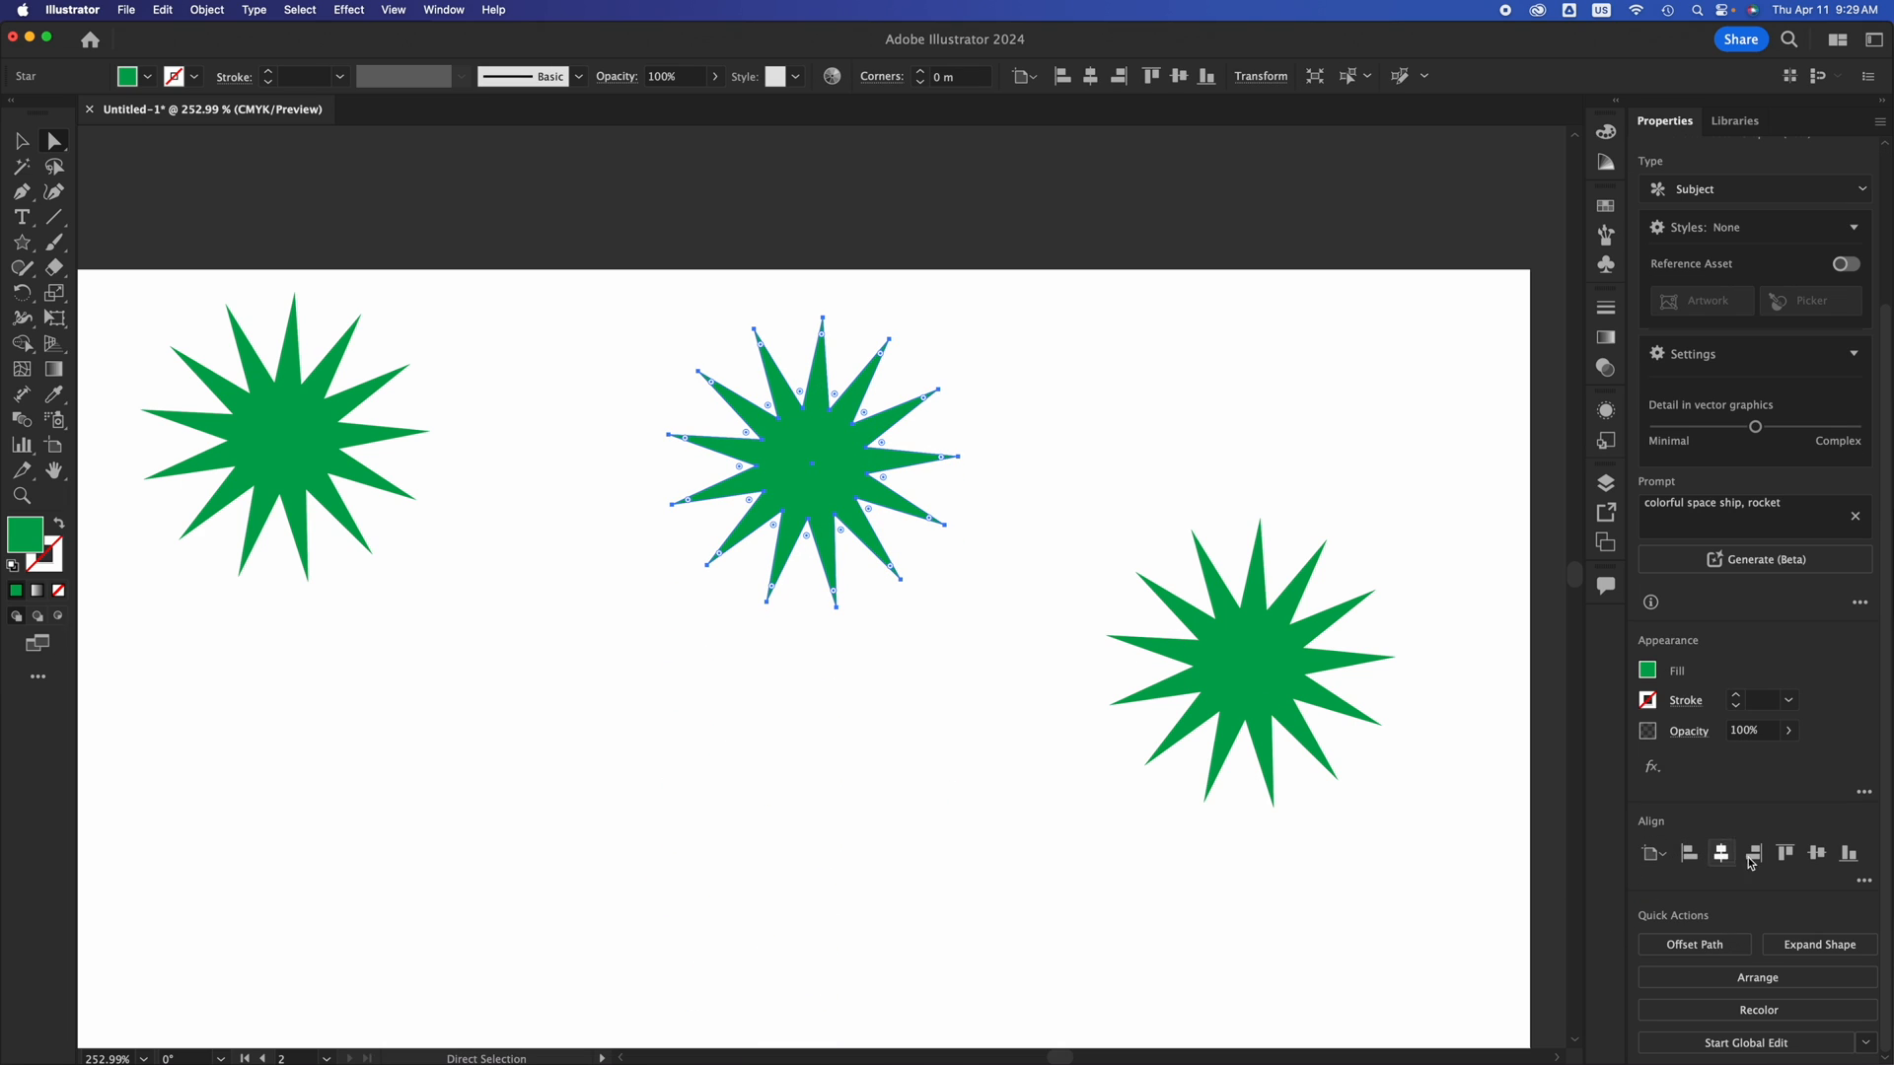
pyautogui.click(900, 857)
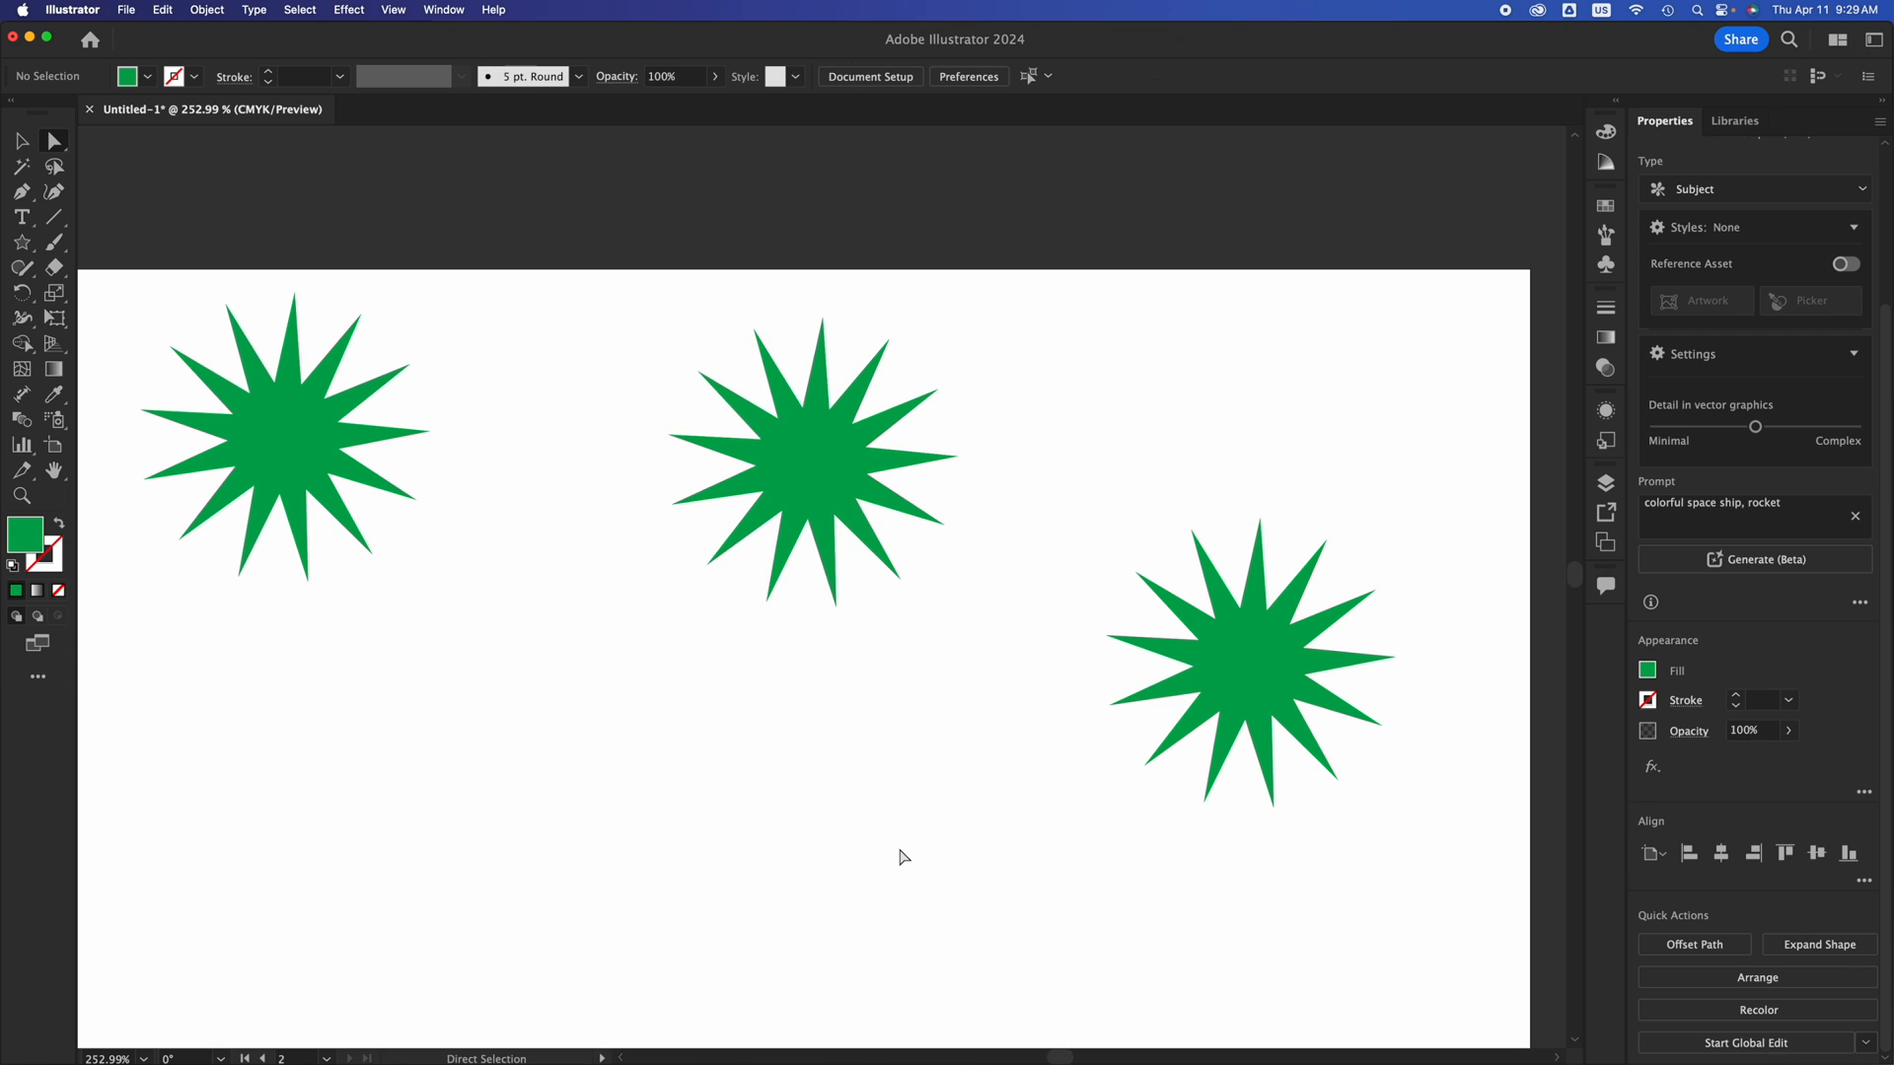
# Select the three stars as whole objects, align them along their top edges, and clear the selection.
pyautogui.moveTo(1371, 897); pyautogui.dragTo(358, 392)
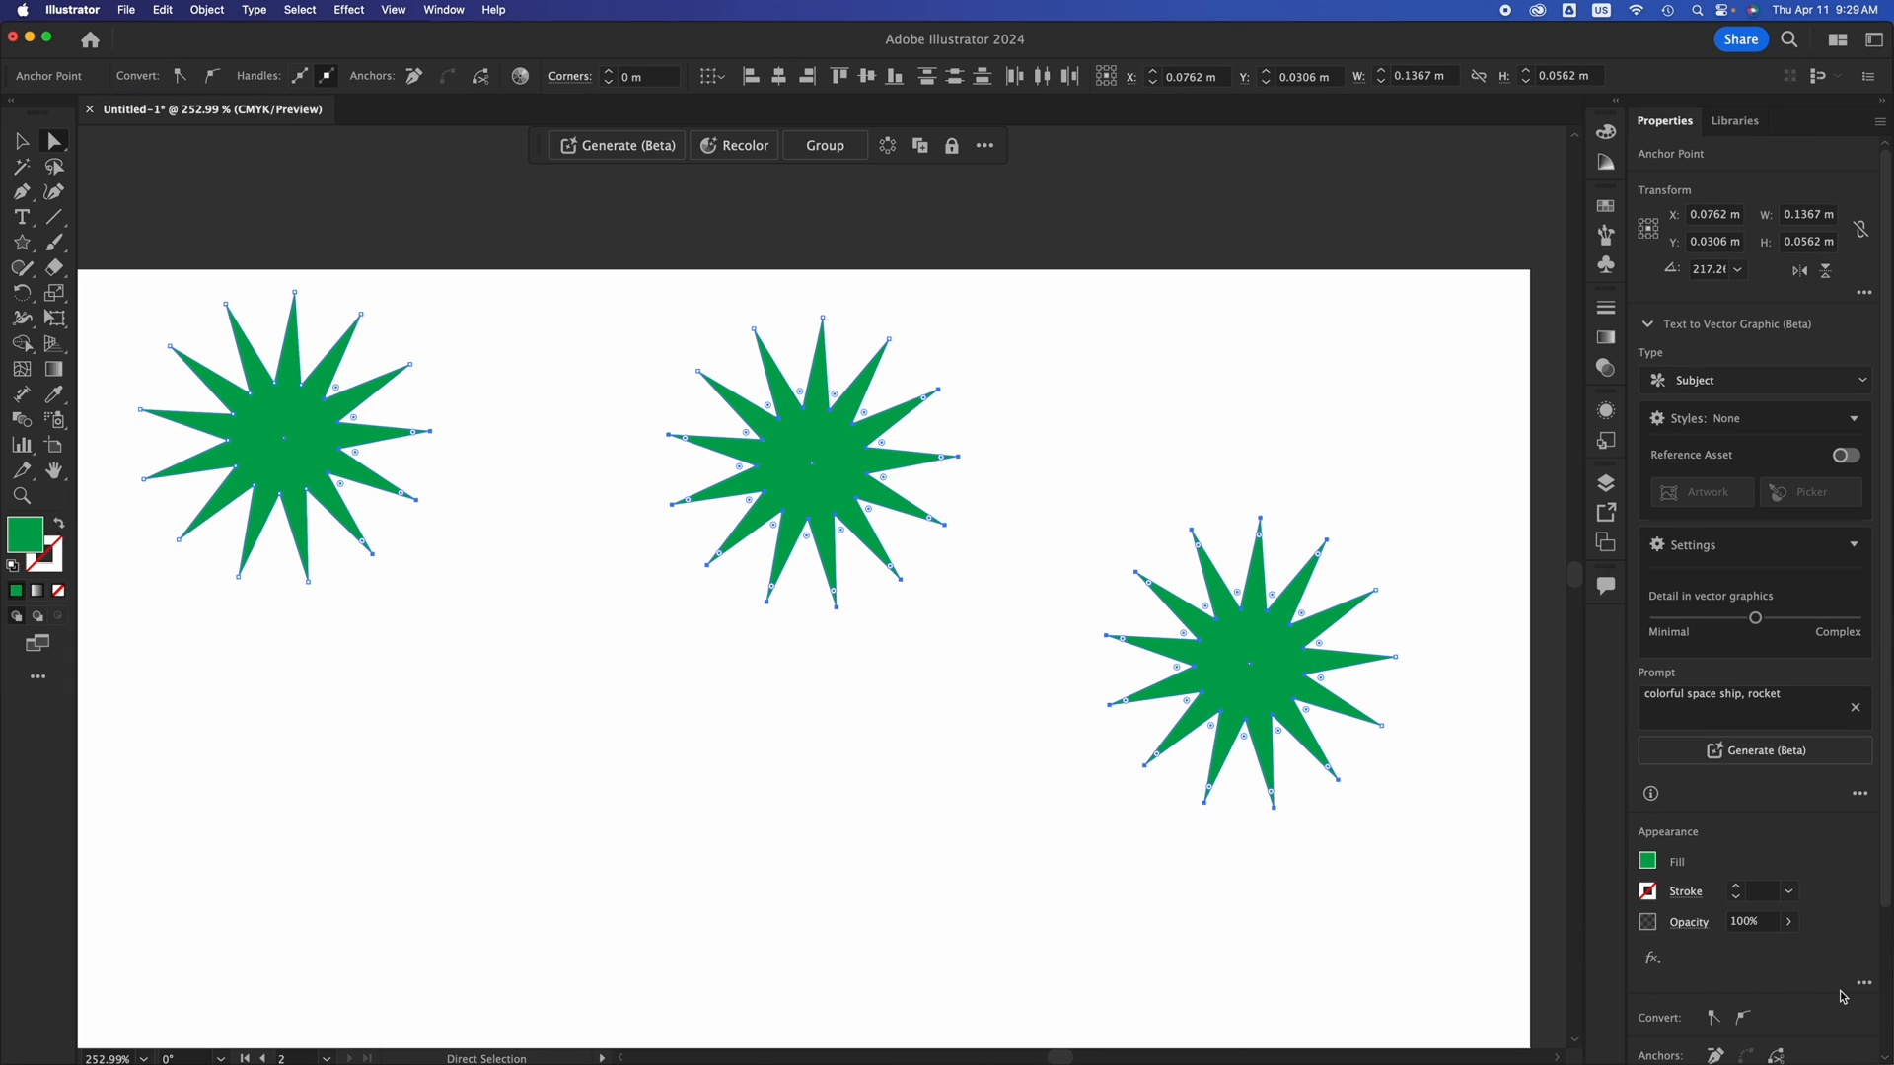
pyautogui.press('super+shift+a')
pyautogui.press('v')
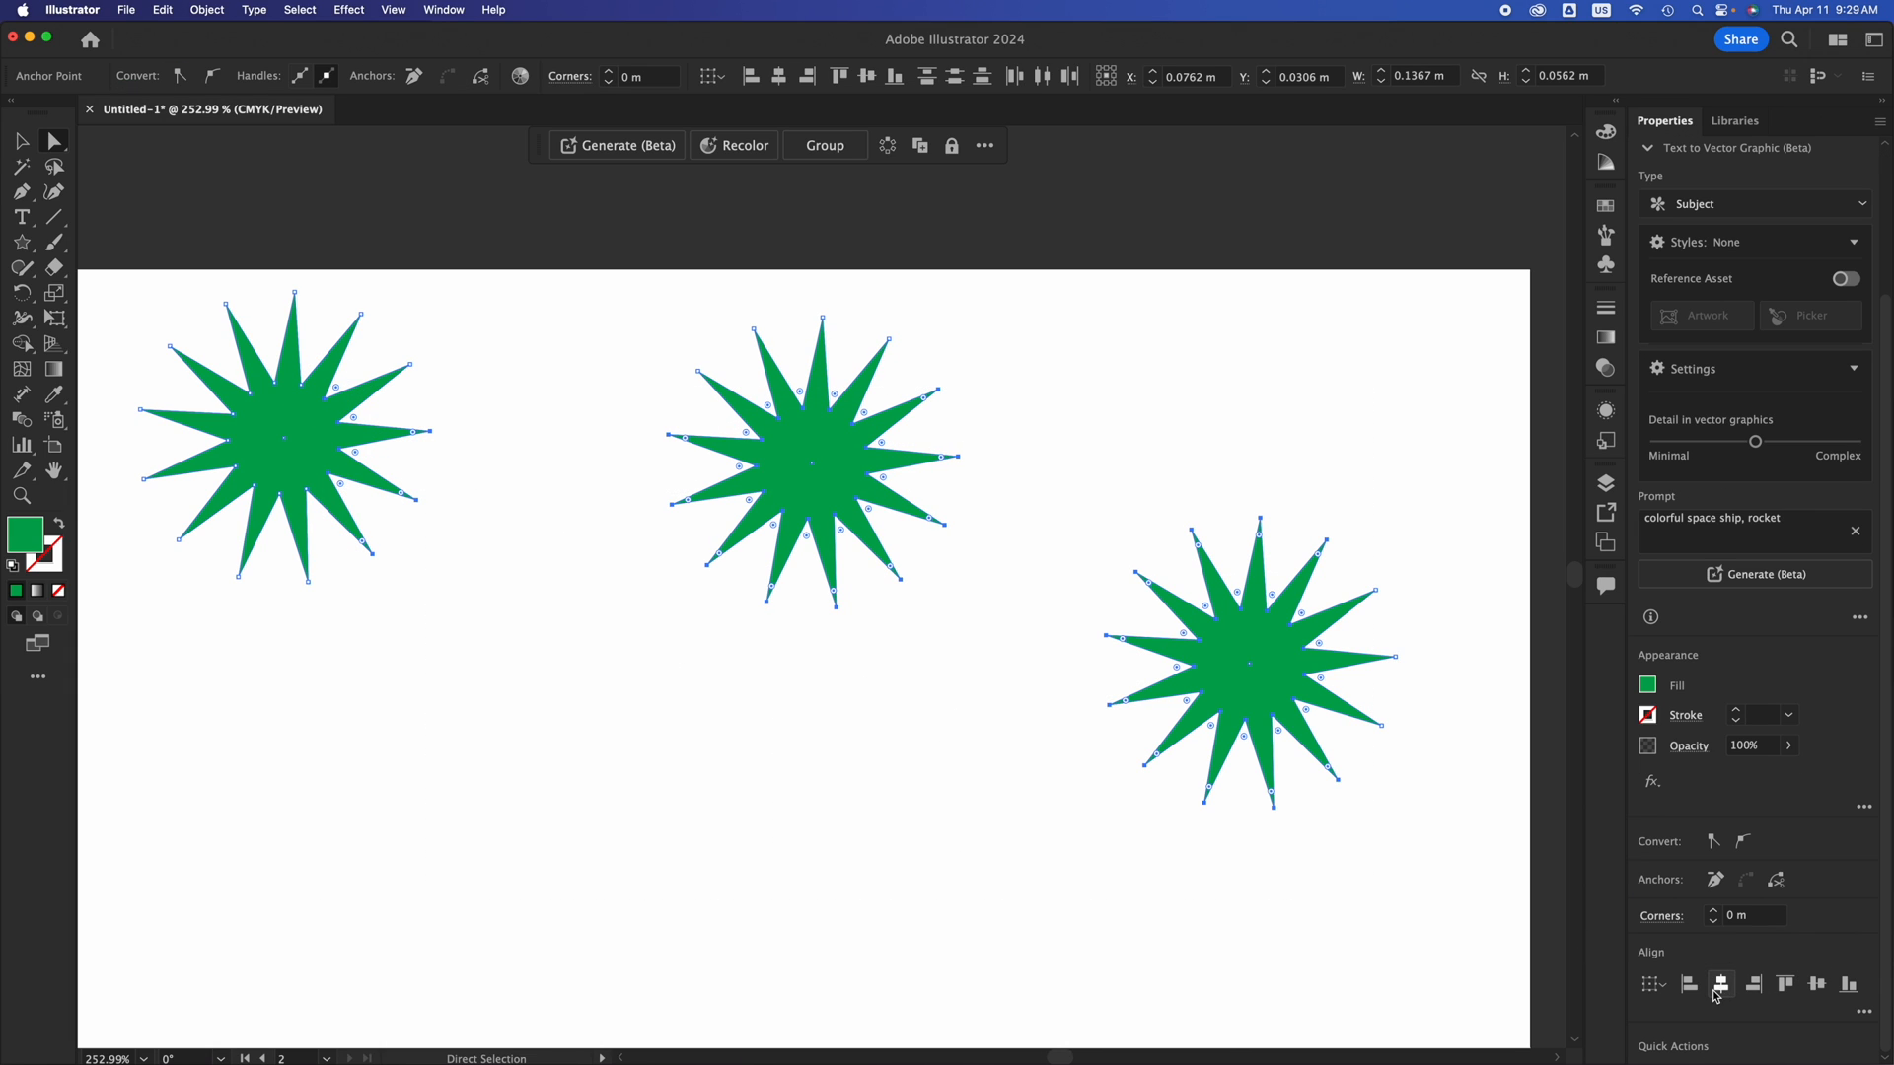
pyautogui.moveTo(1271, 941); pyautogui.dragTo(207, 341)
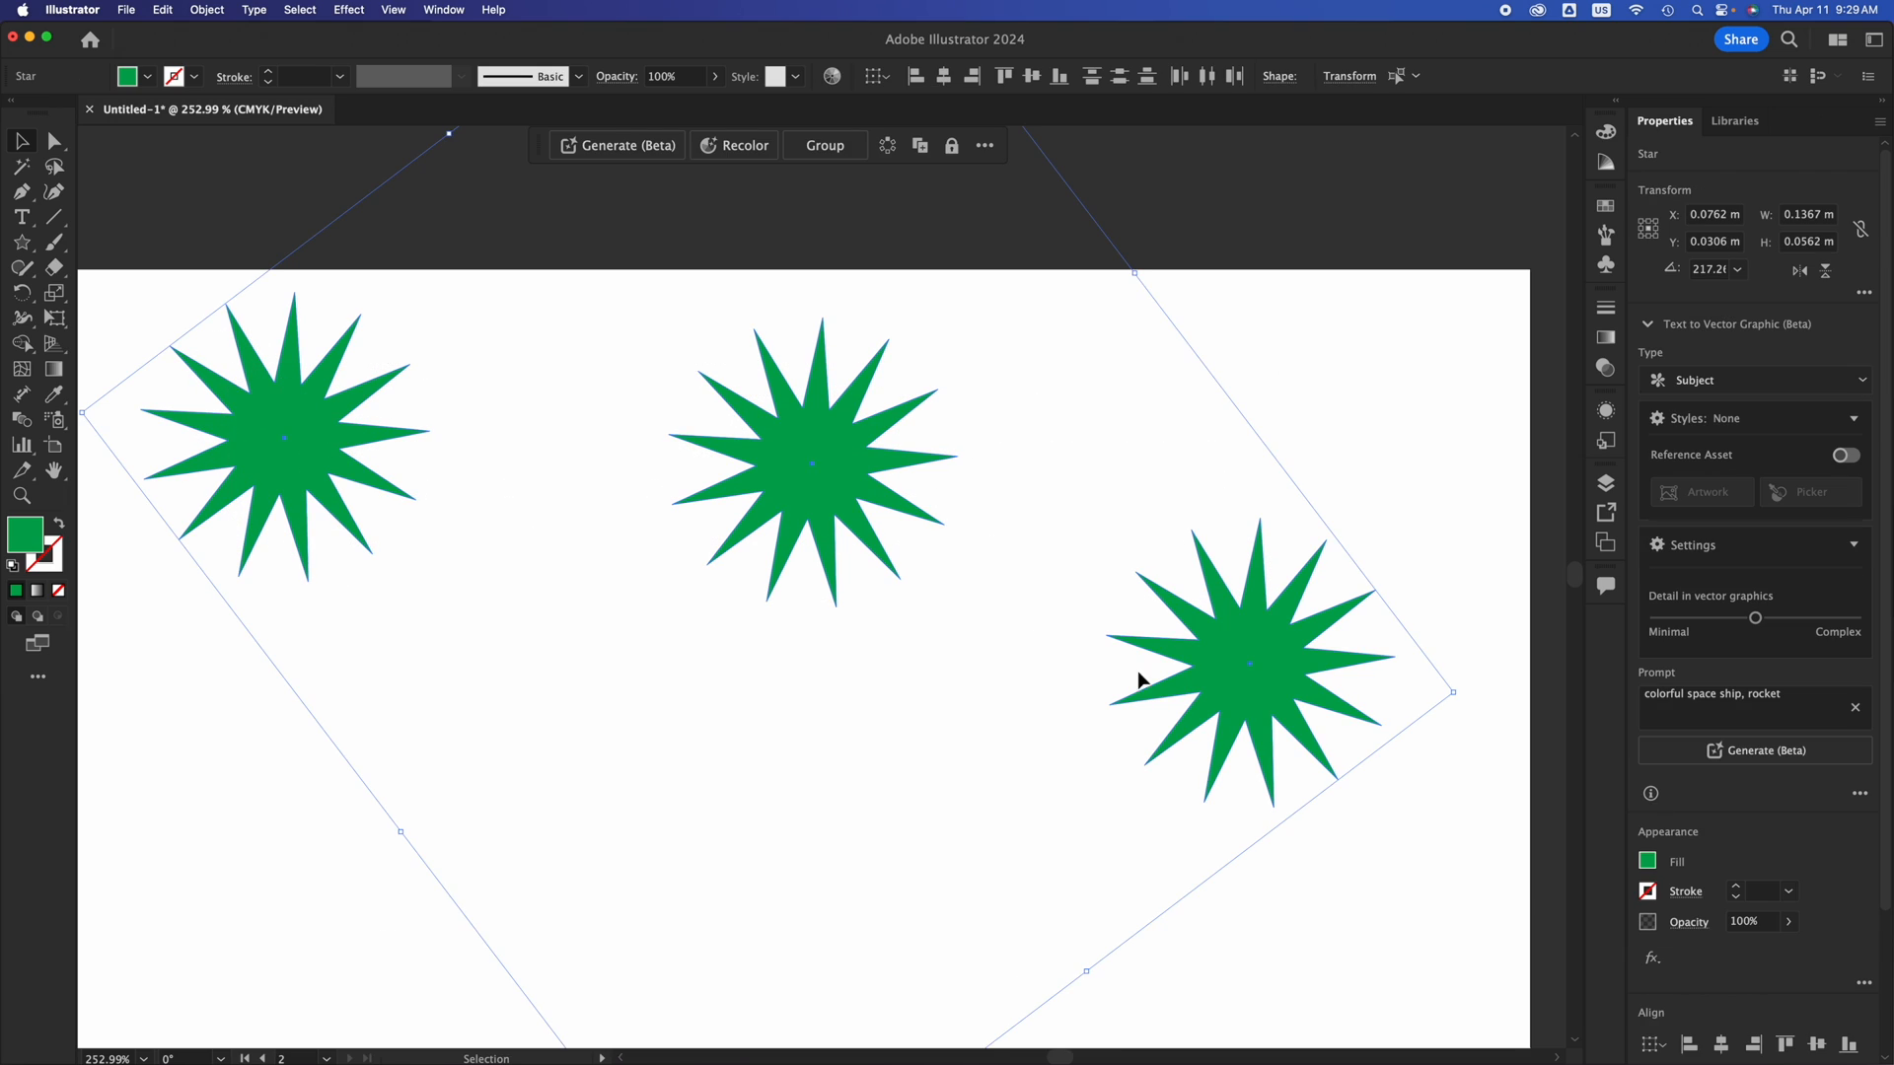
pyautogui.scroll(-3, 1795, 1030)
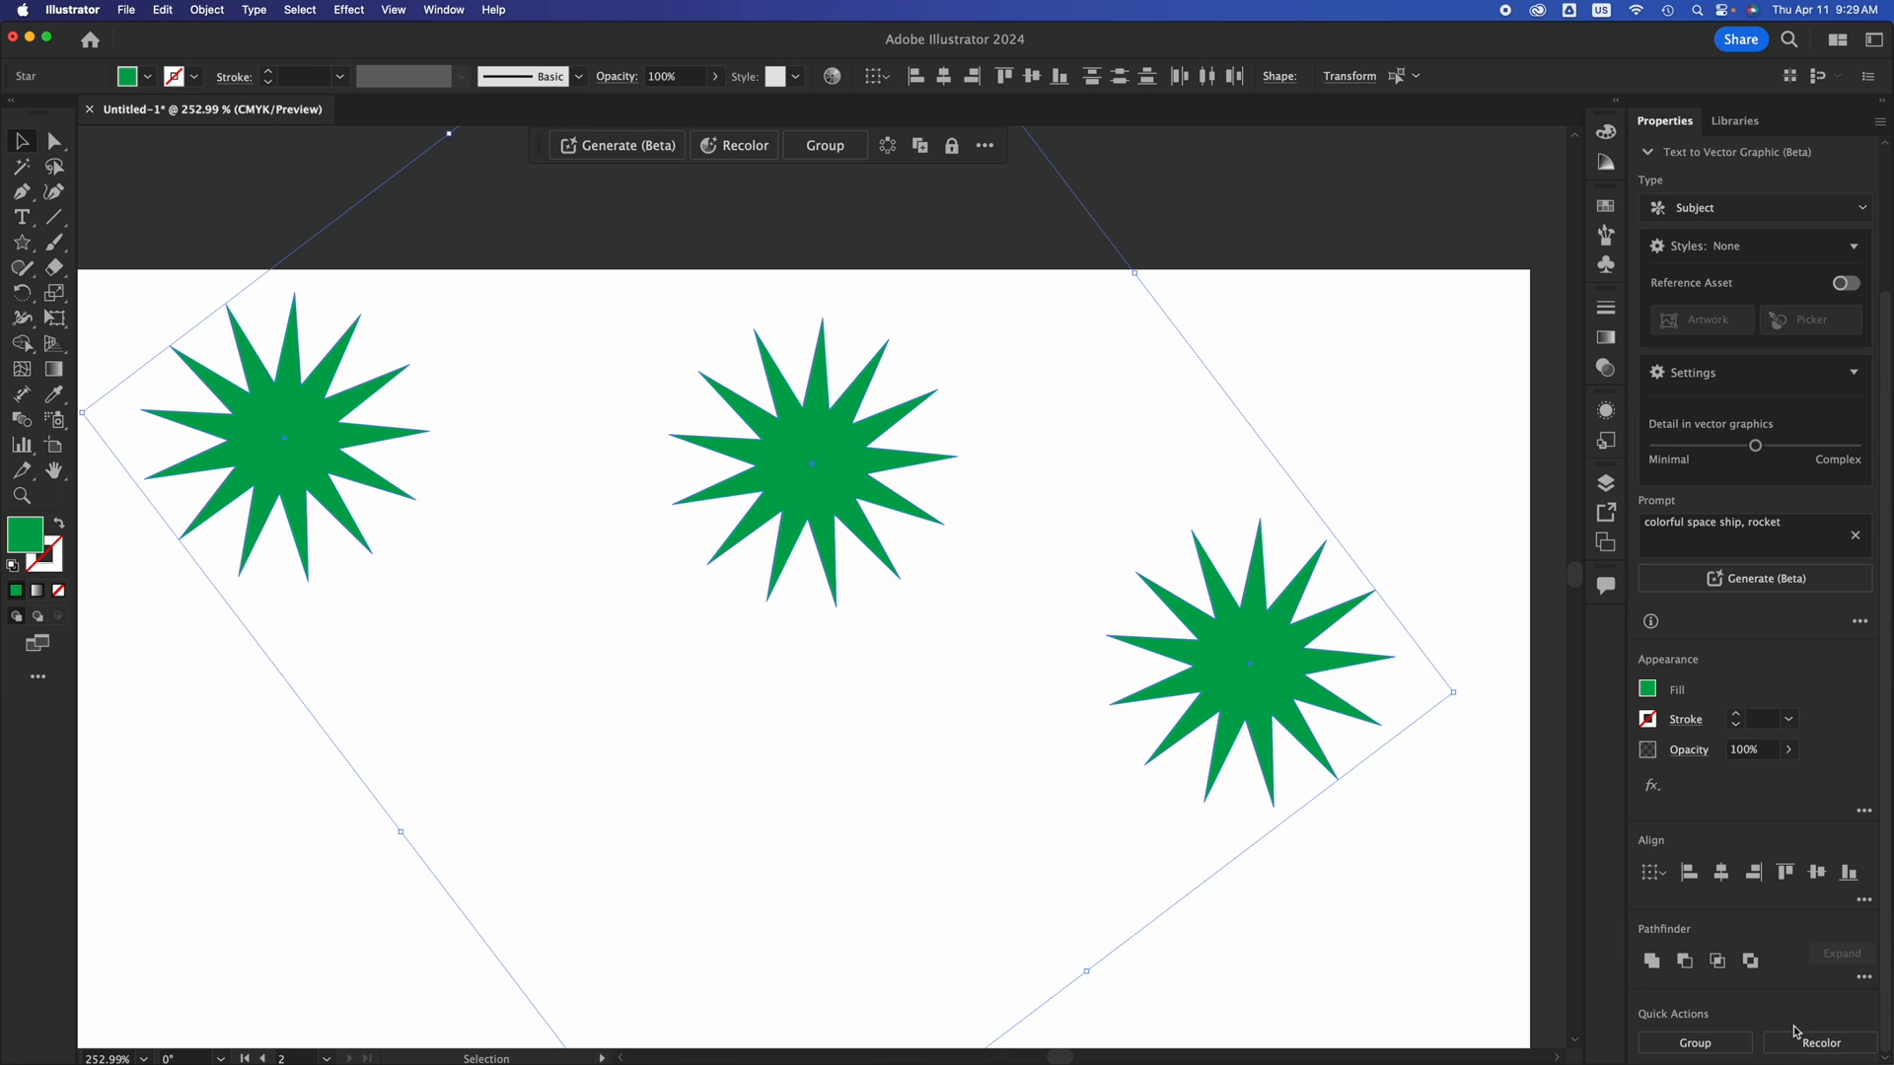
pyautogui.click(1786, 872)
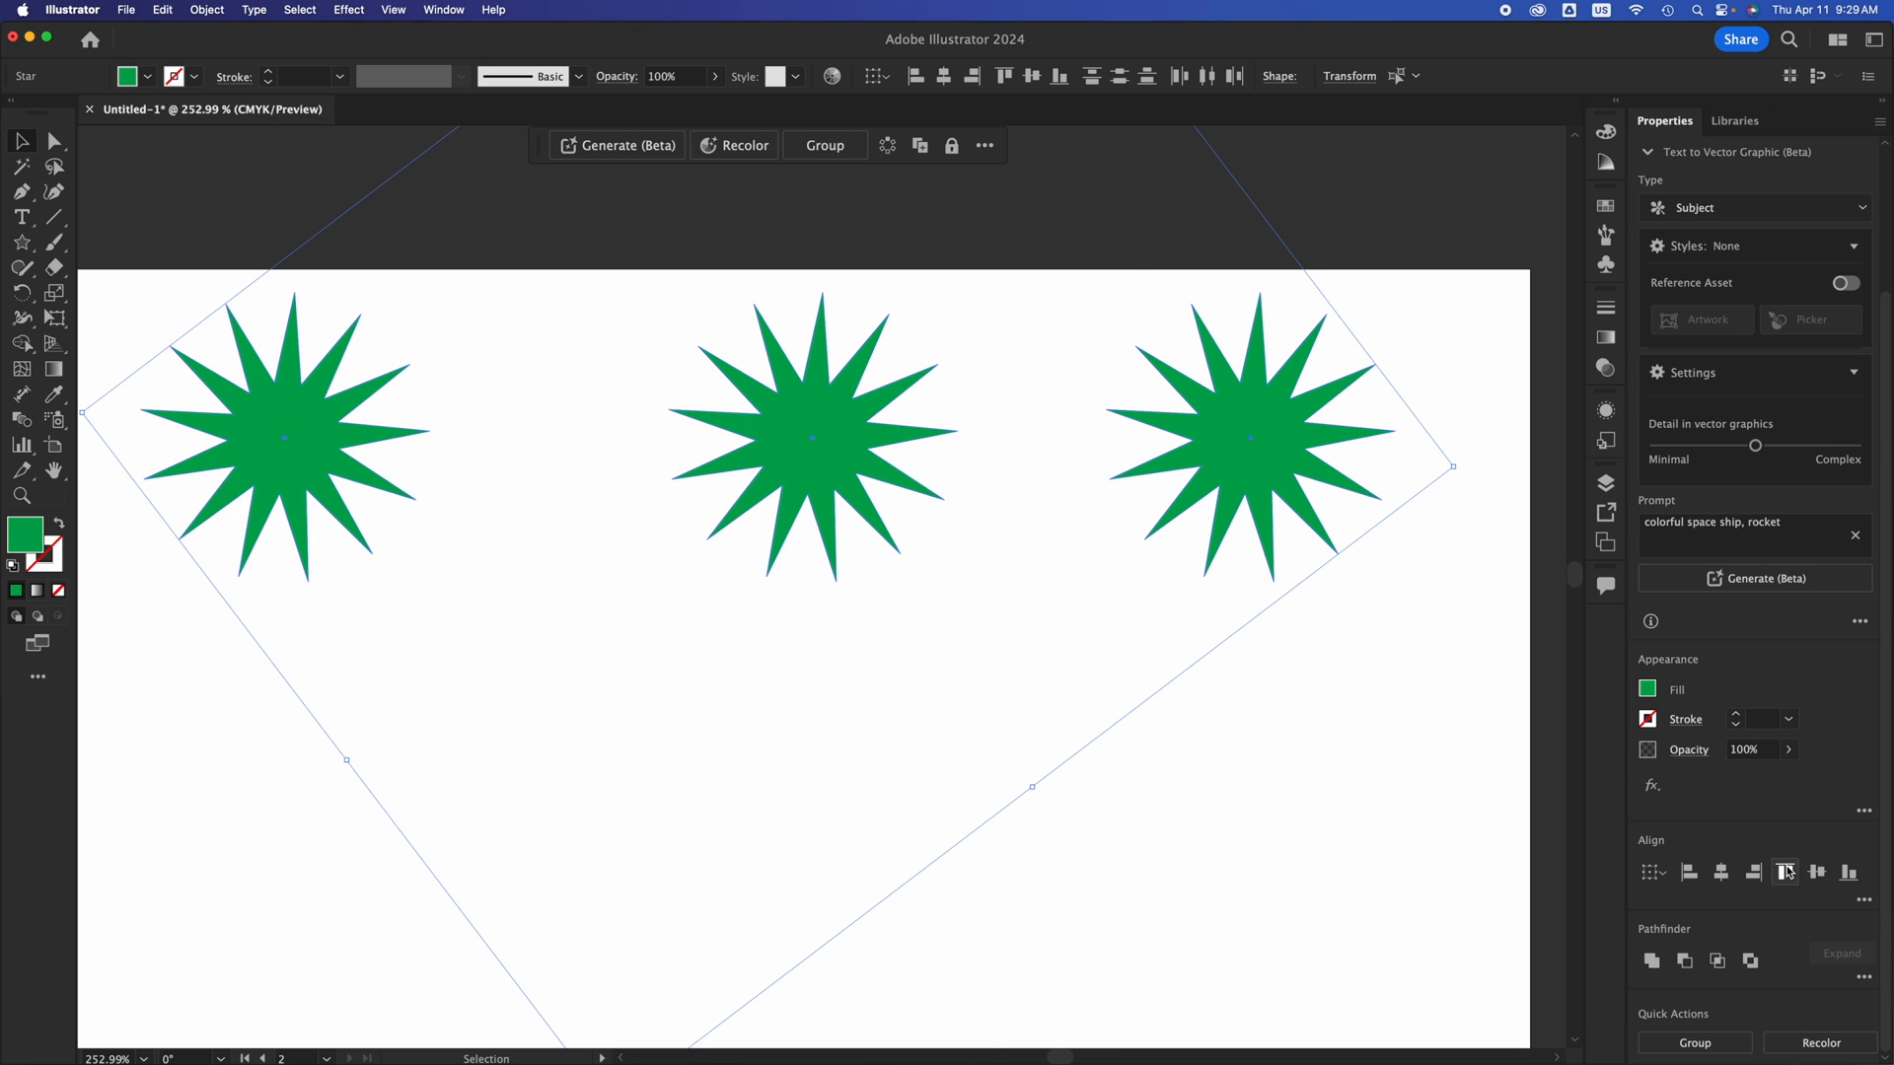
pyautogui.click(1453, 806)
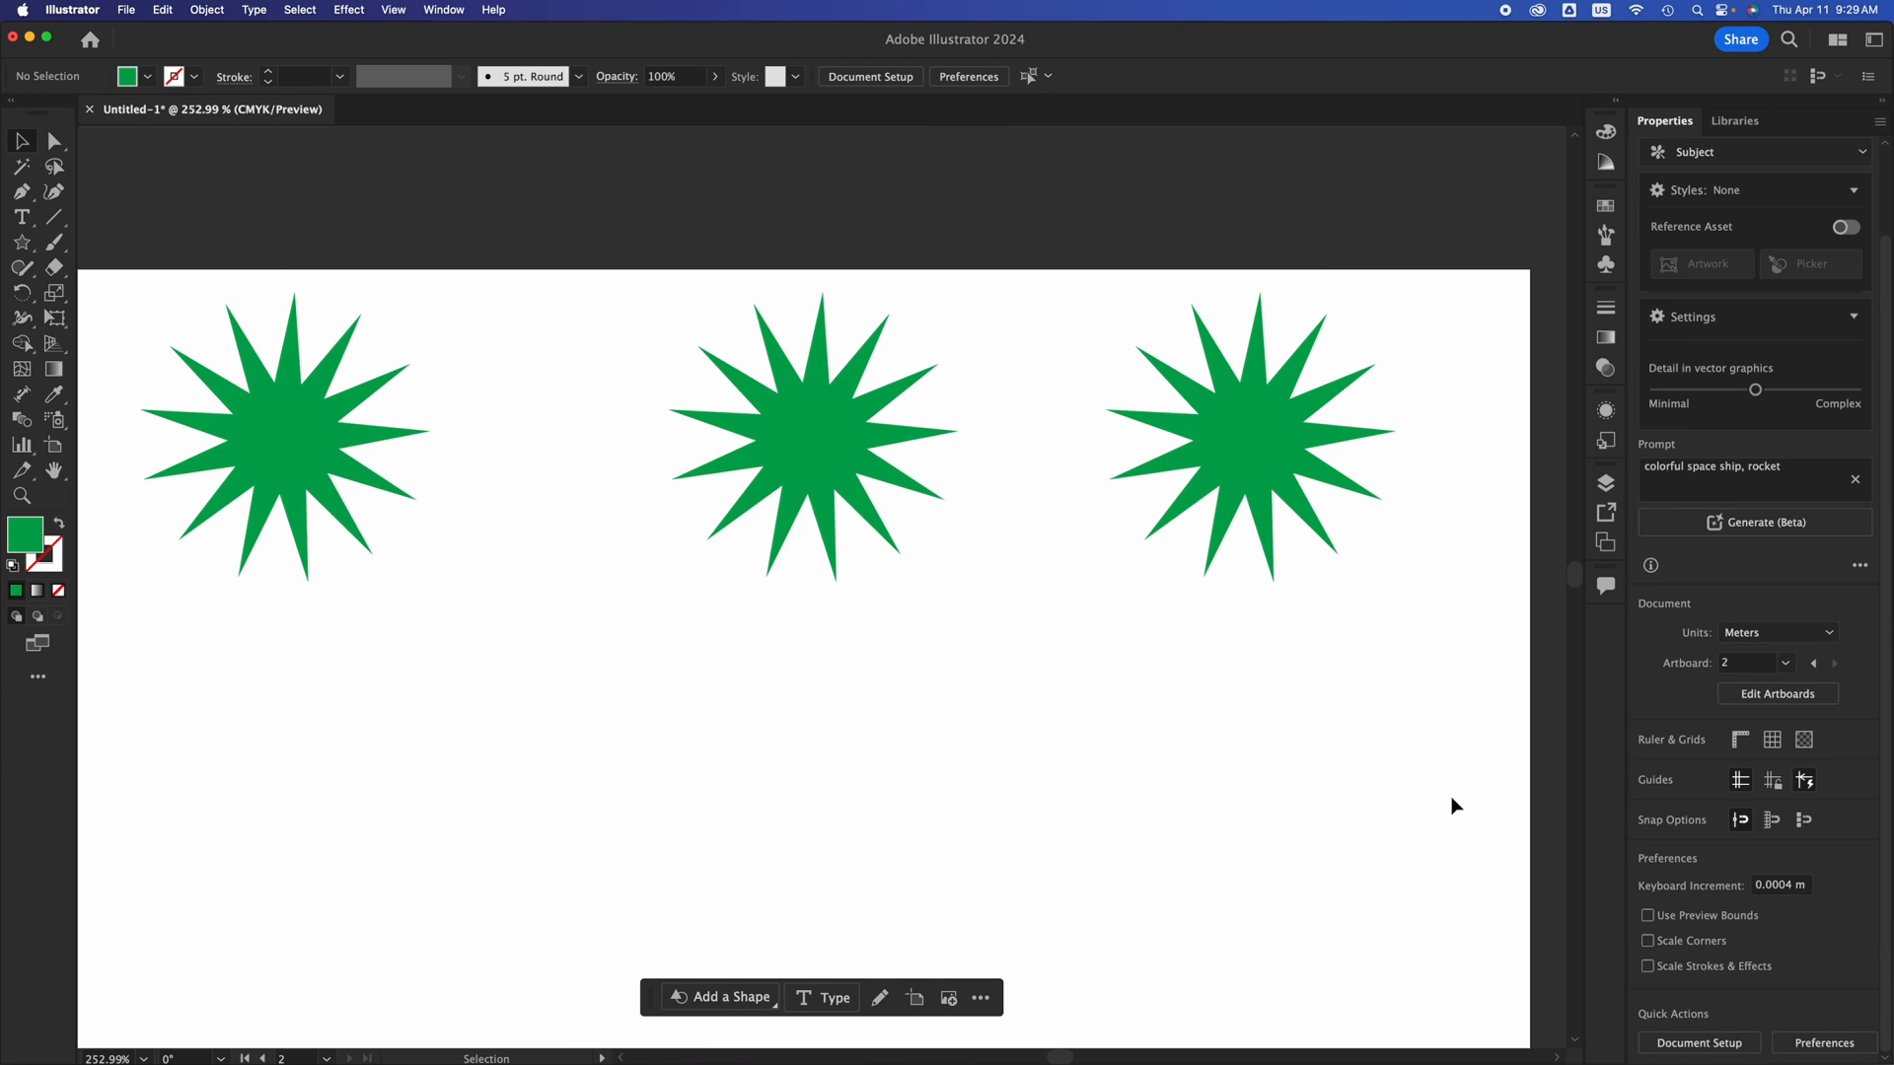
# Distribute the three top-aligned stars horizontally by their centers and deselect them.
pyautogui.moveTo(1451, 797); pyautogui.dragTo(307, 337)
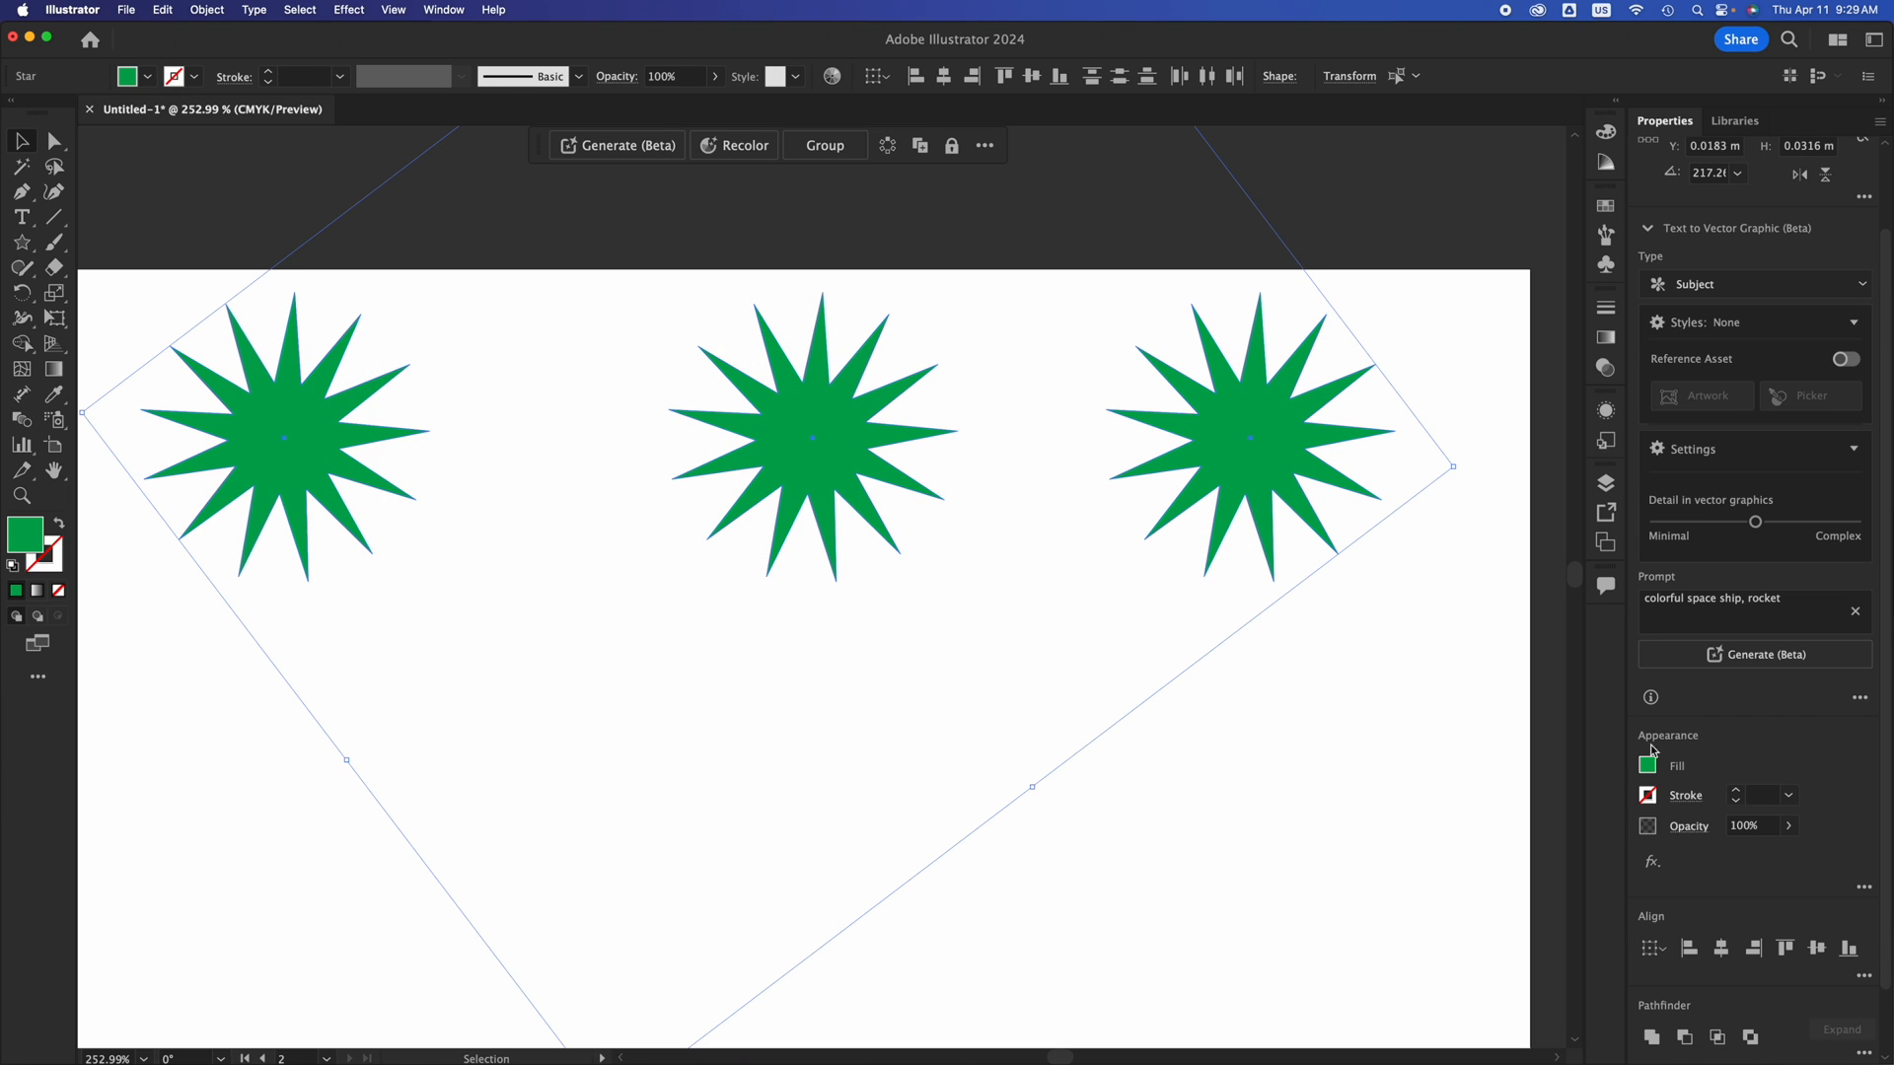
pyautogui.click(1863, 976)
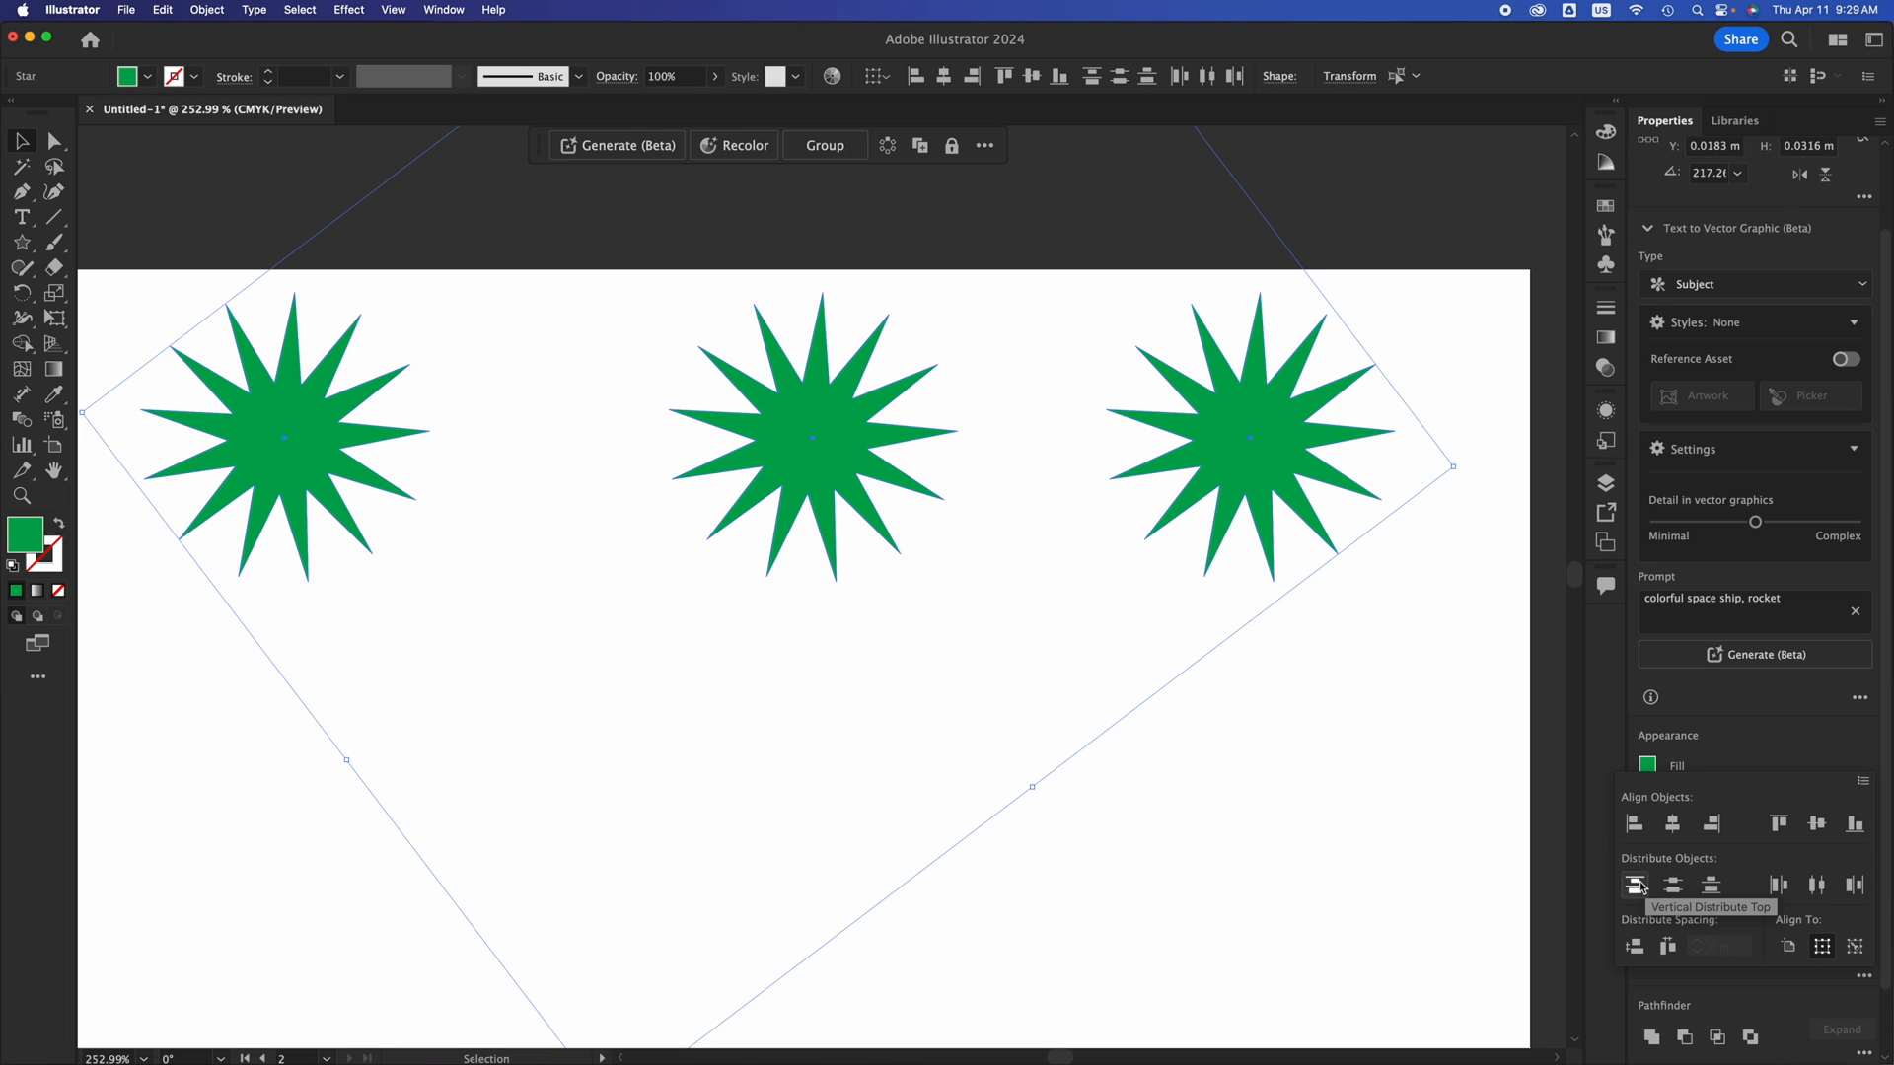
pyautogui.click(1818, 886)
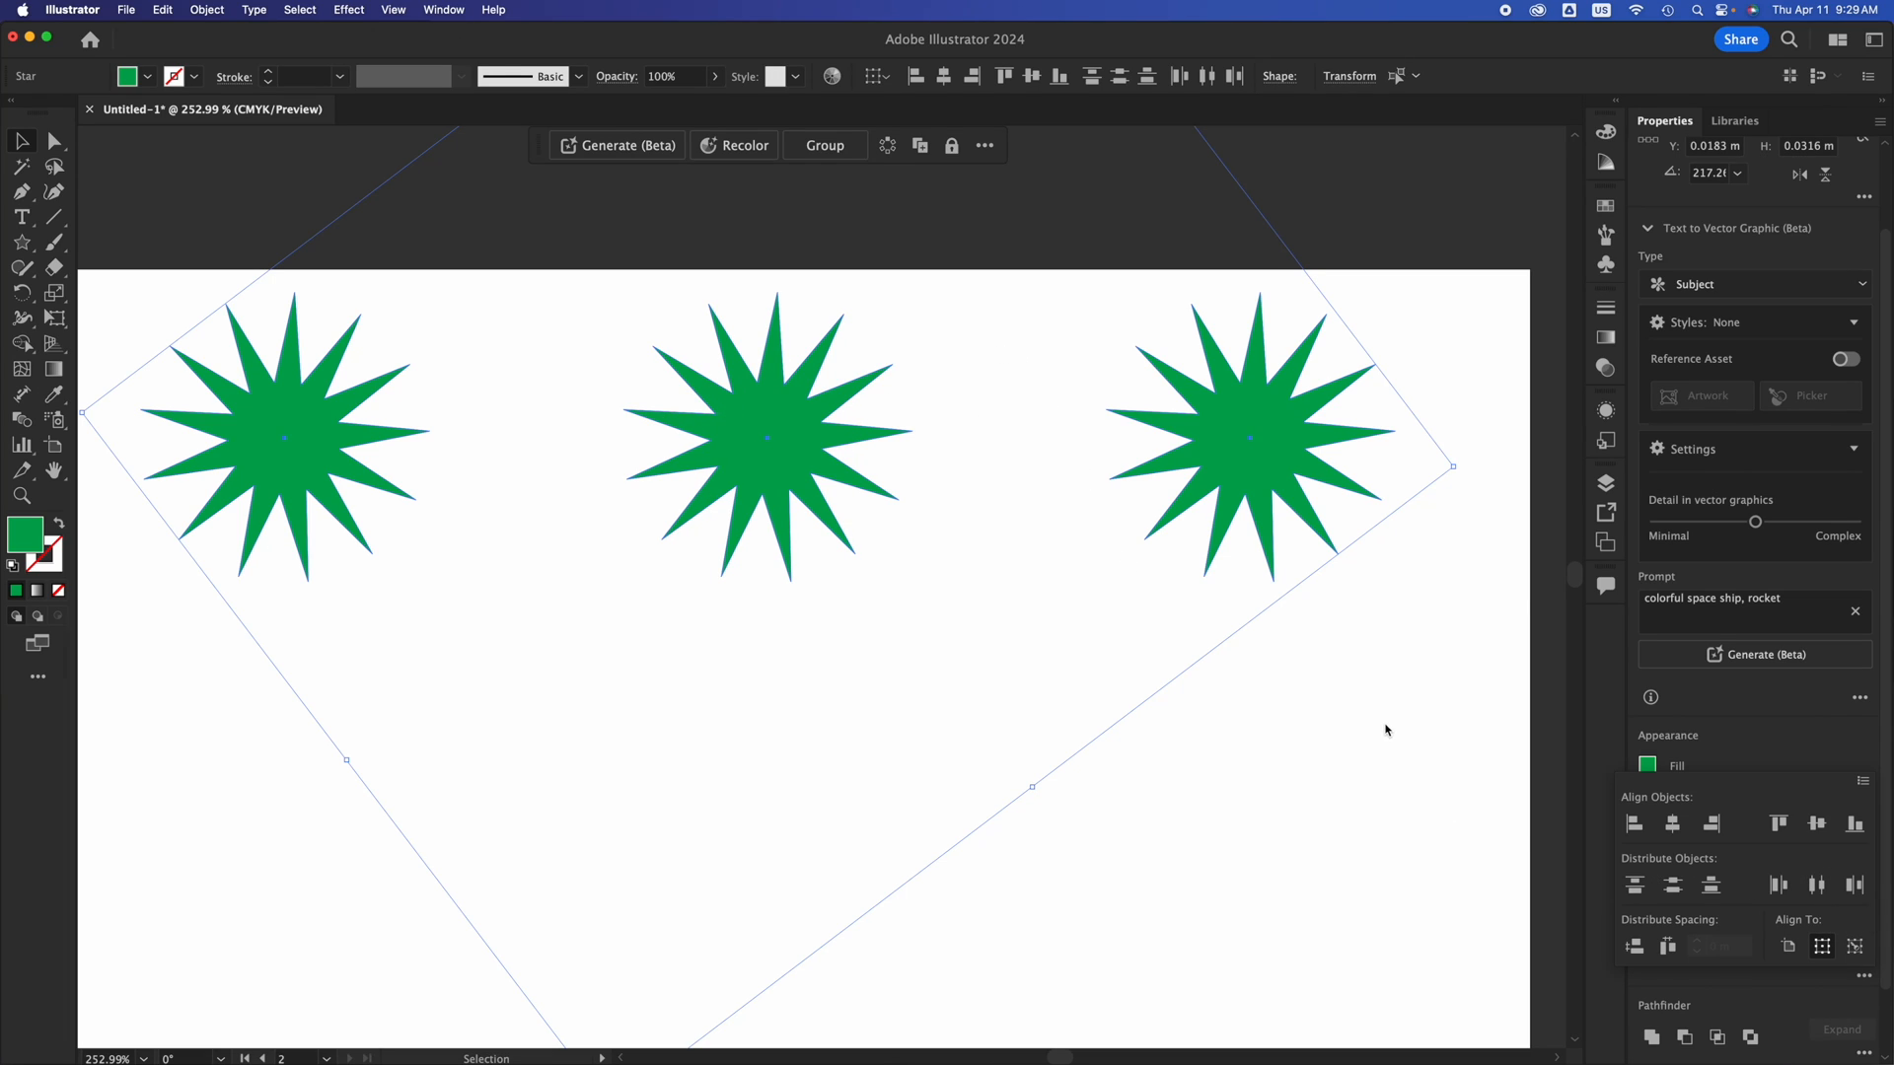
pyautogui.click(1361, 803)
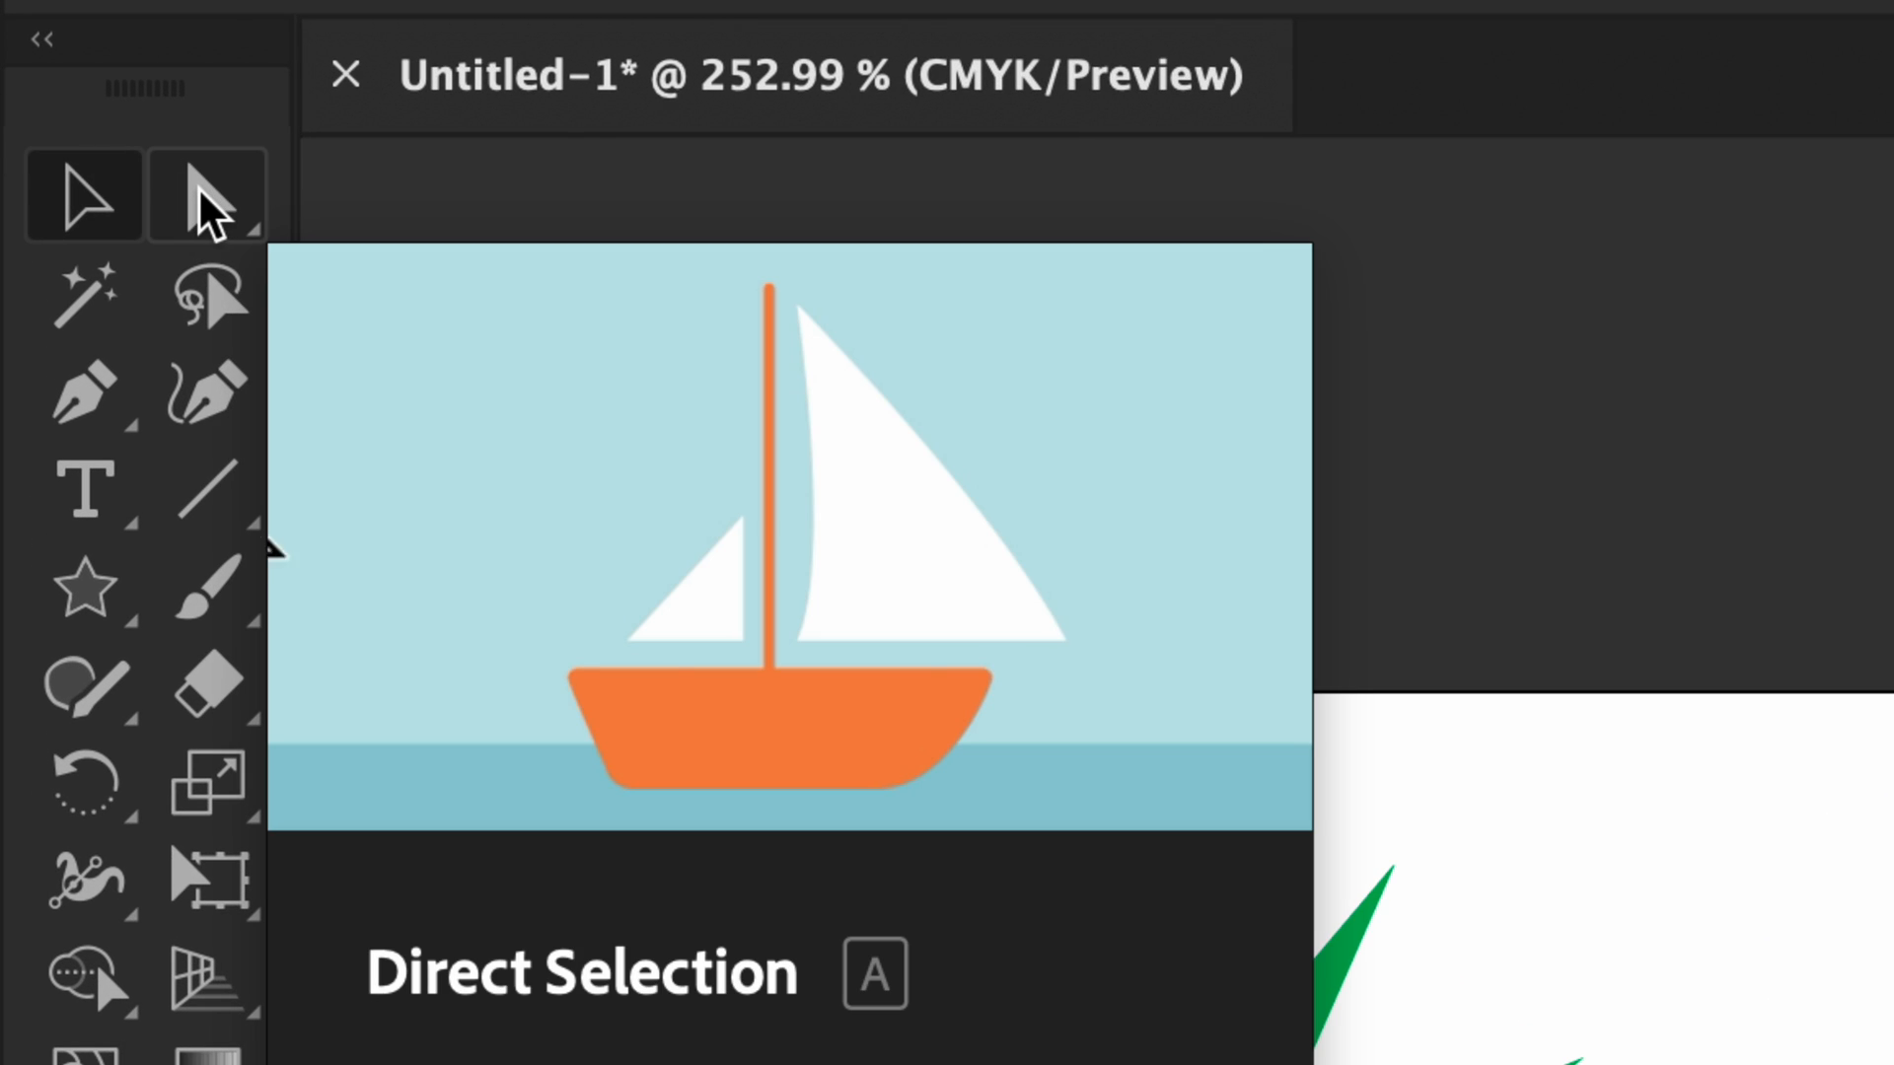
# Try distributing the stars' anchor points horizontally by left, undo the distribution, and clear the selection.
pyautogui.click(206, 202)
pyautogui.moveTo(1312, 699); pyautogui.dragTo(296, 344)
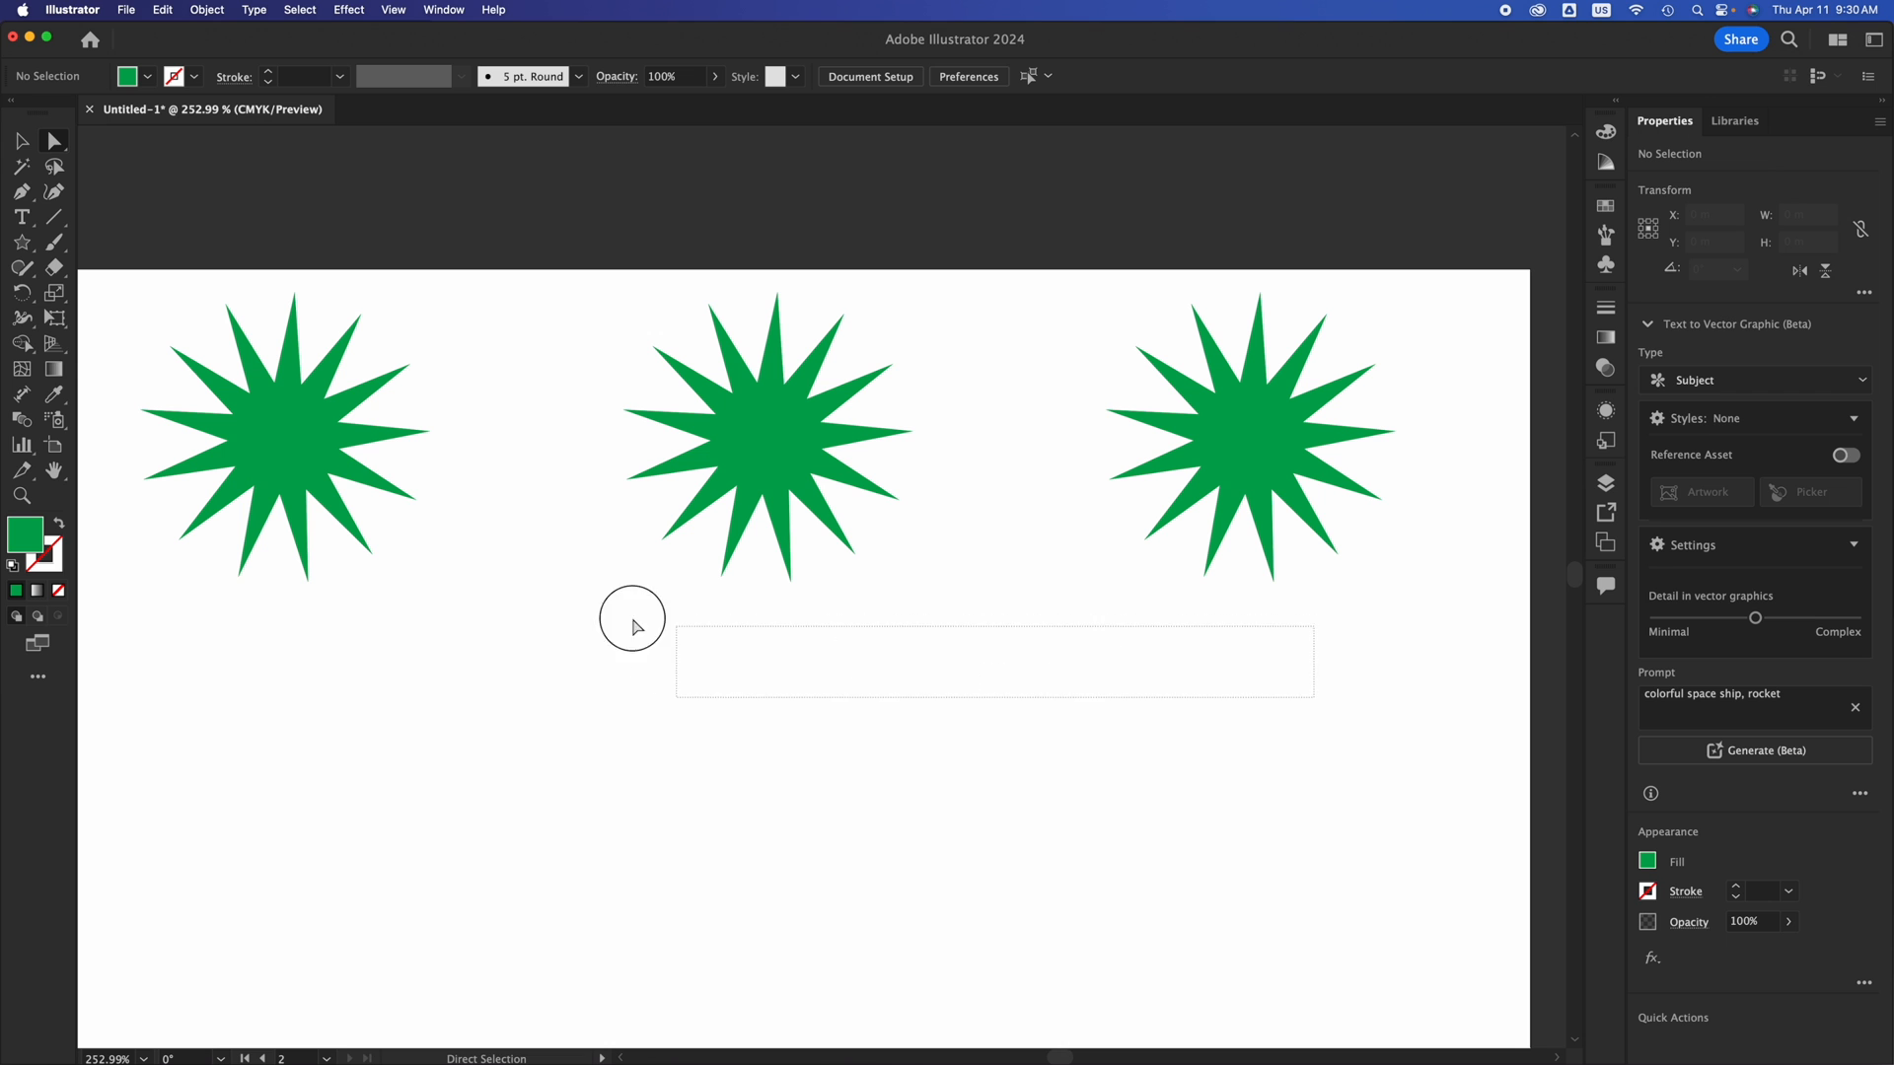
pyautogui.scroll(-3, 1859, 1018)
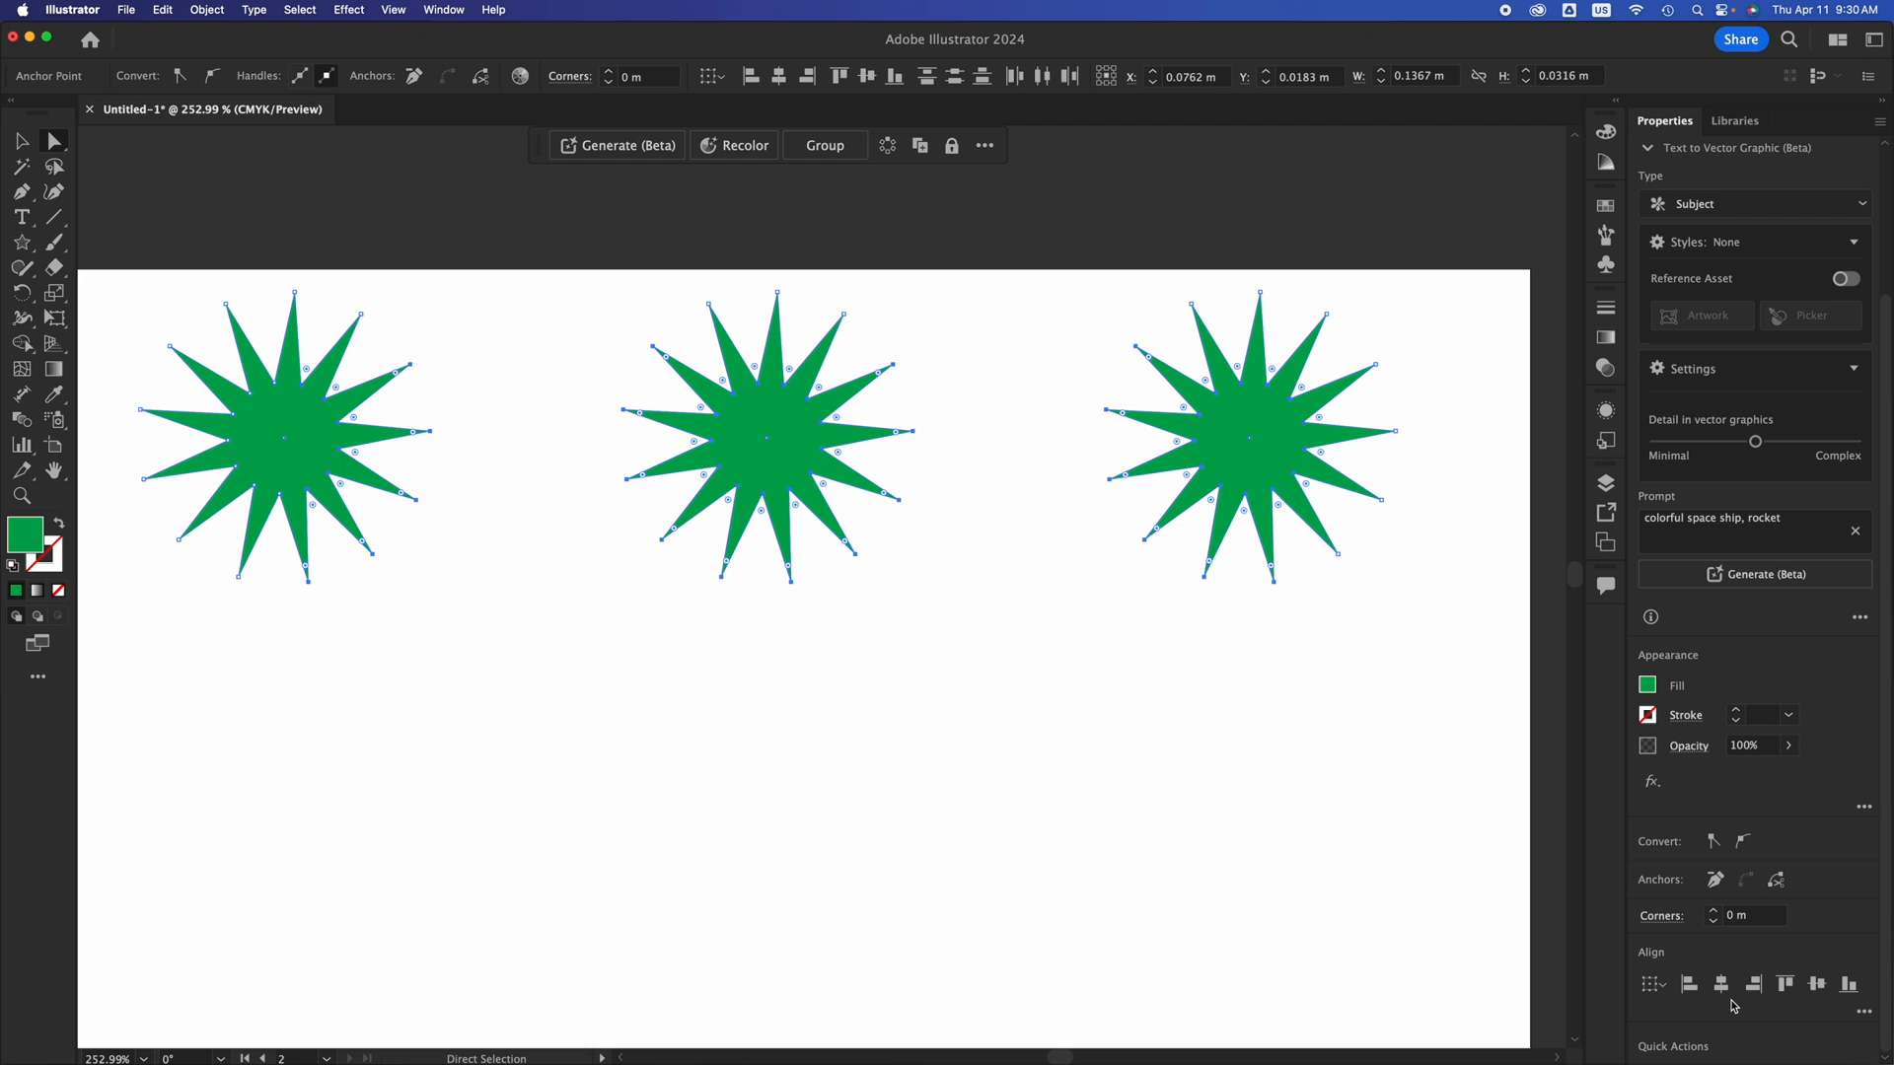
pyautogui.click(1864, 1011)
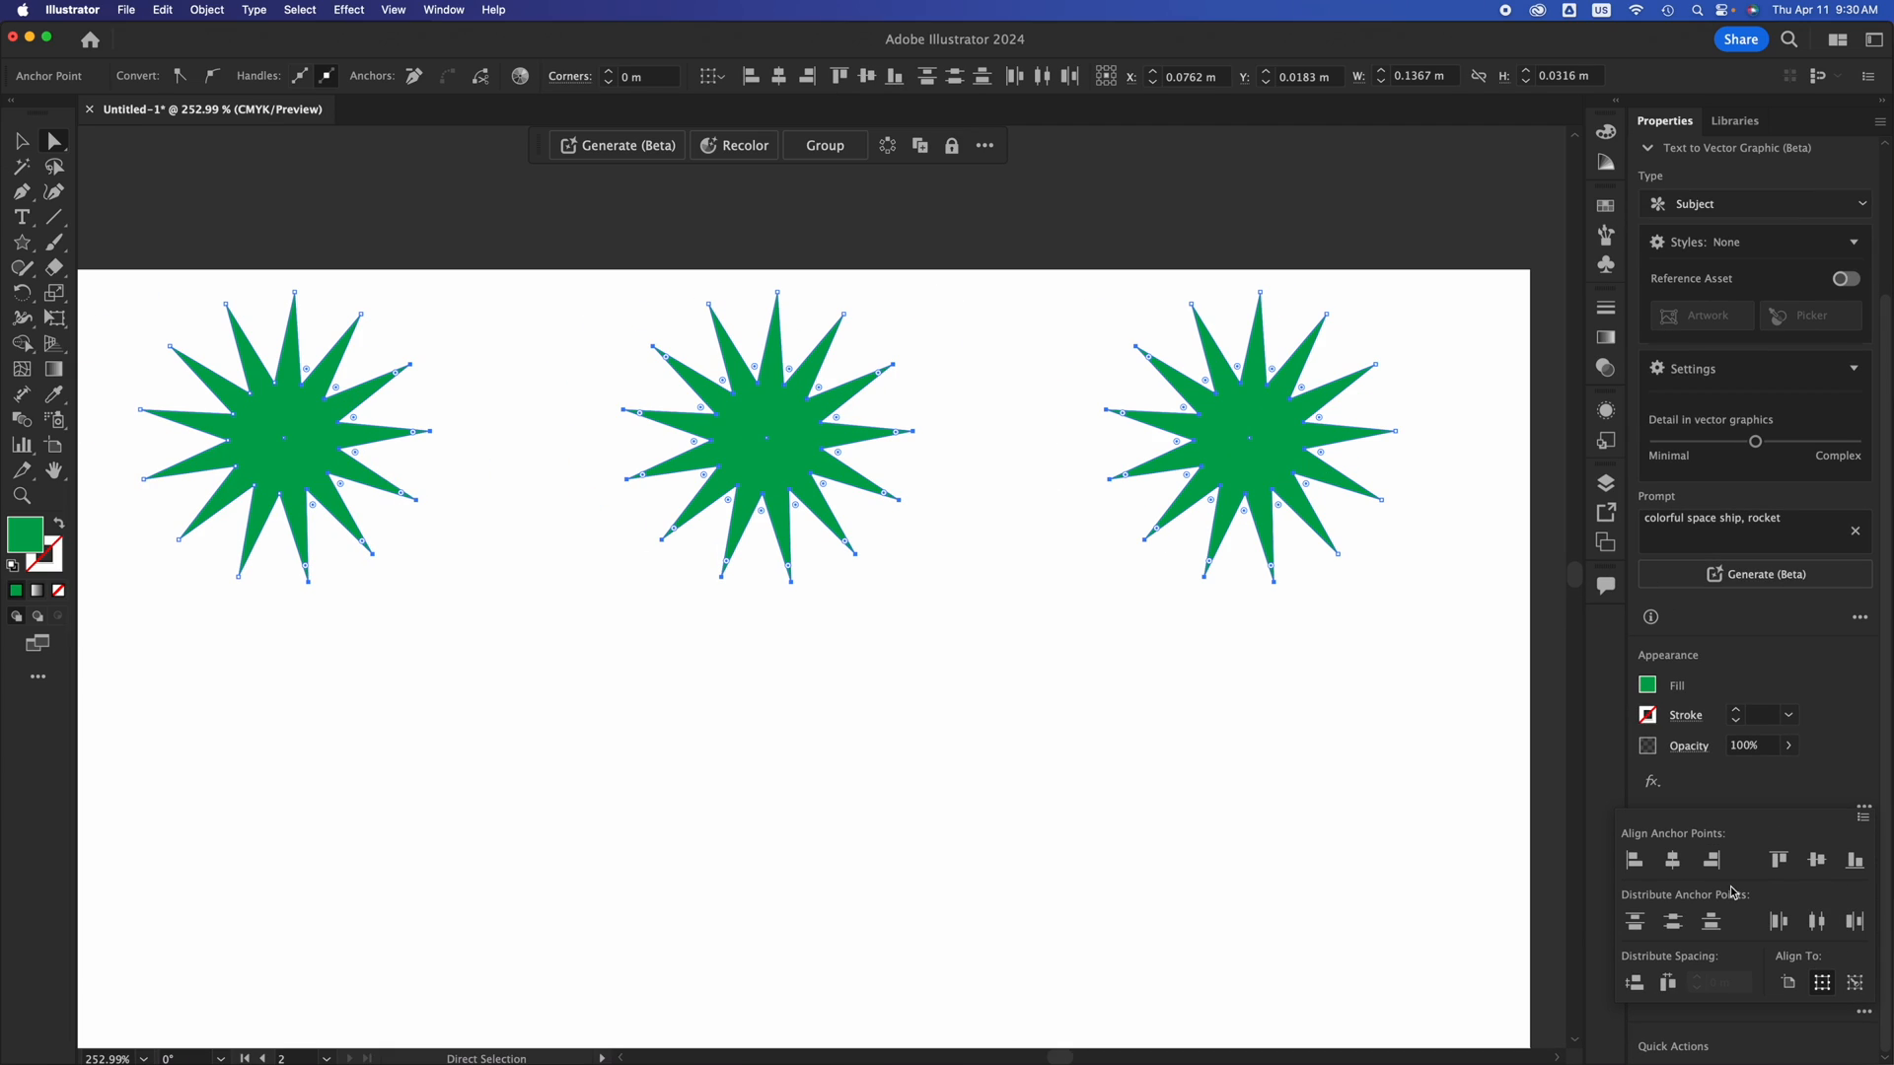
pyautogui.click(1780, 922)
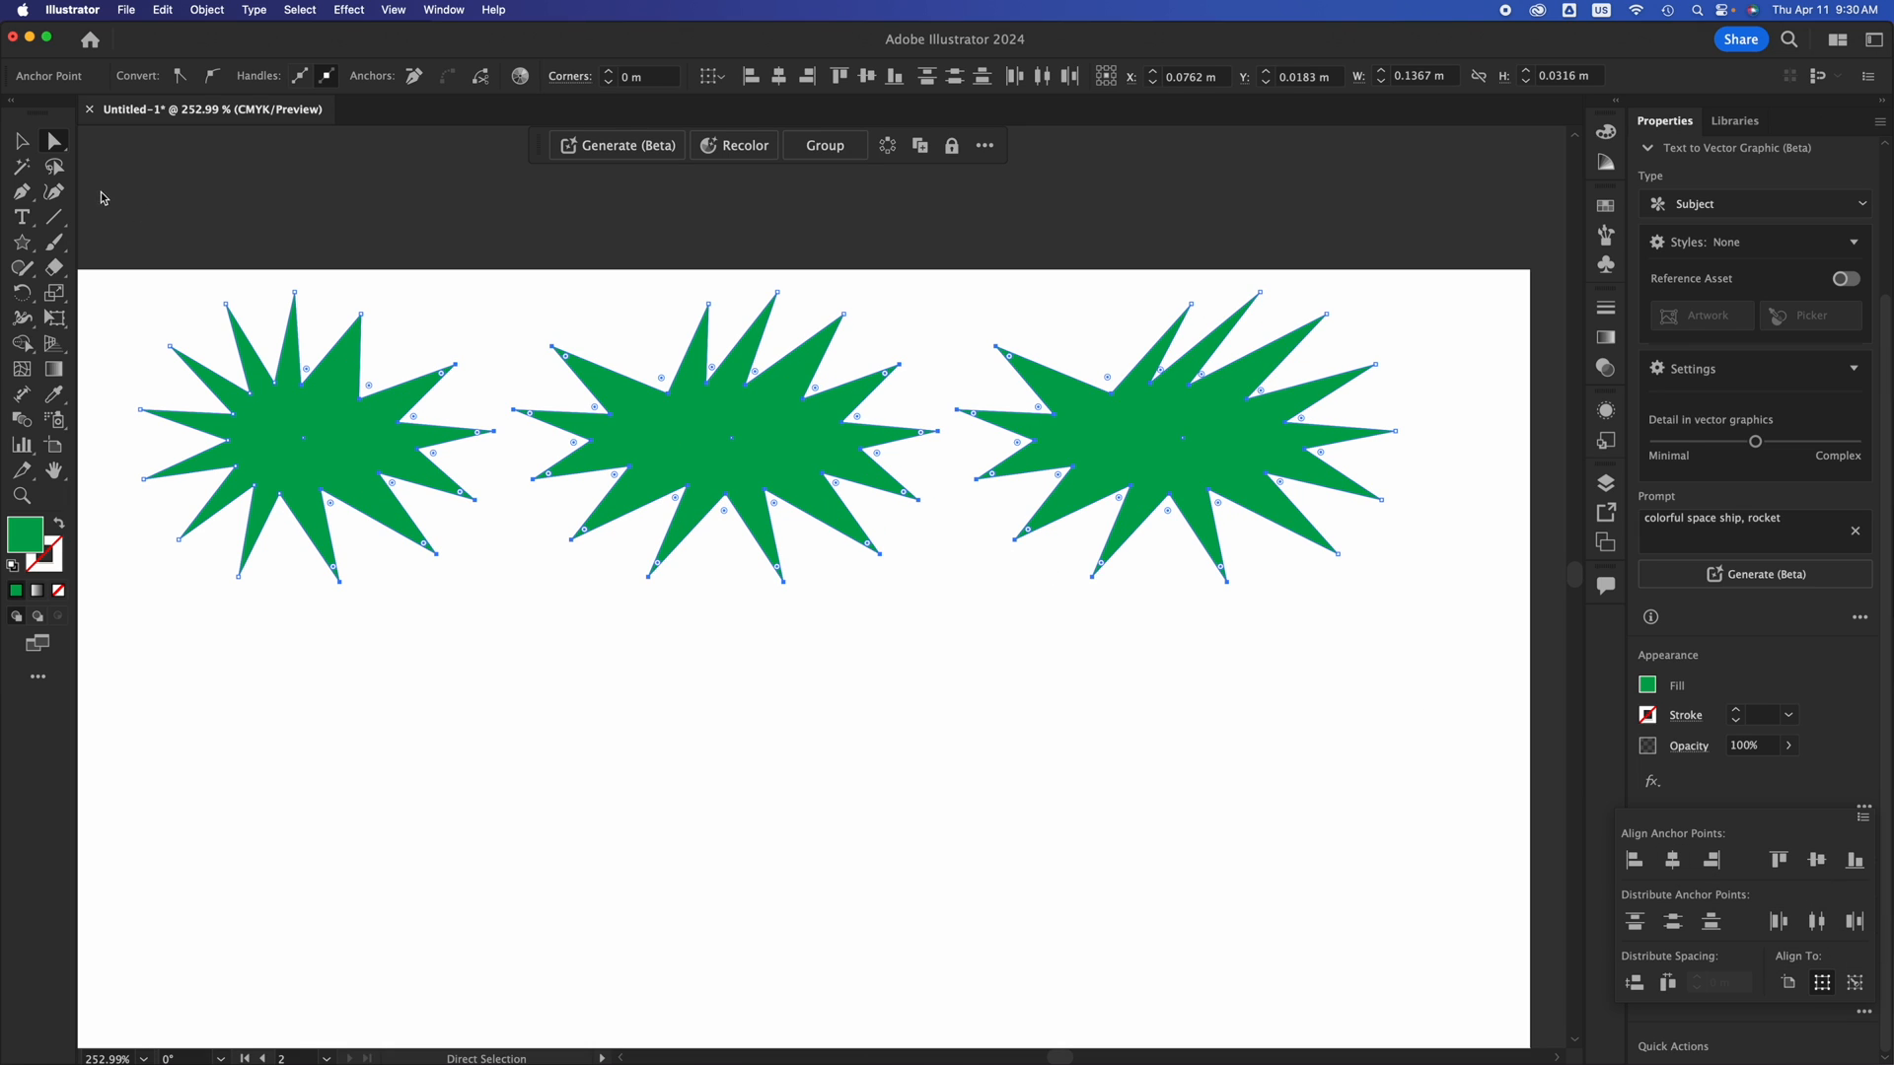
pyautogui.press('cmd+z')
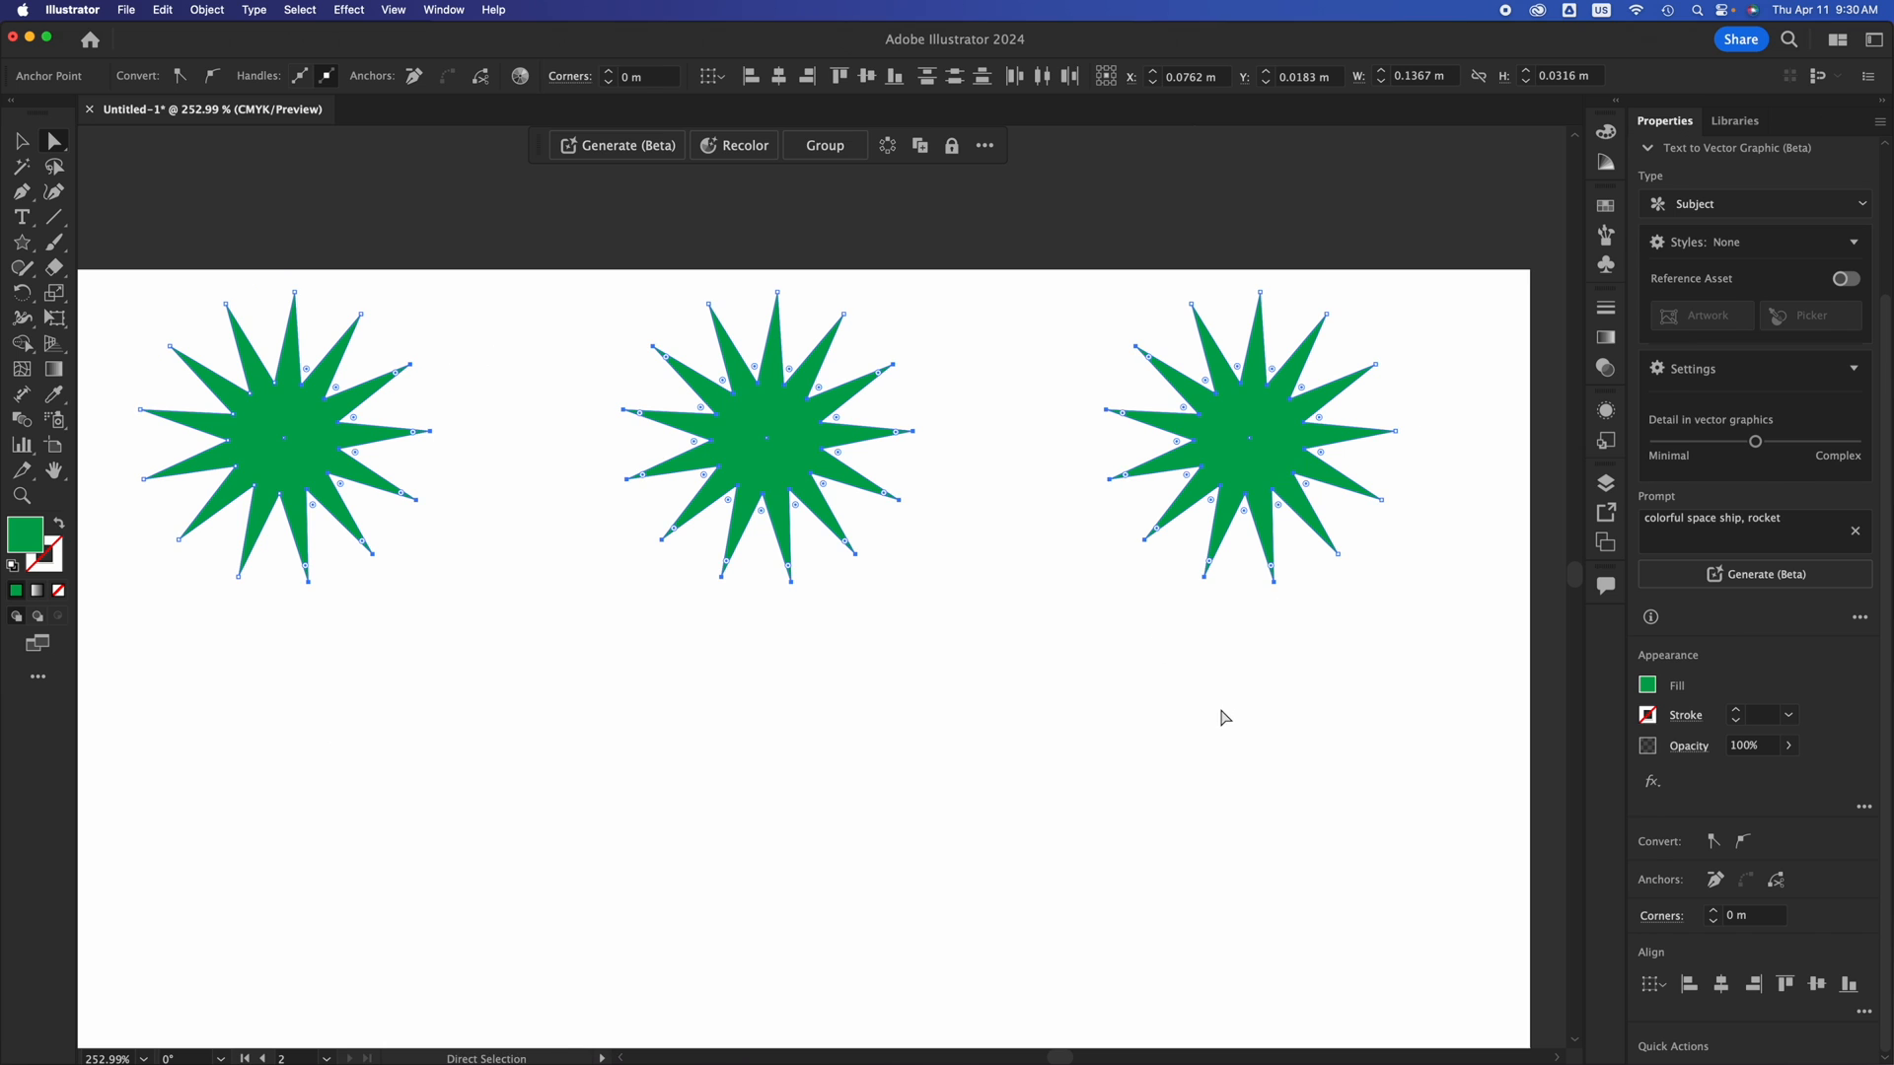
pyautogui.click(1223, 717)
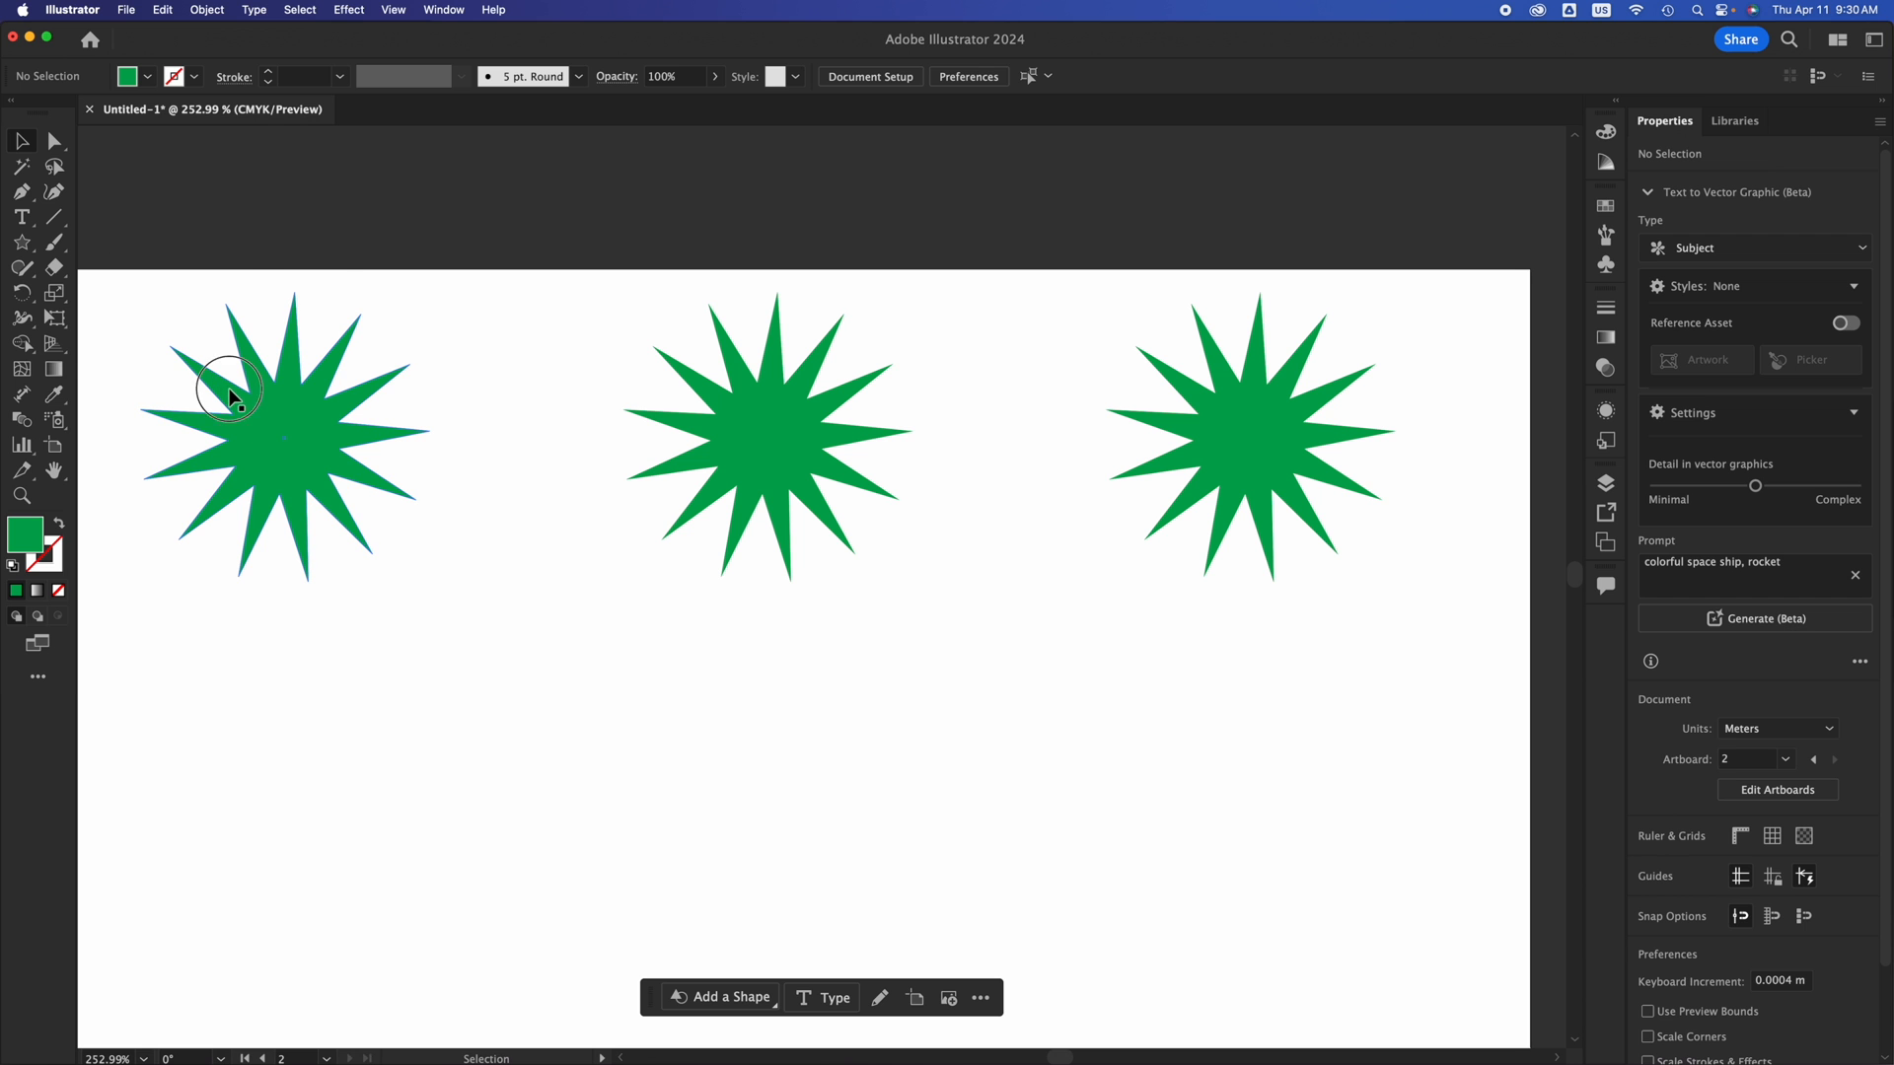
# Move the left star inward and the middle star down to about X 0.076 m, Y 0.0281 m, and show the grid.
pyautogui.moveTo(229, 395); pyautogui.dragTo(726, 512)
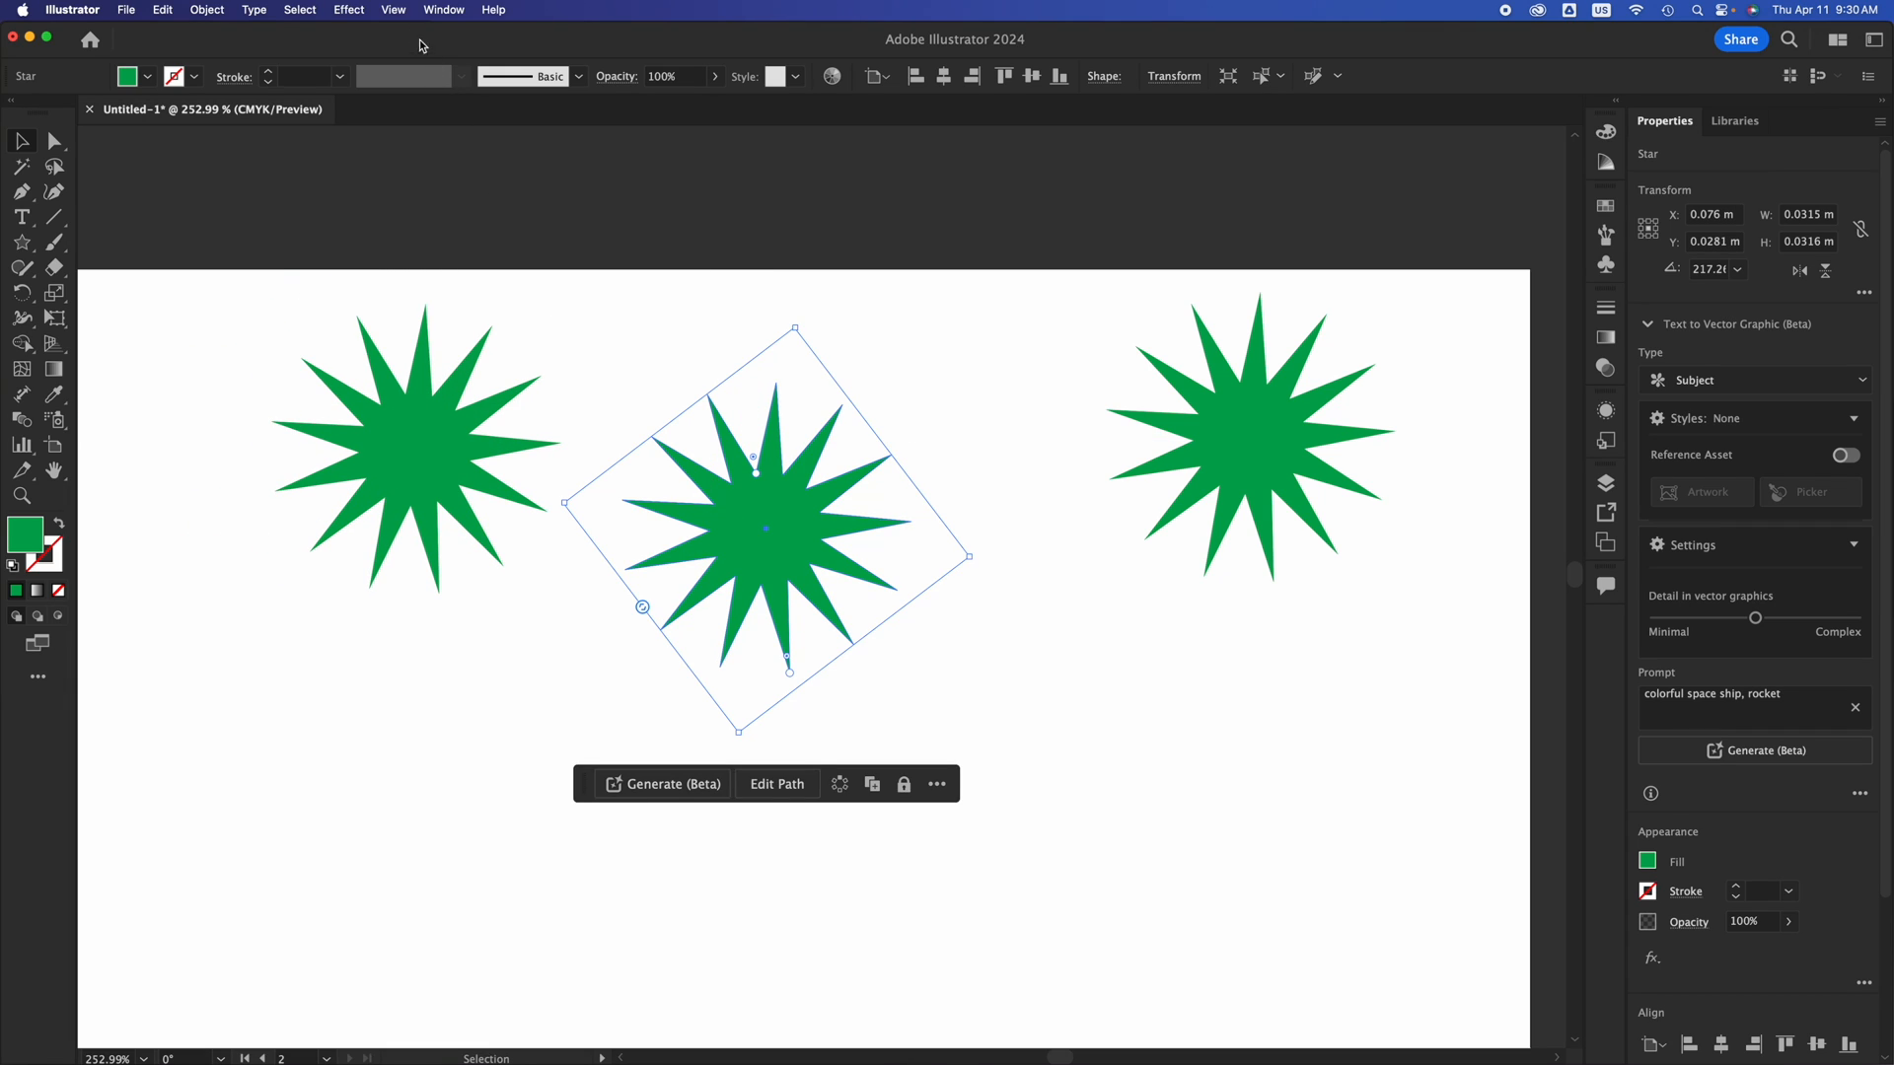
pyautogui.click(393, 10)
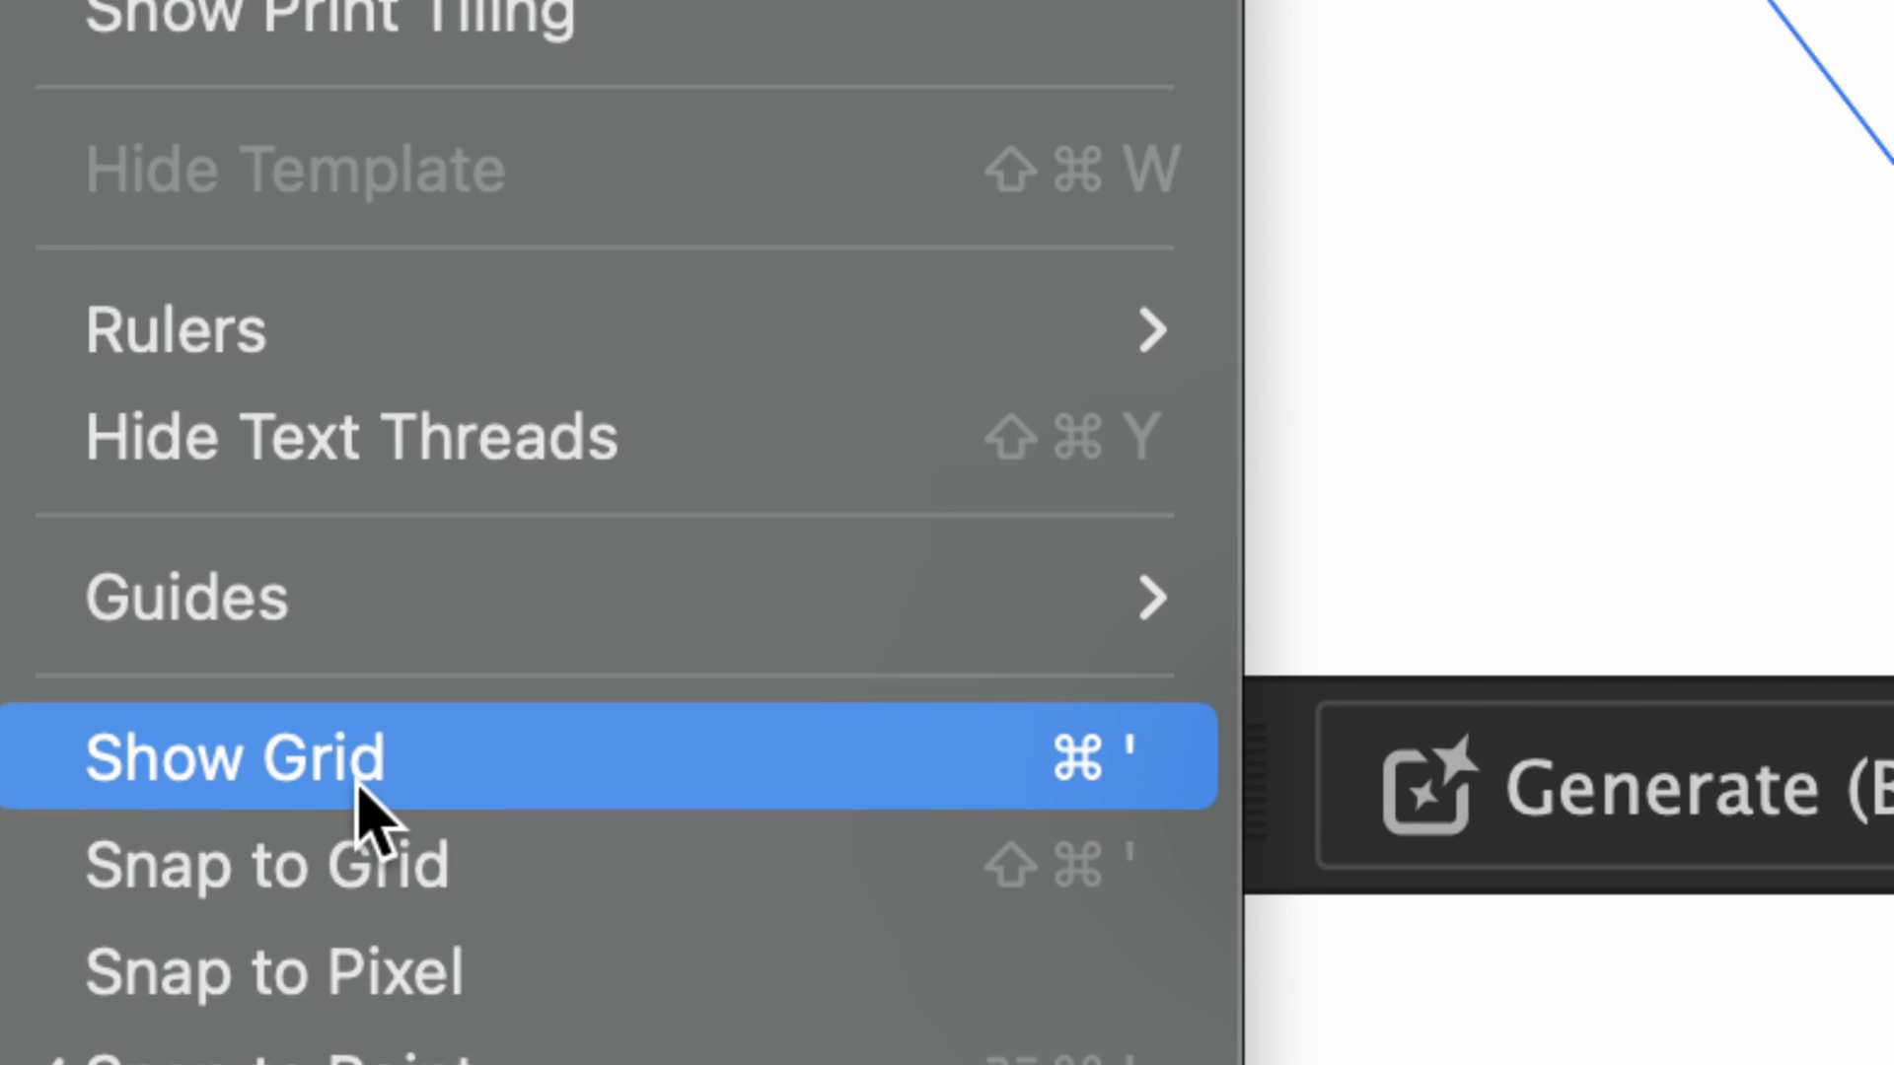
pyautogui.click(440, 775)
pyautogui.click(1008, 405)
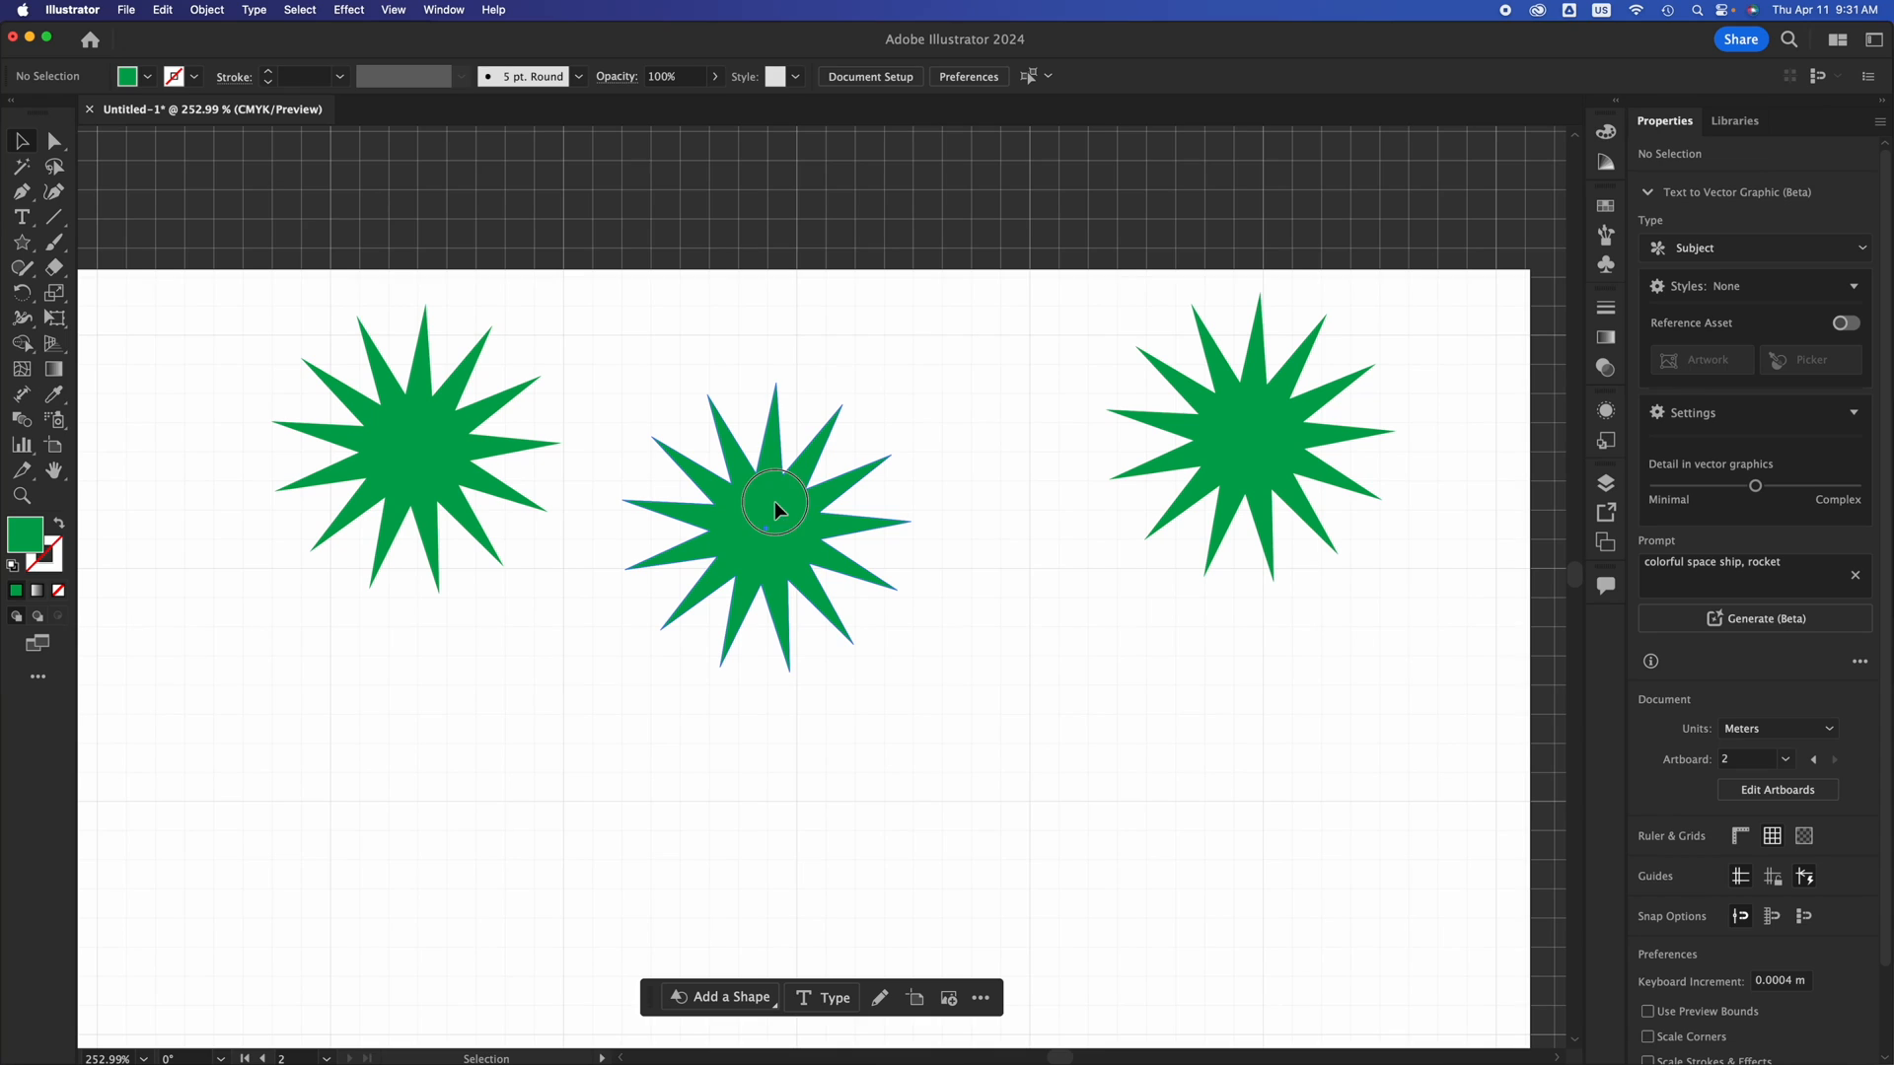
# Move the middle star up between the other two and turn on Snap to Grid.
pyautogui.moveTo(773, 501); pyautogui.dragTo(813, 424)
pyautogui.click(394, 9)
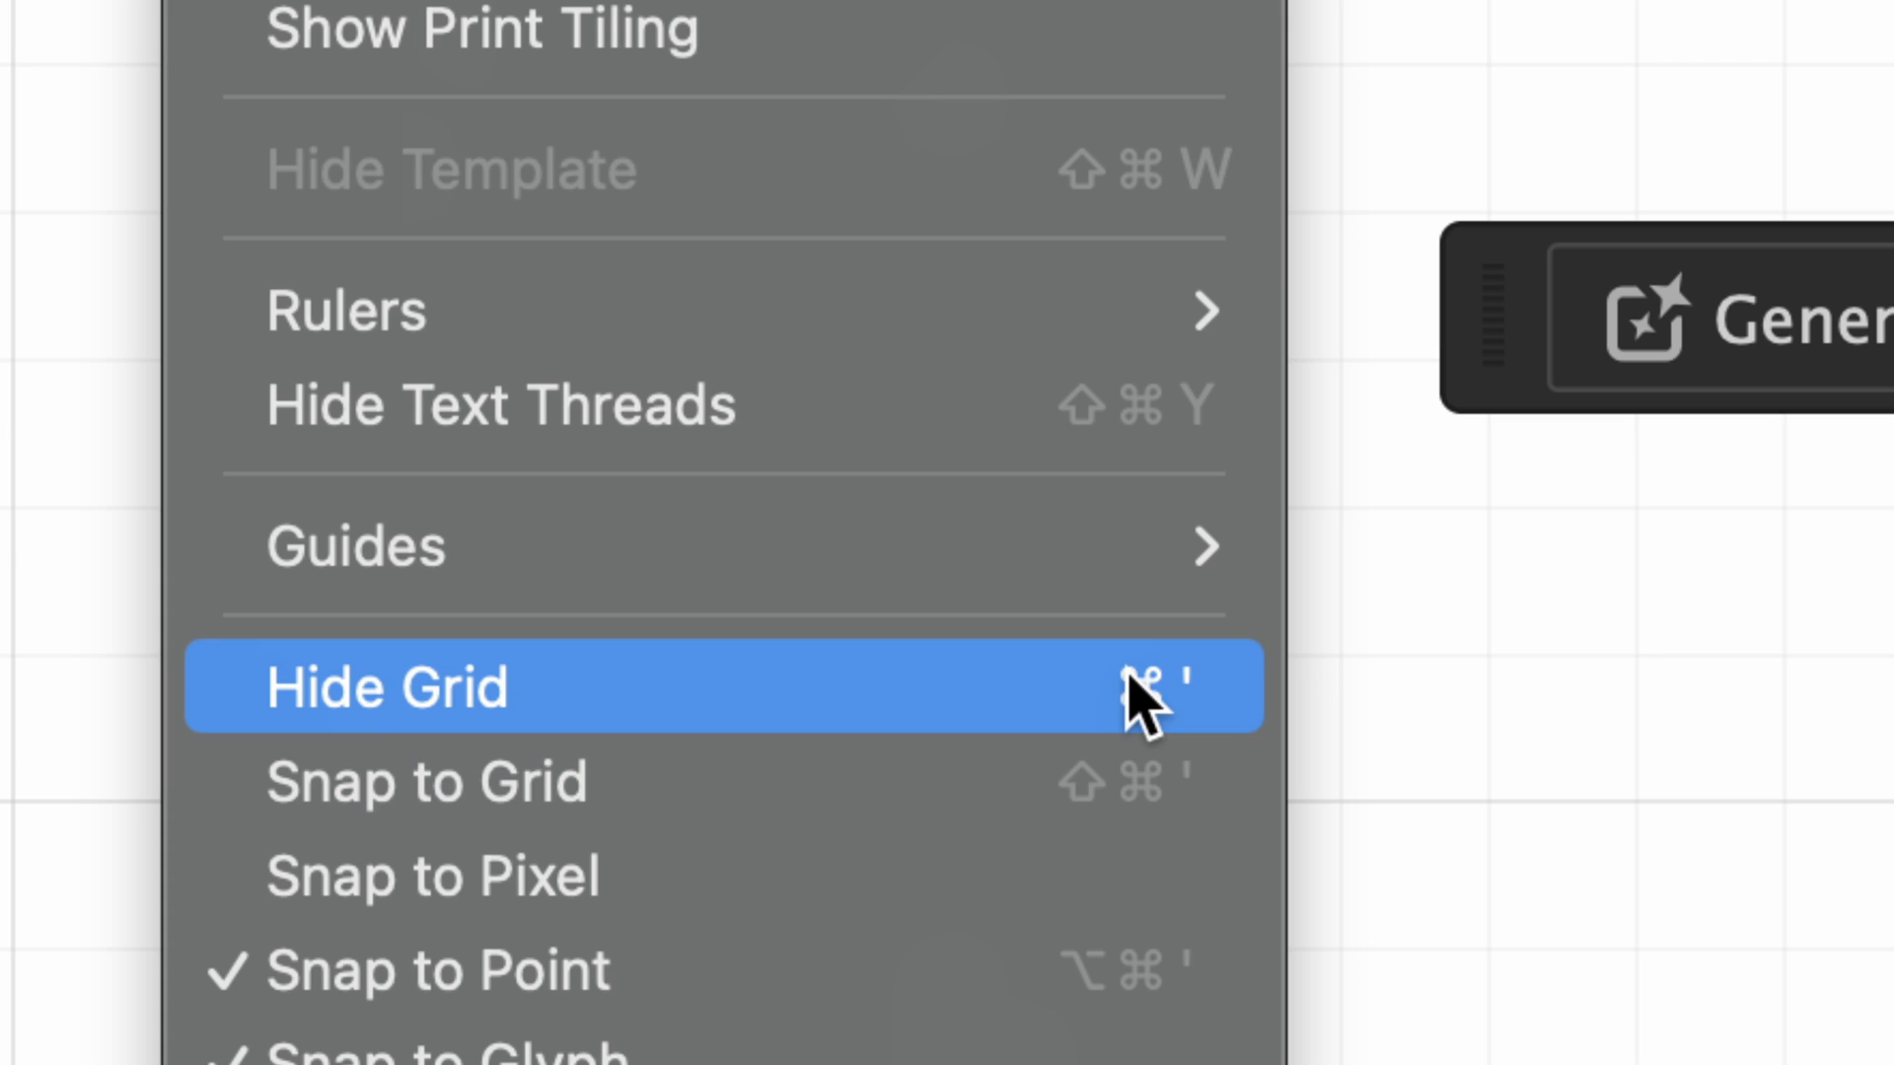
pyautogui.click(568, 789)
# Line up the three stars on the grid at Y 0.0168 m, with the right one at X 0.127 m and the middle one at X 0.0792 m.
pyautogui.moveTo(842, 464); pyautogui.dragTo(842, 434)
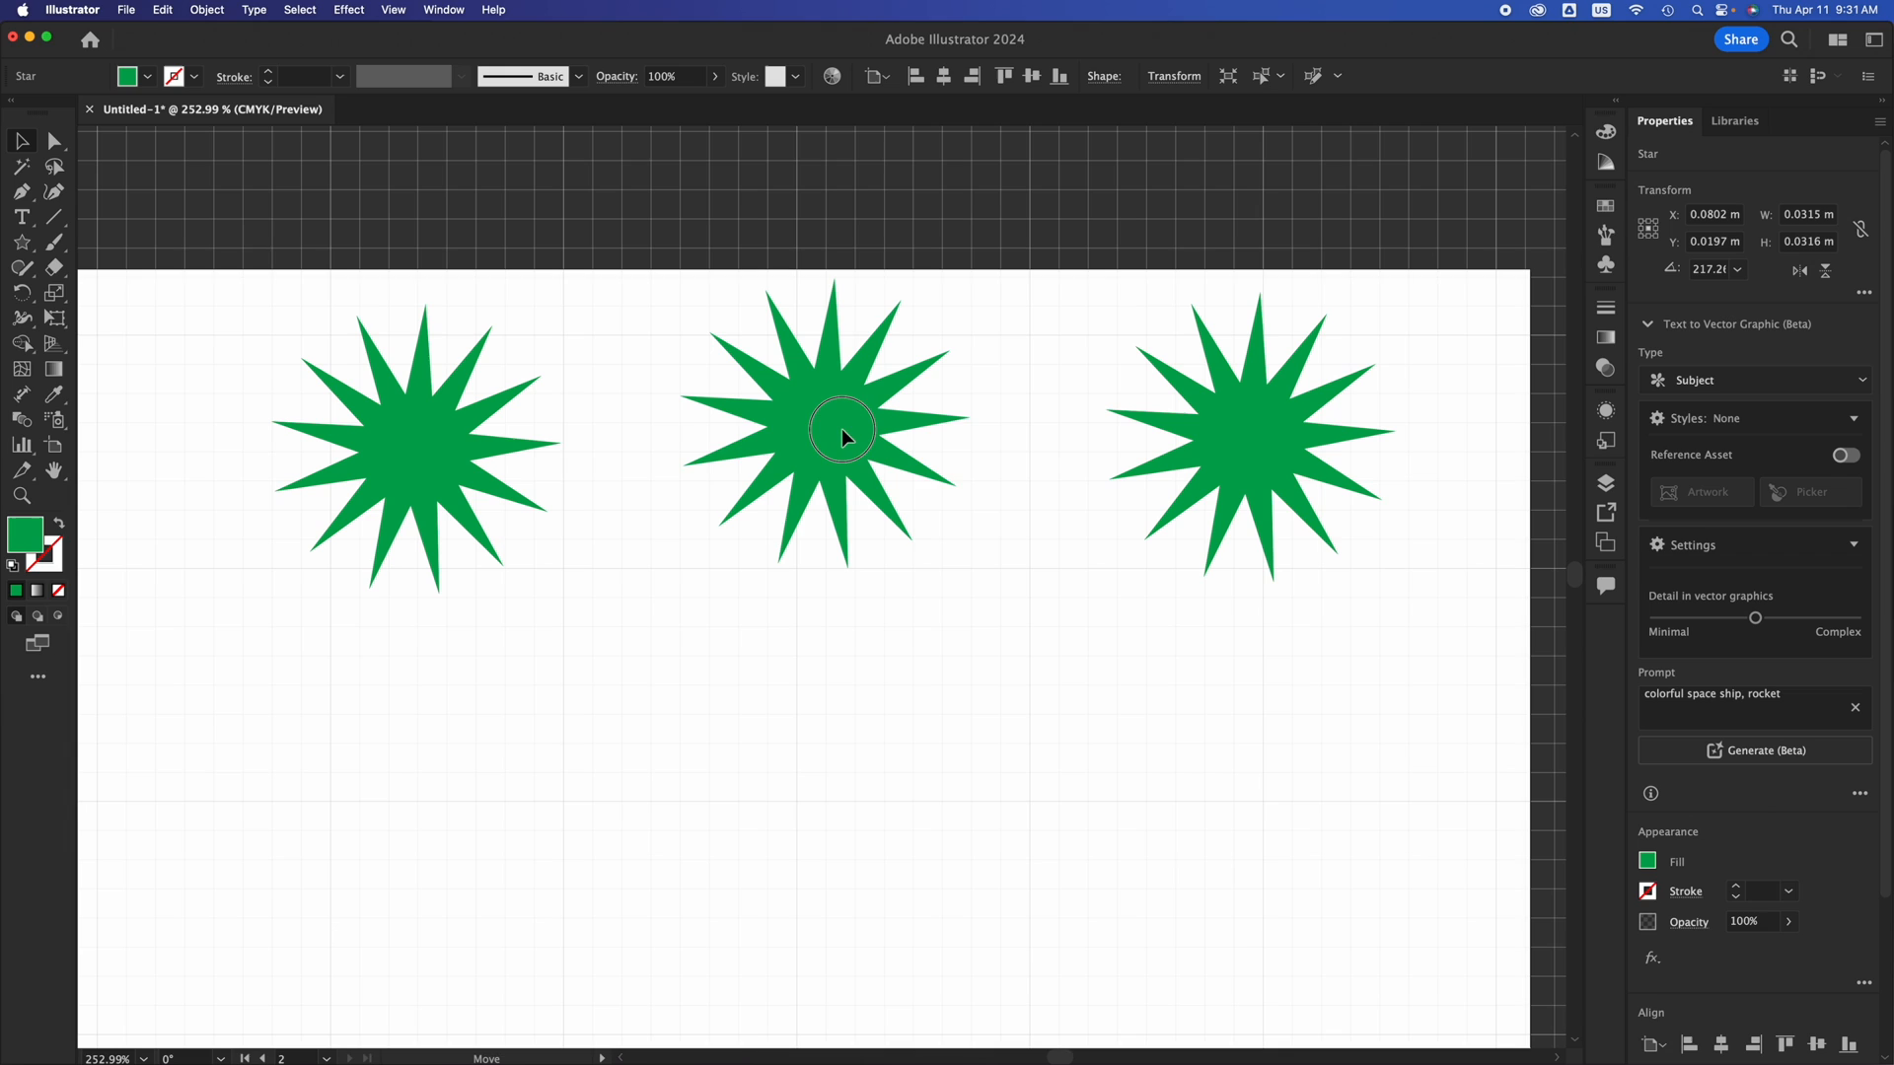
pyautogui.click(412, 456)
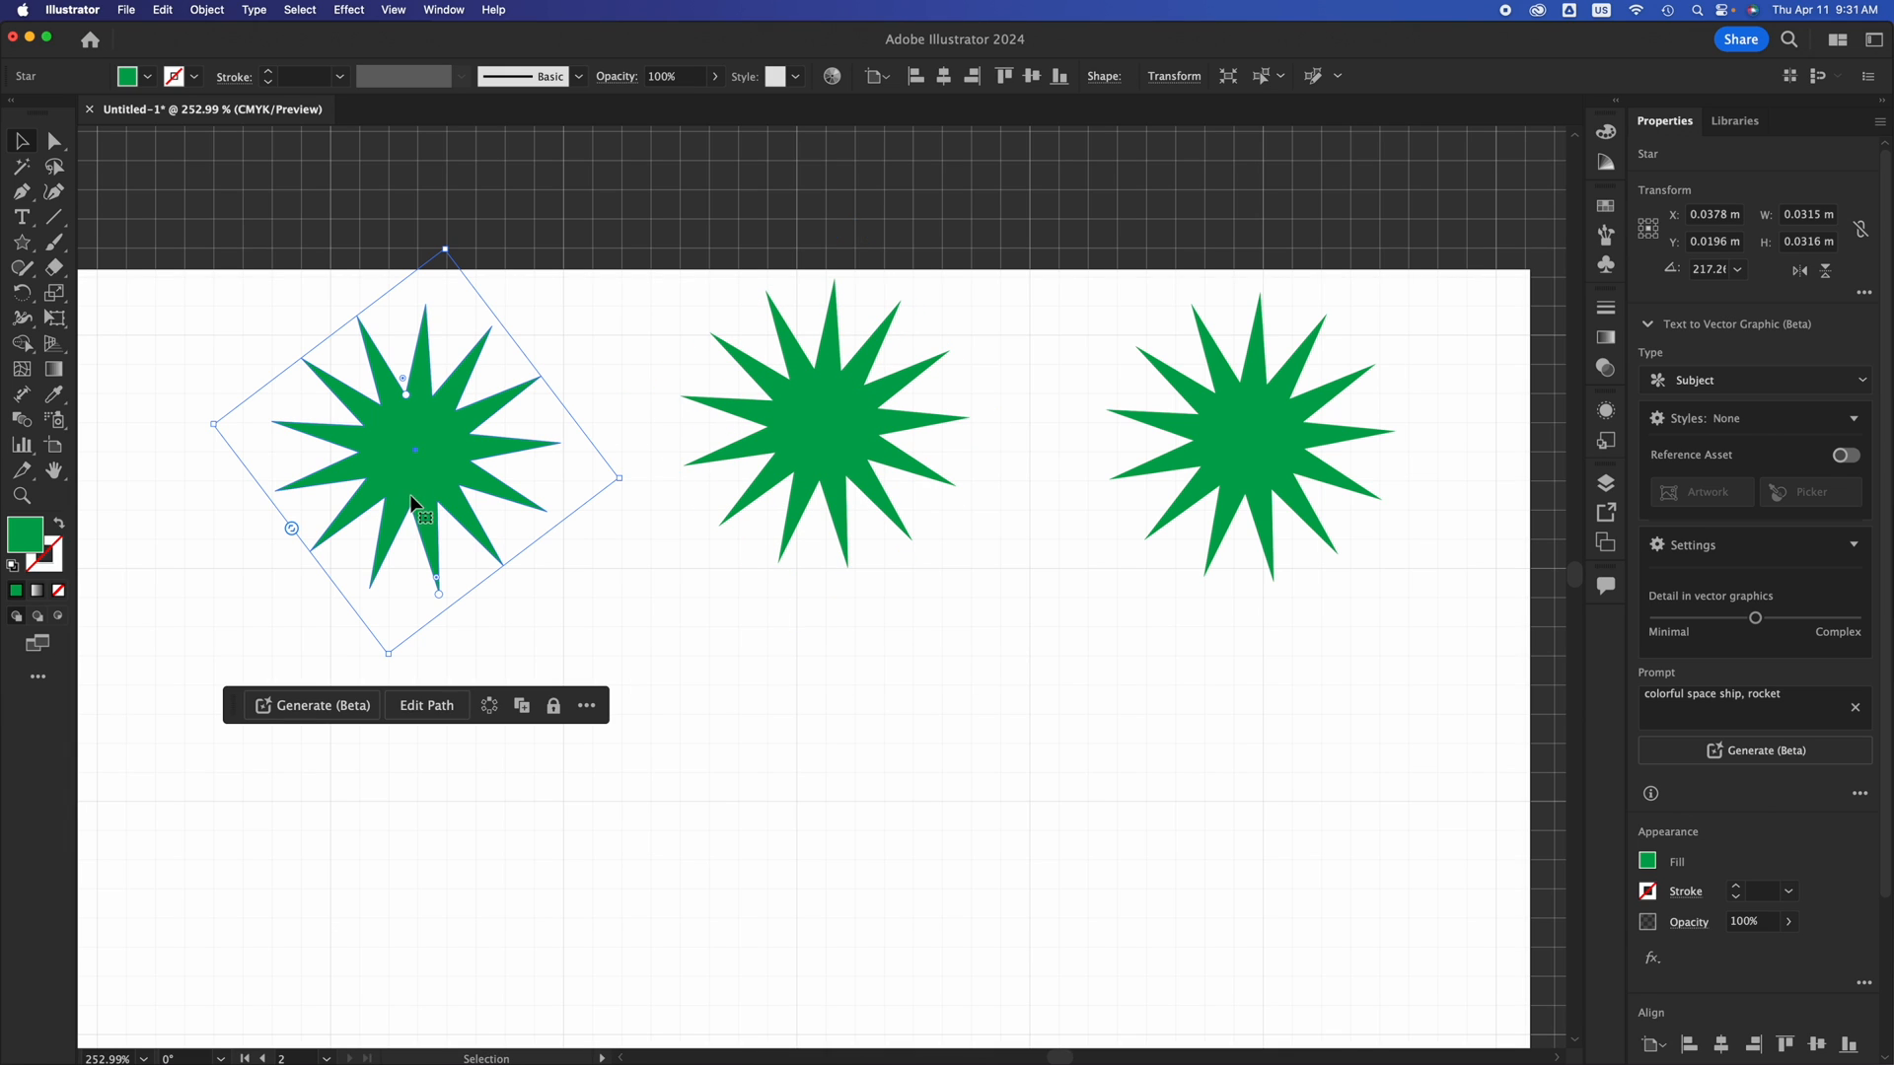
pyautogui.moveTo(418, 513); pyautogui.dragTo(411, 465)
pyautogui.moveTo(1300, 461); pyautogui.dragTo(1284, 451)
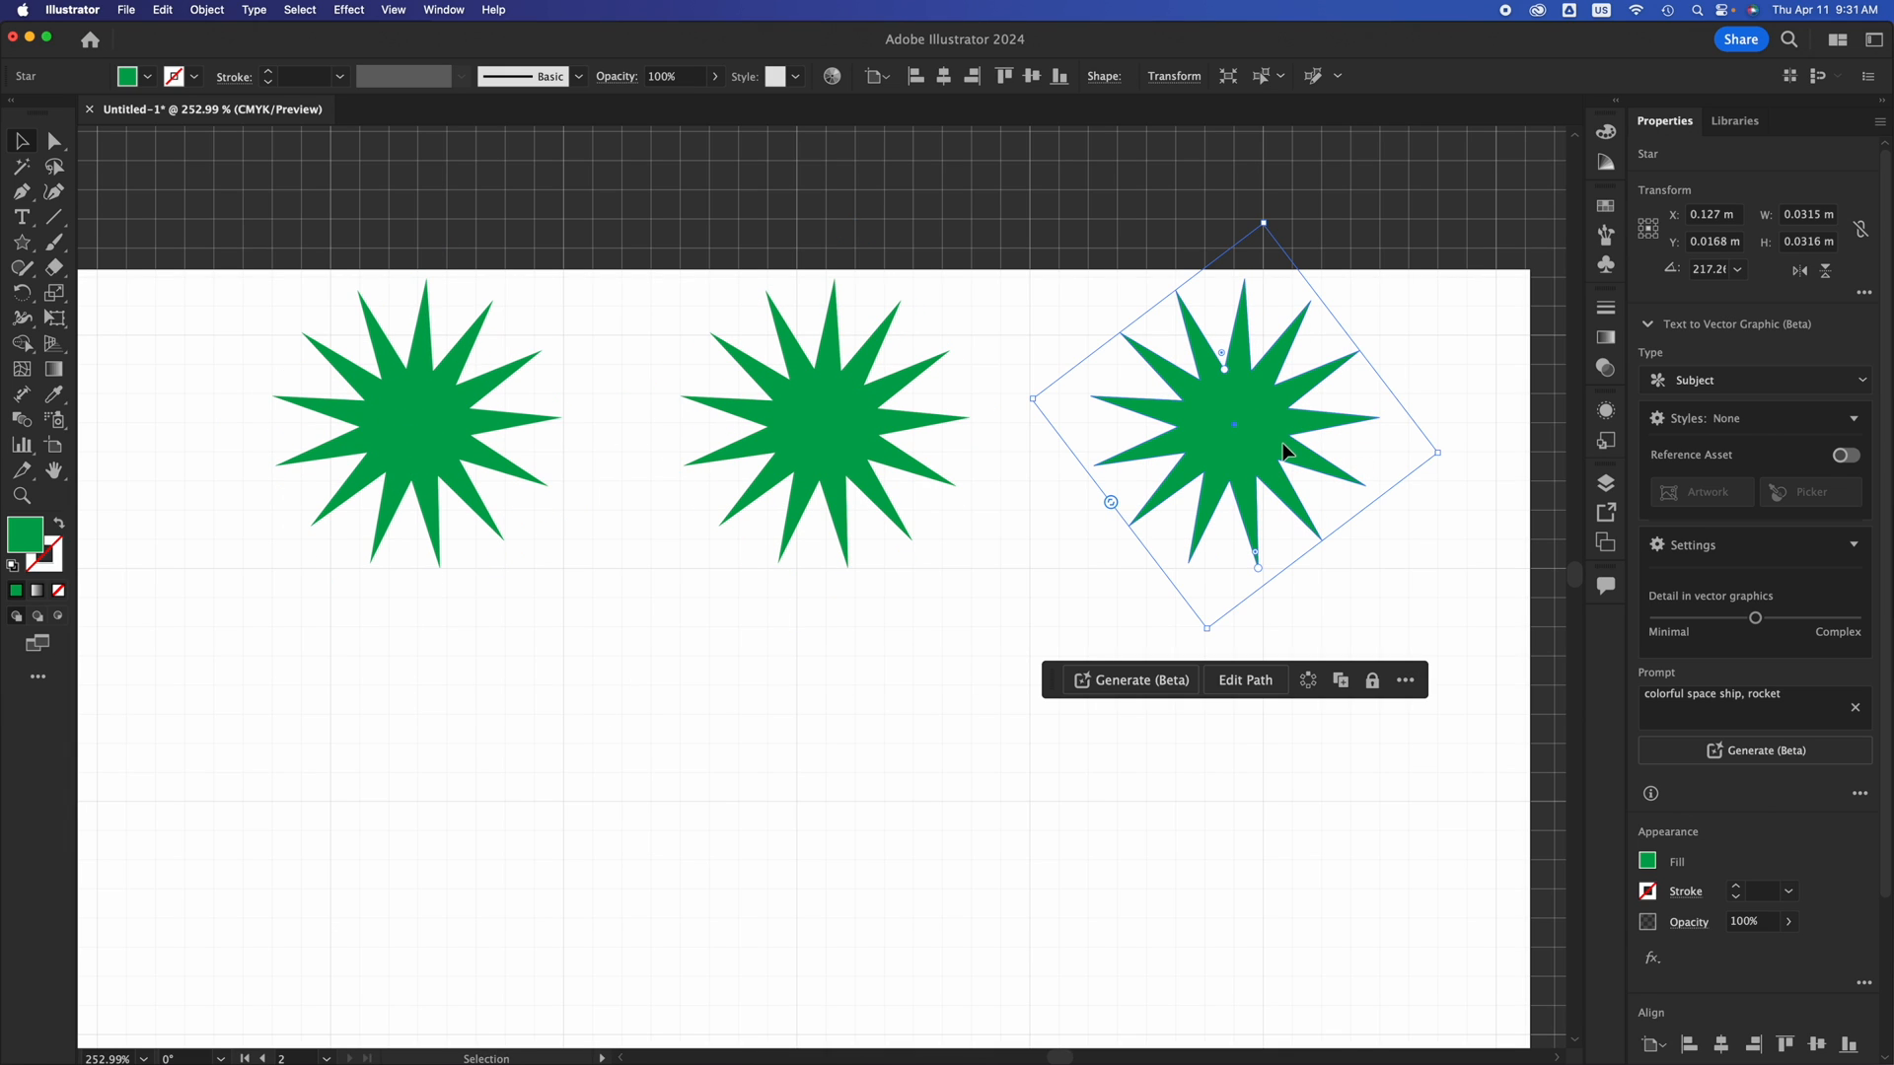
pyautogui.moveTo(850, 445); pyautogui.dragTo(826, 453)
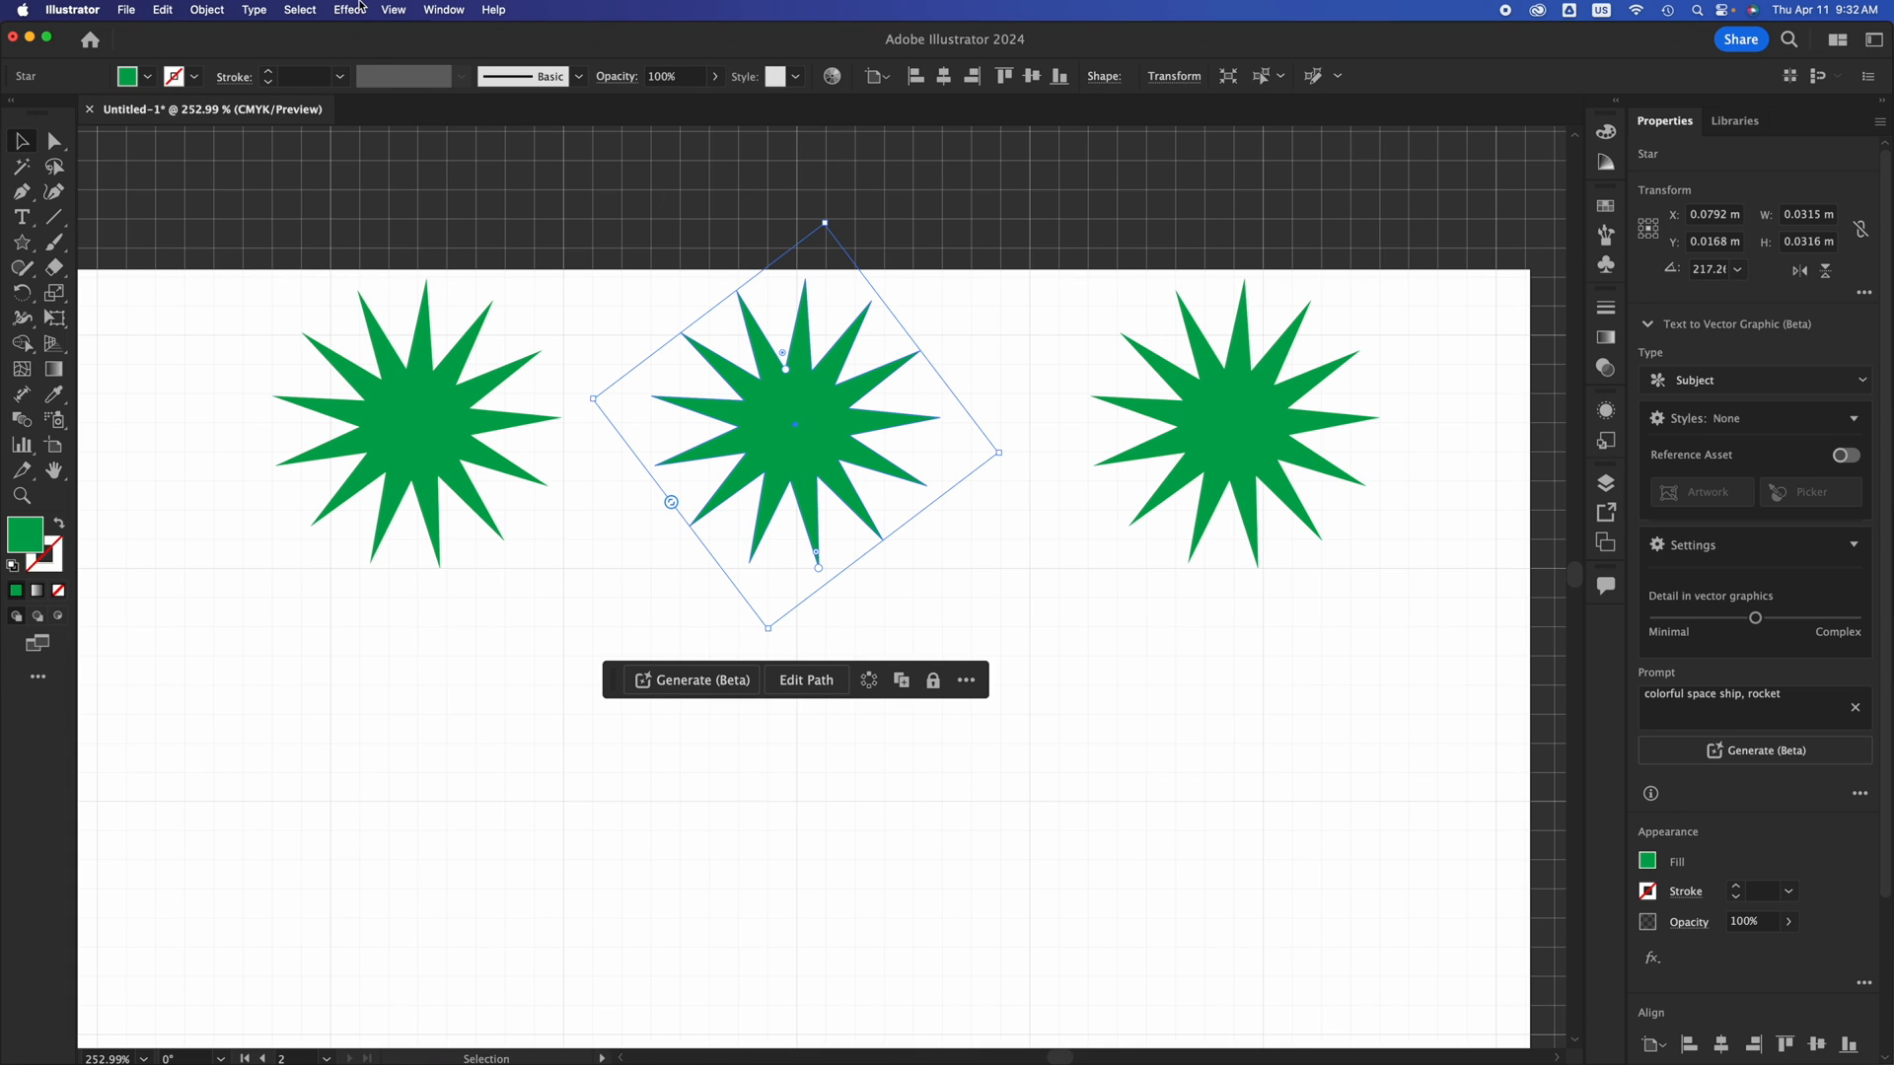
# Hide the grid and deselect the middle star.
pyautogui.click(415, 10)
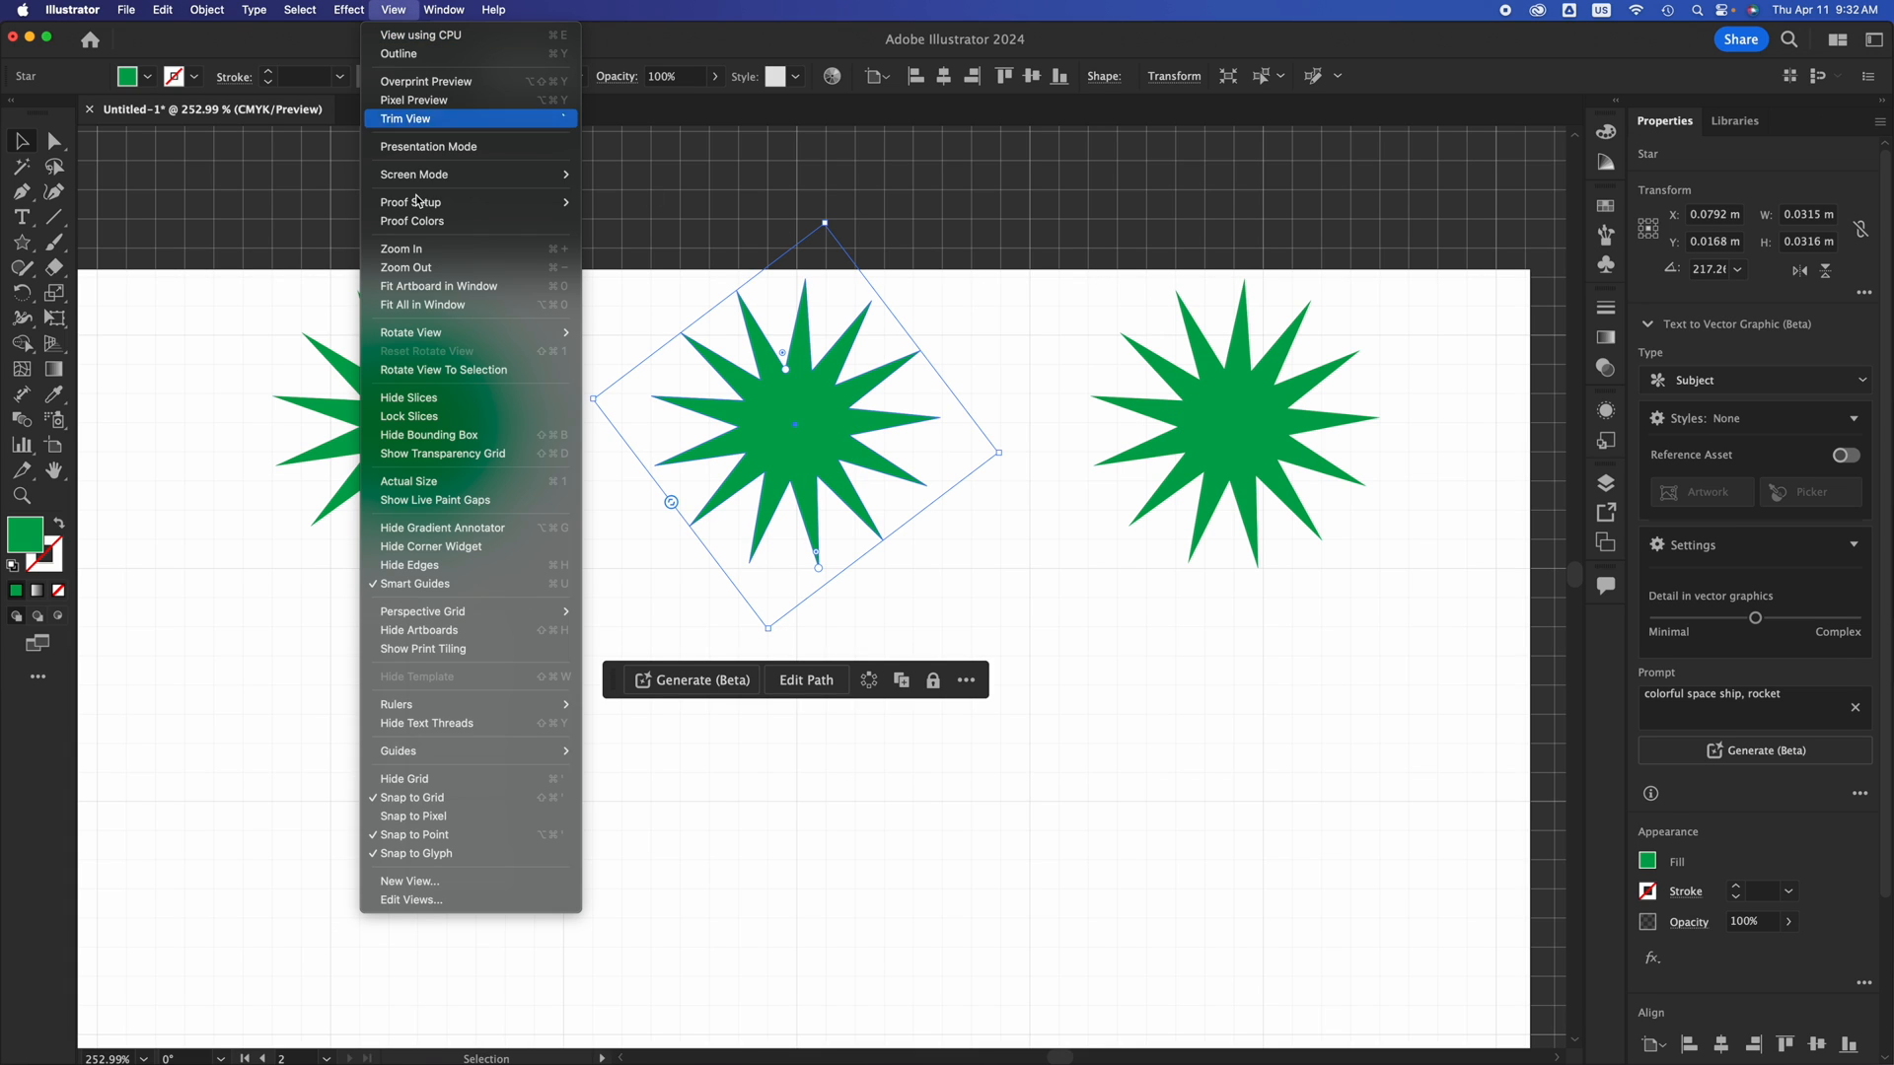
pyautogui.click(461, 784)
pyautogui.click(536, 583)
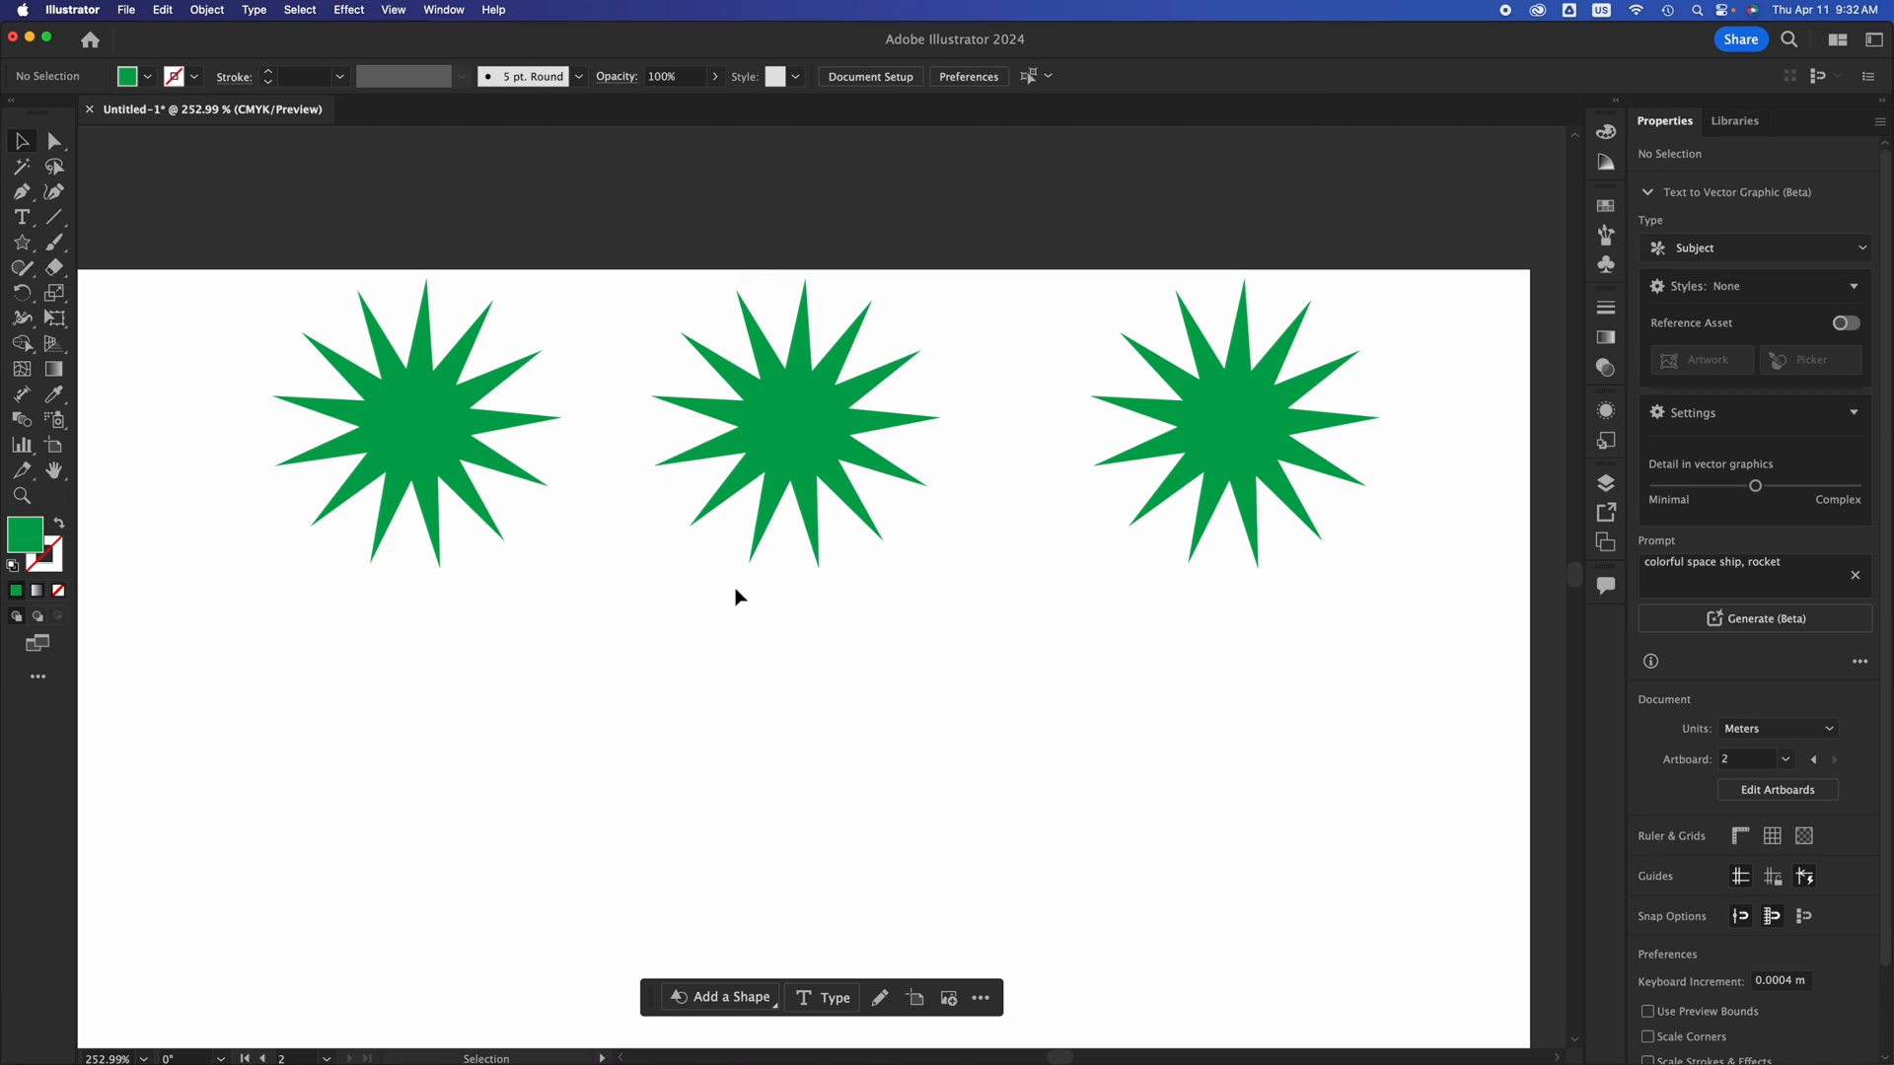
# Group the three stars, move the group down to about X 0.073 m, Y 0.0454 m, and ungroup it.
pyautogui.moveTo(1244, 669); pyautogui.dragTo(392, 338)
pyautogui.press('super+g')
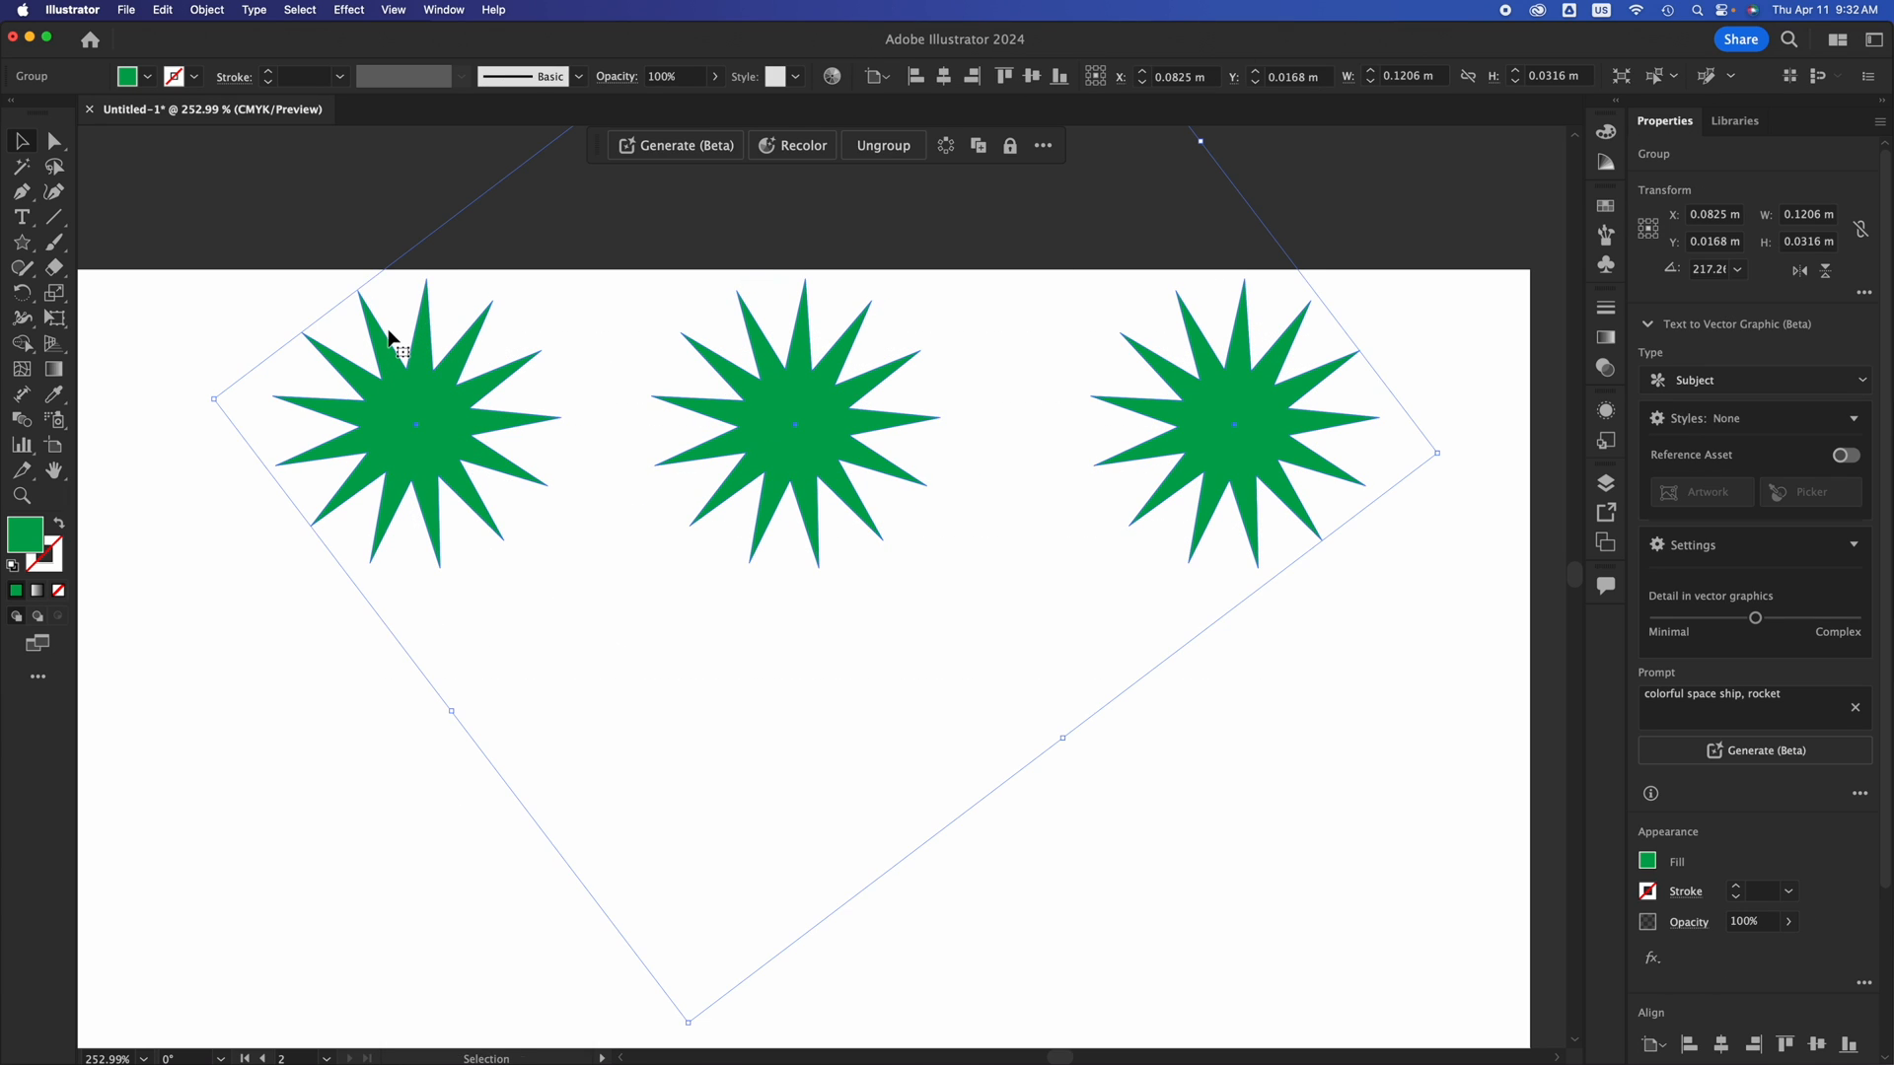
pyautogui.click(1226, 498)
pyautogui.click(1216, 461)
pyautogui.moveTo(1239, 434); pyautogui.dragTo(1152, 695)
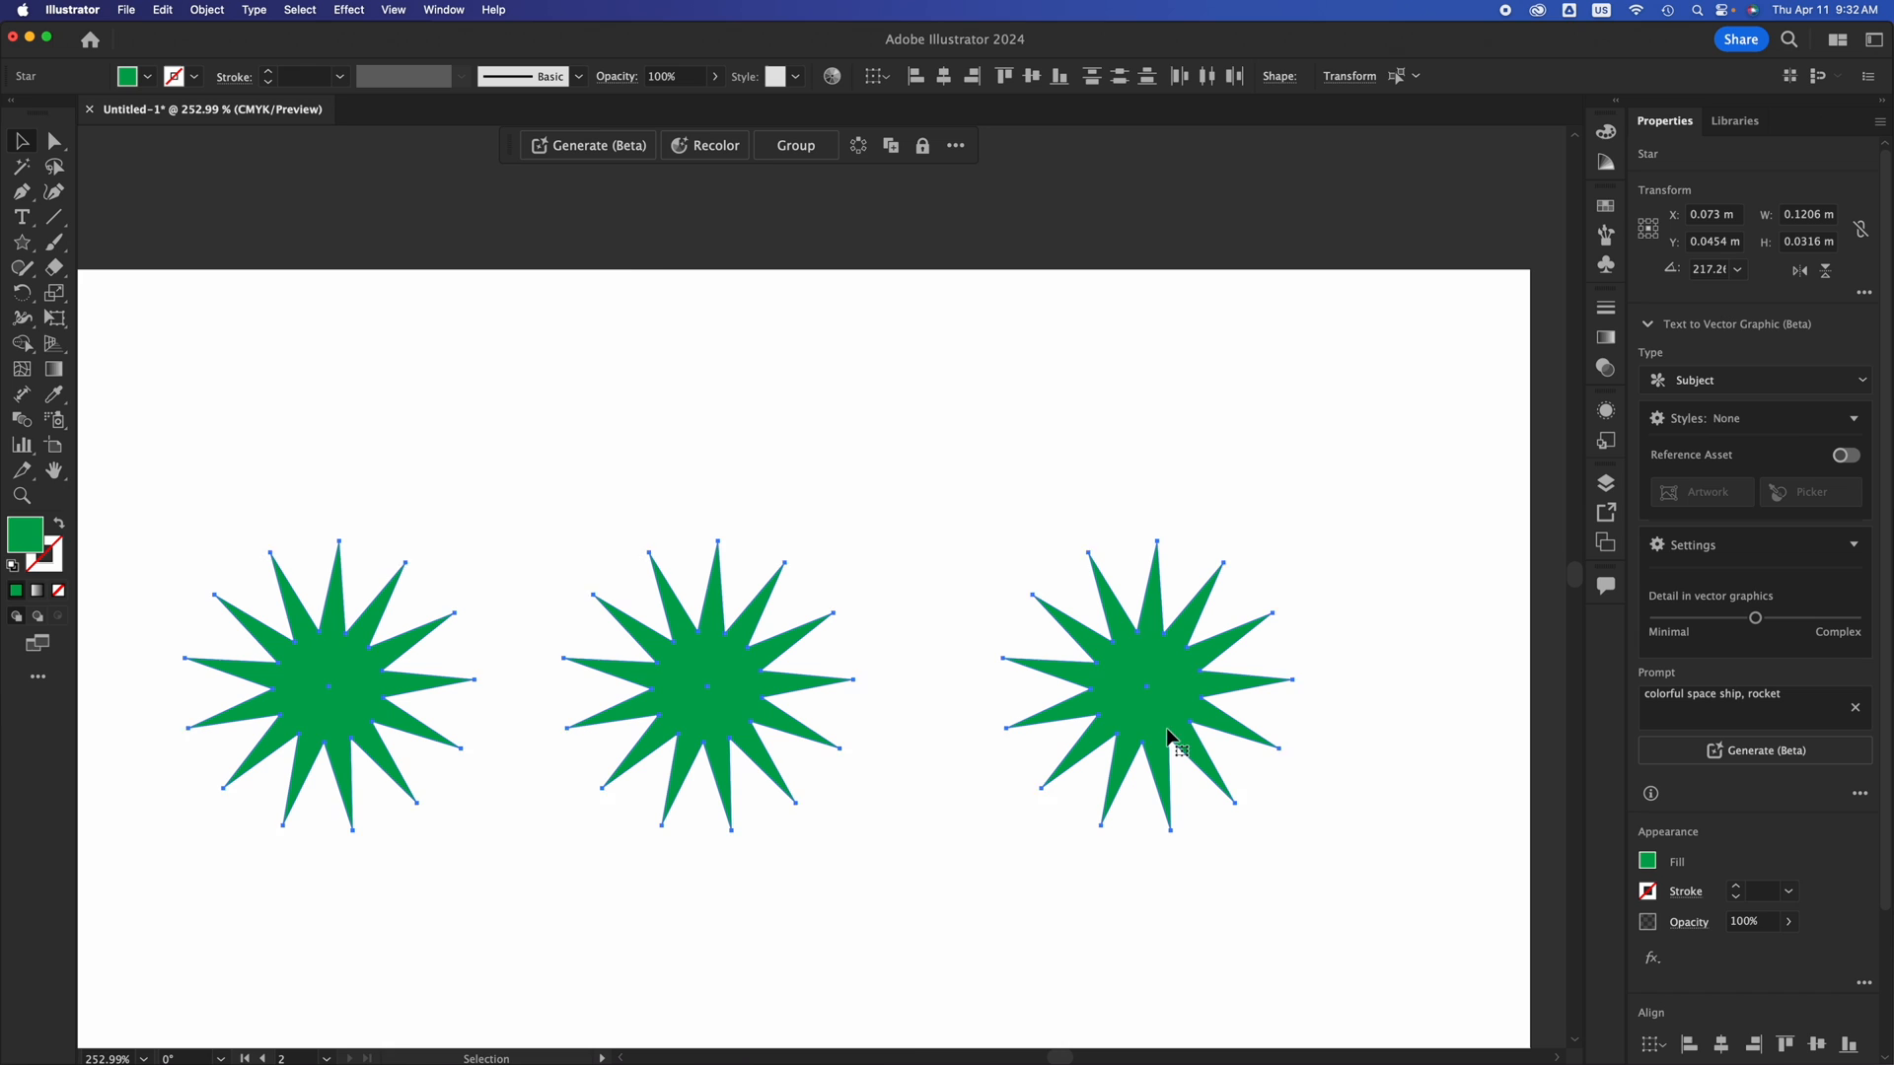
# Move the right star on its own up to about X 0.1205 m, Y 0.0168 m.
pyautogui.click(1277, 887)
pyautogui.click(1172, 691)
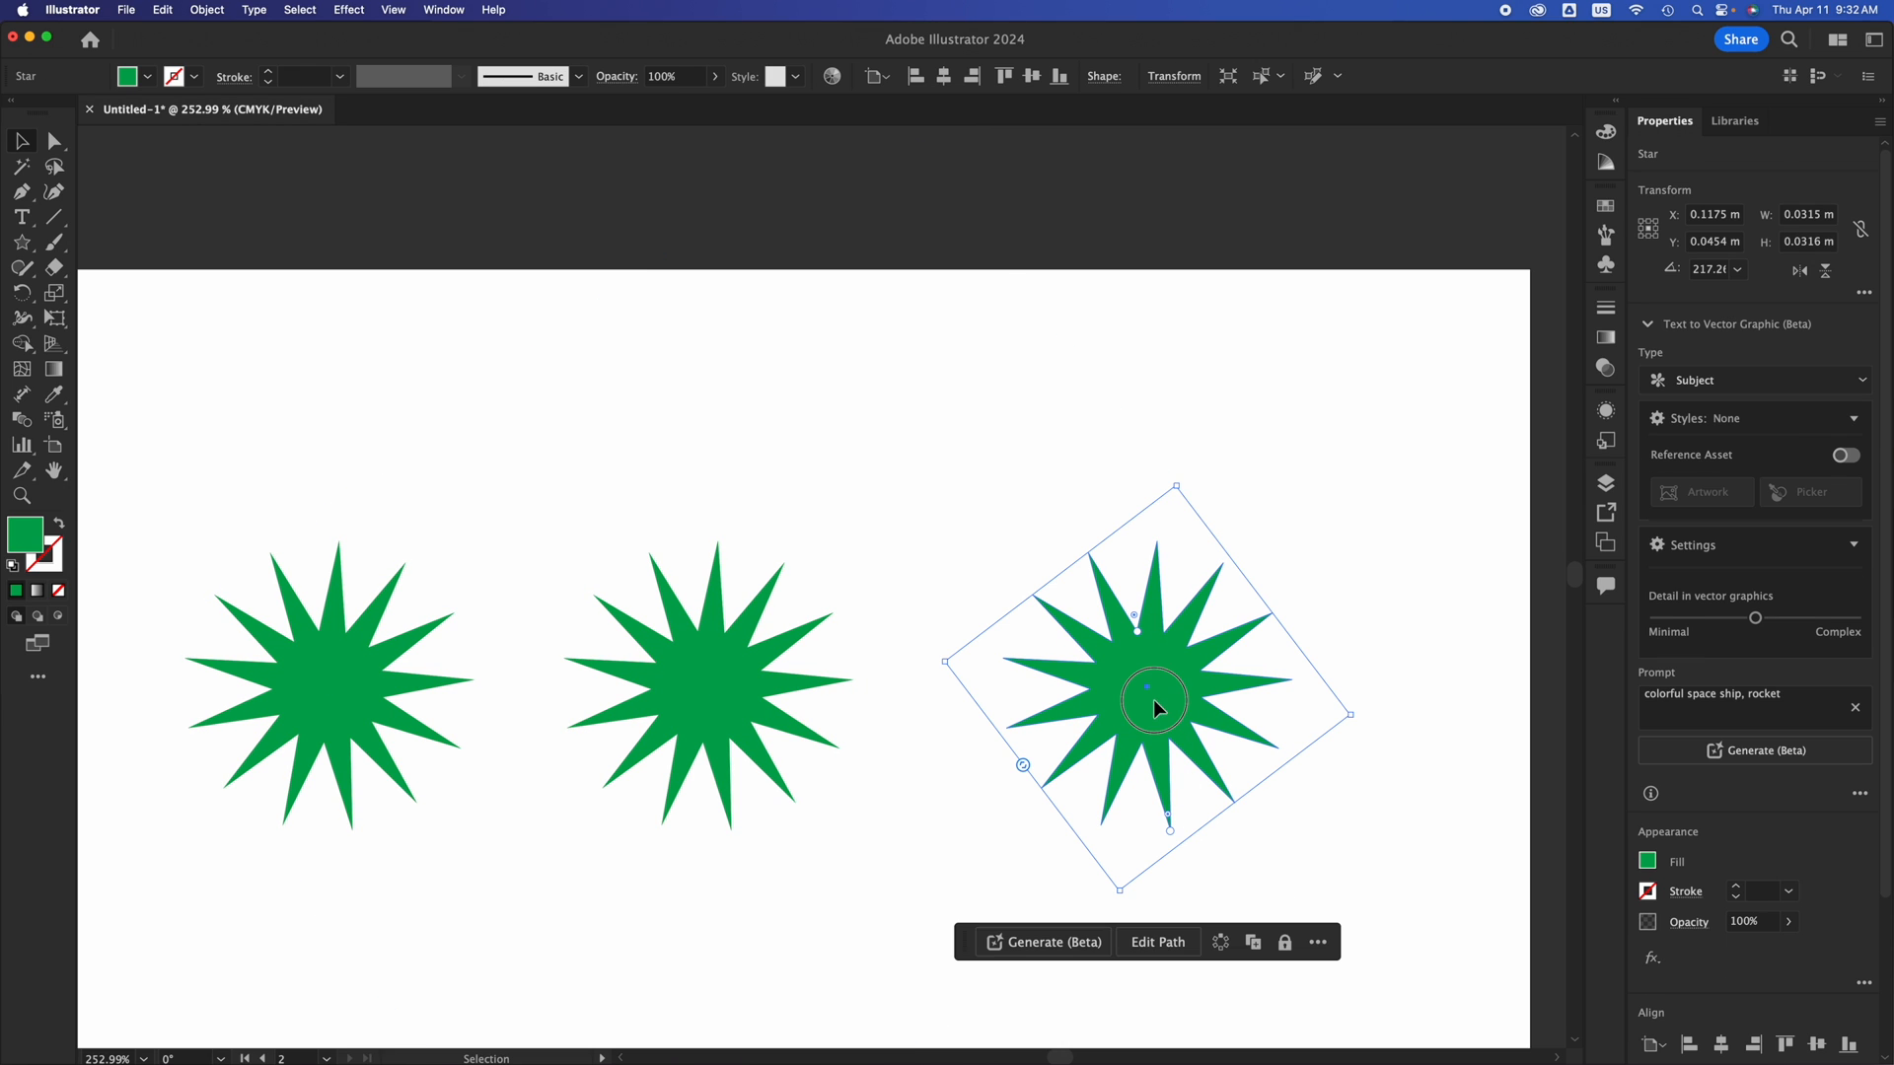
pyautogui.moveTo(1152, 701); pyautogui.dragTo(1168, 457)
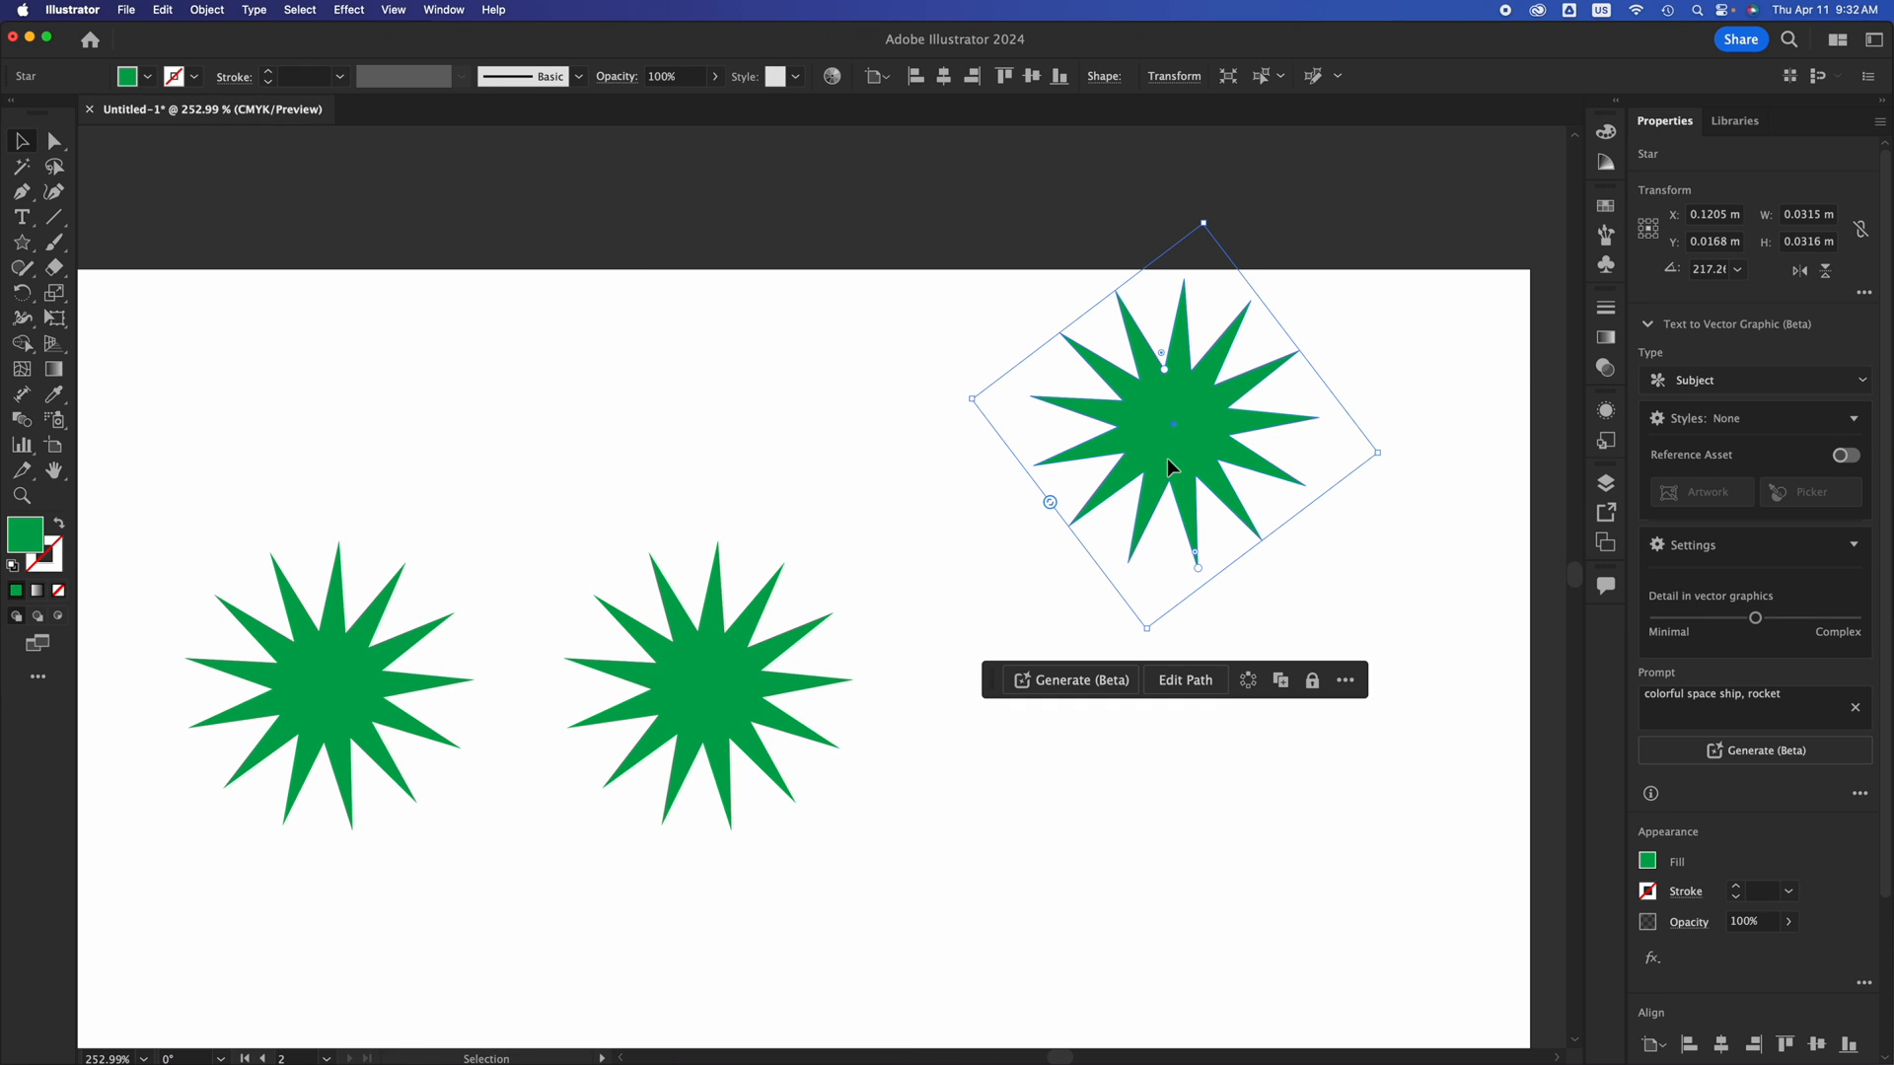
# Examine the colorful cat illustration on the neighboring artboard, looking closely at the shapes of its face.
pyautogui.scroll(-5, 1167, 458)
pyautogui.hscroll(5, 1168, 458)
pyautogui.scroll(-2, 1168, 457)
pyautogui.press('super+0')
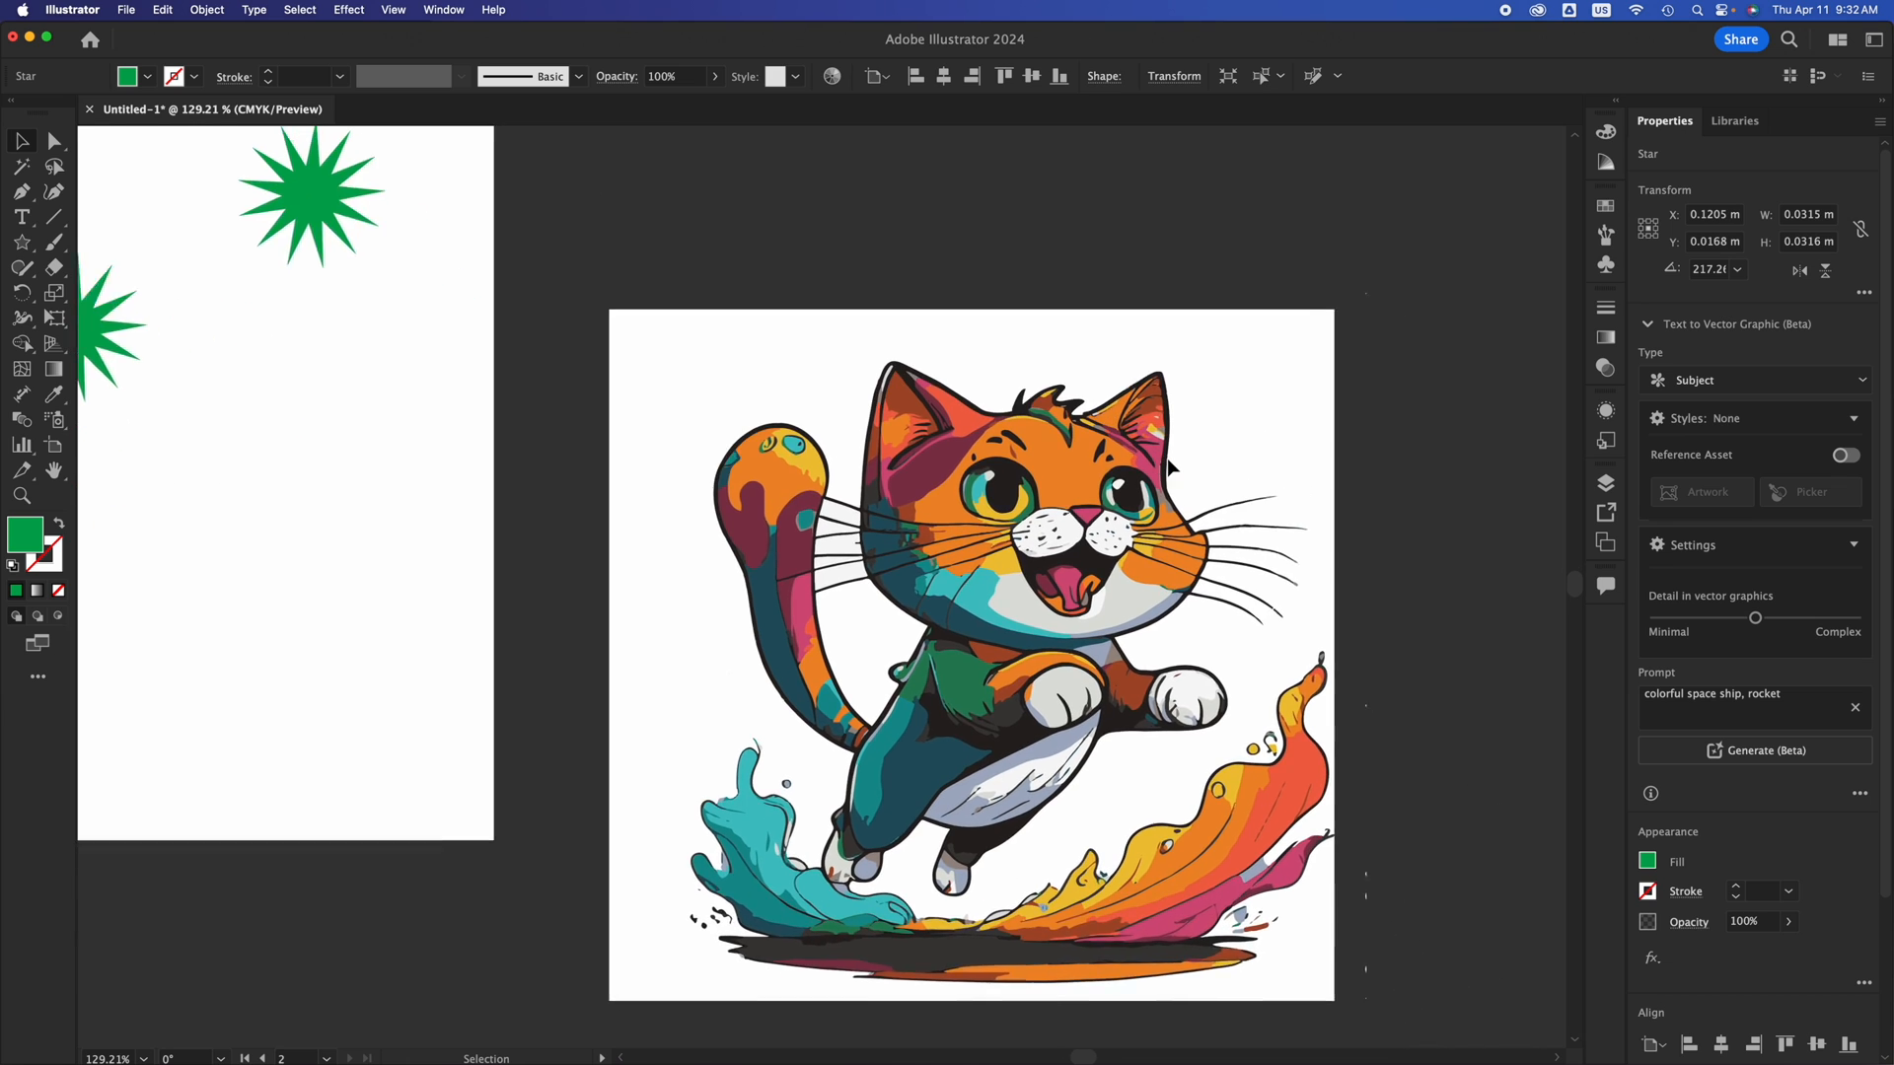
pyautogui.click(1004, 700)
pyautogui.press('super+equal')
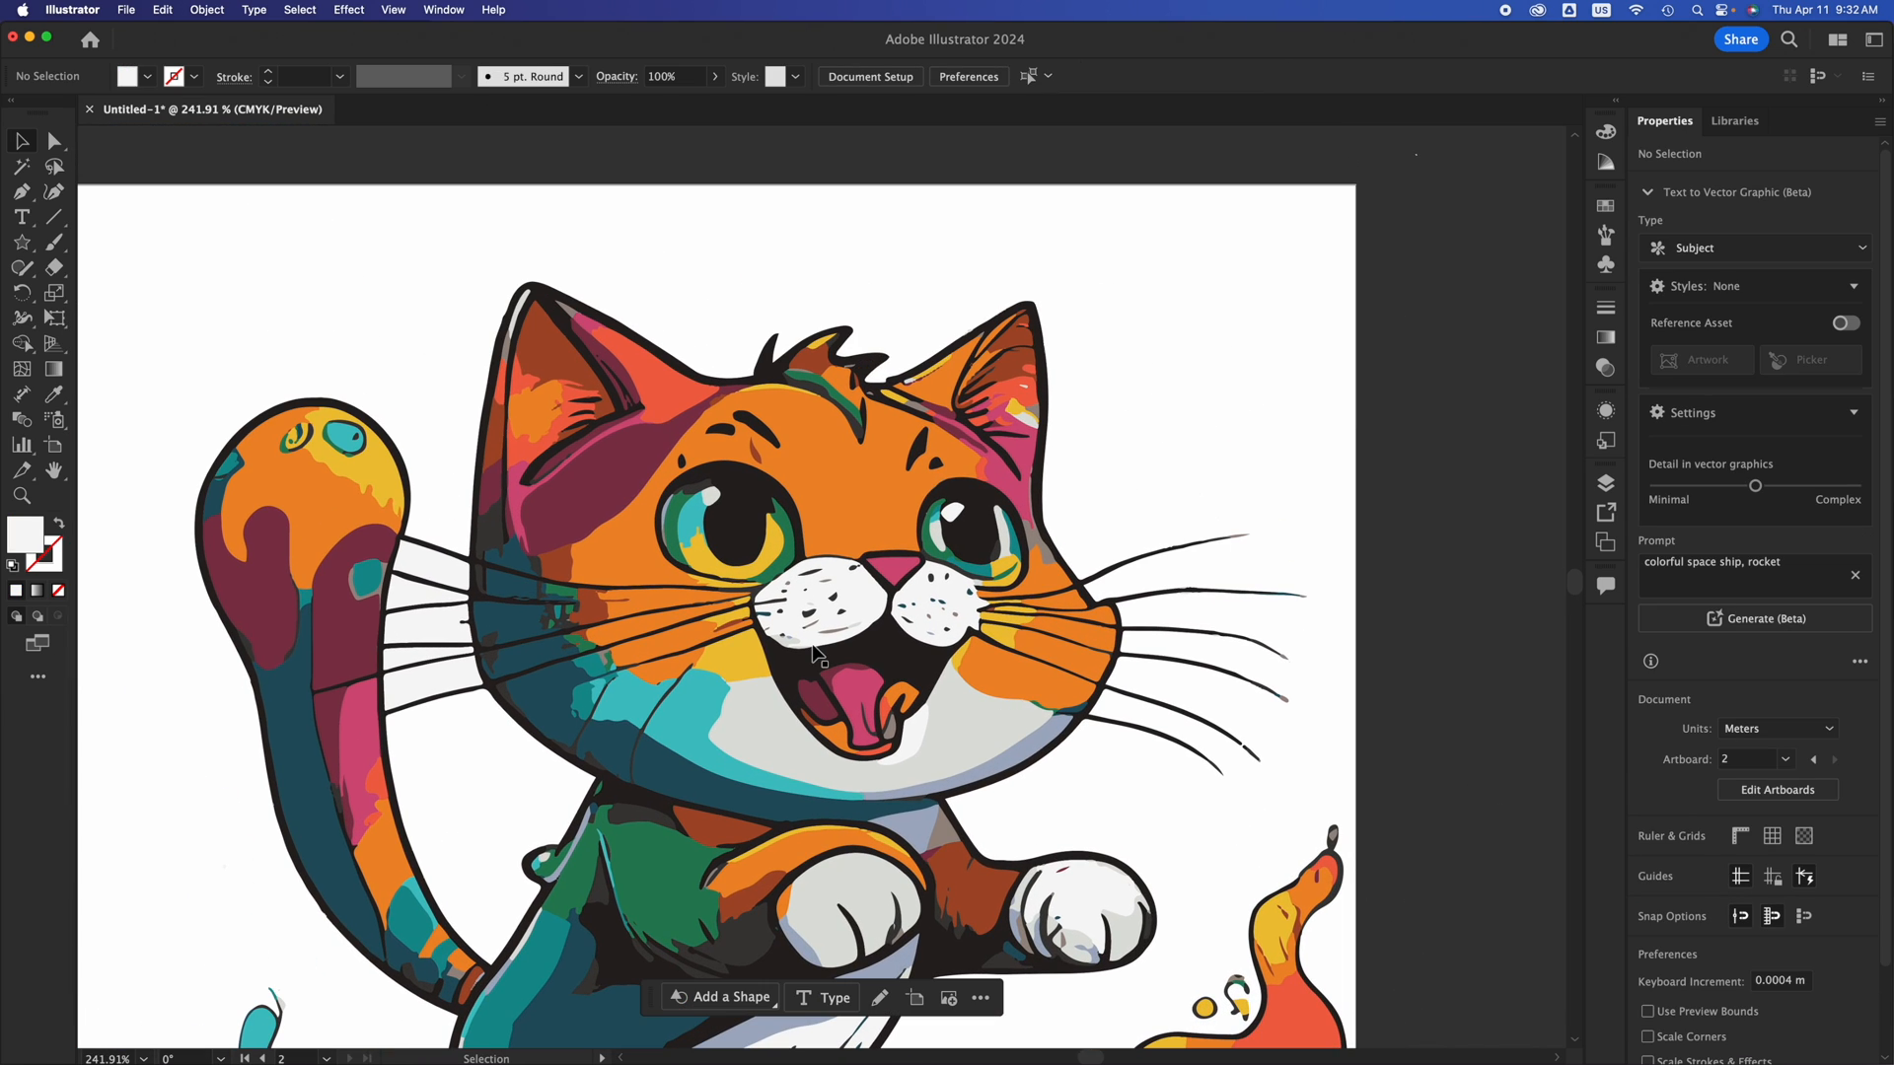
pyautogui.scroll(3, 815, 649)
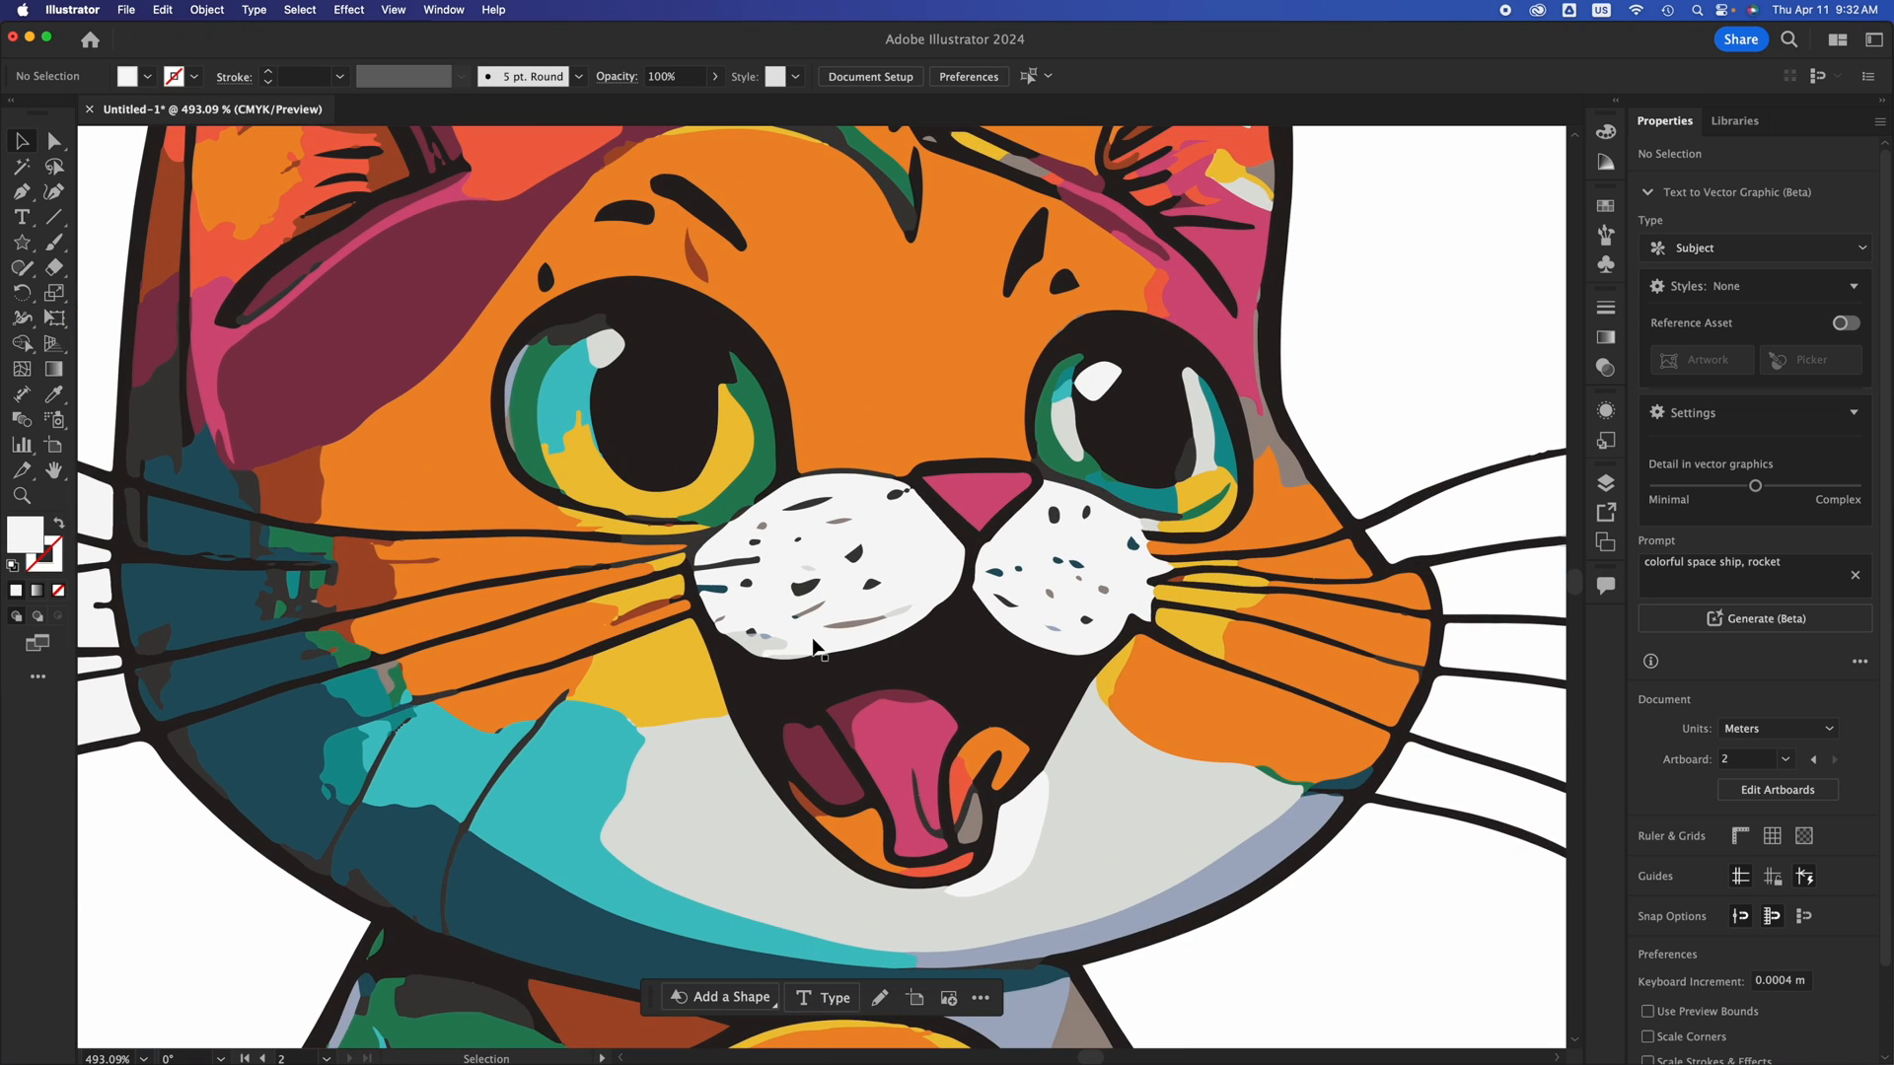
pyautogui.scroll(1, 815, 649)
pyautogui.scroll(-5, 815, 646)
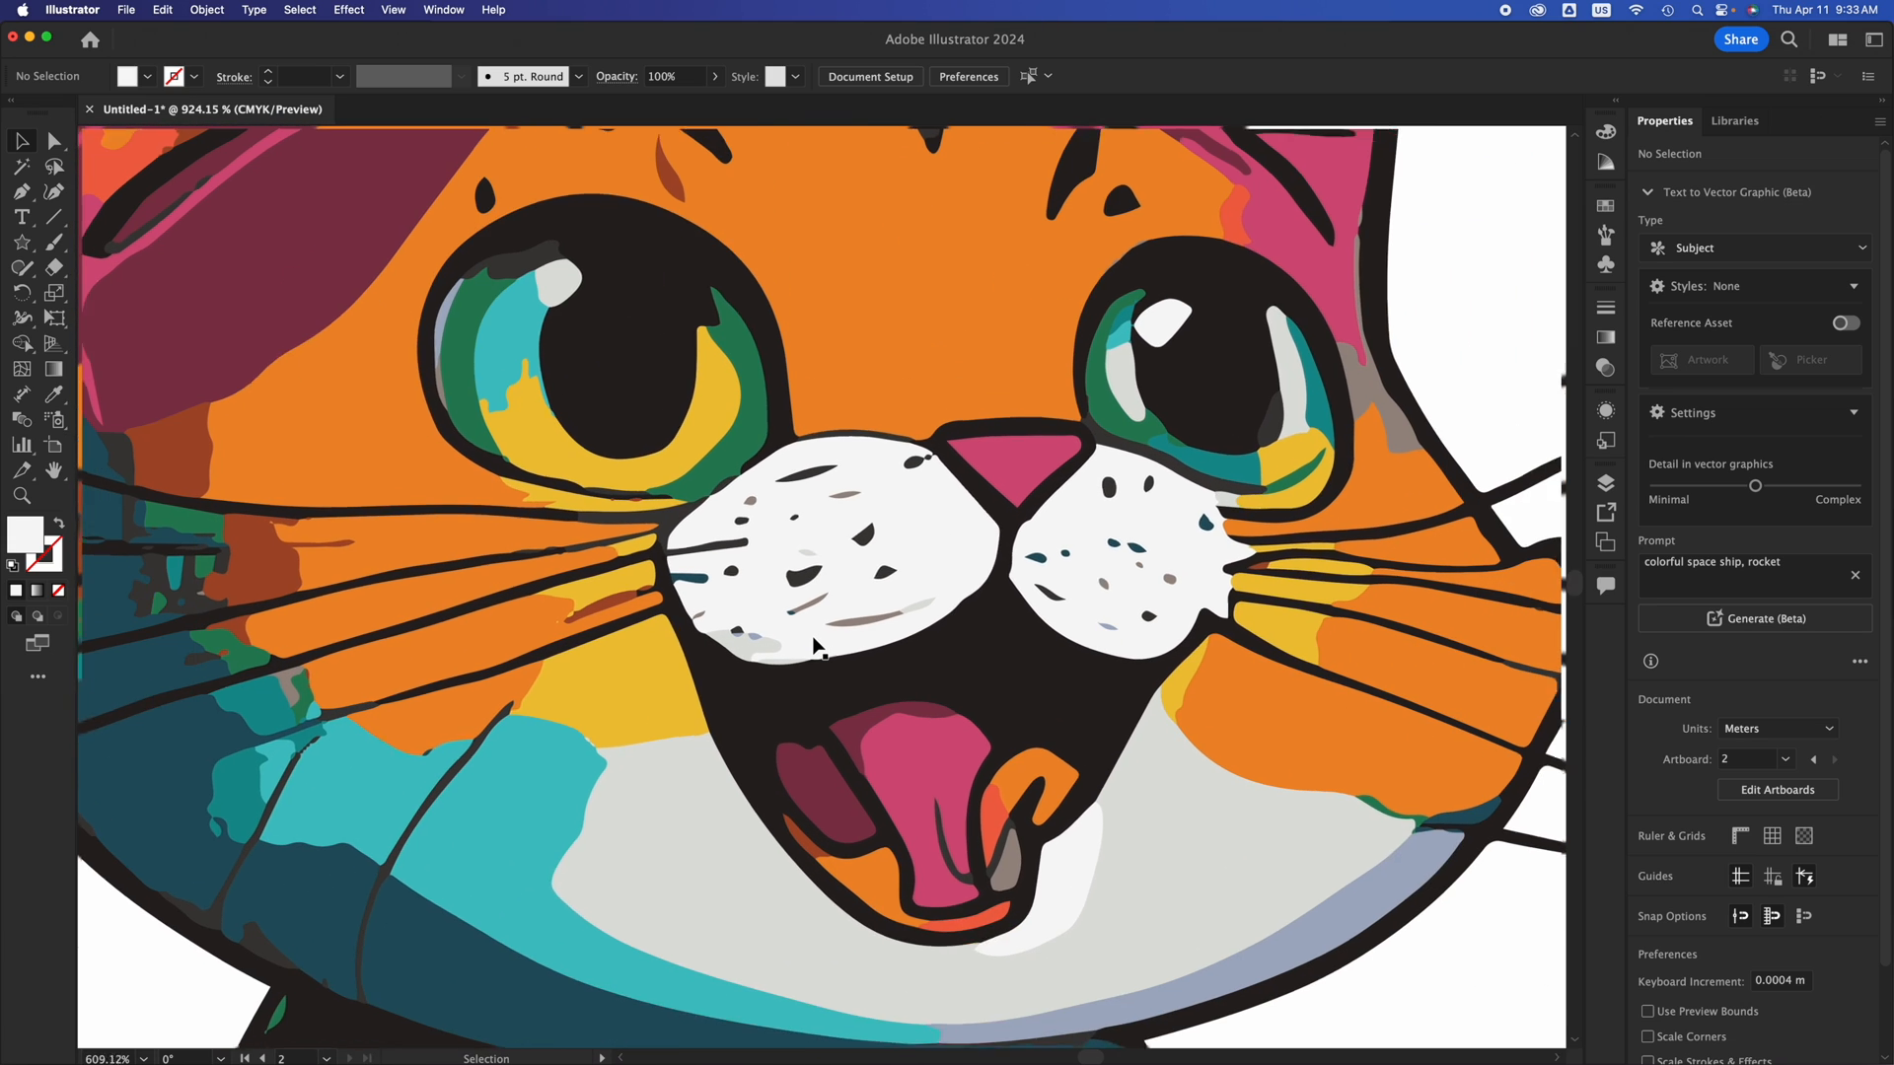
pyautogui.scroll(3, 814, 646)
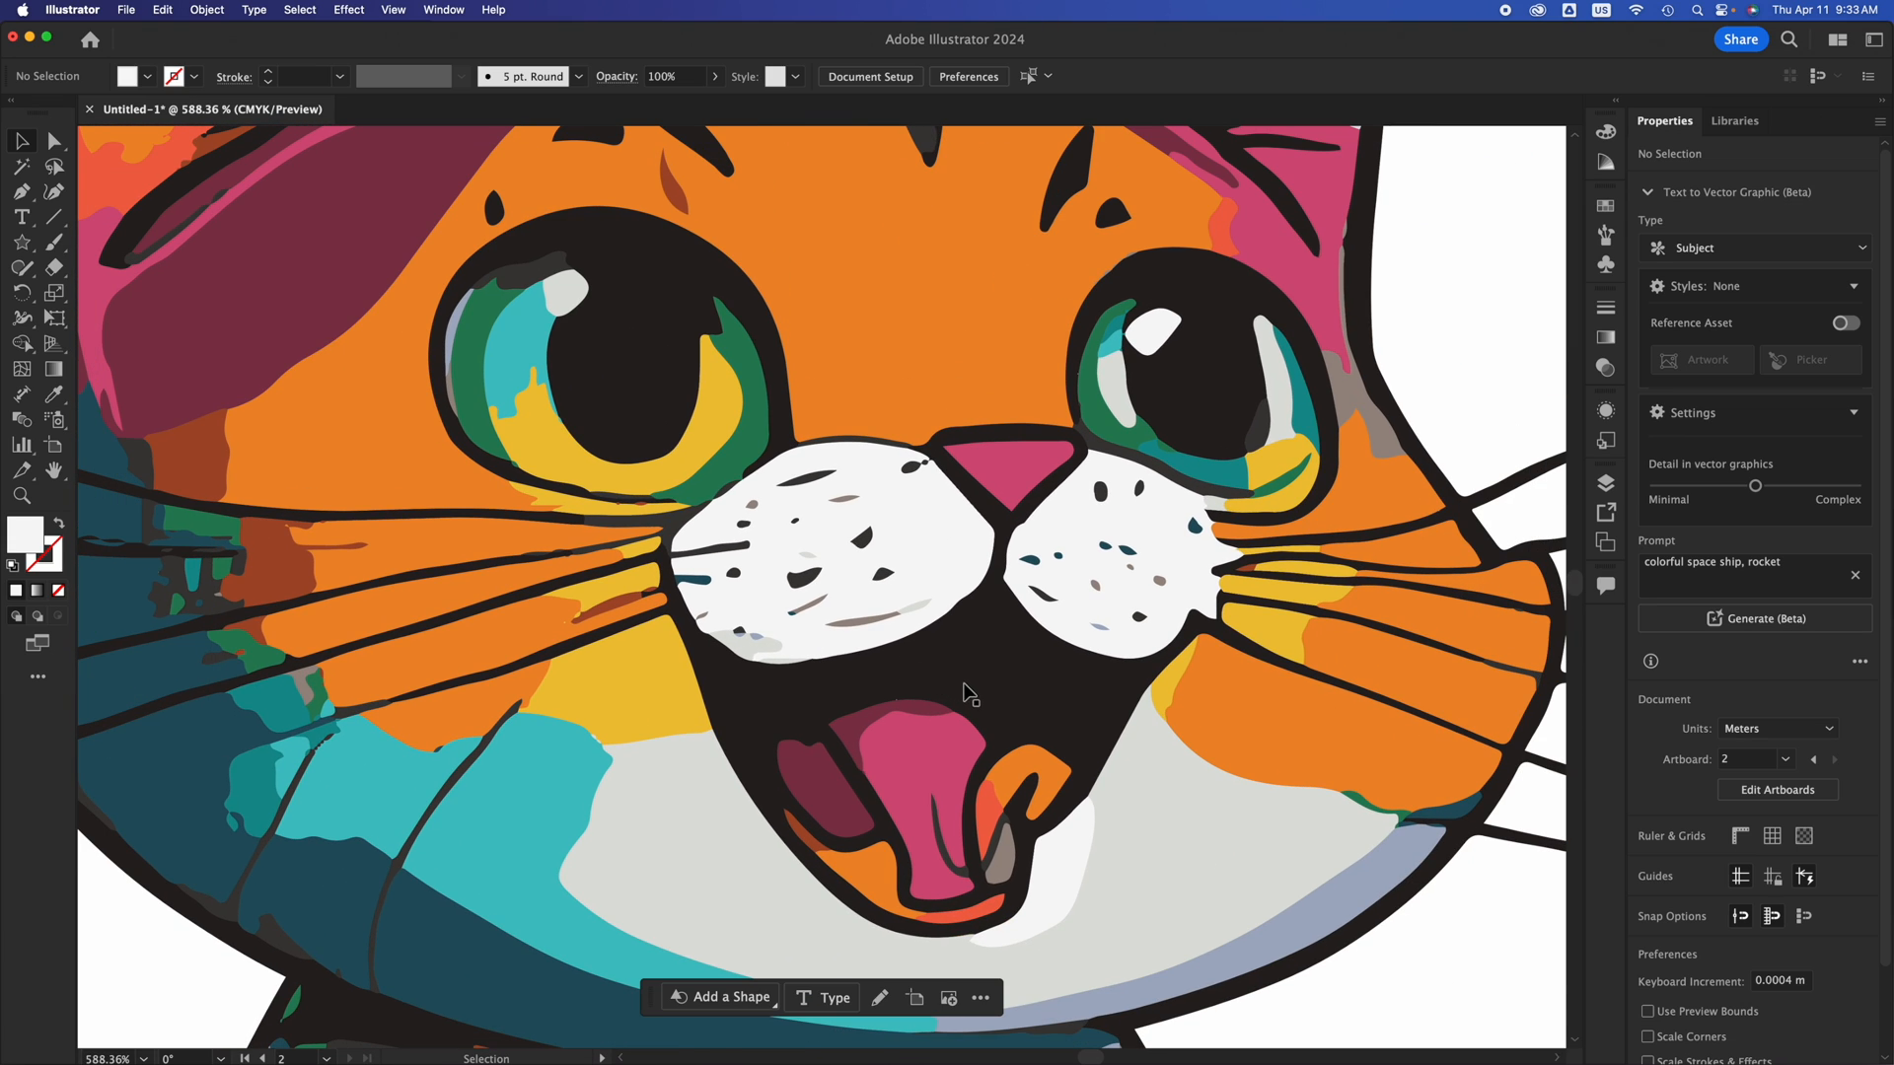
# Select all the shapes of the cat illustration and group them.
pyautogui.scroll(-4, 1211, 365)
pyautogui.scroll(3, 1210, 365)
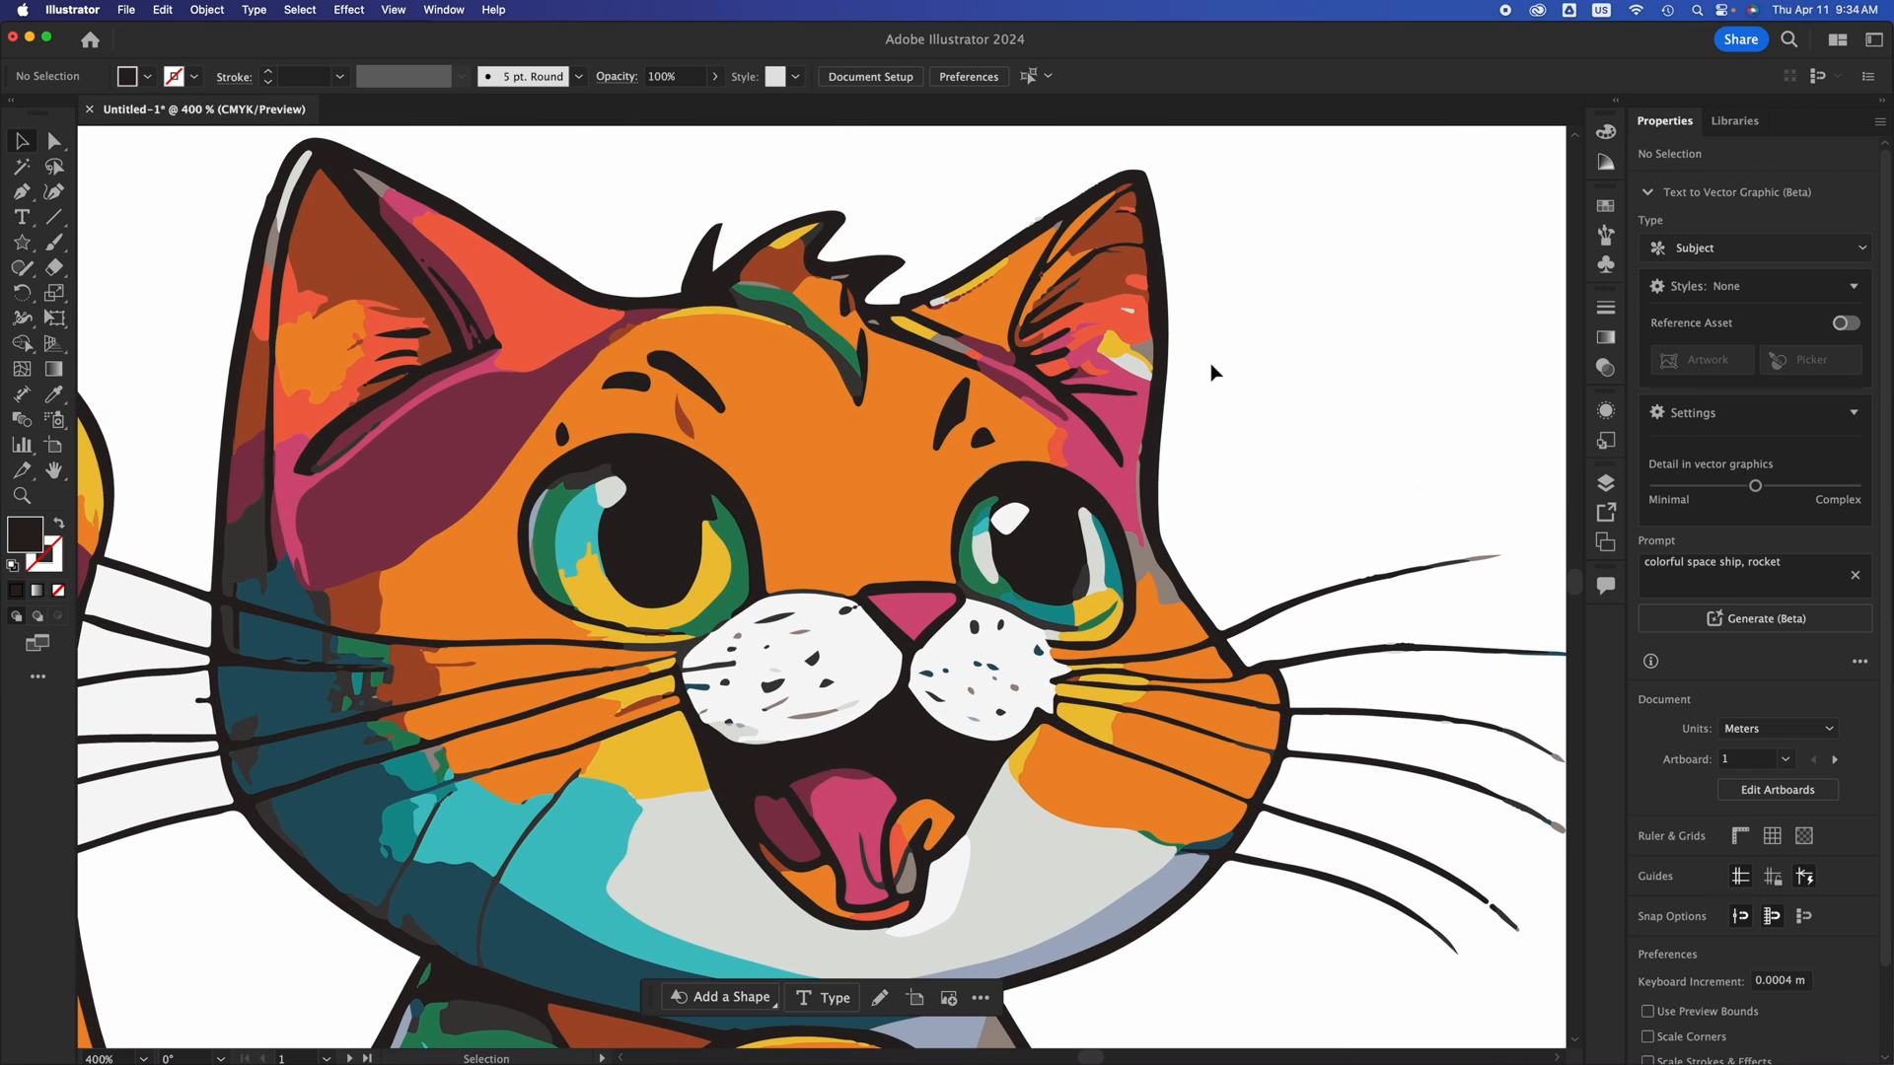
pyautogui.scroll(-3, 1210, 363)
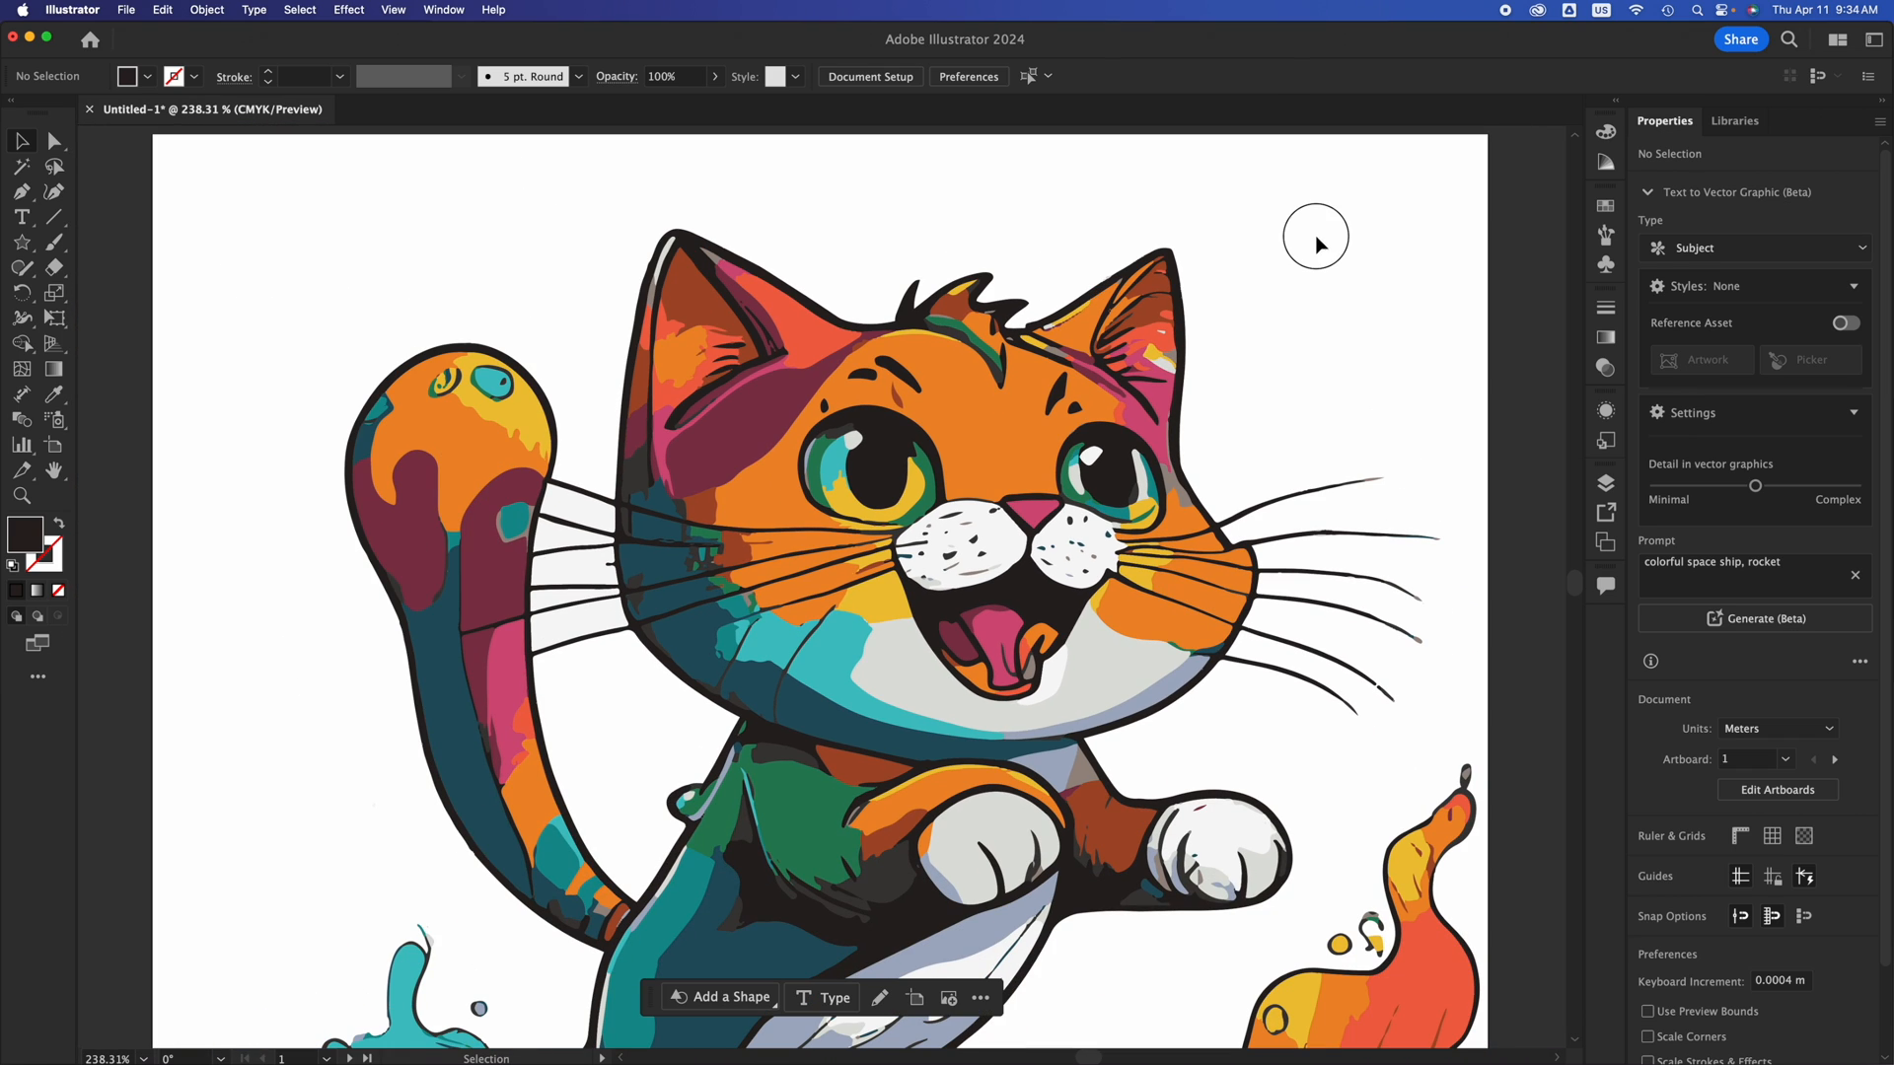
pyautogui.moveTo(1315, 241); pyautogui.dragTo(329, 927)
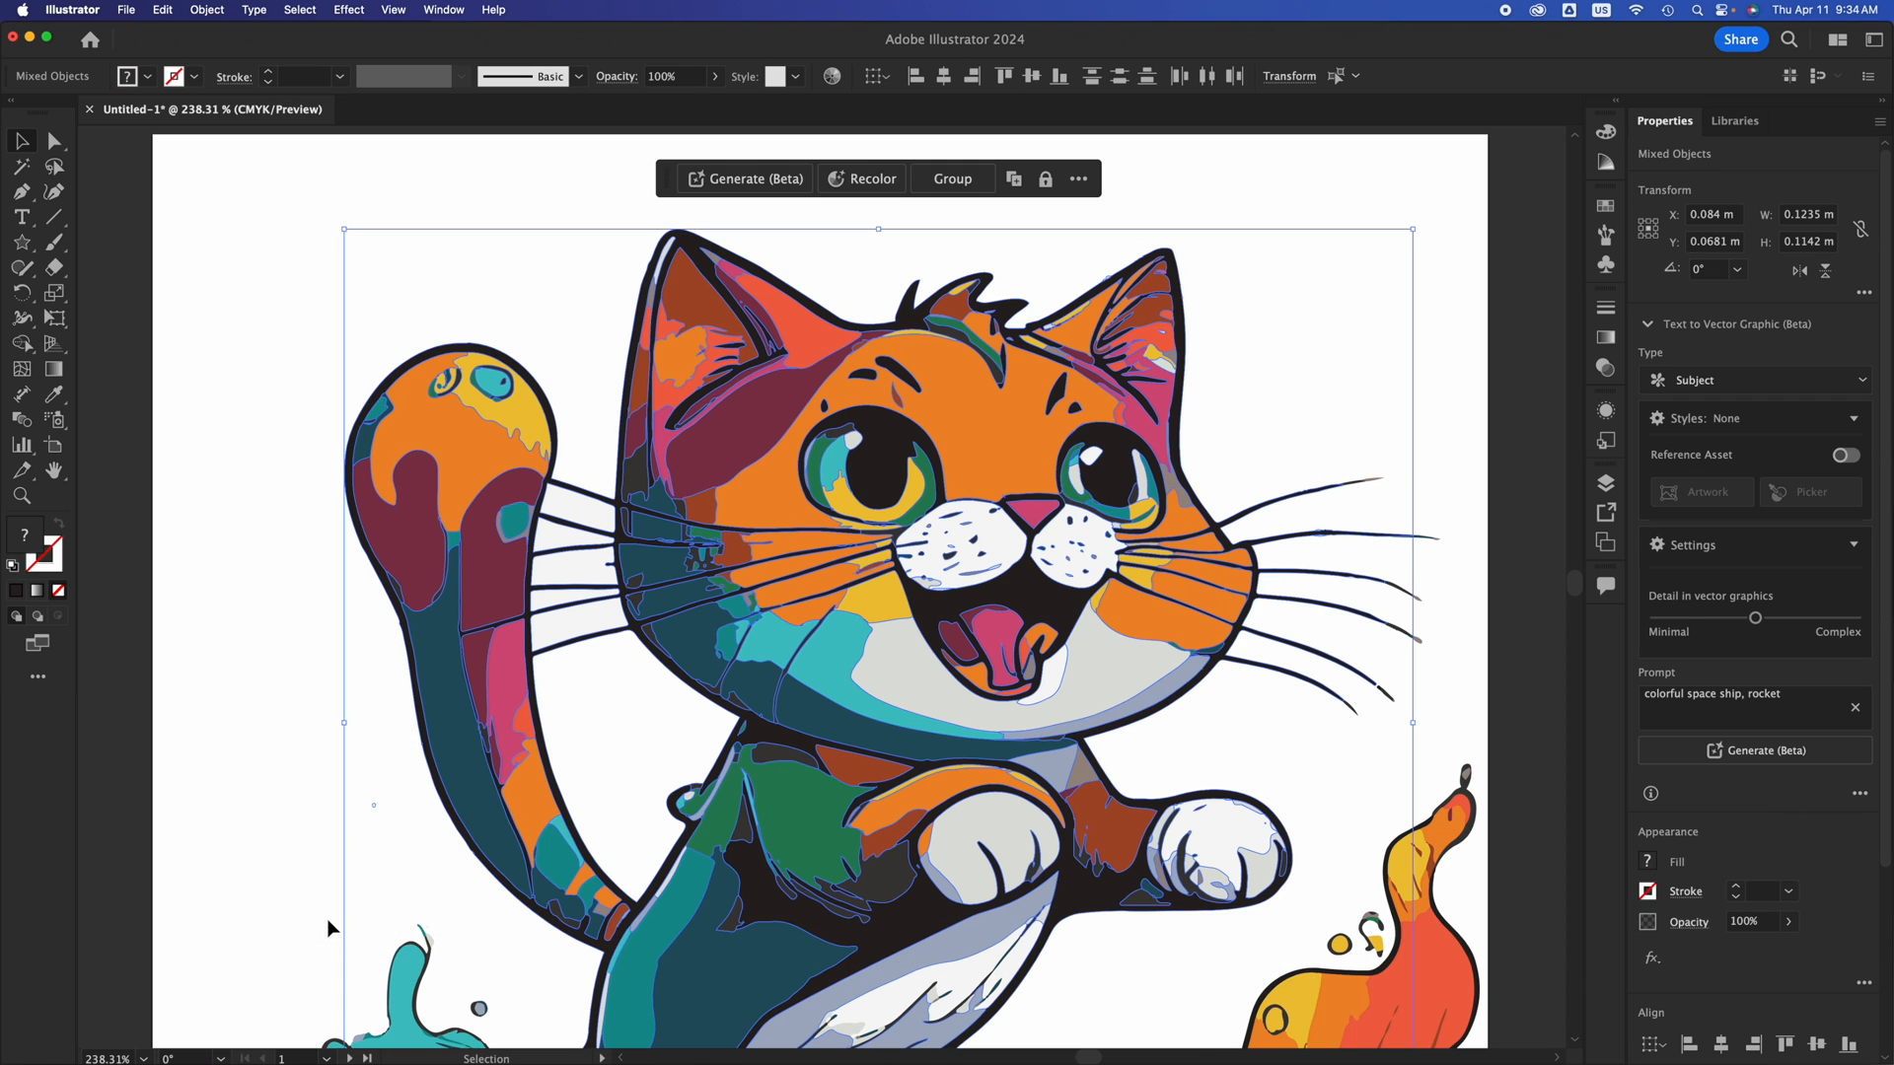
pyautogui.press('super+g')
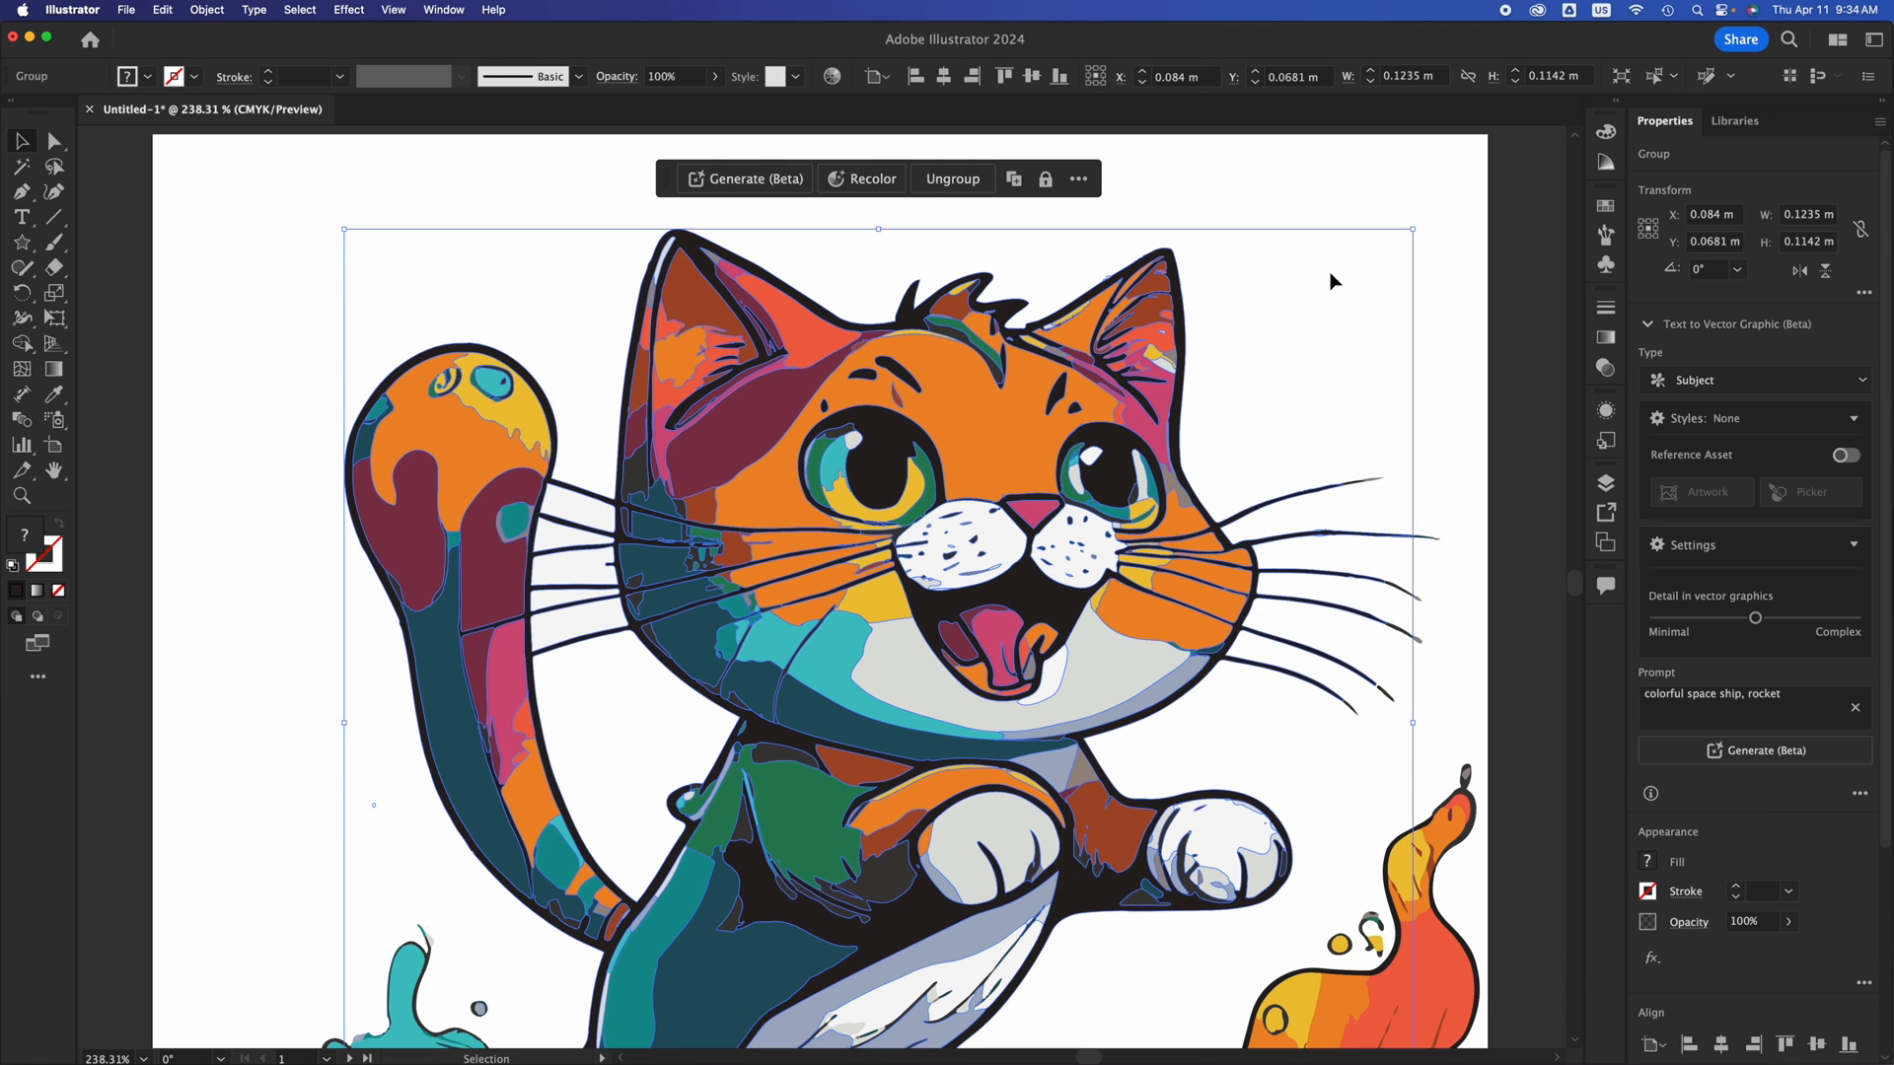
# Try moving the grouped cat slightly upward and undo the move.
pyautogui.click(1331, 281)
pyautogui.moveTo(1136, 373); pyautogui.dragTo(1082, 338)
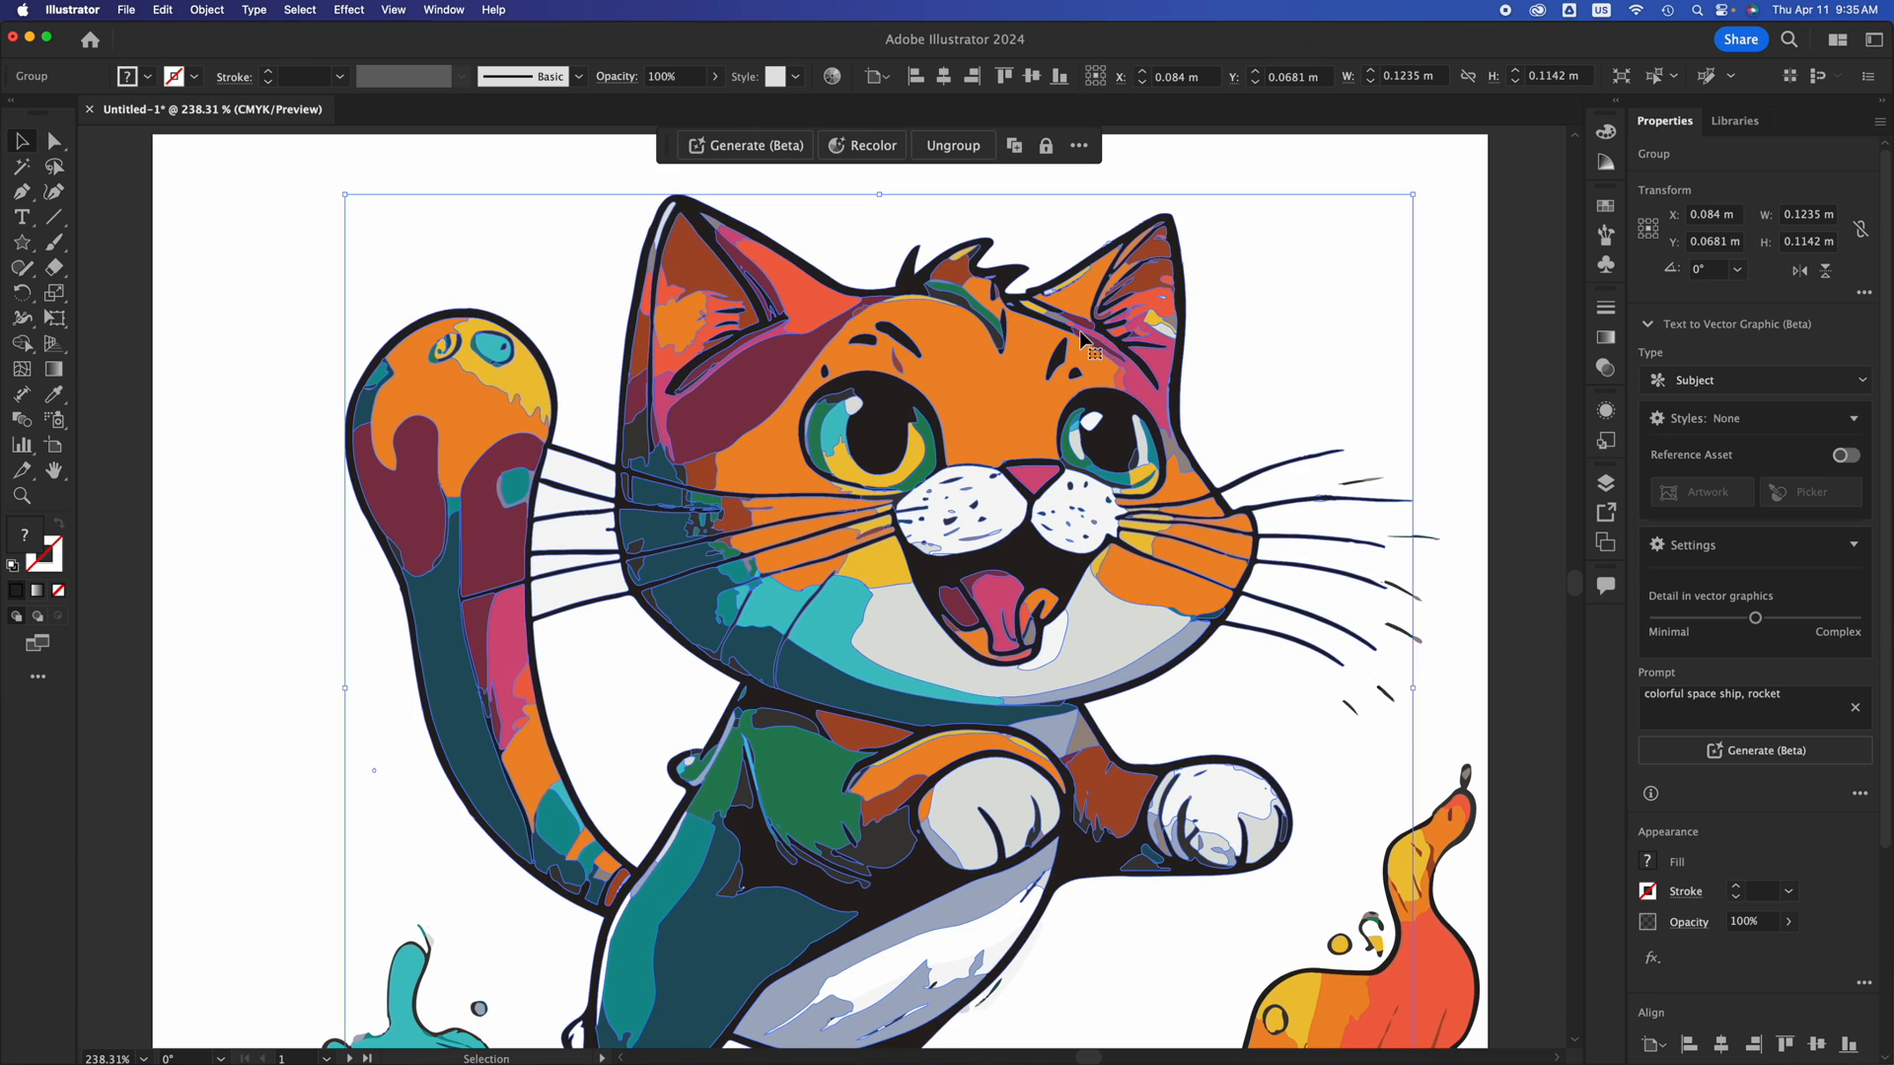
pyautogui.press('super+z')
# Break the cat group back into separate shapes, reselect them all to check, and clear the selection.
pyautogui.click(1320, 172)
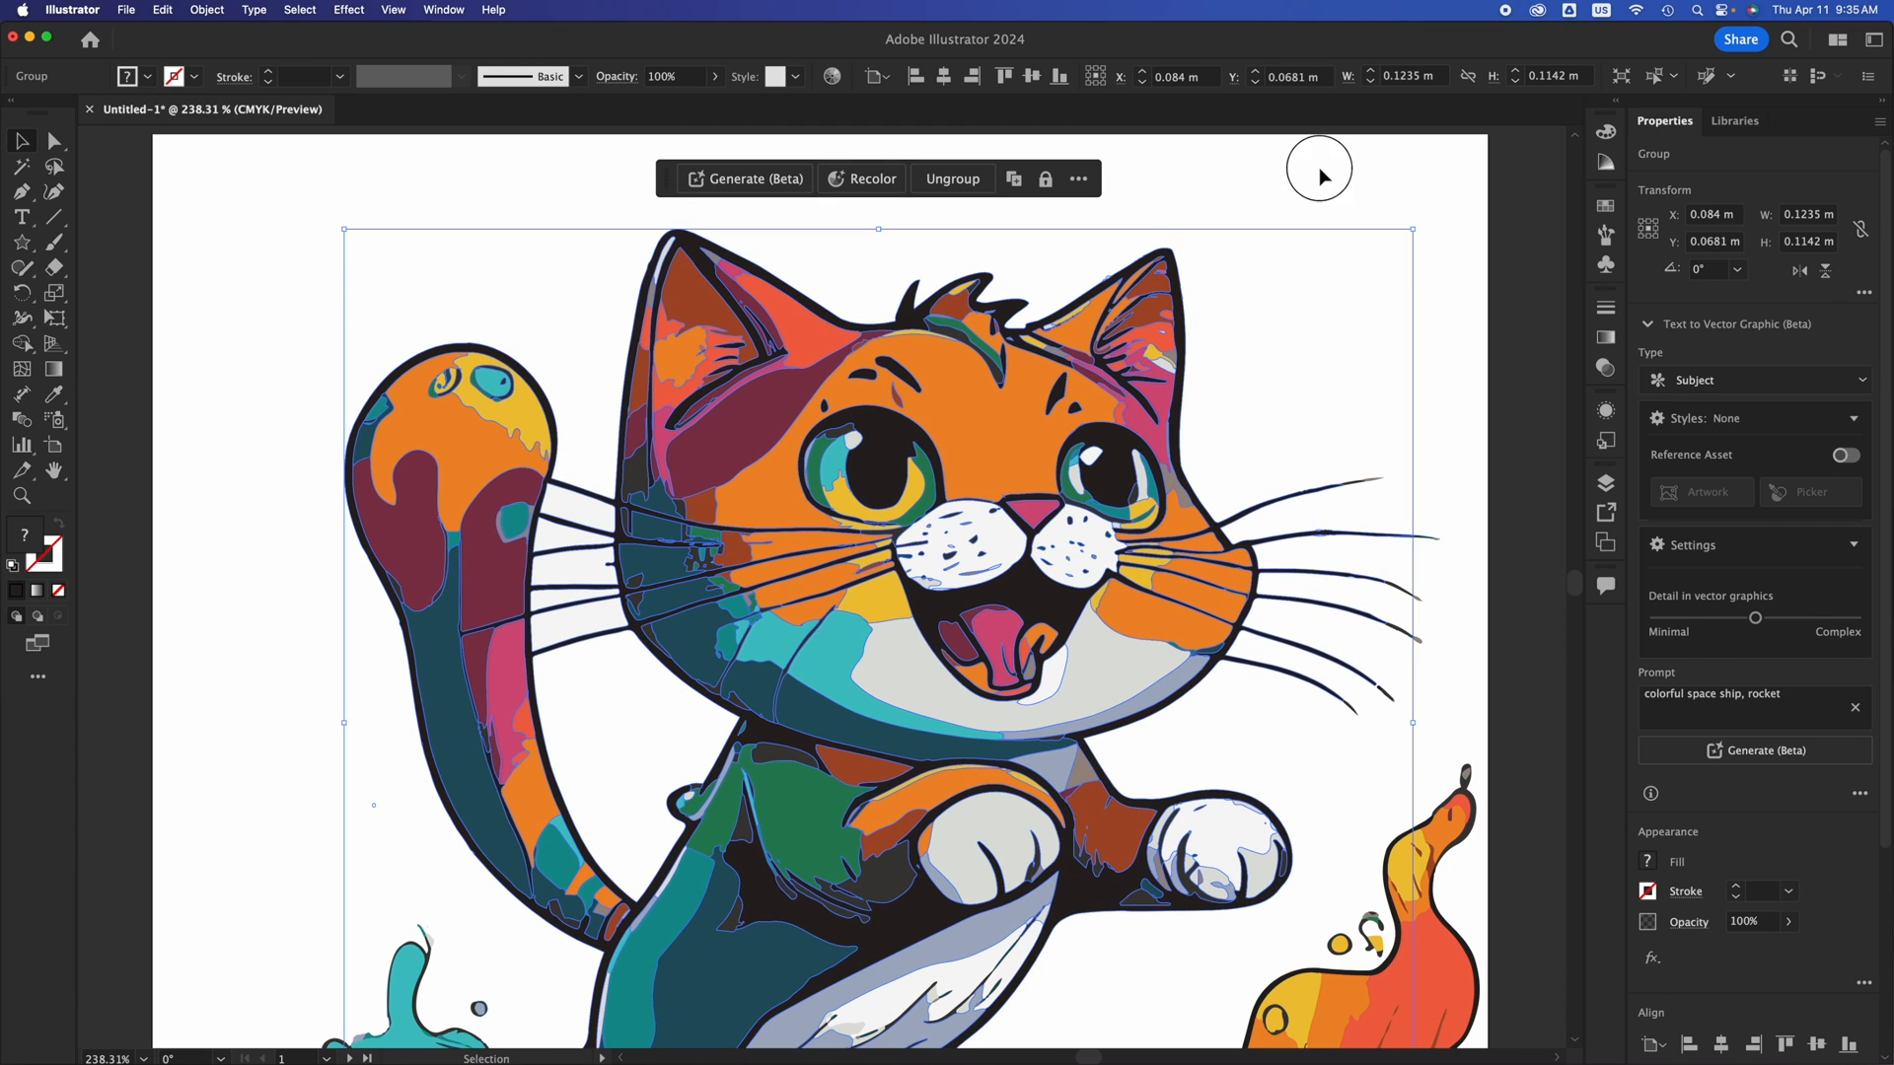
pyautogui.moveTo(1319, 173); pyautogui.dragTo(346, 938)
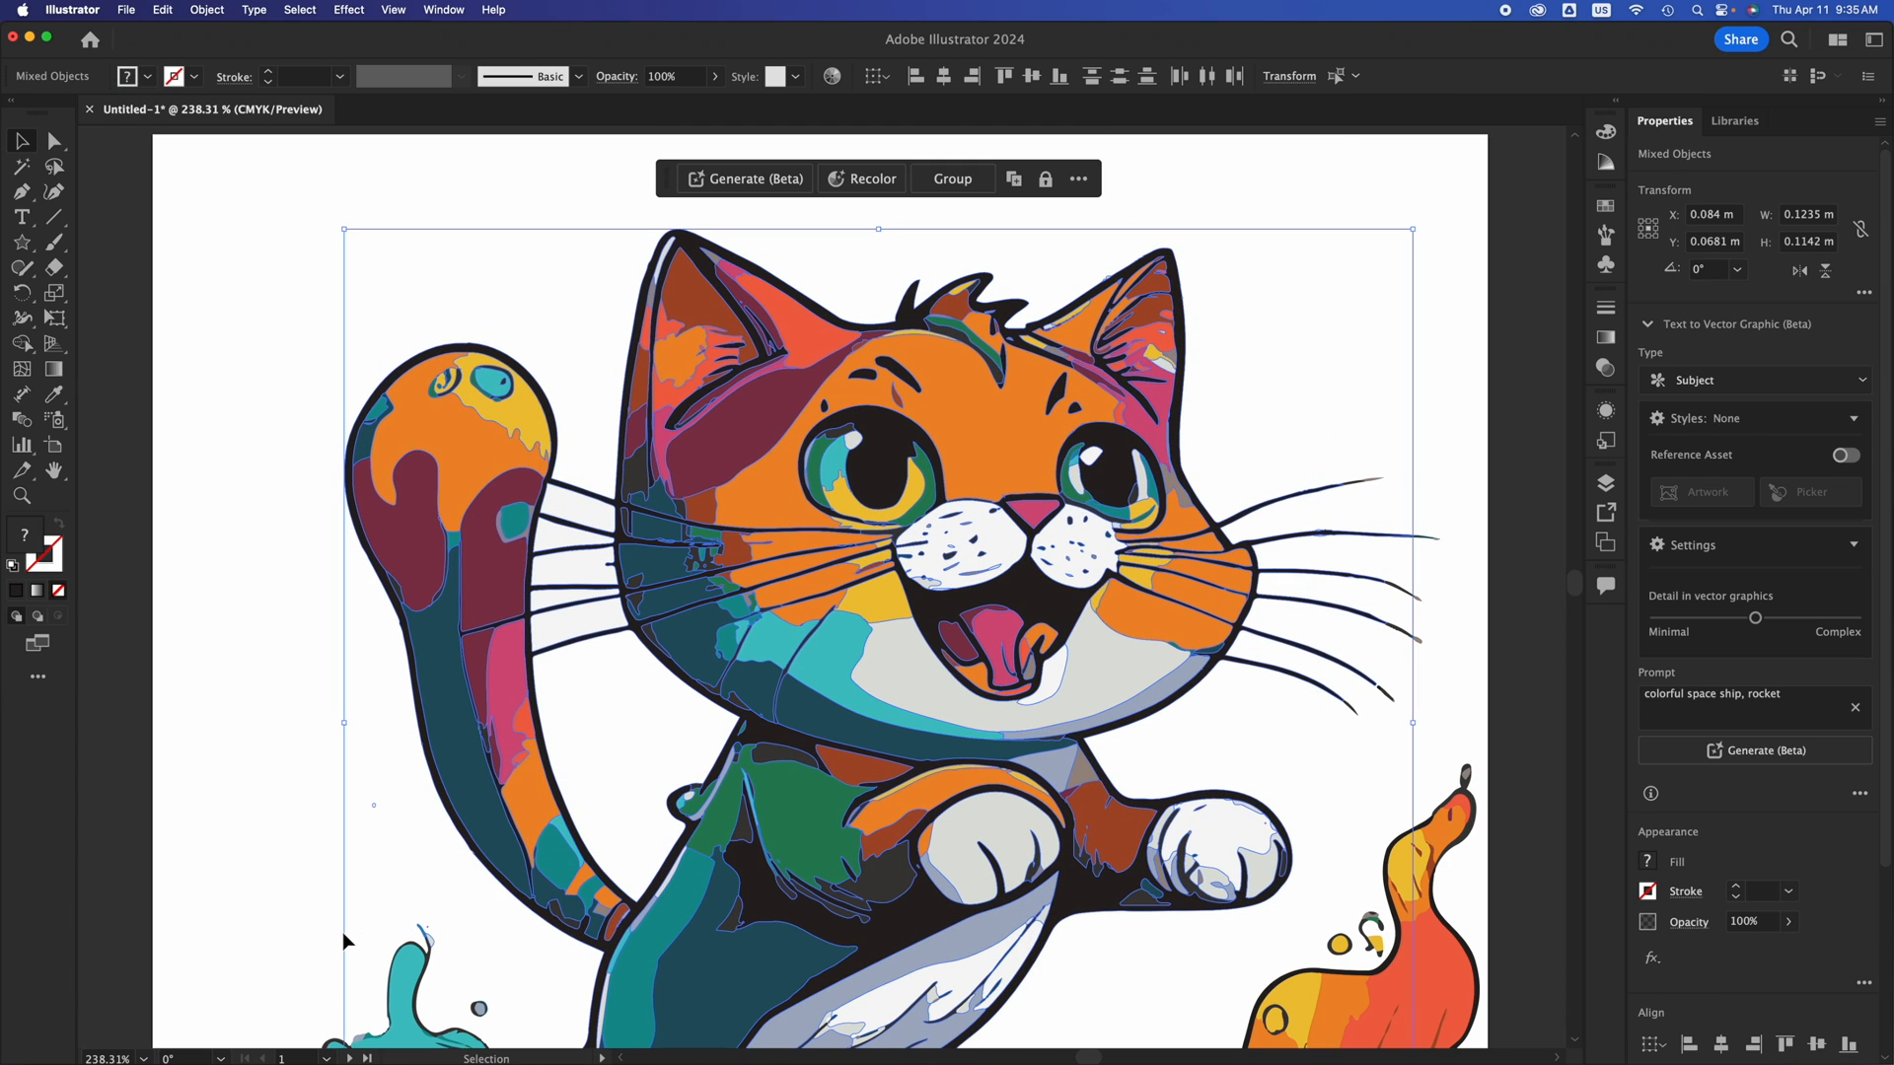
pyautogui.click(1237, 197)
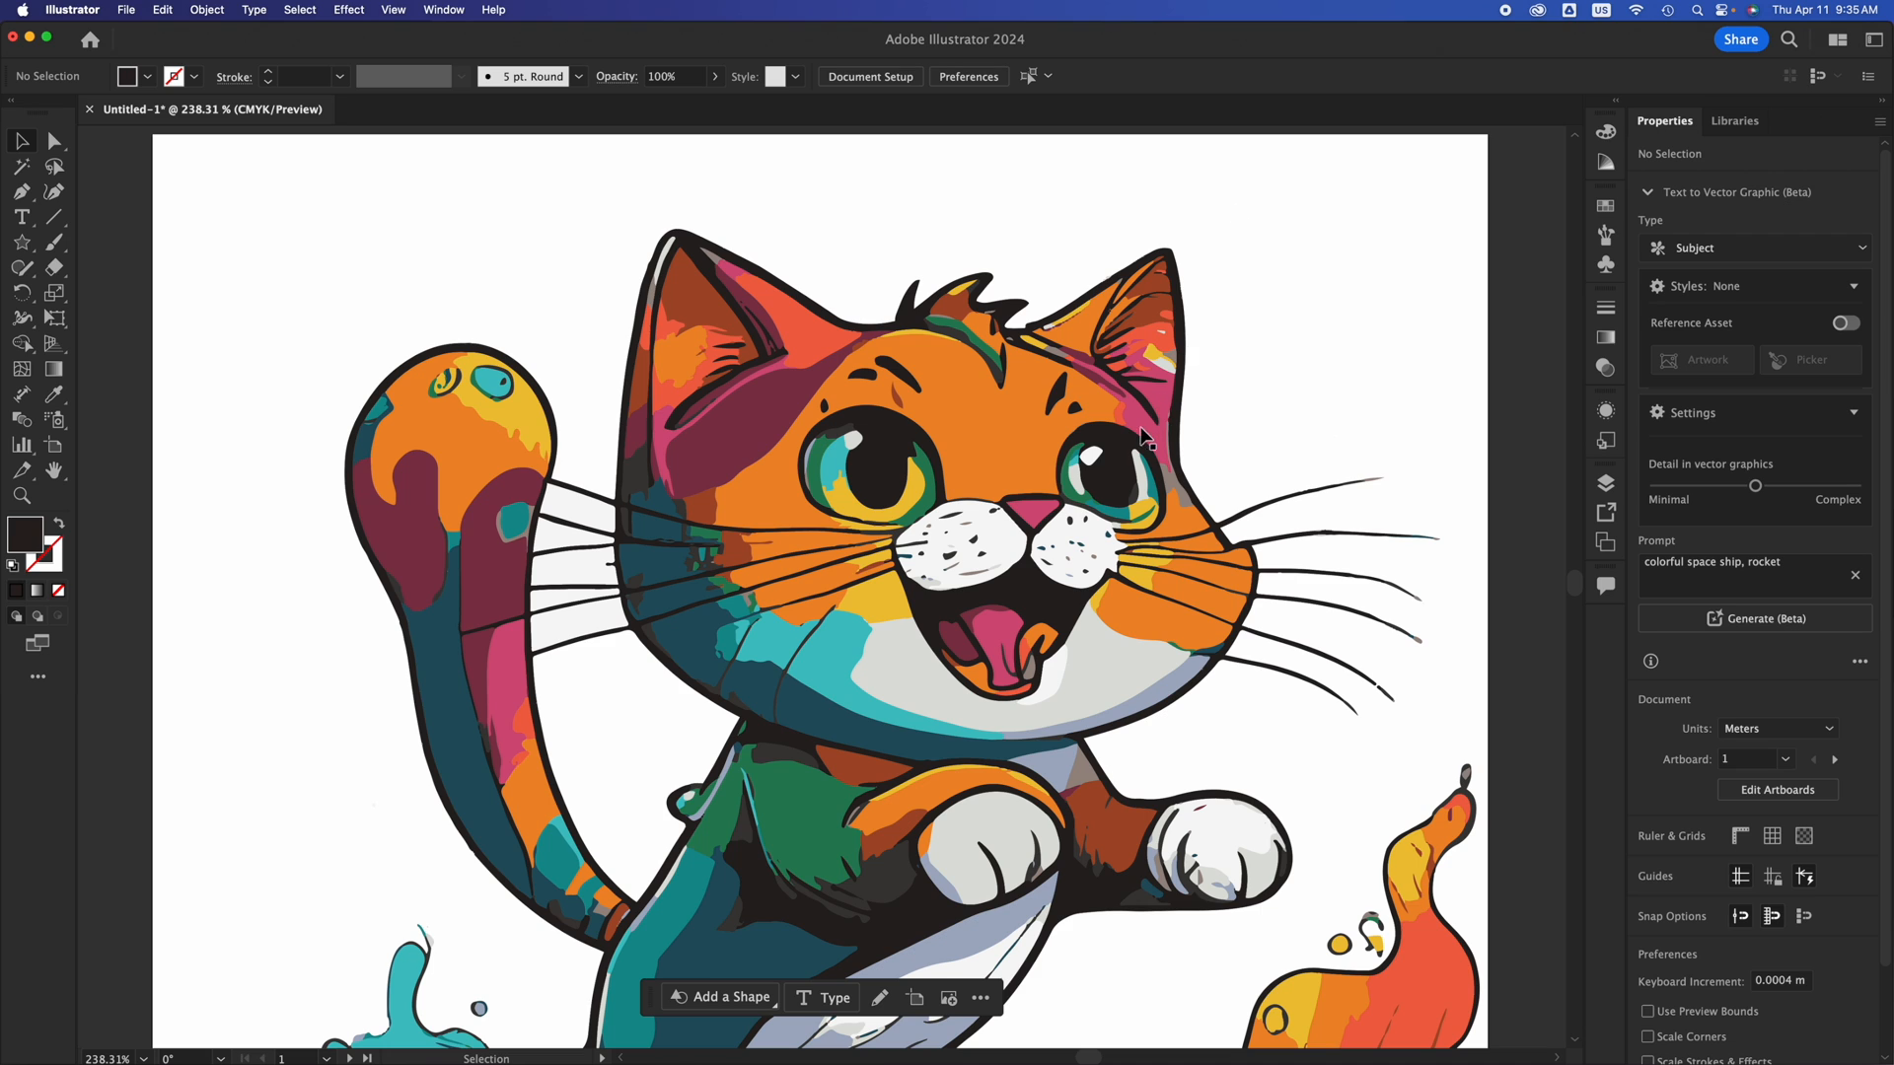
# Select the cat's pink nose, try moving it onto the forehead at about X 0.0986 m, Y 0.034 m, and undo the move.
pyautogui.click(1001, 449)
pyautogui.scroll(5, 1001, 449)
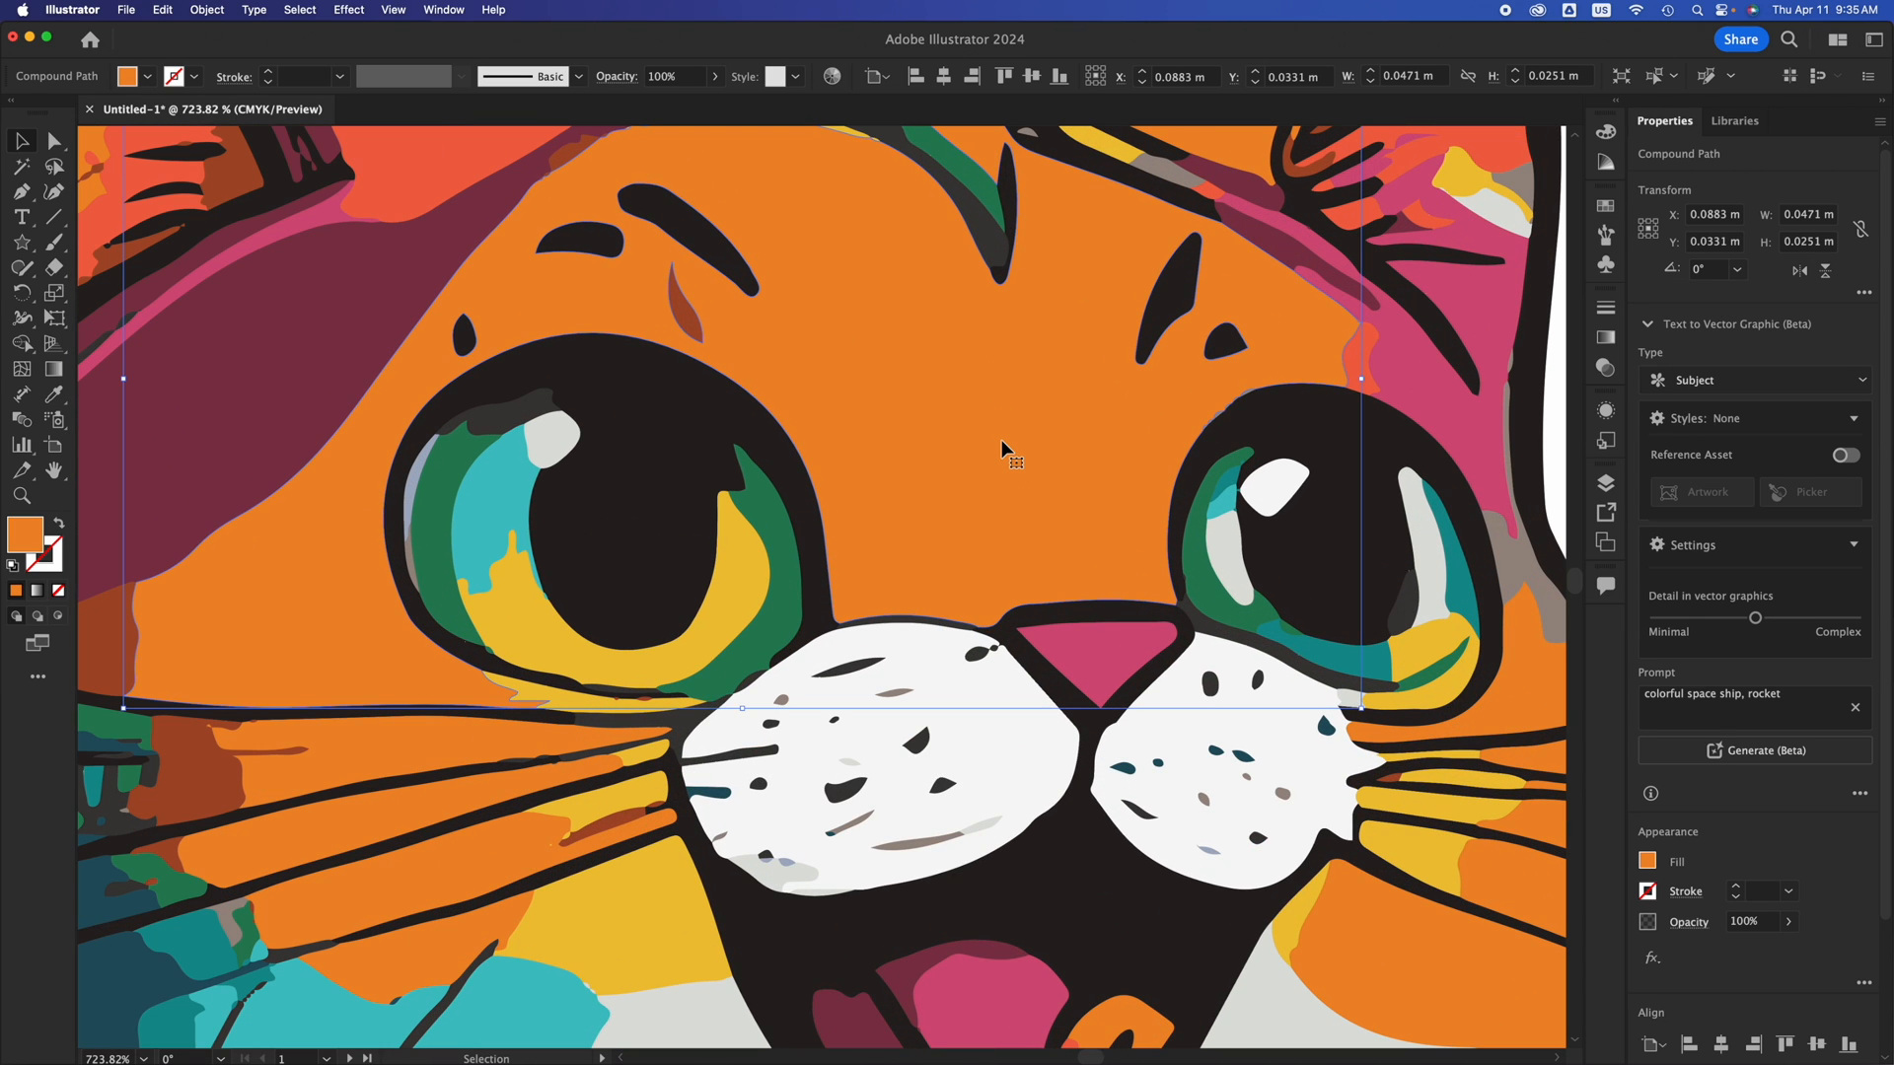
pyautogui.click(1098, 659)
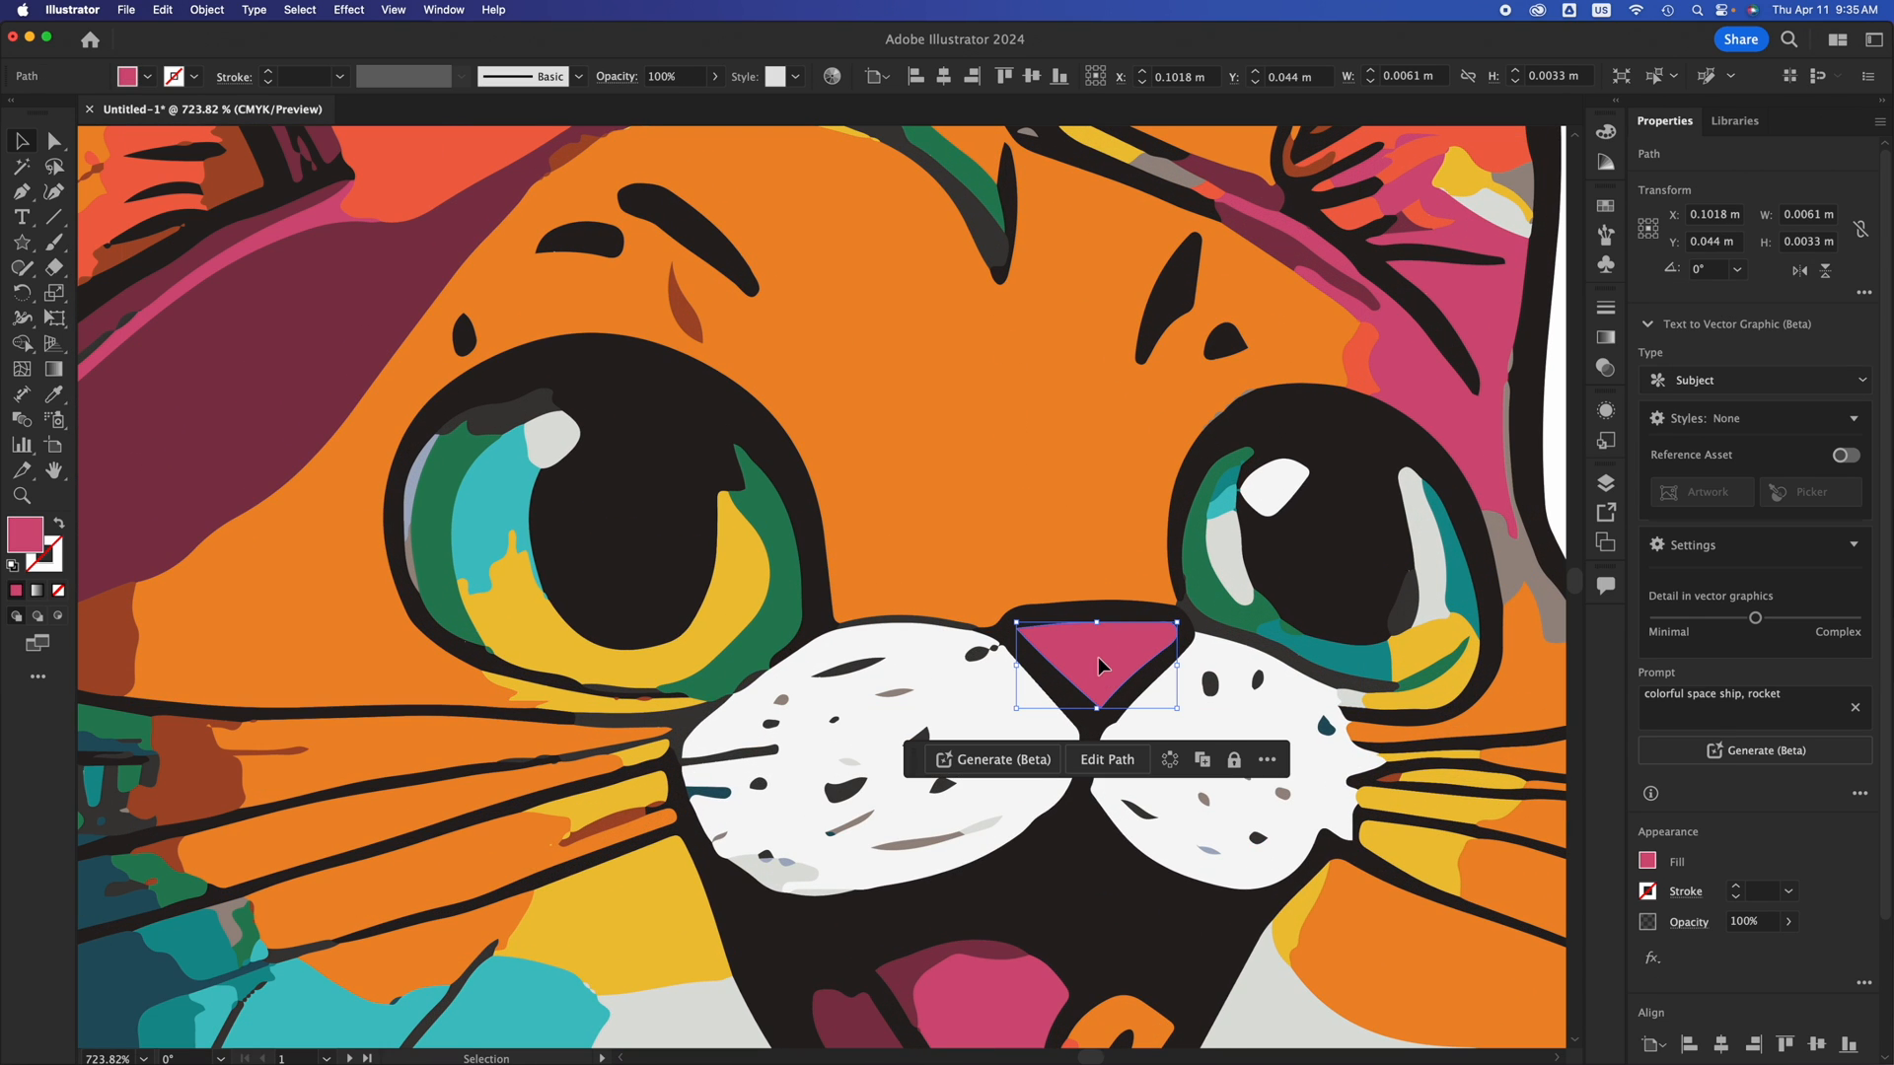
pyautogui.moveTo(1098, 657); pyautogui.dragTo(1012, 430)
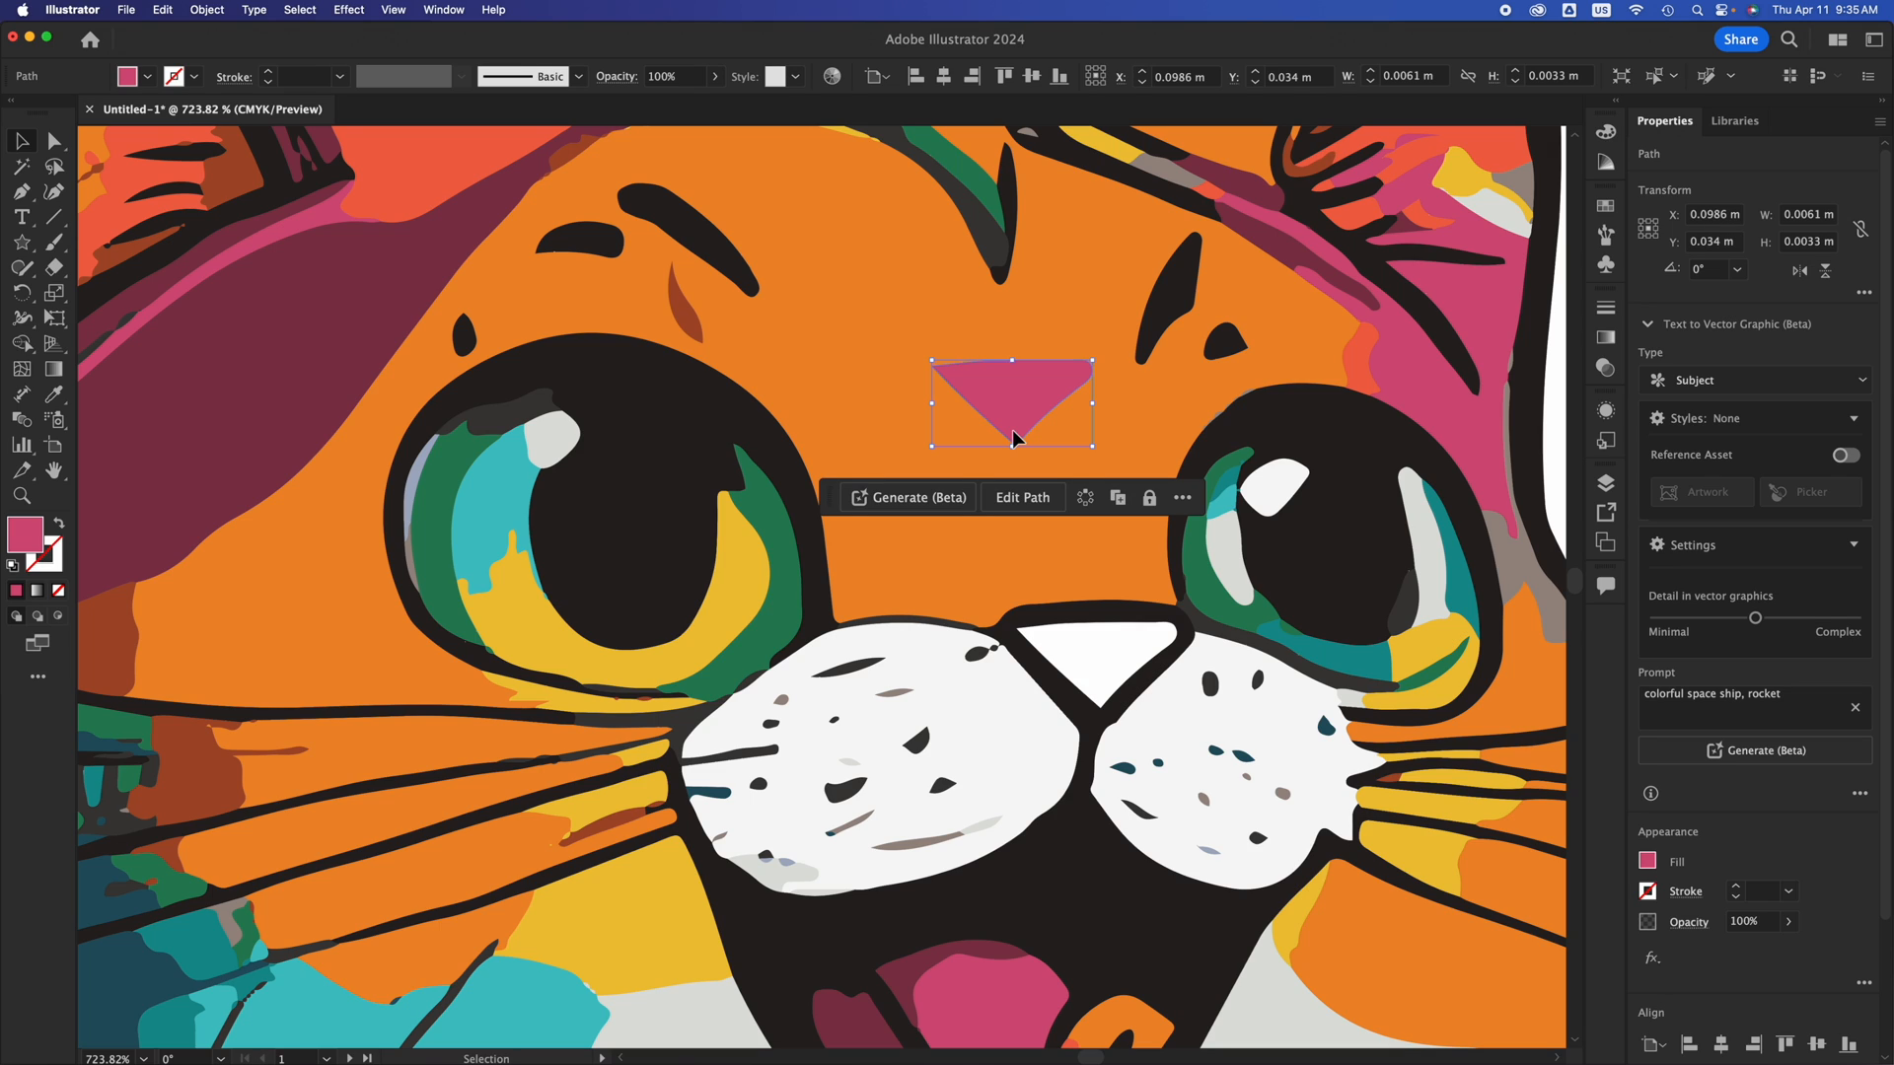
pyautogui.press('super+z')
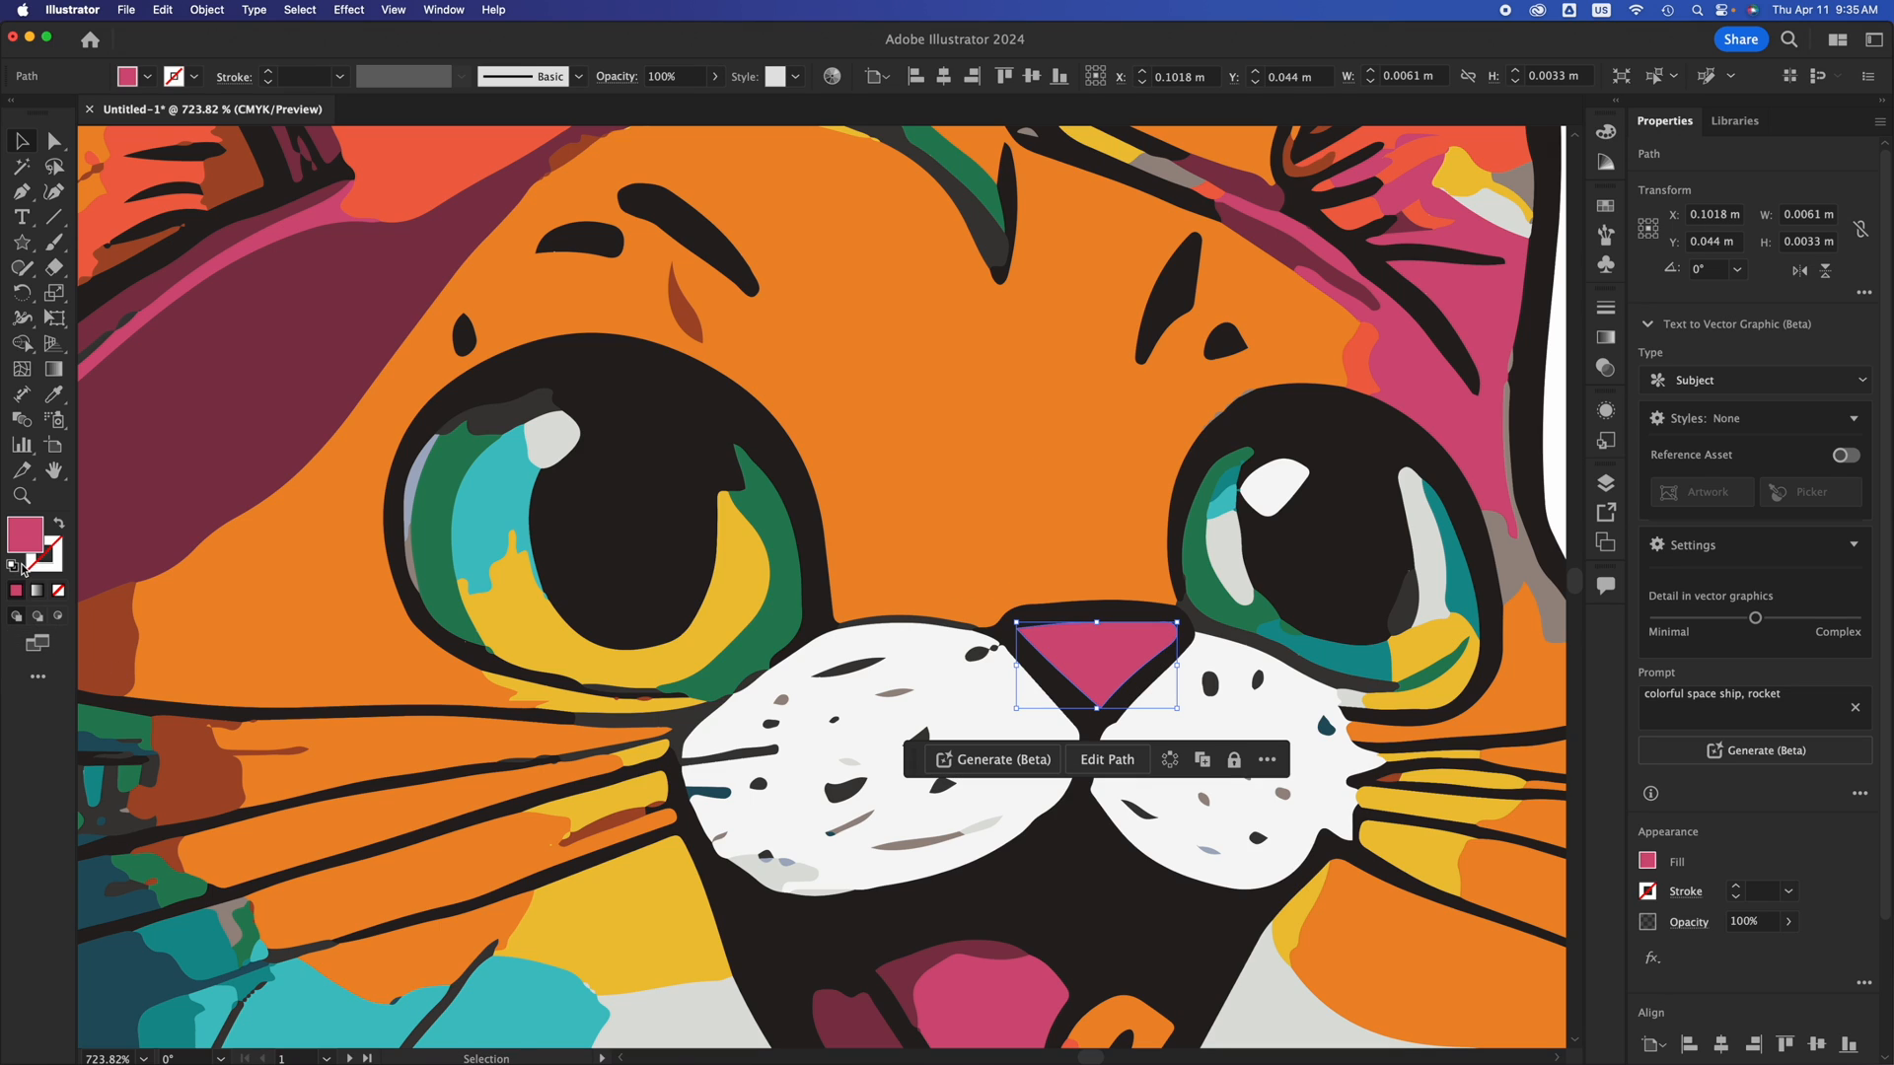
# Change the fill of the cat's nose to the darker crimson C10E52 and deselect it.
pyautogui.doubleClick(23, 530)
pyautogui.click(471, 358)
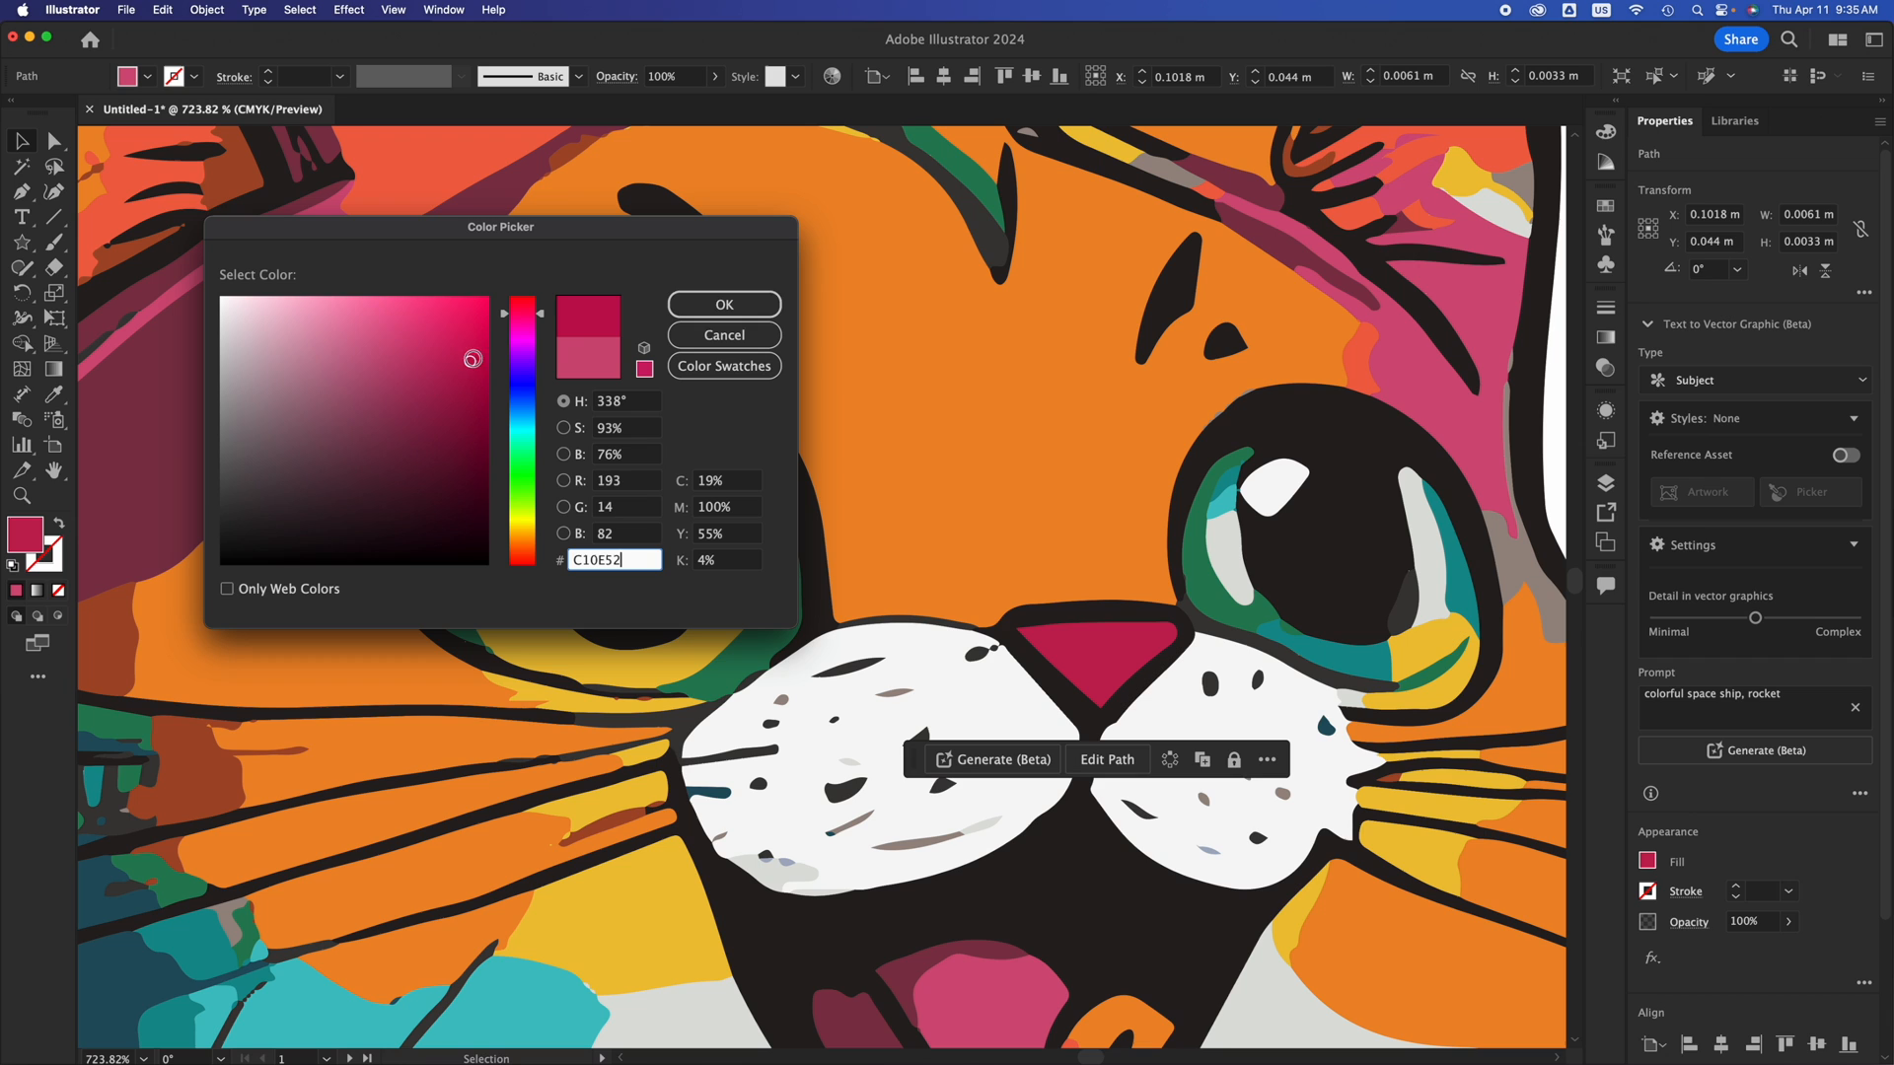
pyautogui.click(724, 305)
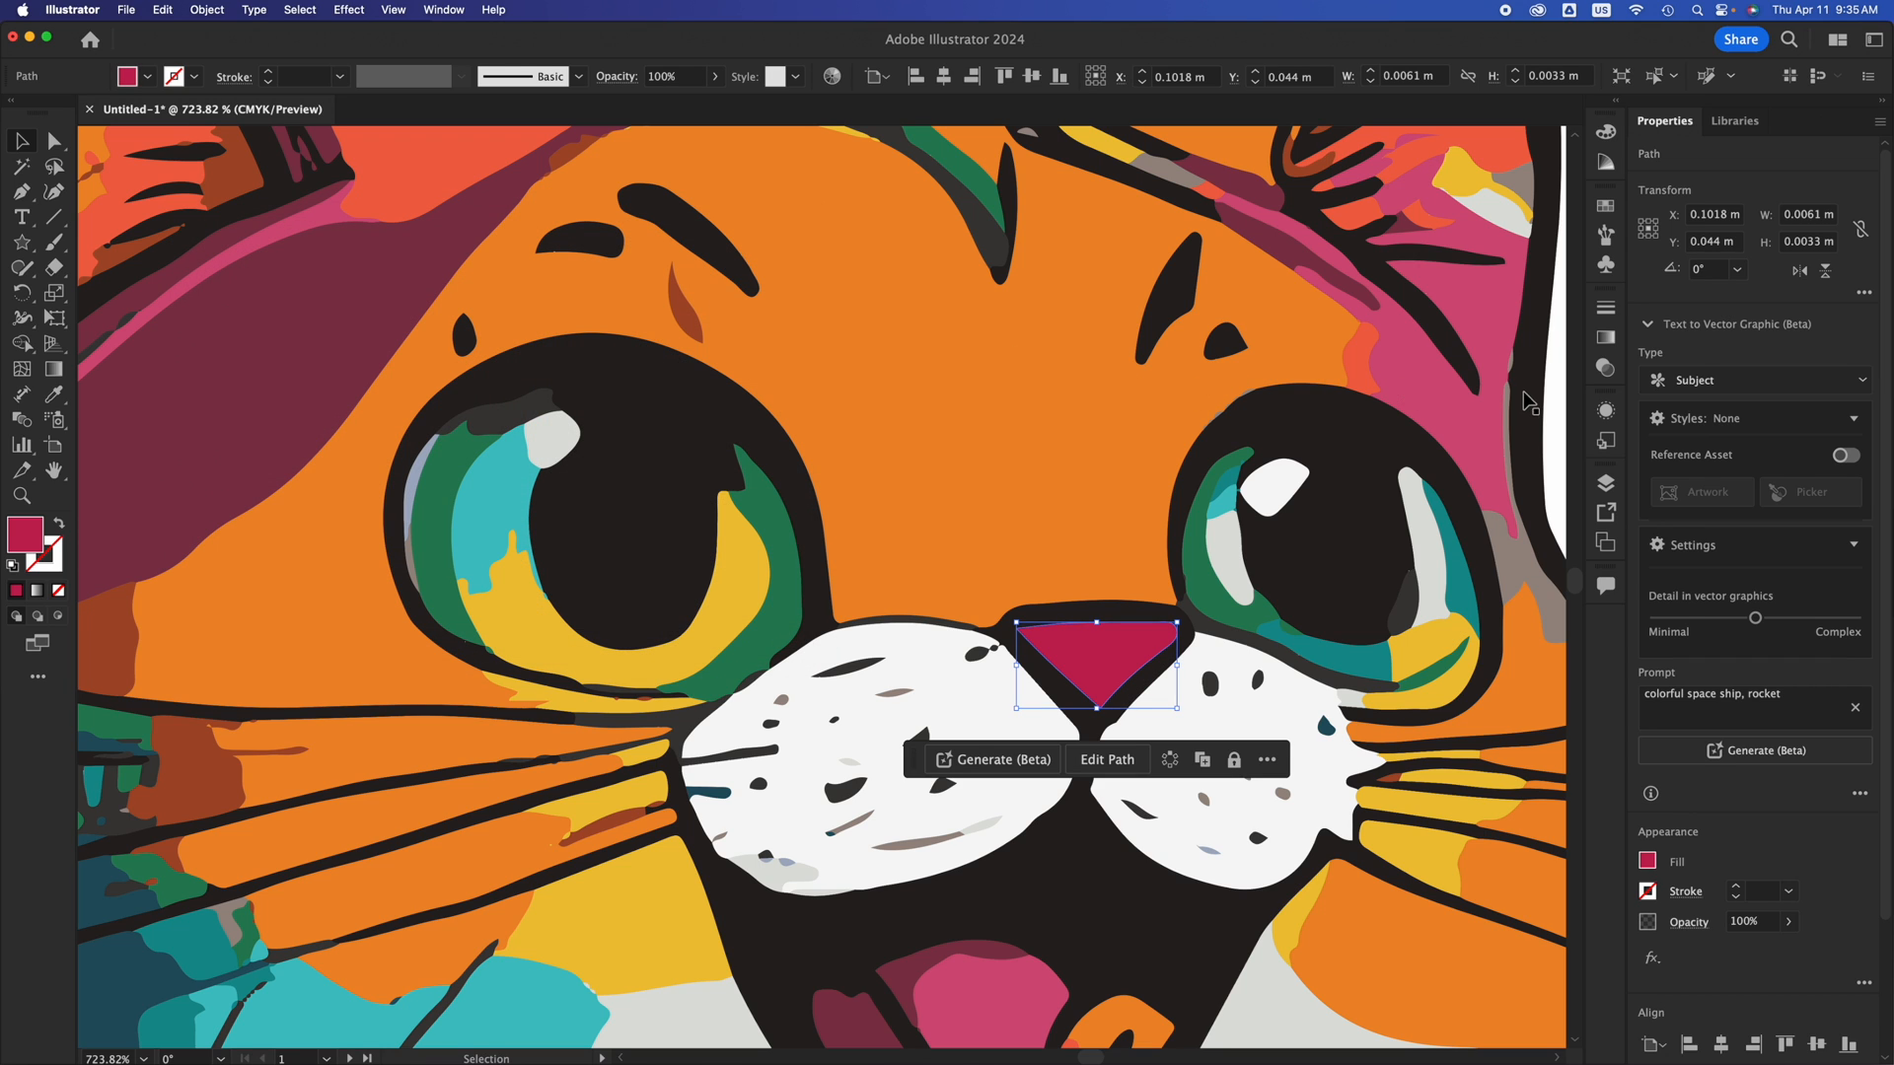
pyautogui.click(1552, 388)
pyautogui.scroll(-10, 1553, 388)
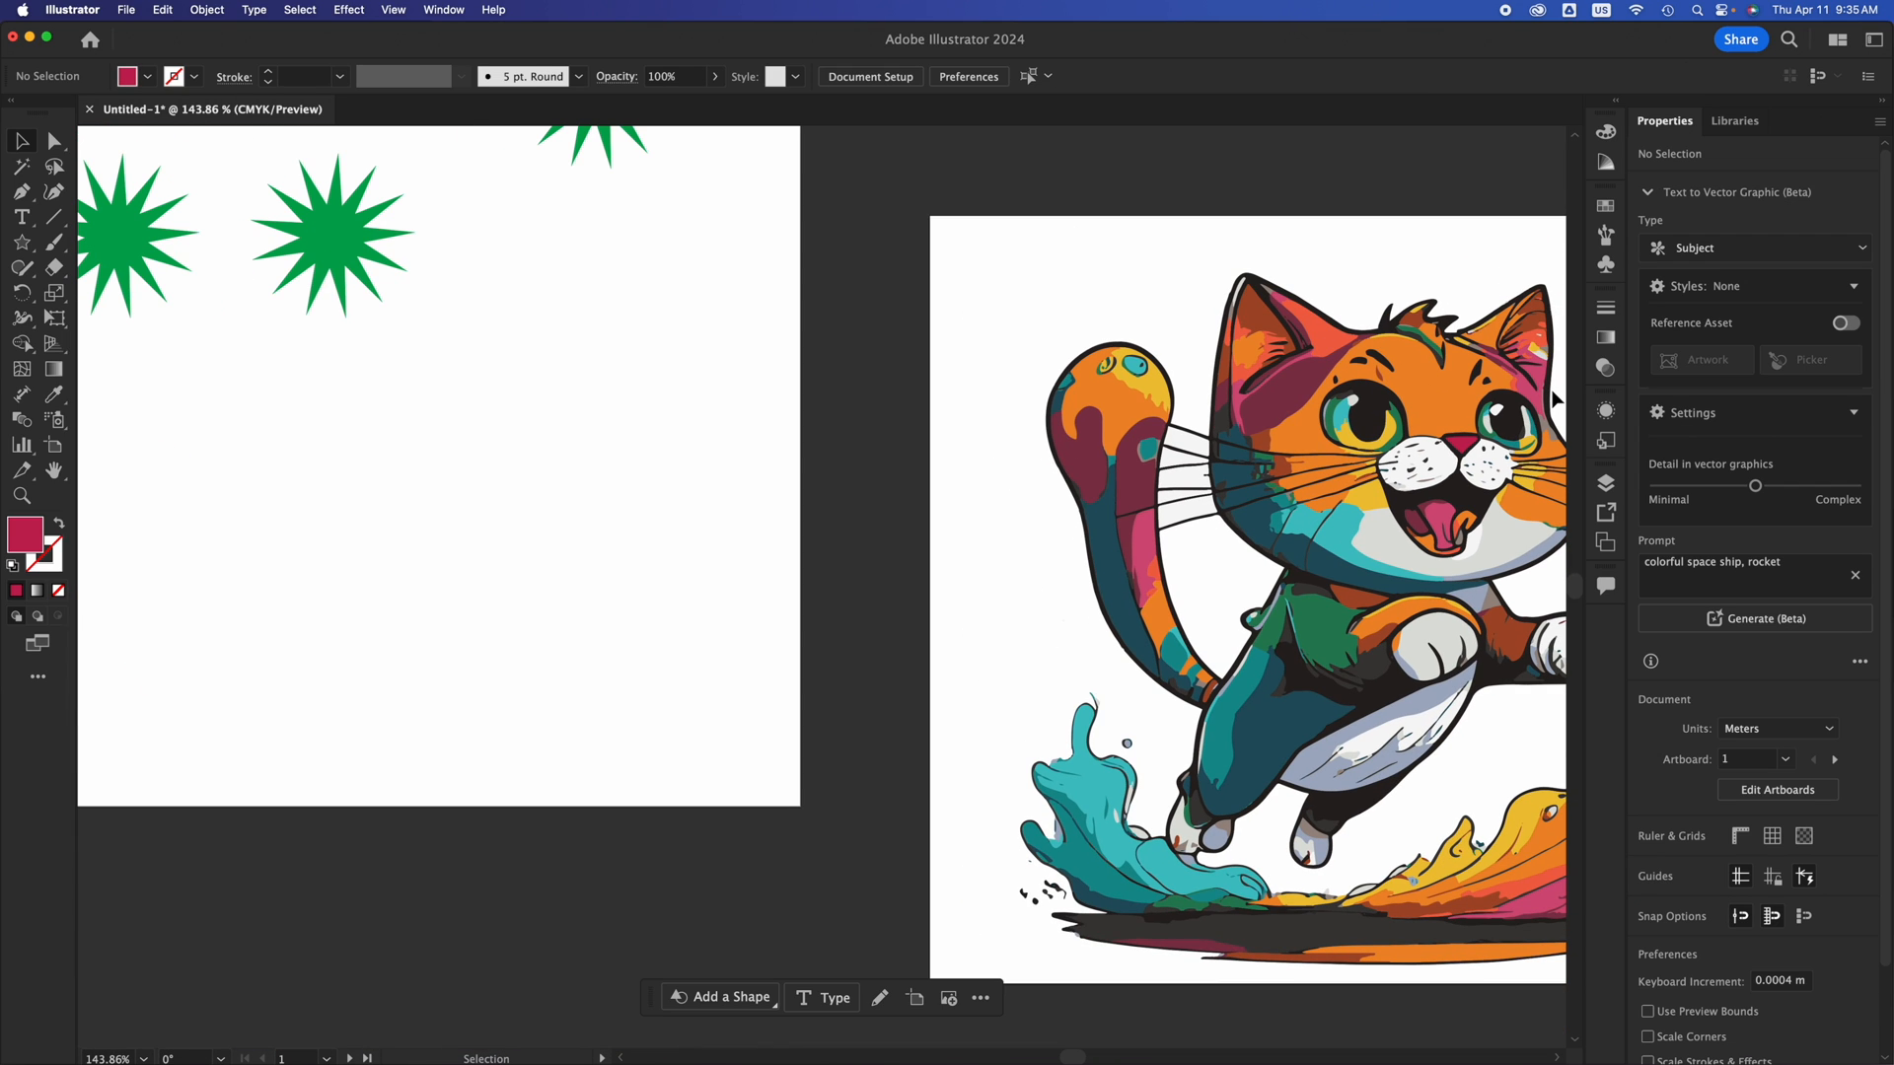
pyautogui.hscroll(5, 994, 478)
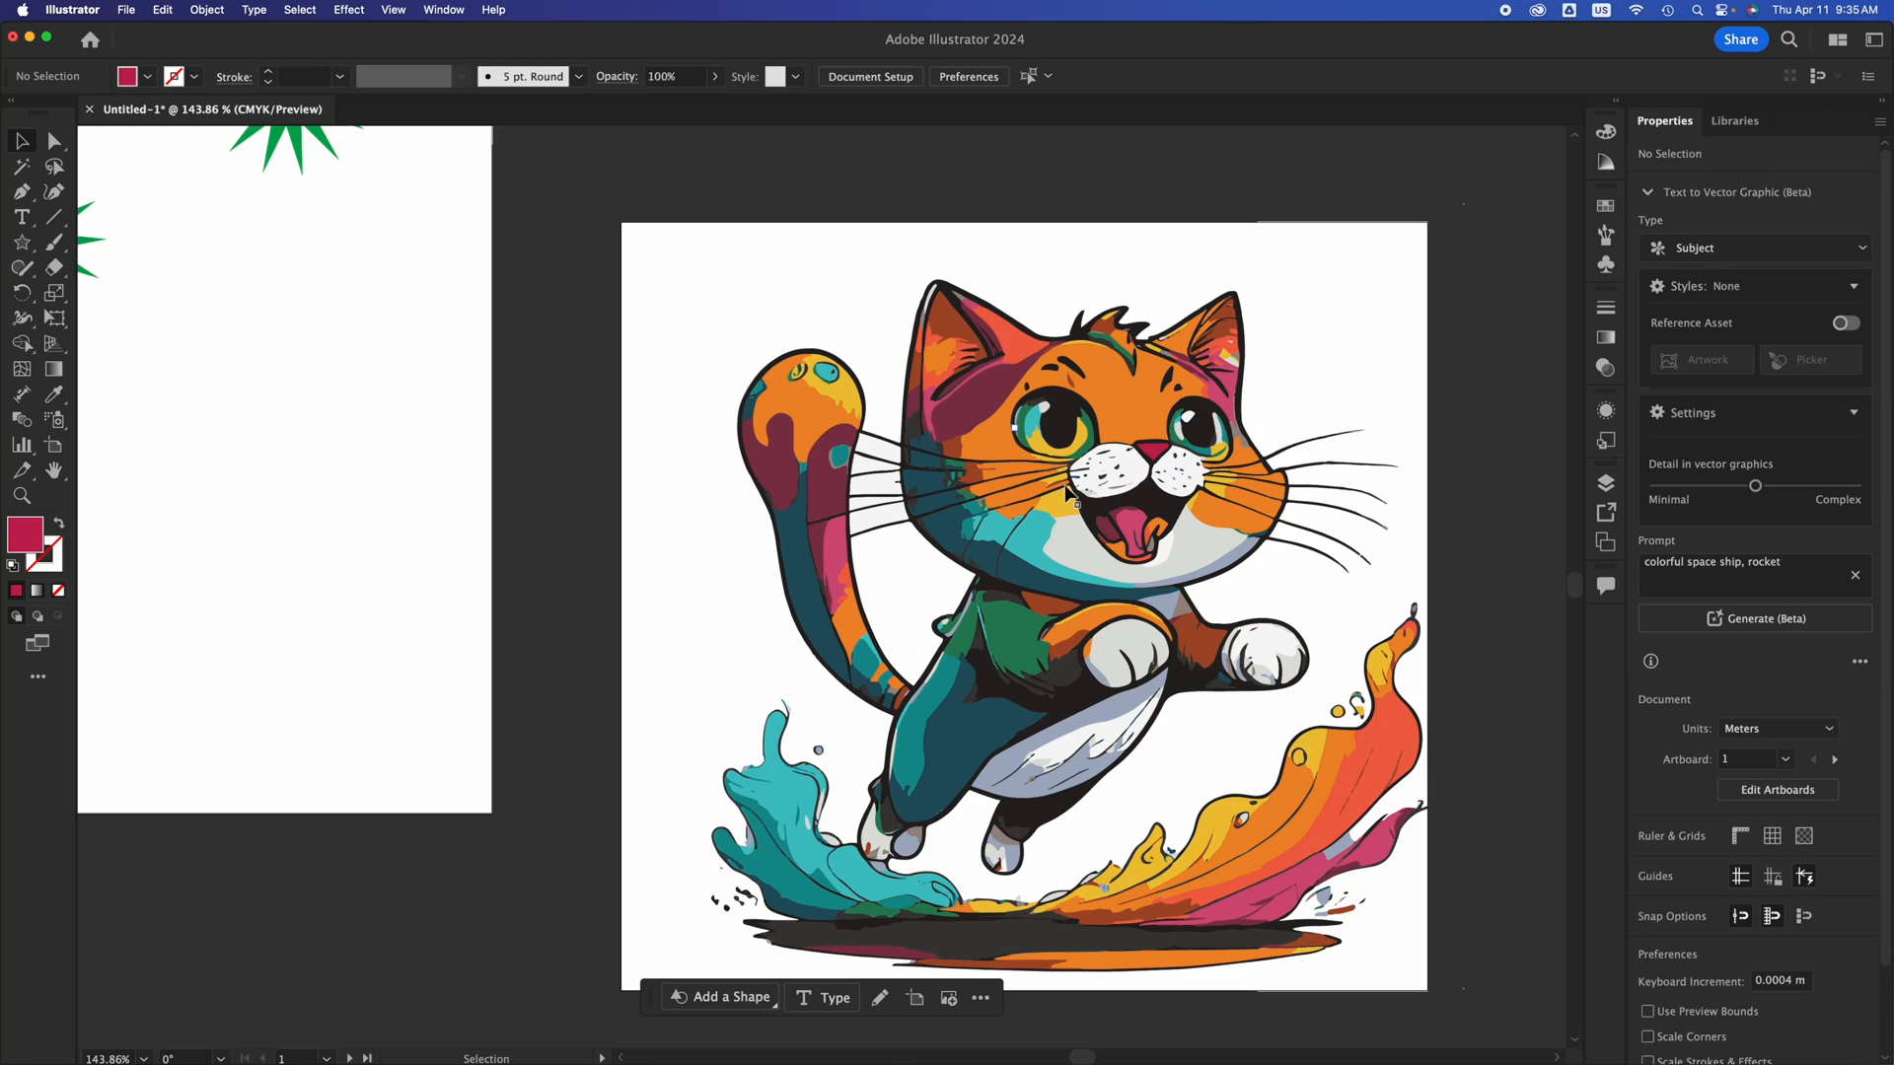